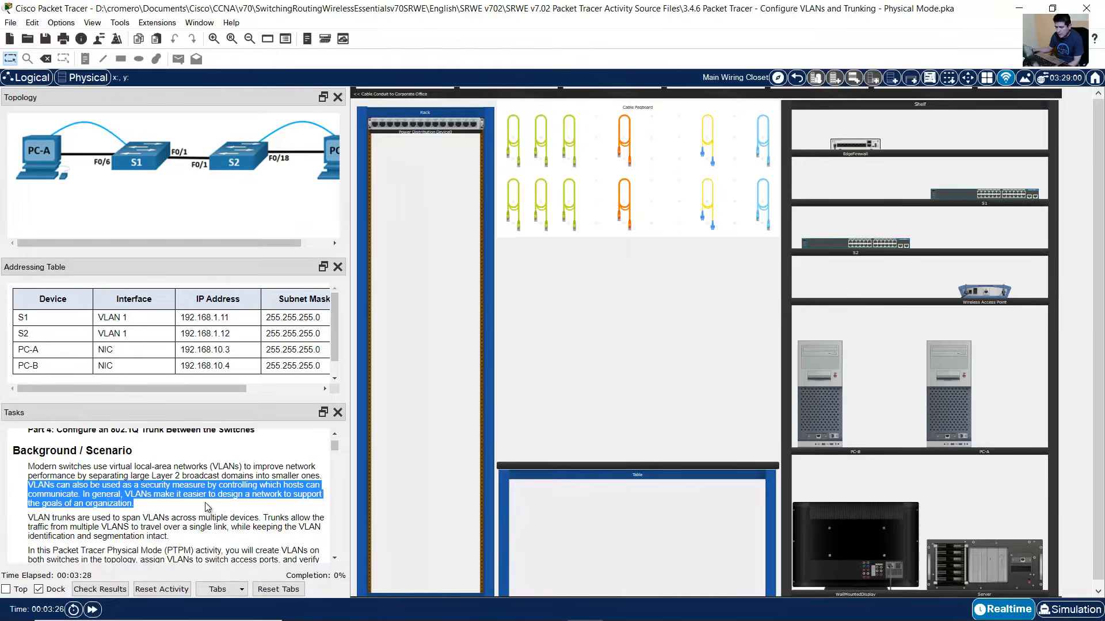
# - Highlight the VLAN trunk sentence, the Part 1 and Step 1 headings, and step a
pyautogui.scroll(-1, 205, 502)
pyautogui.scroll(-1, 208, 507)
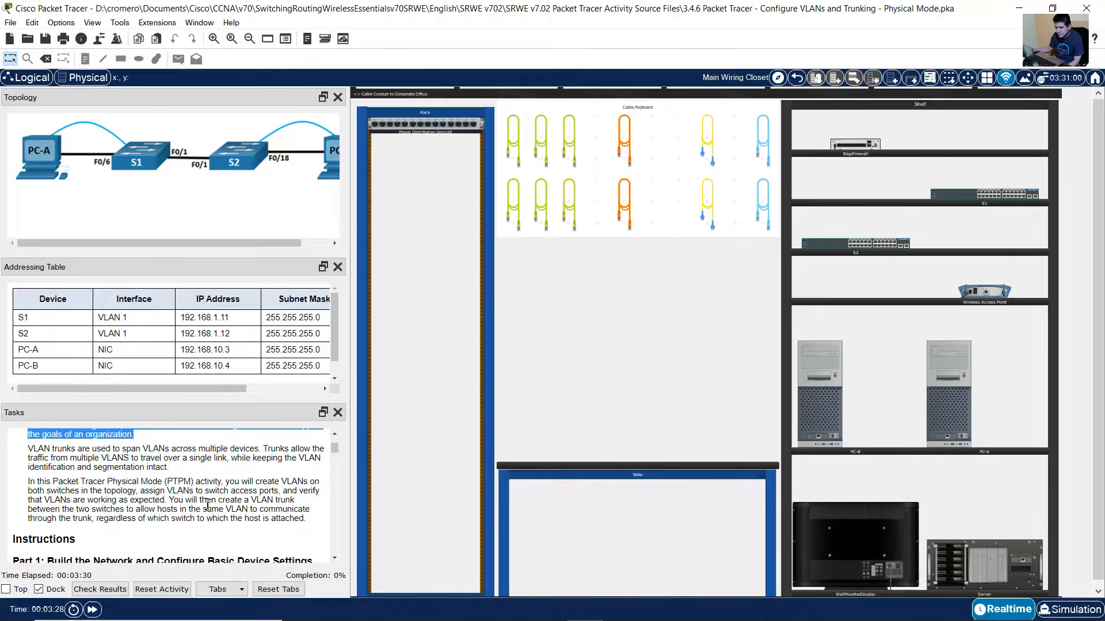
pyautogui.moveTo(32, 448); pyautogui.dragTo(289, 516)
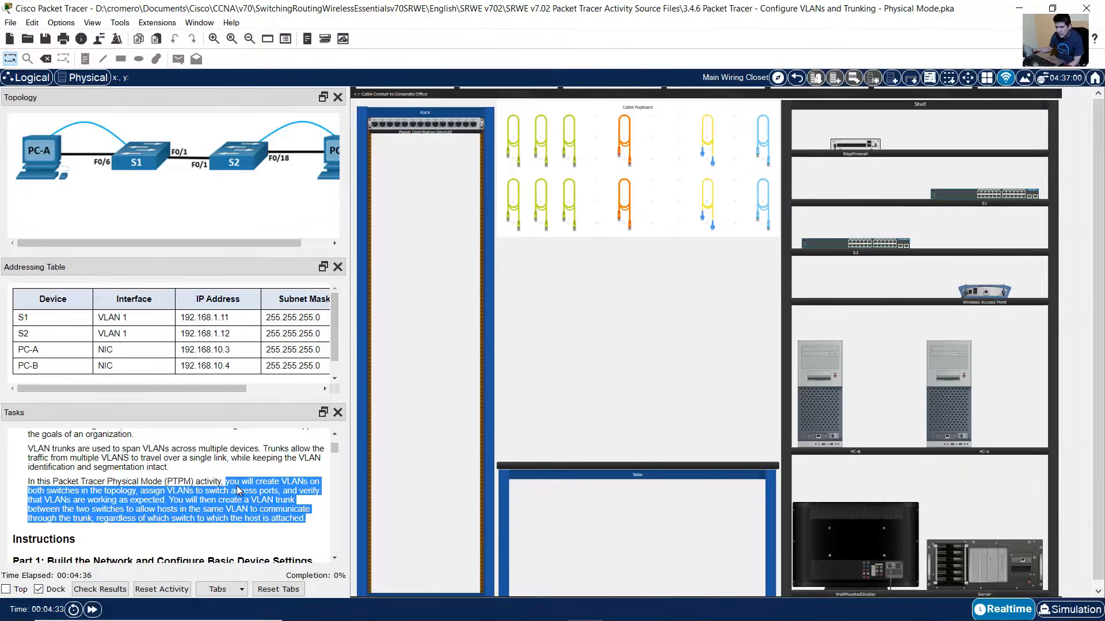
pyautogui.scroll(-4, 240, 490)
pyautogui.moveTo(56, 463); pyautogui.dragTo(295, 462)
pyautogui.scroll(-3, 183, 489)
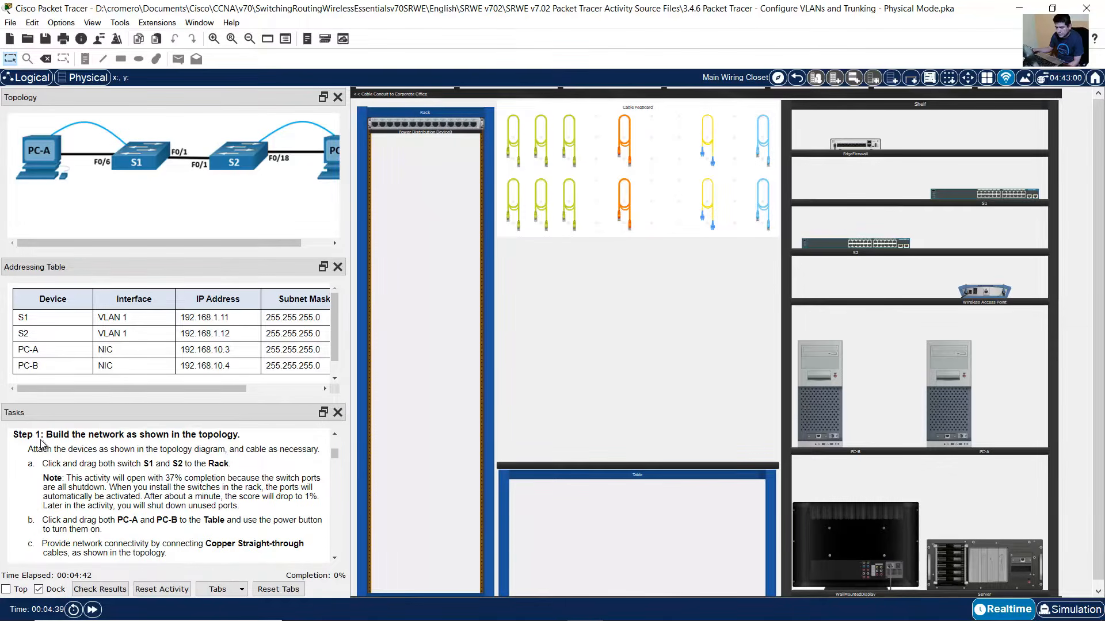
pyautogui.moveTo(46, 436); pyautogui.dragTo(225, 524)
pyautogui.scroll(-3, 225, 523)
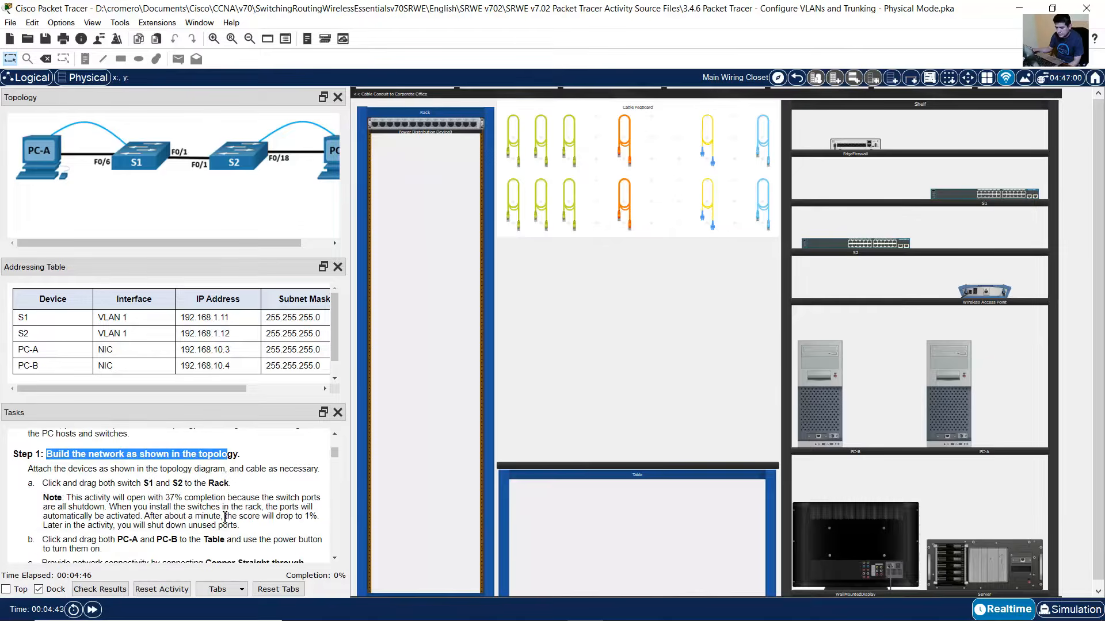
pyautogui.moveTo(49, 485); pyautogui.dragTo(242, 487)
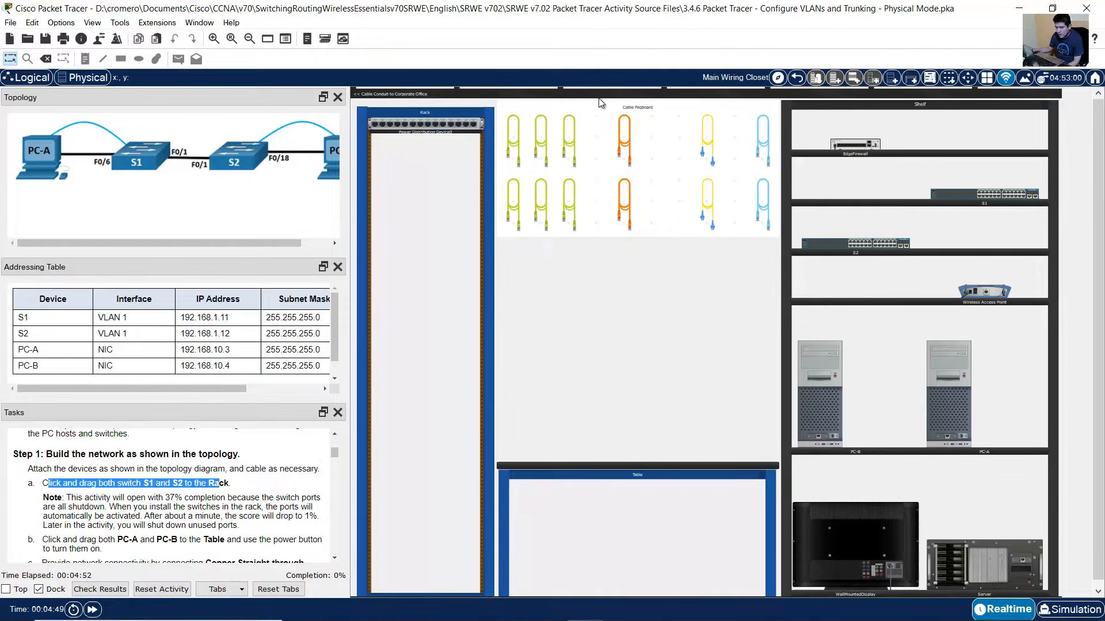
# - Zoom the wiring closet view and try lifting S1 and S2 off the shelf
pyautogui.click(214, 39)
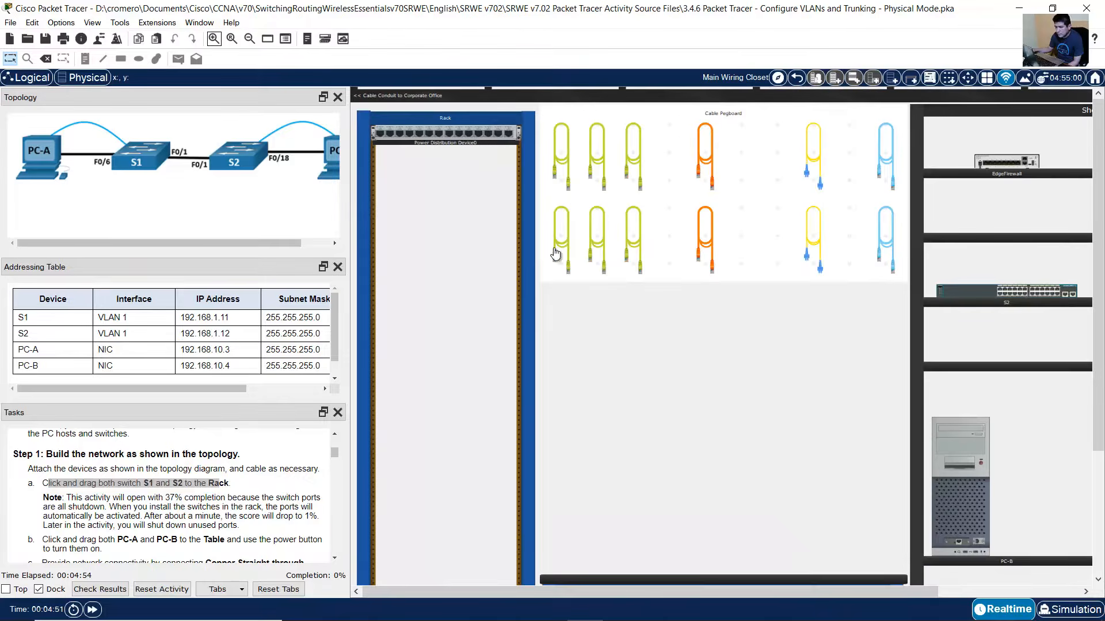
pyautogui.click(213, 41)
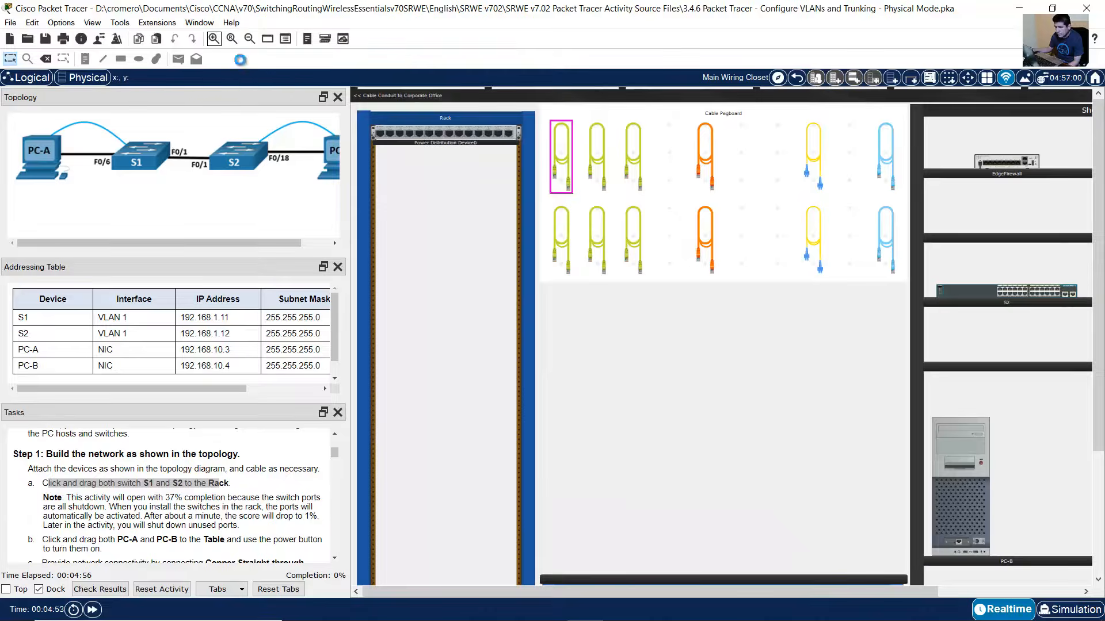
pyautogui.moveTo(661, 592); pyautogui.dragTo(889, 572)
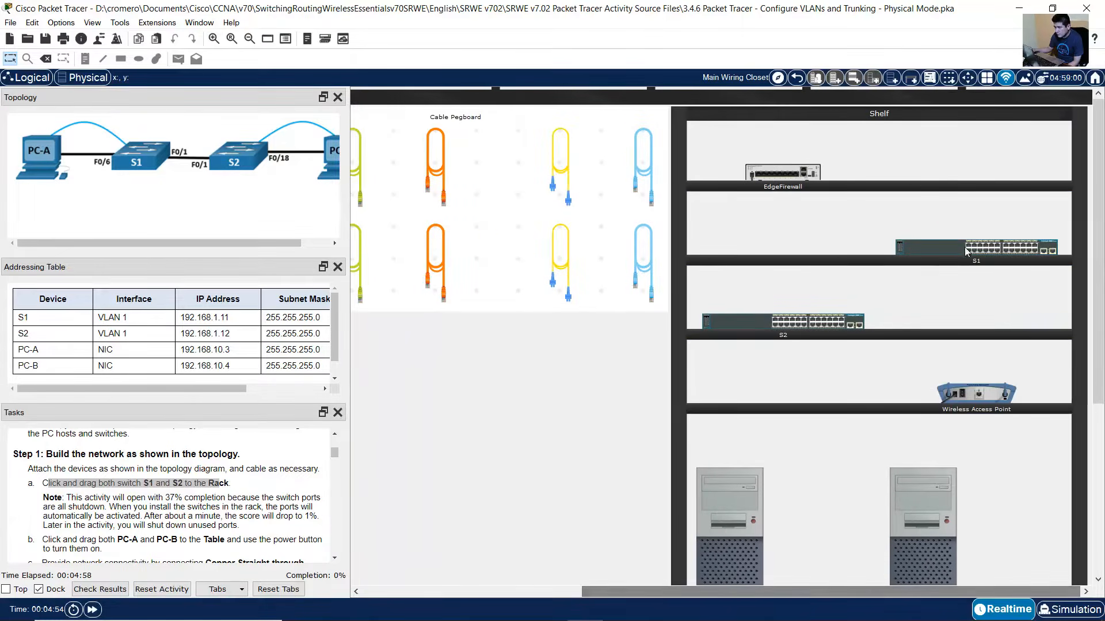
pyautogui.moveTo(978, 238); pyautogui.dragTo(979, 242)
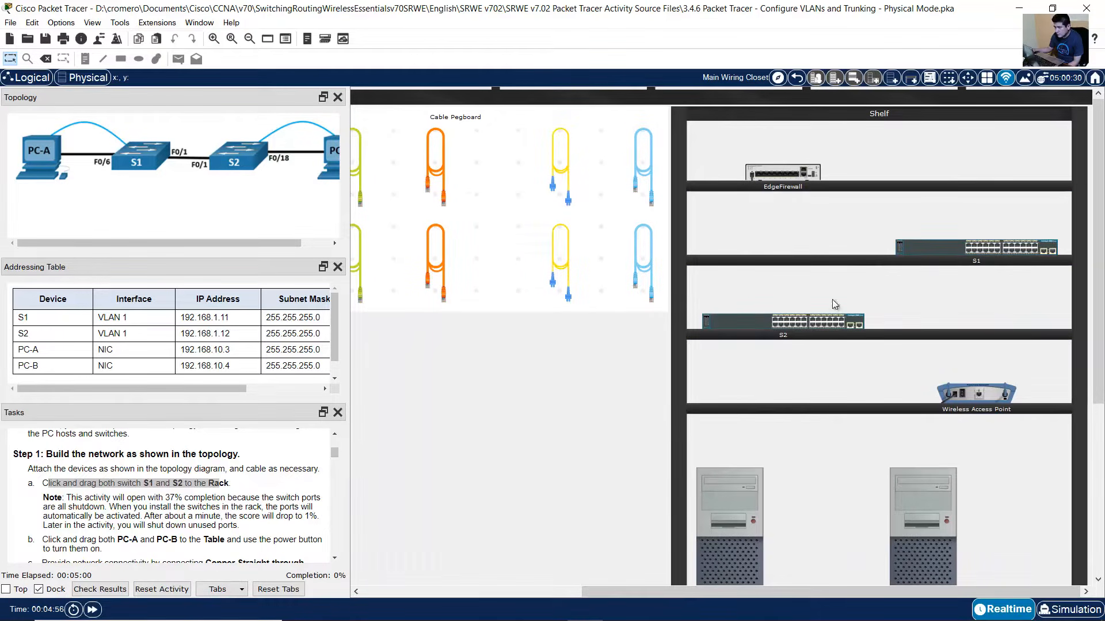
pyautogui.moveTo(794, 321)
pyautogui.mouseDown()
pyautogui.moveTo(798, 329)
pyautogui.moveTo(810, 316)
pyautogui.mouseUp()
pyautogui.moveTo(965, 246)
pyautogui.moveTo(702, 590); pyautogui.dragTo(395, 591)
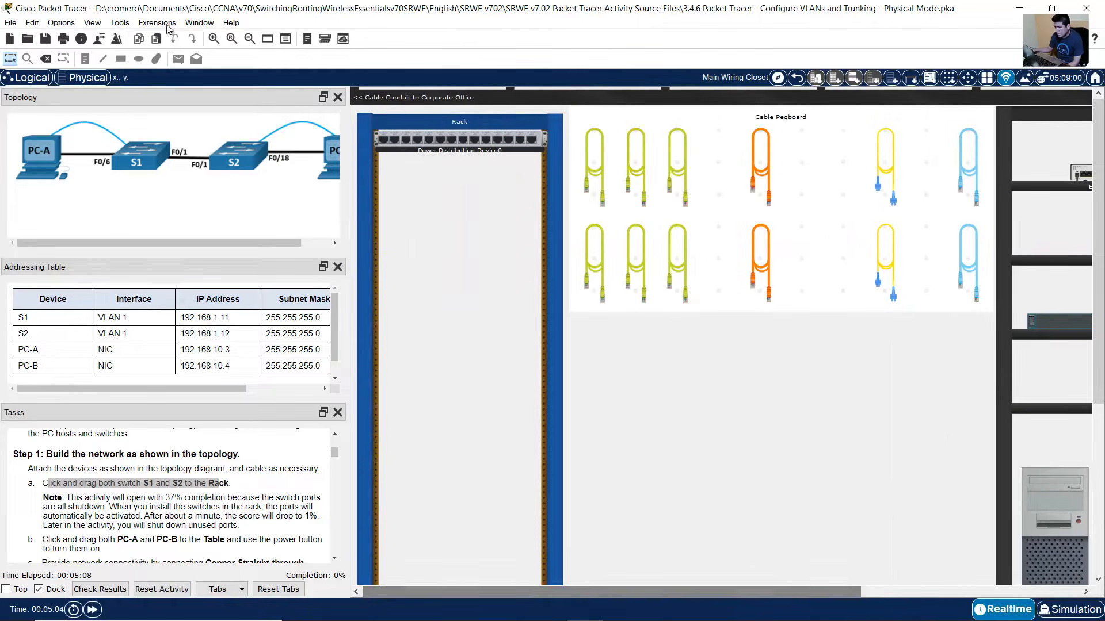
pyautogui.click(250, 39)
pyautogui.click(250, 39)
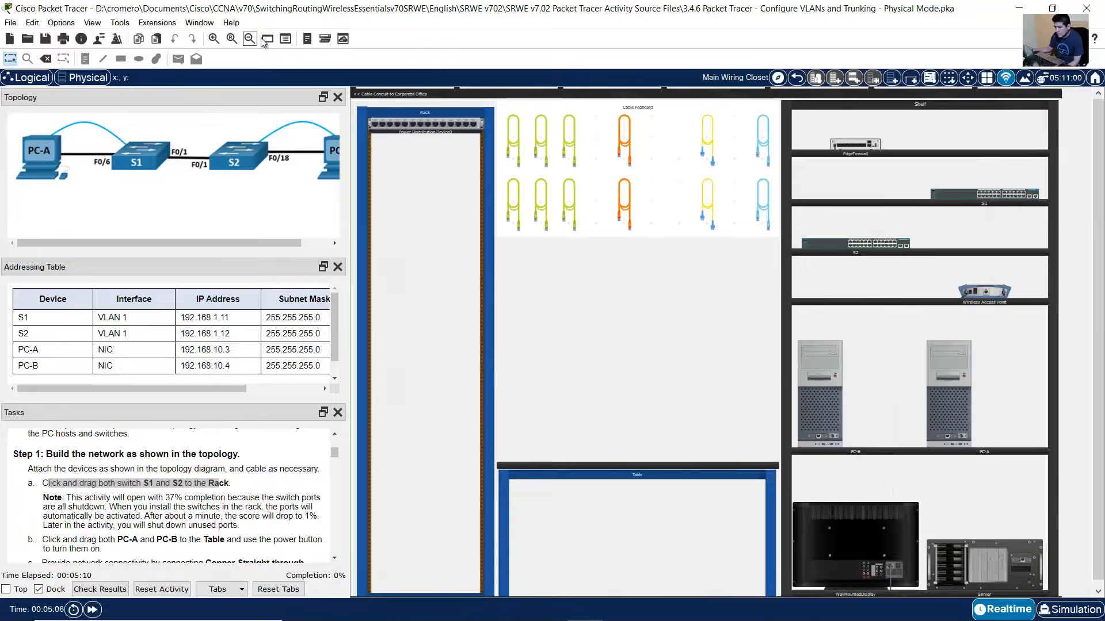
# - Drag S1 from the Shelf into the Rack, then S2 into the slot below it
pyautogui.moveTo(986, 197); pyautogui.dragTo(427, 388)
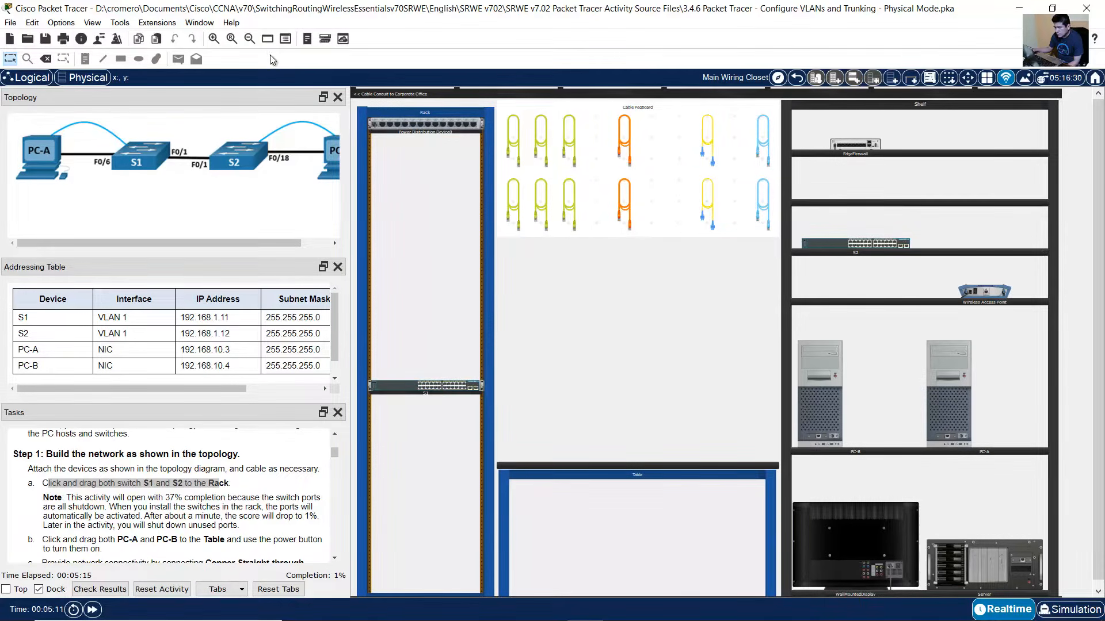
pyautogui.click(213, 38)
pyautogui.scroll(-1, 708, 437)
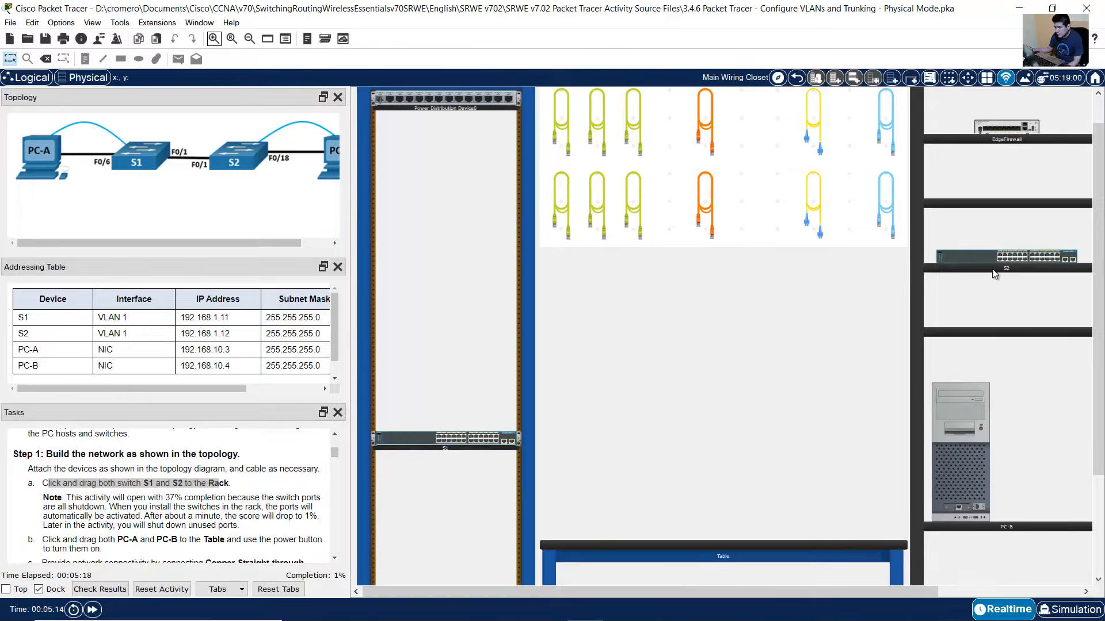
pyautogui.moveTo(995, 274); pyautogui.dragTo(441, 480)
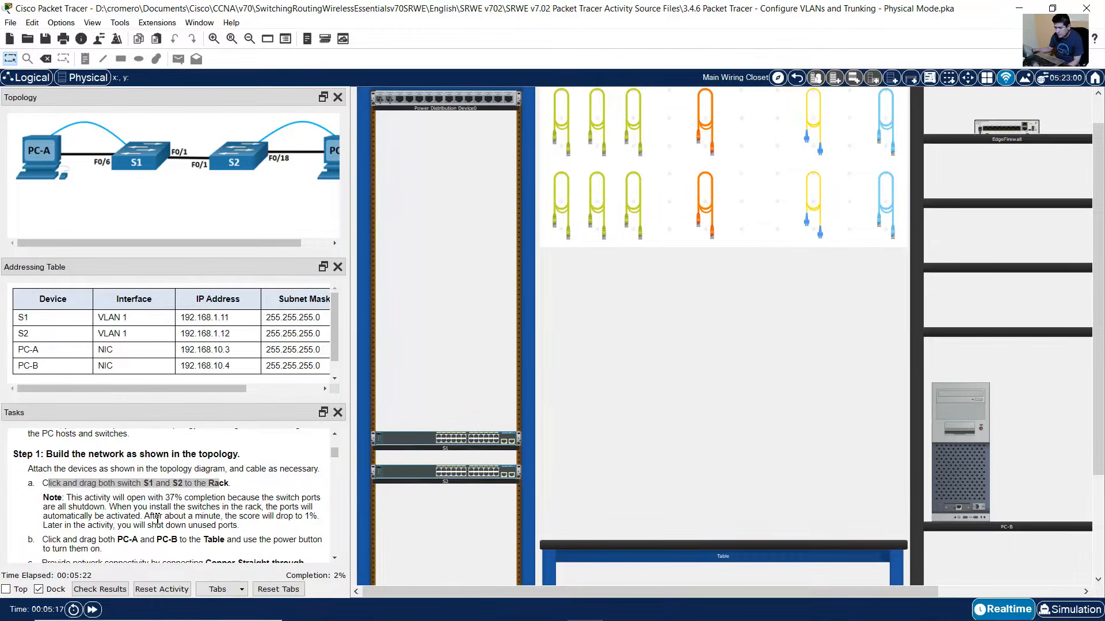
pyautogui.scroll(-1, 147, 514)
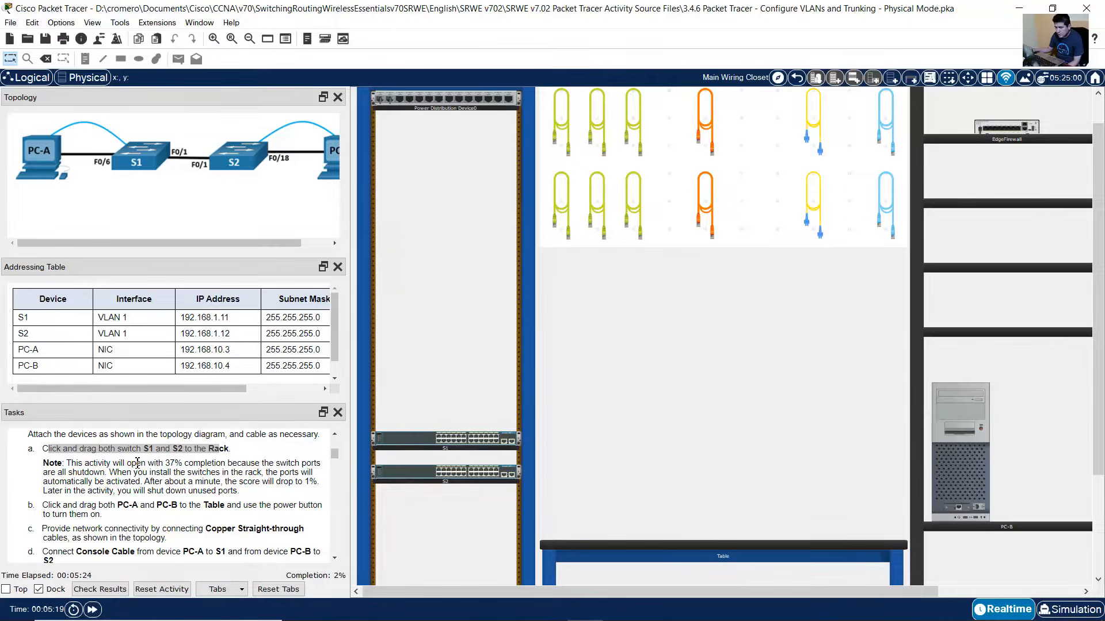
pyautogui.scroll(-1, 137, 463)
# - Drag PC-A and PC-B from the Shelf onto the Table next to each other
pyautogui.moveTo(42, 470); pyautogui.dragTo(268, 476)
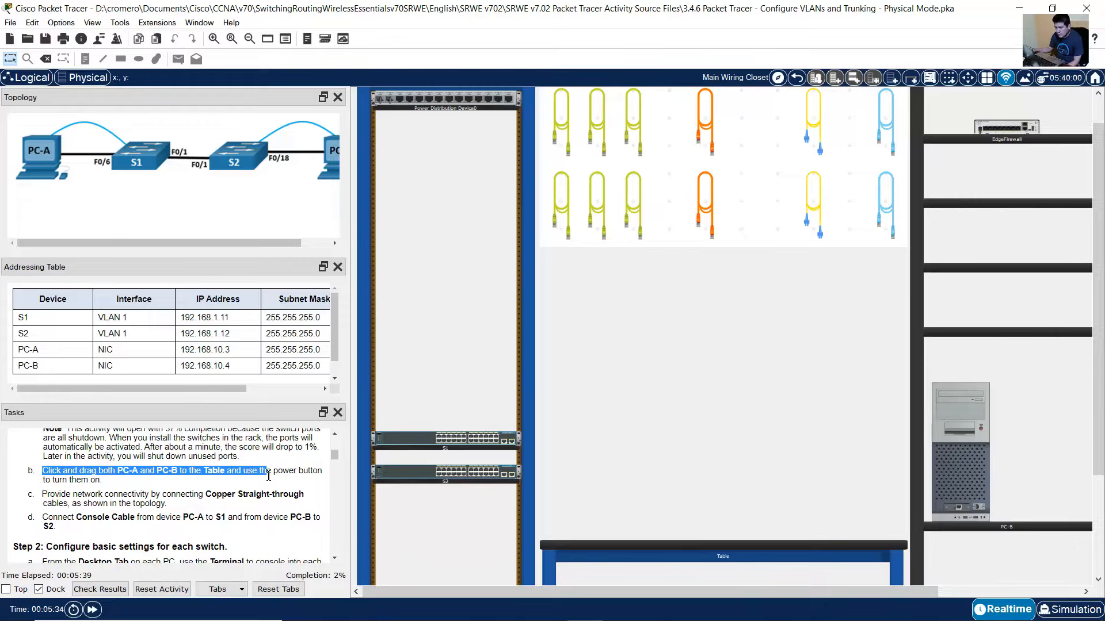
pyautogui.moveTo(230, 243); pyautogui.dragTo(127, 240)
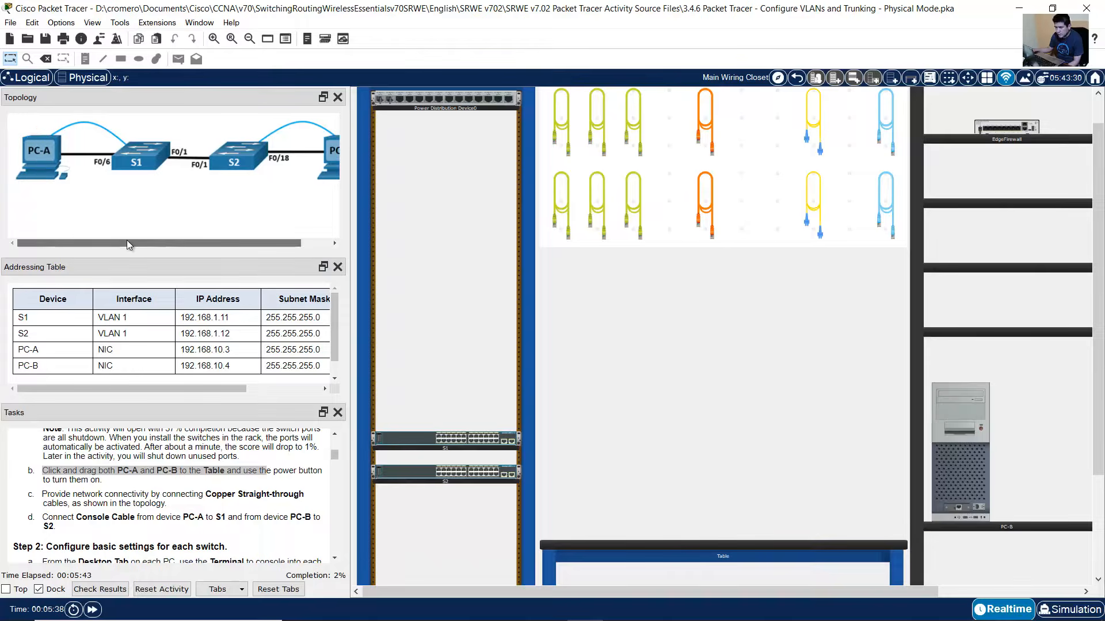
pyautogui.moveTo(717, 590); pyautogui.dragTo(845, 587)
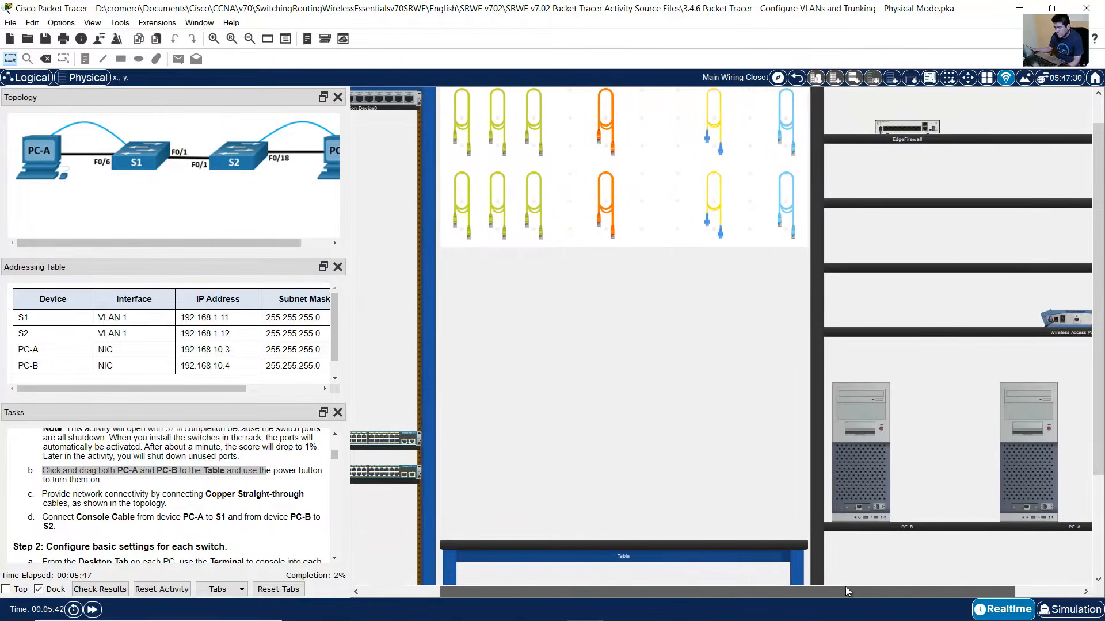
pyautogui.moveTo(977, 475); pyautogui.dragTo(479, 447)
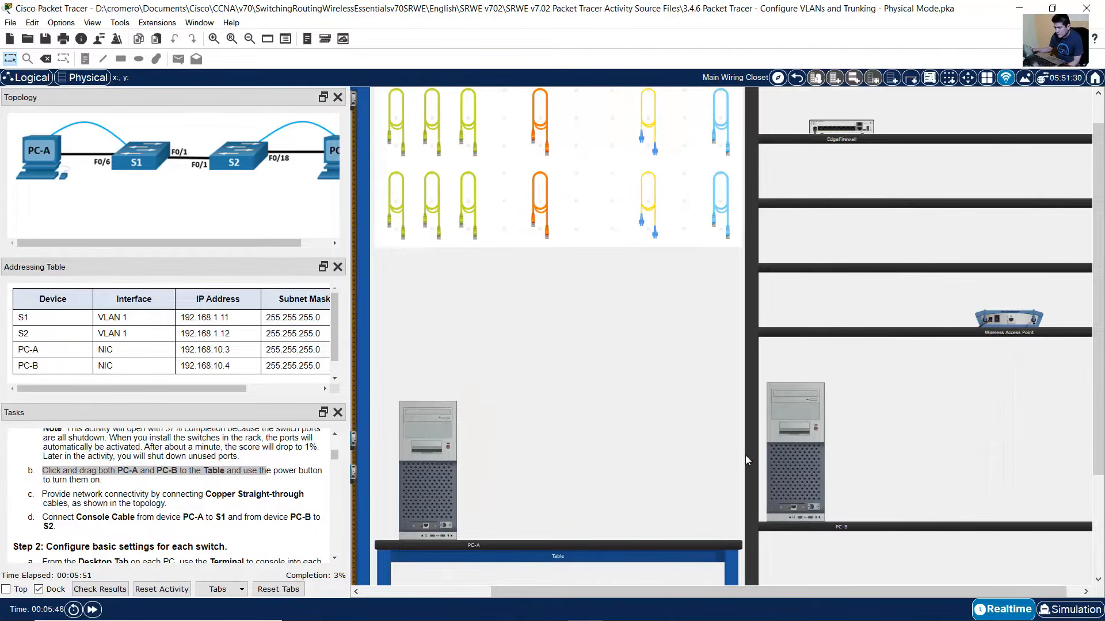
pyautogui.moveTo(804, 467); pyautogui.dragTo(622, 471)
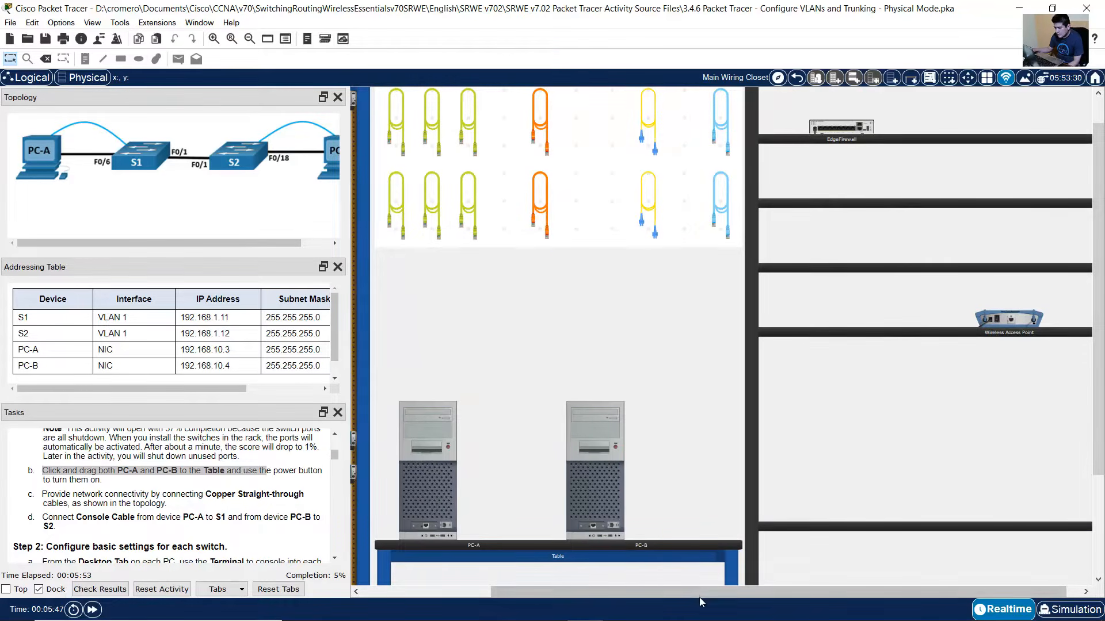
pyautogui.moveTo(699, 596); pyautogui.dragTo(448, 595)
pyautogui.scroll(-2, 475, 440)
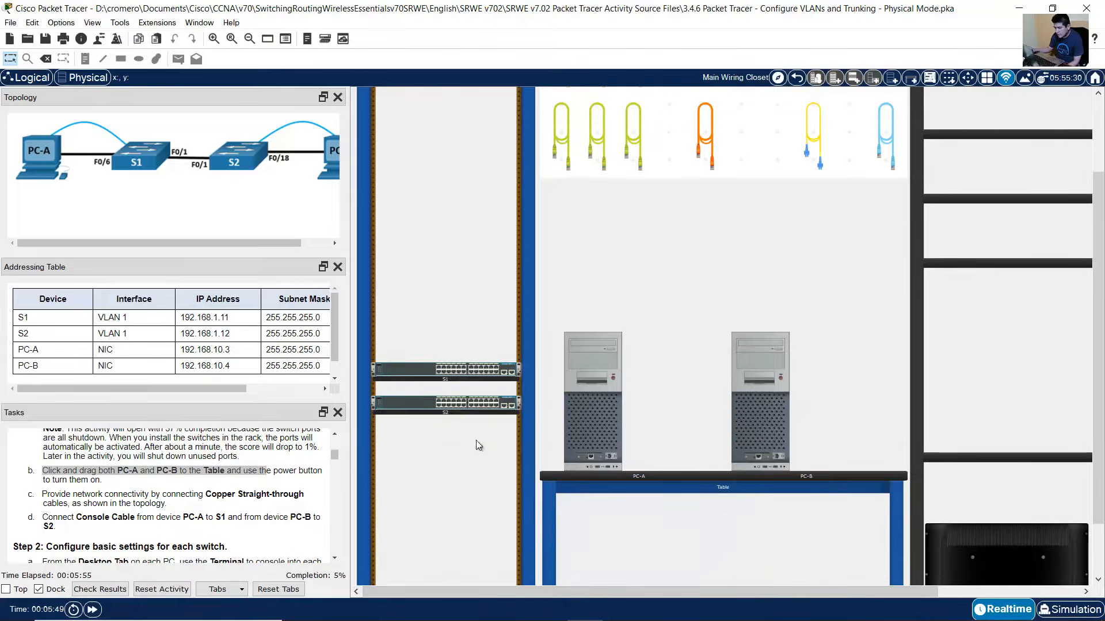
pyautogui.click(213, 40)
pyautogui.click(212, 40)
pyautogui.click(213, 39)
pyautogui.click(213, 39)
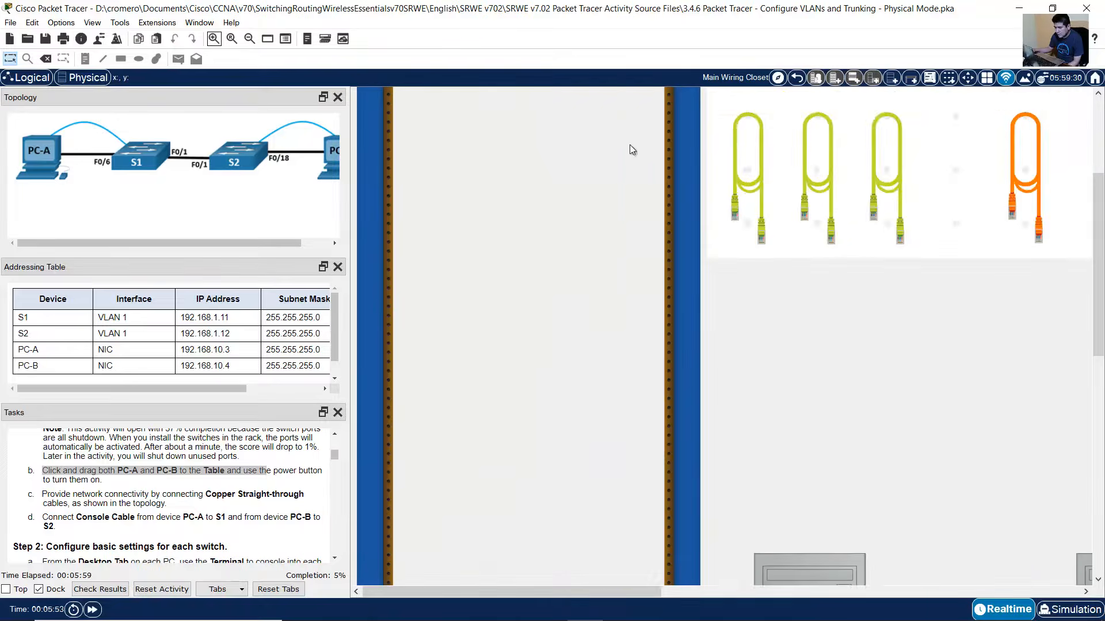
pyautogui.scroll(-3, 727, 202)
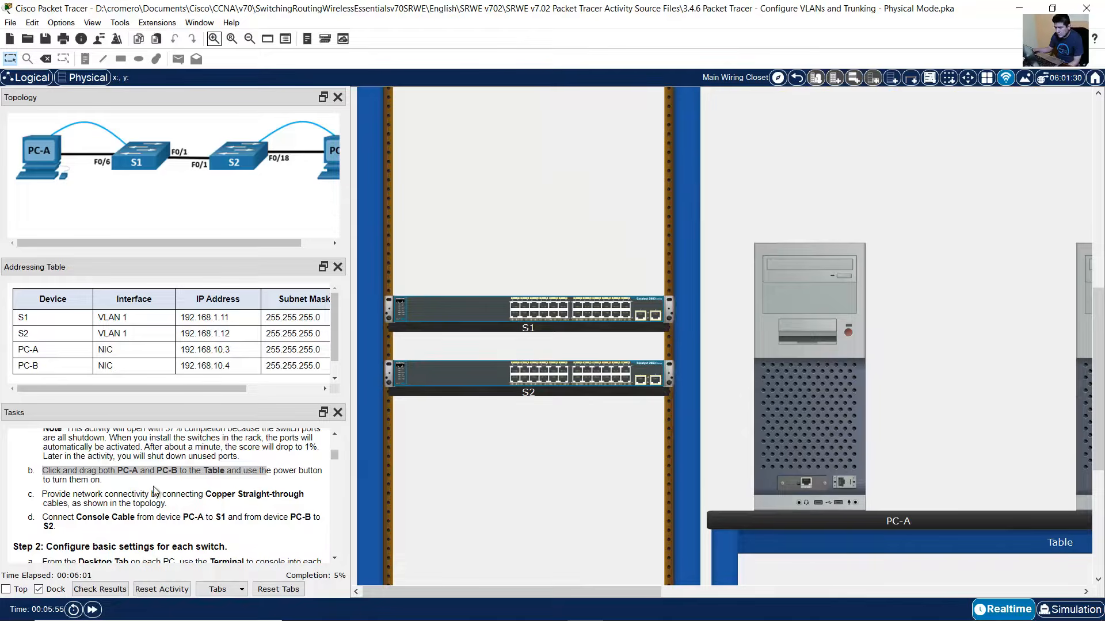
pyautogui.moveTo(63, 496); pyautogui.dragTo(172, 511)
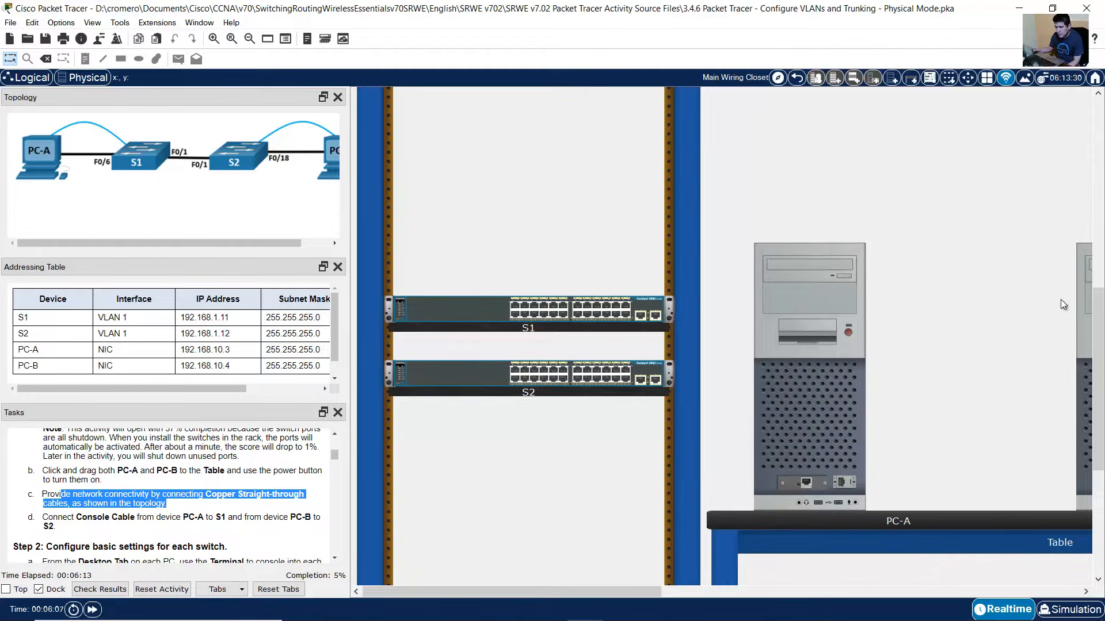
pyautogui.scroll(10, 1061, 303)
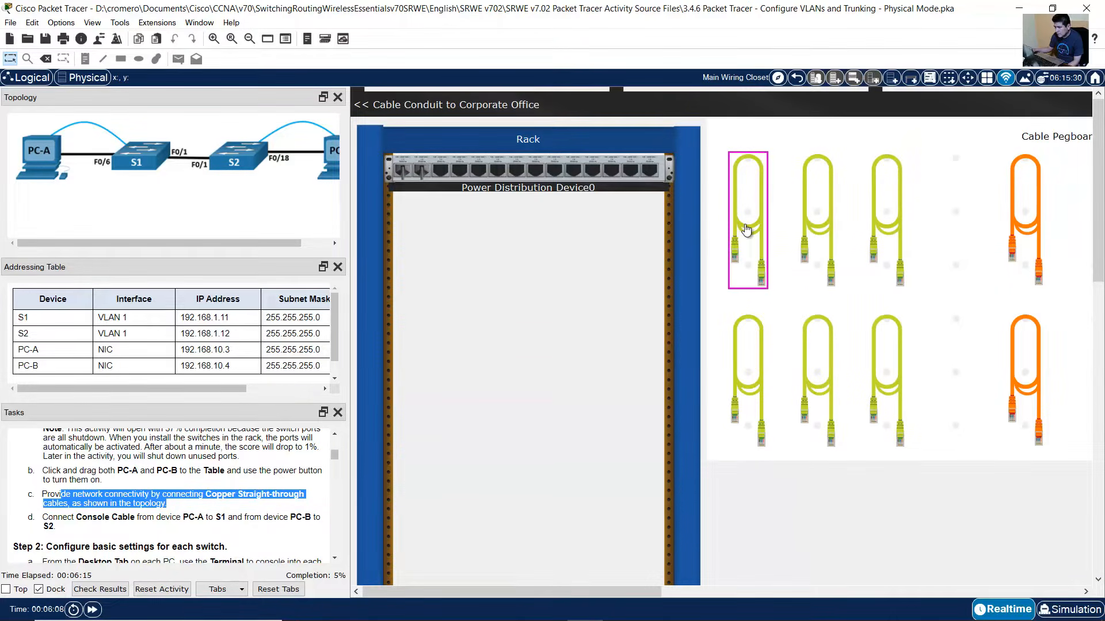
# - Link S1 FastEthernet0/1 to S2 FastEthernet0/1 with a copper straight-through cable
pyautogui.click(746, 229)
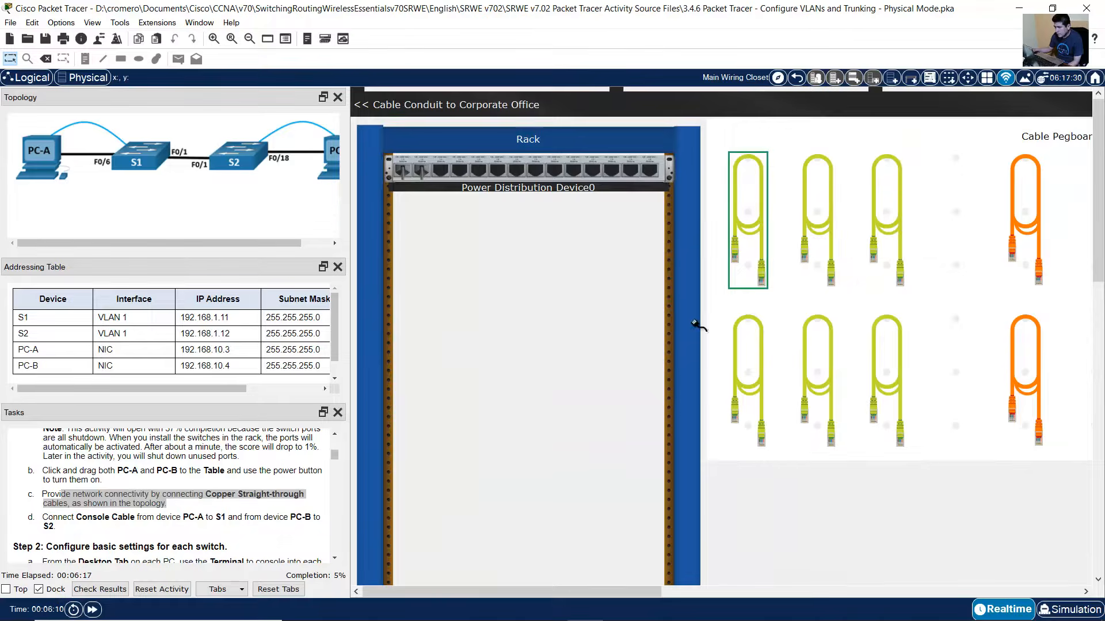
pyautogui.scroll(-10, 702, 334)
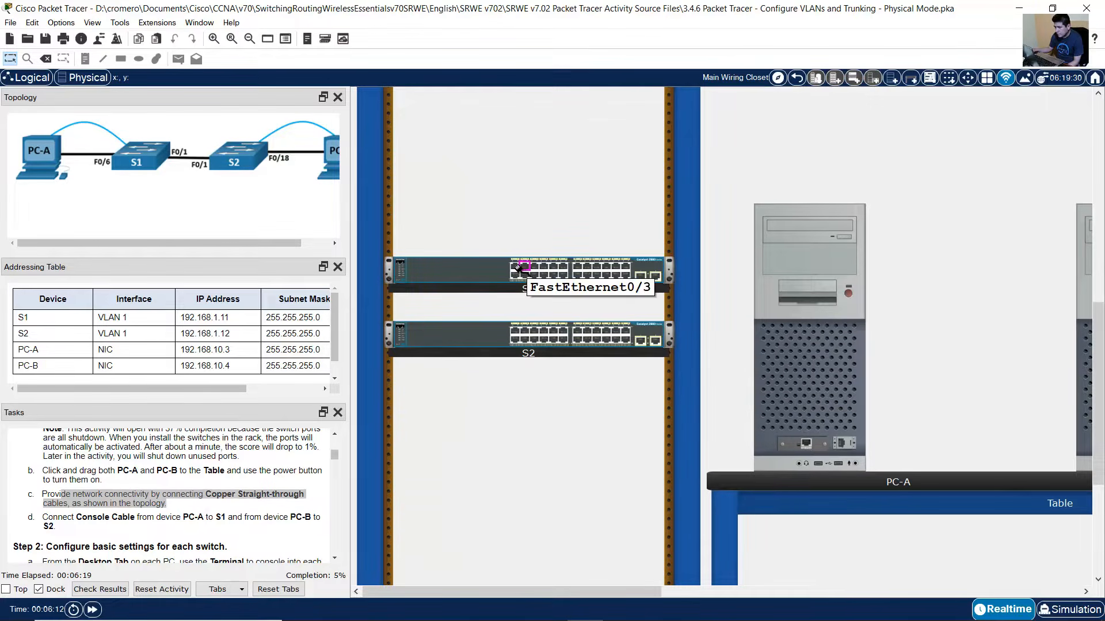
pyautogui.click(515, 268)
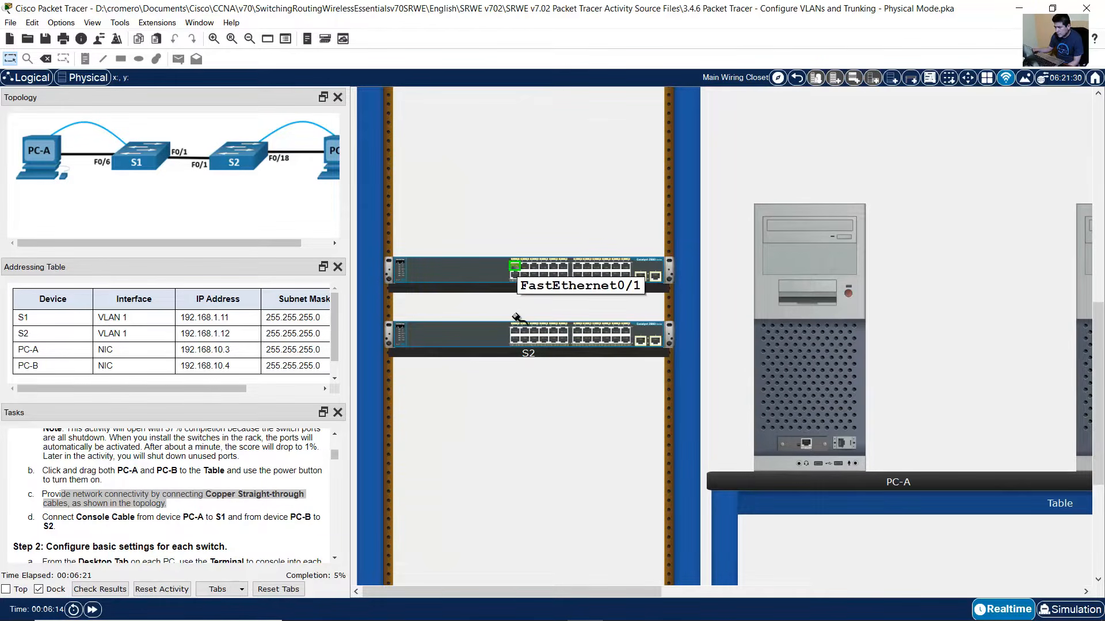
pyautogui.click(515, 332)
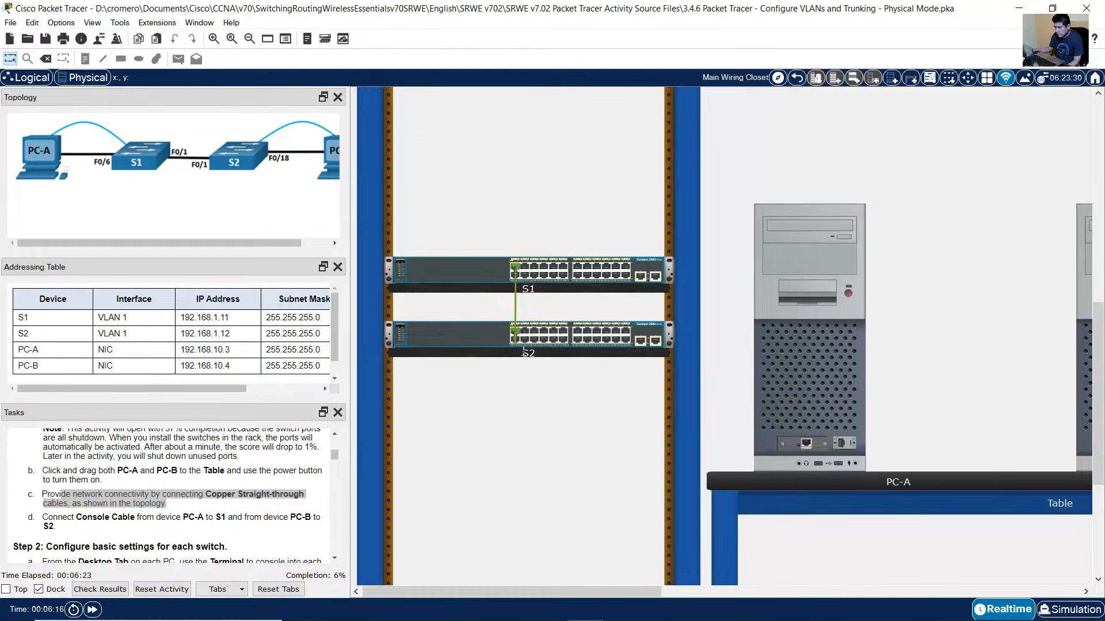
# - Run a straight-through cable from S1 FastEthernet0/6 to PC-A's FastEthernet0 port
pyautogui.click(213, 38)
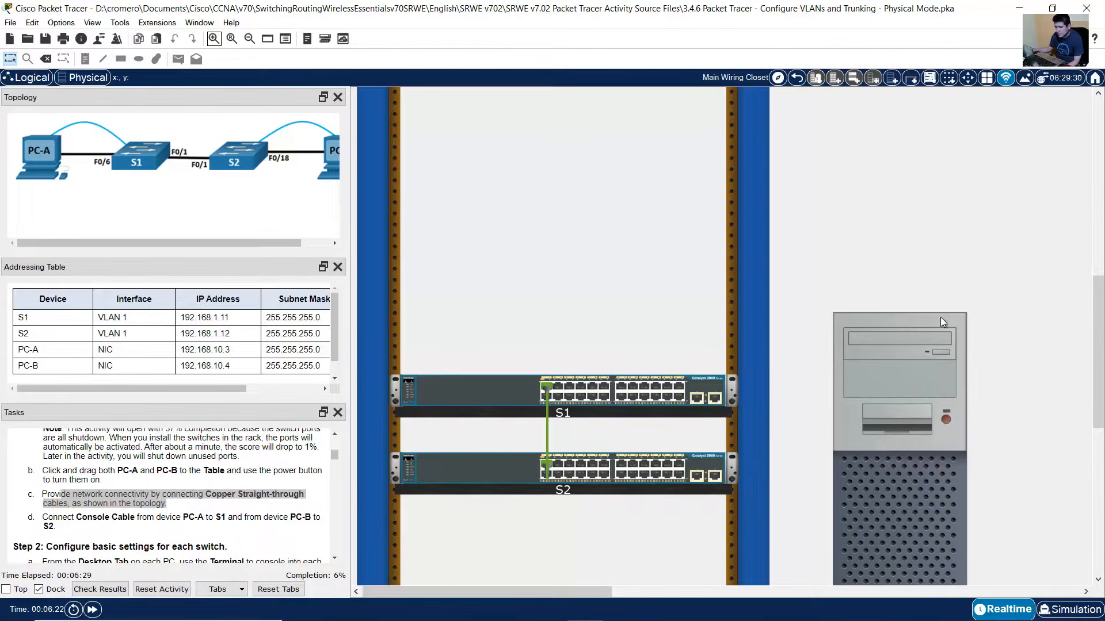
pyautogui.scroll(12, 950, 314)
pyautogui.click(818, 254)
pyautogui.scroll(-13, 724, 413)
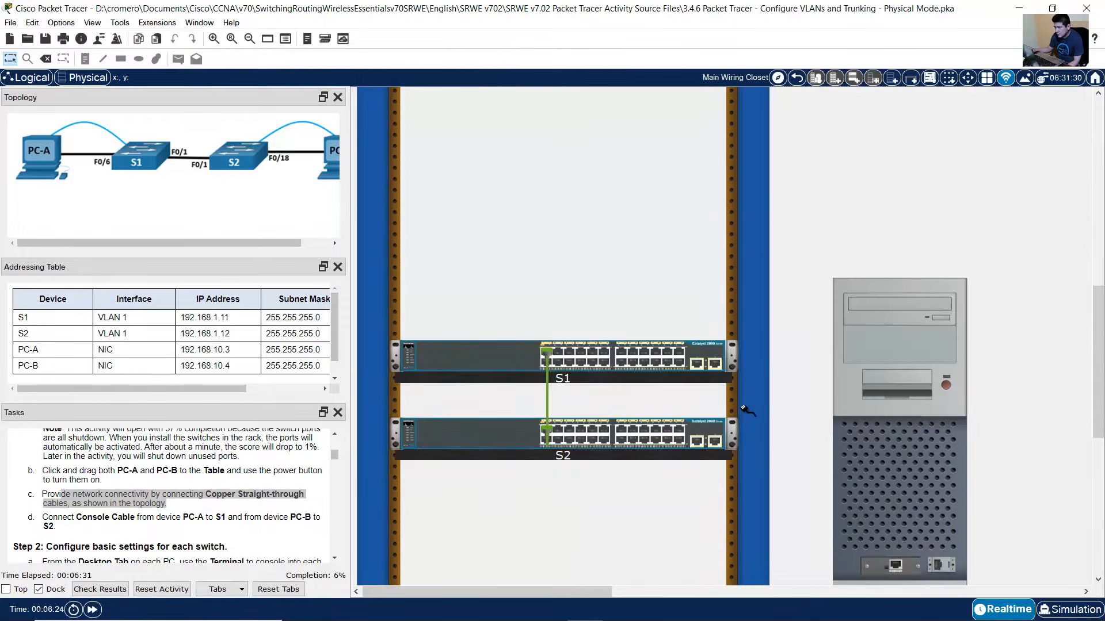
pyautogui.scroll(-3, 744, 410)
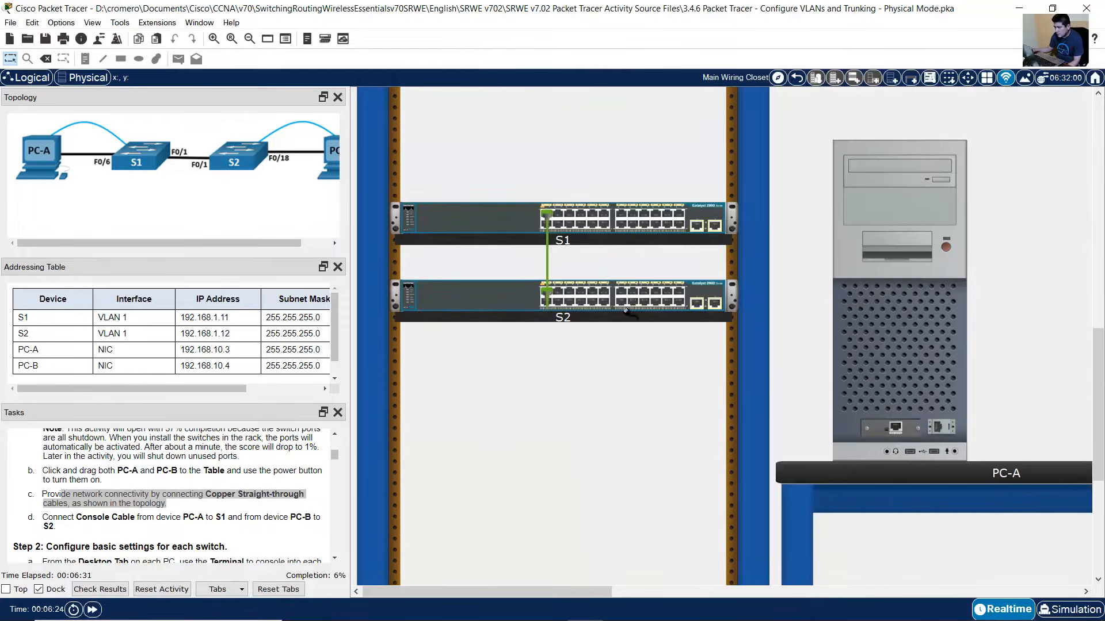
pyautogui.click(569, 228)
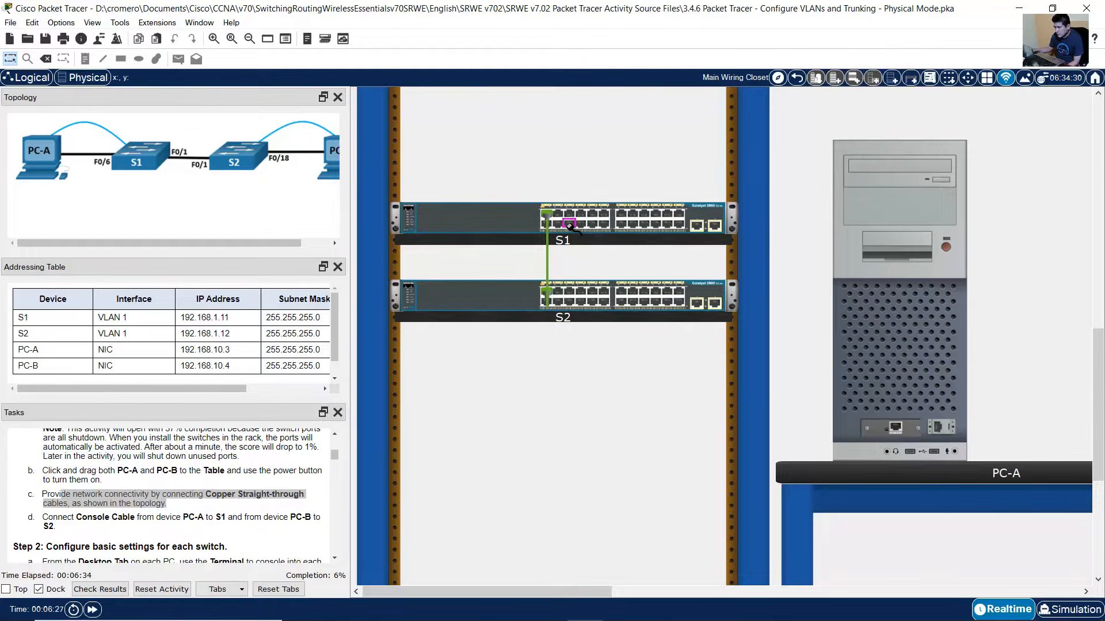
pyautogui.click(896, 429)
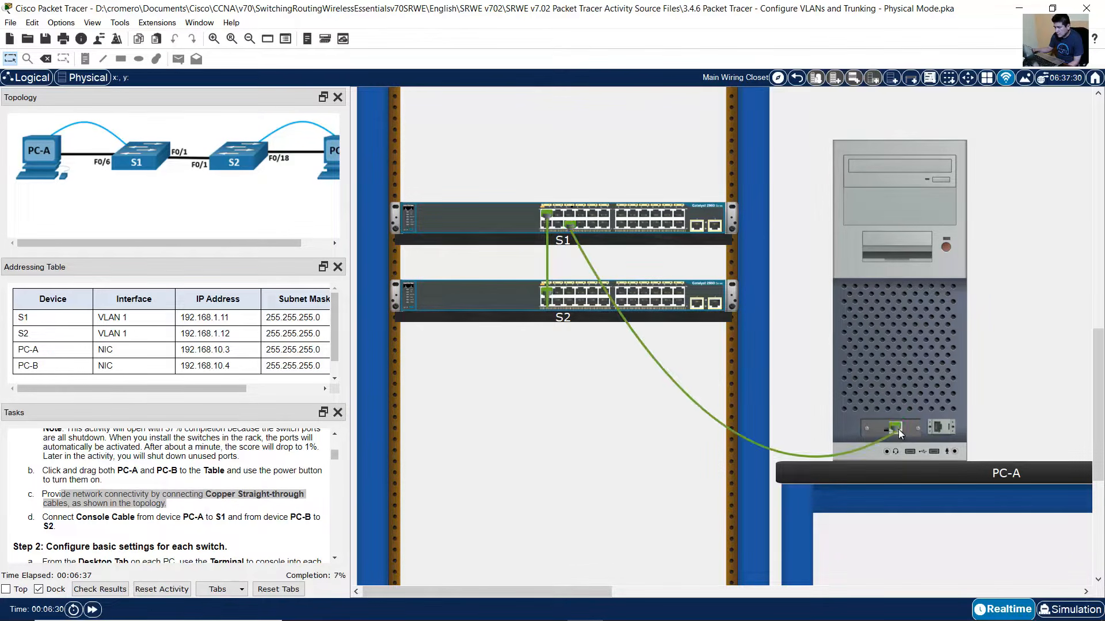
pyautogui.moveTo(992, 409)
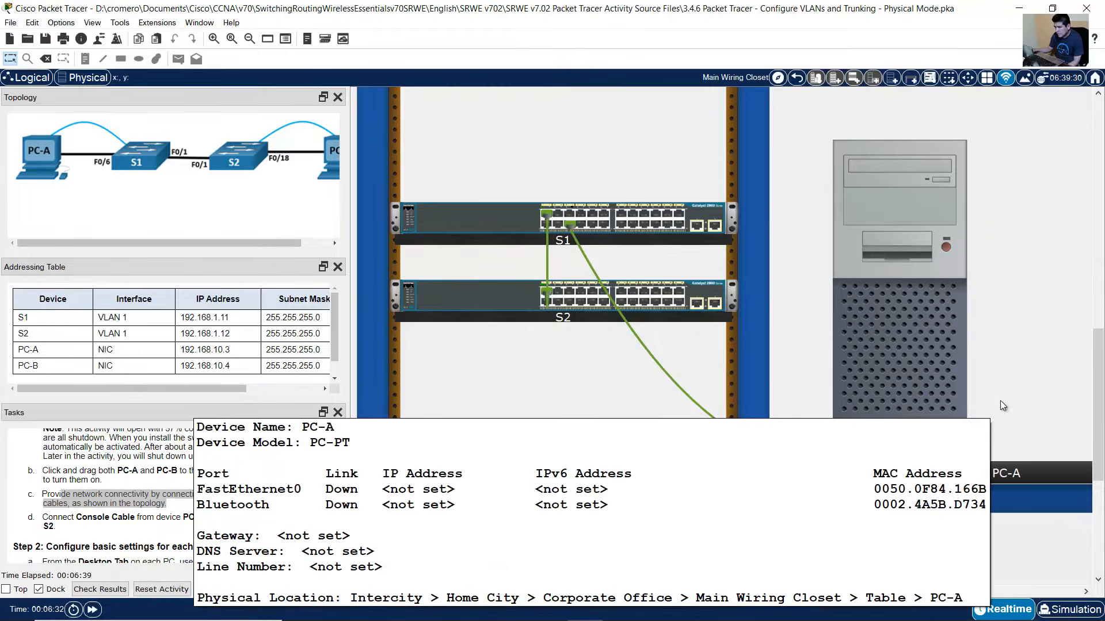
pyautogui.moveTo(263, 241); pyautogui.dragTo(322, 225)
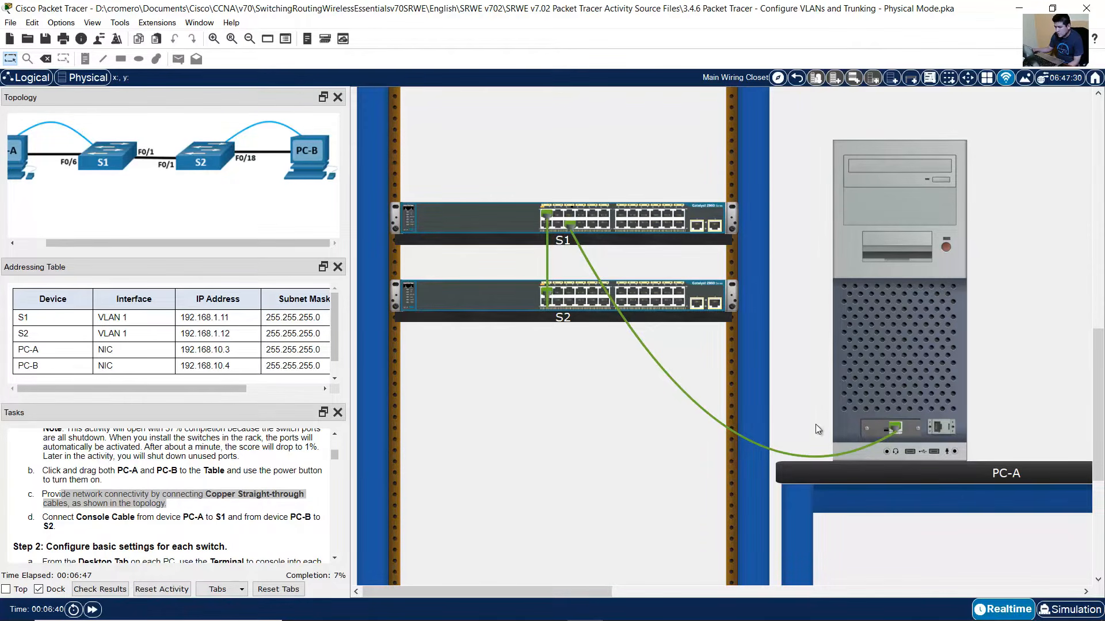
# - Run a straight-through cable from S2 FastEthernet0/18 to PC-B's network port
pyautogui.moveTo(583, 589); pyautogui.dragTo(664, 581)
pyautogui.scroll(10, 778, 305)
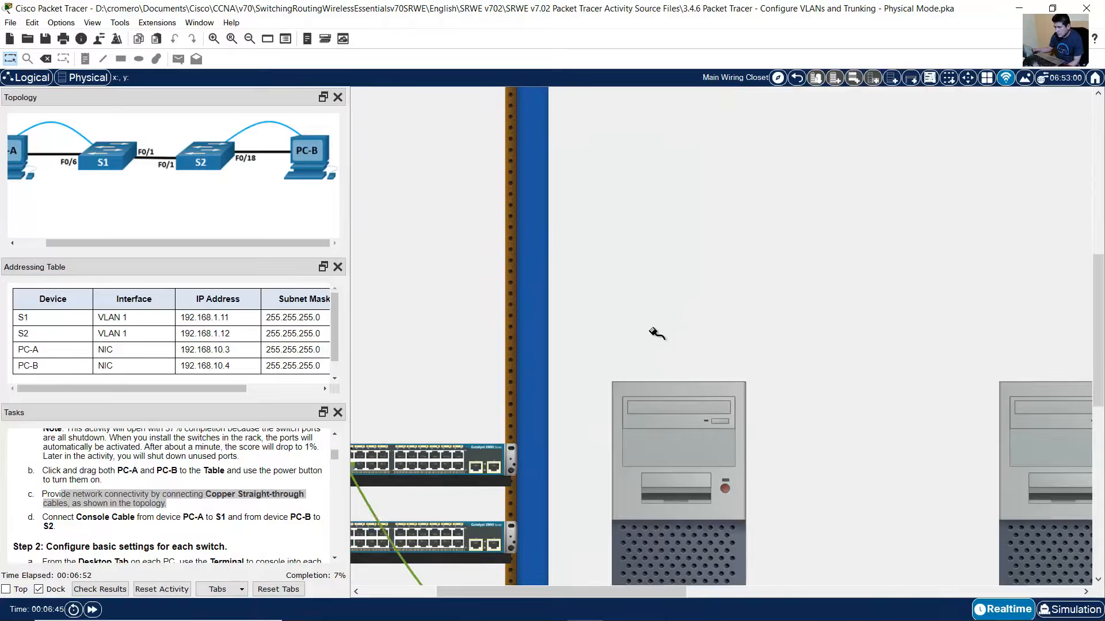
pyautogui.scroll(-5, 653, 332)
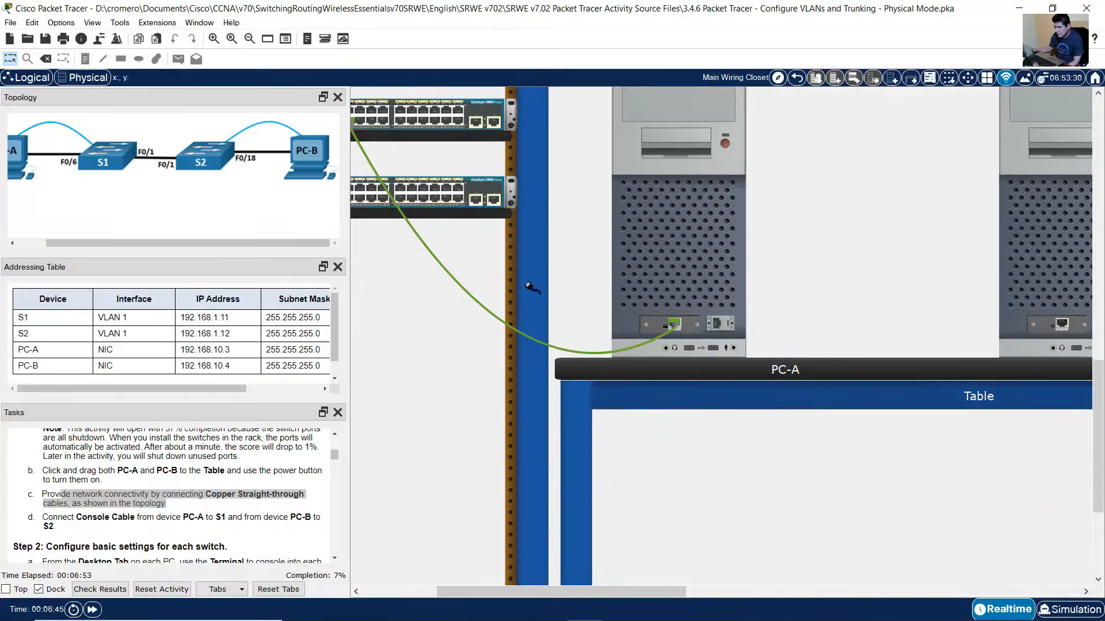
pyautogui.scroll(2, 530, 291)
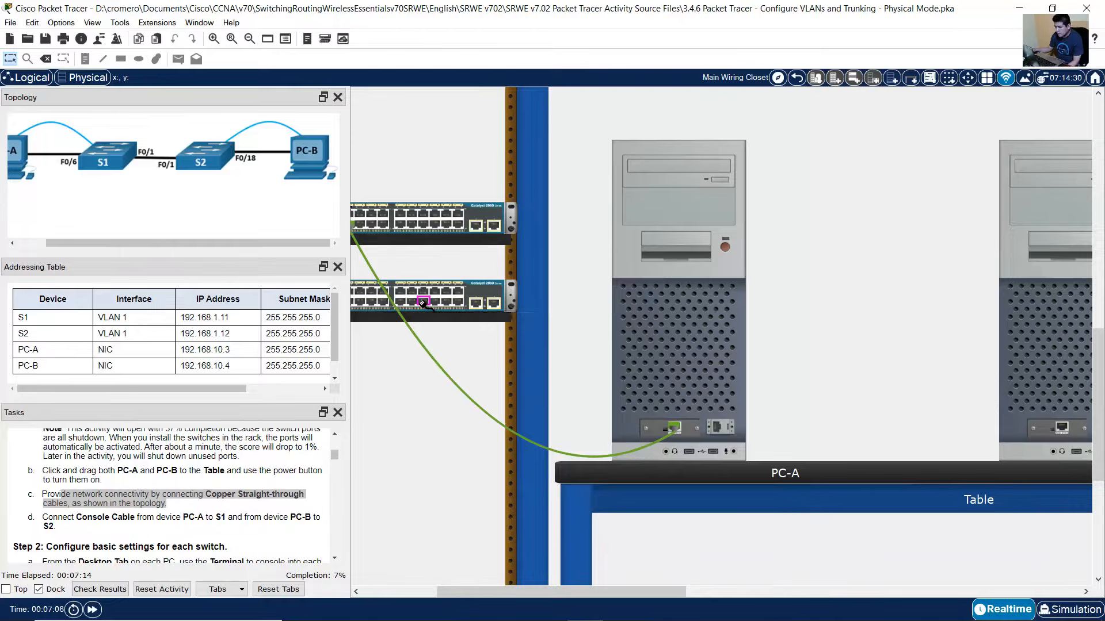
pyautogui.click(423, 303)
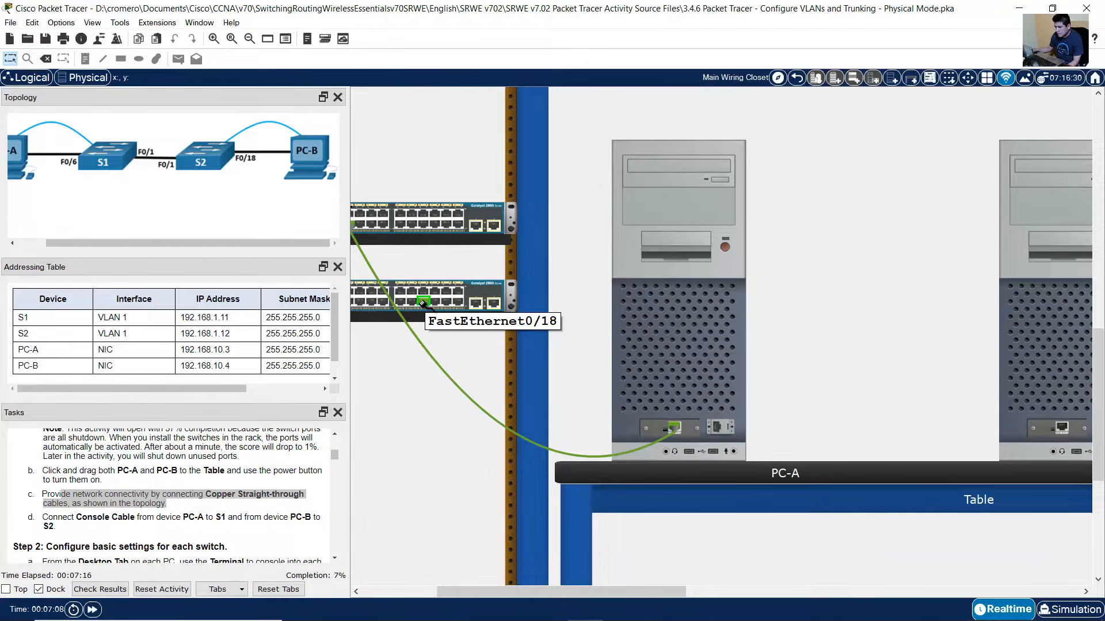
pyautogui.click(1061, 429)
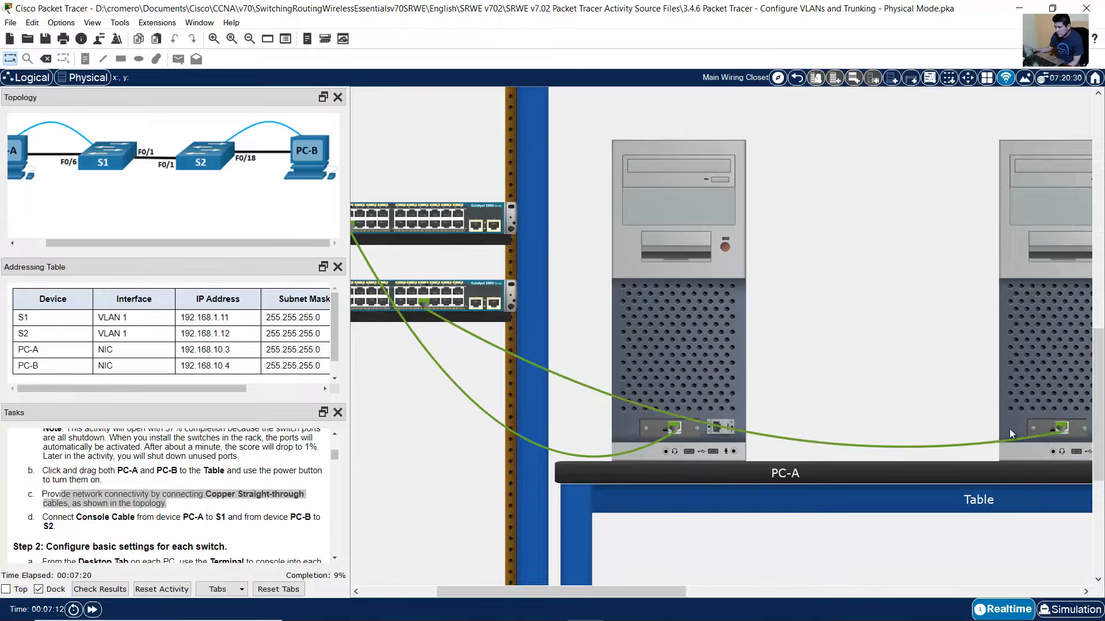
pyautogui.moveTo(660, 587)
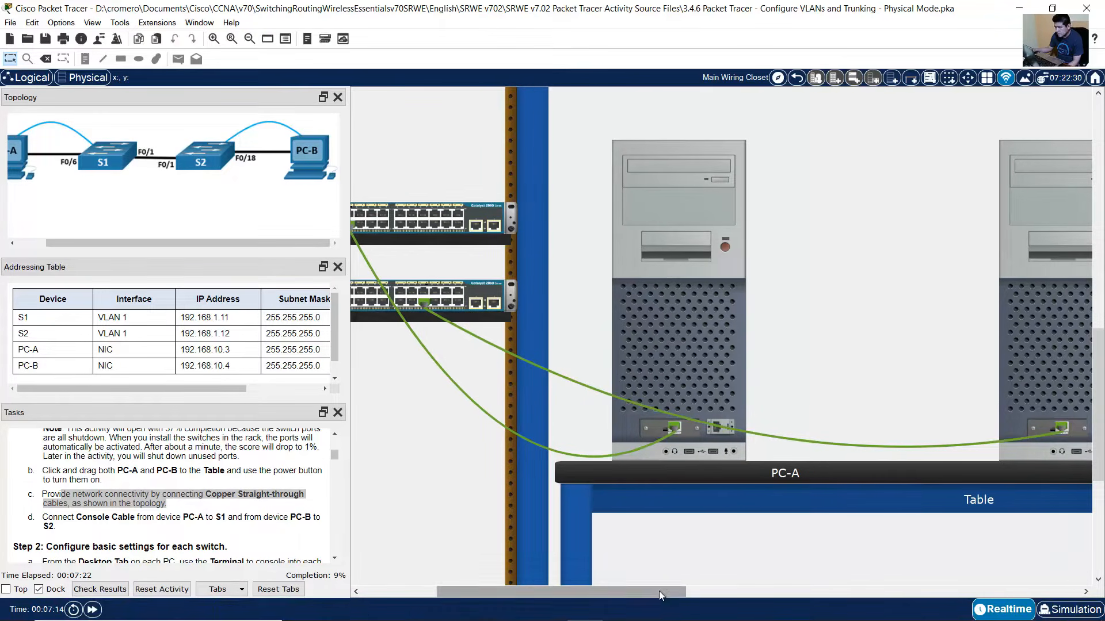
pyautogui.moveTo(658, 591)
pyautogui.mouseDown()
pyautogui.moveTo(614, 595)
pyautogui.moveTo(652, 598)
pyautogui.mouseUp()
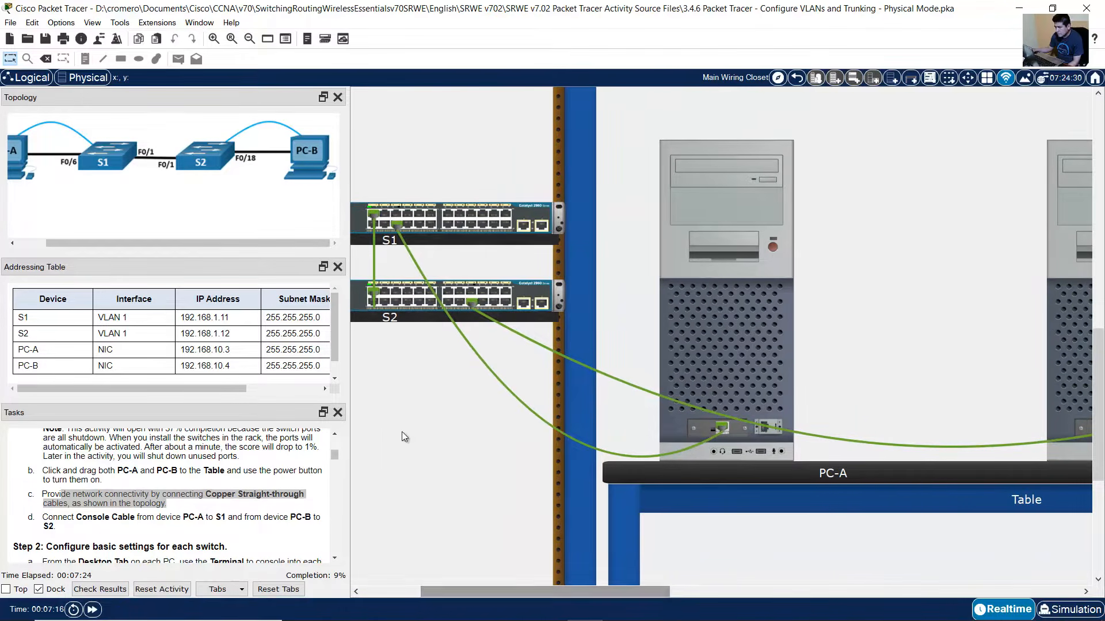
pyautogui.scroll(-1, 157, 502)
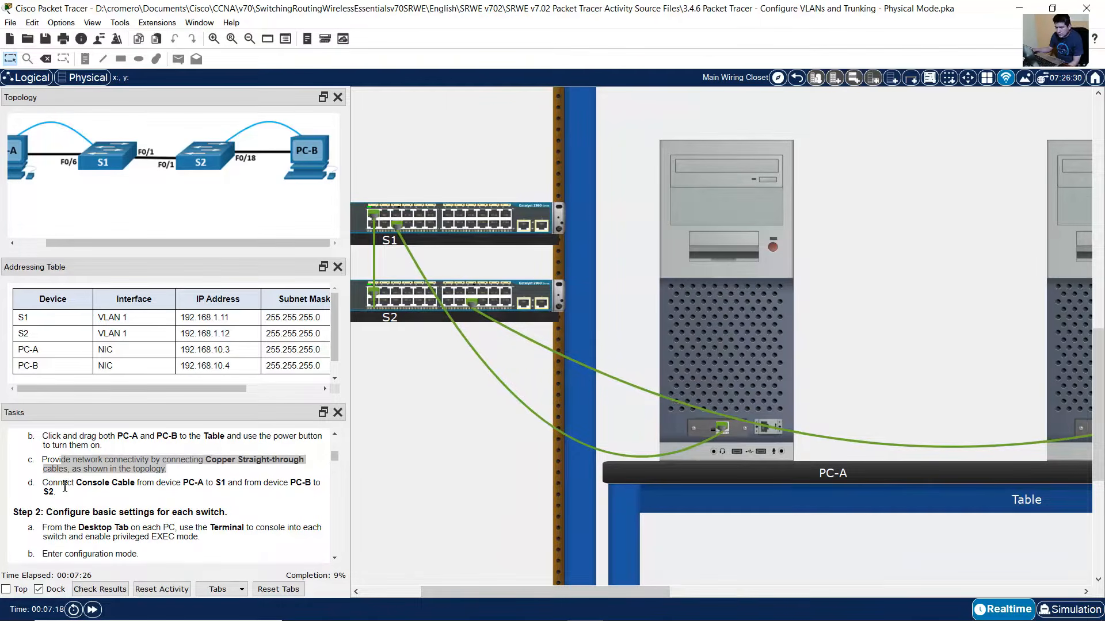
# - Highlight the PC-A to S1 console step and scroll to the Cable Pegboard
pyautogui.moveTo(58, 484); pyautogui.dragTo(244, 478)
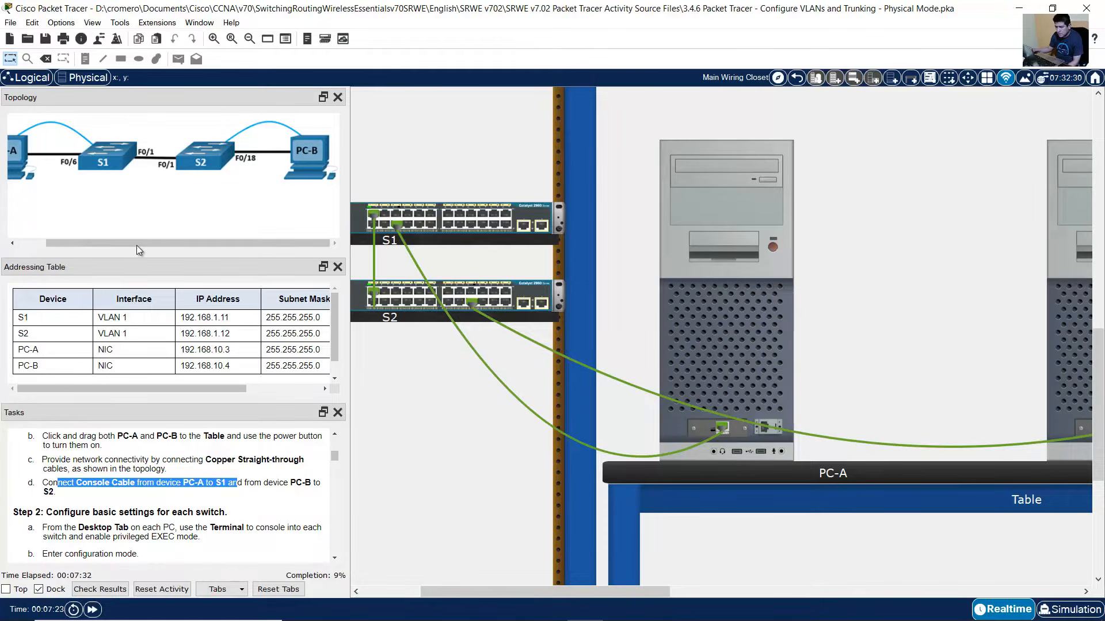
pyautogui.moveTo(136, 245); pyautogui.dragTo(62, 244)
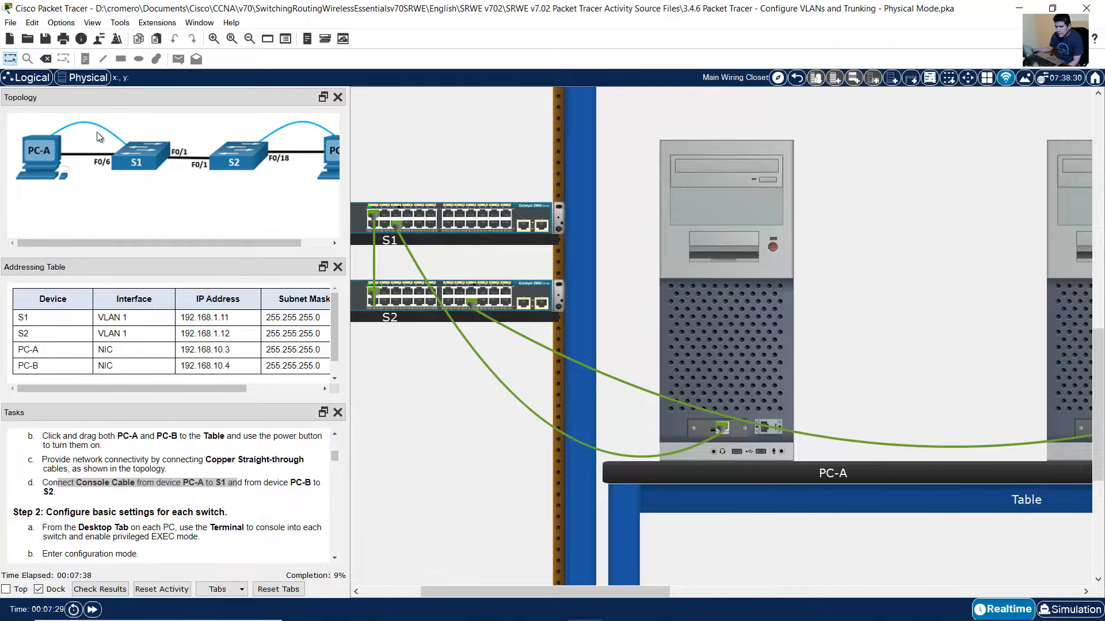
pyautogui.scroll(5, 897, 267)
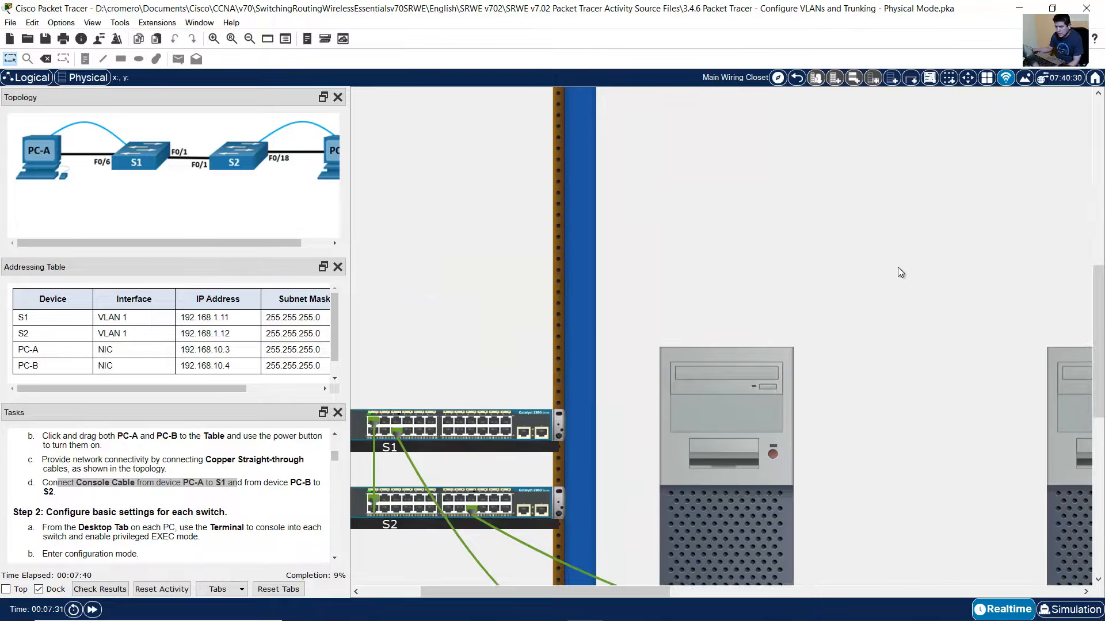
pyautogui.moveTo(632, 585); pyautogui.dragTo(833, 592)
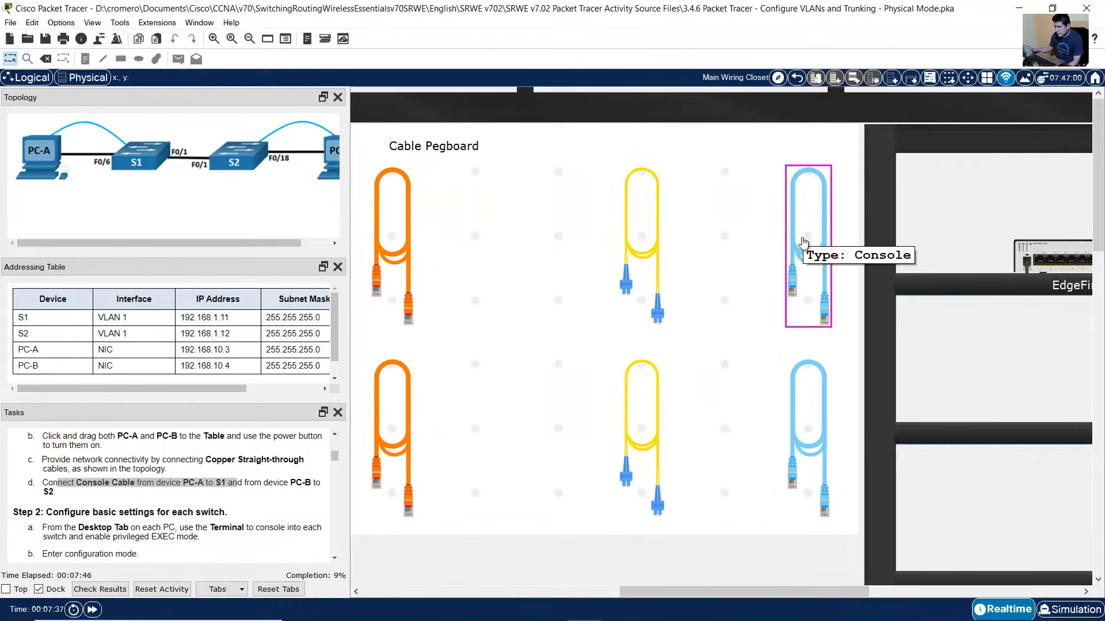
# - Cable PC-A's RS 232 port to S1's rear Console port, then highlight the PC-B console step
pyautogui.click(804, 242)
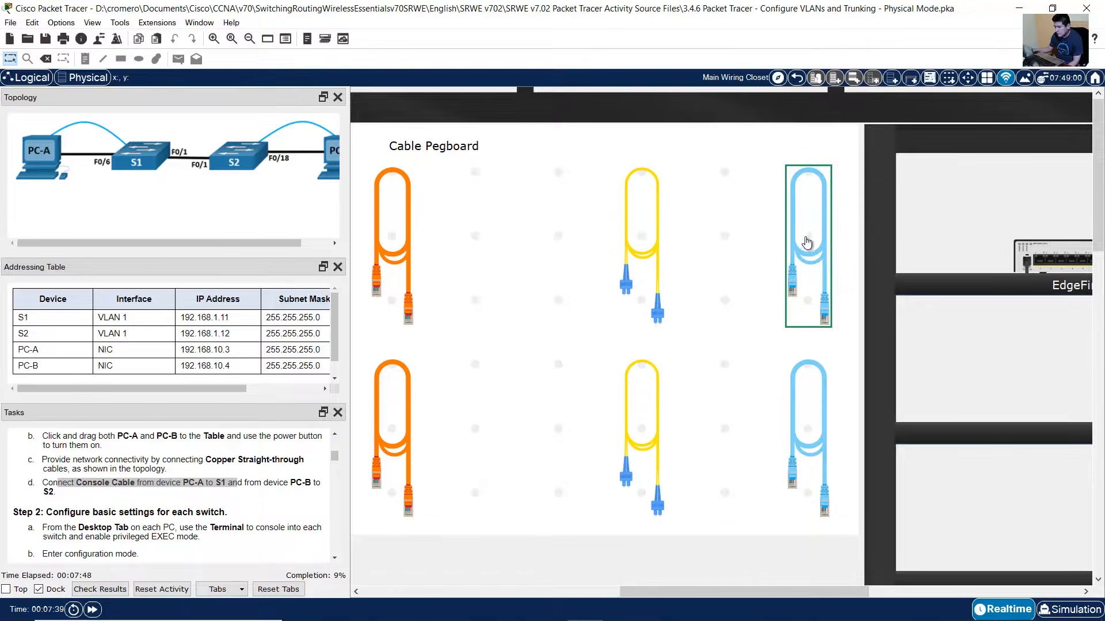
pyautogui.scroll(-5, 709, 391)
pyautogui.scroll(-5, 708, 396)
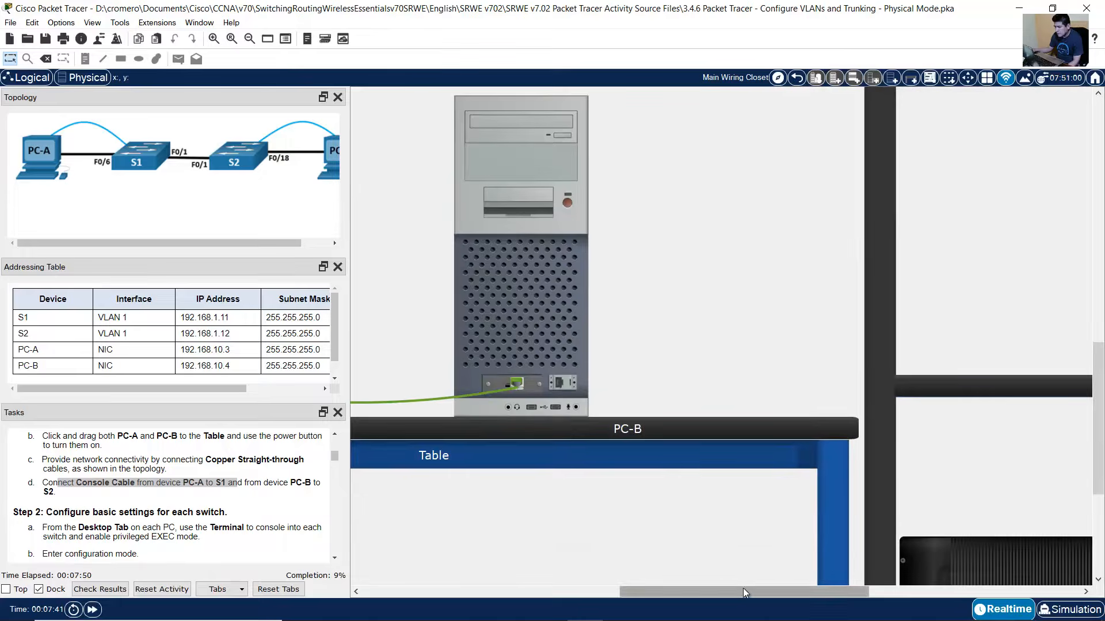
pyautogui.moveTo(743, 588); pyautogui.dragTo(510, 582)
pyautogui.scroll(1, 638, 482)
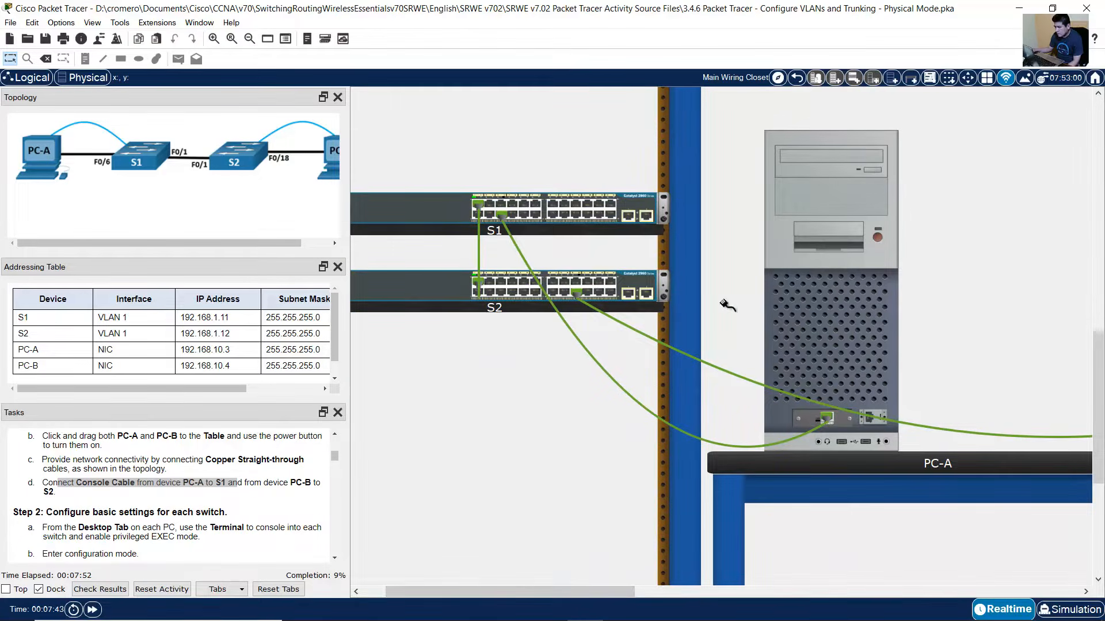
pyautogui.click(869, 420)
pyautogui.rightClick(444, 205)
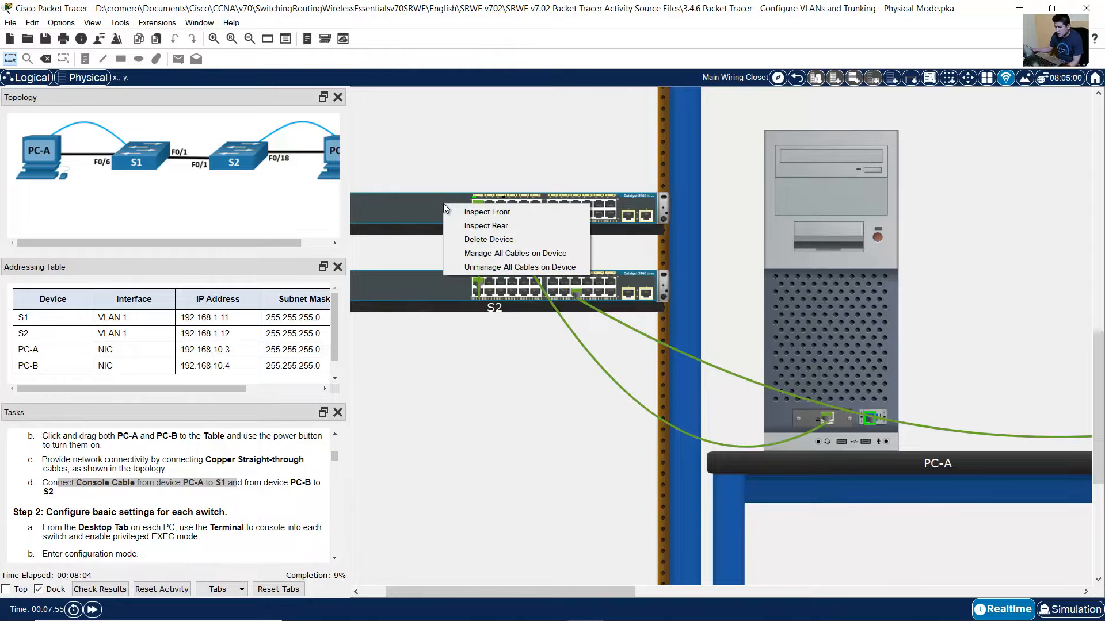
pyautogui.click(535, 224)
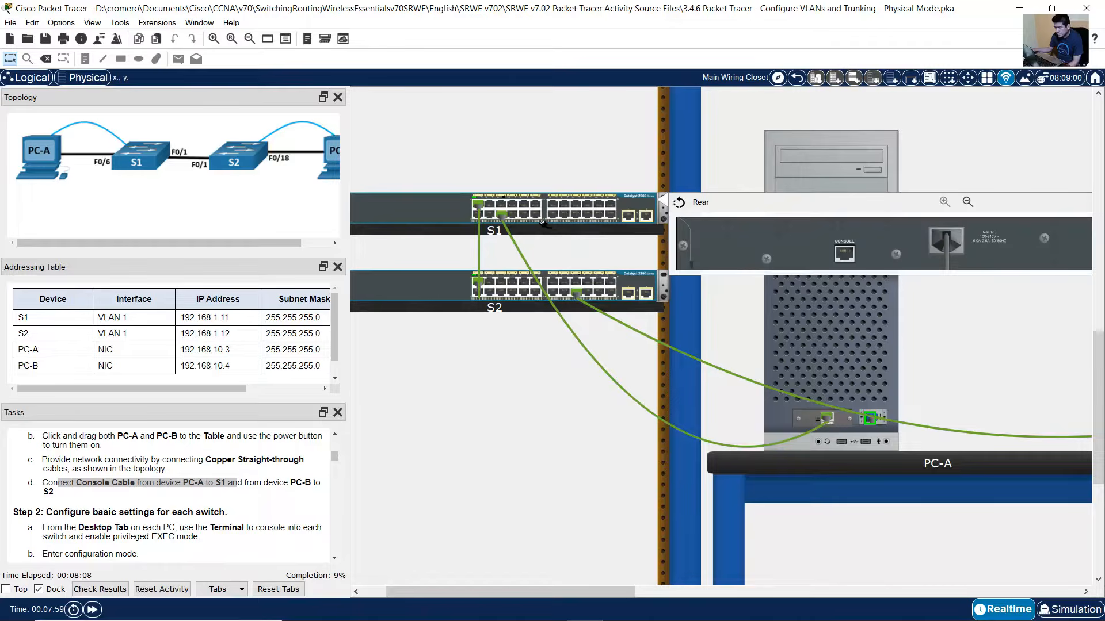
pyautogui.click(844, 253)
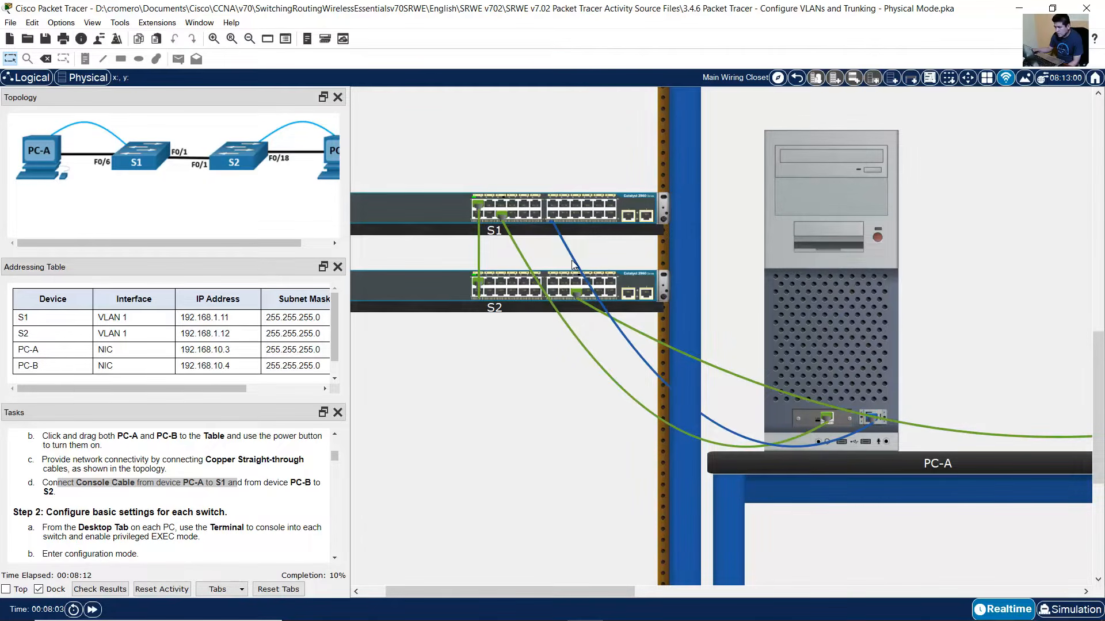
pyautogui.moveTo(572, 262)
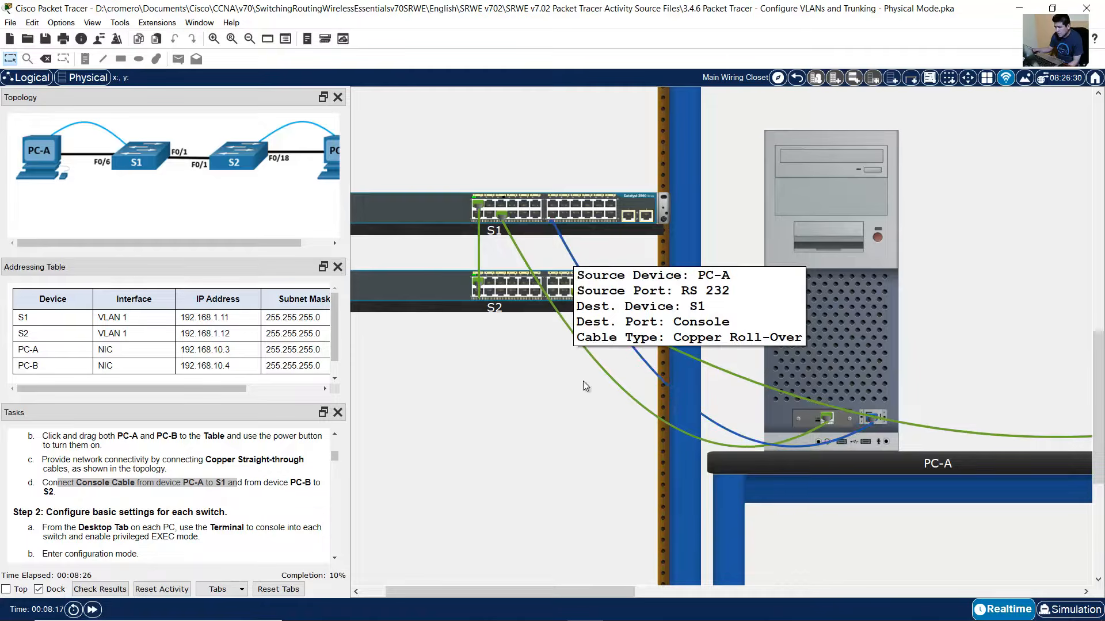
pyautogui.moveTo(261, 484); pyautogui.dragTo(139, 494)
# - Run a second console cable from PC-B's RS 232 port to S2's rear CONSOLE port
pyautogui.moveTo(633, 590); pyautogui.dragTo(776, 545)
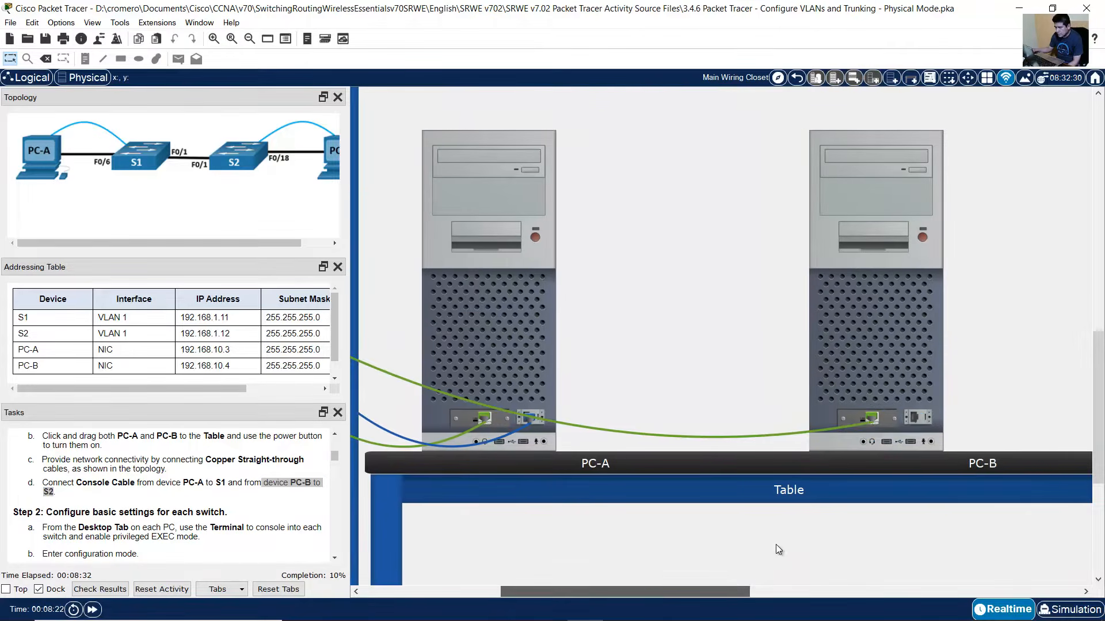
pyautogui.scroll(5, 1080, 427)
pyautogui.scroll(2, 997, 488)
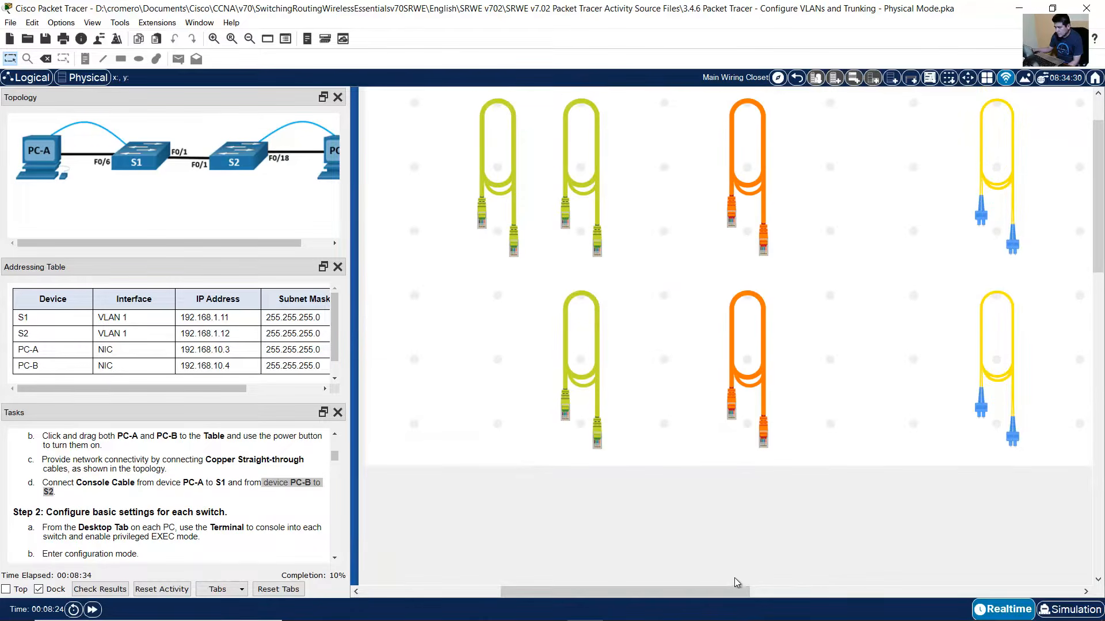
pyautogui.moveTo(735, 591); pyautogui.dragTo(834, 591)
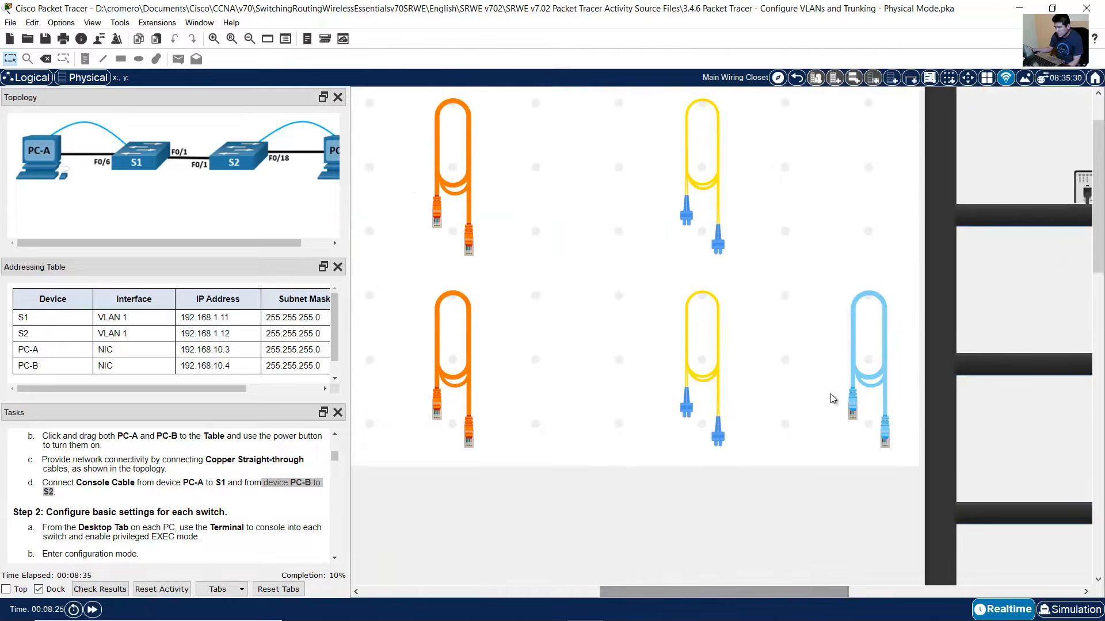
pyautogui.click(879, 358)
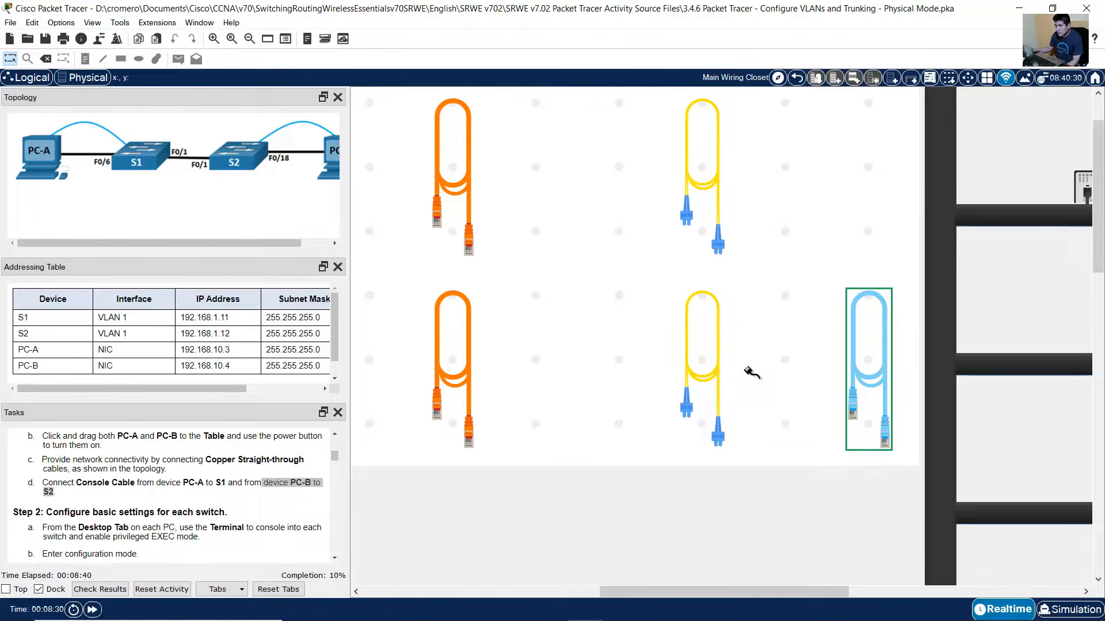
pyautogui.scroll(-10, 754, 377)
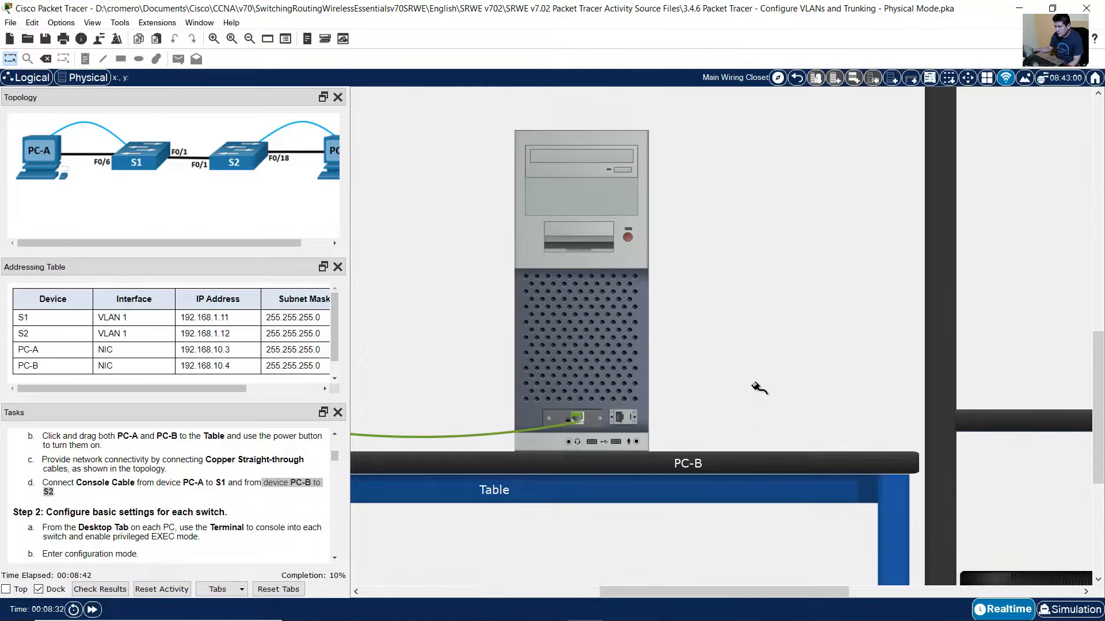
pyautogui.moveTo(731, 591); pyautogui.dragTo(609, 594)
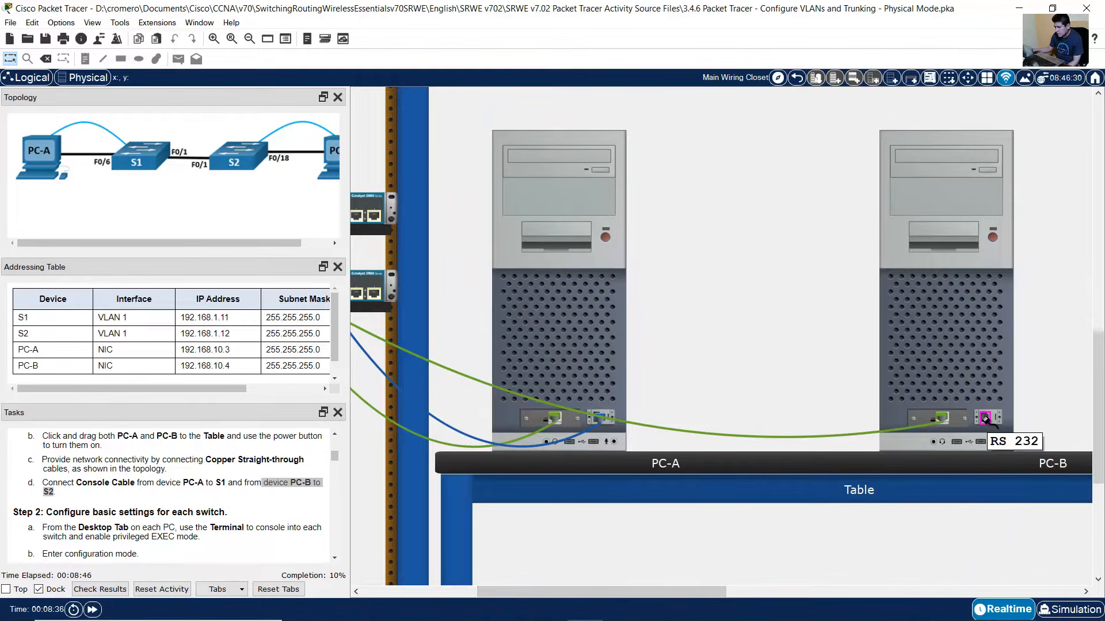
pyautogui.click(985, 419)
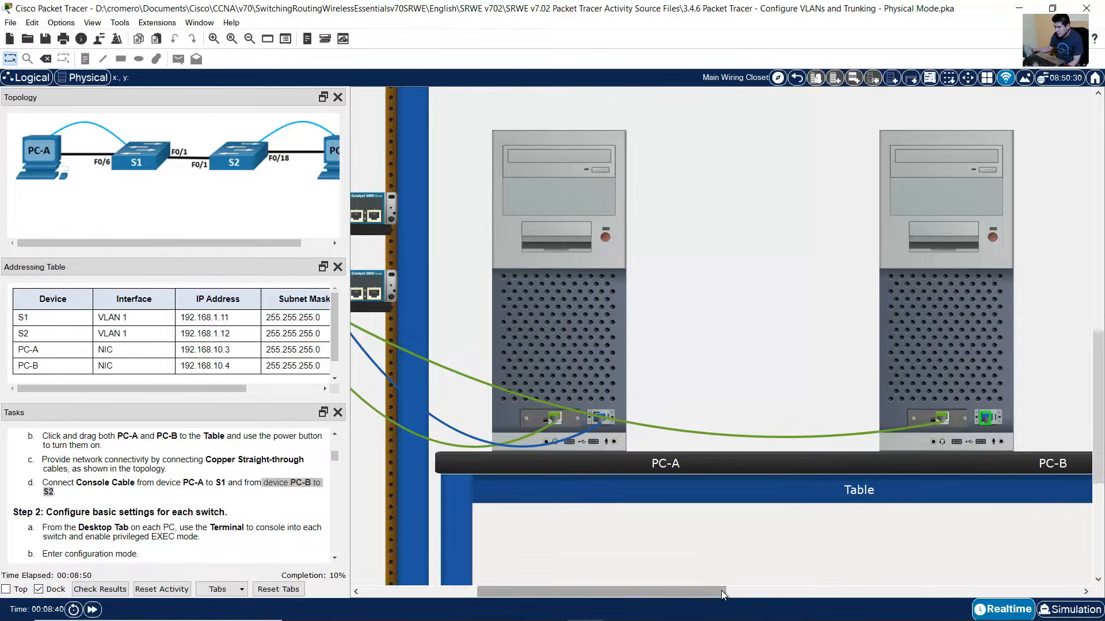
pyautogui.moveTo(720, 590); pyautogui.dragTo(679, 591)
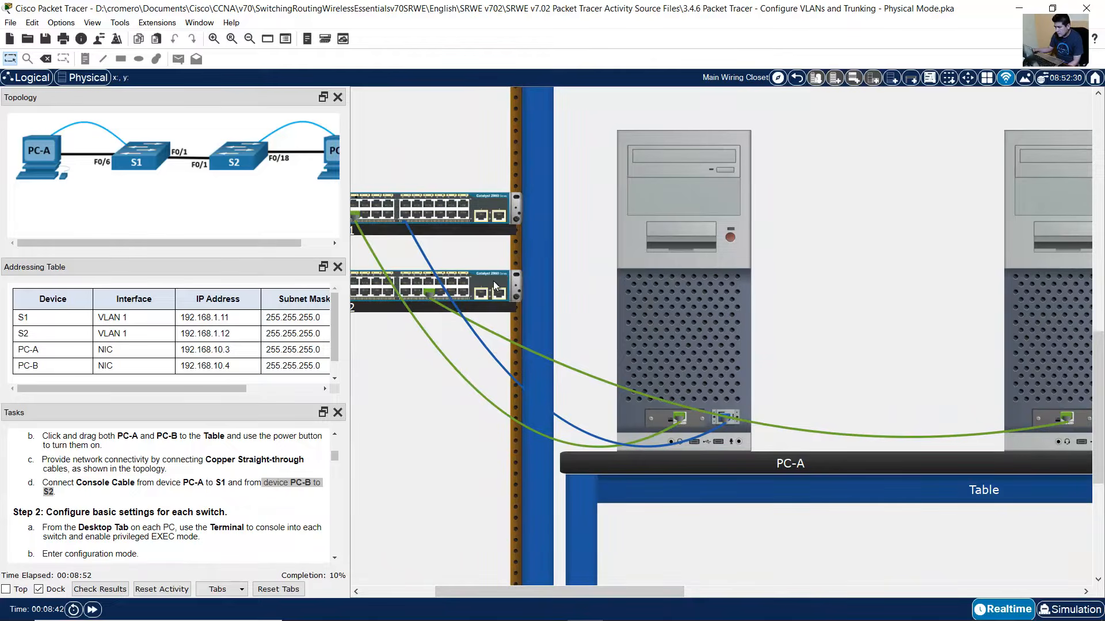
pyautogui.click(493, 281)
pyautogui.click(533, 301)
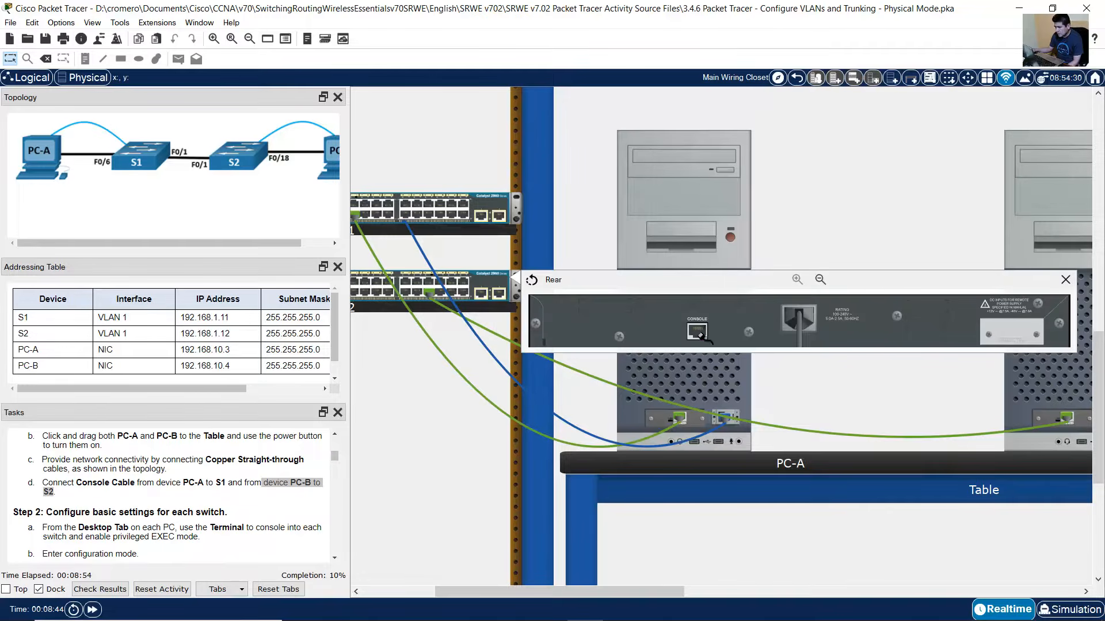
pyautogui.click(697, 332)
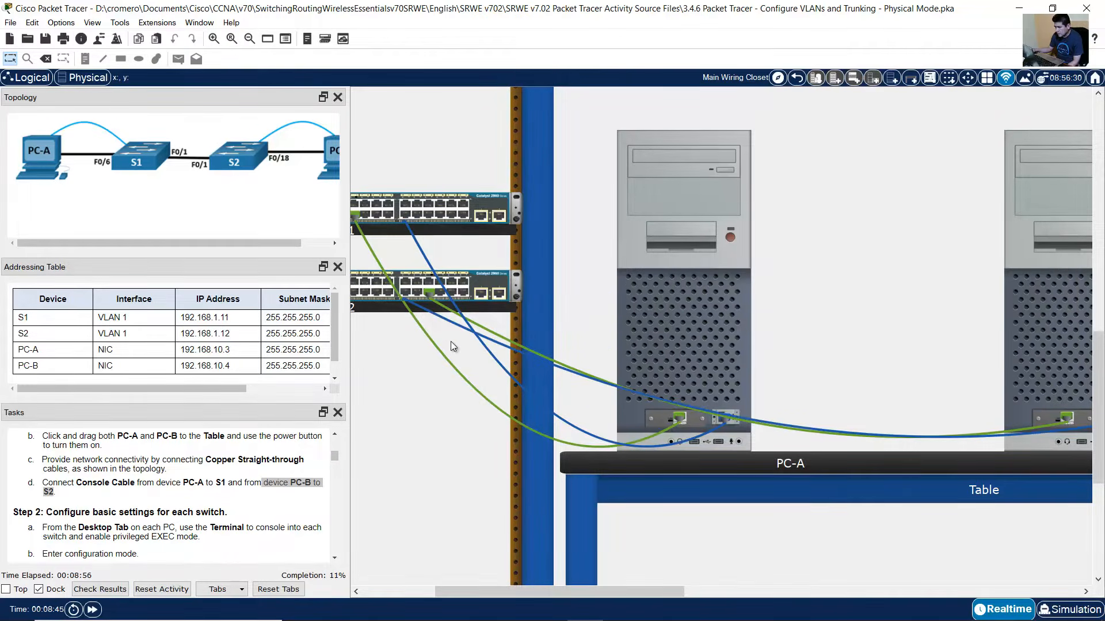
pyautogui.moveTo(443, 320)
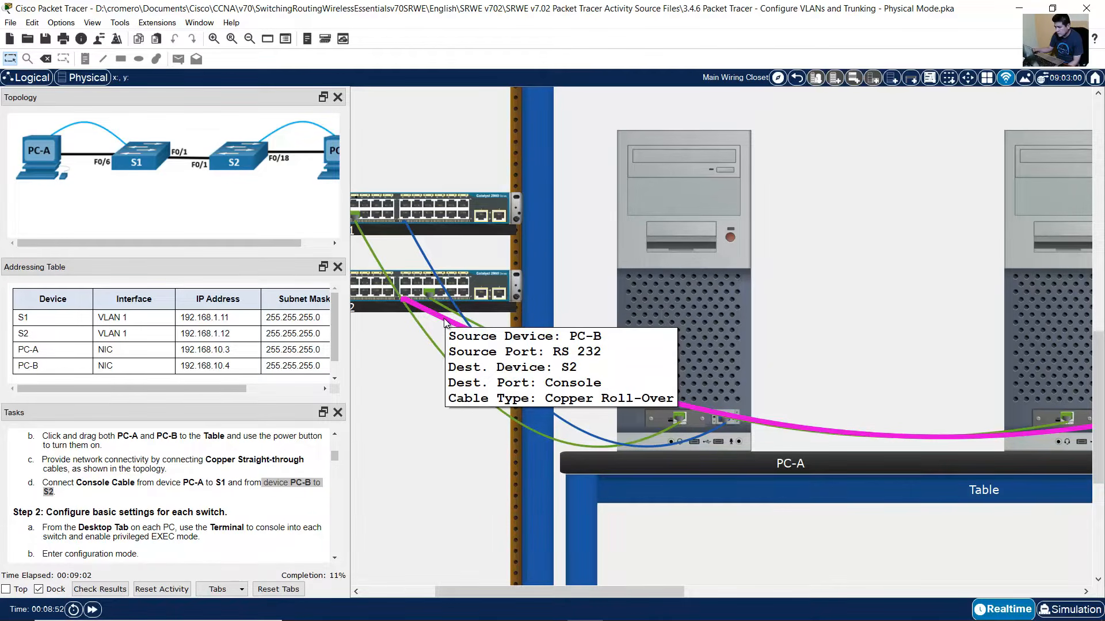
pyautogui.scroll(-2, 208, 484)
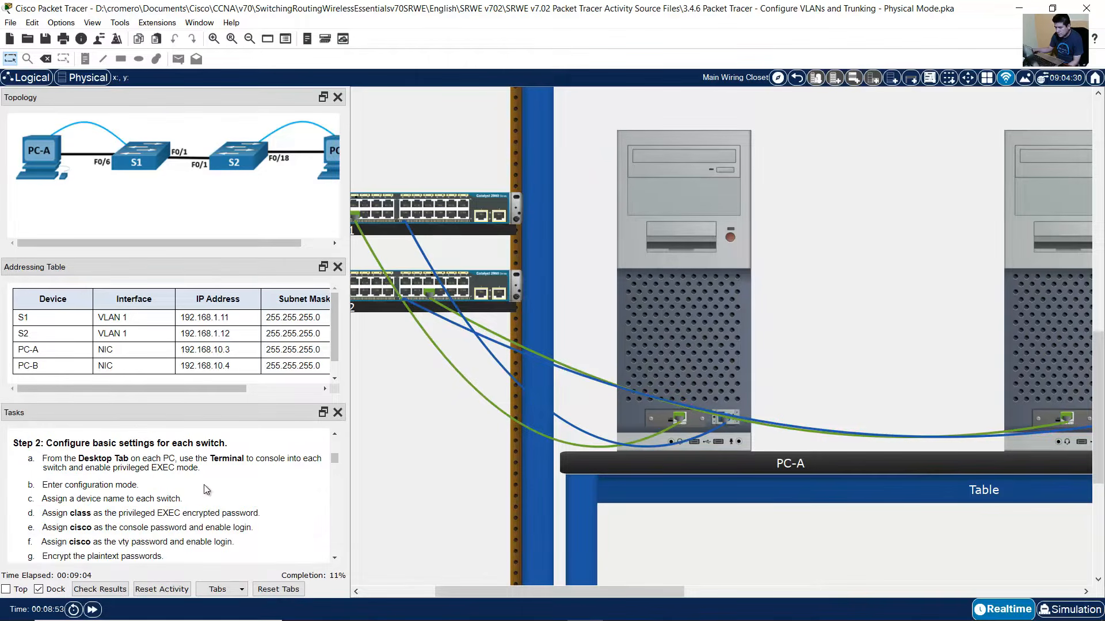
# - Highlight the Step 2 heading and step a's Desktop tab instruction
pyautogui.moveTo(52, 443); pyautogui.dragTo(235, 445)
pyautogui.scroll(-1, 230, 478)
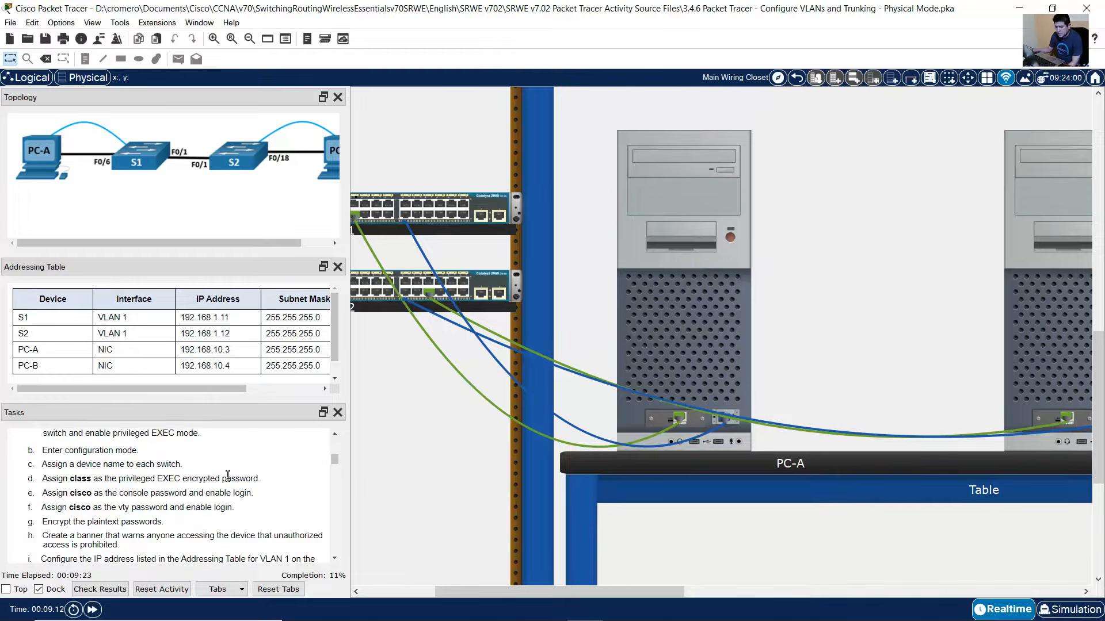
pyautogui.scroll(1, 228, 476)
pyautogui.moveTo(61, 459); pyautogui.dragTo(194, 469)
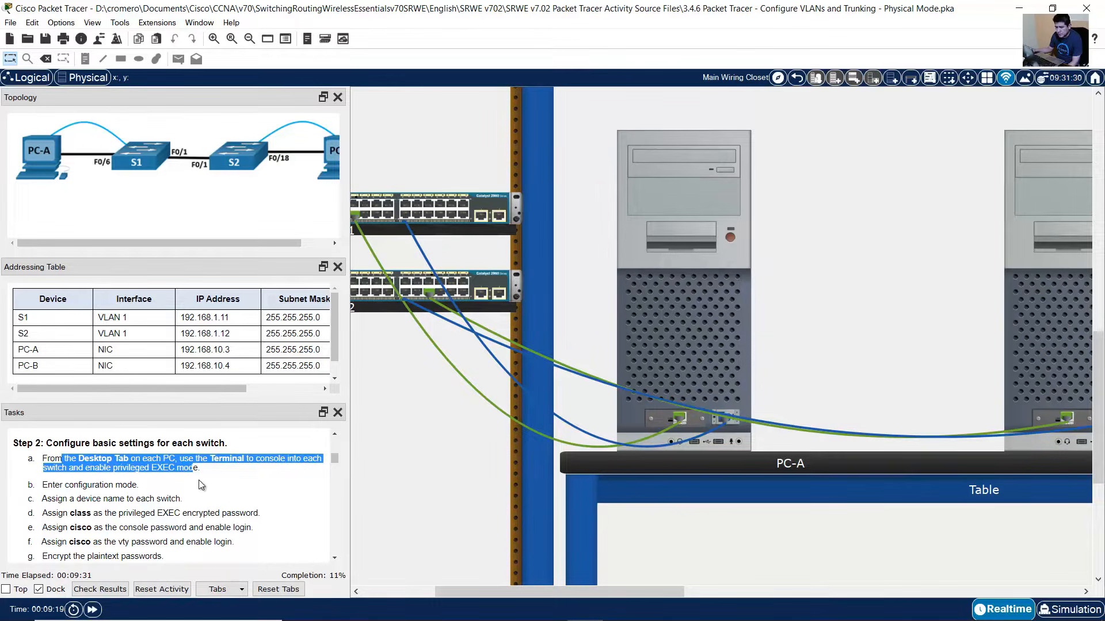
# - Inspect the cable running from S1 to PC-A
pyautogui.scroll(-1, 198, 481)
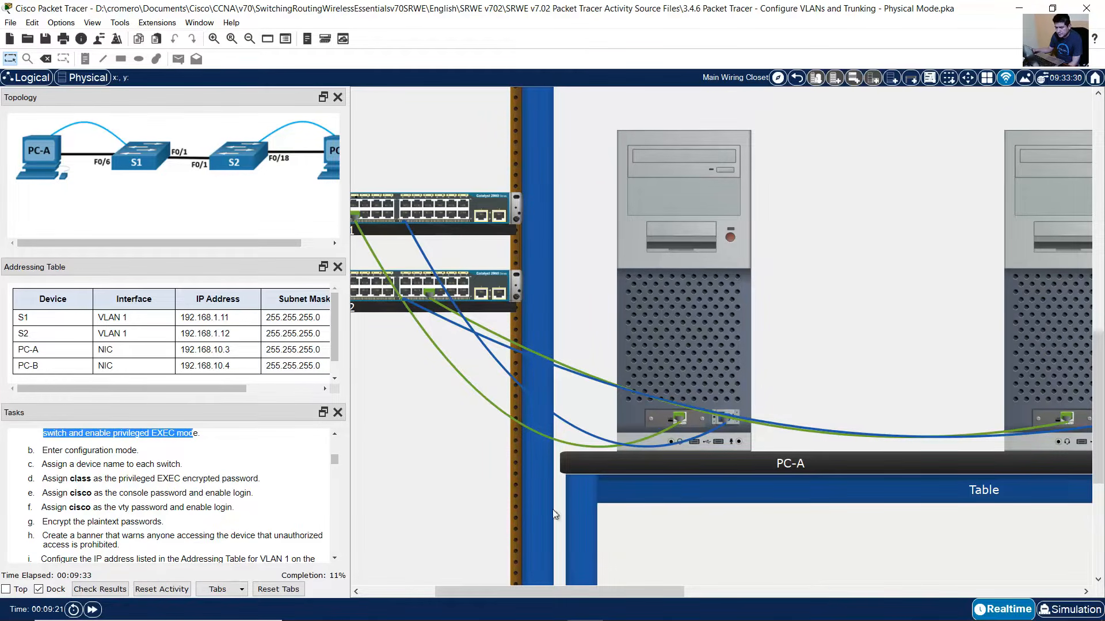
pyautogui.moveTo(558, 593); pyautogui.dragTo(495, 595)
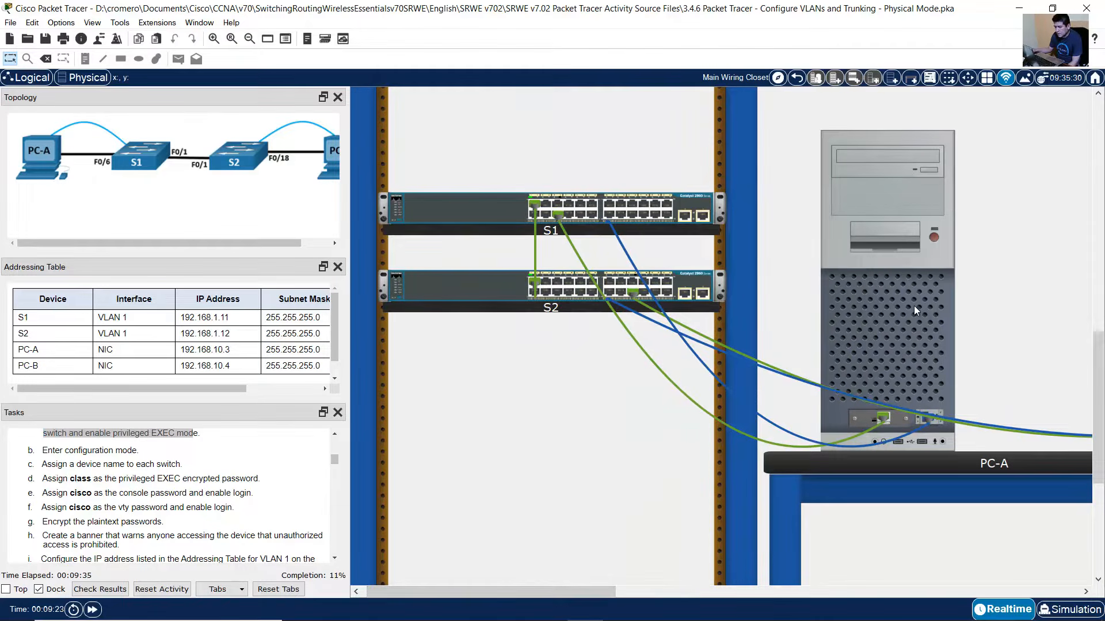
pyautogui.click(628, 253)
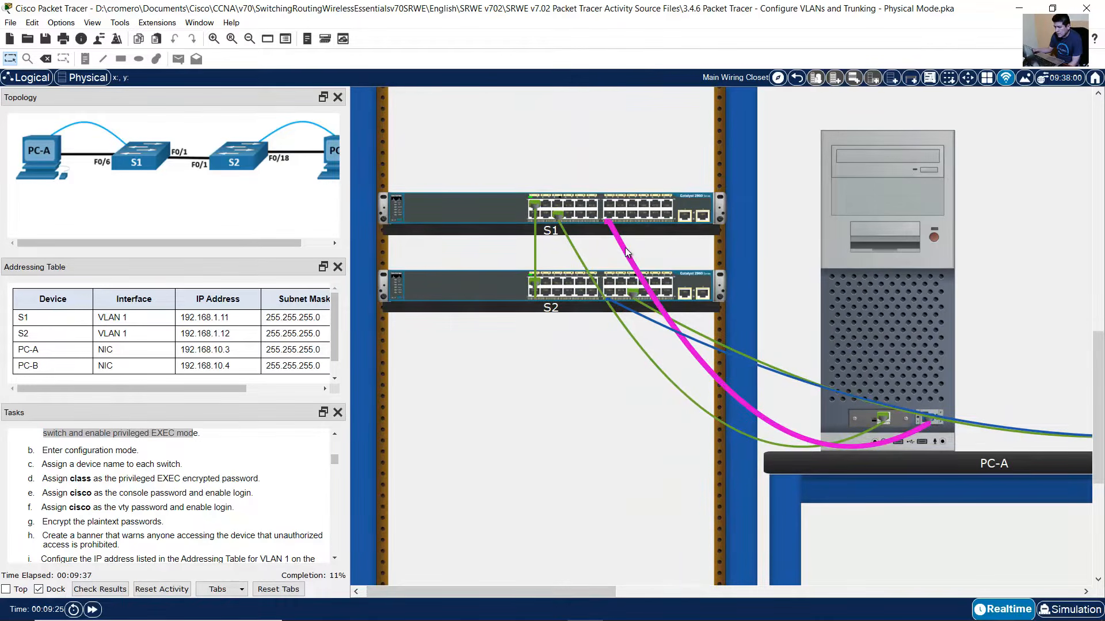
pyautogui.moveTo(932, 286)
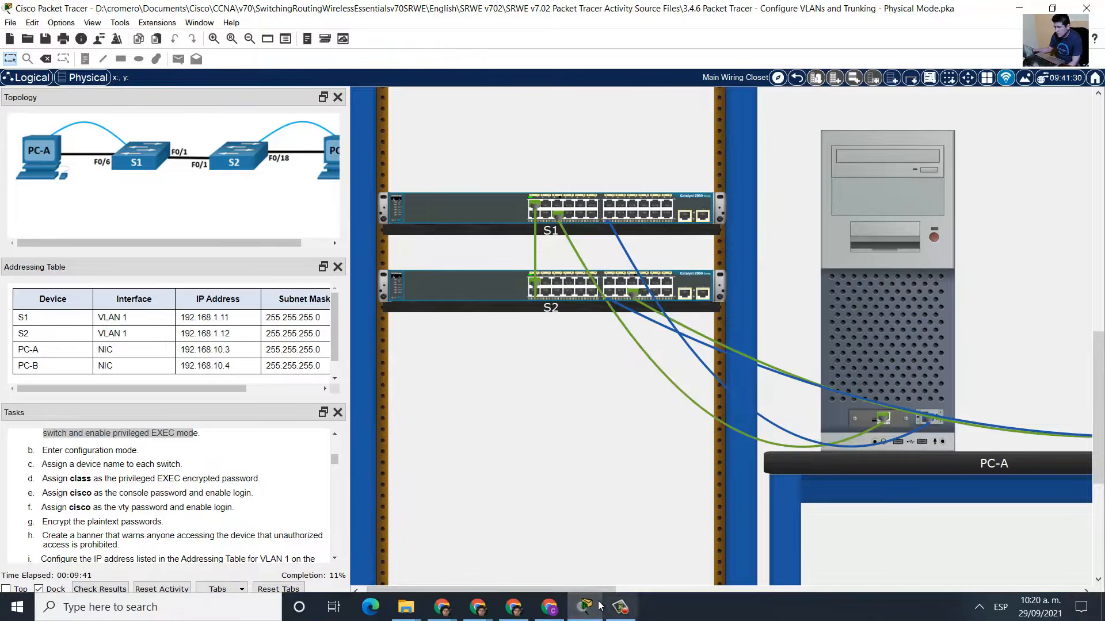
pyautogui.moveTo(588, 592); pyautogui.dragTo(745, 591)
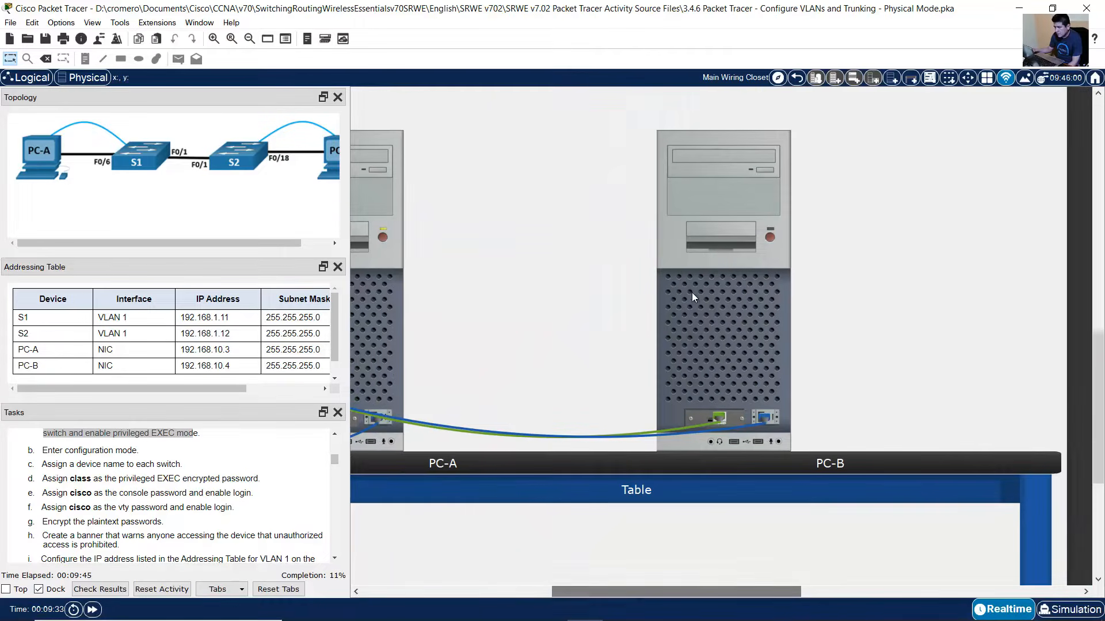
# - Power on PC-B, then bring up PC-A's device window
pyautogui.click(771, 234)
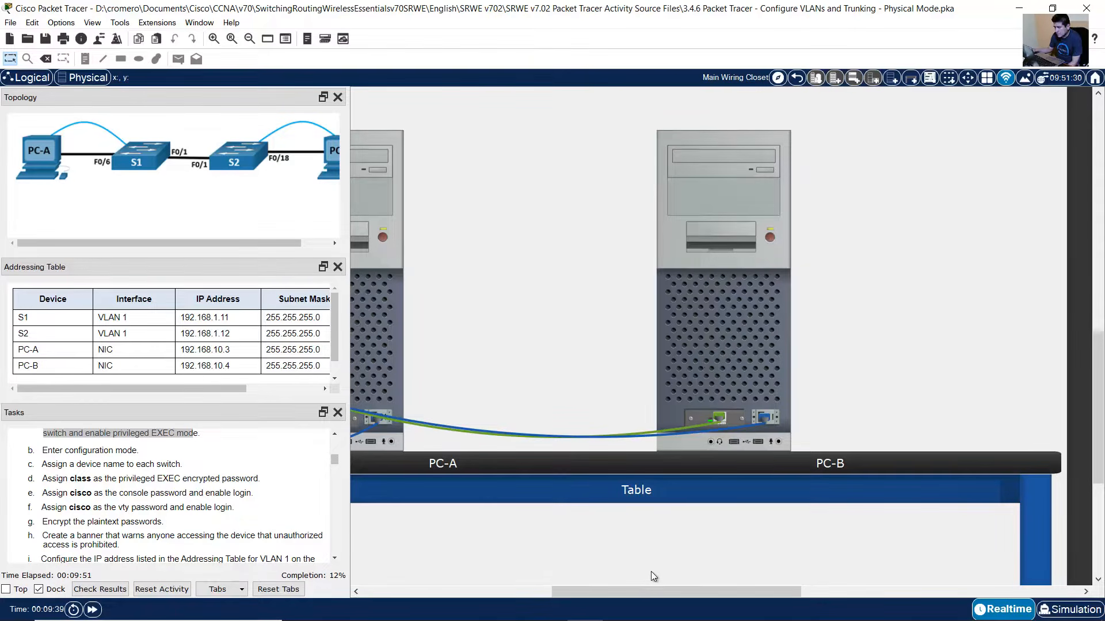
pyautogui.moveTo(658, 589); pyautogui.dragTo(468, 546)
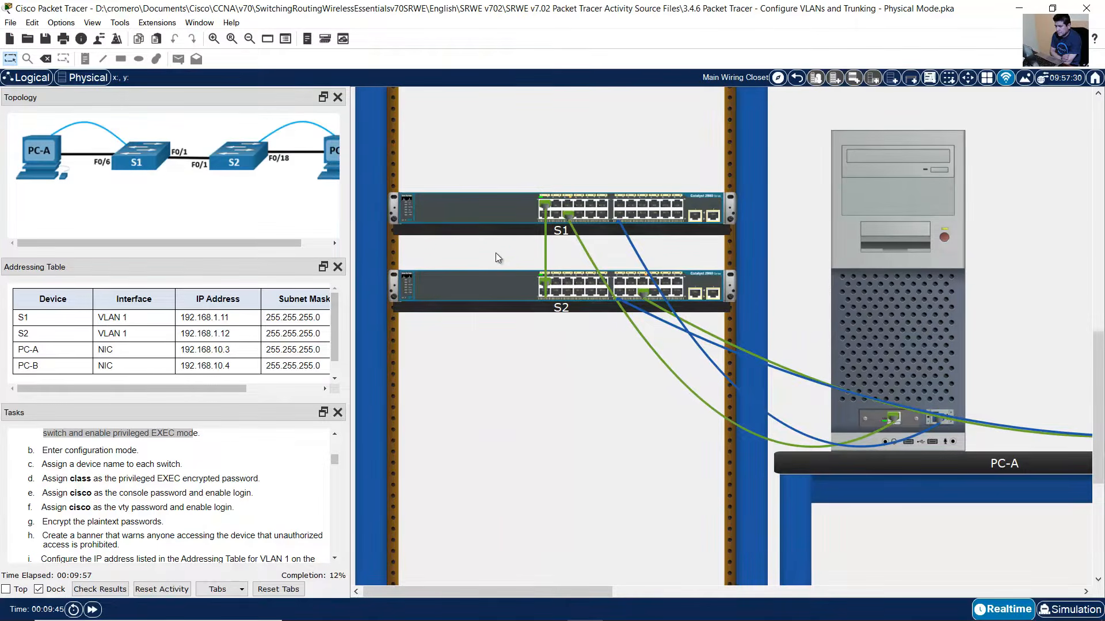
pyautogui.scroll(5, 499, 268)
pyautogui.scroll(3, 478, 288)
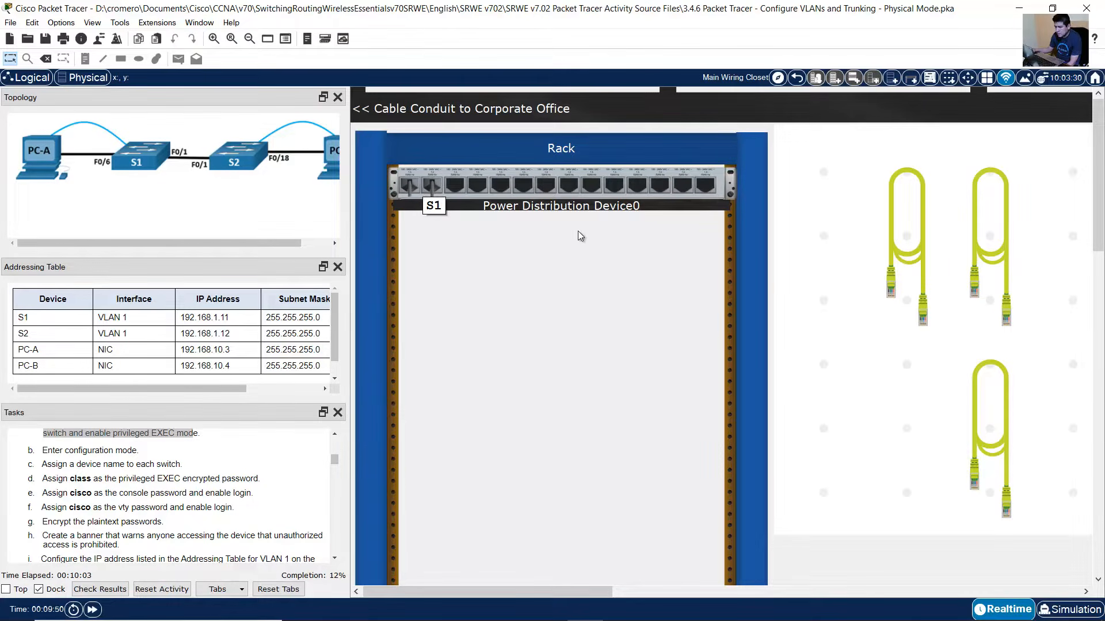
pyautogui.scroll(-6, 578, 230)
pyautogui.scroll(-6, 966, 438)
pyautogui.scroll(1, 931, 465)
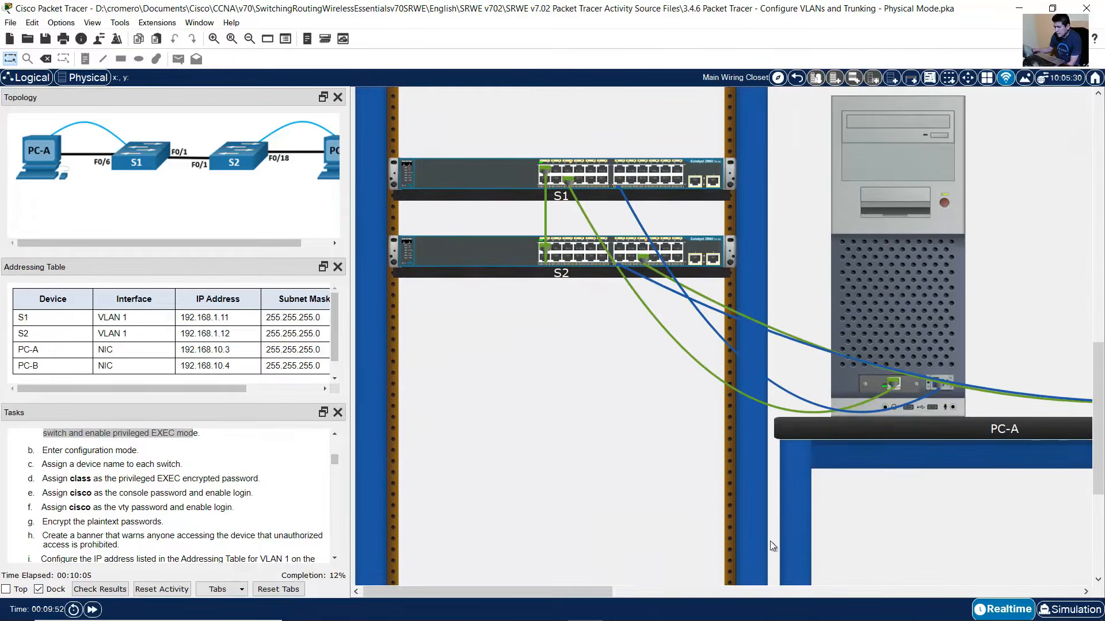
pyautogui.moveTo(590, 592); pyautogui.dragTo(700, 592)
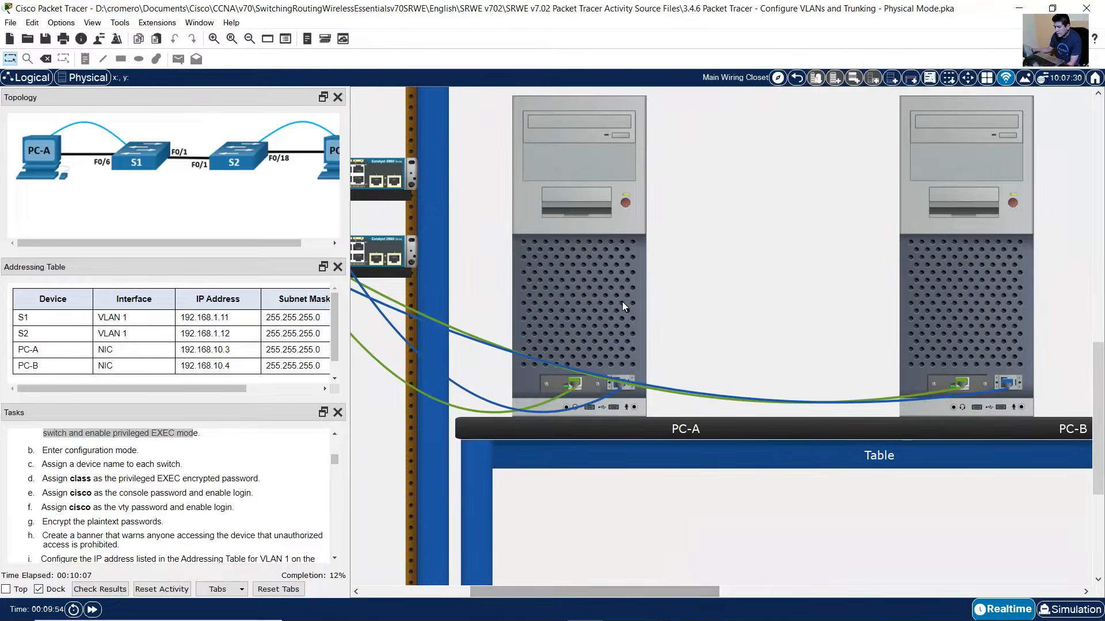
pyautogui.click(622, 294)
# - Connect PC-A's Terminal to the switch with default port settings and reach the Switch> prompt
pyautogui.click(421, 137)
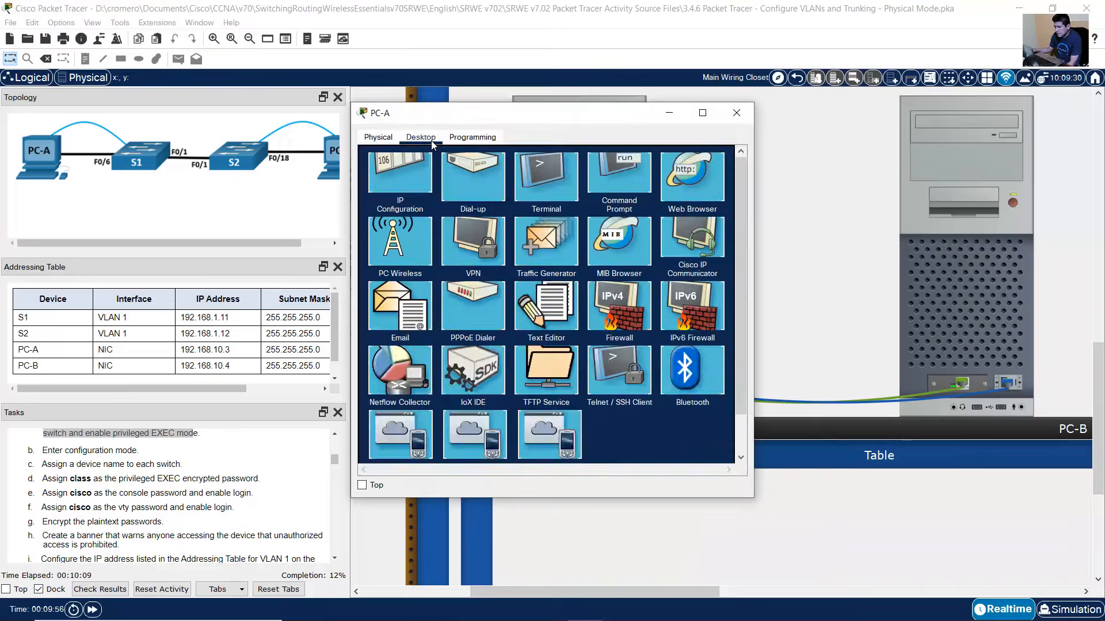
pyautogui.click(564, 206)
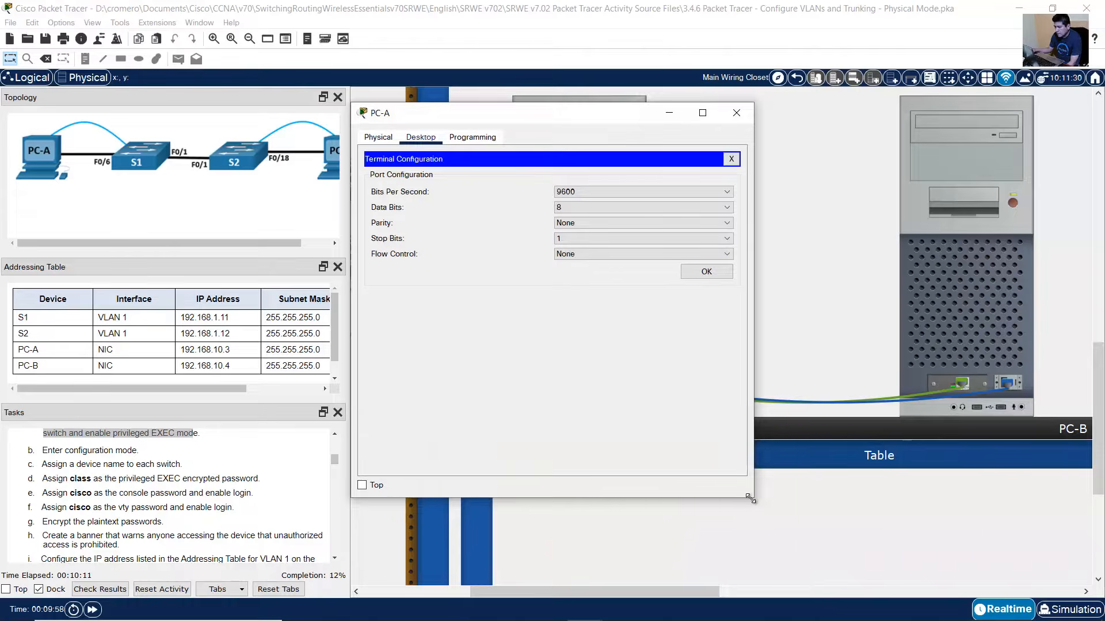
pyautogui.moveTo(752, 498); pyautogui.dragTo(1012, 564)
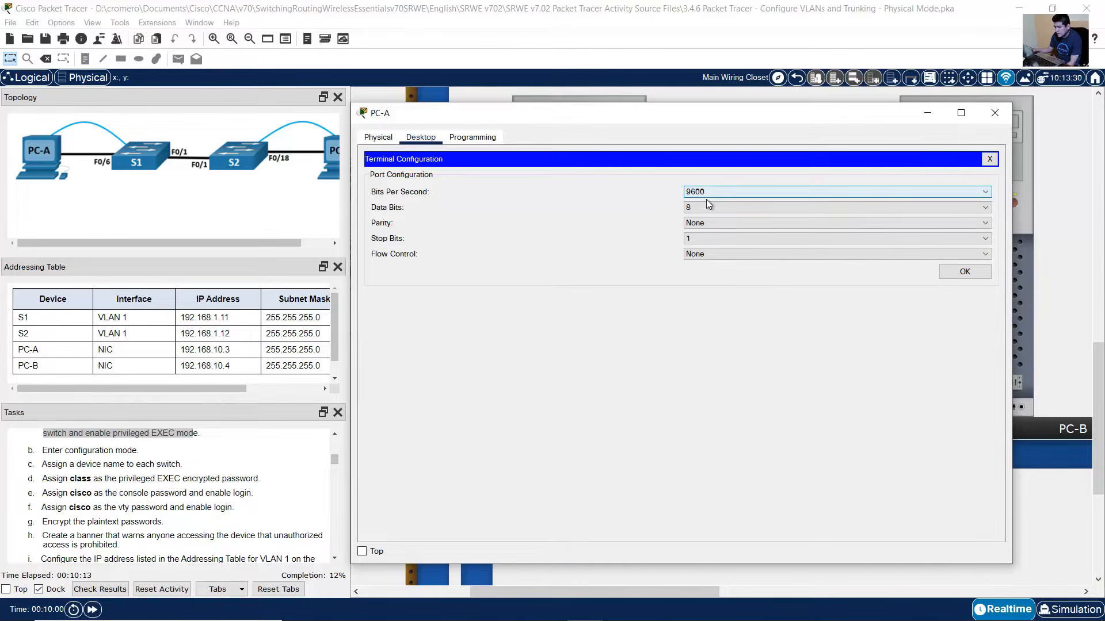
pyautogui.click(949, 275)
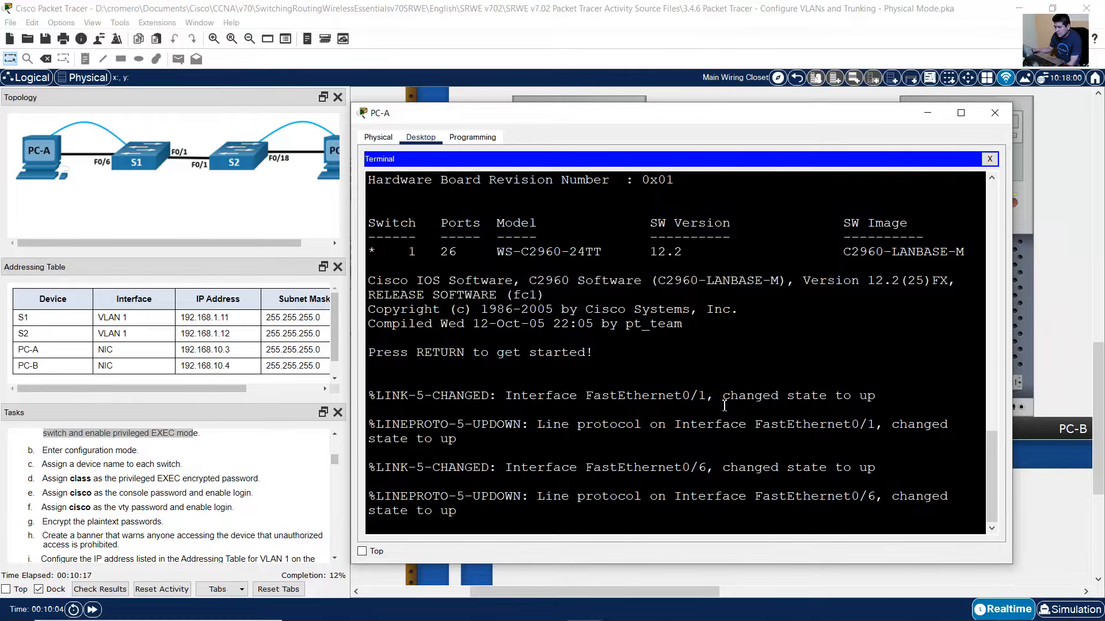
pyautogui.press('Return')
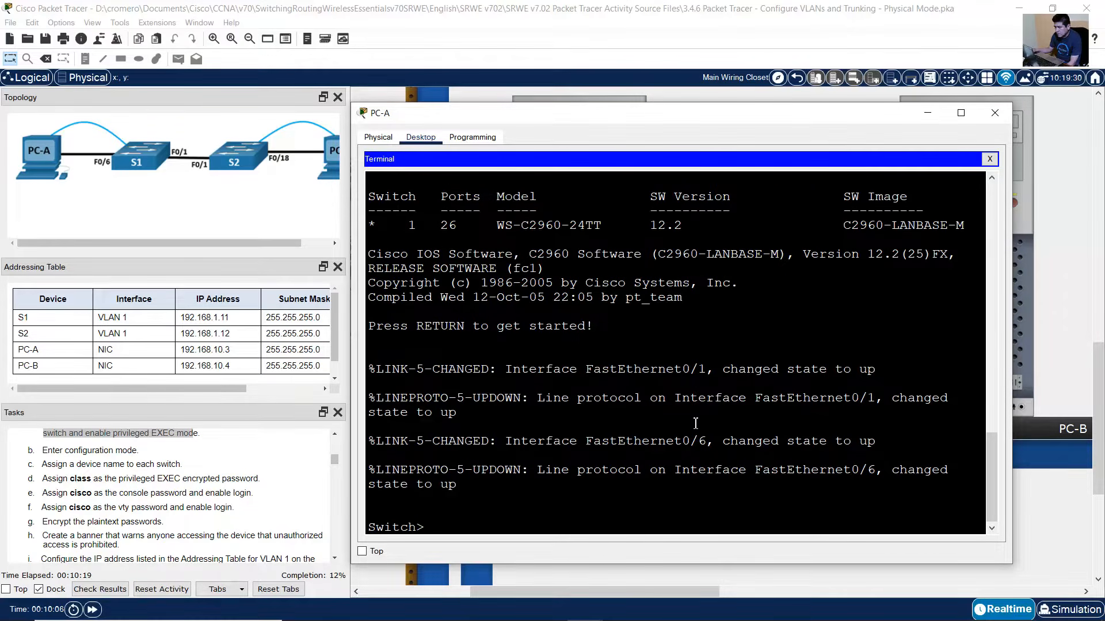
pyautogui.moveTo(426, 531); pyautogui.dragTo(348, 533)
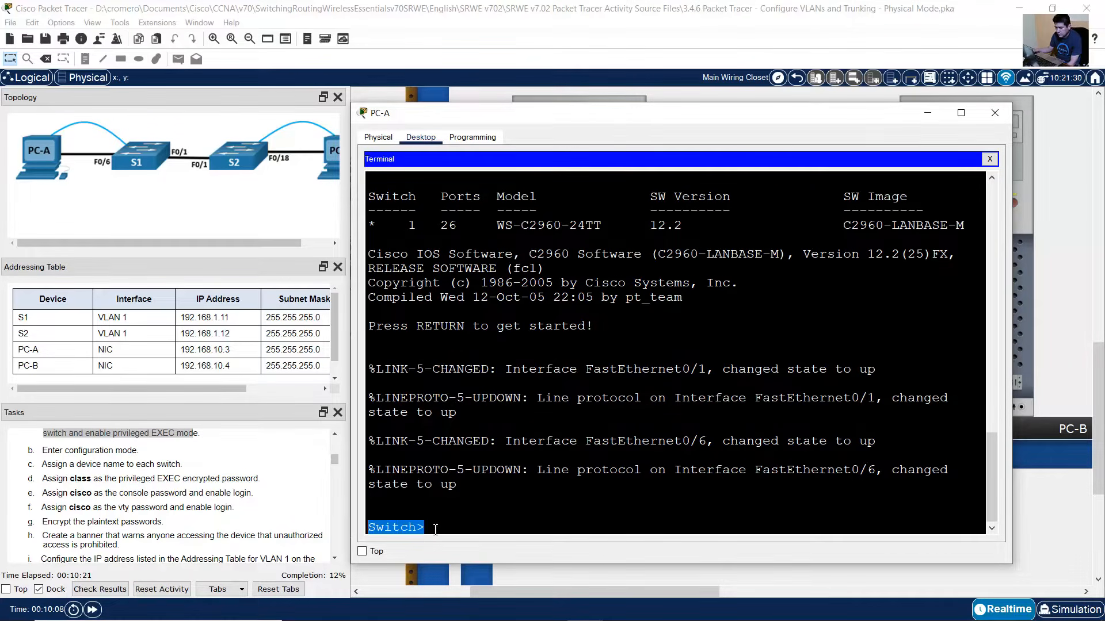
pyautogui.click(419, 530)
pyautogui.doubleClick(429, 527)
pyautogui.click(430, 528)
pyautogui.click(197, 443)
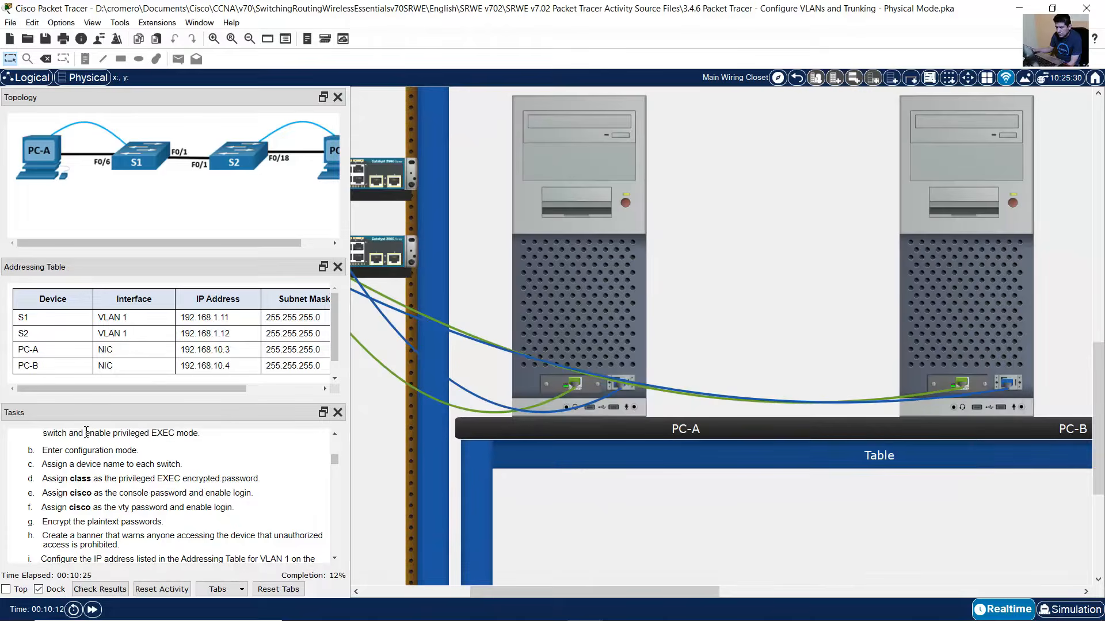
pyautogui.scroll(2, 205, 439)
pyautogui.moveTo(103, 439); pyautogui.dragTo(246, 521)
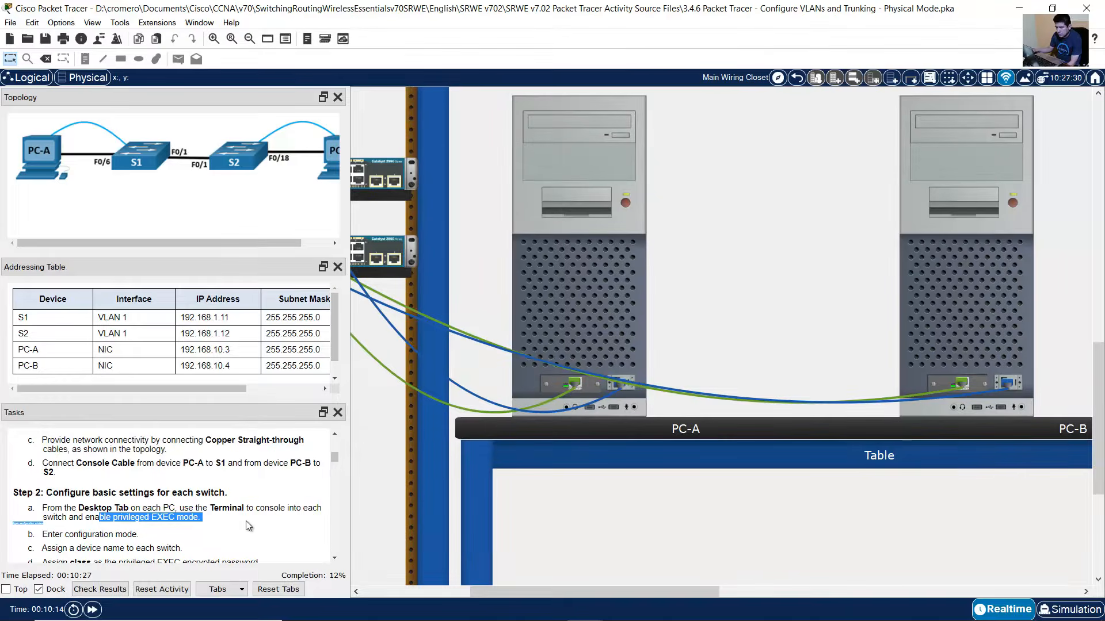
pyautogui.scroll(-2, 319, 507)
pyautogui.click(571, 321)
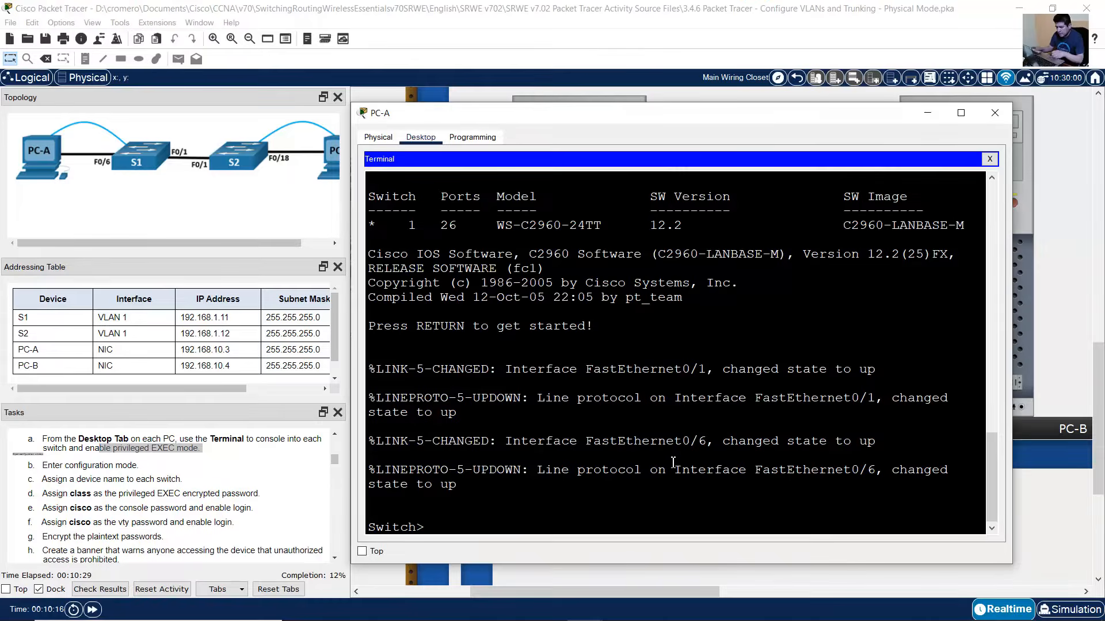
# - Enter privileged EXEC and then global configuration mode on the switch
pyautogui.write('enable')
pyautogui.press('Return')
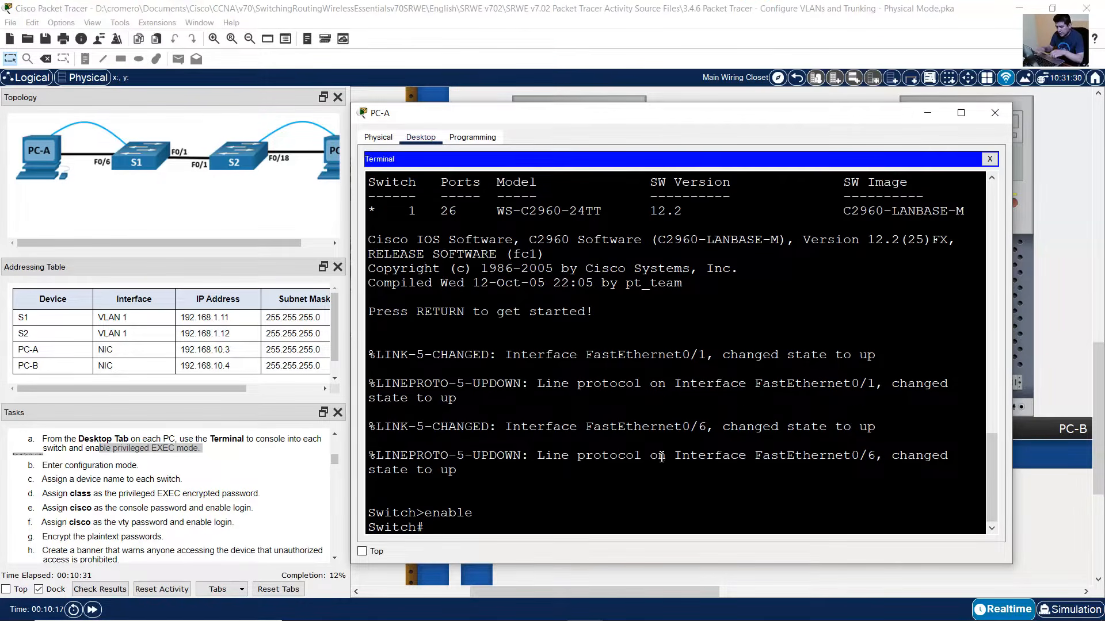
pyautogui.click(73, 465)
pyautogui.moveTo(73, 465); pyautogui.dragTo(160, 469)
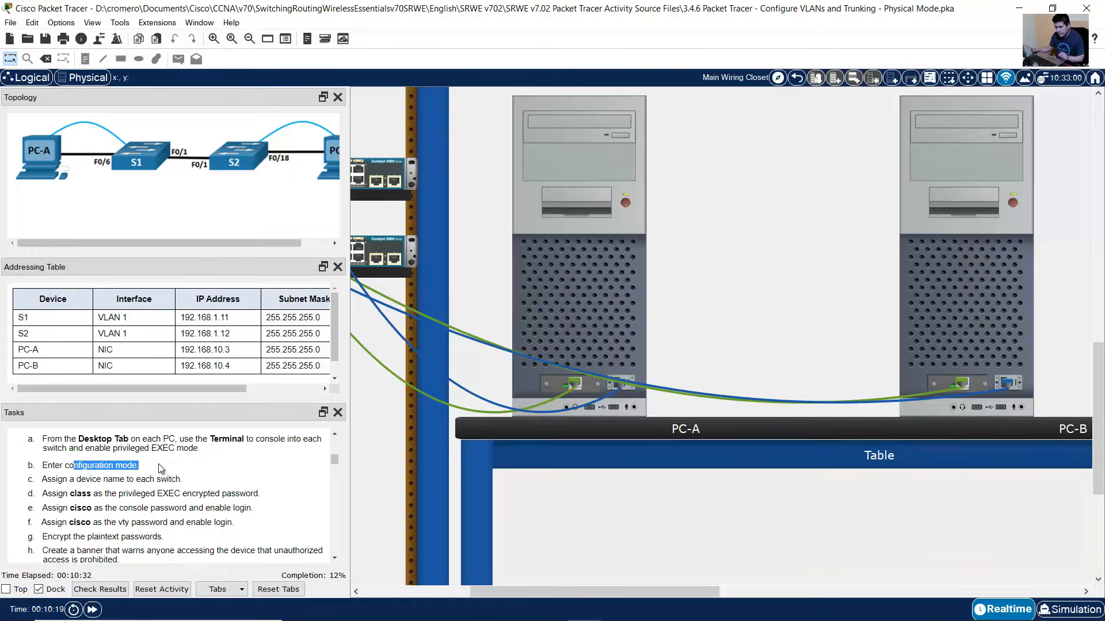
pyautogui.click(582, 255)
pyautogui.write('conf term')
pyautogui.press('Return')
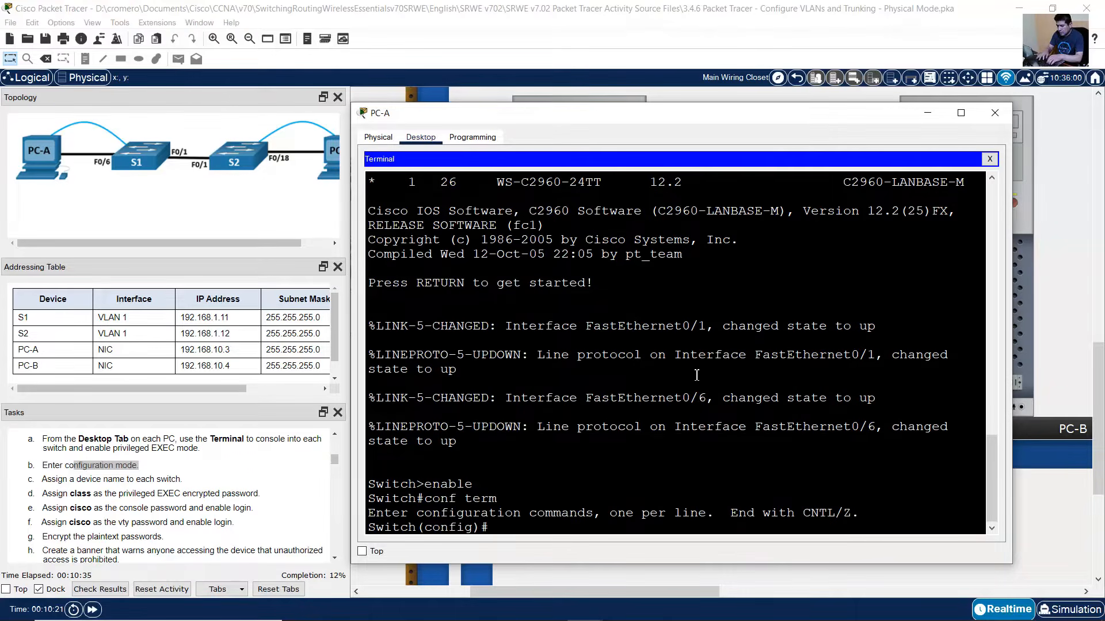
pyautogui.moveTo(46, 479); pyautogui.dragTo(179, 480)
pyautogui.click(592, 305)
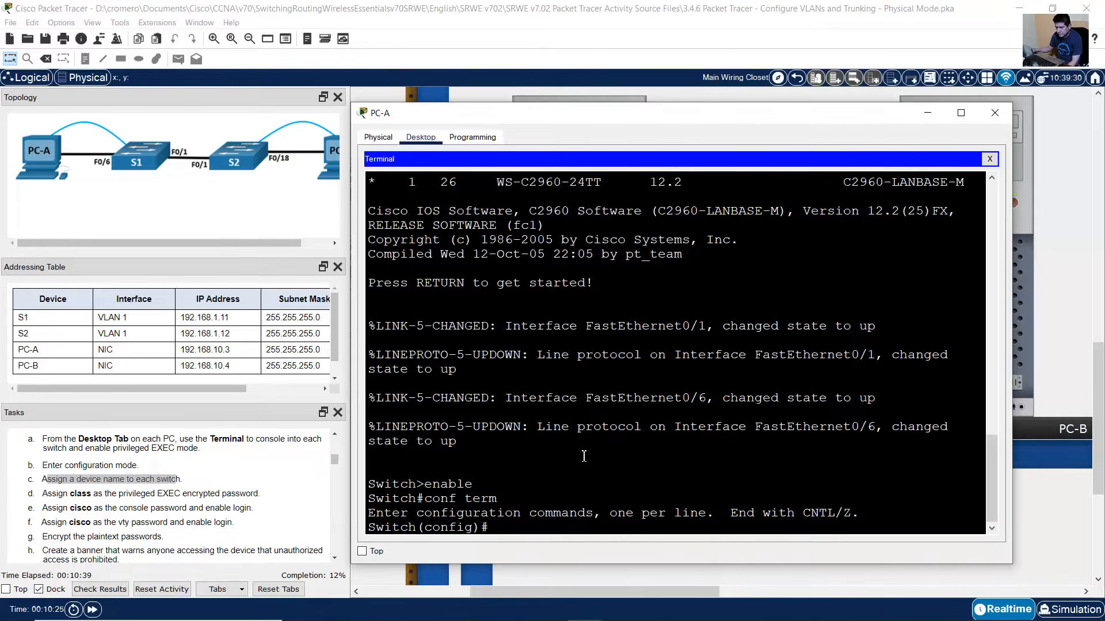
pyautogui.click(138, 162)
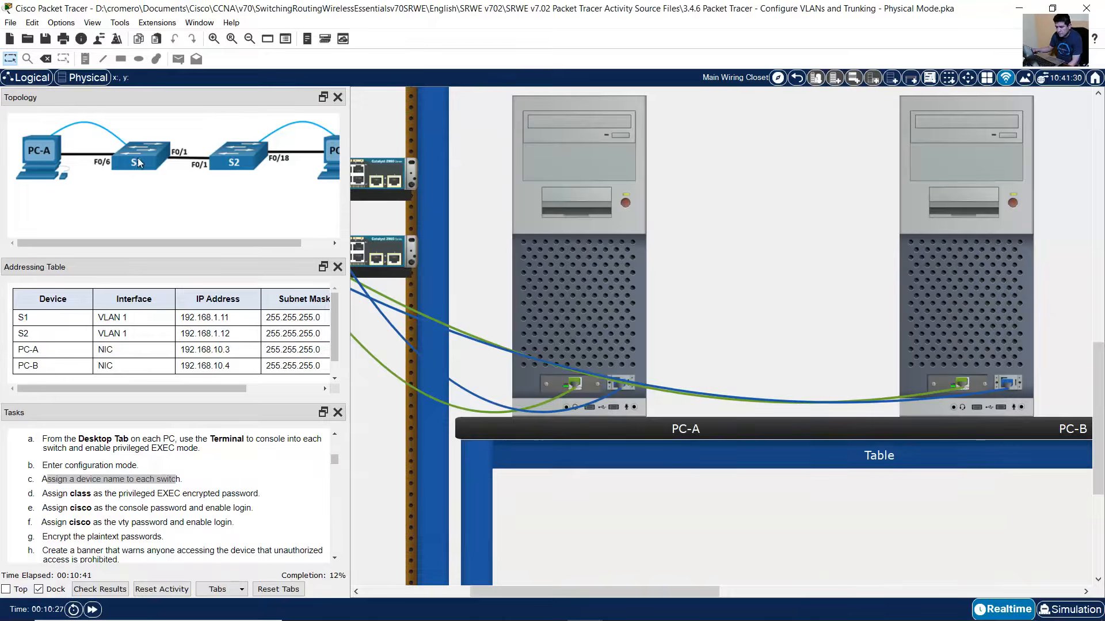
pyautogui.moveTo(17, 317); pyautogui.dragTo(36, 320)
pyautogui.click(23, 335)
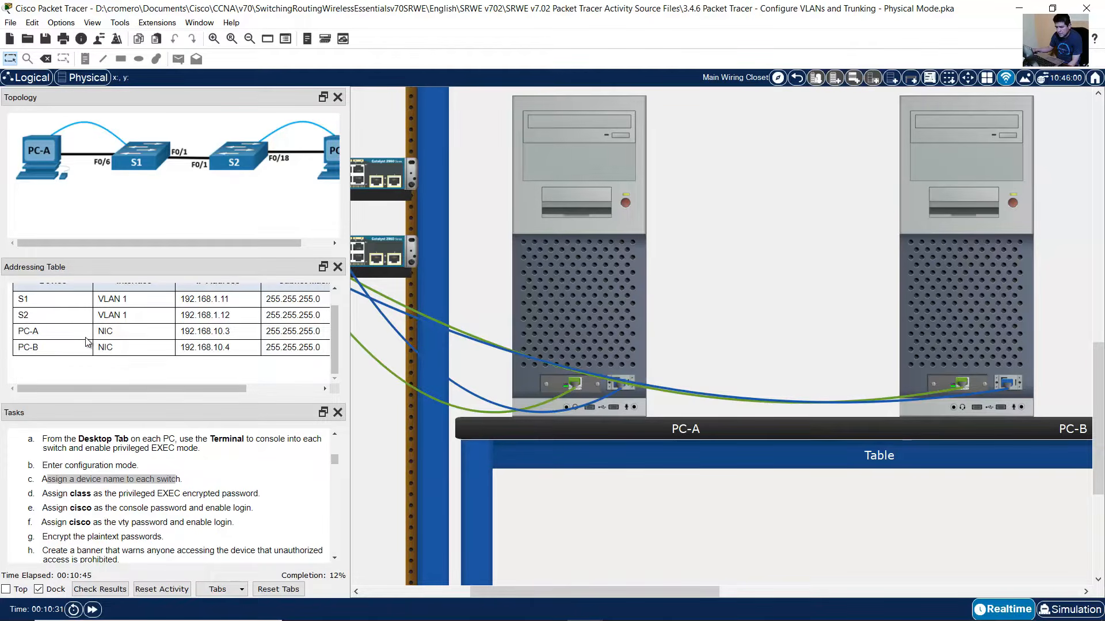
pyautogui.moveTo(18, 318); pyautogui.dragTo(35, 319)
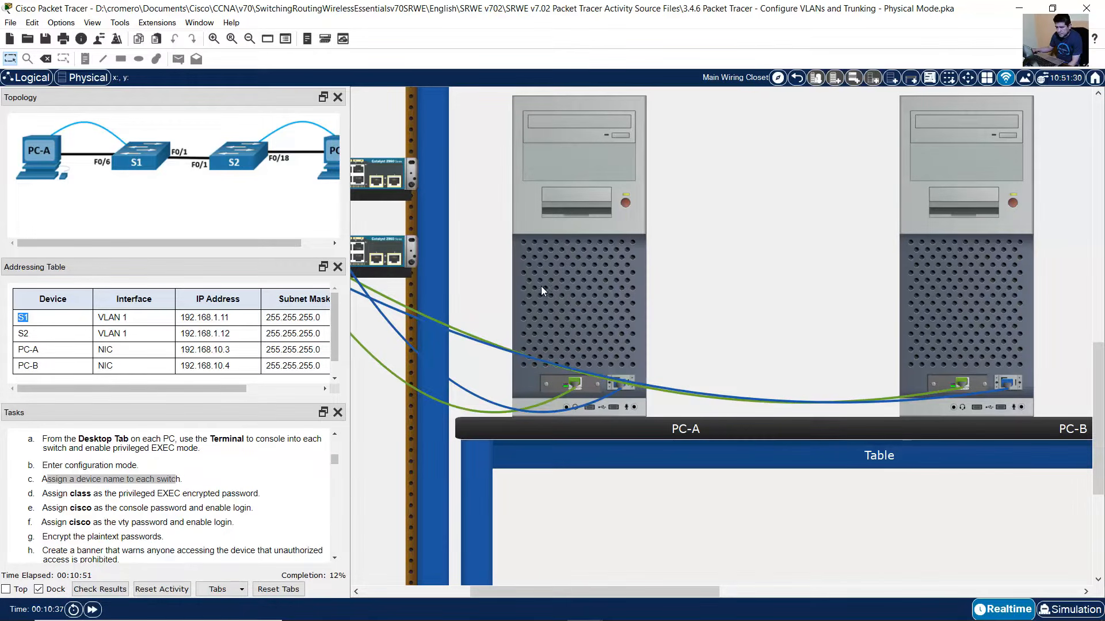
pyautogui.click(577, 295)
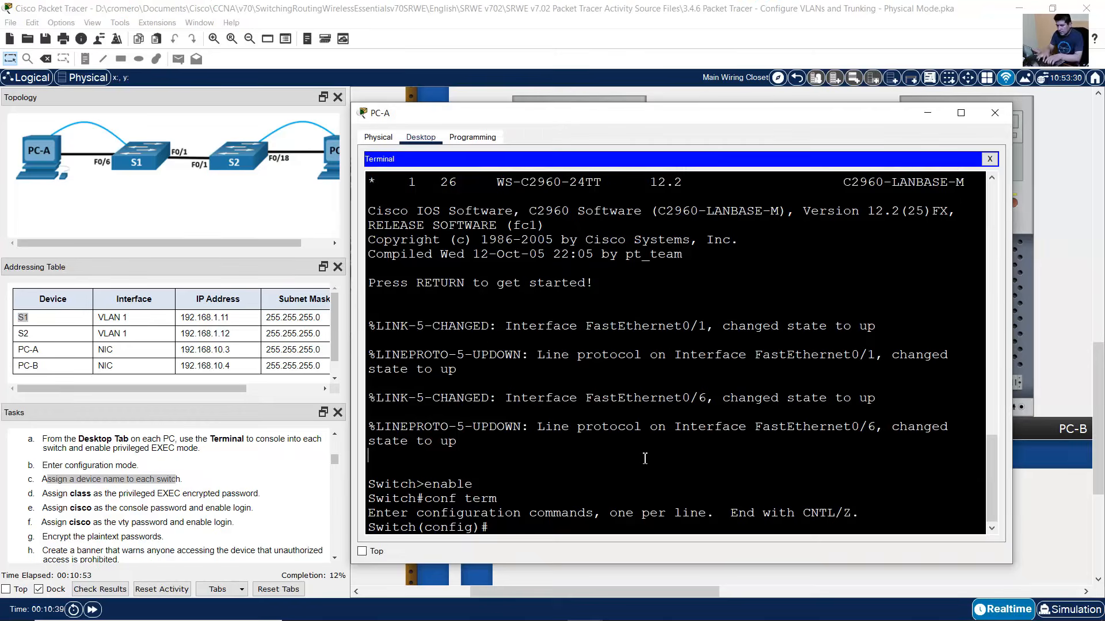
# - Rename the switch to S1 and set its privileged EXEC enable secret
pyautogui.write('hostname S1')
pyautogui.press('Return')
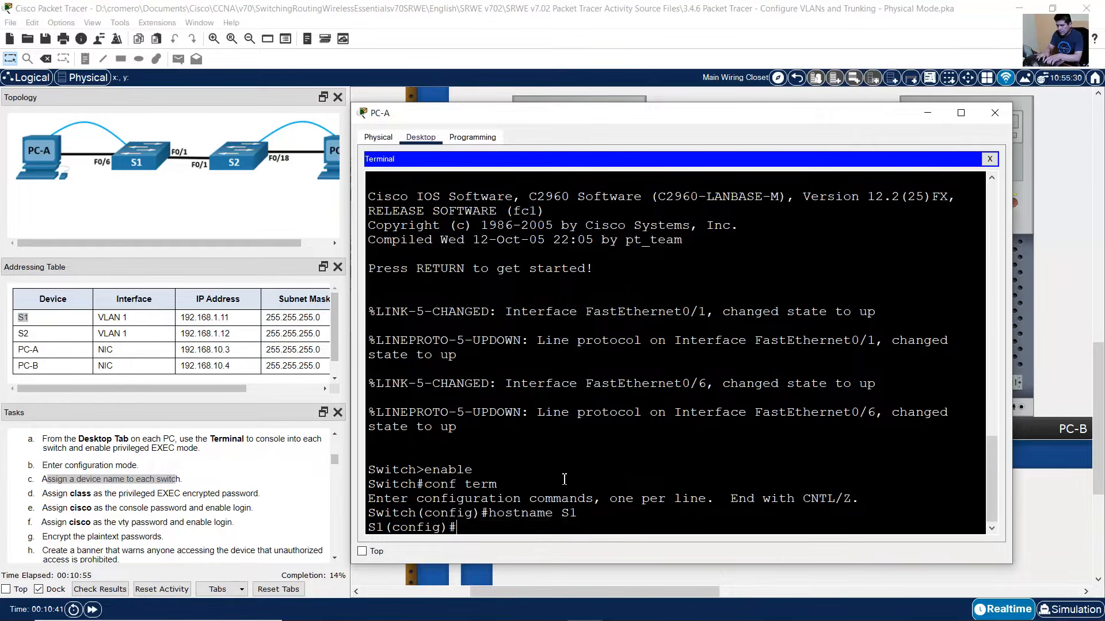
pyautogui.moveTo(63, 493); pyautogui.dragTo(251, 494)
pyautogui.click(700, 350)
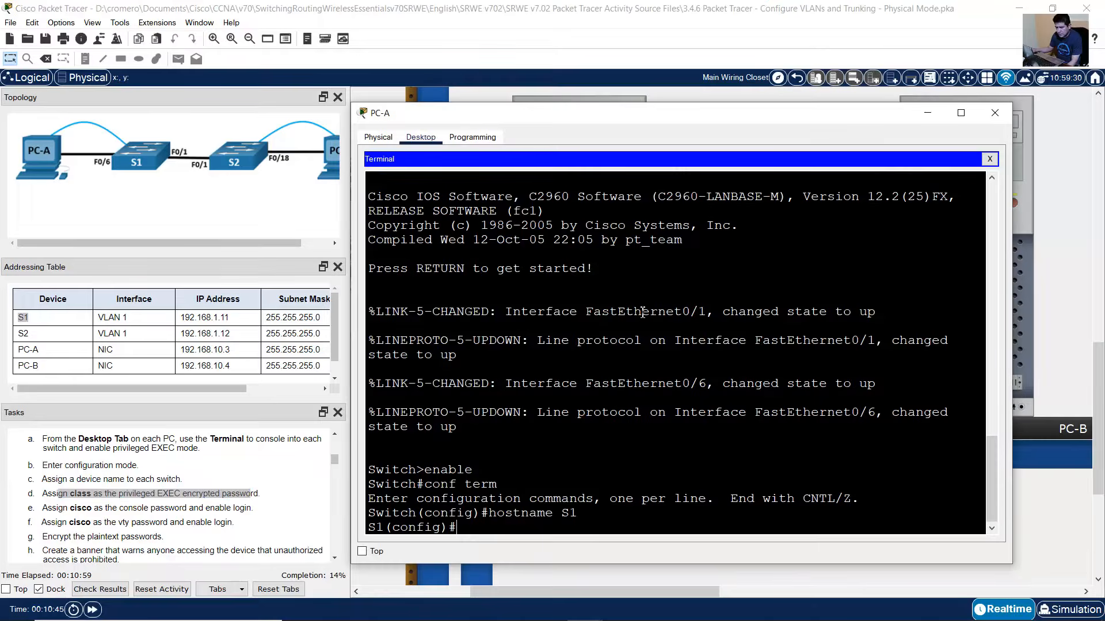
pyautogui.write('enable secr')
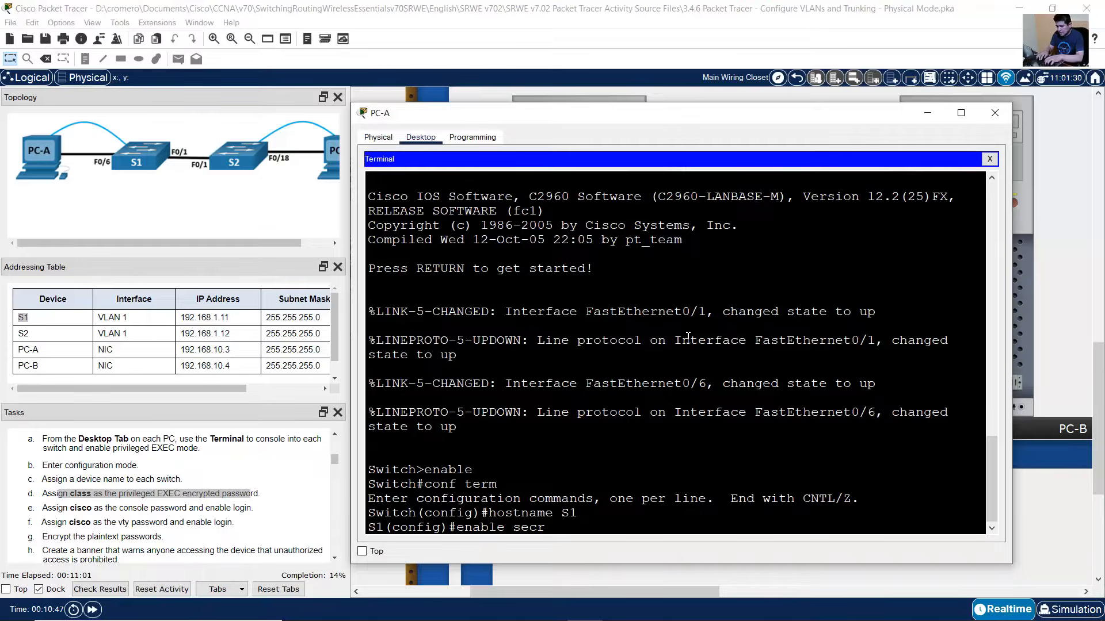
pyautogui.write('et class')
pyautogui.press('Return')
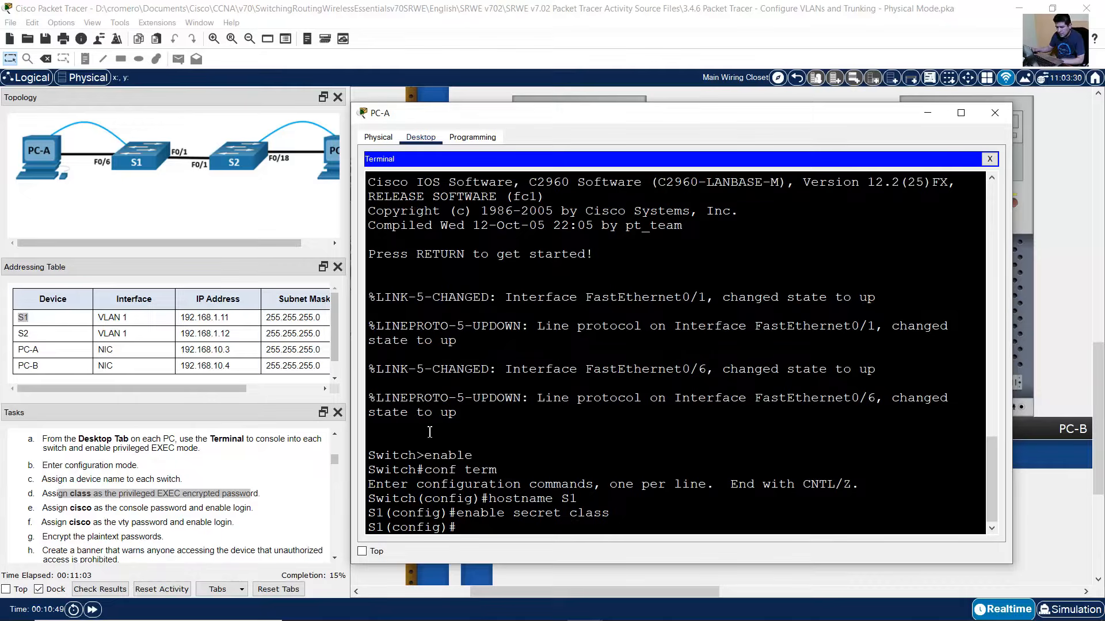
# - Protect console line 0 with a password, require login, and exit the line
pyautogui.moveTo(52, 508); pyautogui.dragTo(258, 509)
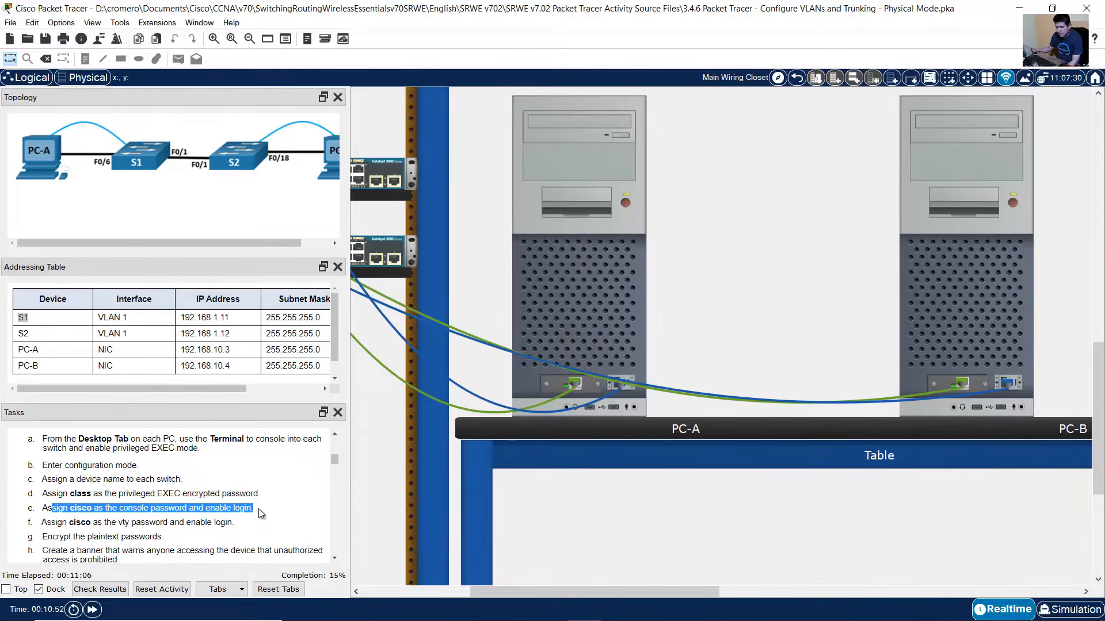
pyautogui.click(619, 312)
pyautogui.write('line console 0')
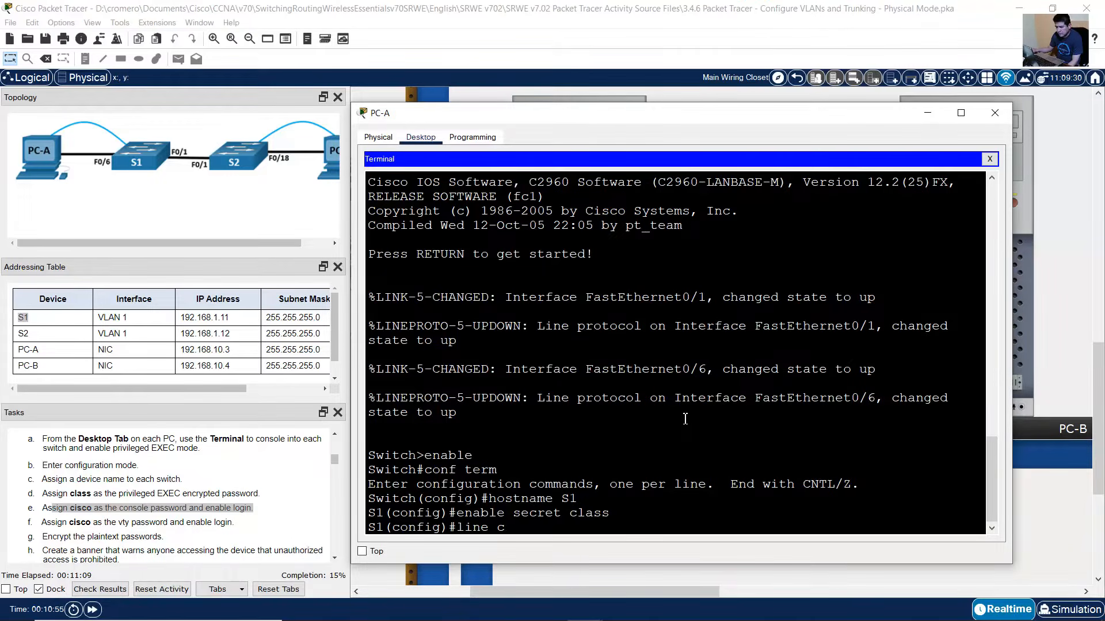
pyautogui.press('Return')
pyautogui.write('passw')
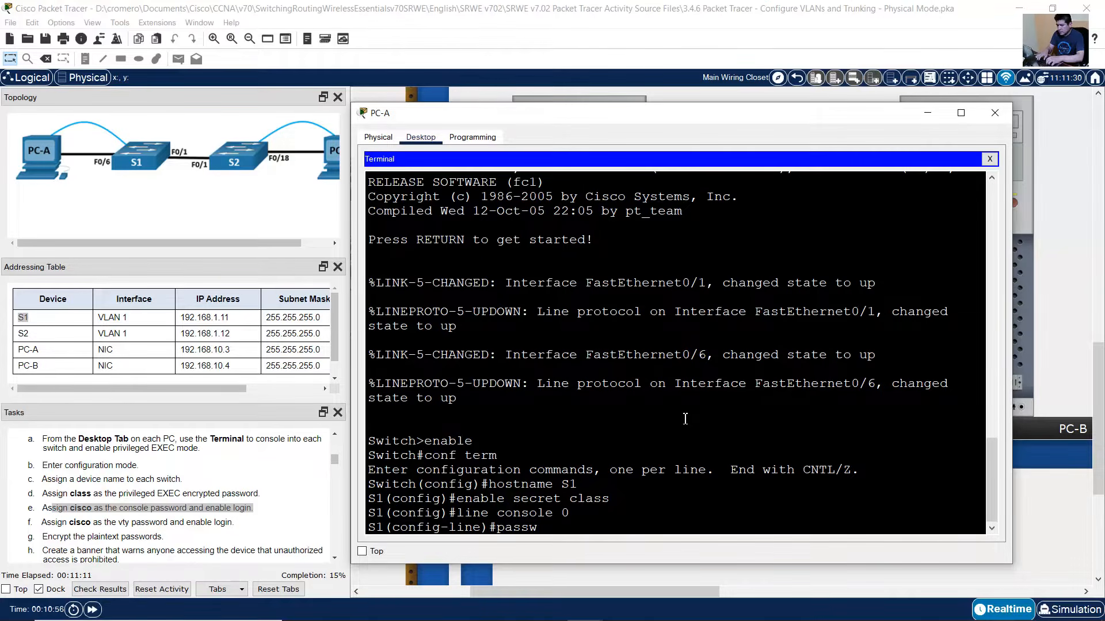
pyautogui.write('ord cisco')
pyautogui.press('Return')
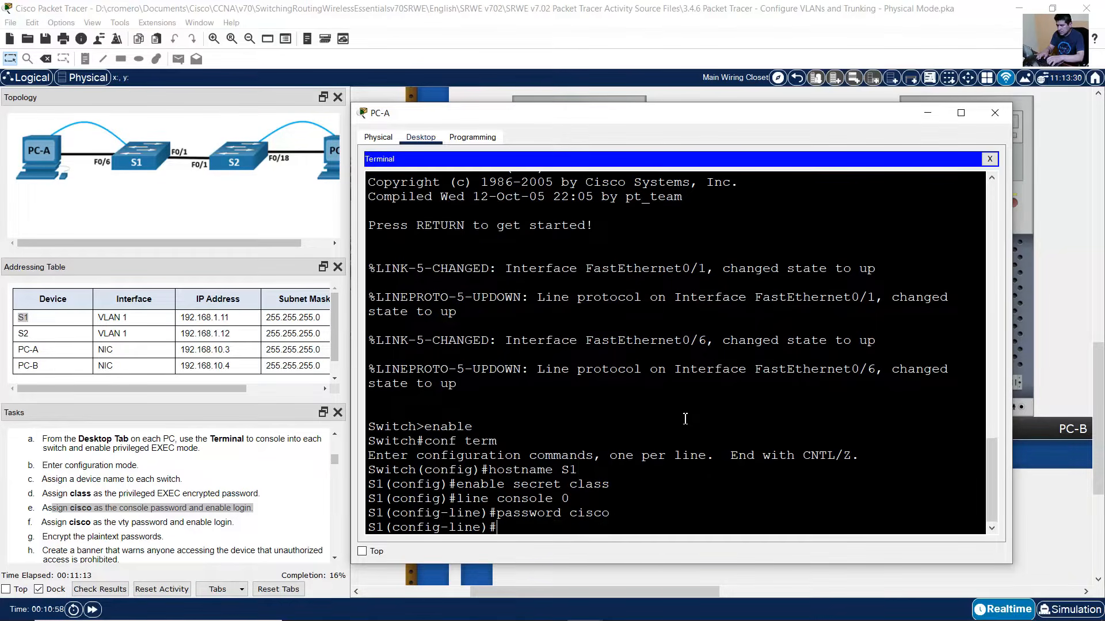
pyautogui.moveTo(209, 508); pyautogui.dragTo(256, 516)
pyautogui.click(618, 324)
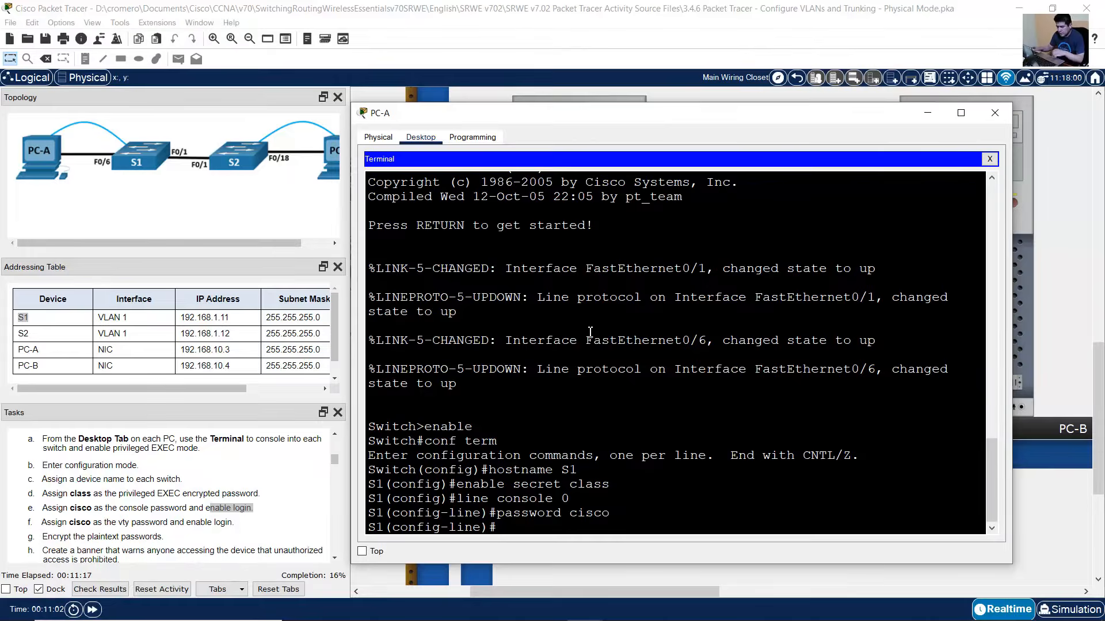
pyautogui.write('login')
pyautogui.press('Return')
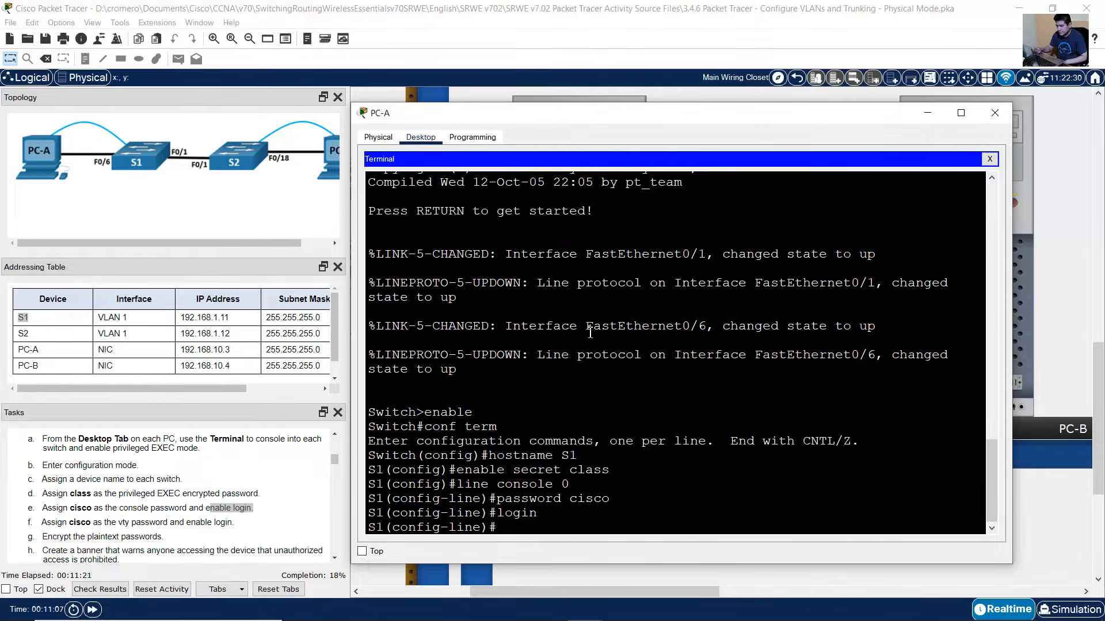
pyautogui.write('exit')
pyautogui.press('Return')
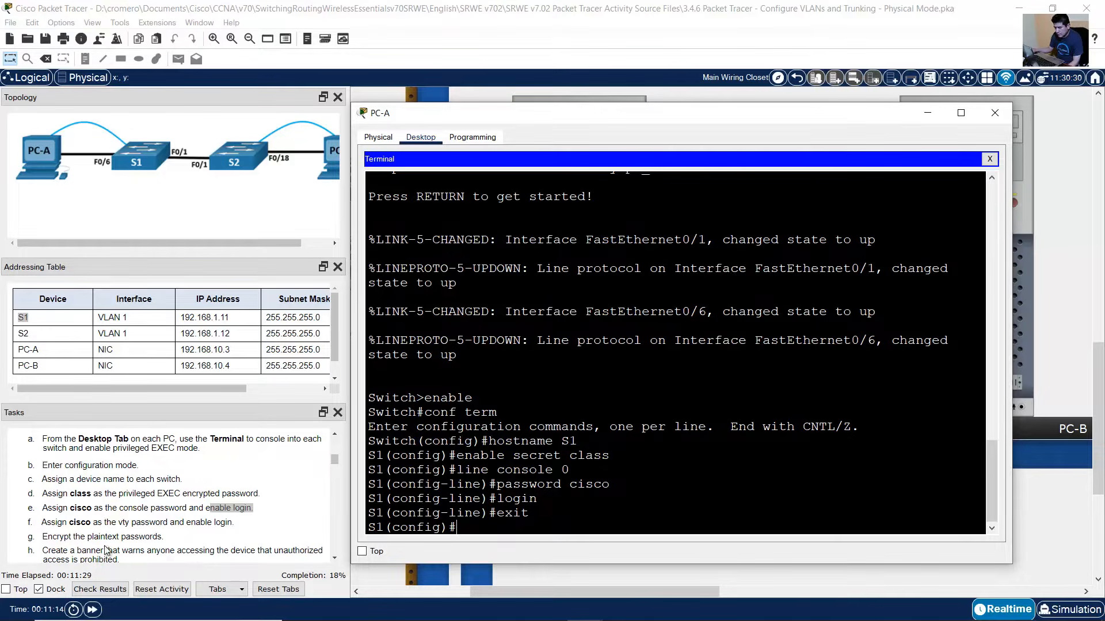
pyautogui.moveTo(50, 524); pyautogui.dragTo(234, 521)
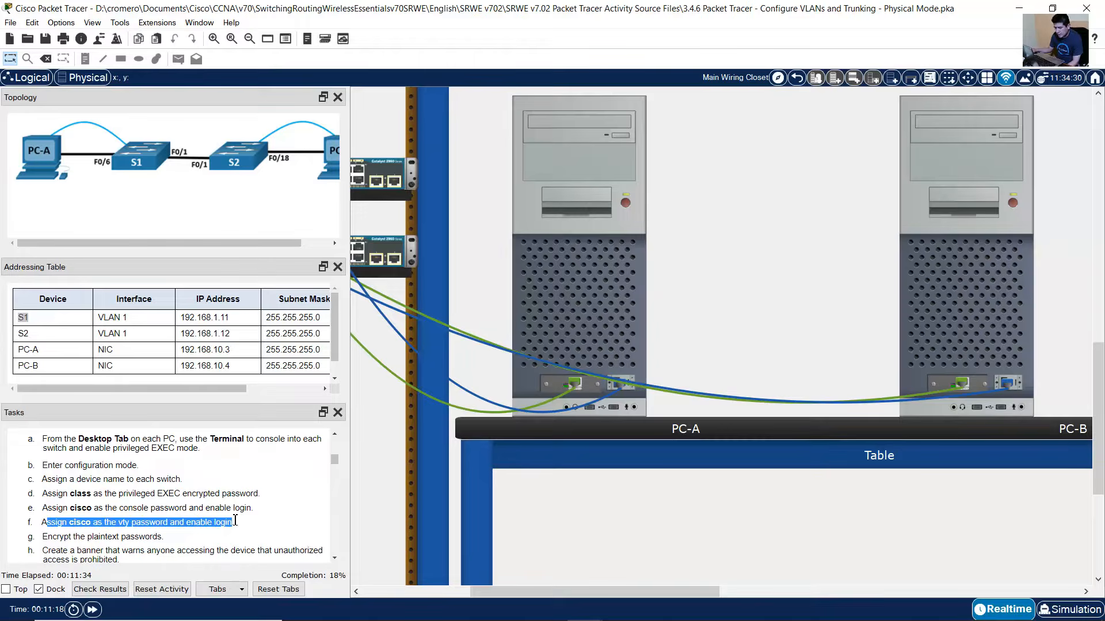
# - Give vty lines 0 15 a password and login, recalling commands from history
pyautogui.click(465, 418)
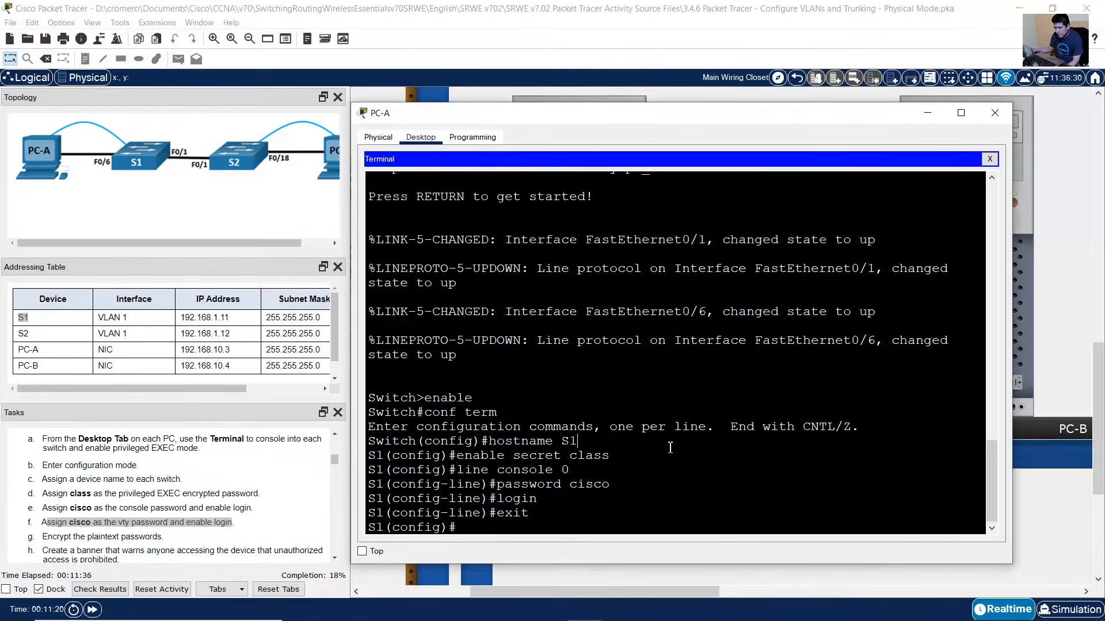
pyautogui.write('line vty ')
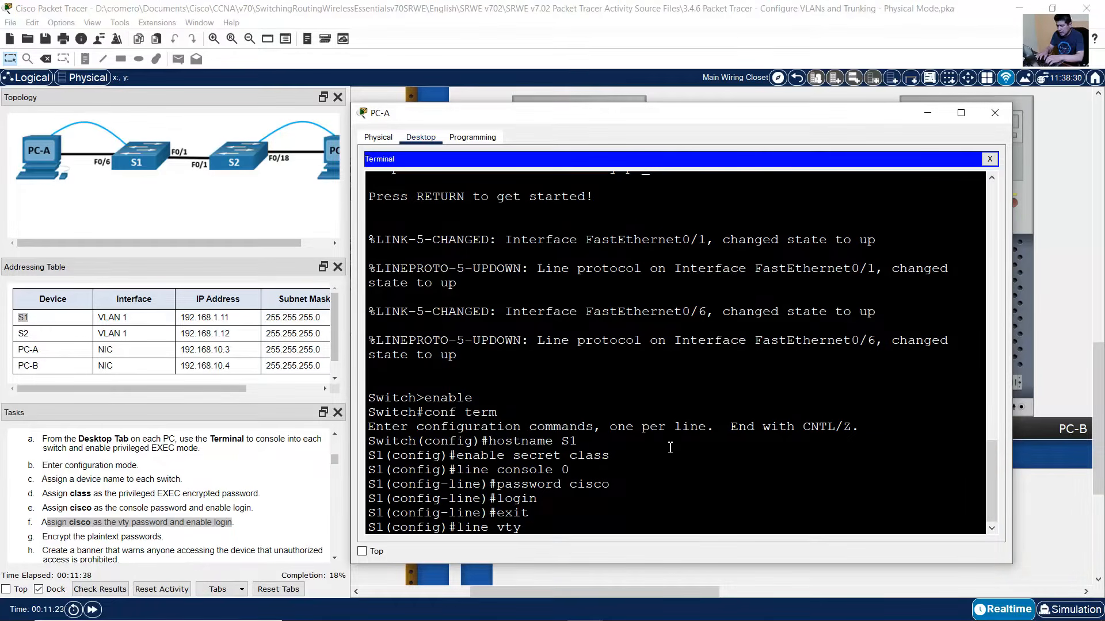
pyautogui.write('0 15')
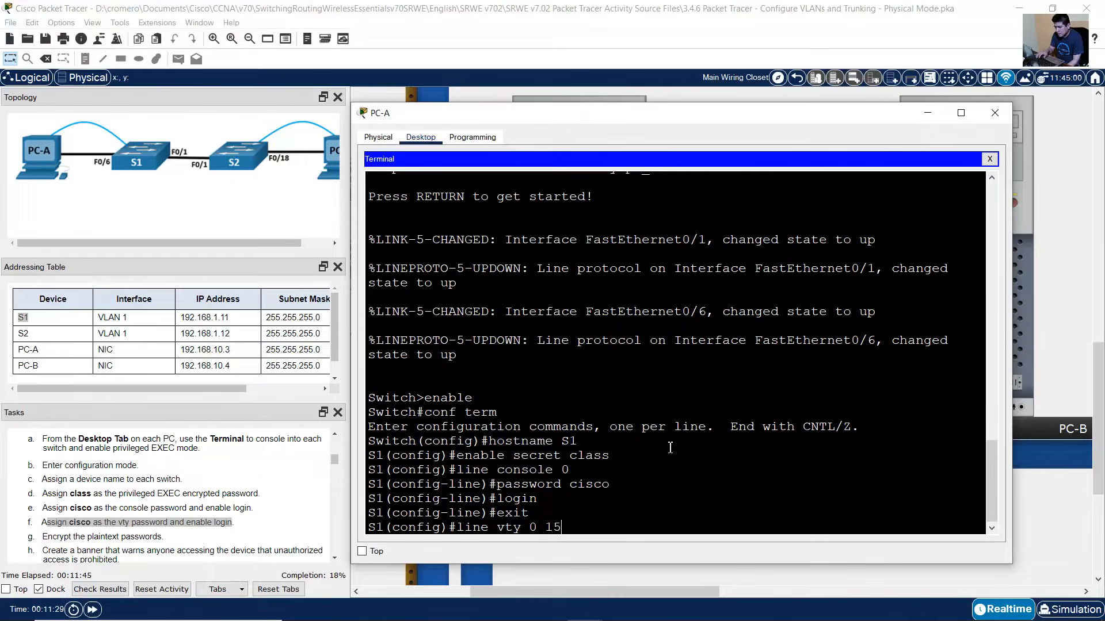
pyautogui.press('Return')
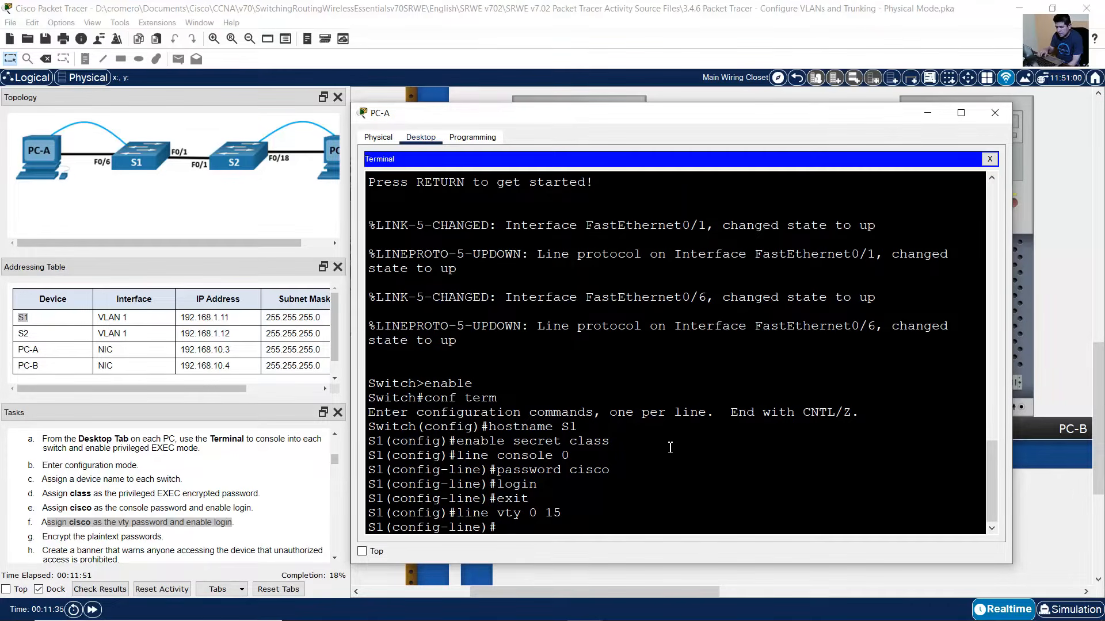
pyautogui.press('Up')
pyautogui.press('Up')
pyautogui.press('Up')
pyautogui.press('Up')
pyautogui.press('Return')
pyautogui.press('Up')
pyautogui.press('Up')
pyautogui.press('Up')
pyautogui.press('Up')
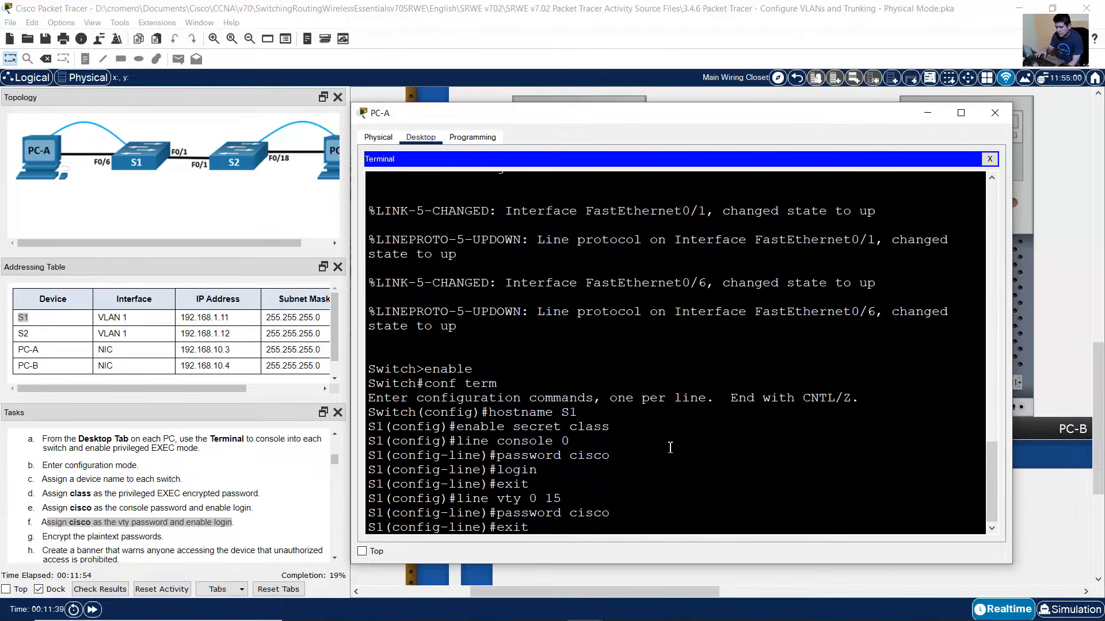
pyautogui.press('Return')
pyautogui.press('Up')
pyautogui.press('Up')
pyautogui.press('Up')
pyautogui.press('Up')
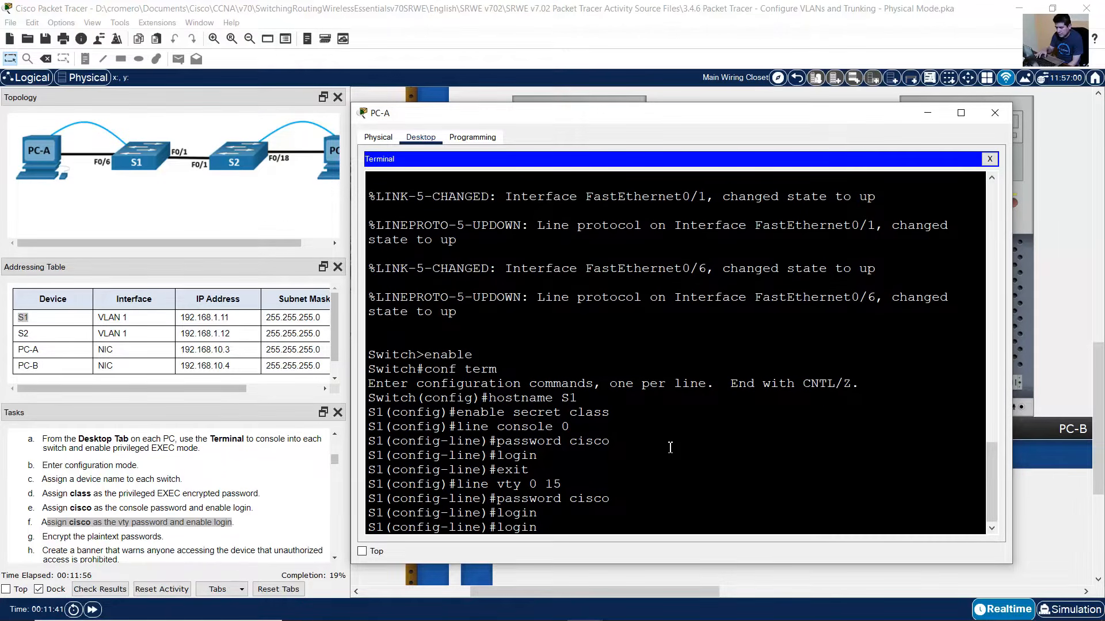
pyautogui.press('Return')
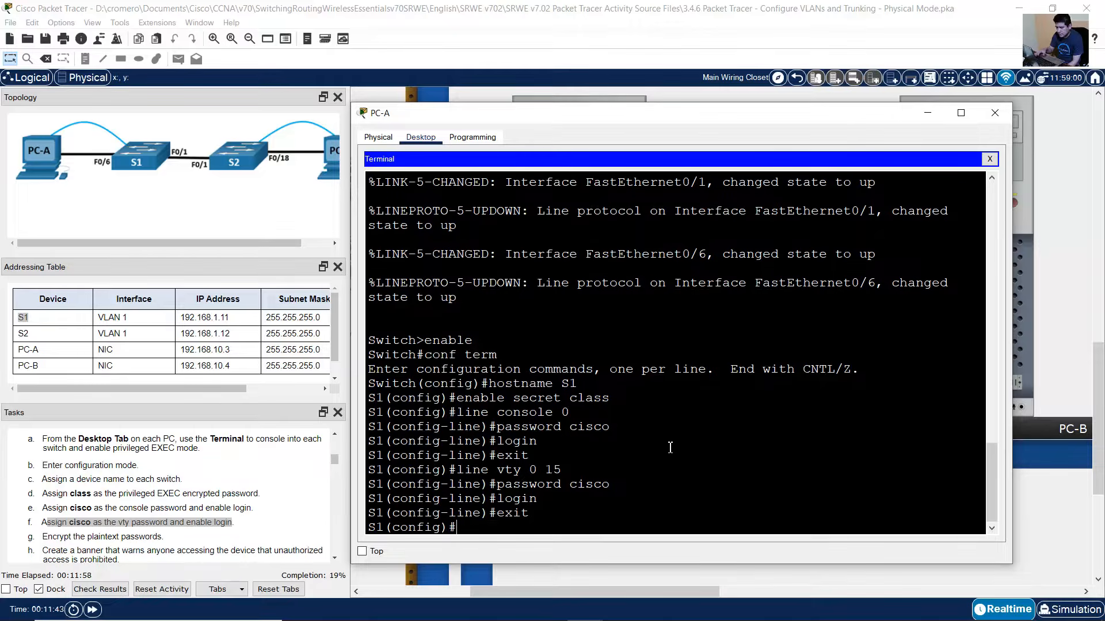
pyautogui.moveTo(457, 527); pyautogui.dragTo(374, 527)
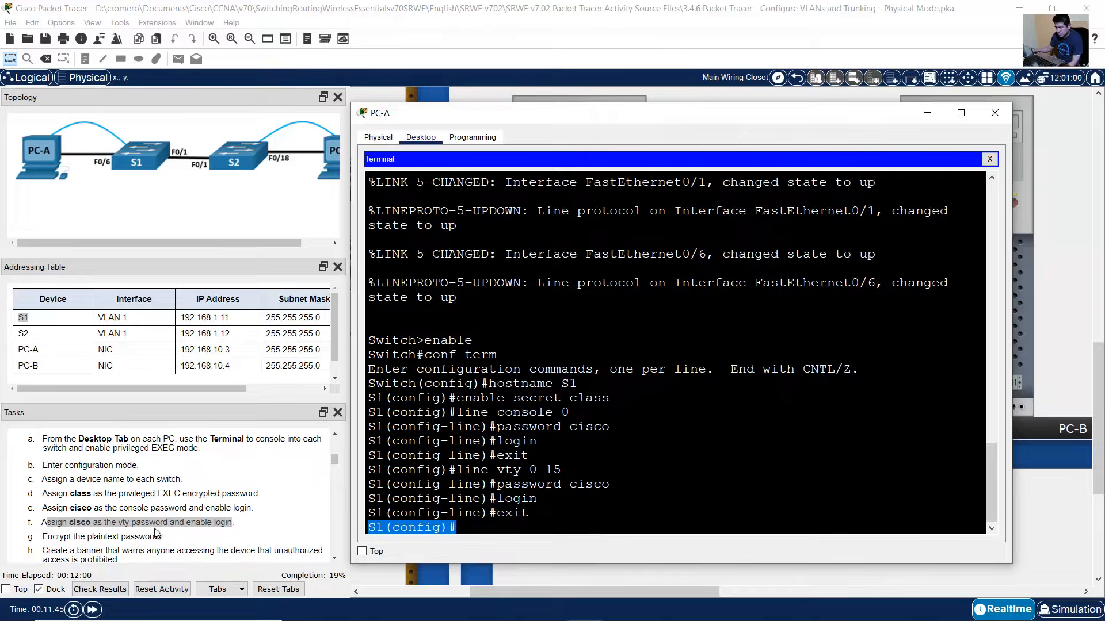
pyautogui.click(104, 535)
# - Turn on service password-encryption on S1
pyautogui.moveTo(43, 537); pyautogui.dragTo(181, 539)
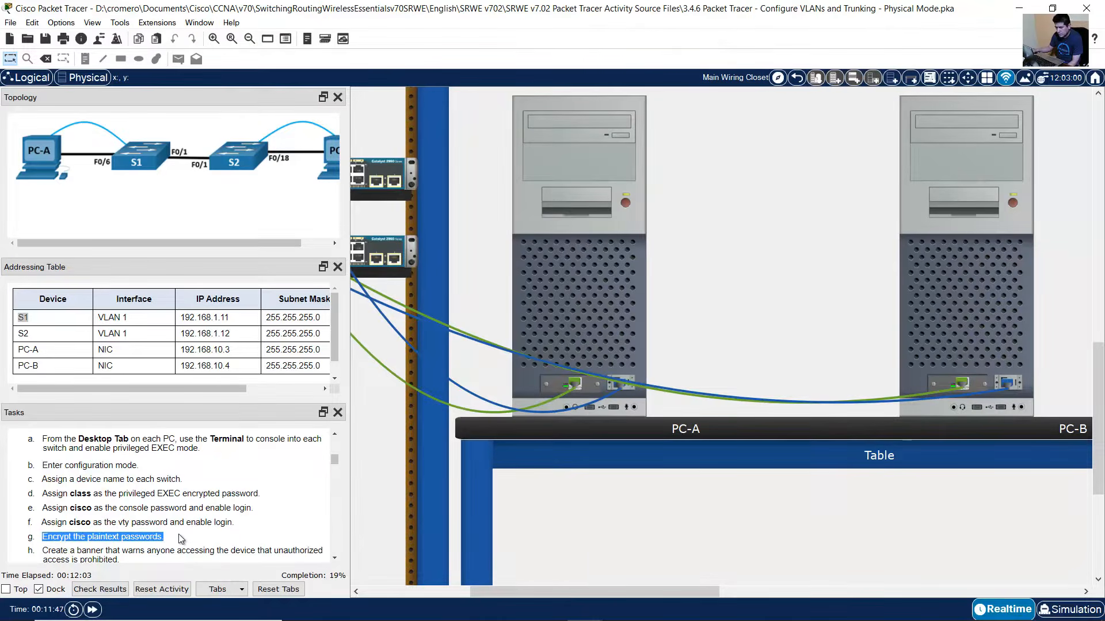
pyautogui.click(560, 312)
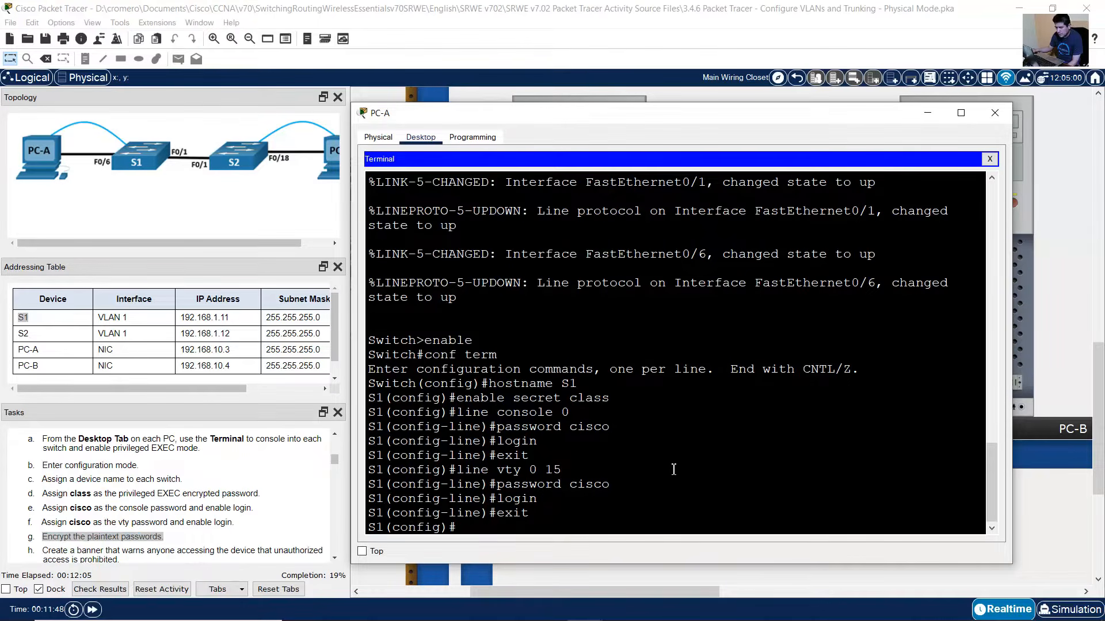
pyautogui.write('service password-')
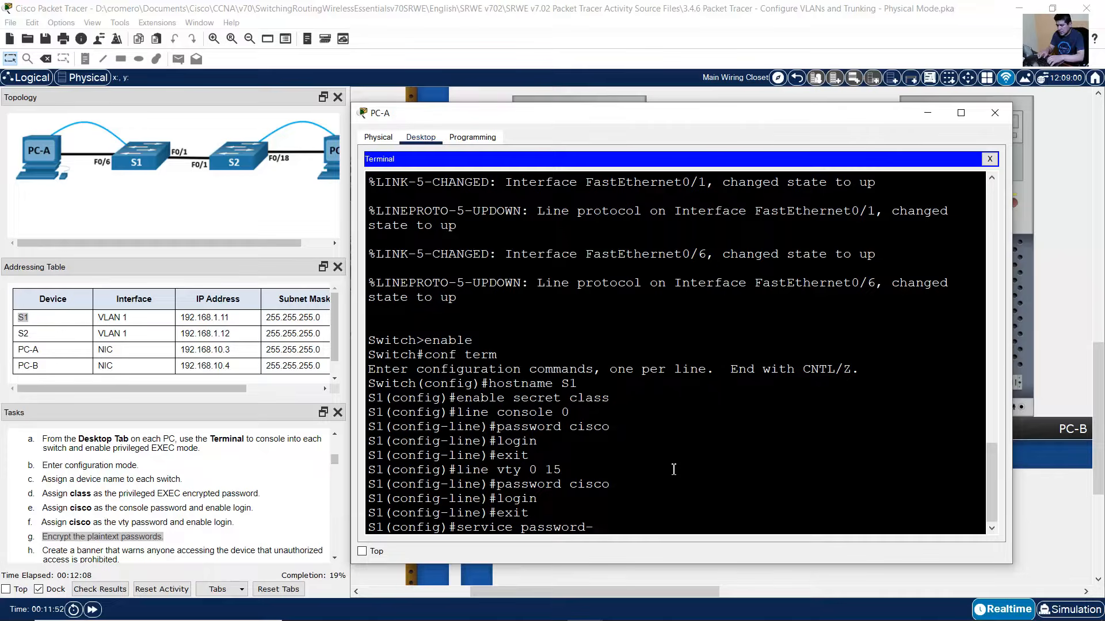
pyautogui.write('encryption')
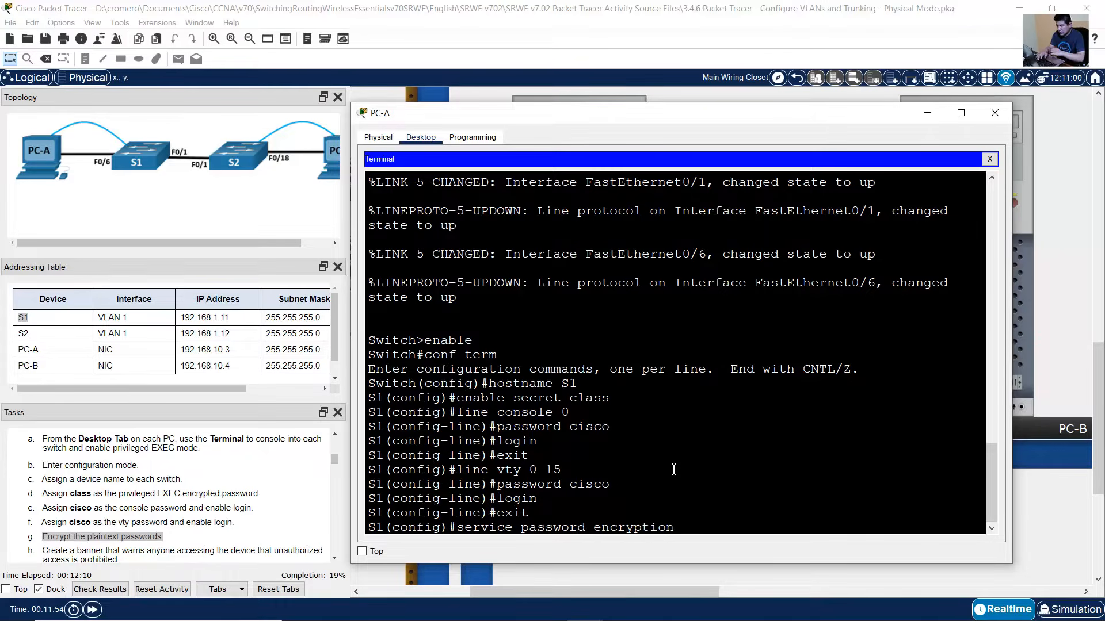
pyautogui.press('Return')
# - Set the MOTD banner to 'Unauthorized Access is Prohibited!' using & delimiters
pyautogui.scroll(-3, 143, 498)
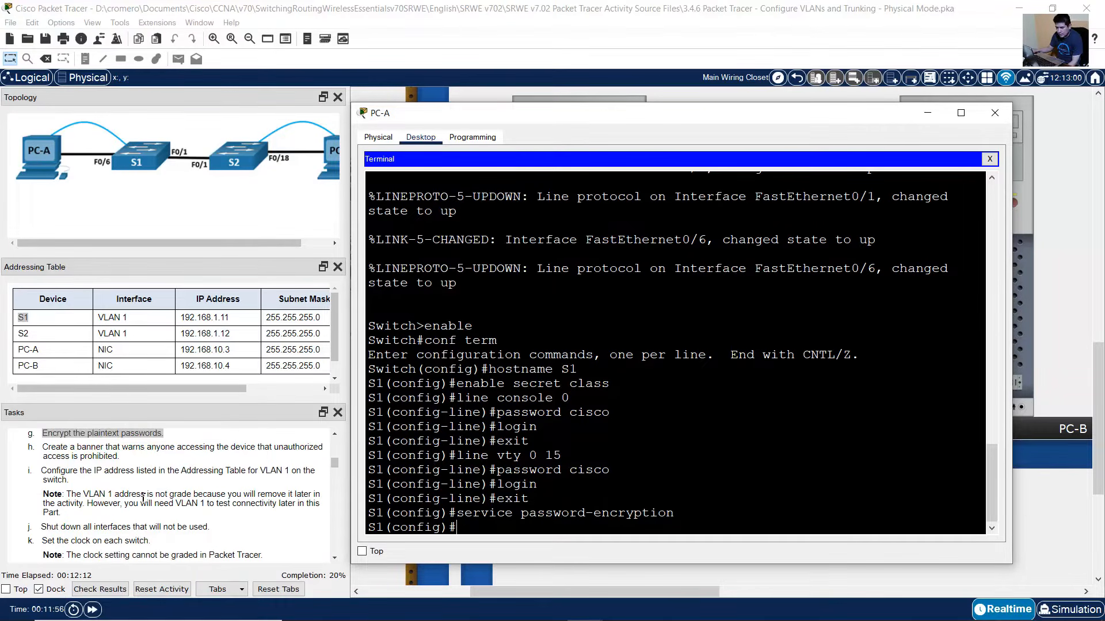
pyautogui.moveTo(49, 447); pyautogui.dragTo(118, 458)
pyautogui.click(588, 305)
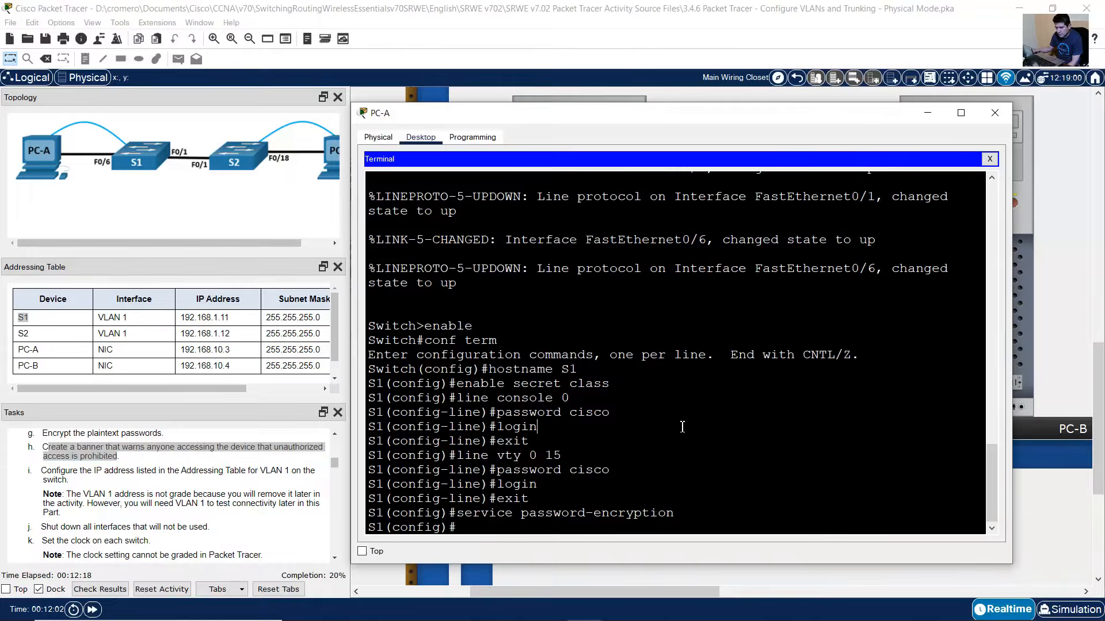
pyautogui.write('banner')
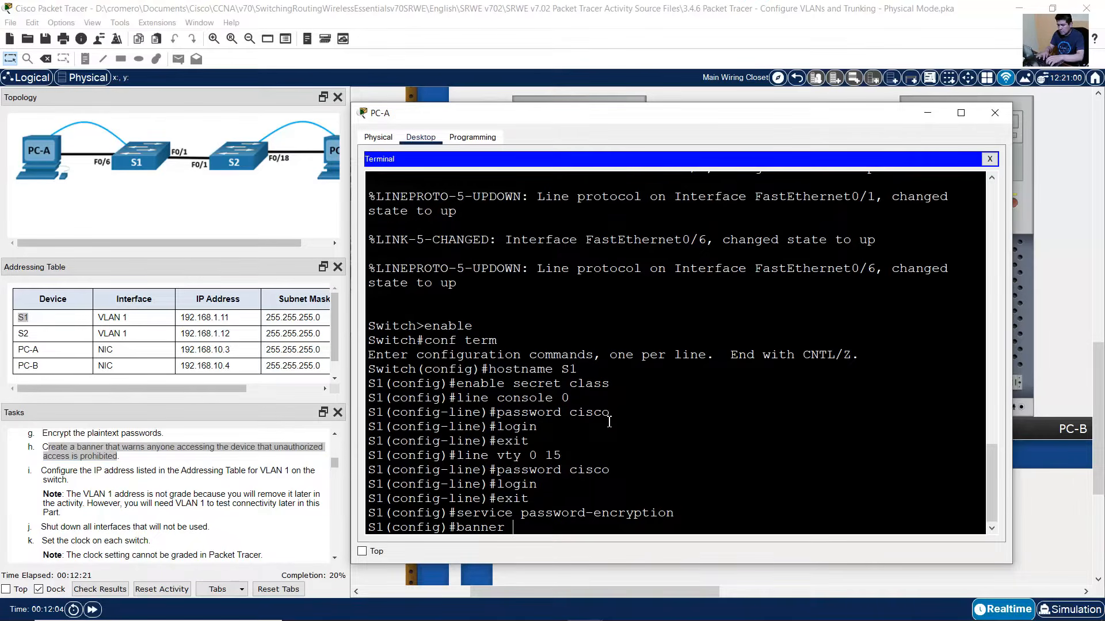
pyautogui.write(' motd &&')
pyautogui.press('Left')
pyautogui.write('Una')
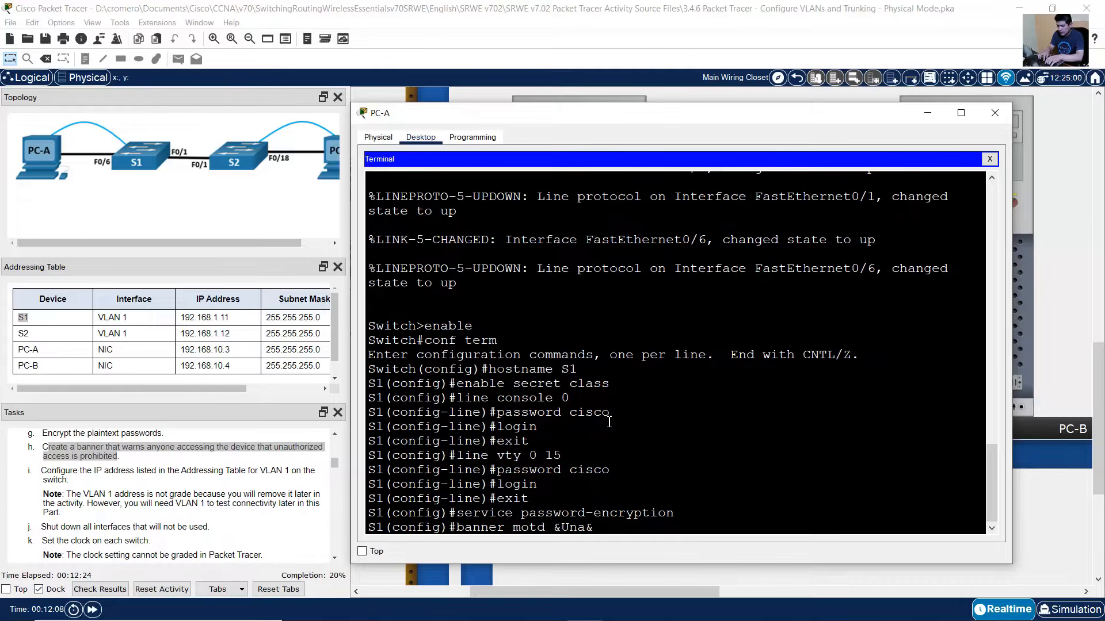
pyautogui.write('uthorized ')
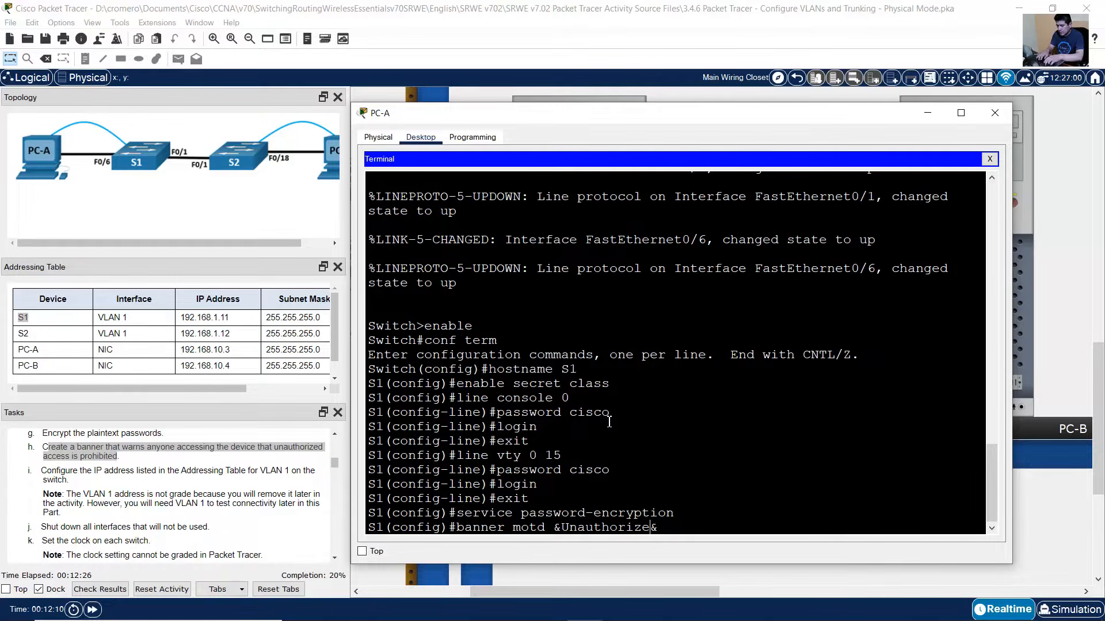
pyautogui.write('Access is ')
pyautogui.write('Prohibited')
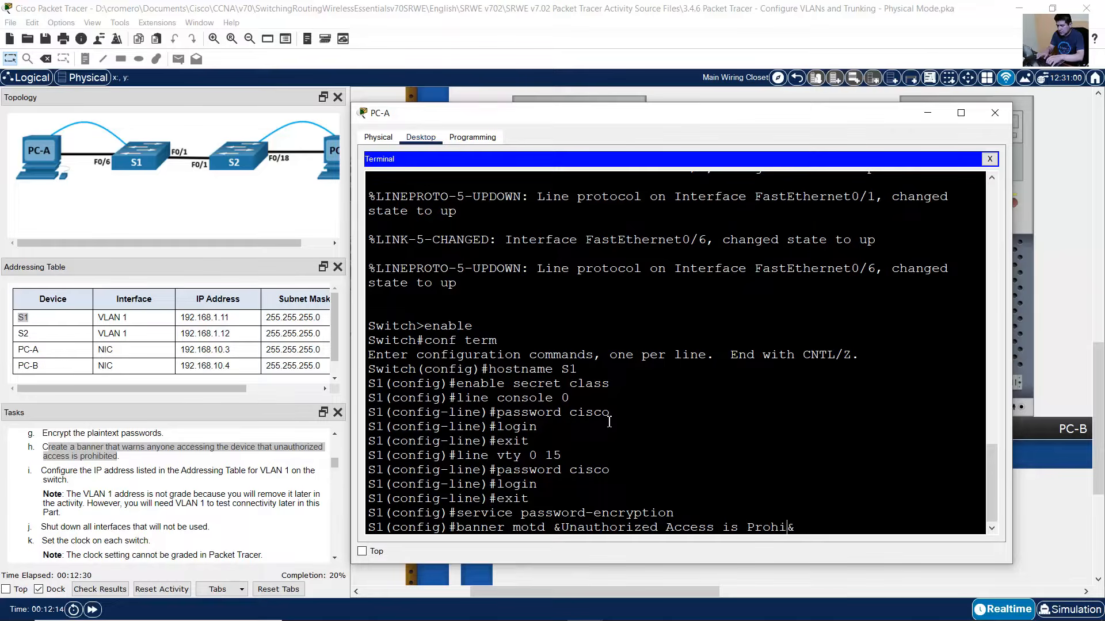
pyautogui.write('!')
pyautogui.press('Return')
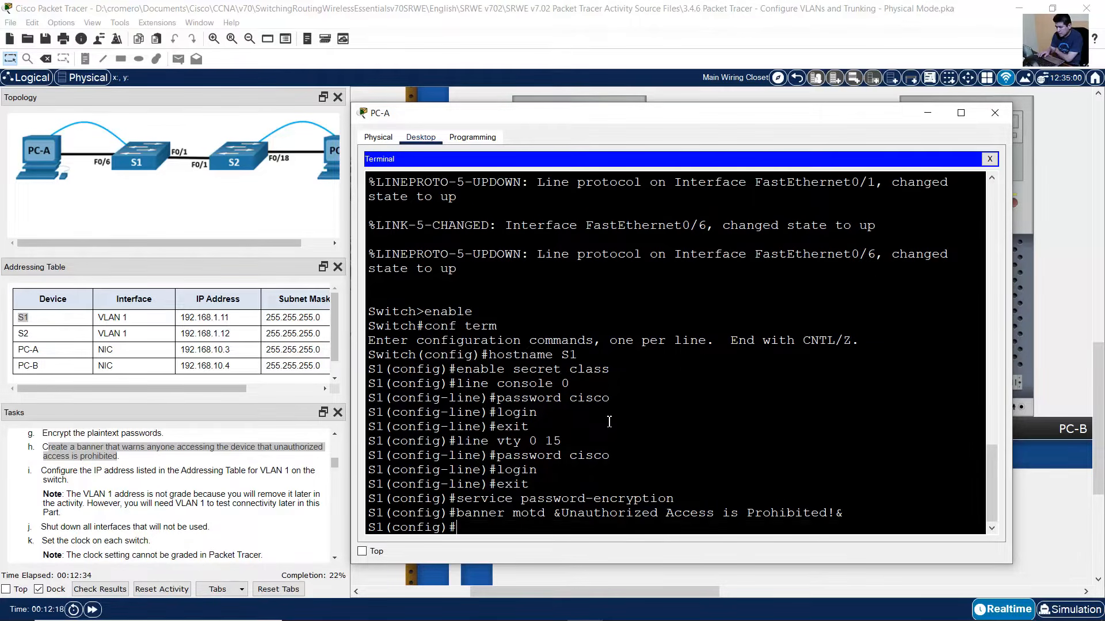
pyautogui.moveTo(47, 471); pyautogui.dragTo(299, 482)
# - Look up S1's VLAN 1 address and mask in the addressing table
pyautogui.click(555, 297)
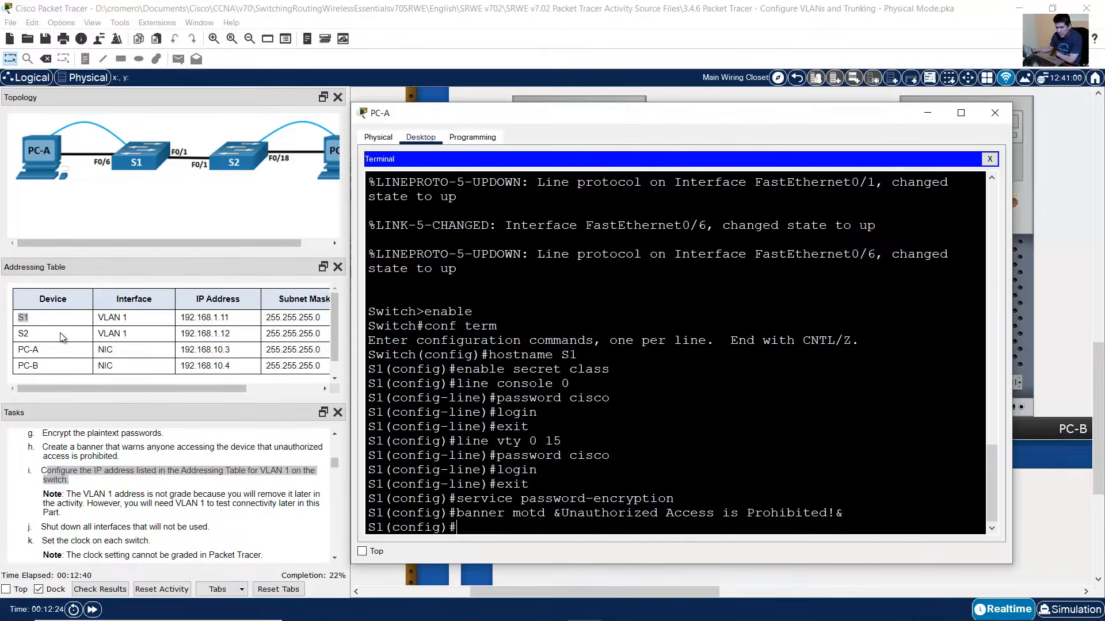
pyautogui.click(36, 347)
pyautogui.moveTo(20, 318); pyautogui.dragTo(308, 319)
pyautogui.moveTo(187, 393); pyautogui.dragTo(239, 390)
pyautogui.click(65, 320)
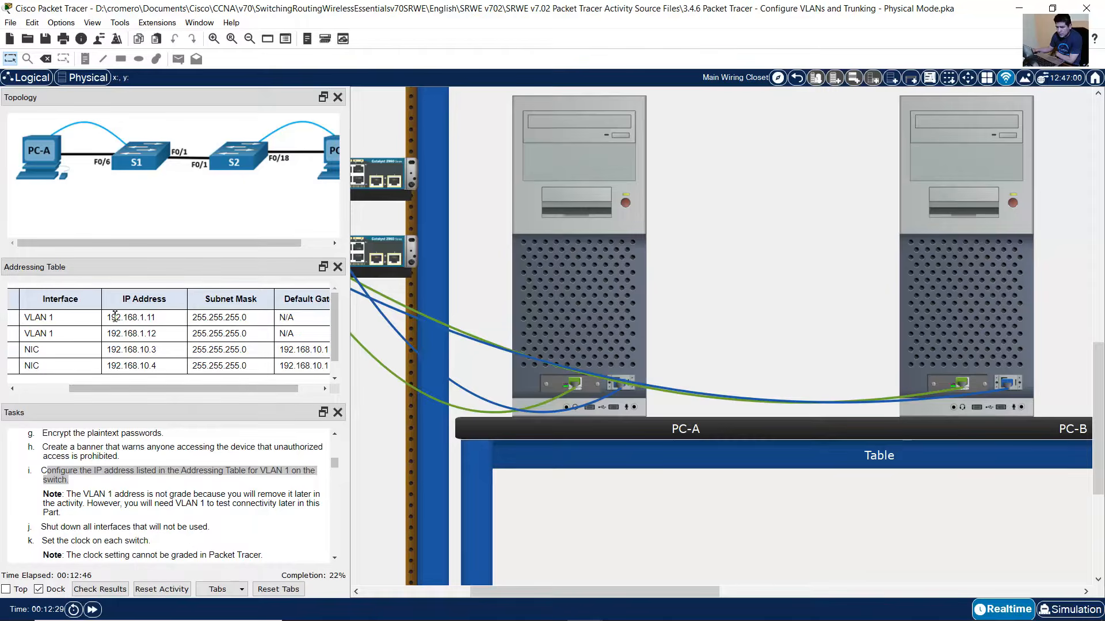
pyautogui.moveTo(115, 315); pyautogui.dragTo(257, 320)
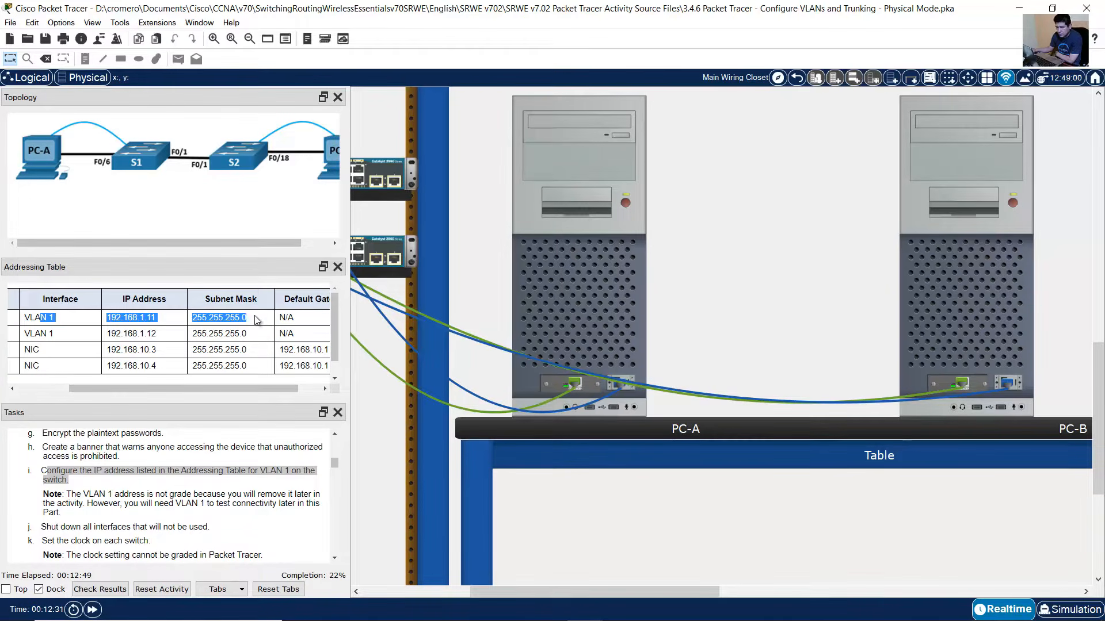
# - Assign 192.168.1.11 255.255.255.0 to interface VLAN 1 and enable it with no shutdown
pyautogui.click(568, 263)
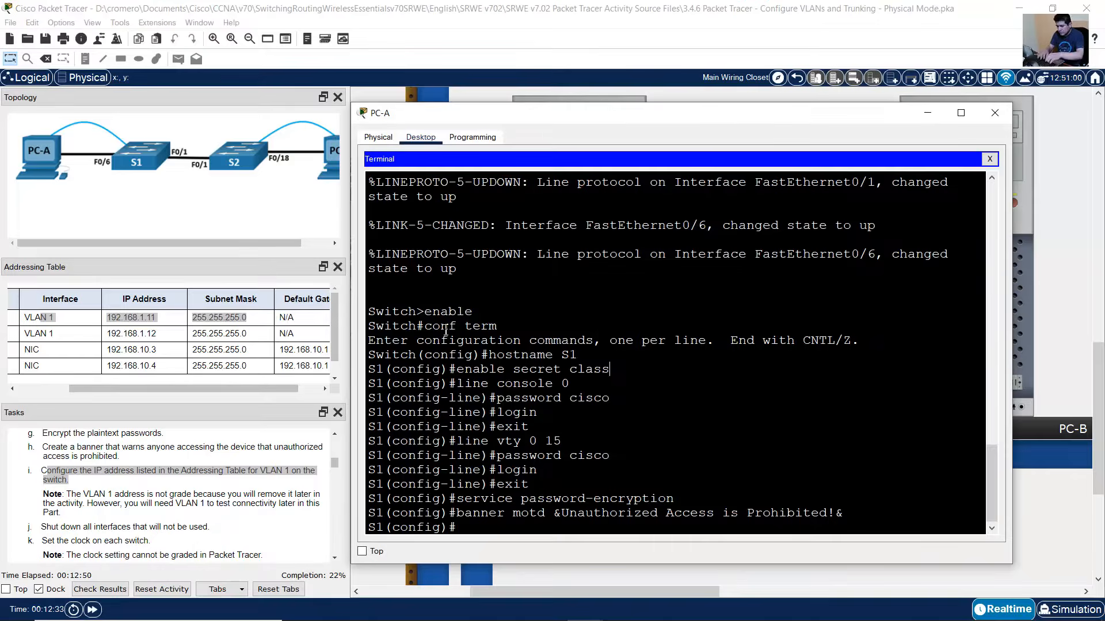
pyautogui.write('int vlan 1')
pyautogui.press('Return')
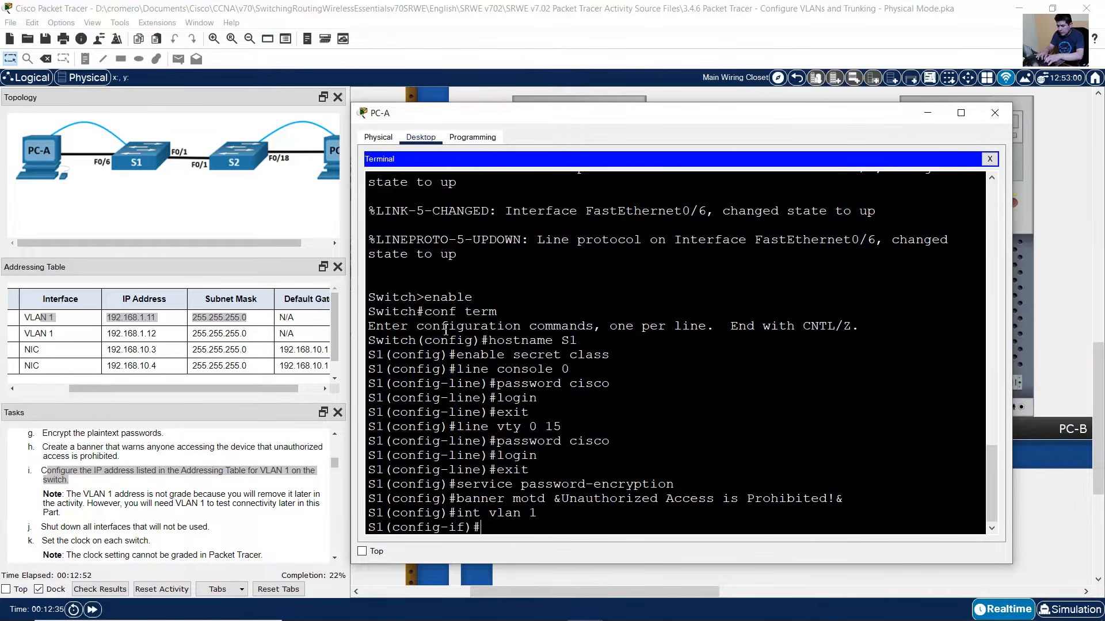
pyautogui.write('ip address')
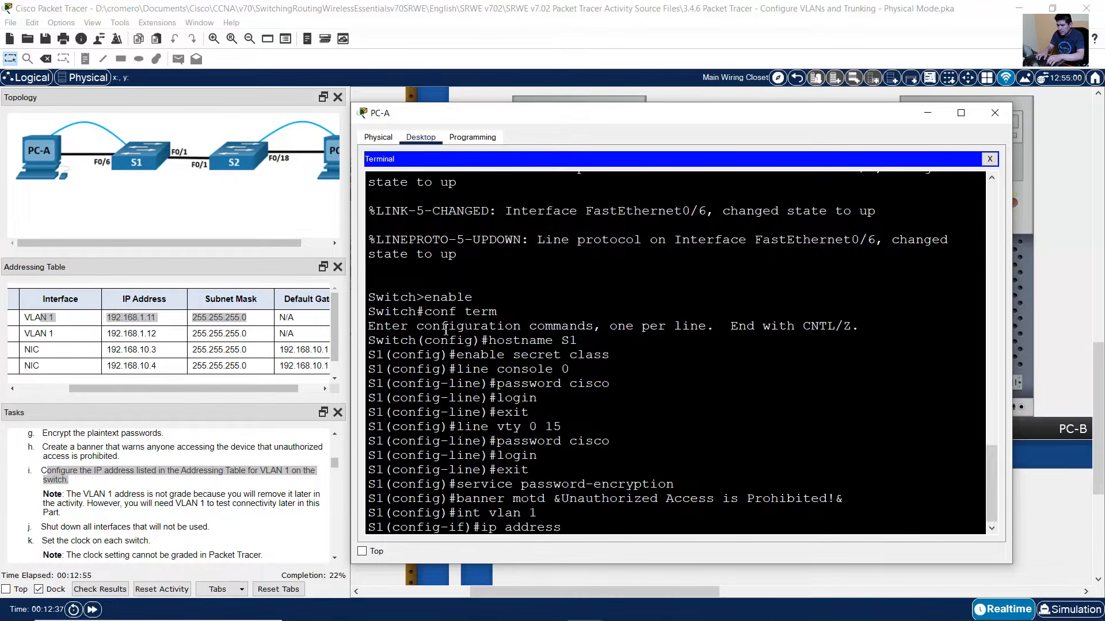
pyautogui.write(' 192.168.1.1')
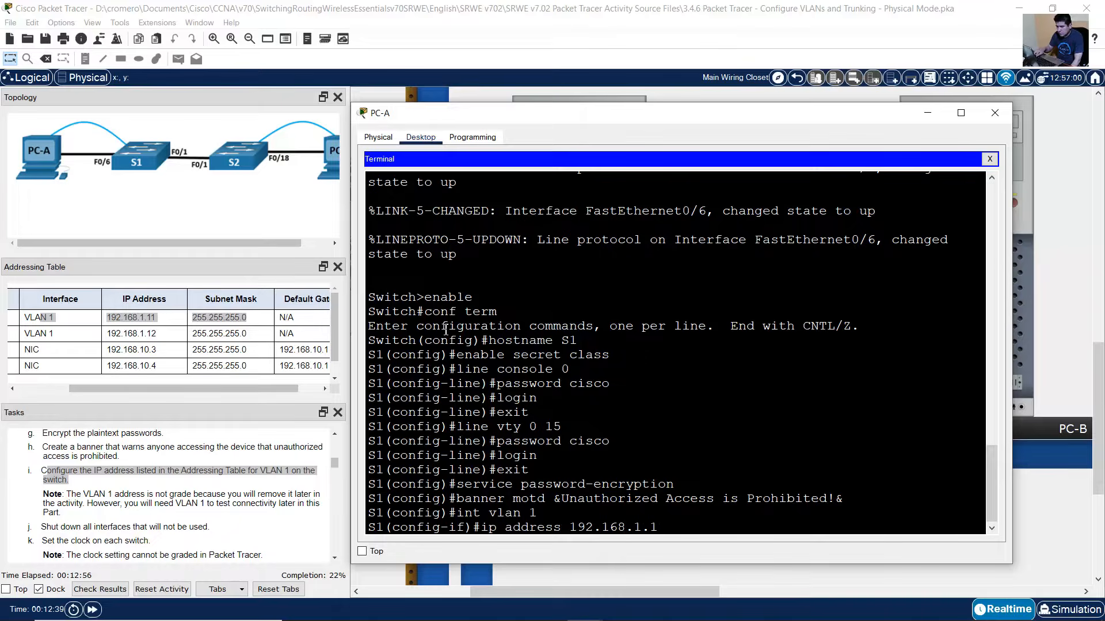
pyautogui.write('1 255.255.255.0')
pyautogui.press('Return')
pyautogui.write('no shutdown')
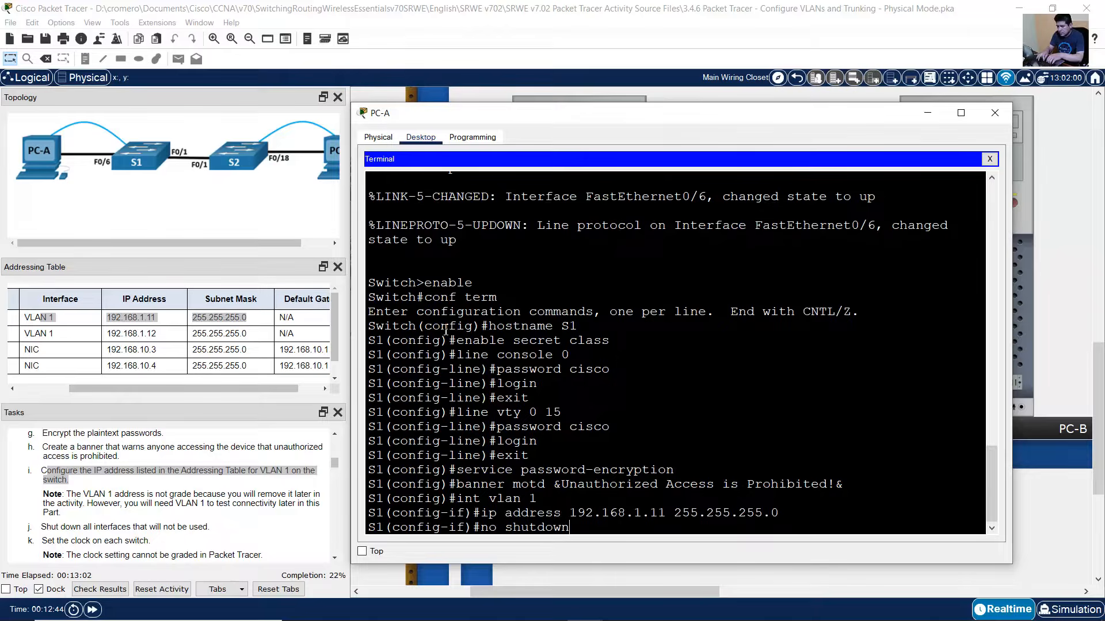
pyautogui.press('Return')
pyautogui.press('Return')
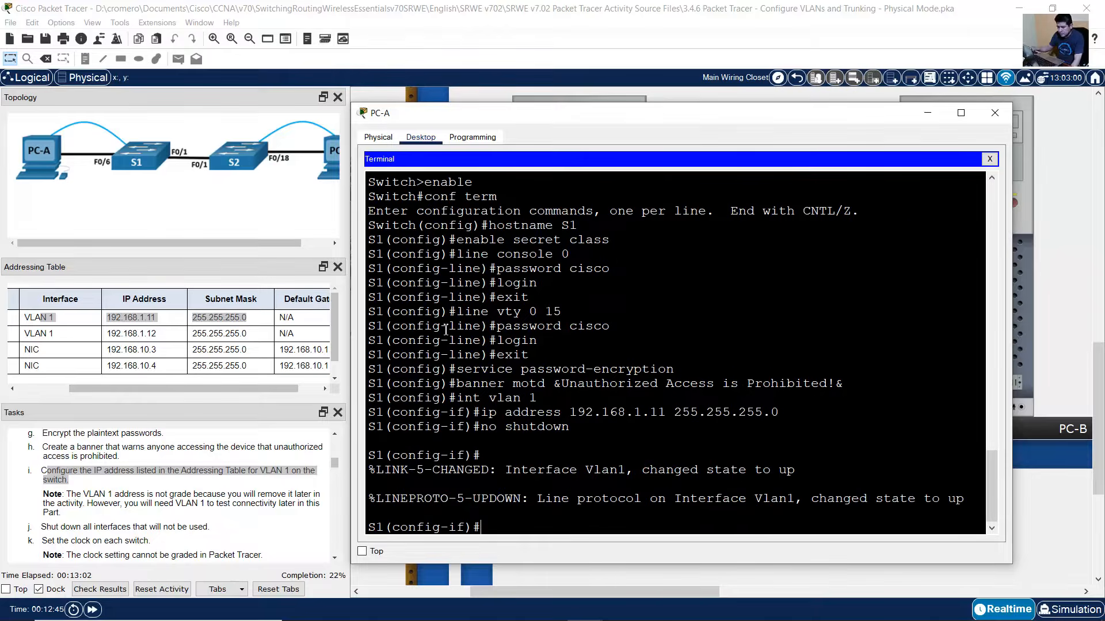
pyautogui.click(74, 498)
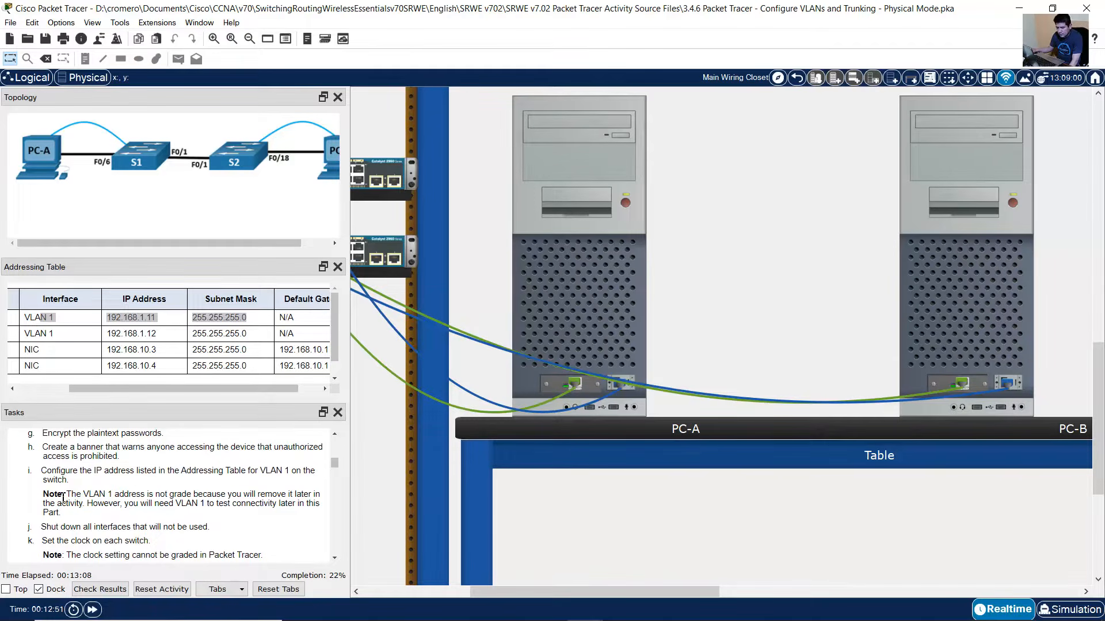
pyautogui.scroll(-1, 63, 498)
pyautogui.moveTo(51, 493); pyautogui.dragTo(215, 498)
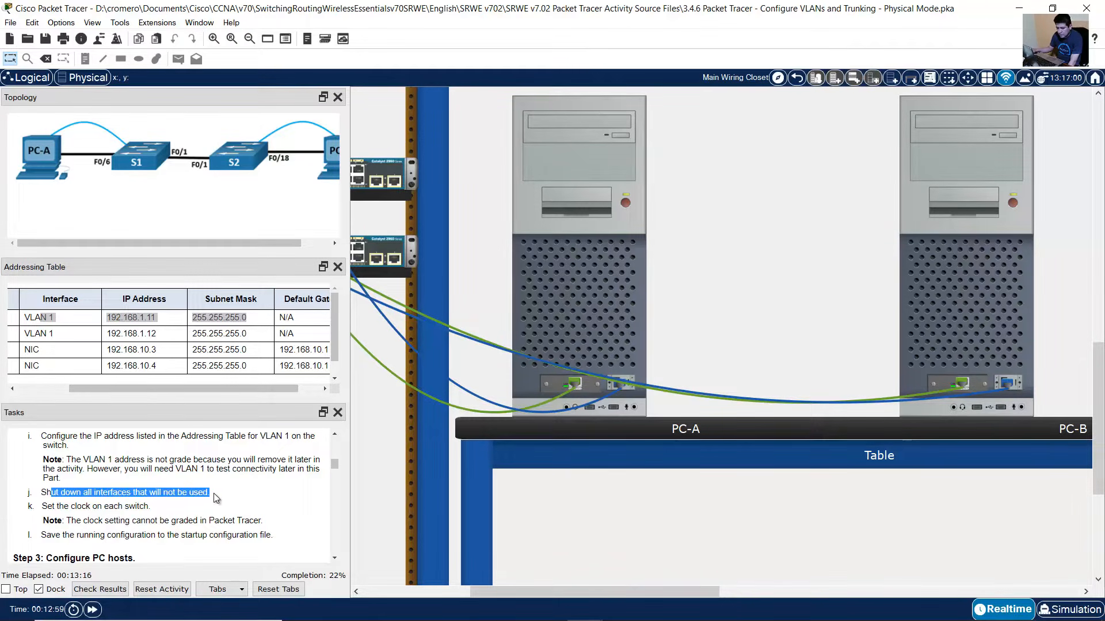
pyautogui.click(574, 302)
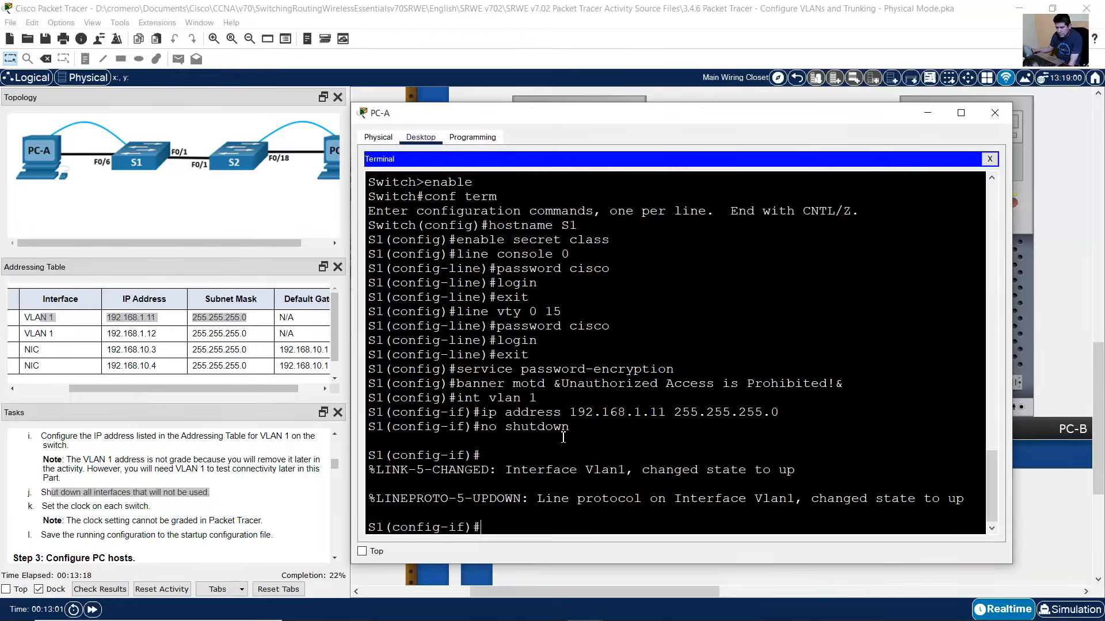
# - Close PC-A's terminal and inspect S1's cables to S2 (F0/1) and PC-A (F0/6)
pyautogui.click(600, 12)
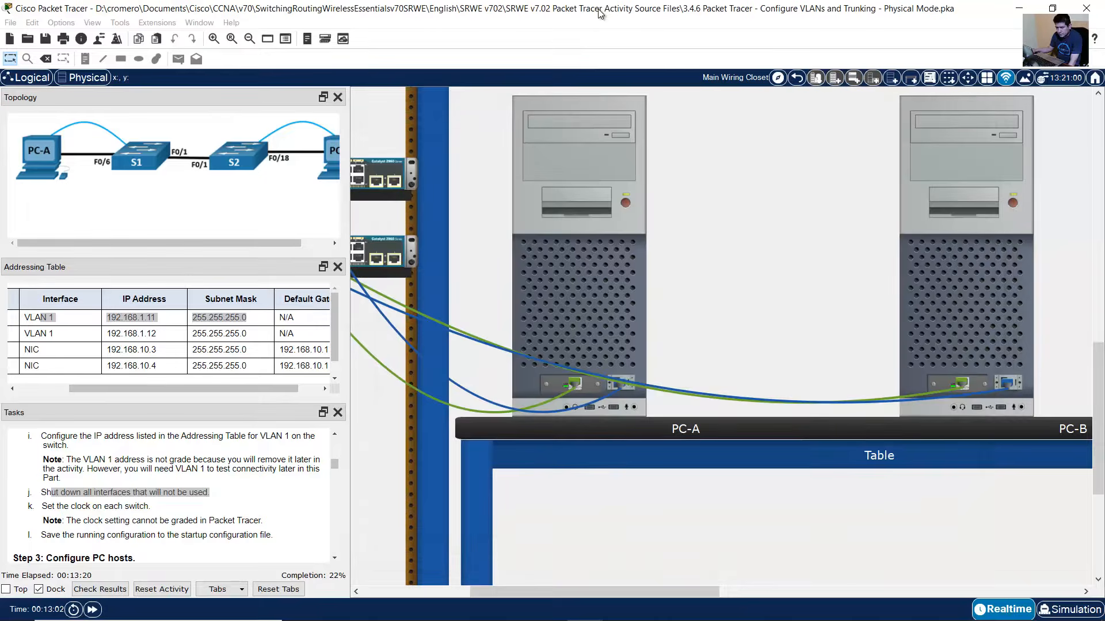
pyautogui.moveTo(581, 595); pyautogui.dragTo(474, 594)
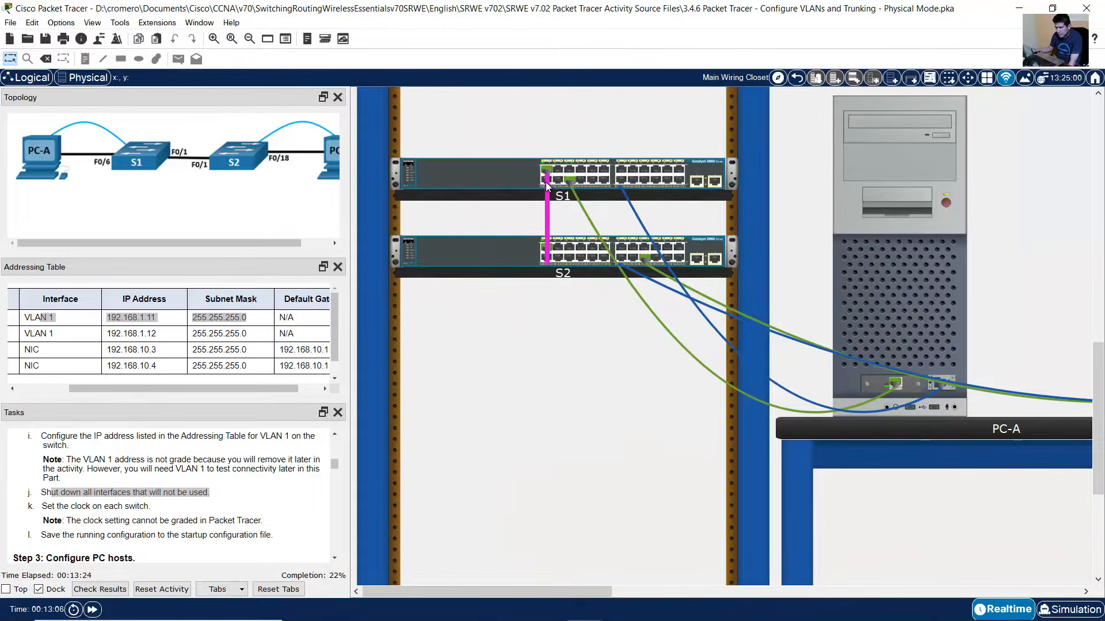
pyautogui.moveTo(546, 185)
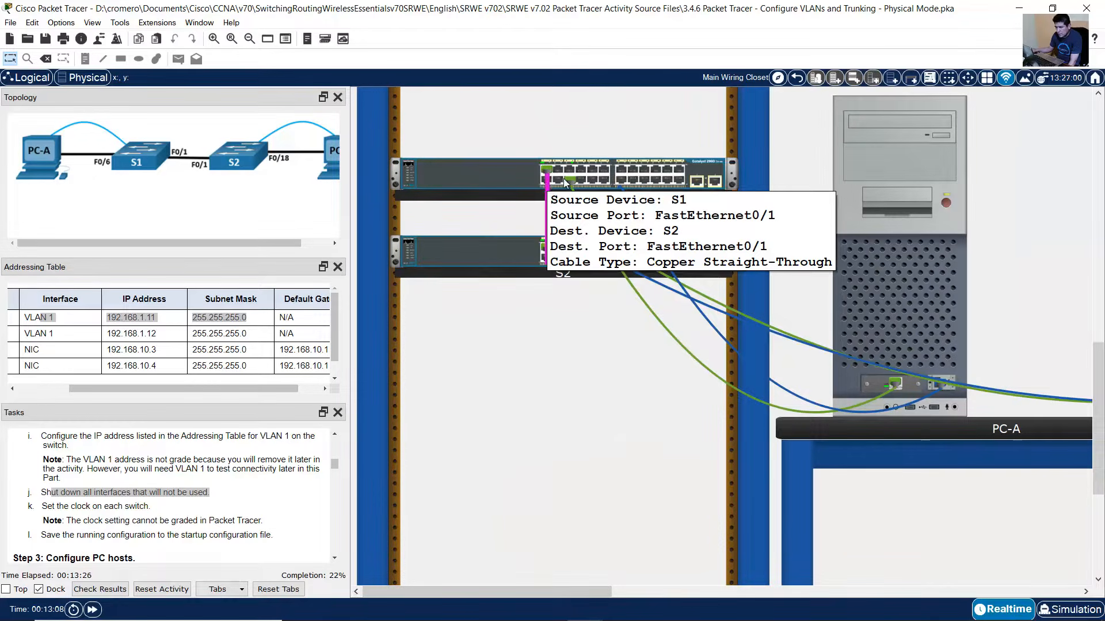
pyautogui.moveTo(580, 203)
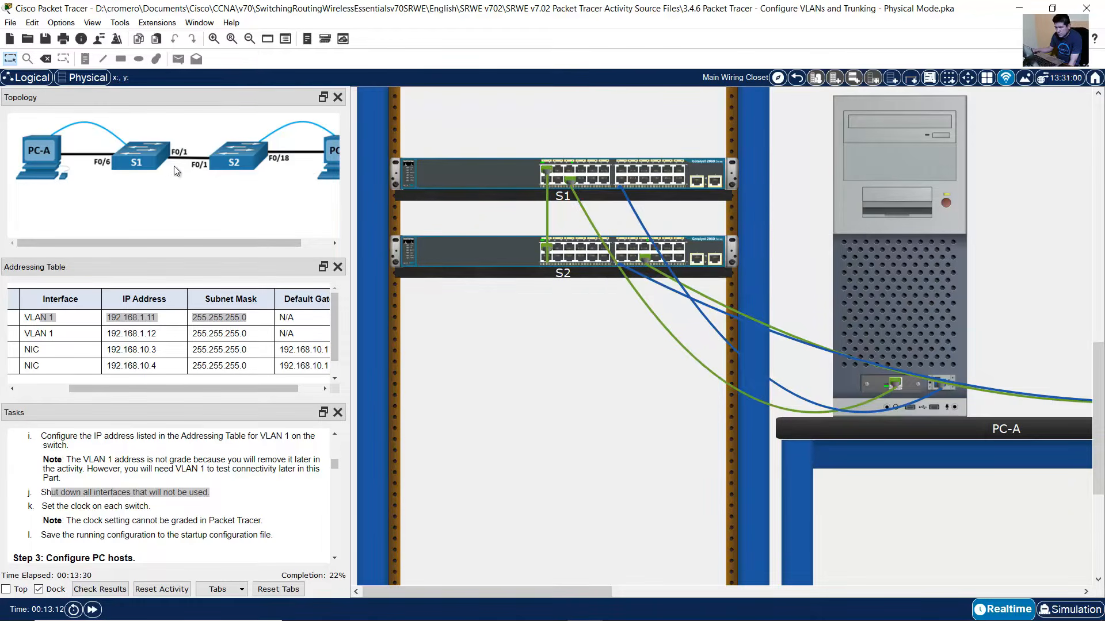
# - Leave the VLAN 1 interface configuration in PC-A's terminal
pyautogui.click(846, 255)
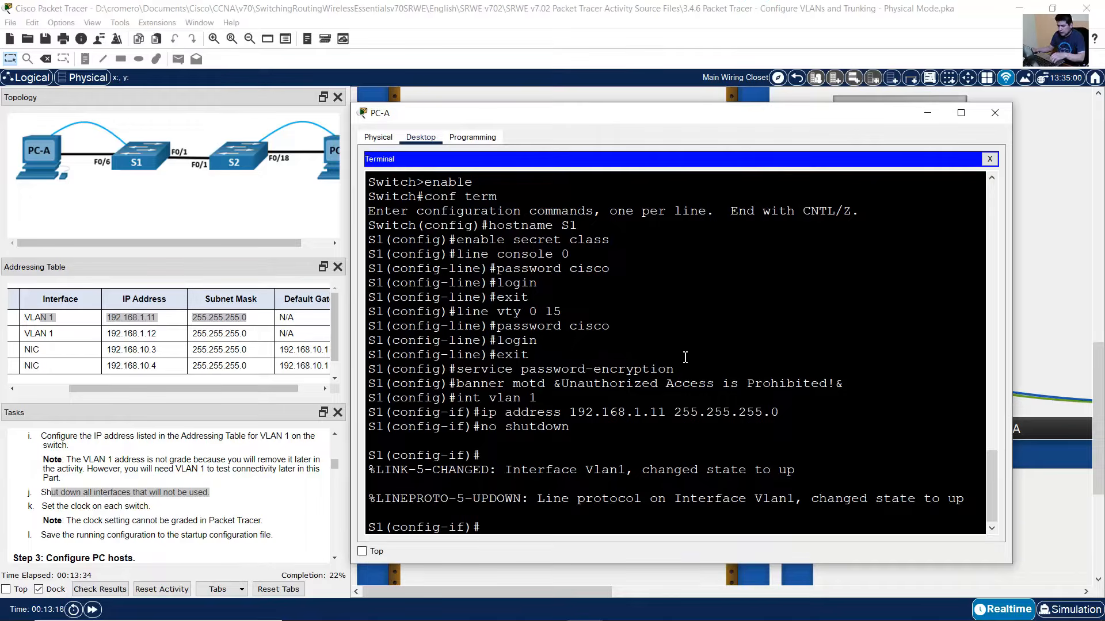
pyautogui.write('exit')
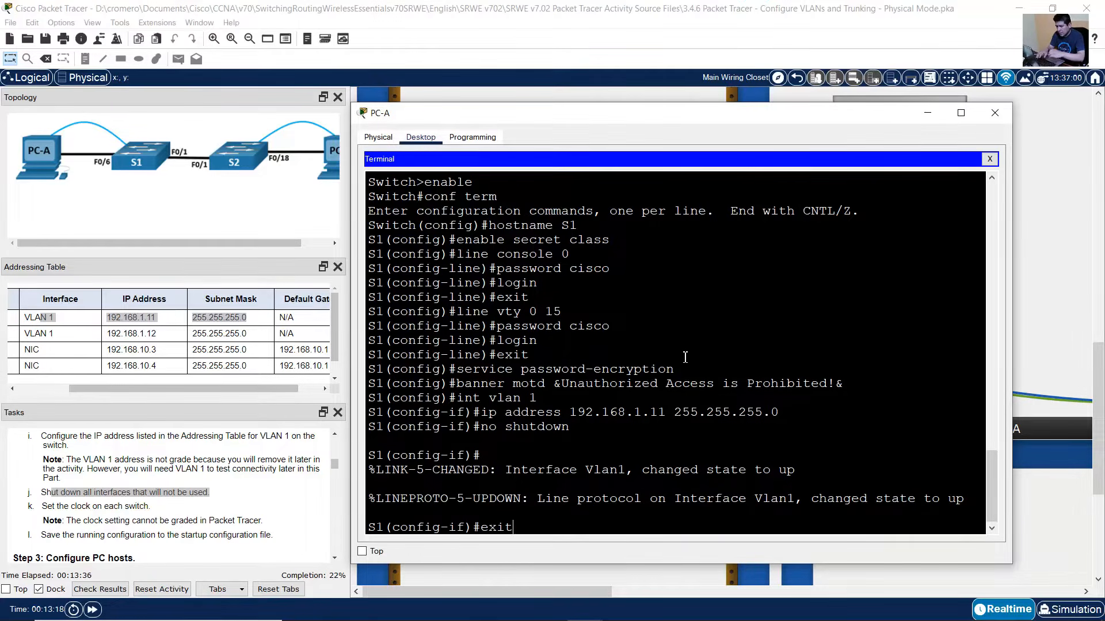
pyautogui.press('Return')
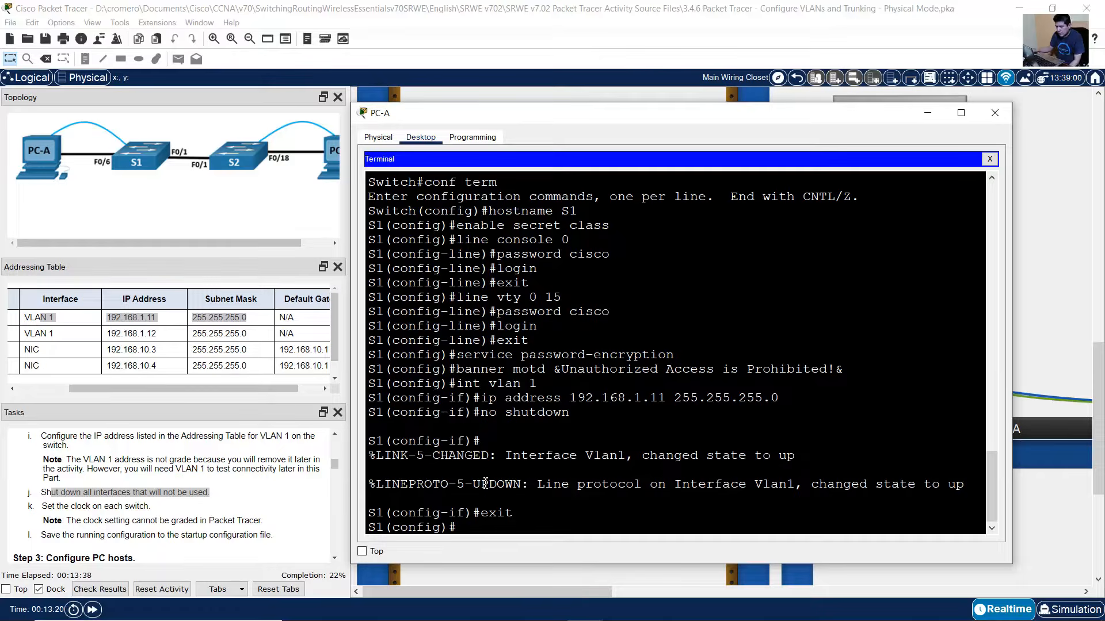
# - Shut down the unused port range f0/2-5, f0/7-24, g0/1-2 and exit
pyautogui.write('int range f0/')
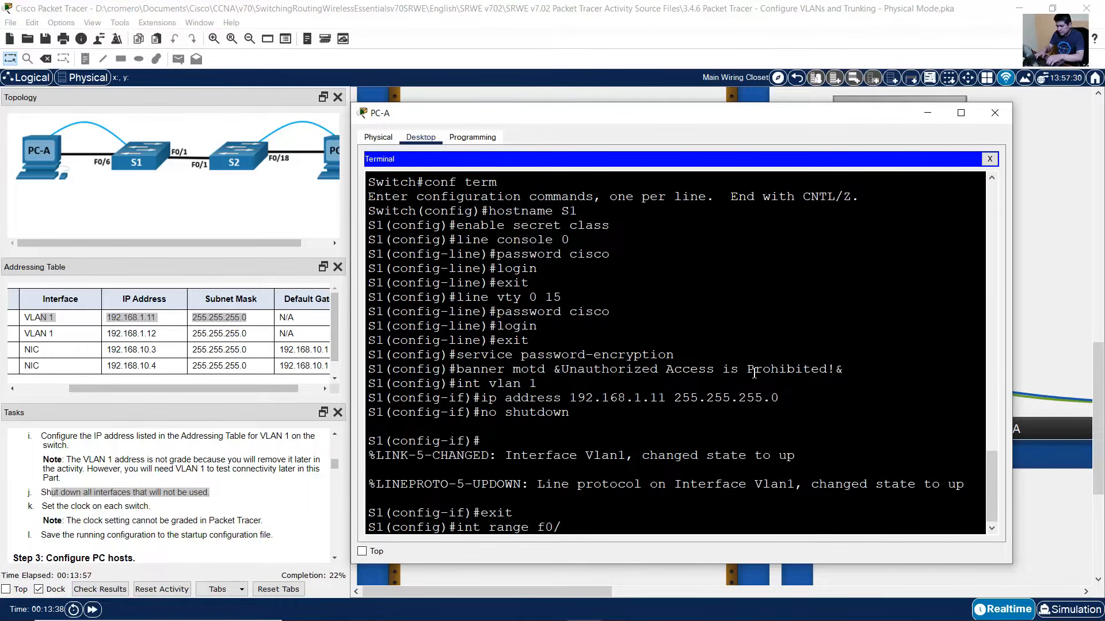
pyautogui.write('2-5,')
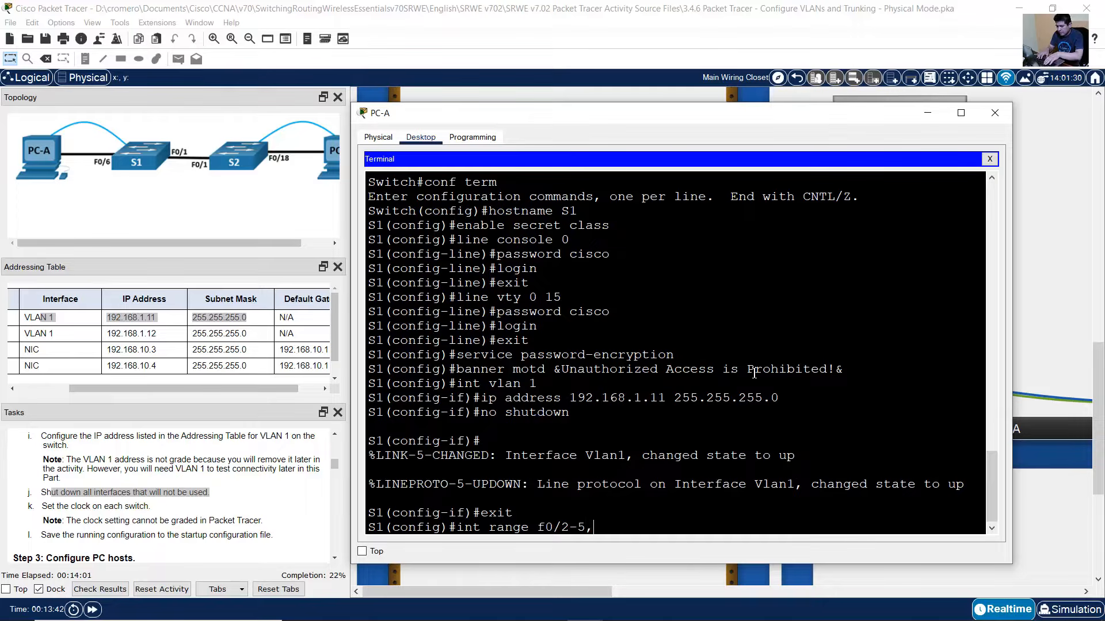
pyautogui.write('f0/7-24,g0/1-2')
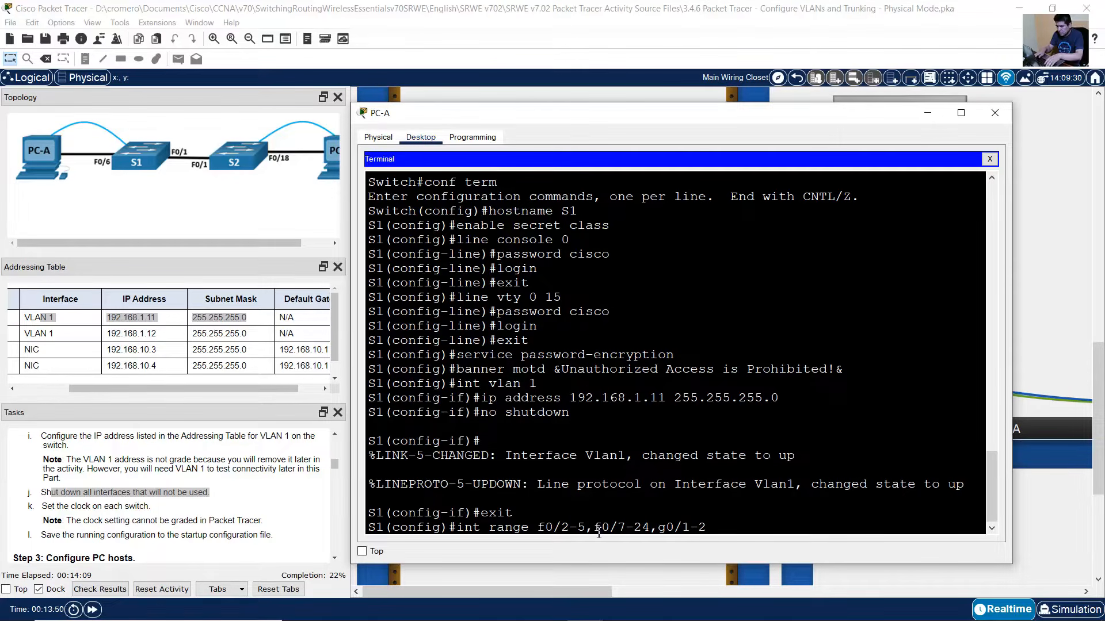
pyautogui.moveTo(493, 119); pyautogui.dragTo(538, 111)
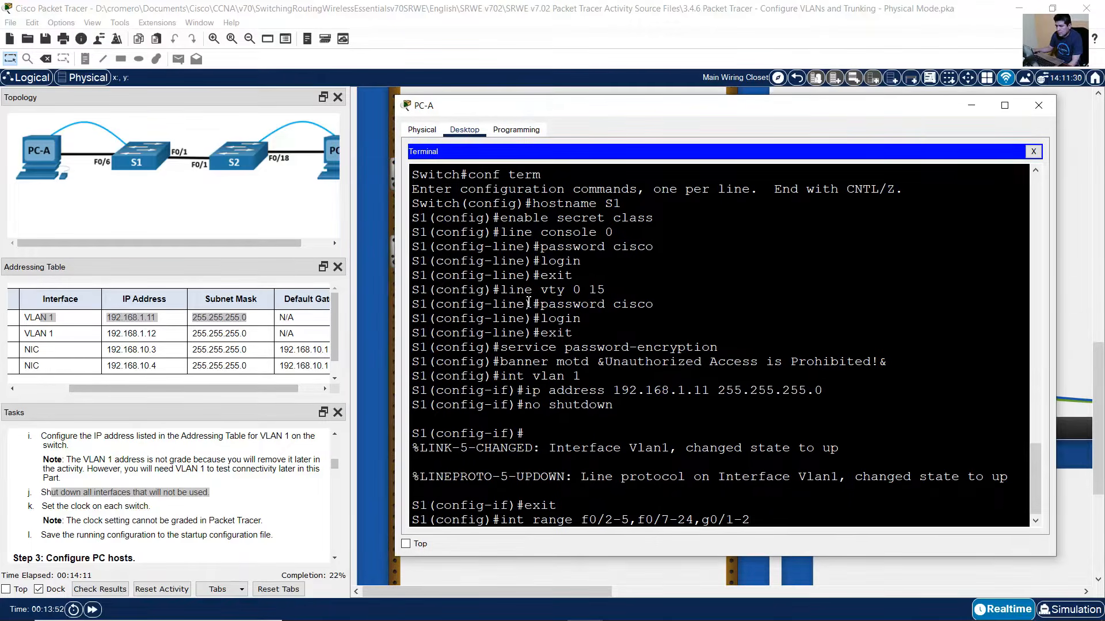
pyautogui.moveTo(582, 518); pyautogui.dragTo(631, 519)
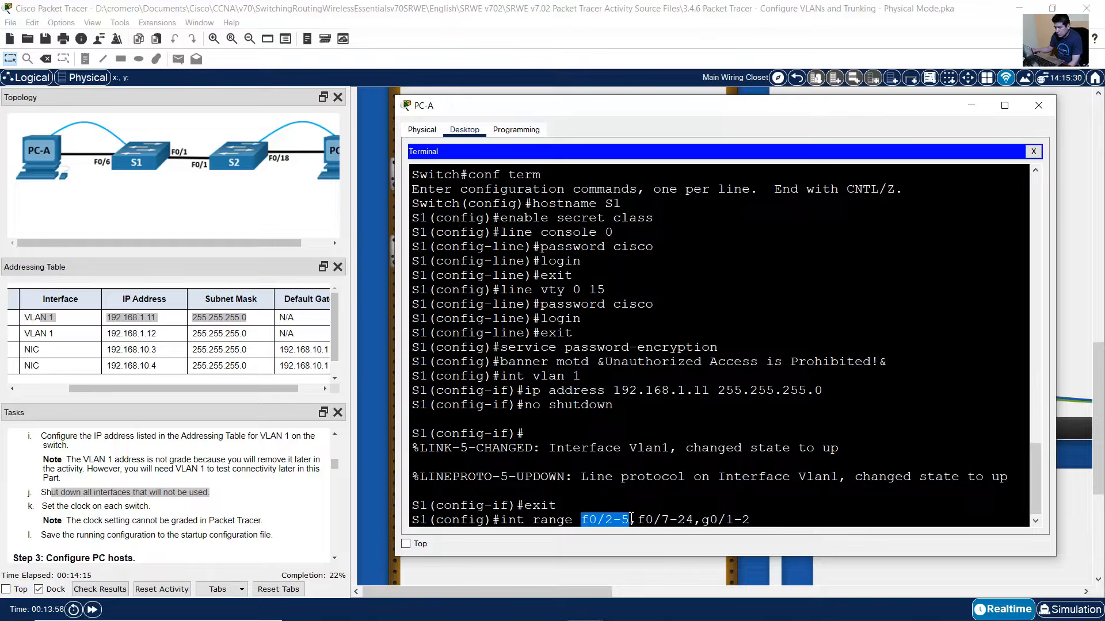
pyautogui.moveTo(632, 519); pyautogui.dragTo(638, 518)
pyautogui.click(641, 519)
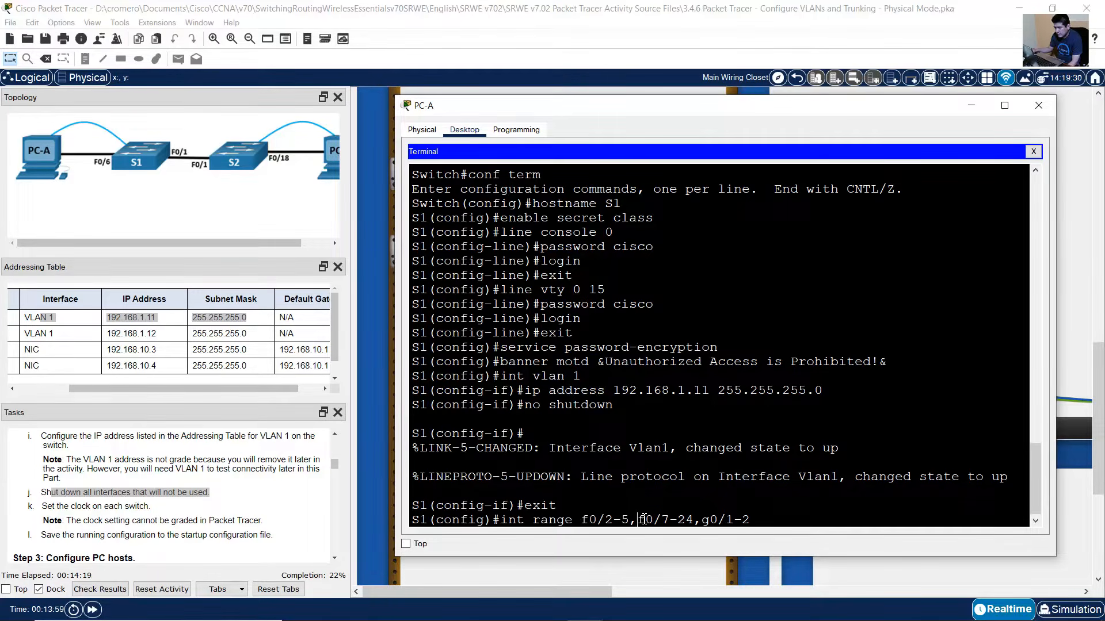
pyautogui.moveTo(645, 520); pyautogui.dragTo(754, 521)
pyautogui.click(695, 520)
pyautogui.click(767, 517)
pyautogui.press('Return')
pyautogui.write('sh')
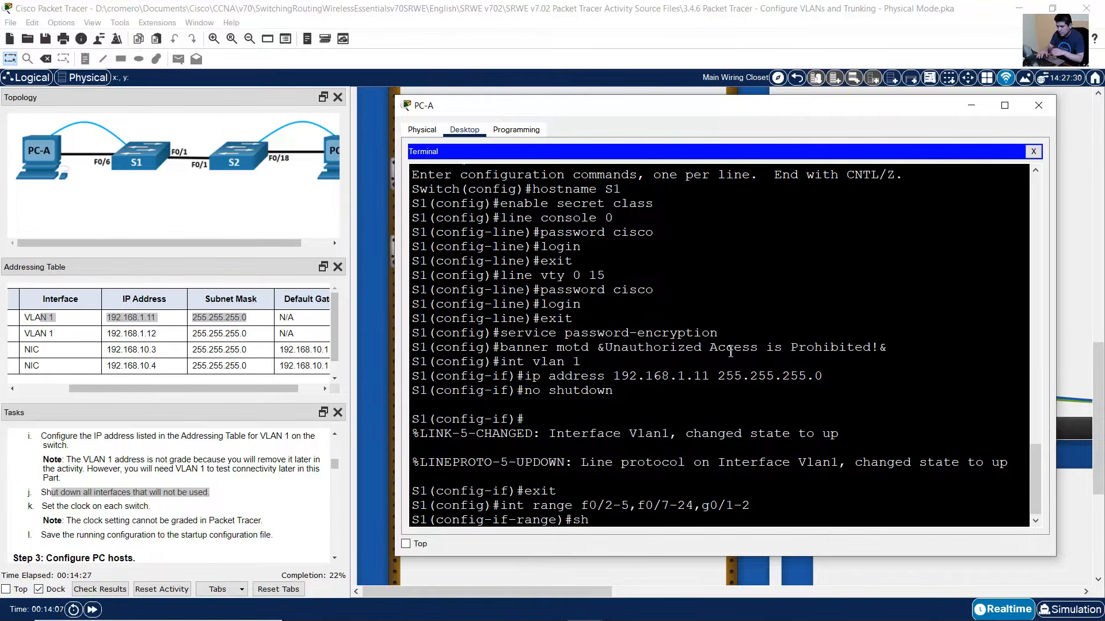
pyautogui.write('u')
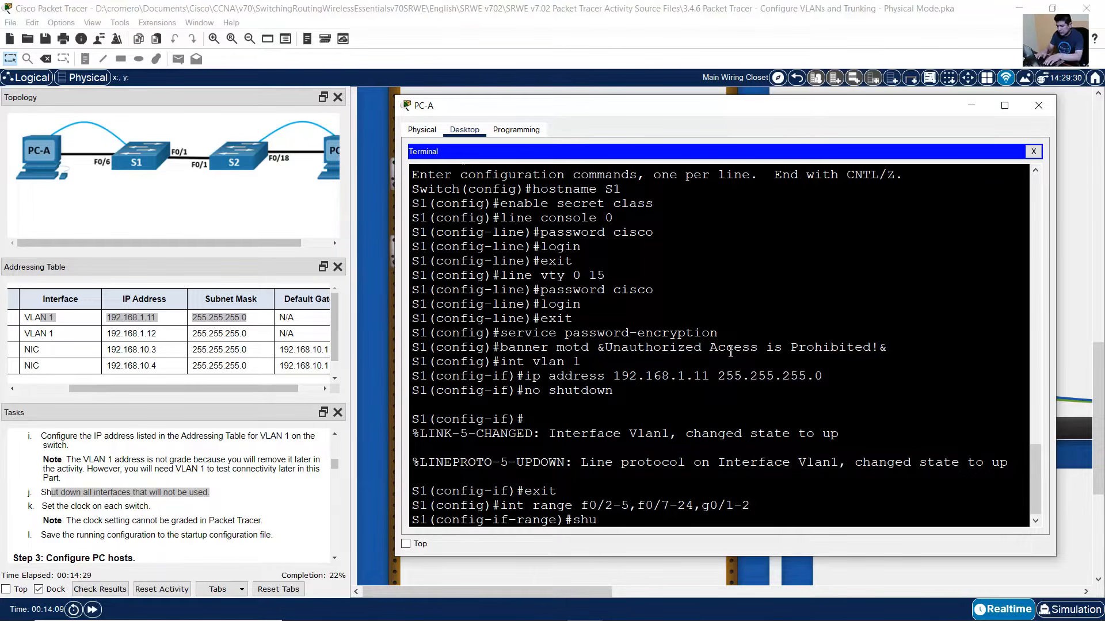
pyautogui.write('tdown')
pyautogui.press('Return')
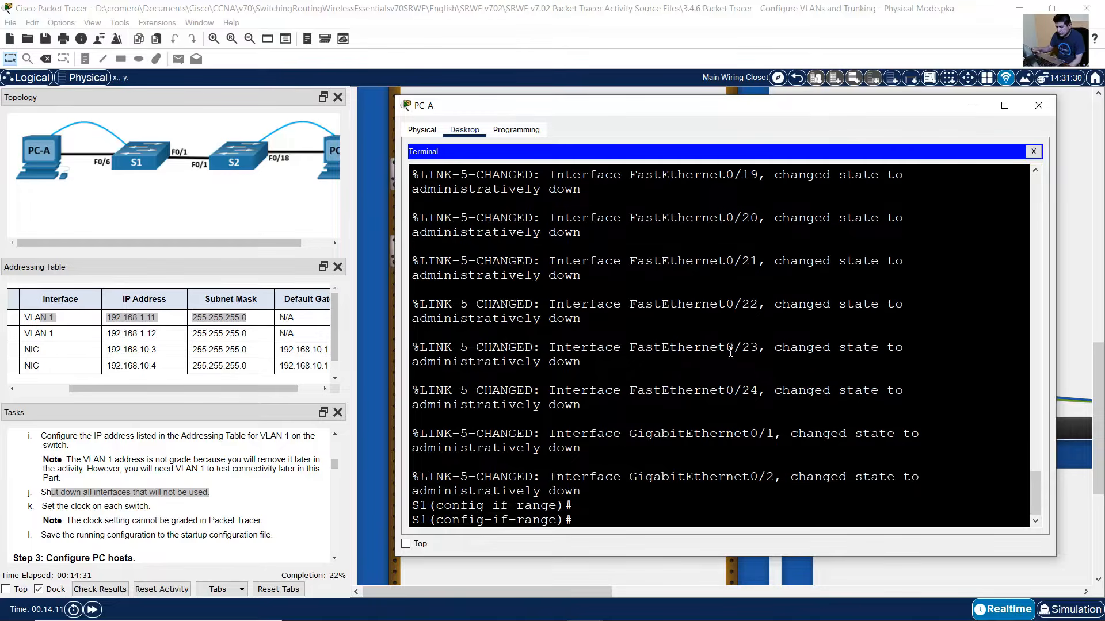
pyautogui.write('exit')
pyautogui.press('Return')
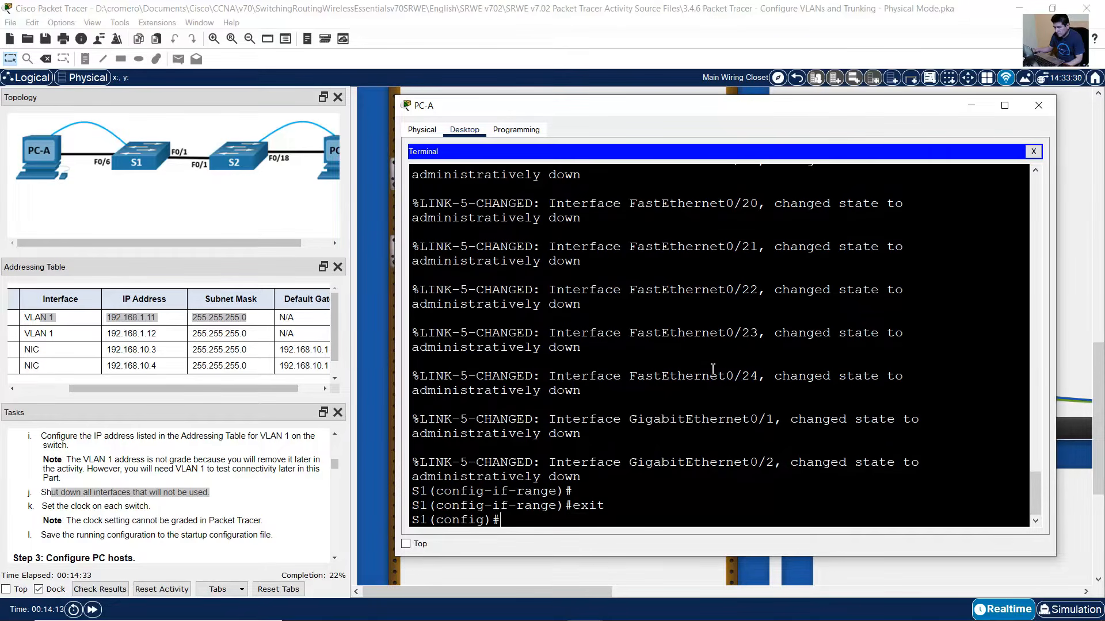
# - Return S1 to the privileged S1# prompt
pyautogui.moveTo(51, 505); pyautogui.dragTo(150, 506)
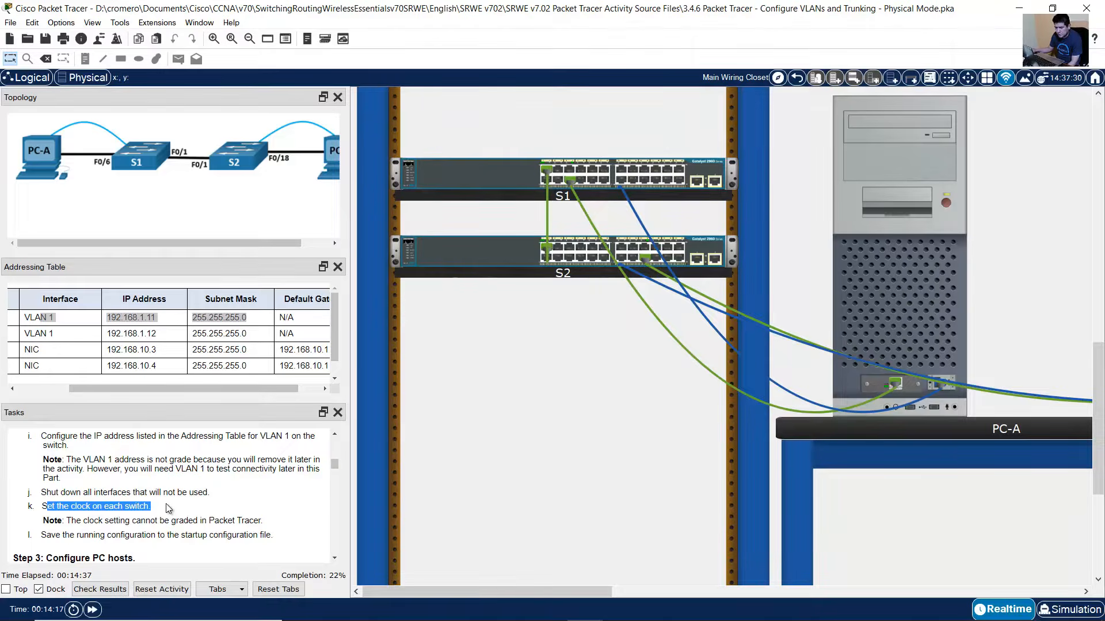
pyautogui.click(852, 279)
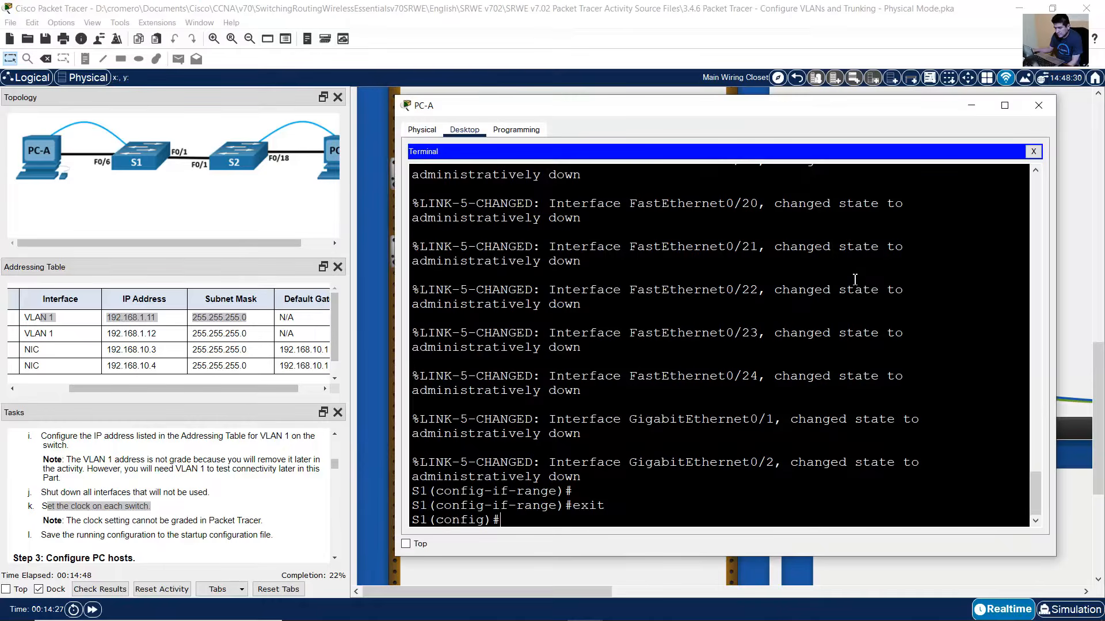
pyautogui.write('exit')
pyautogui.press('Return')
pyautogui.press('Return')
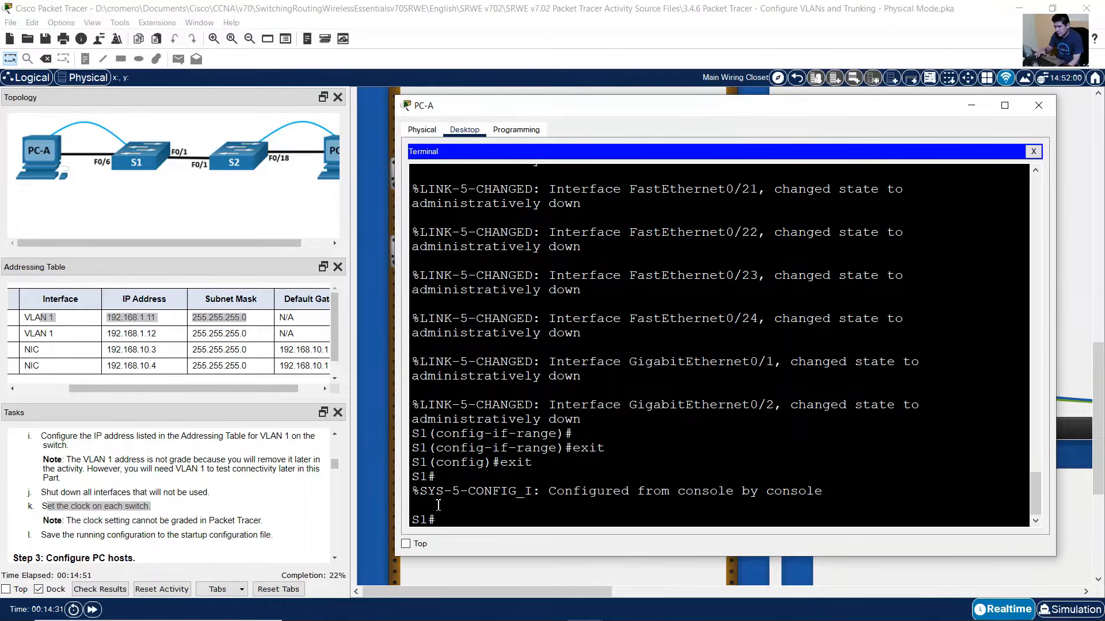
pyautogui.moveTo(440, 520); pyautogui.dragTo(412, 520)
pyautogui.click(459, 525)
# - Set S1's clock to 10:25:00 29 September 2021, using ? for argument hints
pyautogui.write('clock set ')
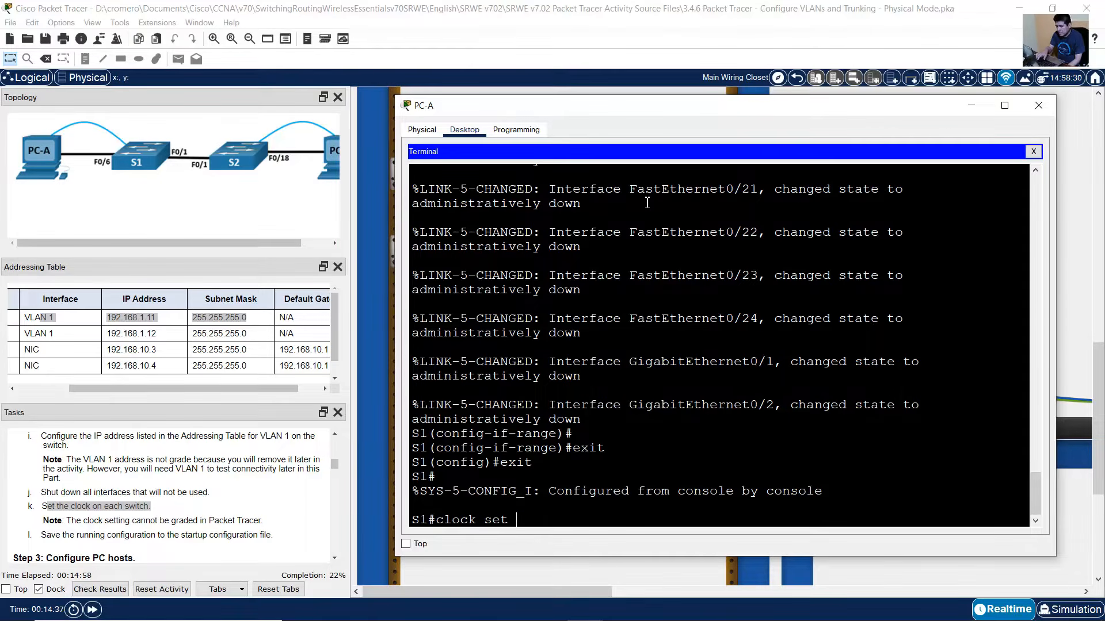
pyautogui.write('?')
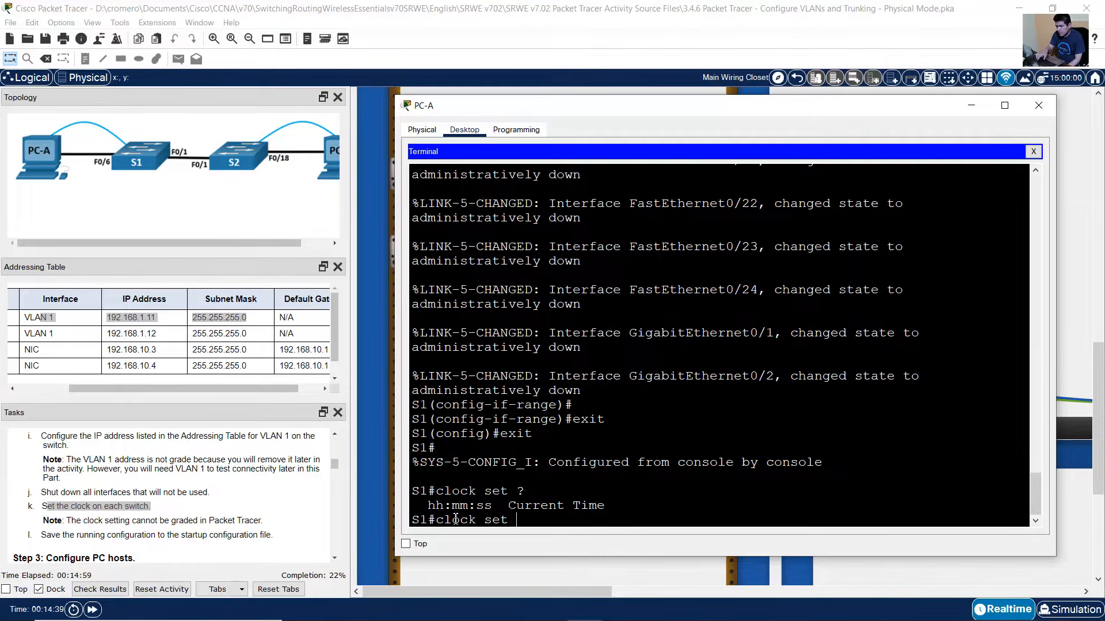
pyautogui.moveTo(436, 505); pyautogui.dragTo(695, 523)
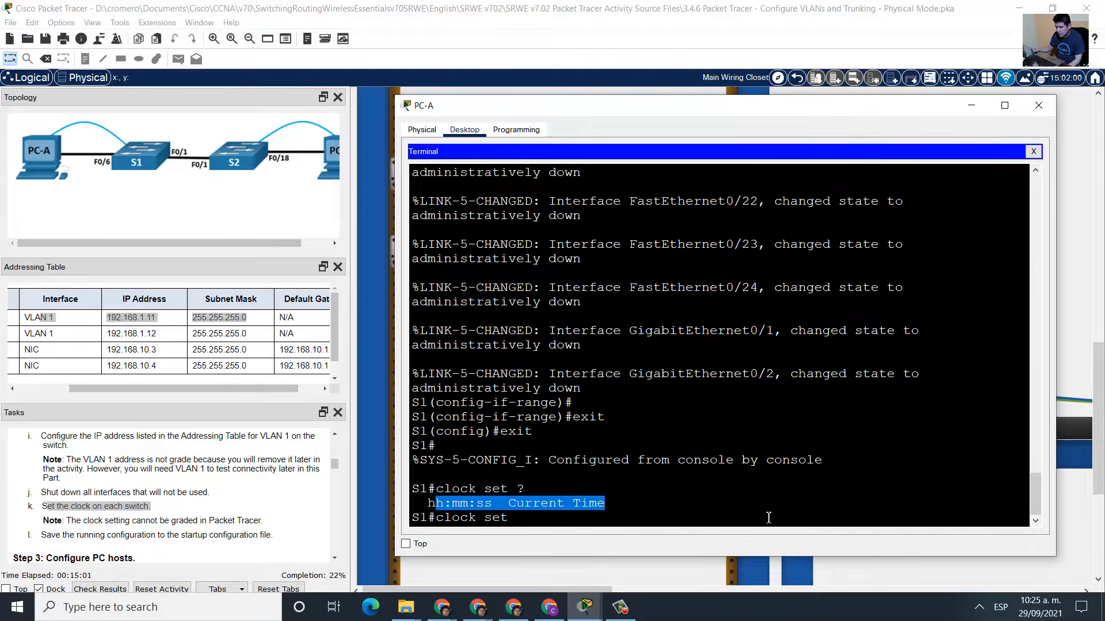
pyautogui.click(708, 469)
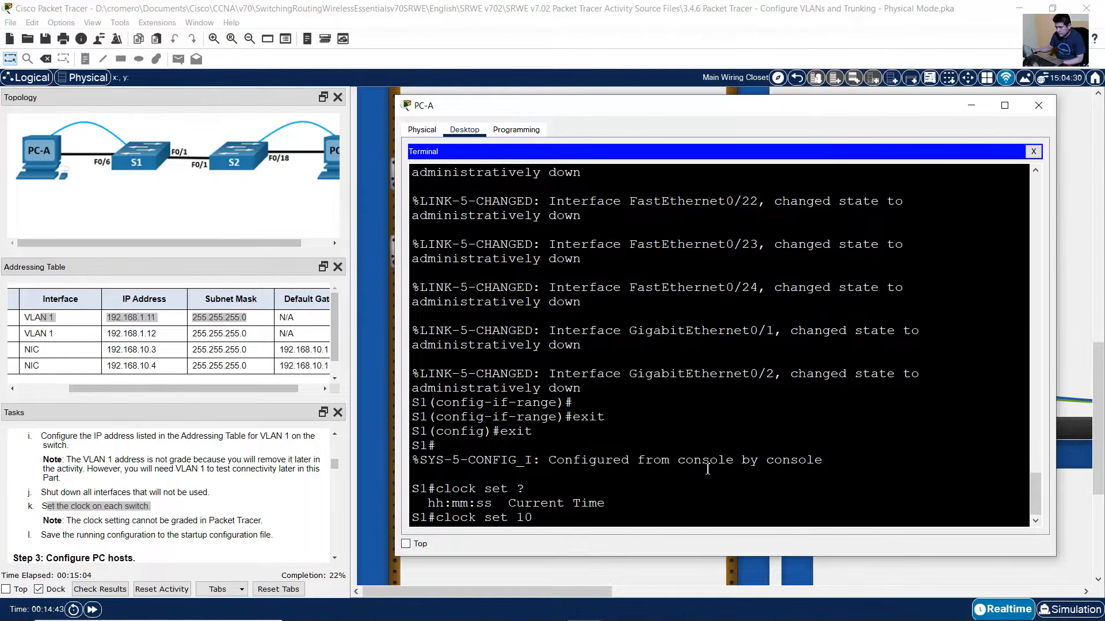
pyautogui.write('10:25:00')
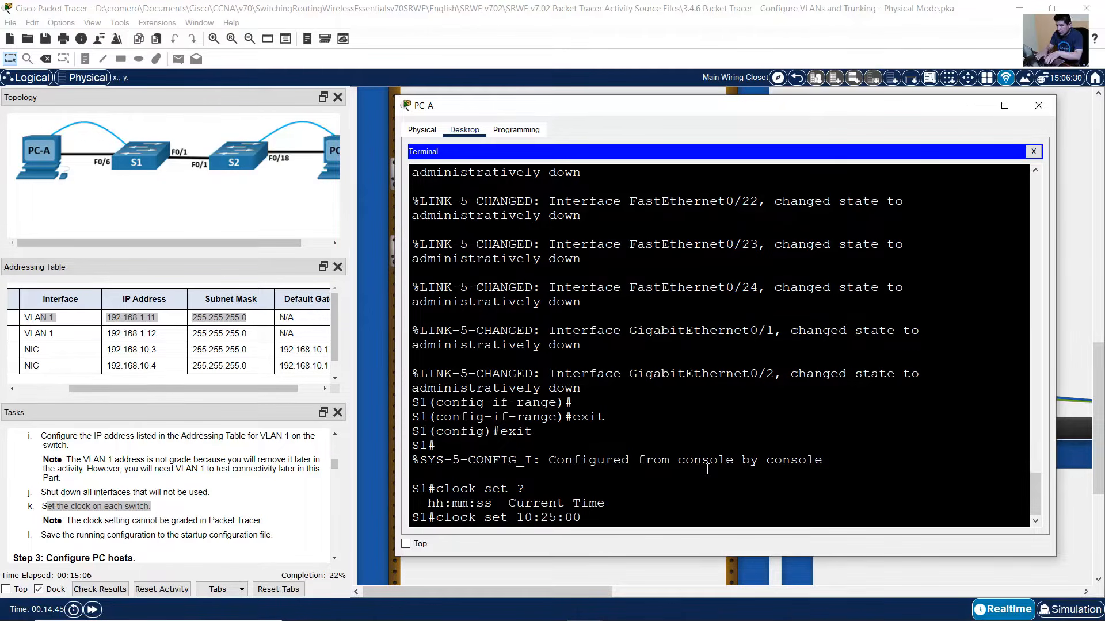
pyautogui.write(' ?')
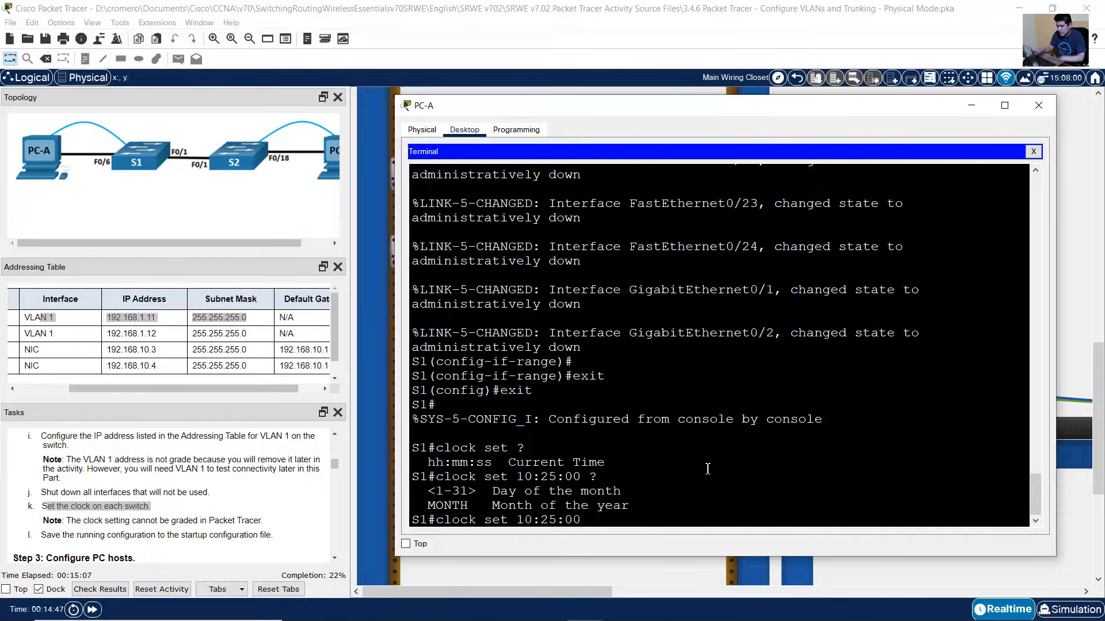
pyautogui.moveTo(440, 496); pyautogui.dragTo(627, 489)
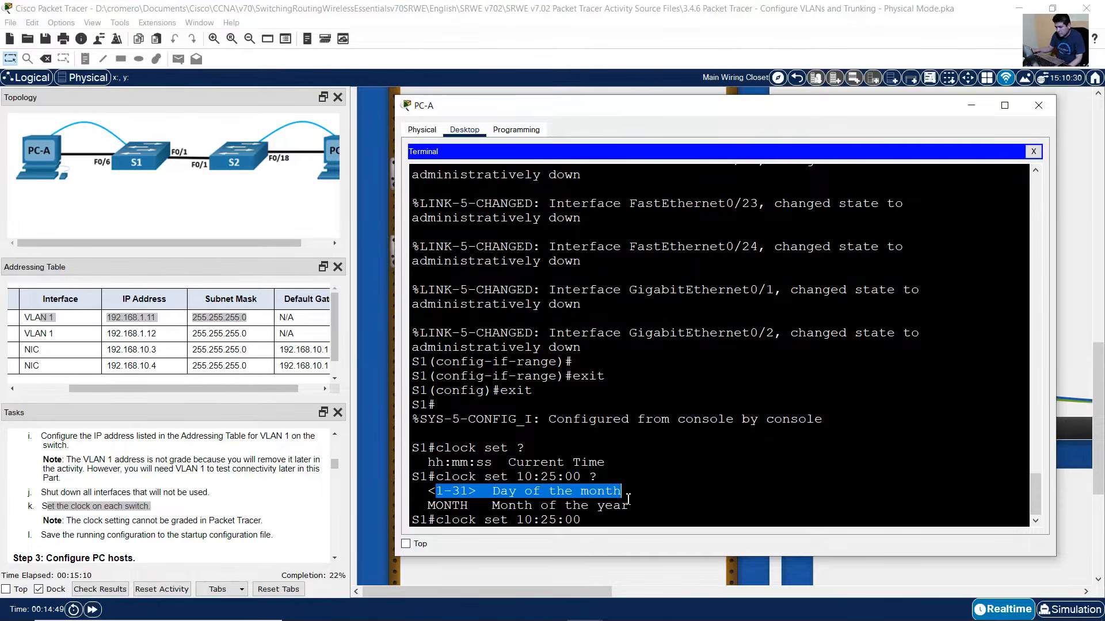
pyautogui.click(629, 519)
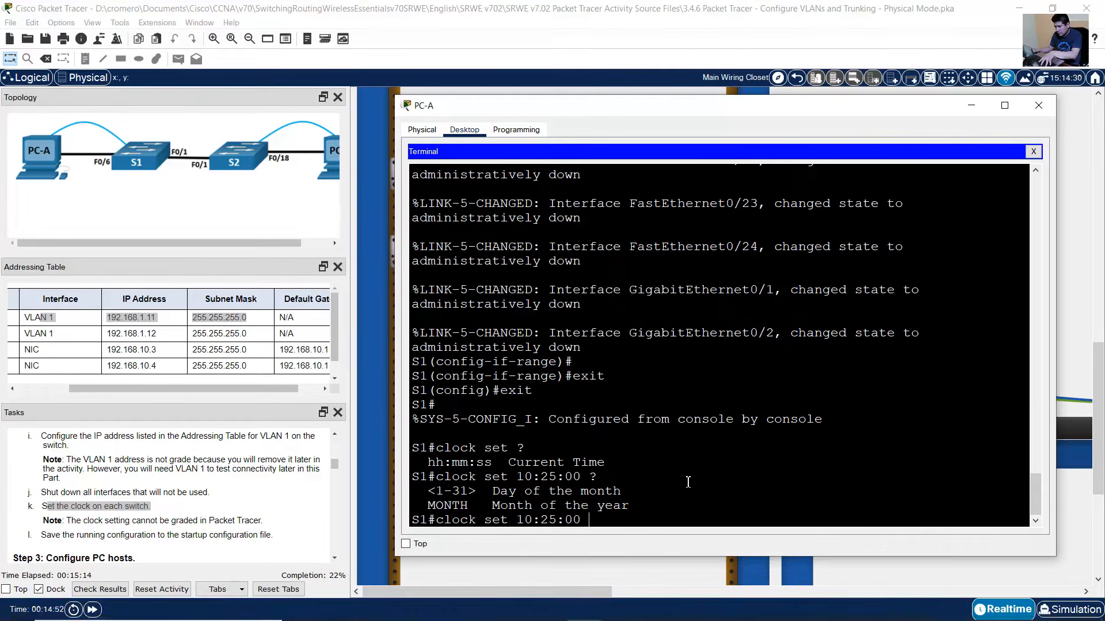
pyautogui.write('29 Sep')
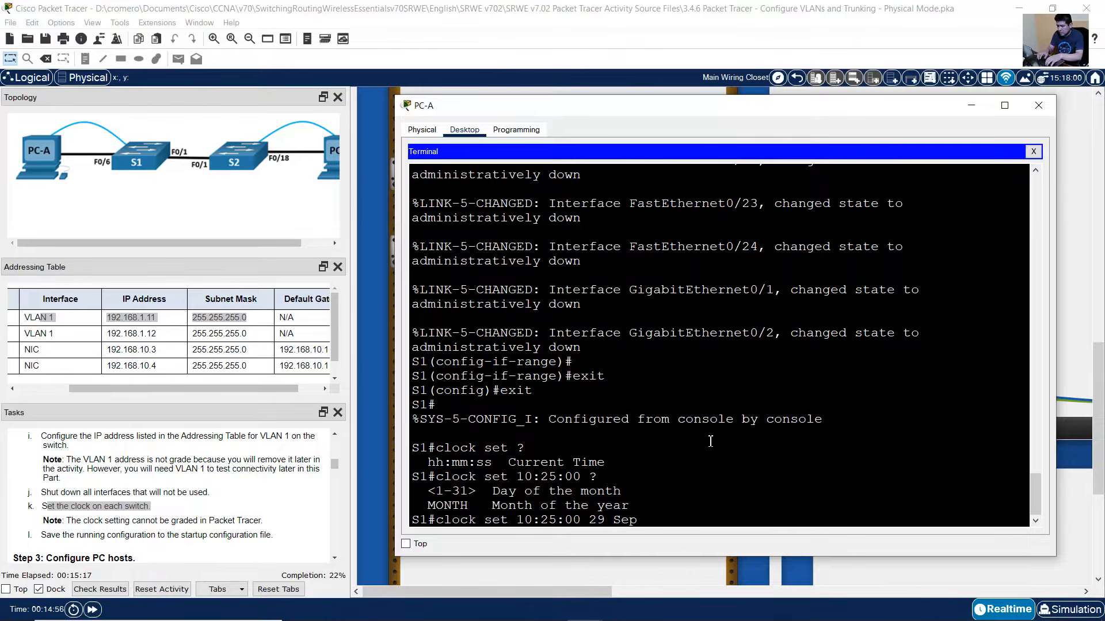
pyautogui.write('tember 2021')
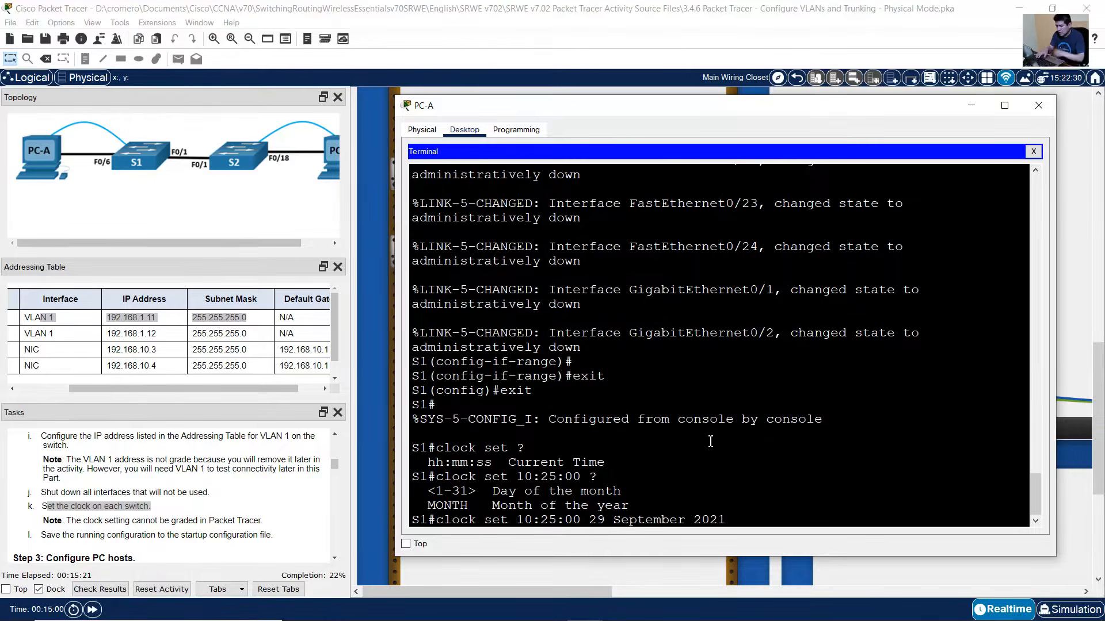
pyautogui.press('Return')
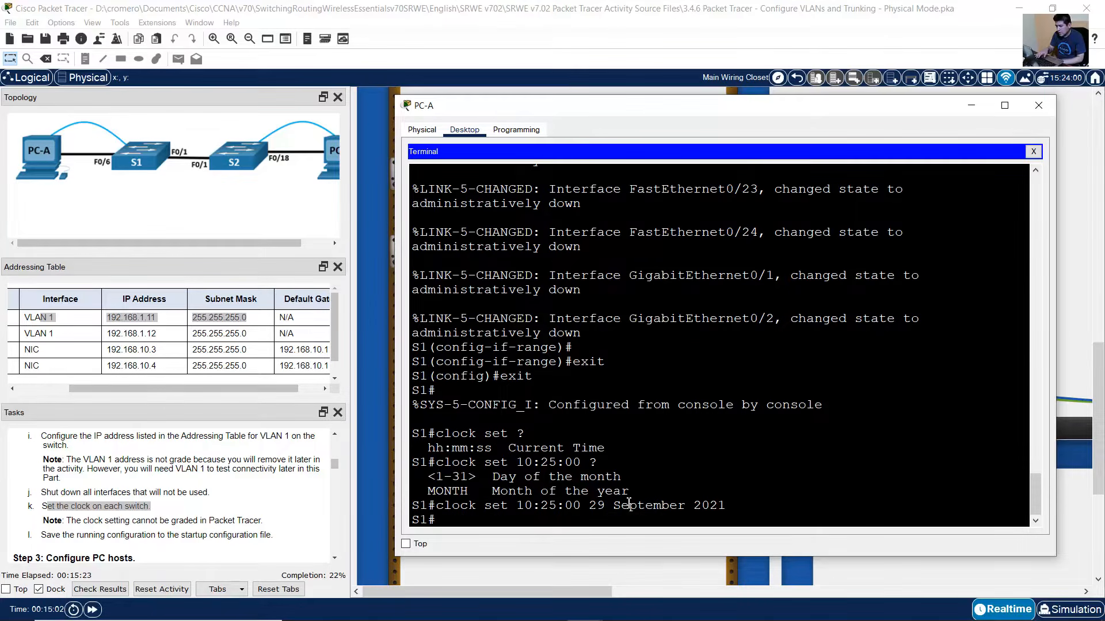
pyautogui.moveTo(726, 506); pyautogui.dragTo(437, 507)
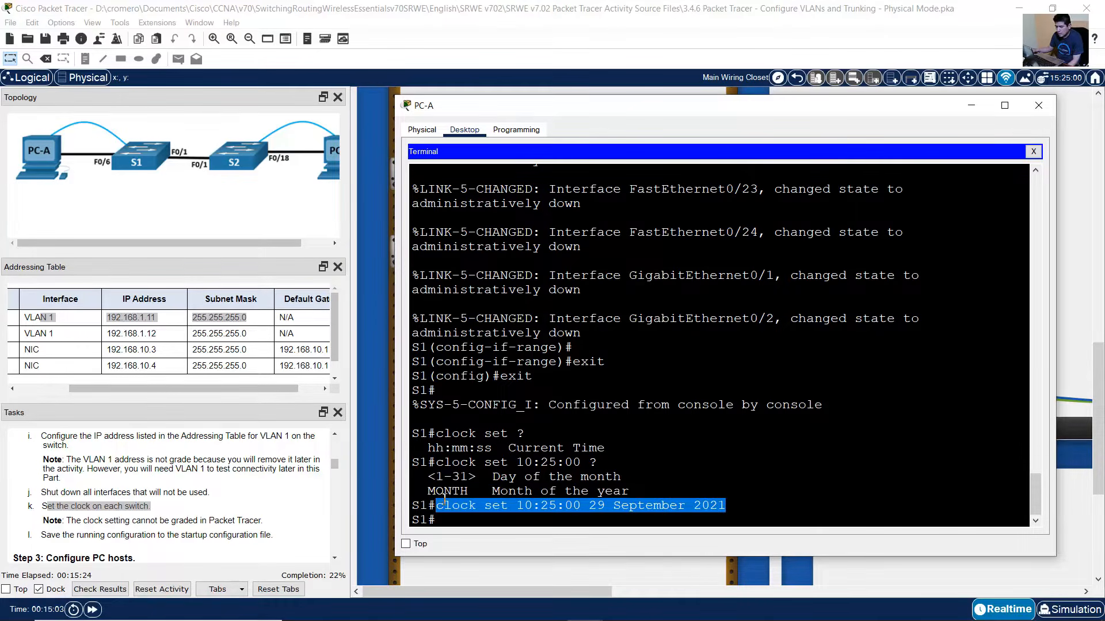
pyautogui.click(561, 430)
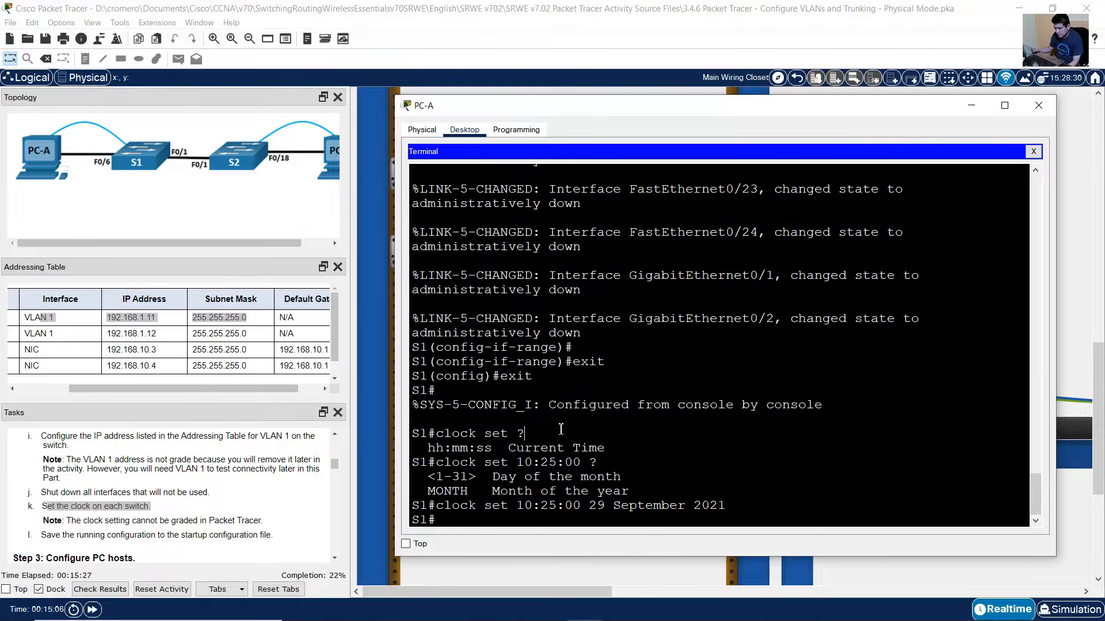
# - Save S1's running-config to startup-config and return to the lab view
pyautogui.click(170, 510)
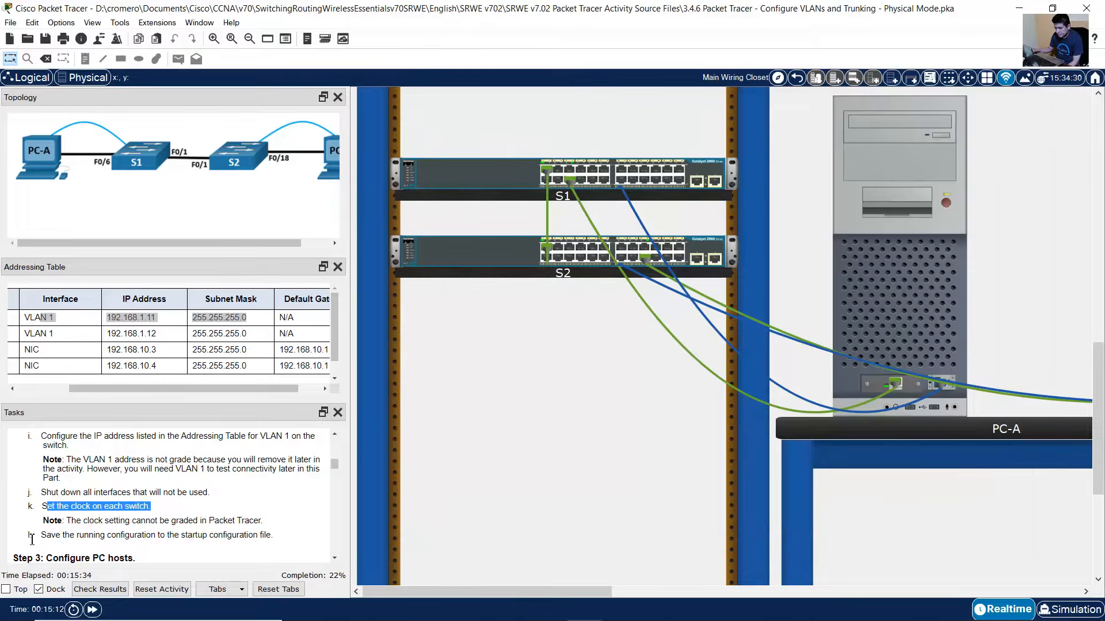
pyautogui.moveTo(38, 535); pyautogui.dragTo(262, 534)
pyautogui.click(892, 305)
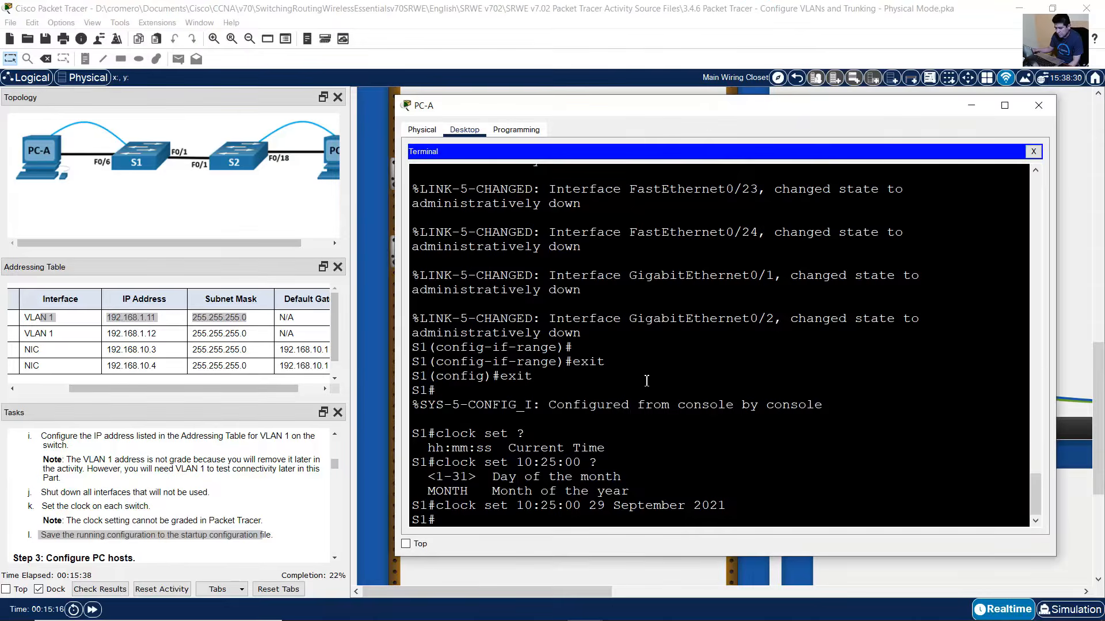
pyautogui.write('copy runn')
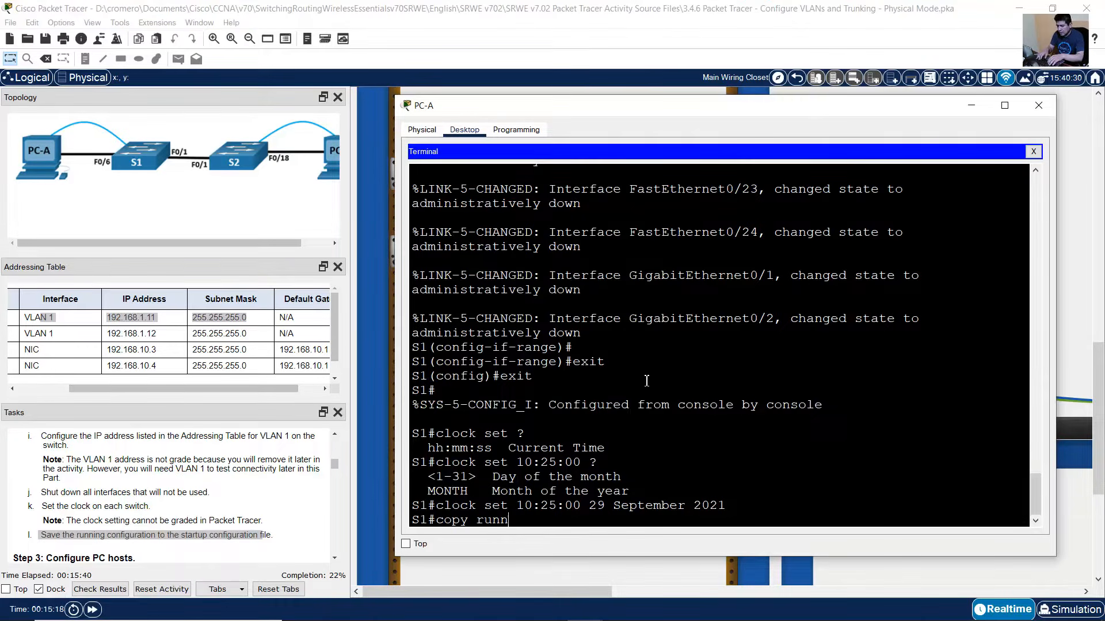
pyautogui.write('ing-config s')
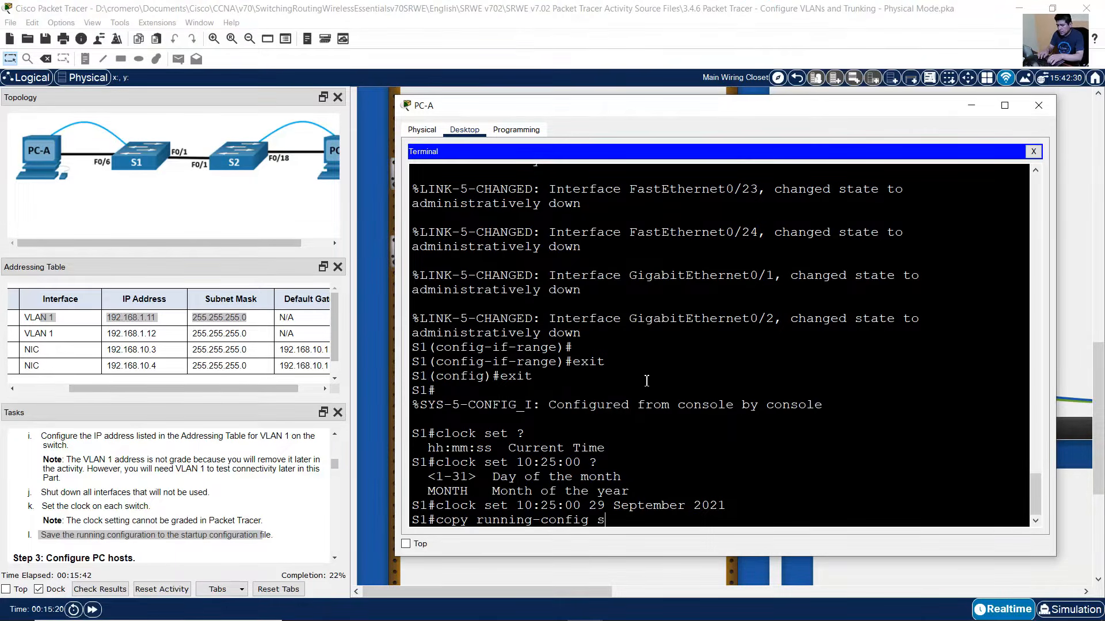
pyautogui.write('tartup-config')
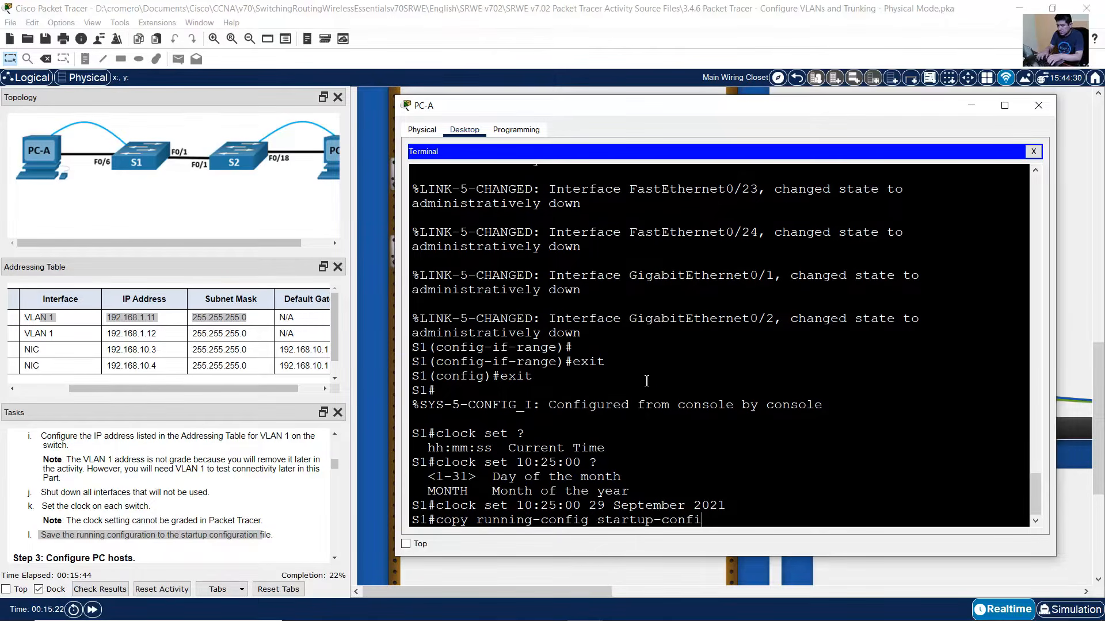
pyautogui.press('Return')
pyautogui.press('Return')
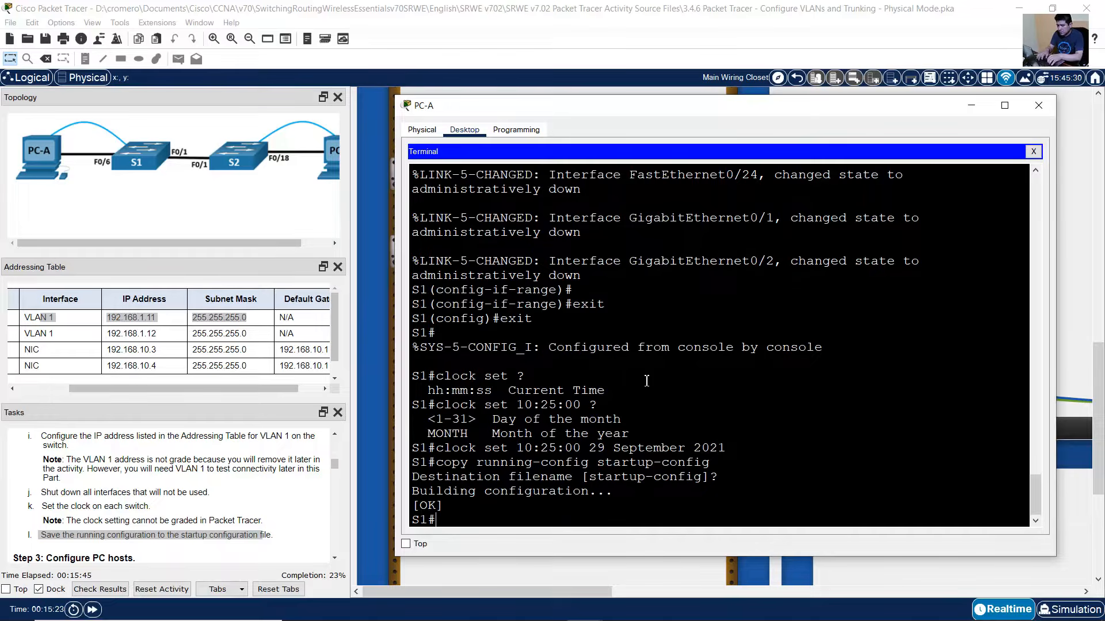
pyautogui.click(219, 511)
pyautogui.scroll(-2, 220, 512)
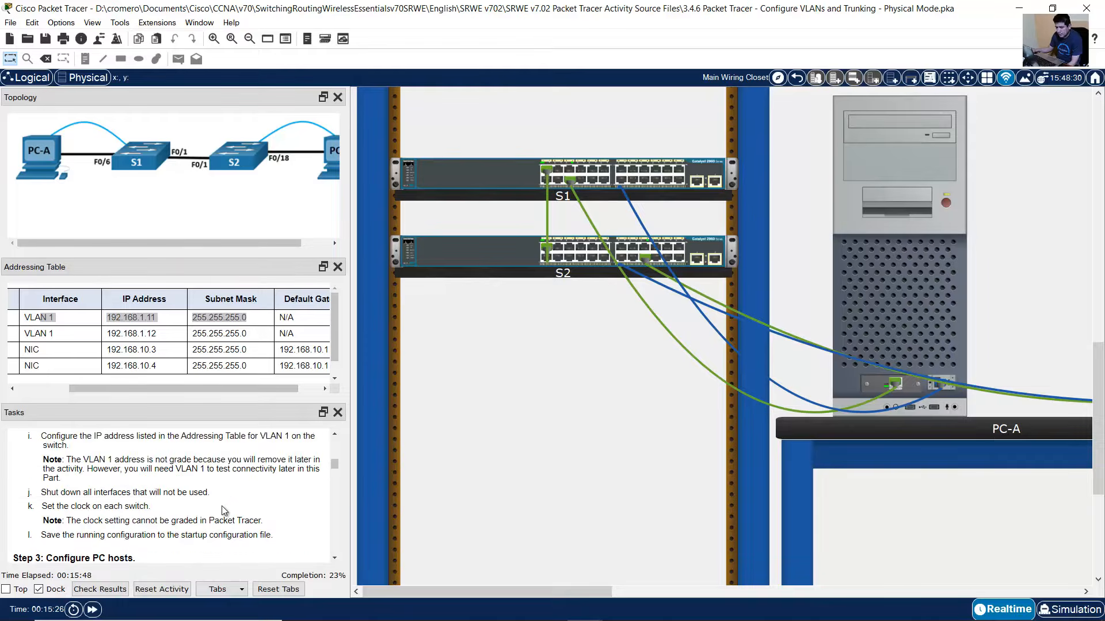
# - Scroll the lab instructions and highlight the Step 2 switch settings heading
pyautogui.scroll(-1, 226, 522)
pyautogui.scroll(5, 226, 524)
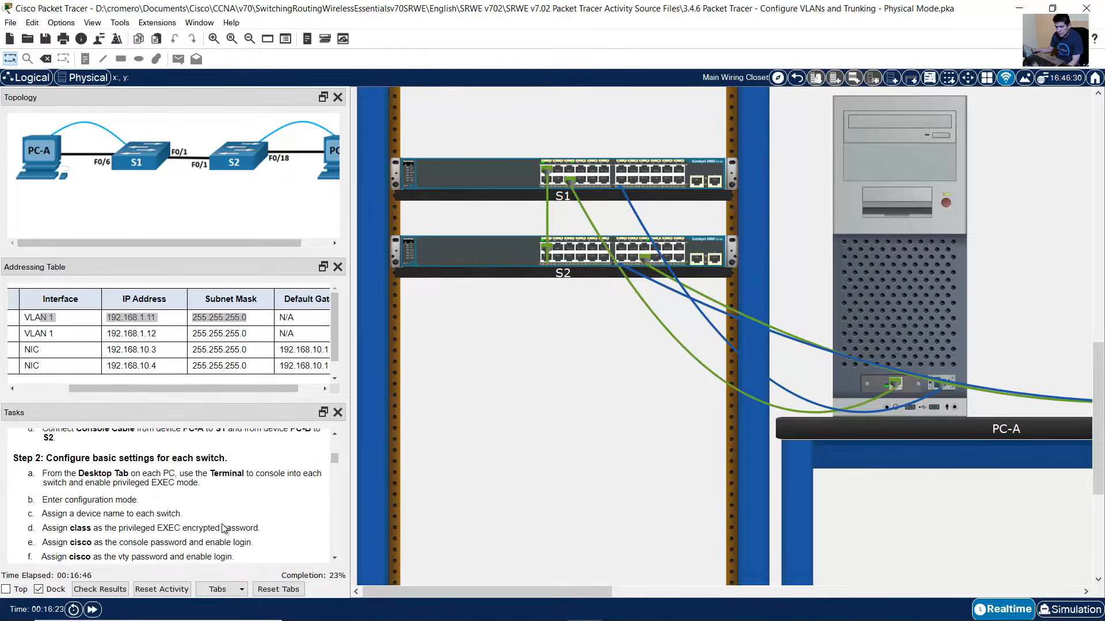
pyautogui.scroll(-1, 225, 529)
pyautogui.scroll(1, 225, 528)
pyautogui.scroll(-1, 224, 528)
pyautogui.moveTo(16, 460); pyautogui.dragTo(229, 459)
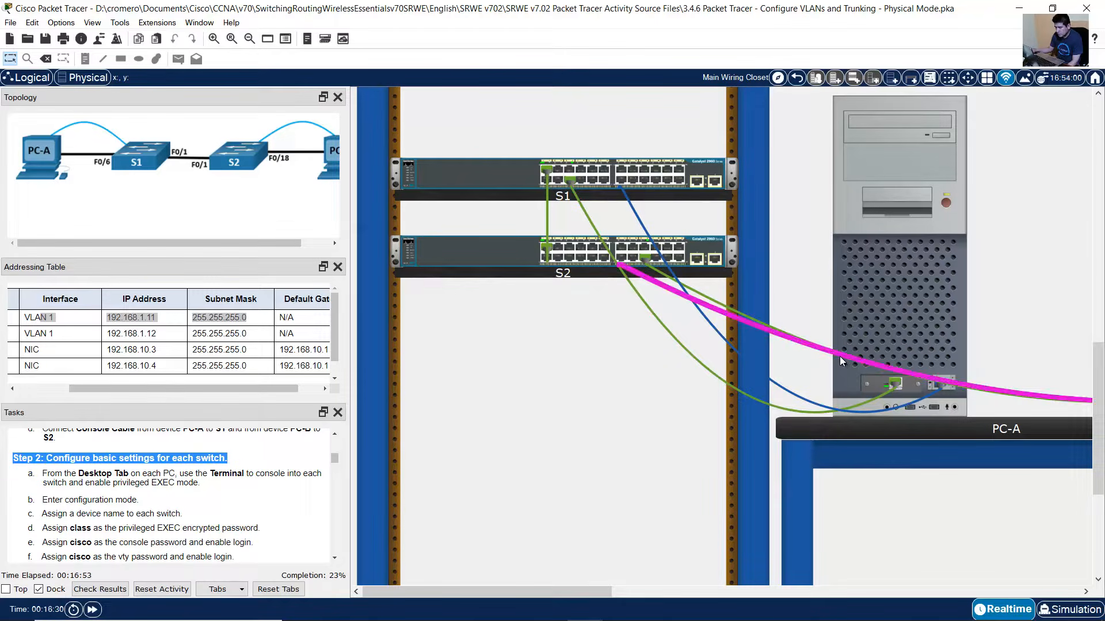
pyautogui.moveTo(837, 362)
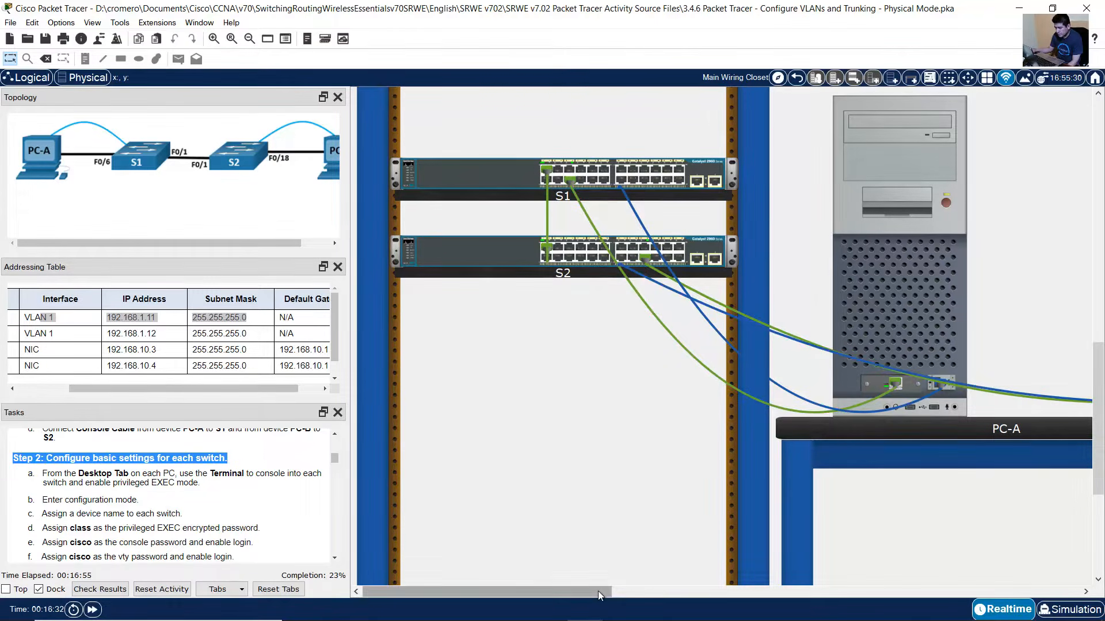
pyautogui.moveTo(598, 592); pyautogui.dragTo(662, 590)
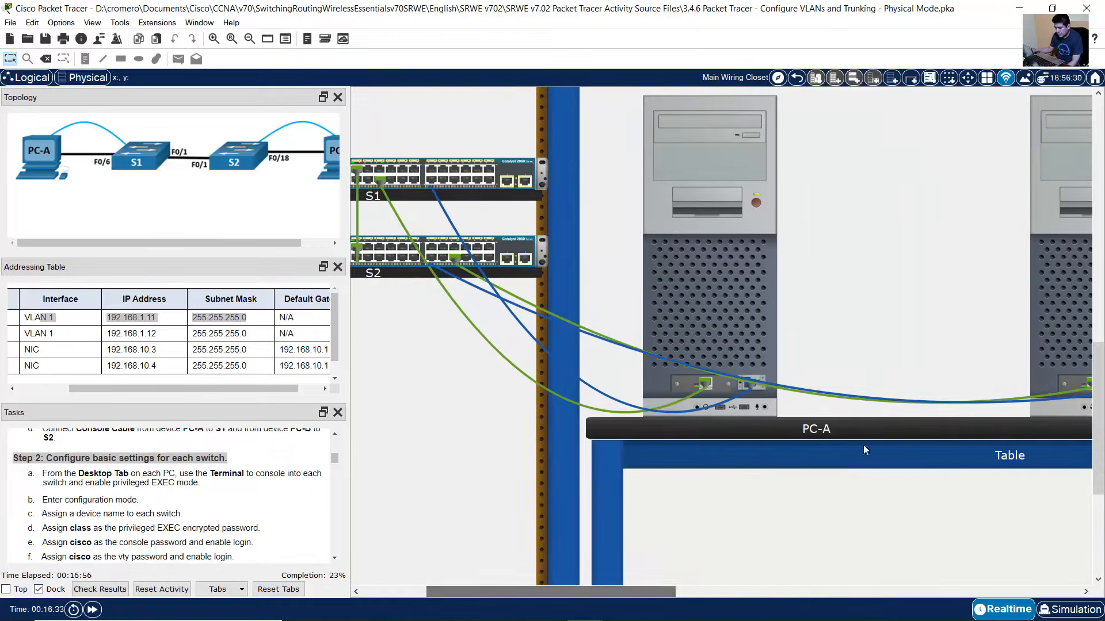
# - Open a Terminal console from PC-B with default settings, widen it, and wake the Switch> prompt
pyautogui.click(1076, 302)
pyautogui.click(421, 137)
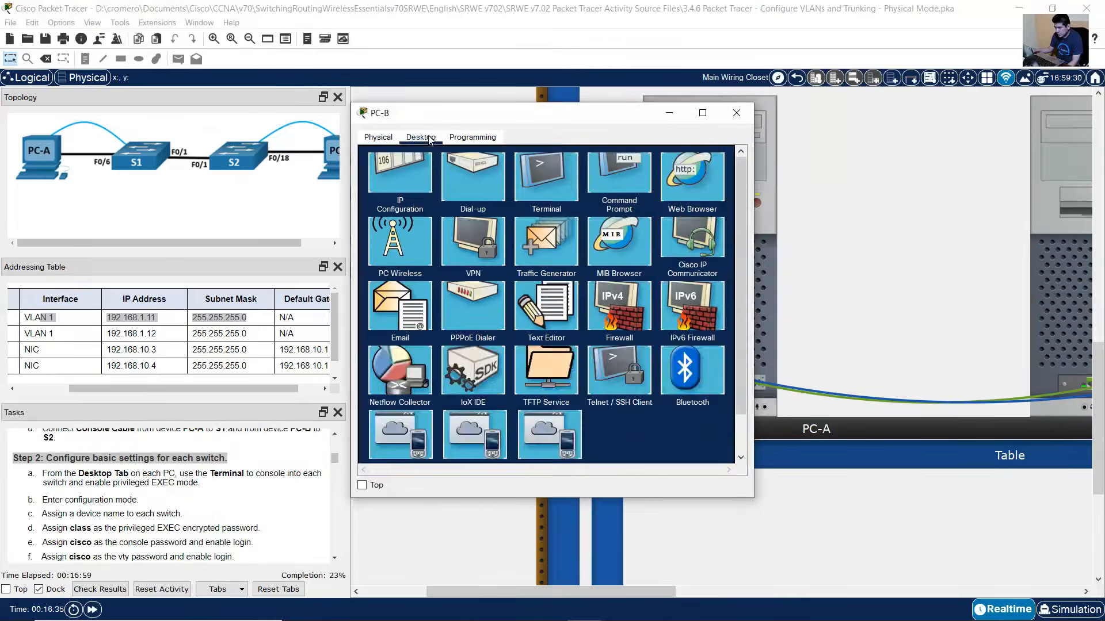
pyautogui.click(547, 176)
pyautogui.click(695, 274)
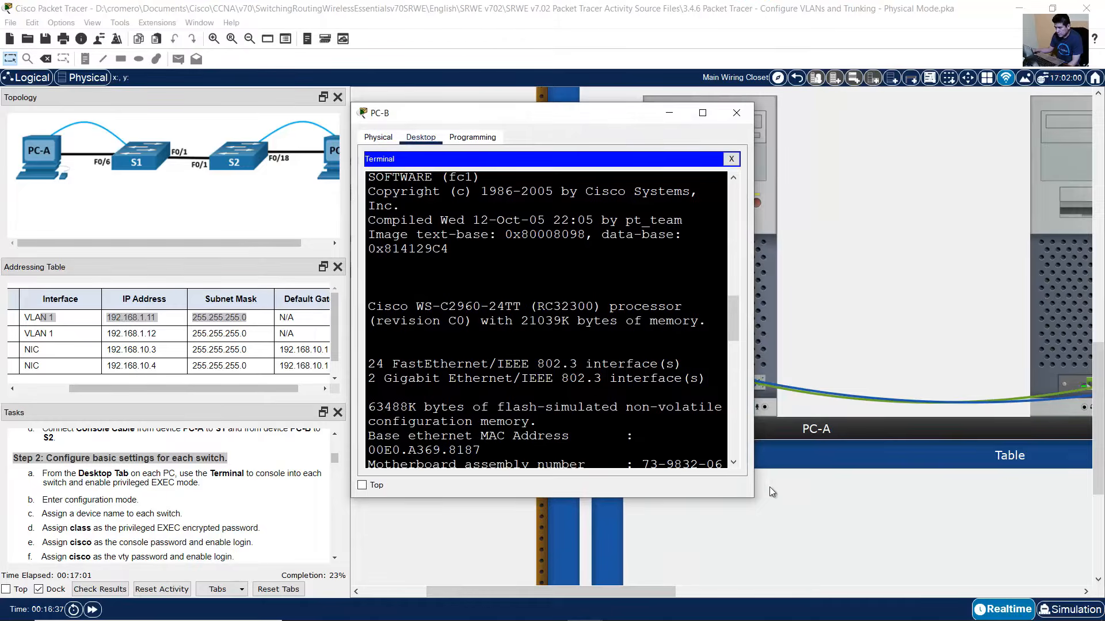
pyautogui.moveTo(753, 499); pyautogui.dragTo(1004, 559)
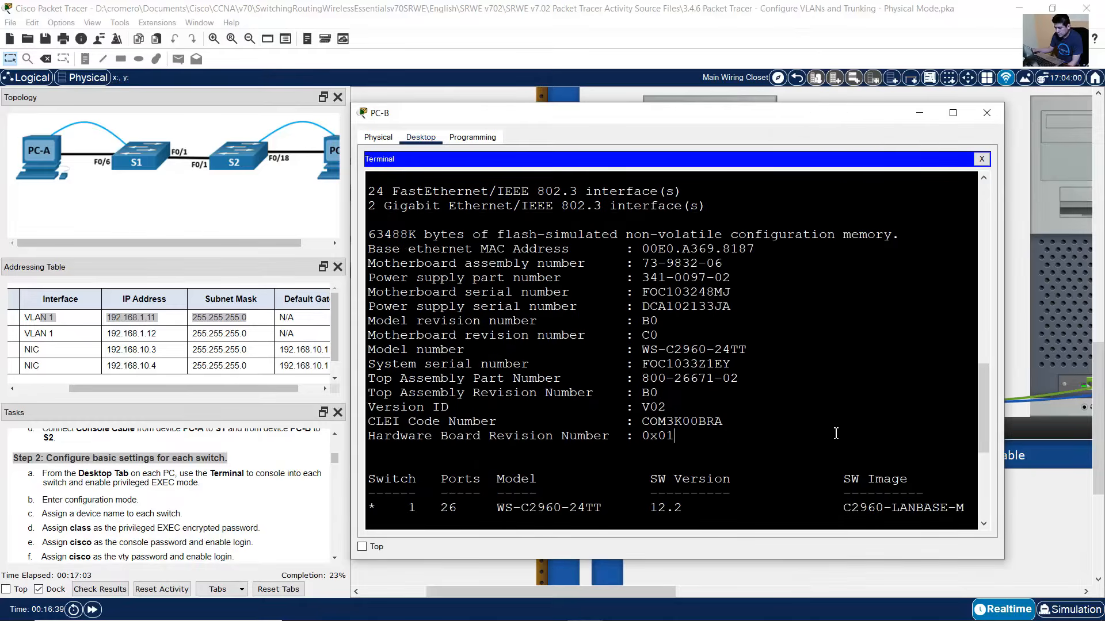
pyautogui.press('Return')
pyautogui.click(236, 481)
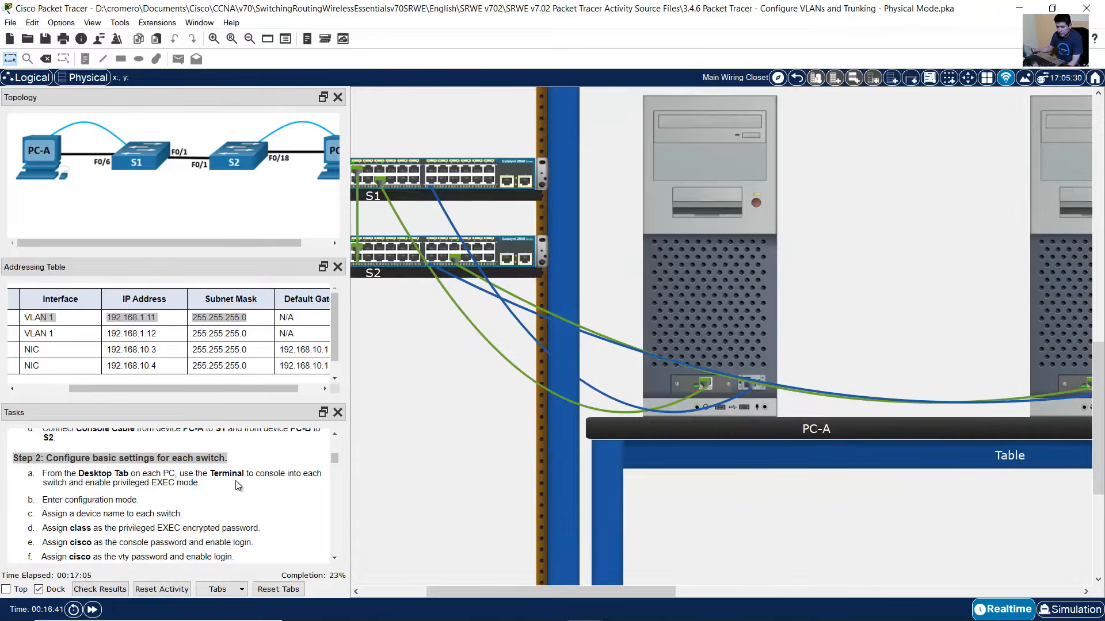
# - Scroll through the task list and highlight the text from task a to Step 3
pyautogui.scroll(-1, 211, 485)
pyautogui.scroll(-1, 210, 484)
pyautogui.scroll(1, 211, 485)
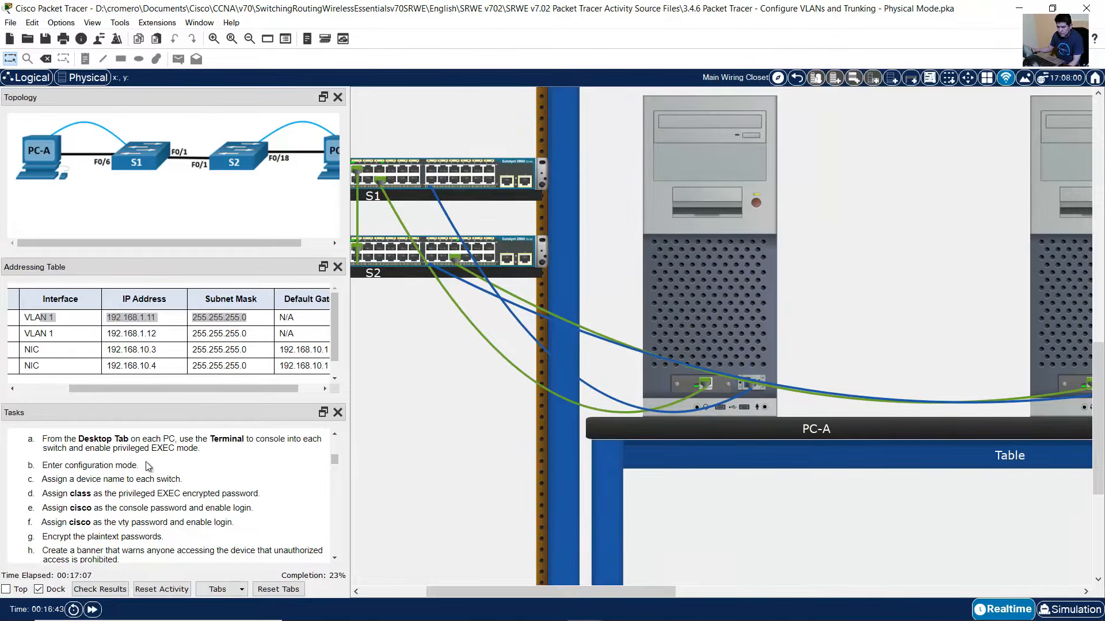
pyautogui.moveTo(73, 443); pyautogui.dragTo(229, 494)
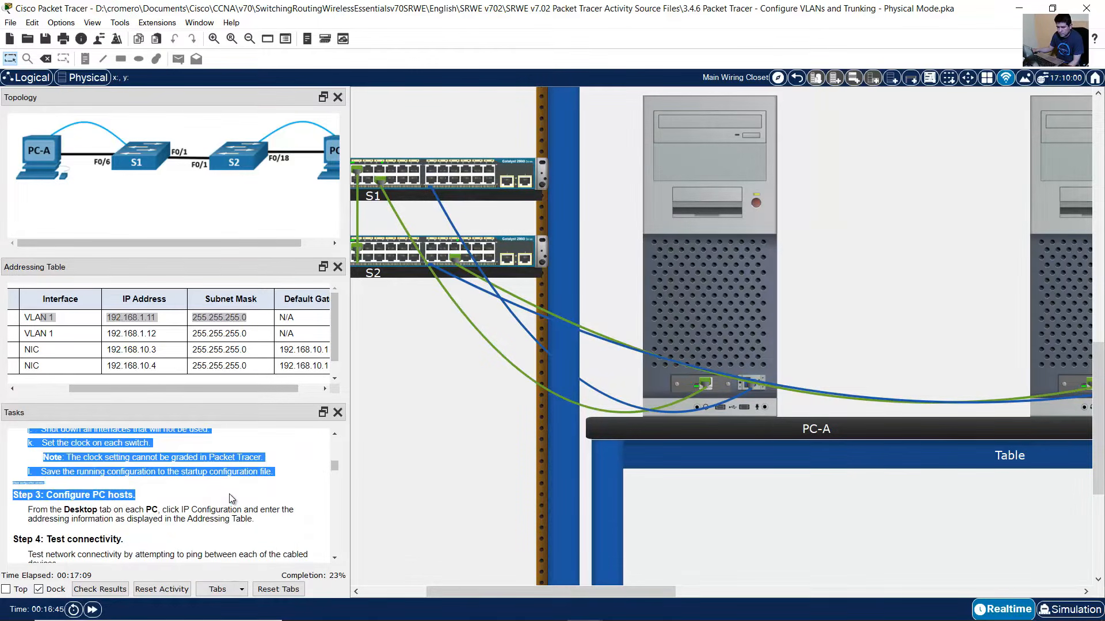
pyautogui.scroll(3, 229, 493)
pyautogui.scroll(2, 229, 493)
# - Enter privileged EXEC mode on the switch with enable
pyautogui.click(89, 454)
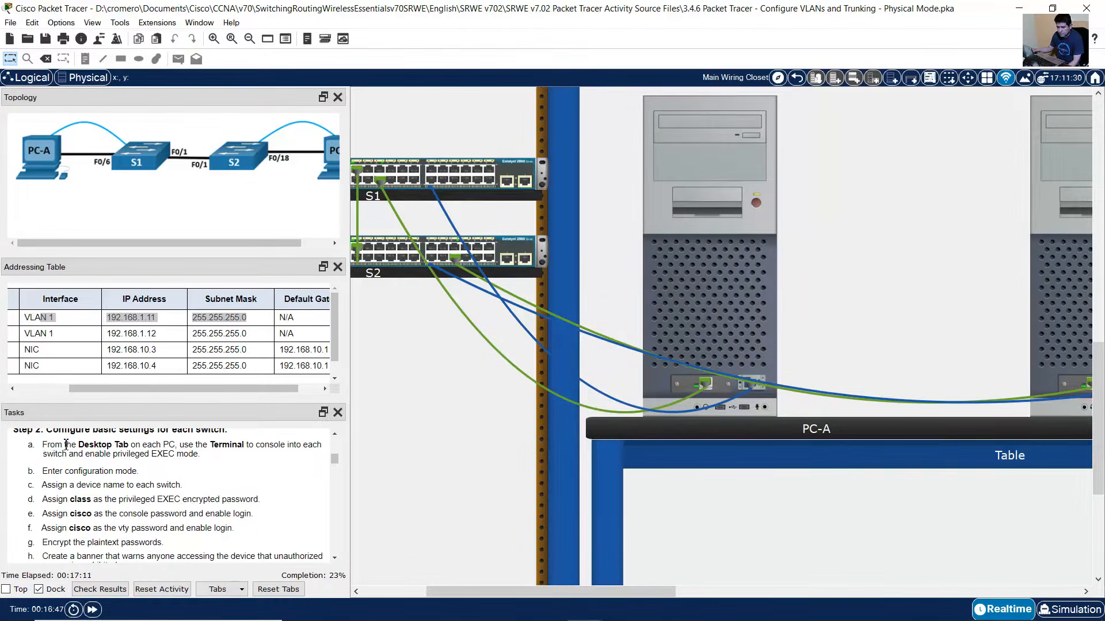
pyautogui.moveTo(62, 445); pyautogui.dragTo(229, 461)
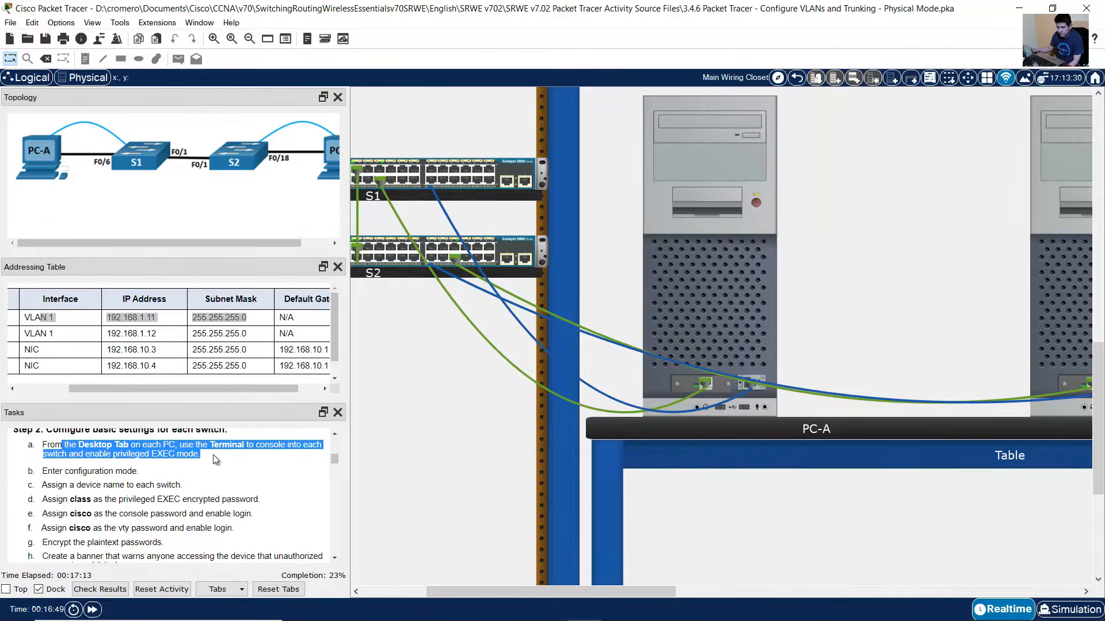
pyautogui.click(1041, 319)
pyautogui.write('enable')
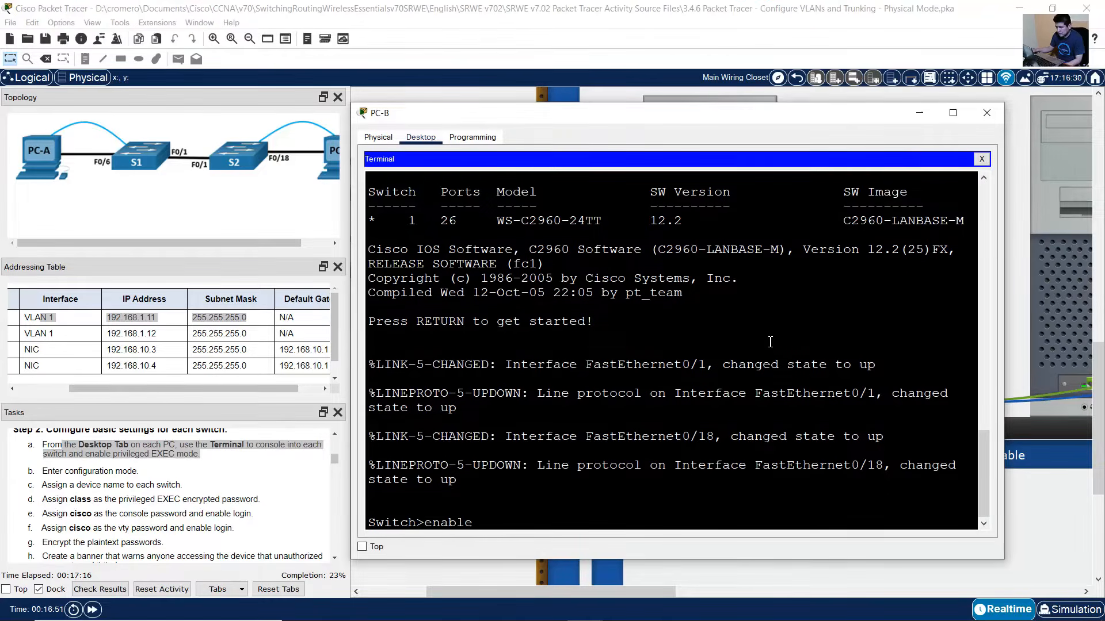
pyautogui.press('Return')
# - Enter global configuration mode with conf term
pyautogui.click(33, 470)
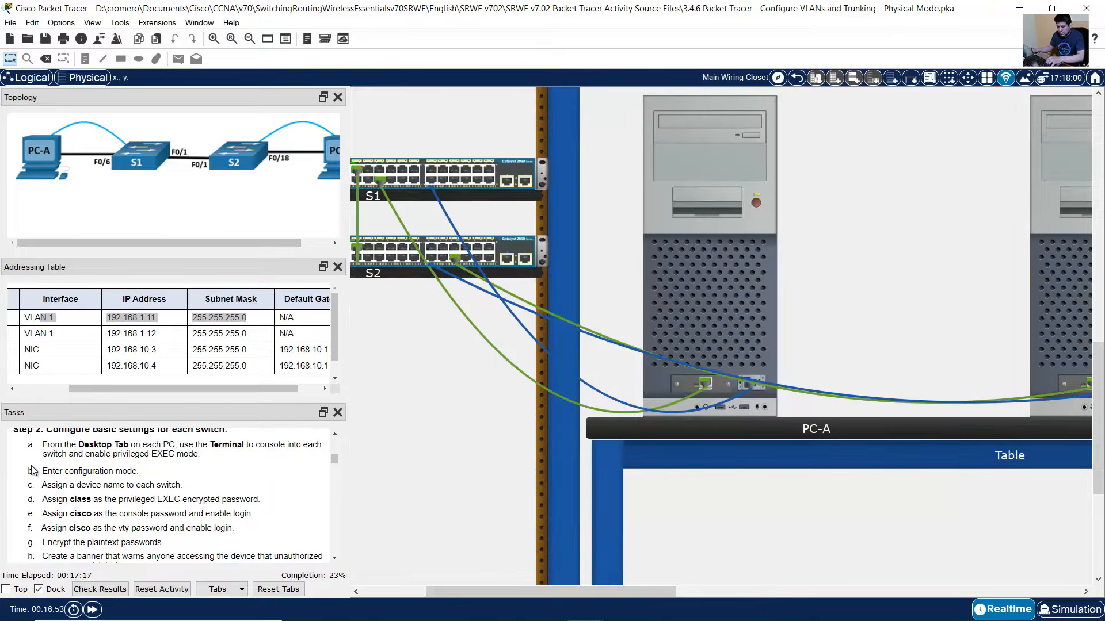
pyautogui.moveTo(65, 472); pyautogui.dragTo(140, 472)
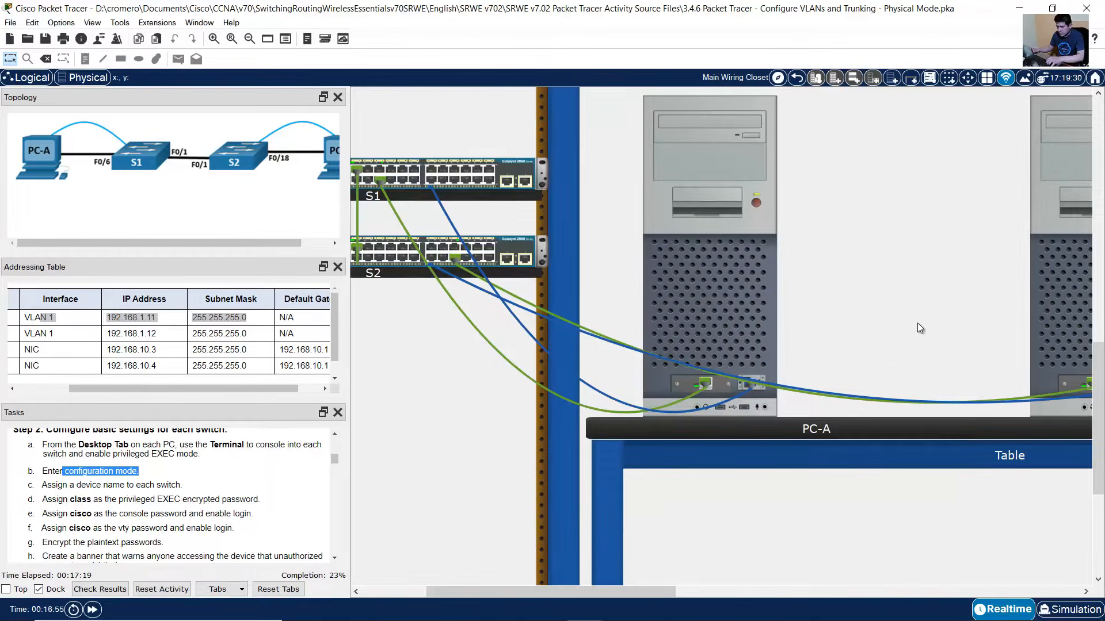
pyautogui.click(1068, 309)
pyautogui.write('conf term')
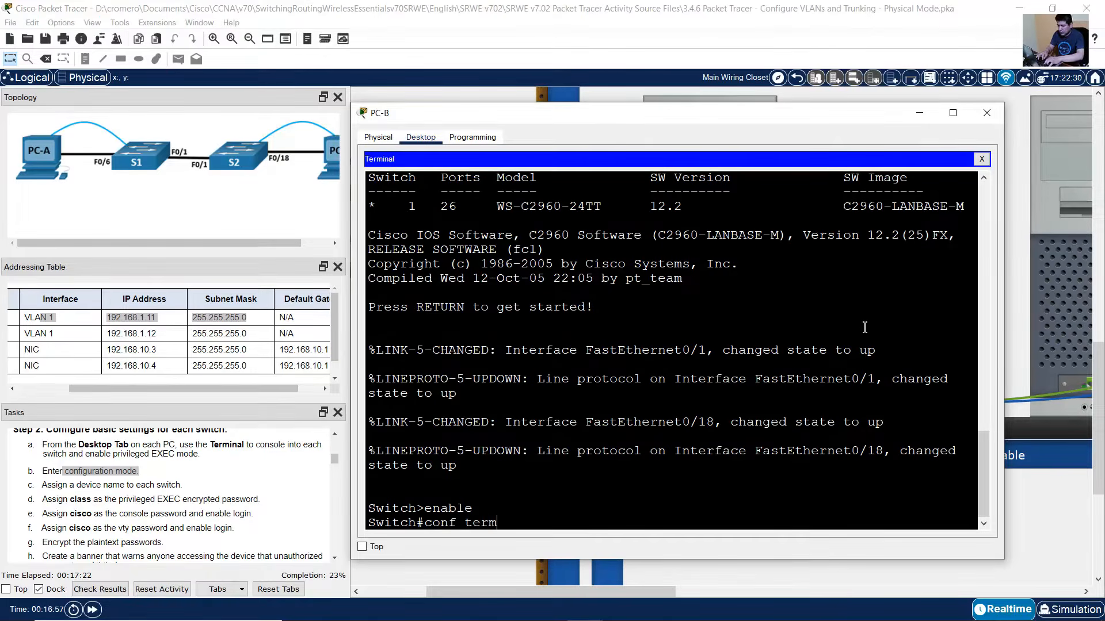
pyautogui.press('Return')
# - Set the switch hostname to S2
pyautogui.click(155, 458)
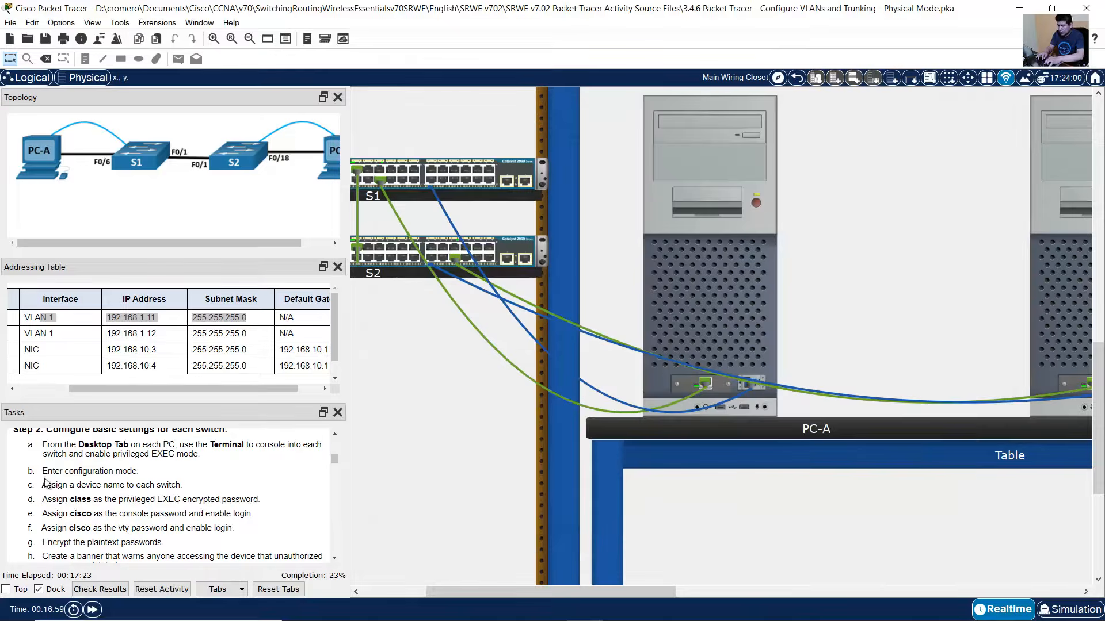
pyautogui.moveTo(76, 486); pyautogui.dragTo(180, 485)
pyautogui.hotkey('alt', 'Tab')
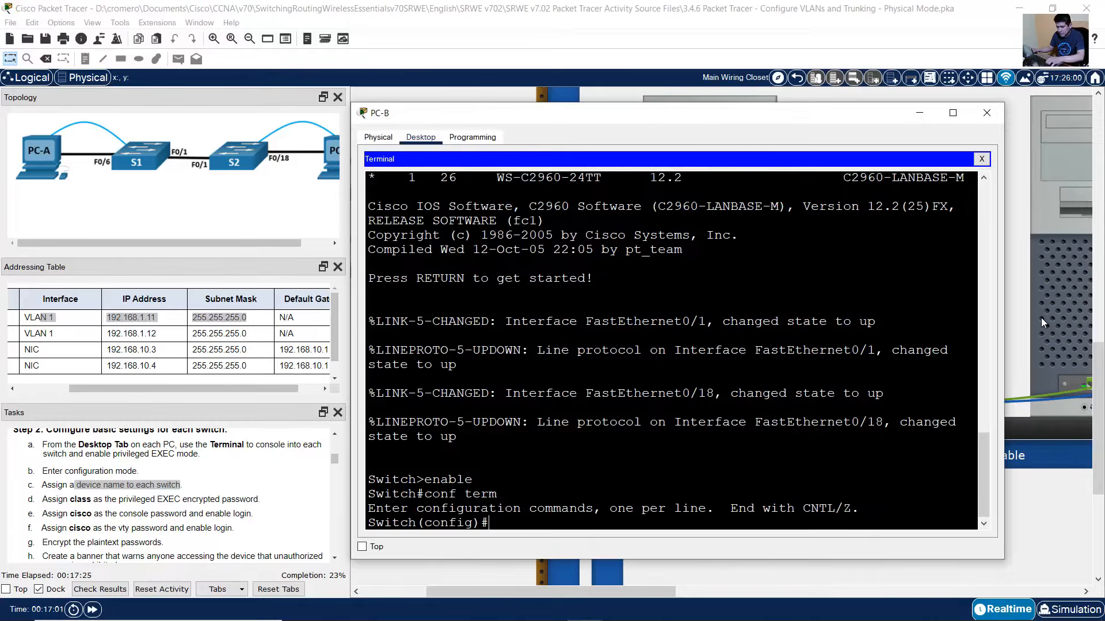
pyautogui.write('hostname S2')
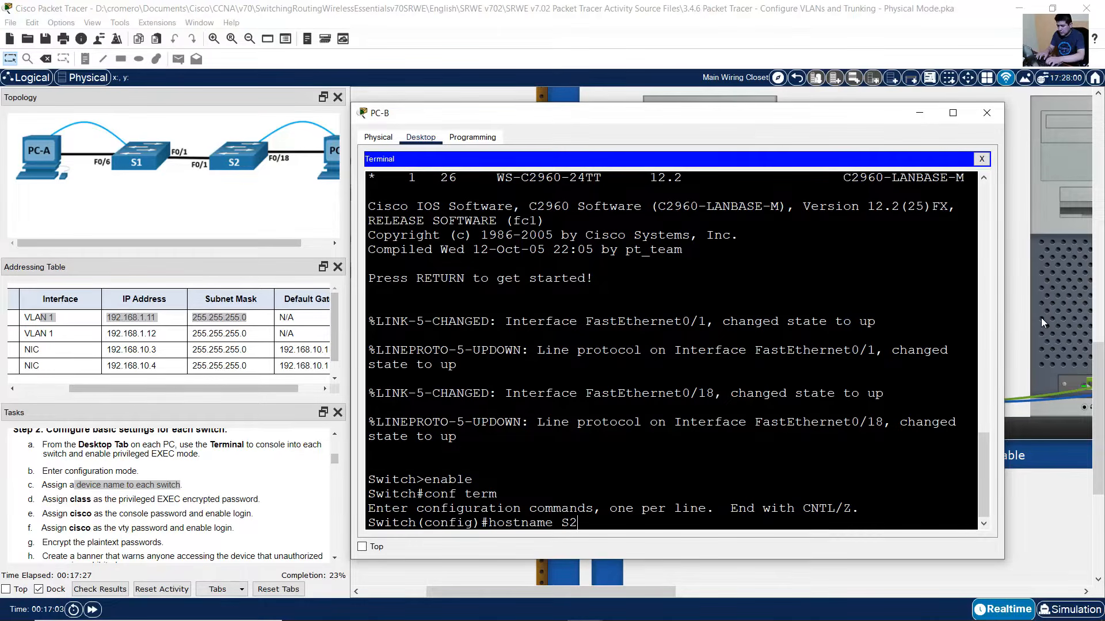
pyautogui.press('Return')
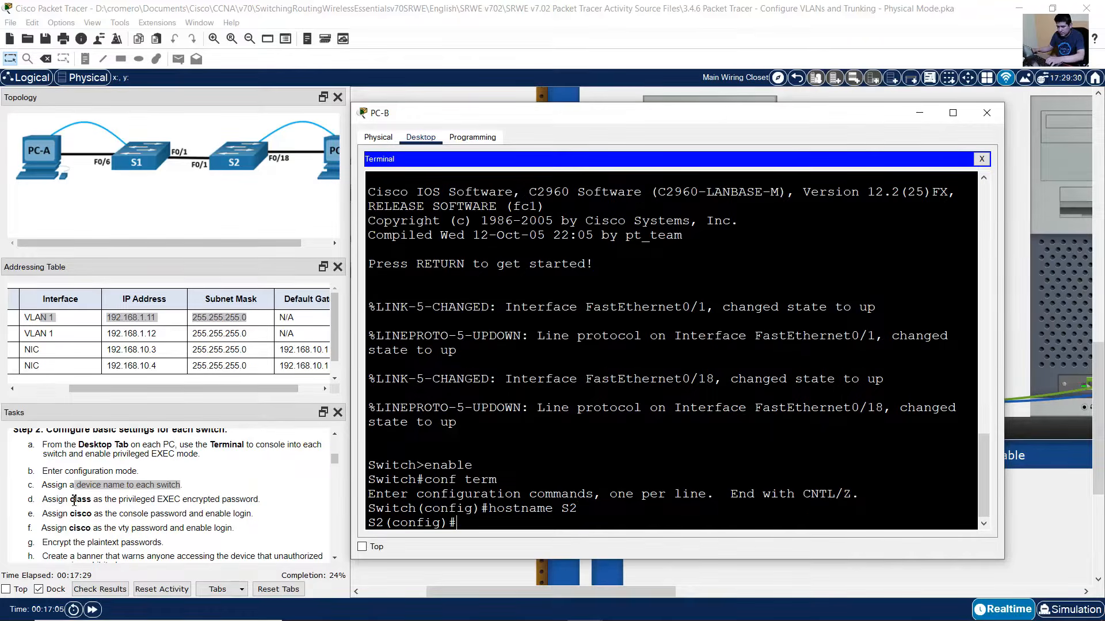
pyautogui.moveTo(70, 499); pyautogui.dragTo(182, 497)
pyautogui.hotkey('alt', 'Tab')
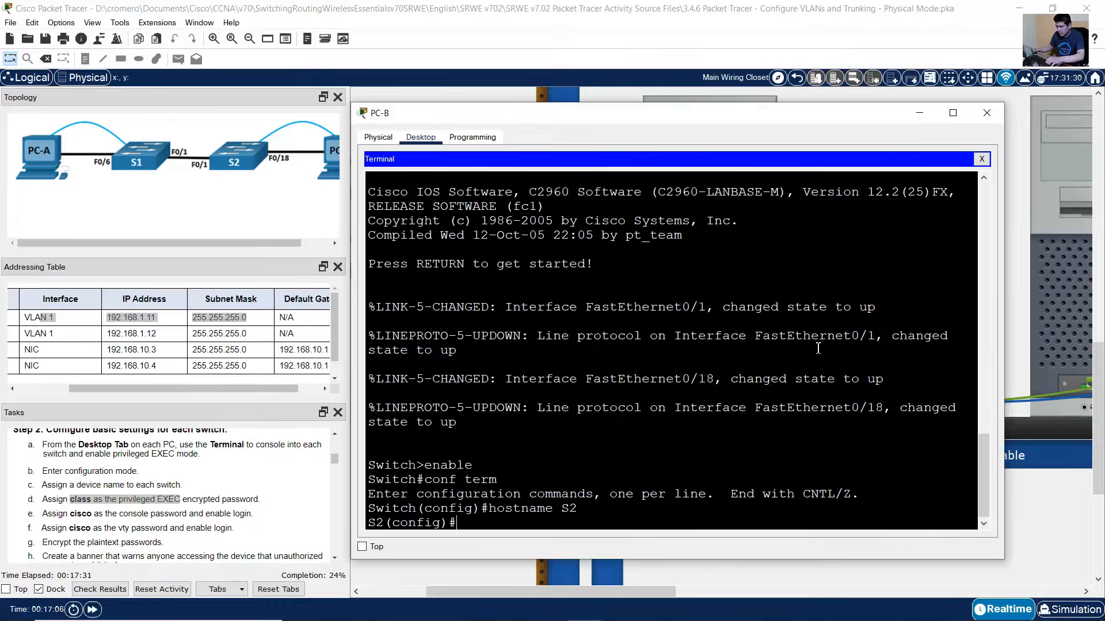
pyautogui.write('enable secret class')
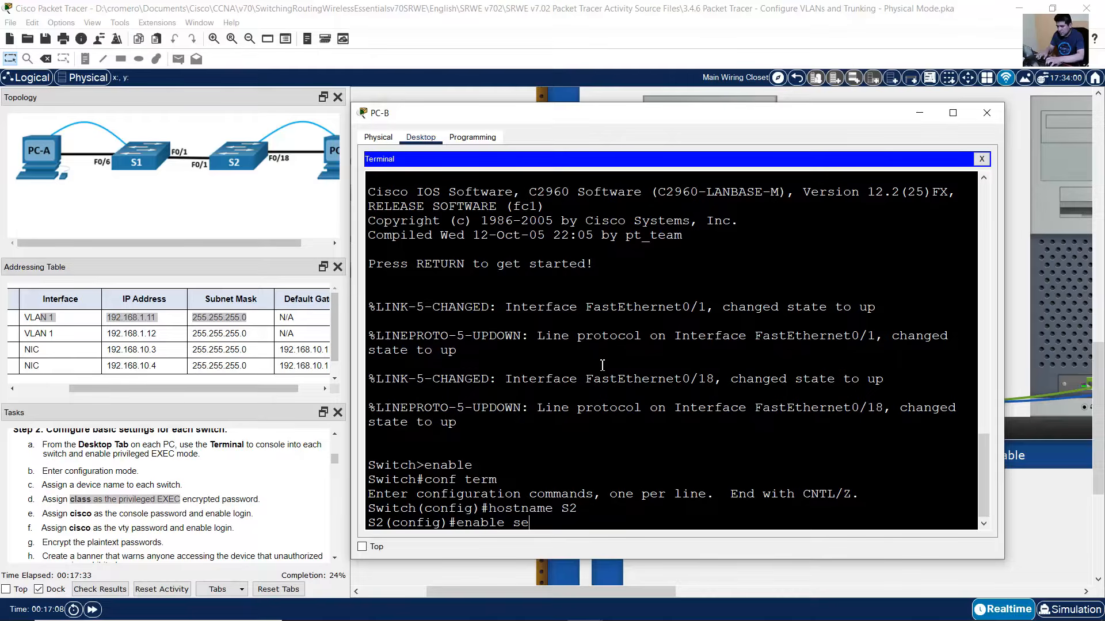
pyautogui.press('Return')
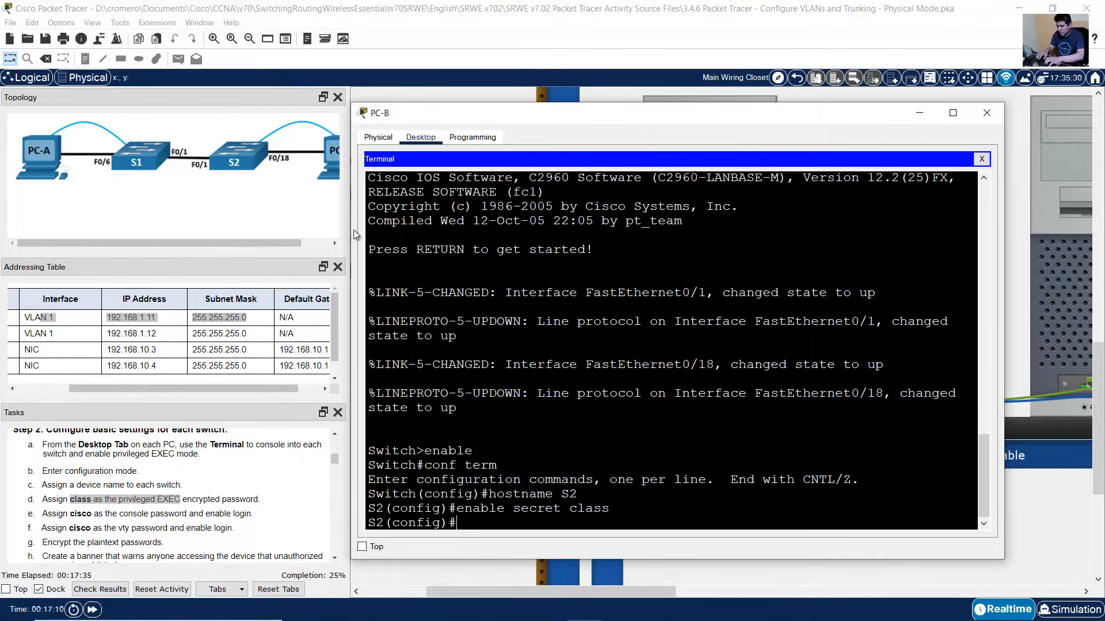
pyautogui.moveTo(75, 514); pyautogui.dragTo(187, 514)
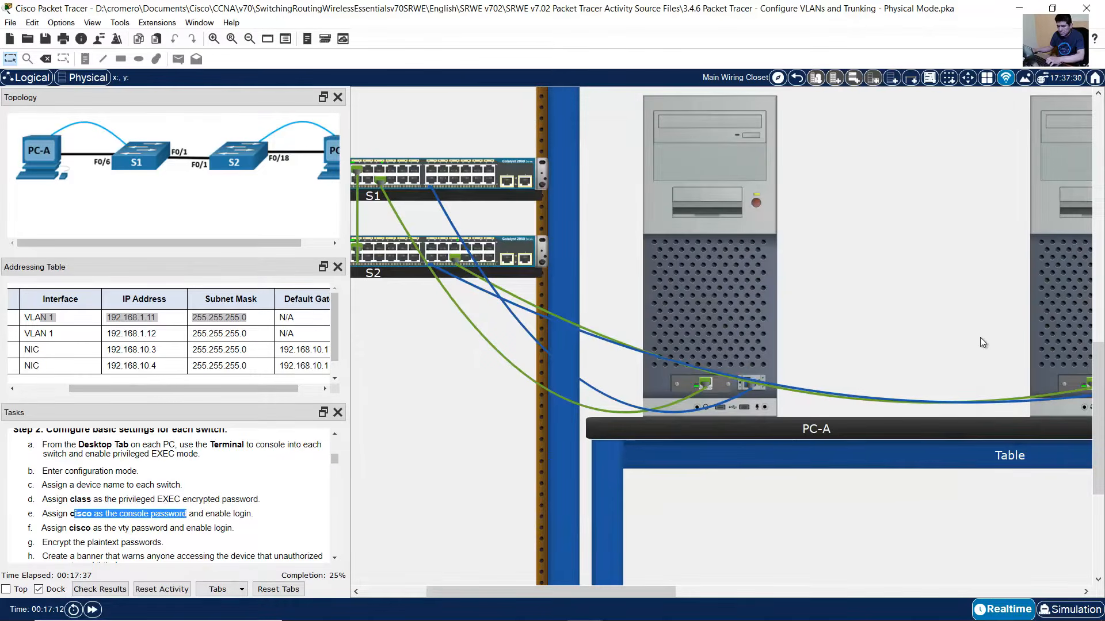
pyautogui.hotkey('alt', 'Tab')
pyautogui.write('l')
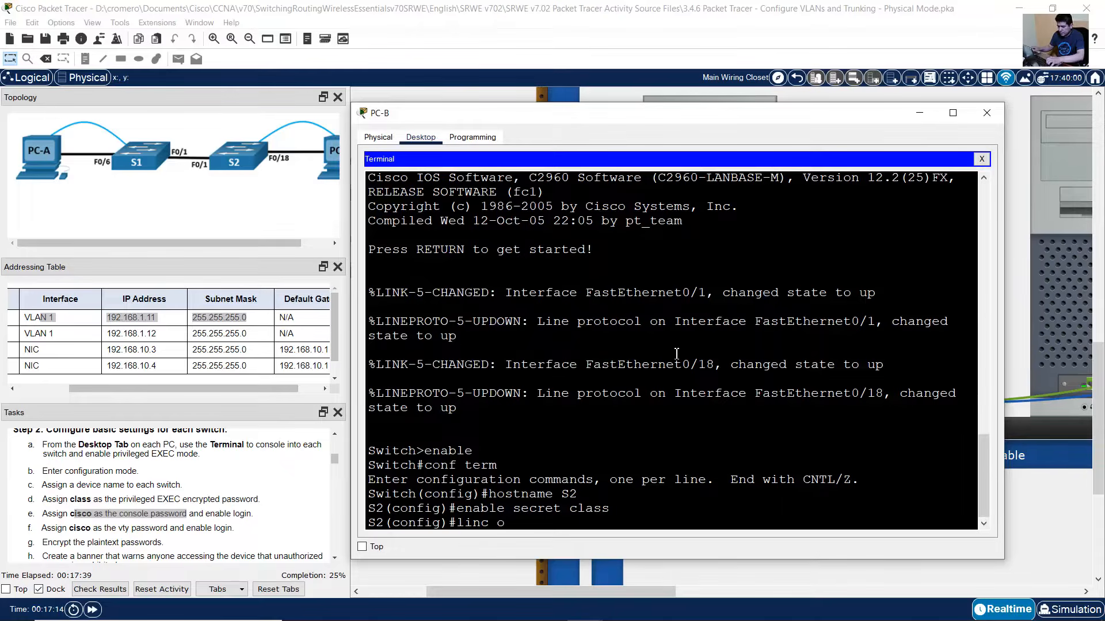
pyautogui.write('ine console 0')
pyautogui.press('Return')
pyautogui.write('password cisco')
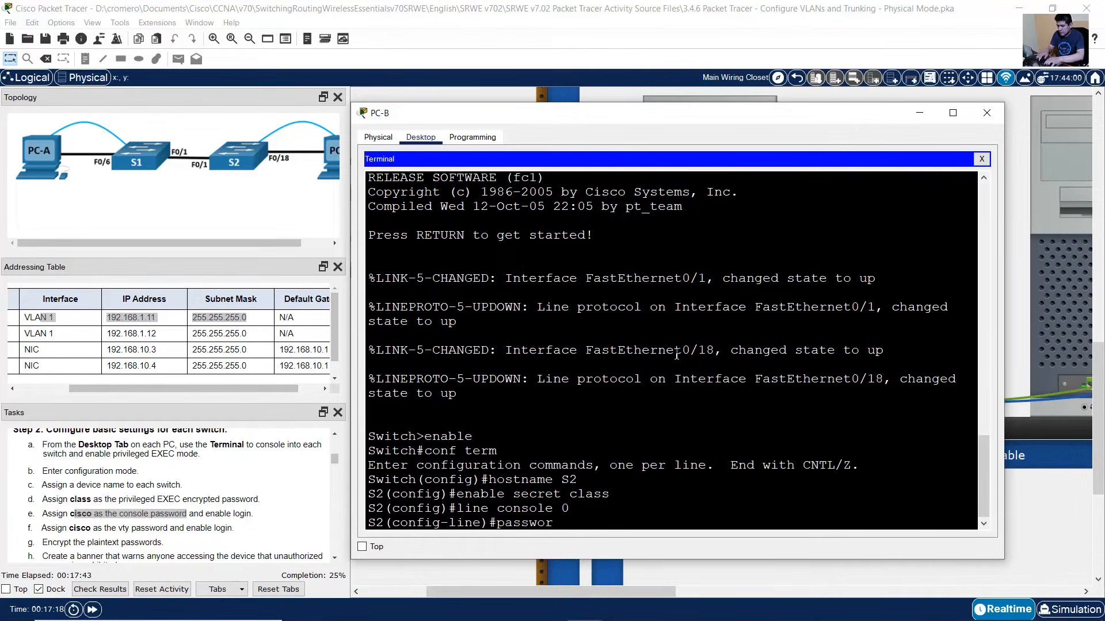
pyautogui.press('Return')
pyautogui.write('login')
pyautogui.press('Return')
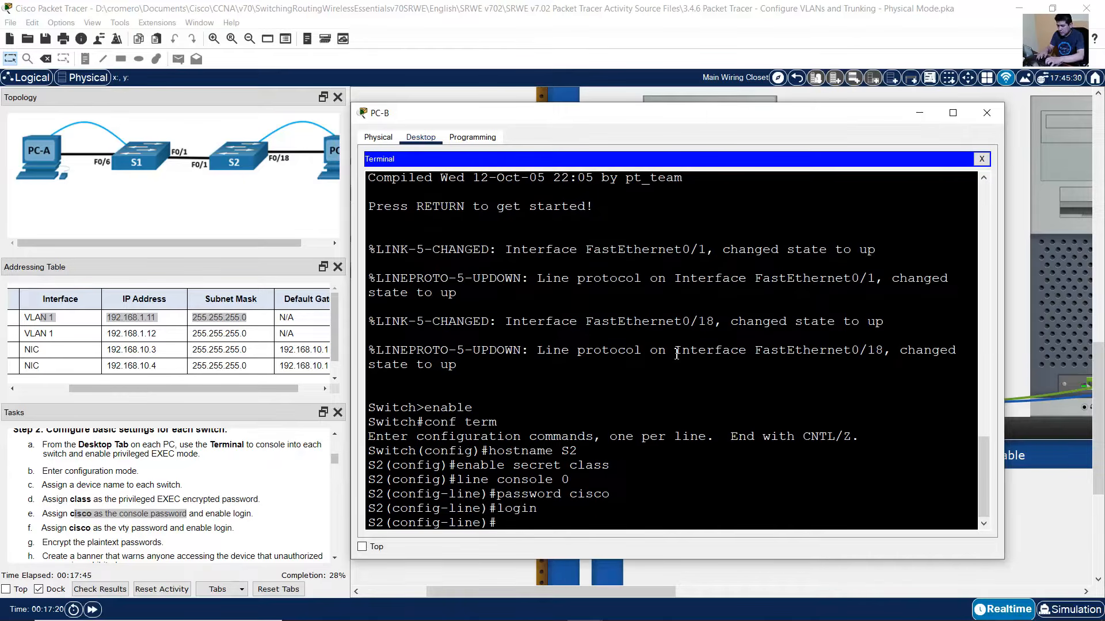
pyautogui.write('exit')
pyautogui.press('Return')
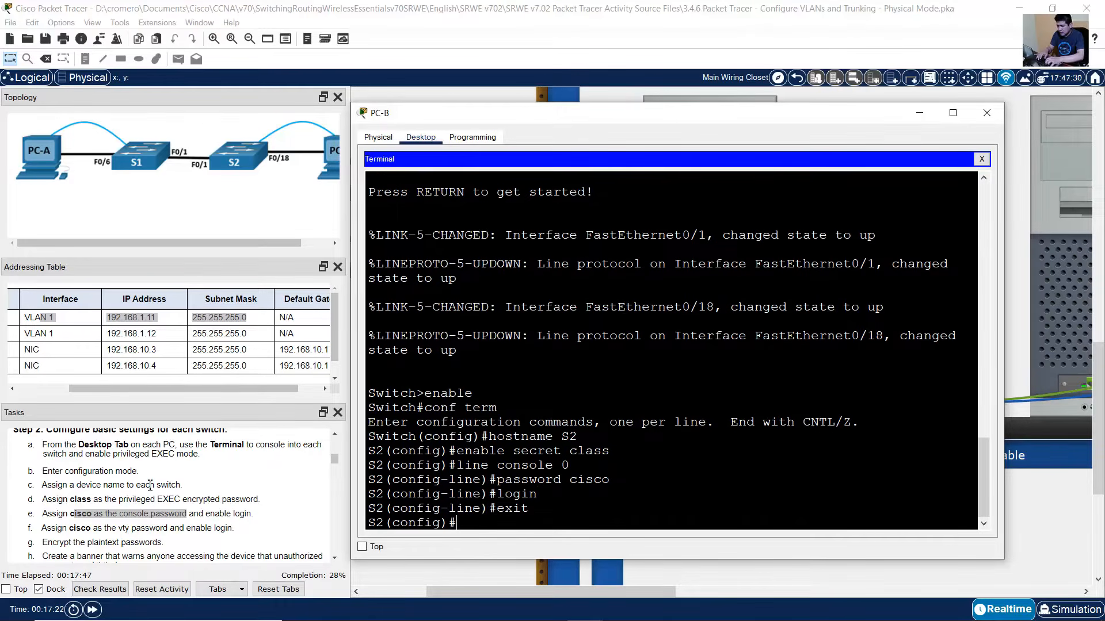
pyautogui.moveTo(76, 528); pyautogui.dragTo(196, 527)
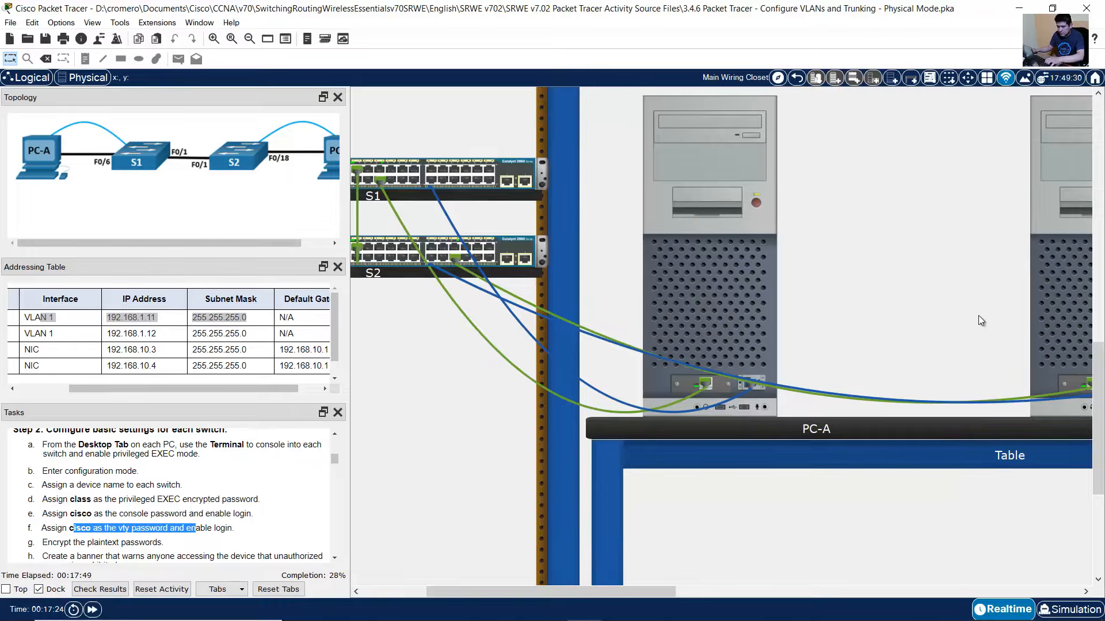
pyautogui.click(1046, 297)
pyautogui.write('lin')
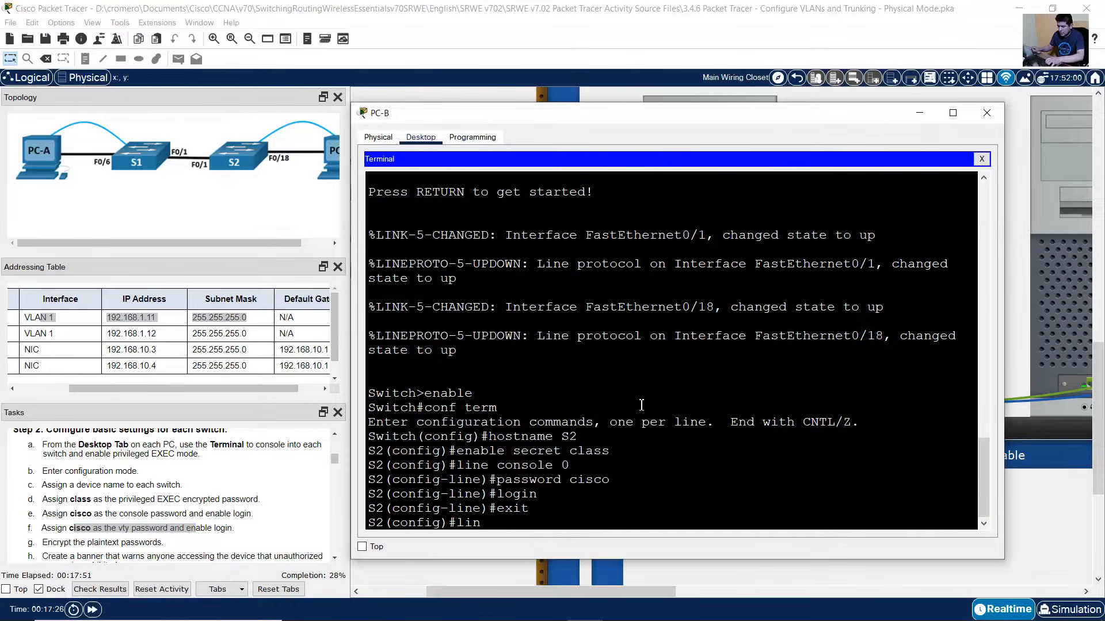
pyautogui.write('e vty 0 ')
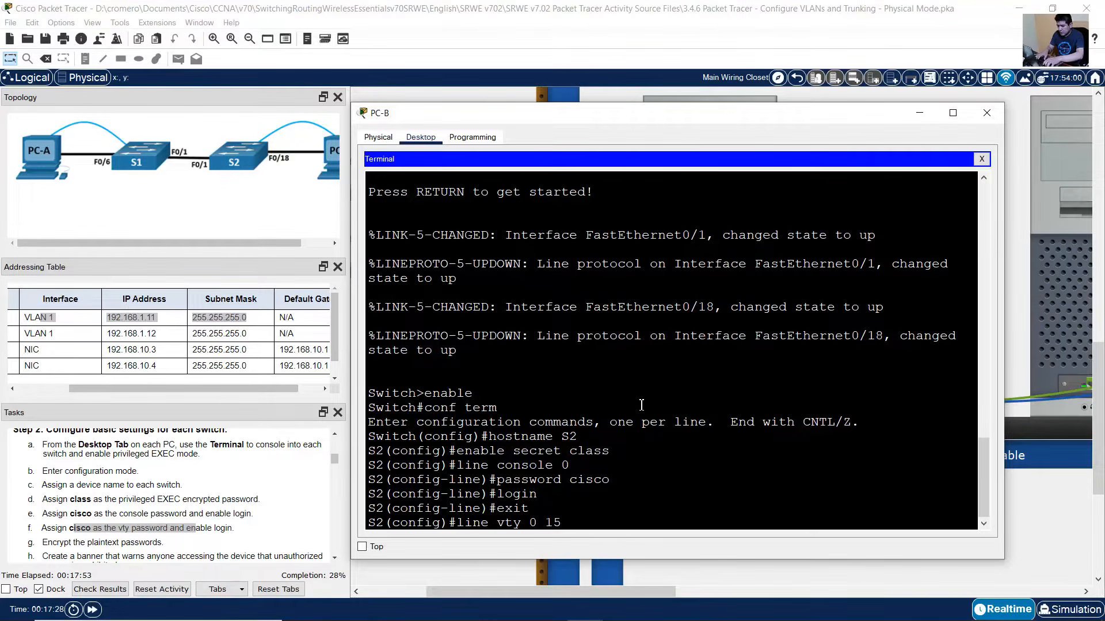
pyautogui.write('15')
pyautogui.press('Return')
pyautogui.press('Up')
pyautogui.press('Up')
pyautogui.press('Up')
pyautogui.press('Up')
pyautogui.press('Return')
pyautogui.press('Up')
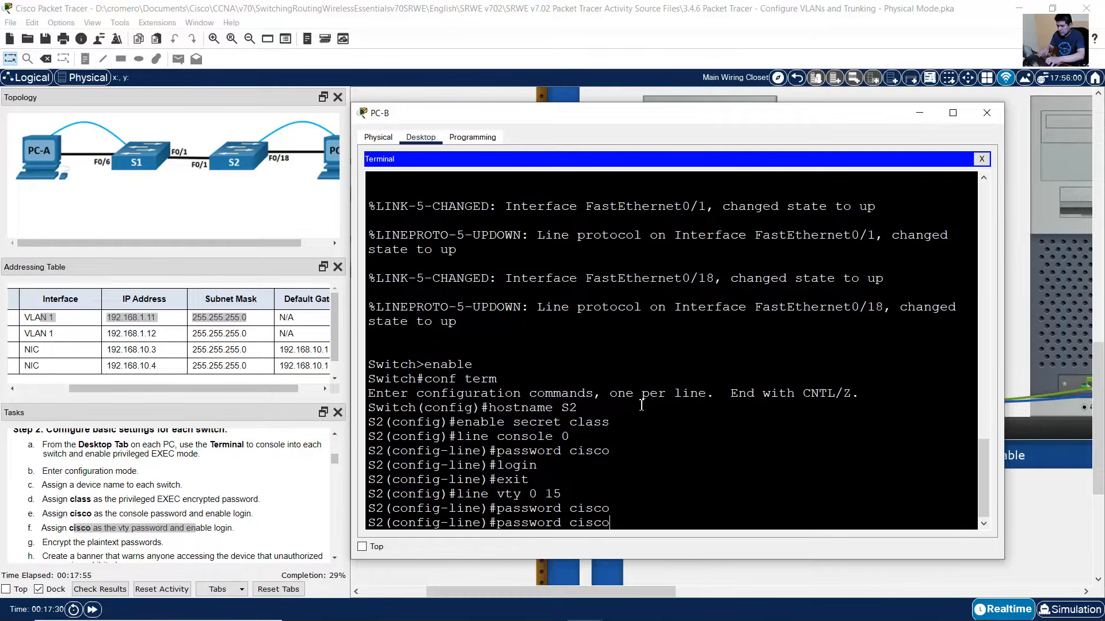
pyautogui.press('Up')
pyautogui.press('Up')
pyautogui.press('Up')
pyautogui.press('Return')
pyautogui.press('Up')
pyautogui.press('Up')
pyautogui.press('Up')
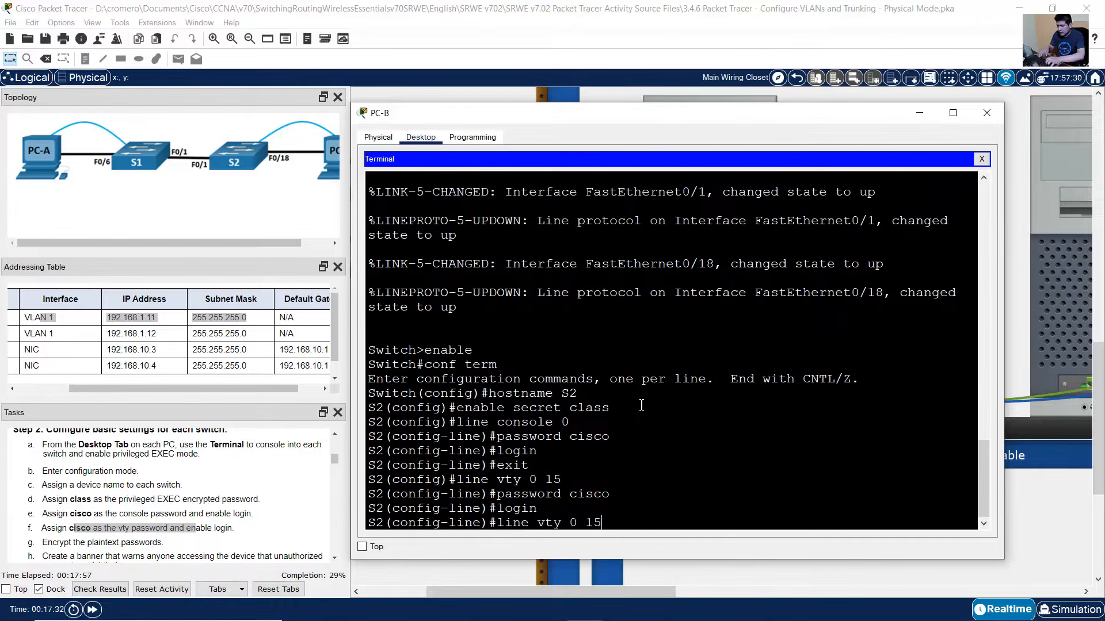
pyautogui.press('Up')
pyautogui.press('Return')
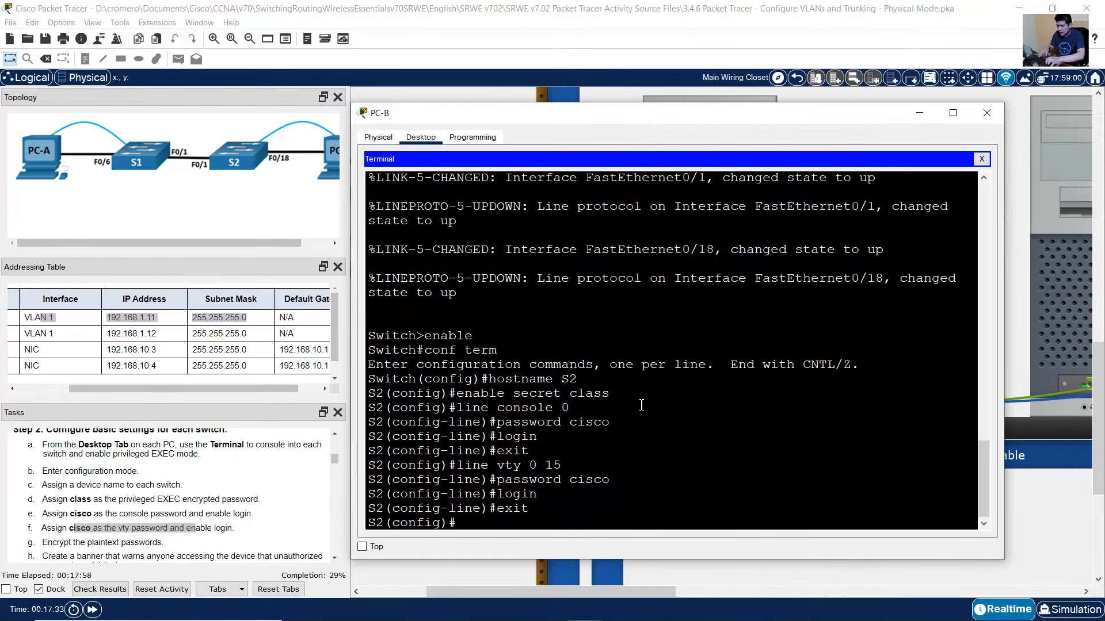
# - Encrypt S2's plaintext passwords with service password-encryption
pyautogui.click(33, 542)
pyautogui.scroll(-1, 34, 517)
pyautogui.moveTo(48, 508); pyautogui.dragTo(168, 509)
pyautogui.click(1058, 299)
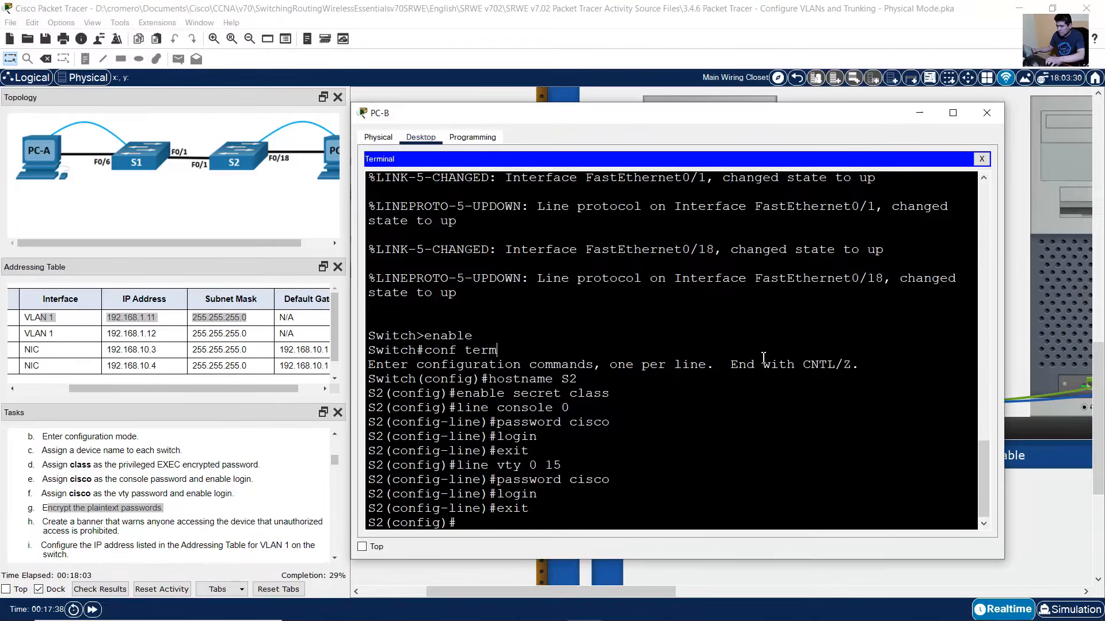
pyautogui.write('service passwo')
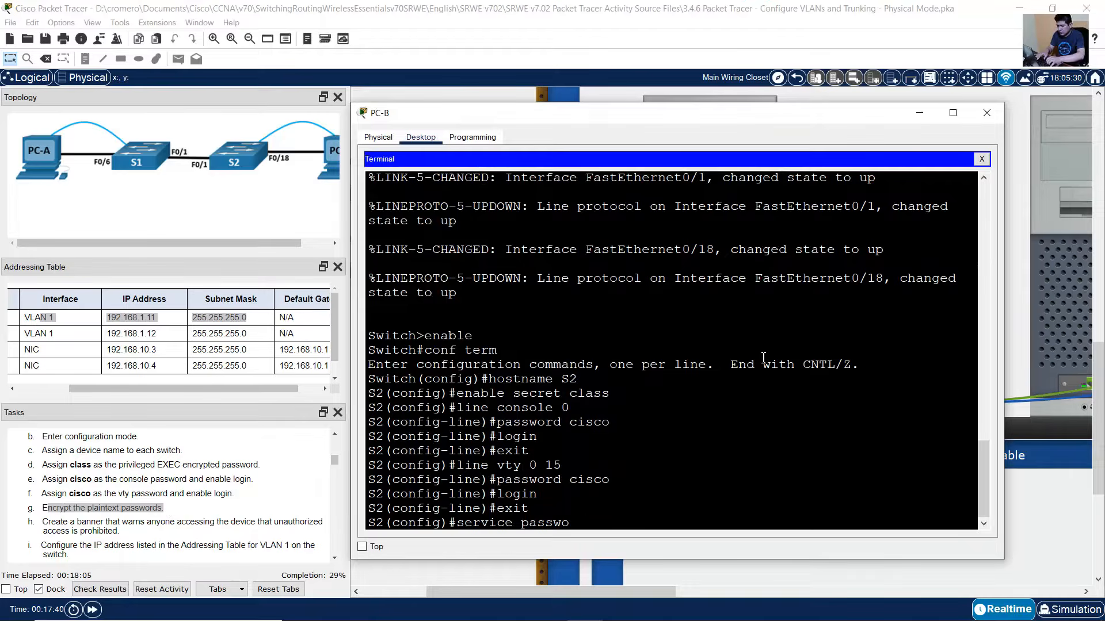
pyautogui.write('rd-encrypti')
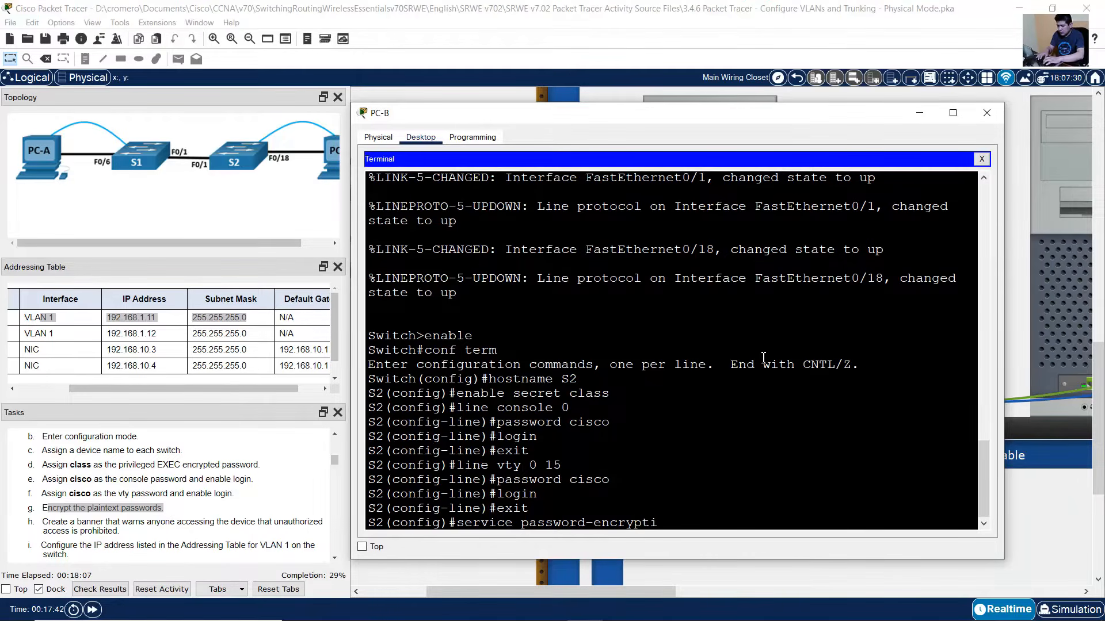
pyautogui.write('on')
pyautogui.press('Return')
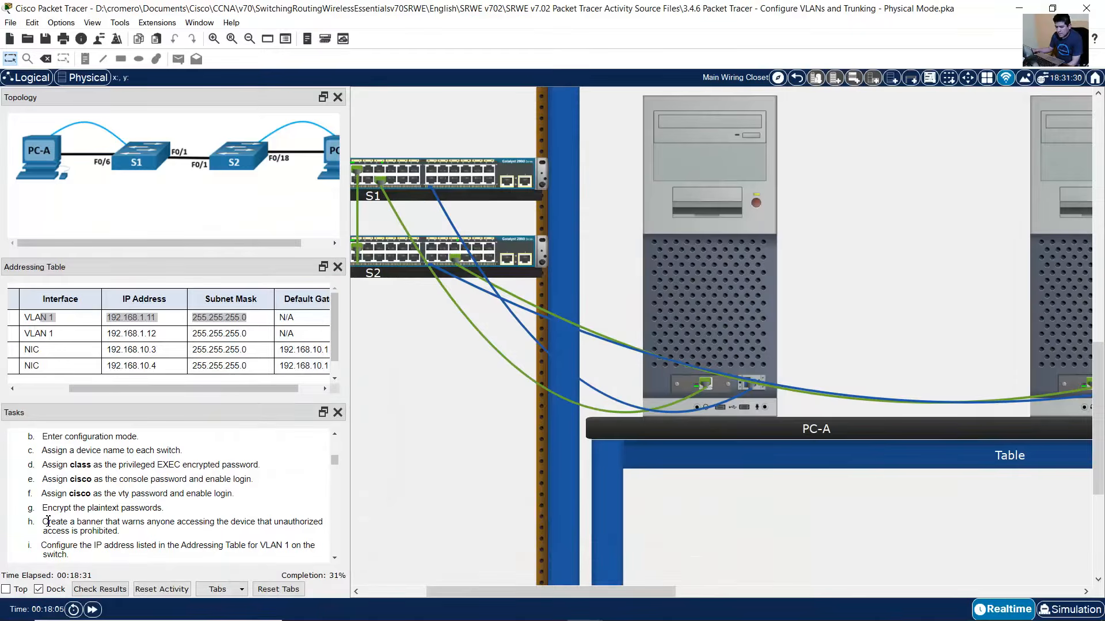
# - Add the banner motd "Unauthorized Access is Prohibited!" using $ as the delimiter
pyautogui.moveTo(48, 521); pyautogui.dragTo(170, 523)
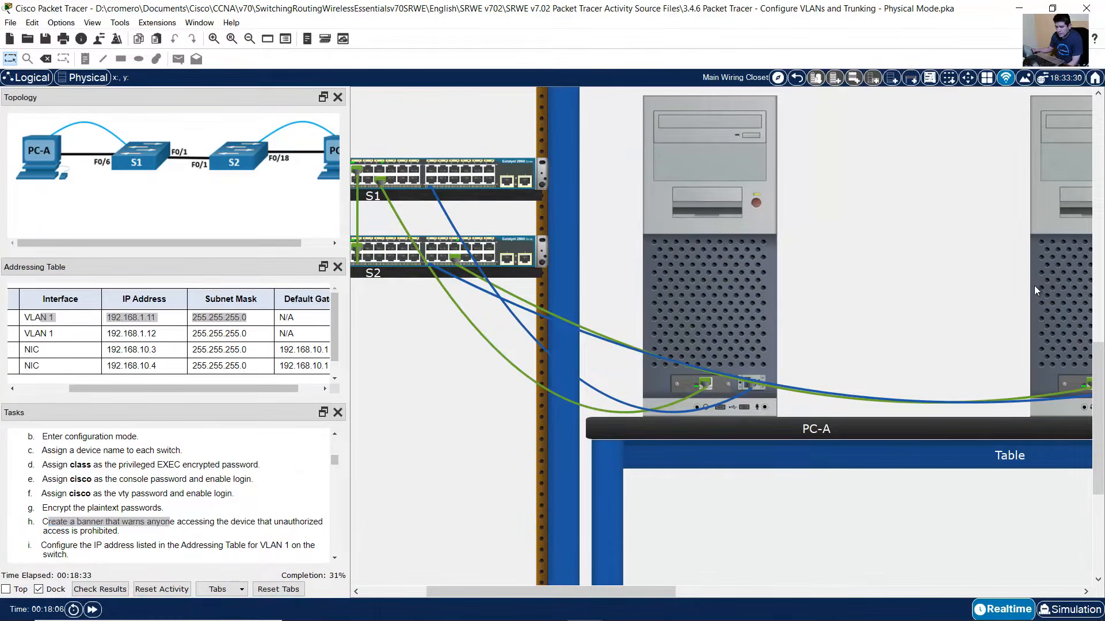
pyautogui.click(1034, 285)
pyautogui.write('banner mo')
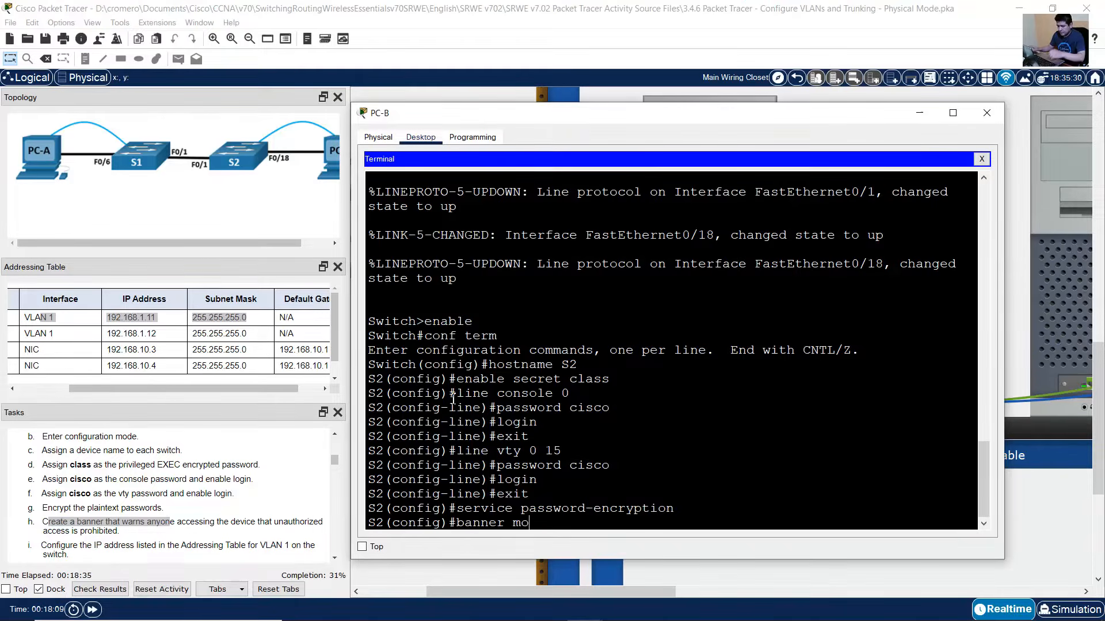
pyautogui.write('td $')
pyautogui.write('Unauthorized ')
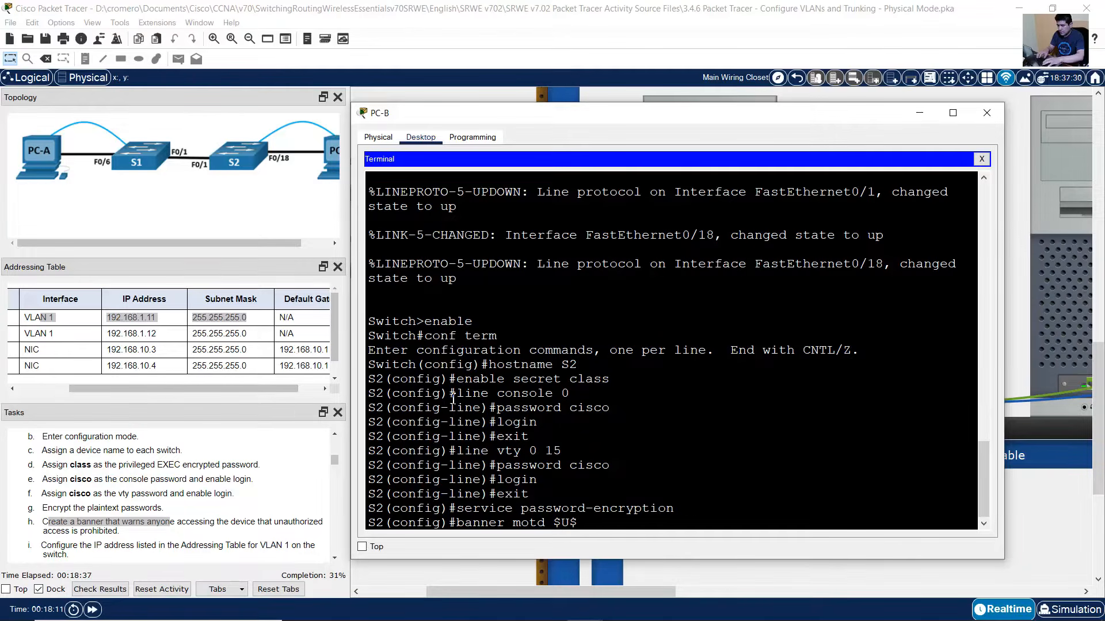
pyautogui.write('Access is ')
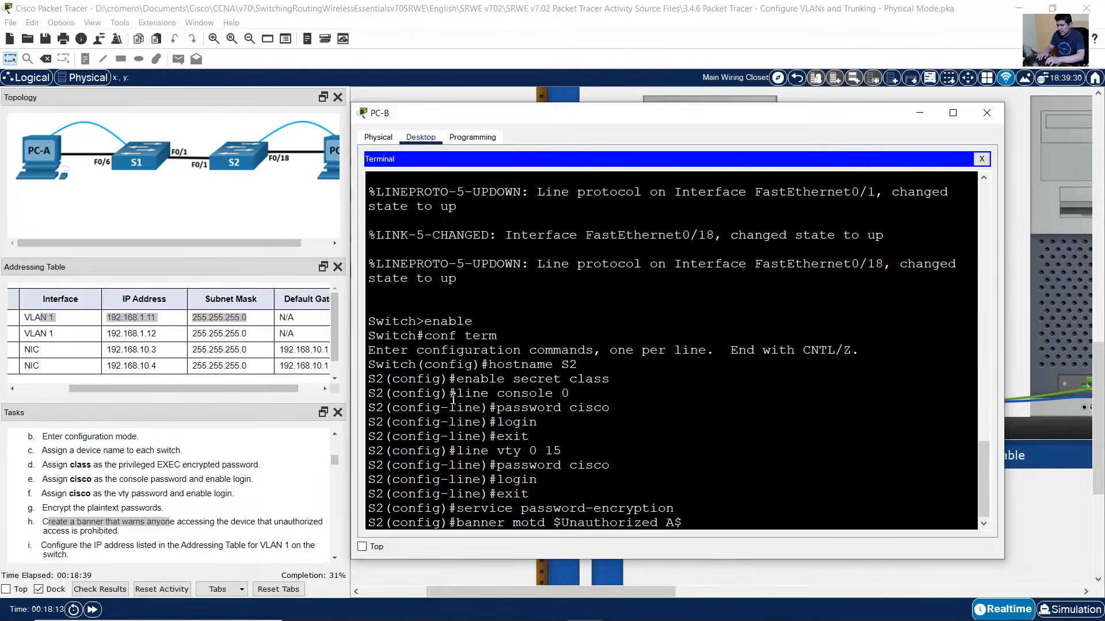
pyautogui.write('Prohibited!')
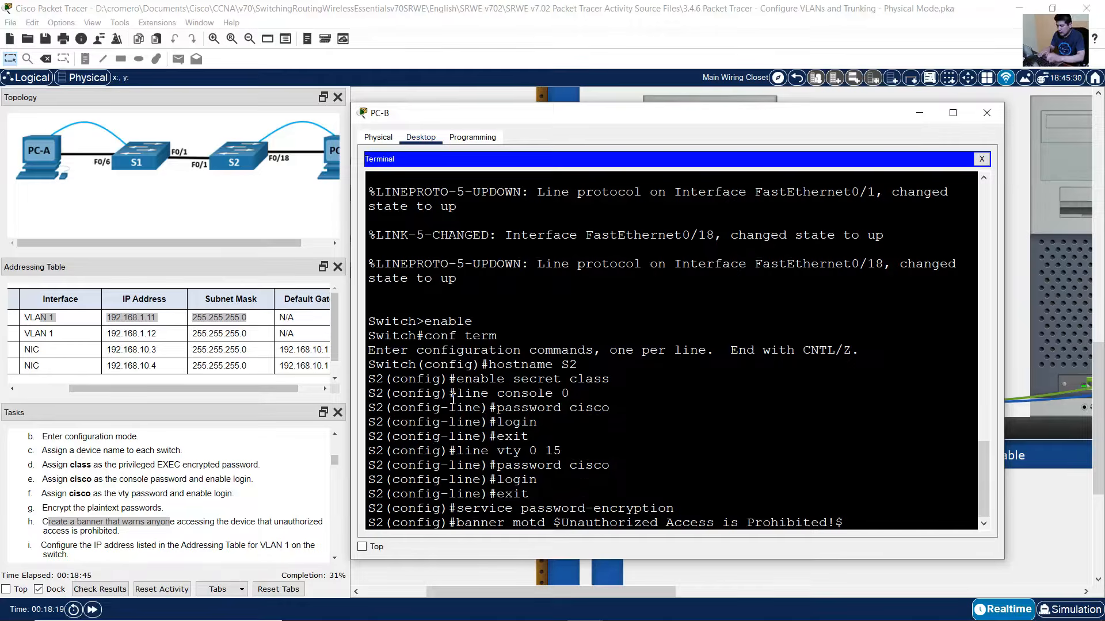
pyautogui.press('Return')
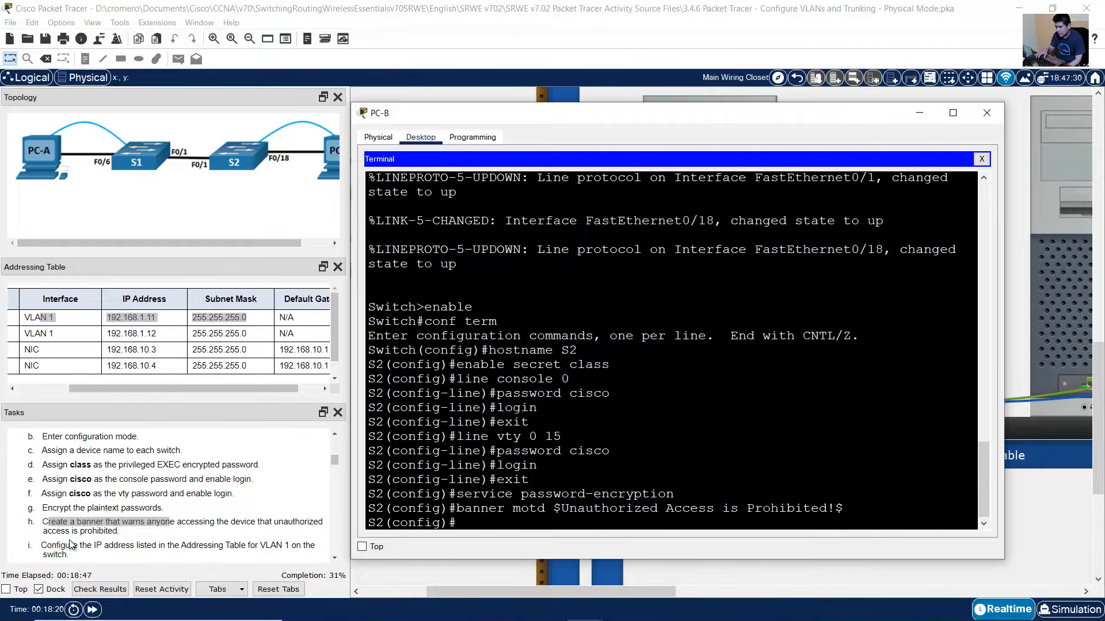
pyautogui.moveTo(59, 545); pyautogui.dragTo(192, 544)
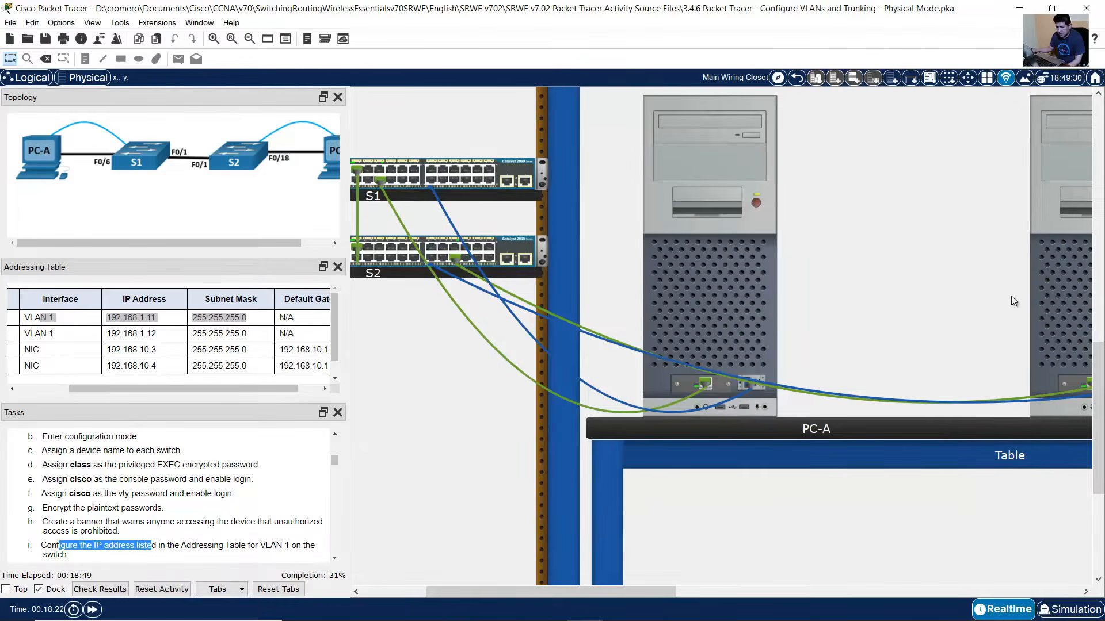
# - Check the addressing table for S2's VLAN 1 address
pyautogui.click(1047, 282)
pyautogui.click(59, 332)
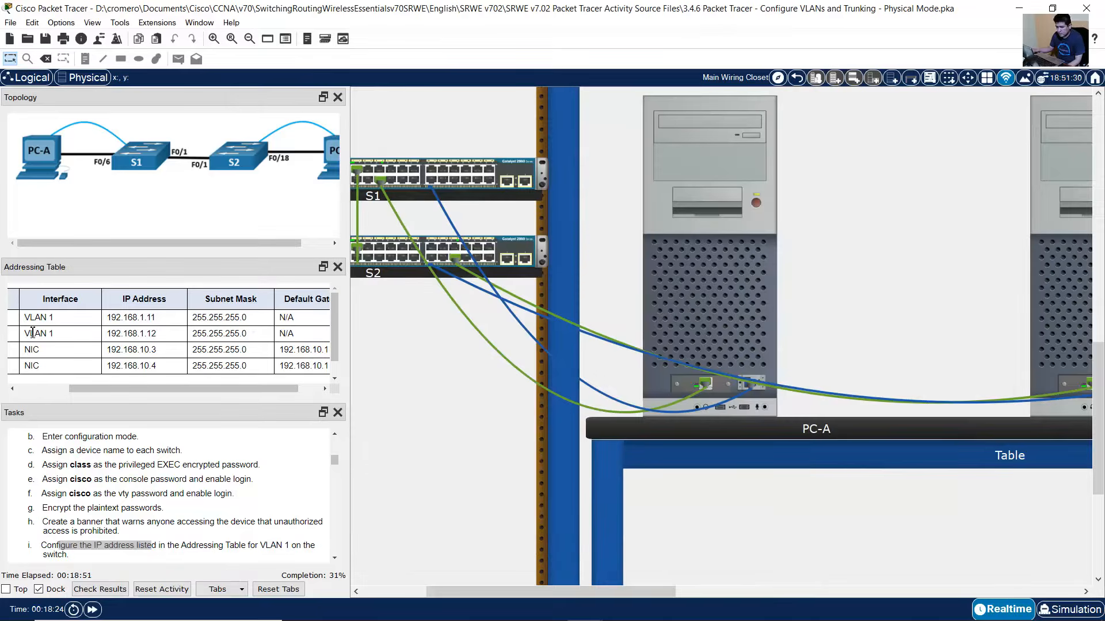
pyautogui.moveTo(122, 389); pyautogui.dragTo(74, 385)
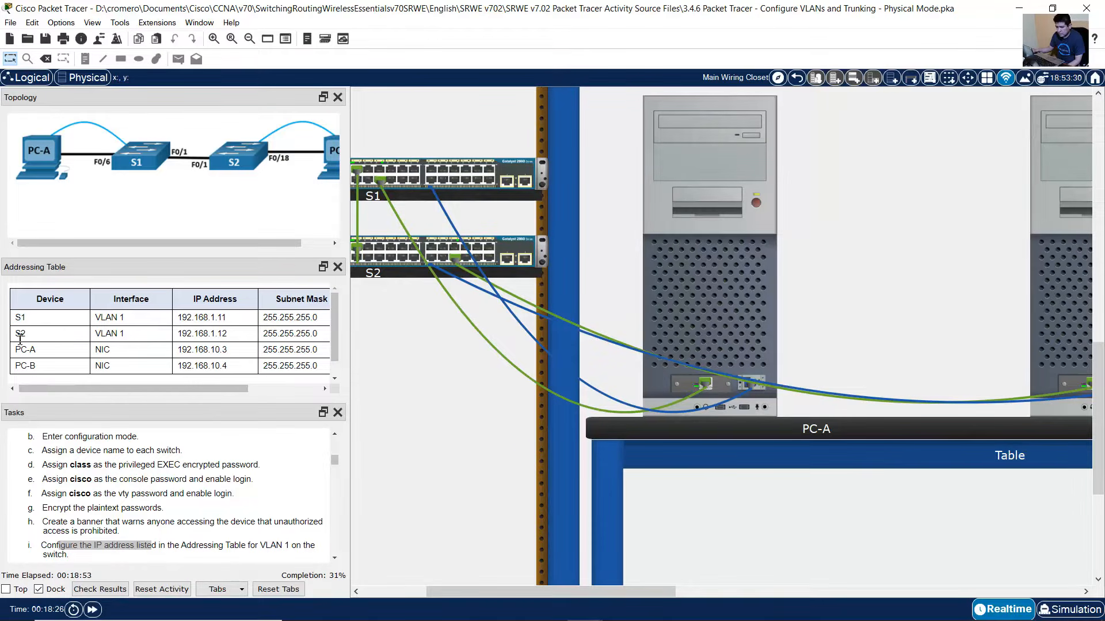
pyautogui.moveTo(16, 334); pyautogui.dragTo(596, 290)
pyautogui.click(1054, 289)
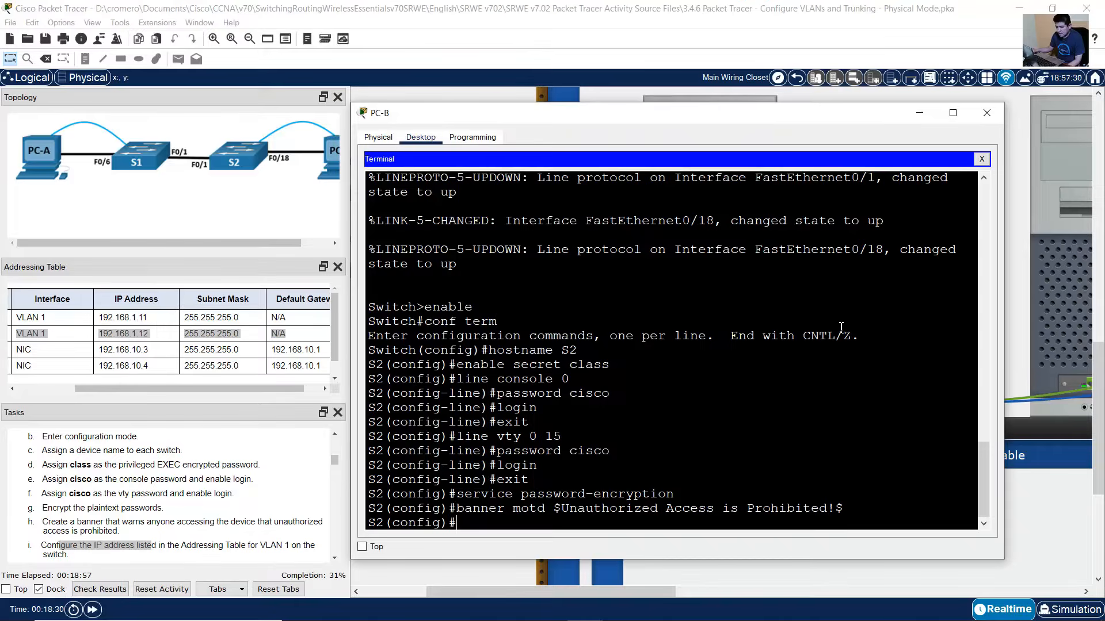
# - Configure interface VLAN 1 with 192.168.1.12 255.255.255.0, no shutdown, then exit
pyautogui.write('int vlan 1')
pyautogui.press('Return')
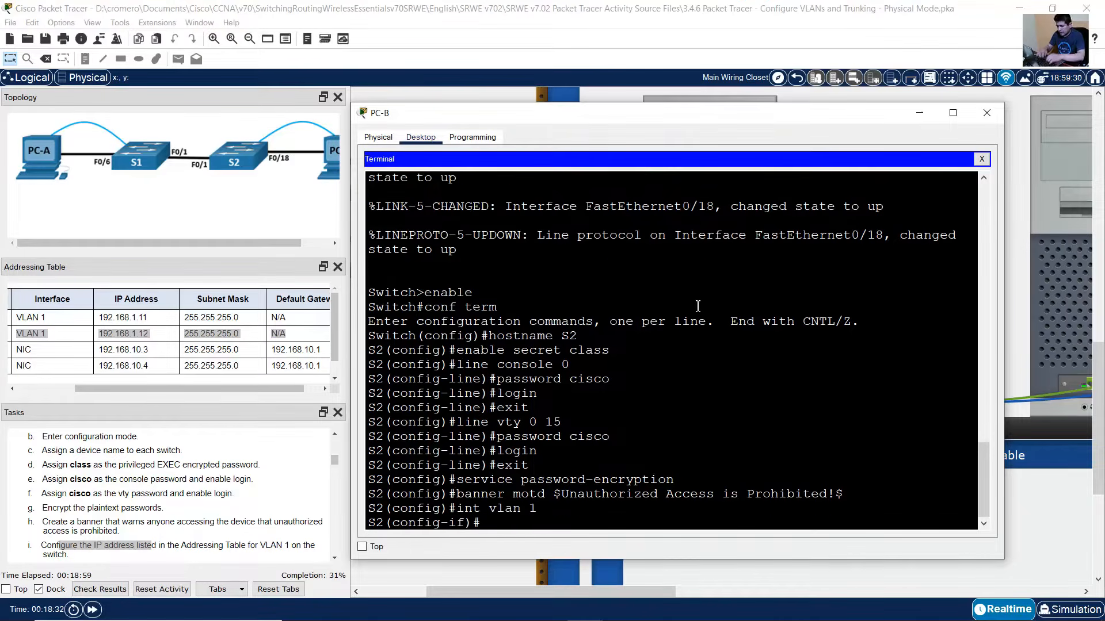
pyautogui.write('ip address')
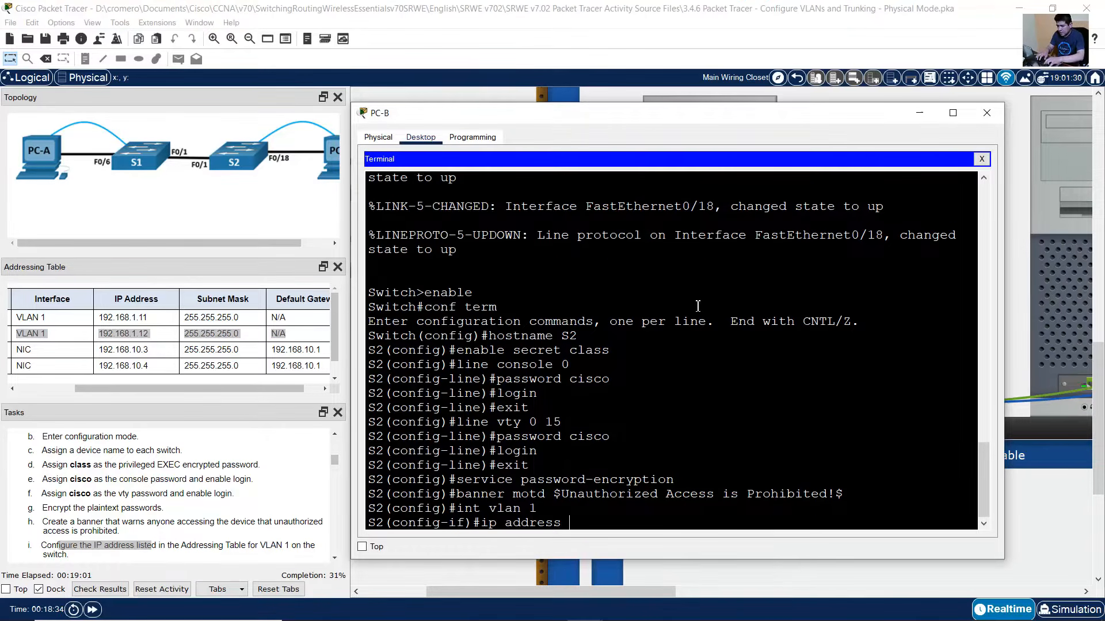
pyautogui.write(' 192.168.1.12 255.255.2')
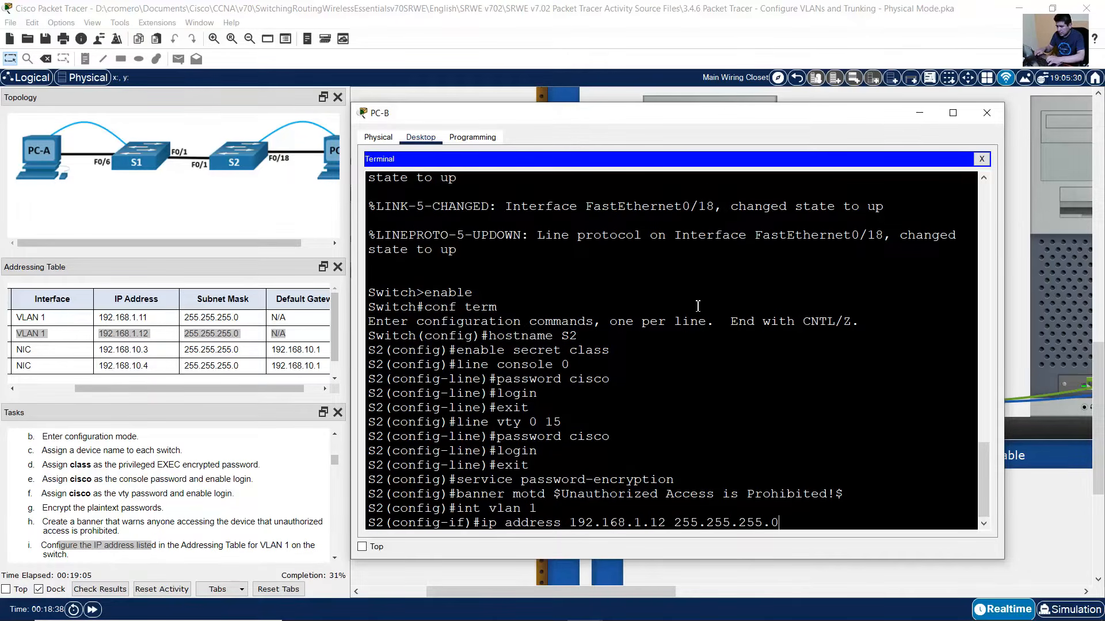
pyautogui.write('55.0')
pyautogui.press('Return')
pyautogui.write('no shutdown')
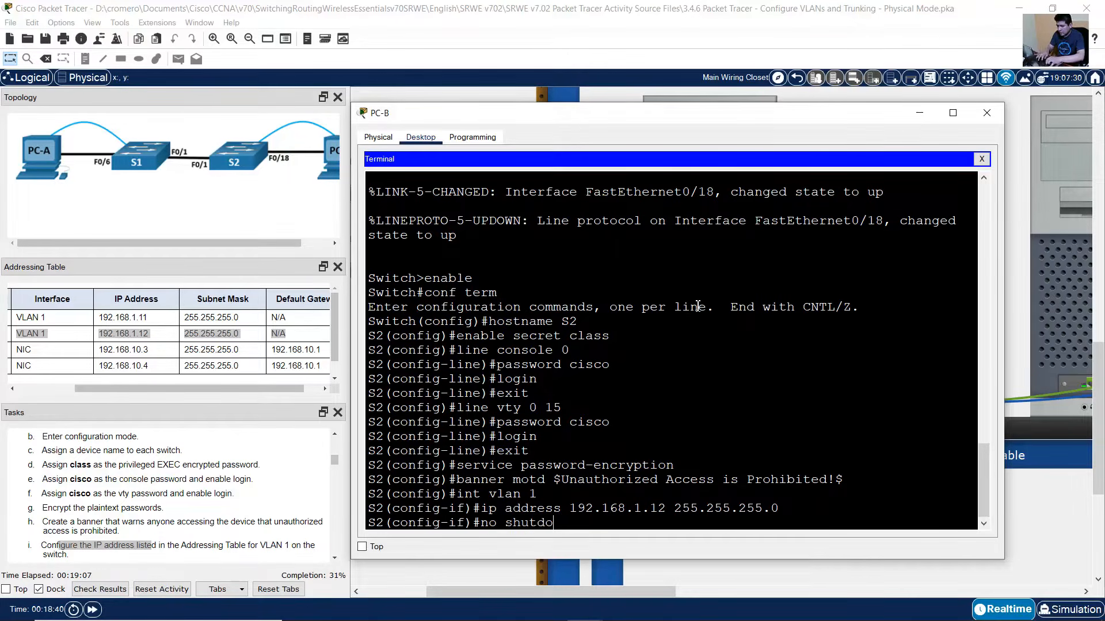
pyautogui.press('Return')
pyautogui.write('exit')
pyautogui.press('Return')
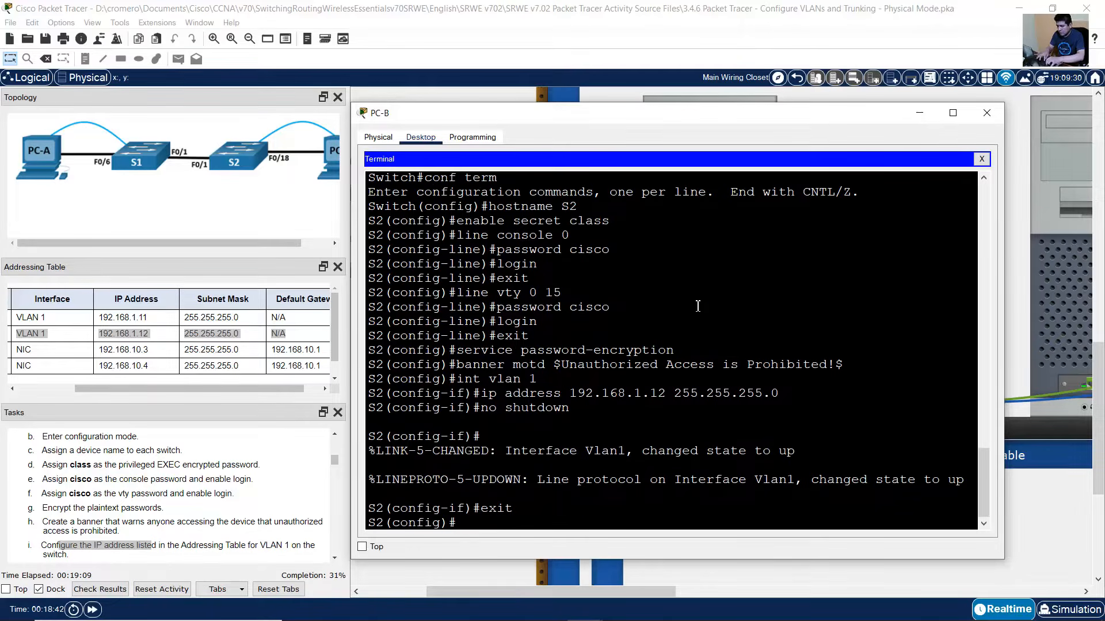
# - Scroll the task list and highlight the shut-down-unused-interfaces task
pyautogui.scroll(-4, 183, 492)
pyautogui.scroll(-1, 183, 492)
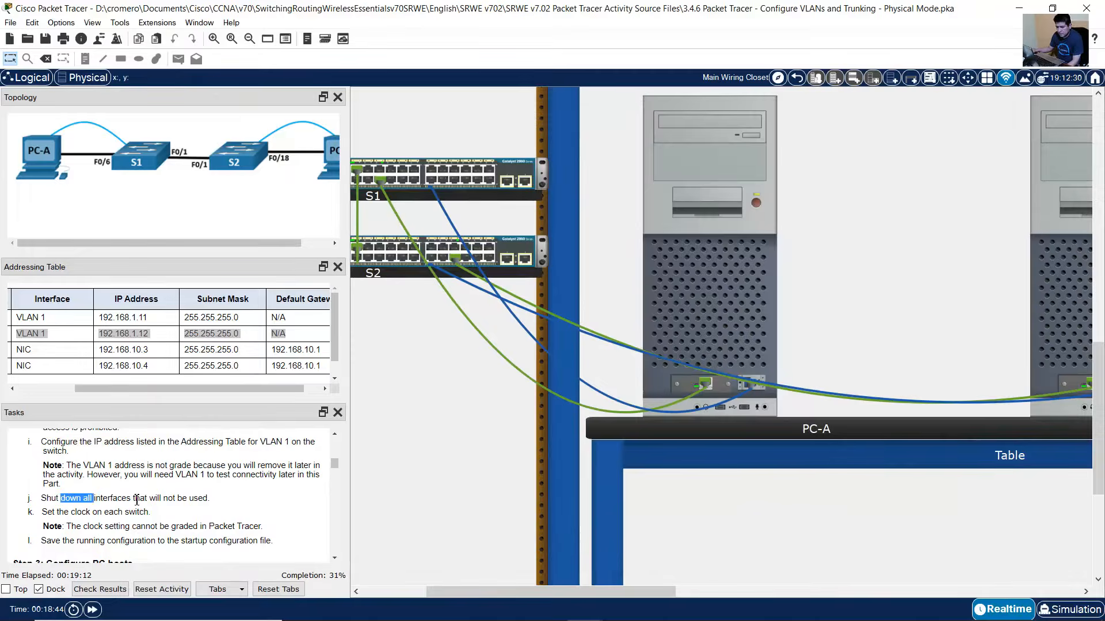
pyautogui.moveTo(60, 498); pyautogui.dragTo(215, 505)
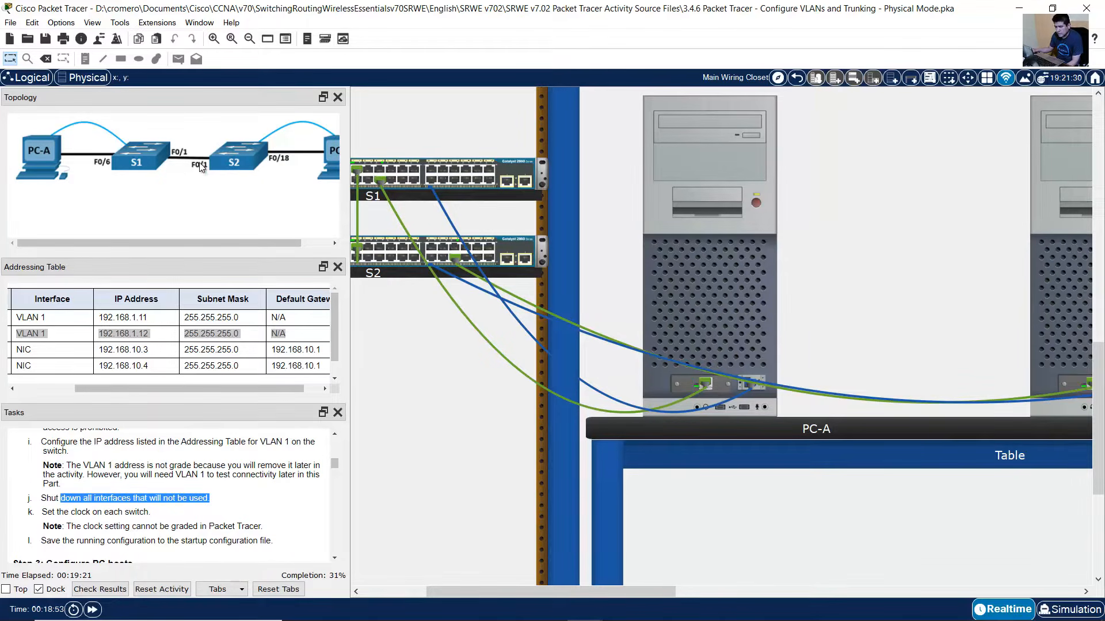
# - On S2, shut down interface range f0/2-17,f0/19-24,g0/1-2 and exit back to global configuration
pyautogui.click(1057, 277)
pyautogui.write('ig)#int')
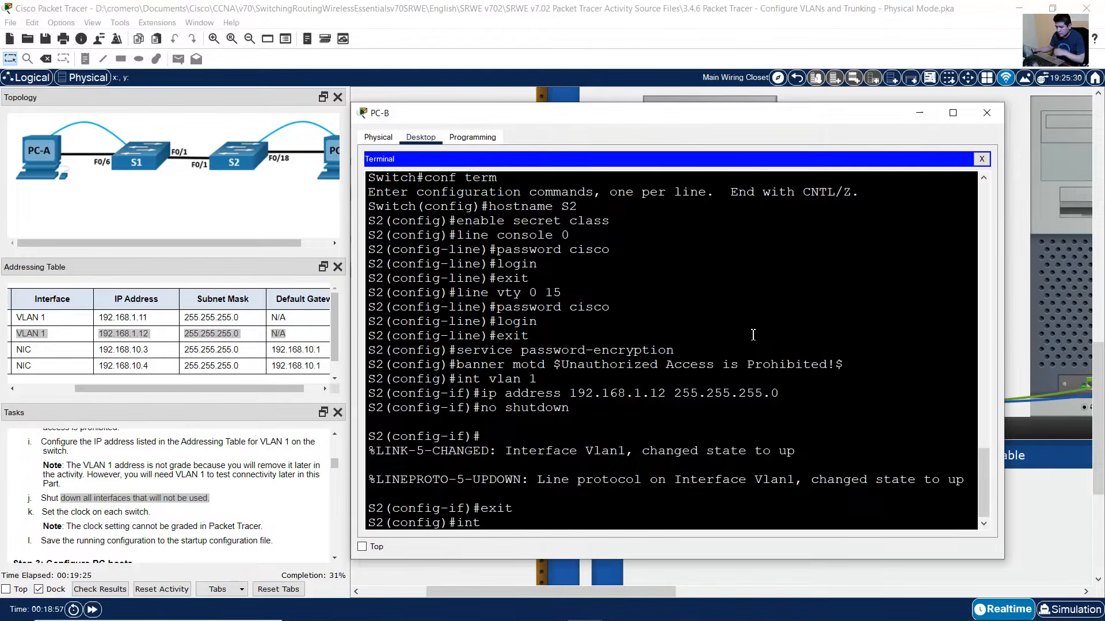
pyautogui.write(' range')
pyautogui.press('BackSpace')
pyautogui.write('ge f0')
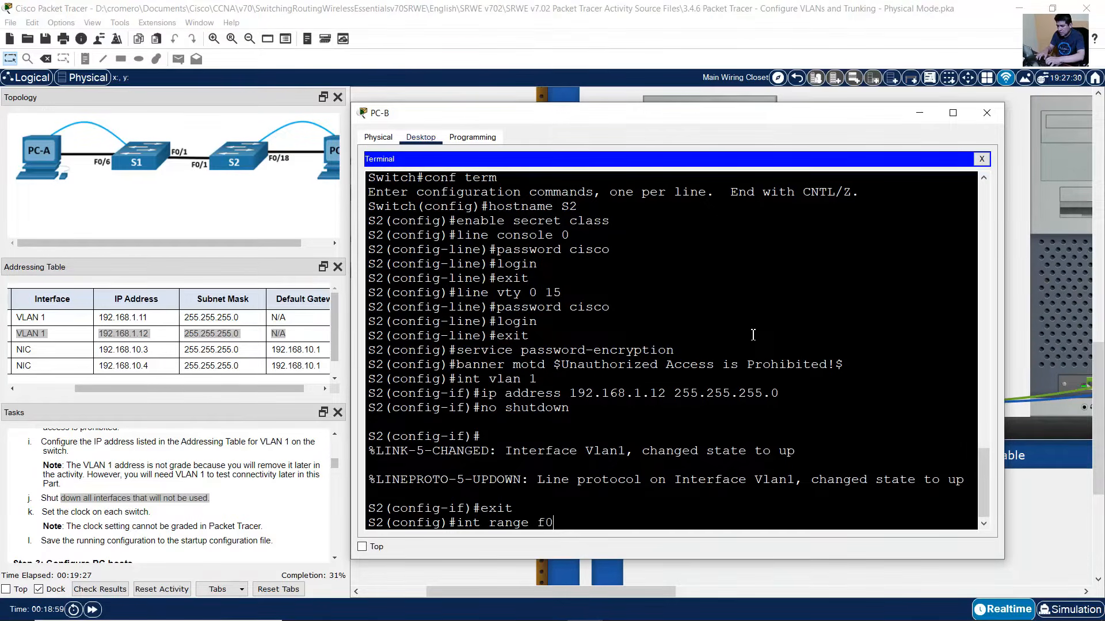
pyautogui.write('/2-17')
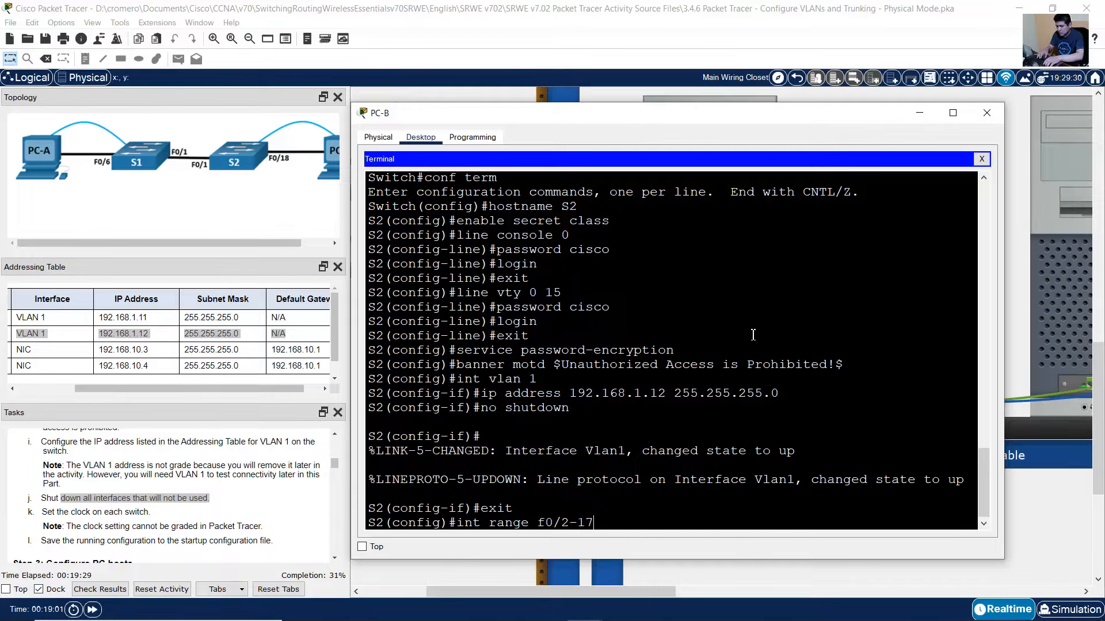
pyautogui.write(',f0/19-24,g0/')
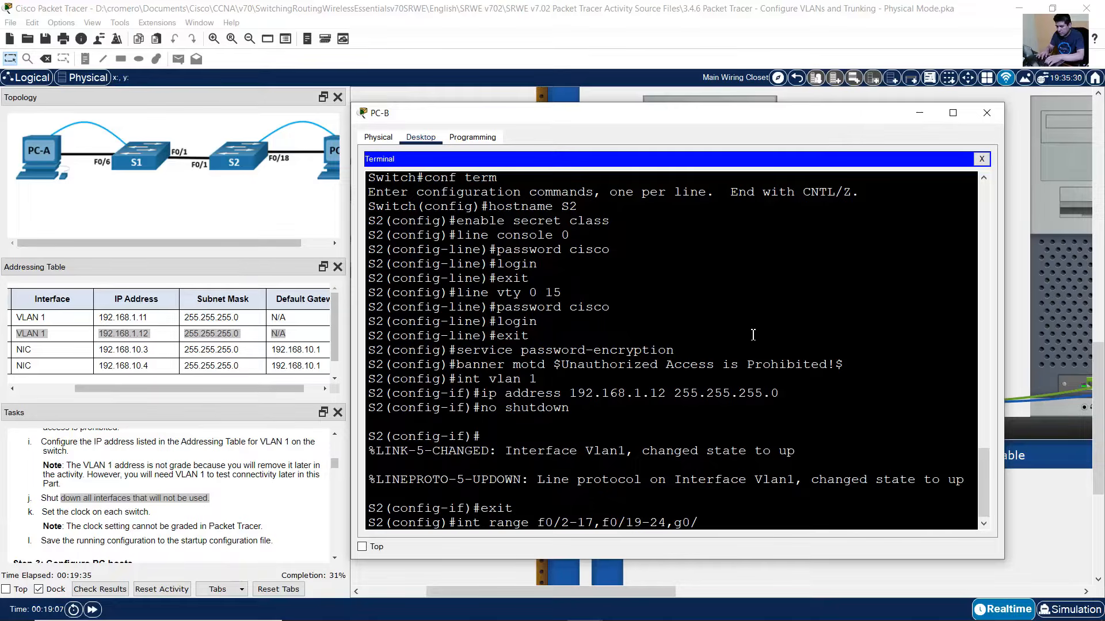
pyautogui.write('1-2')
pyautogui.press('Return')
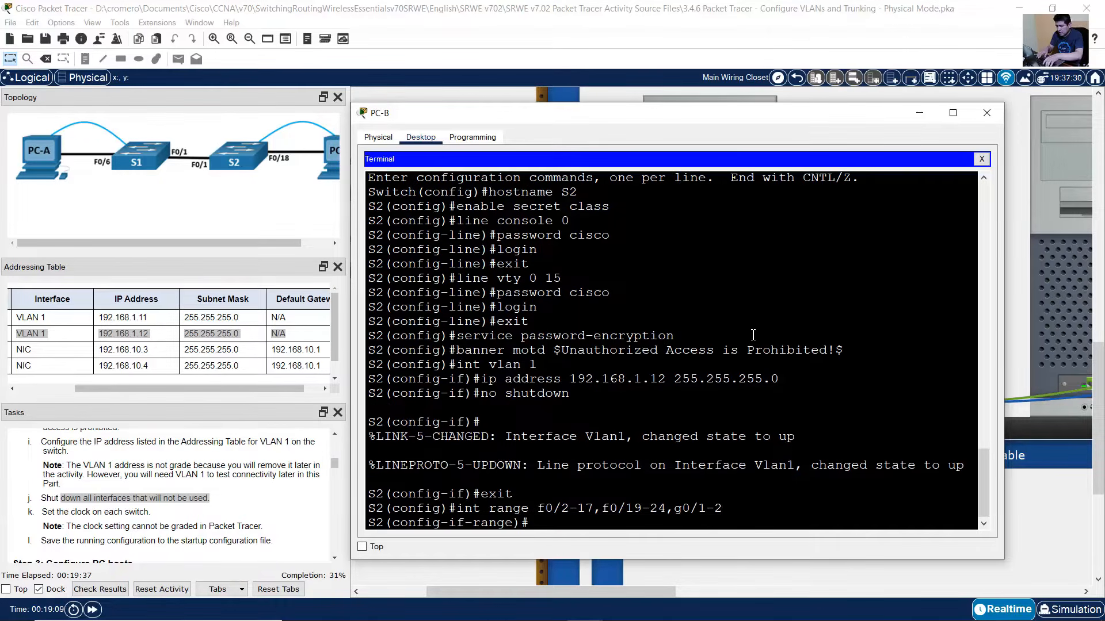
pyautogui.write('shutdown')
pyautogui.press('Return')
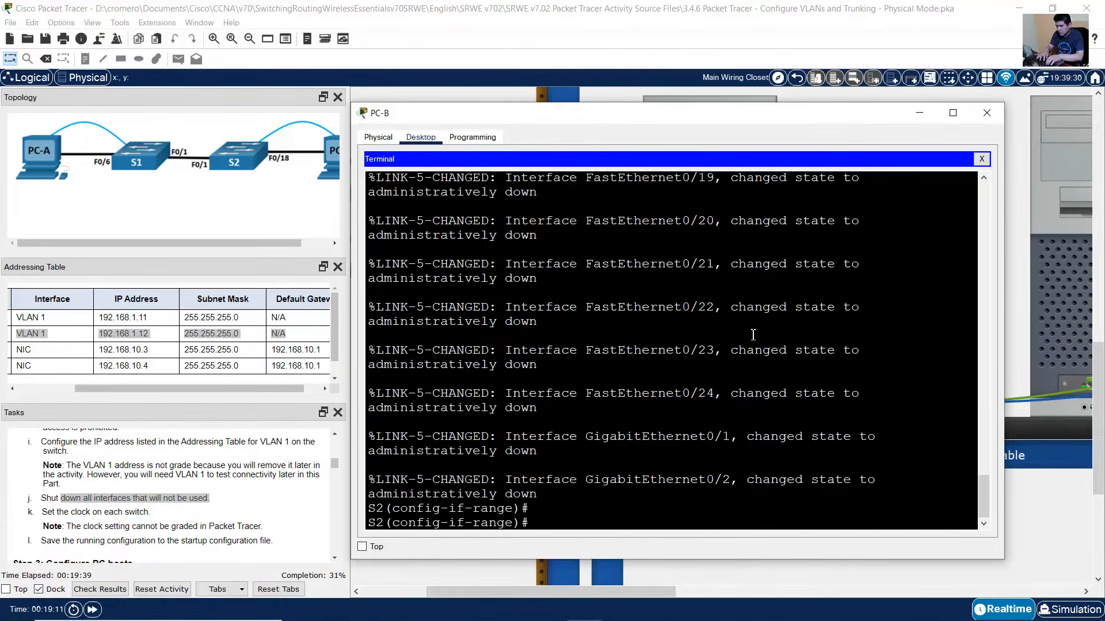
pyautogui.write('exit')
pyautogui.press('Return')
pyautogui.press('Return')
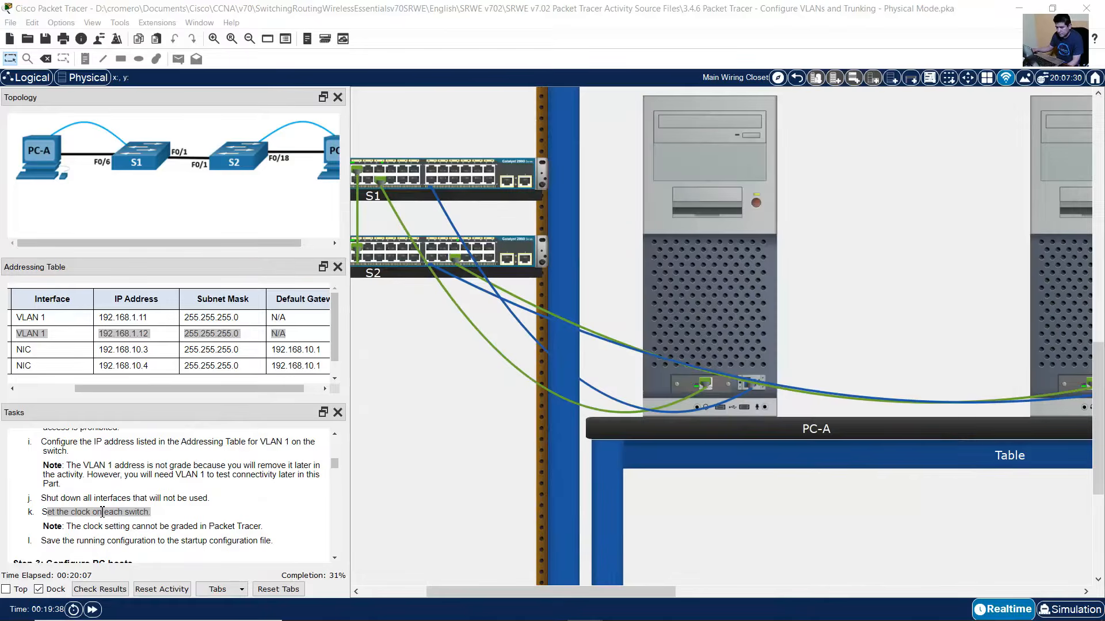
pyautogui.moveTo(49, 512); pyautogui.dragTo(158, 514)
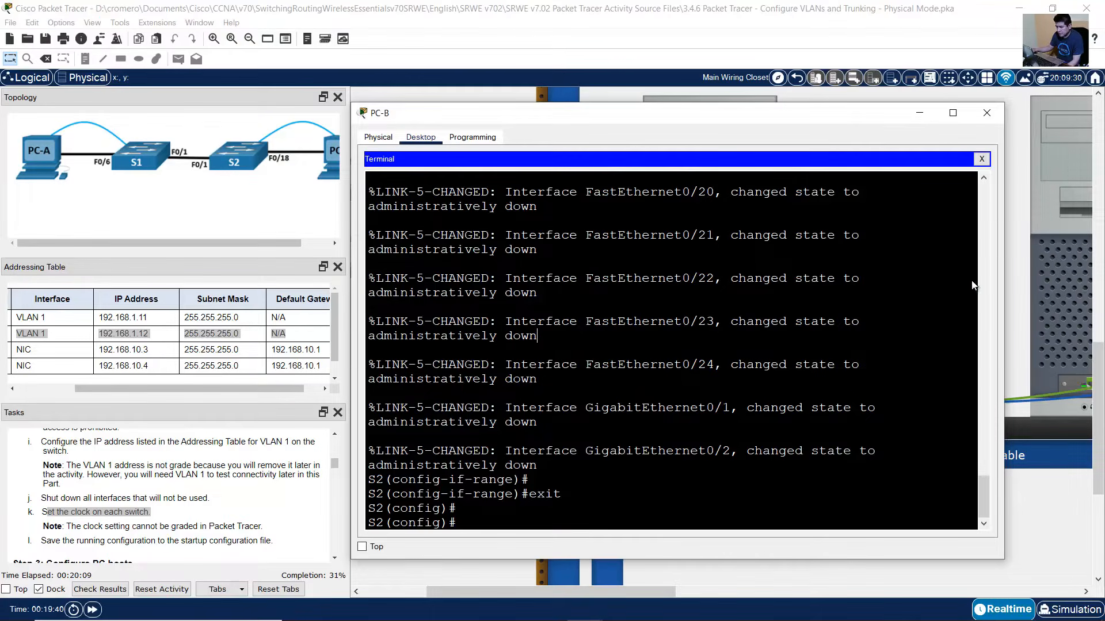
# - Return S2 to privileged mode and set its clock to 10:30:00 29 September 2021
pyautogui.click(1063, 282)
pyautogui.write('end')
pyautogui.press('Return')
pyautogui.press('Return')
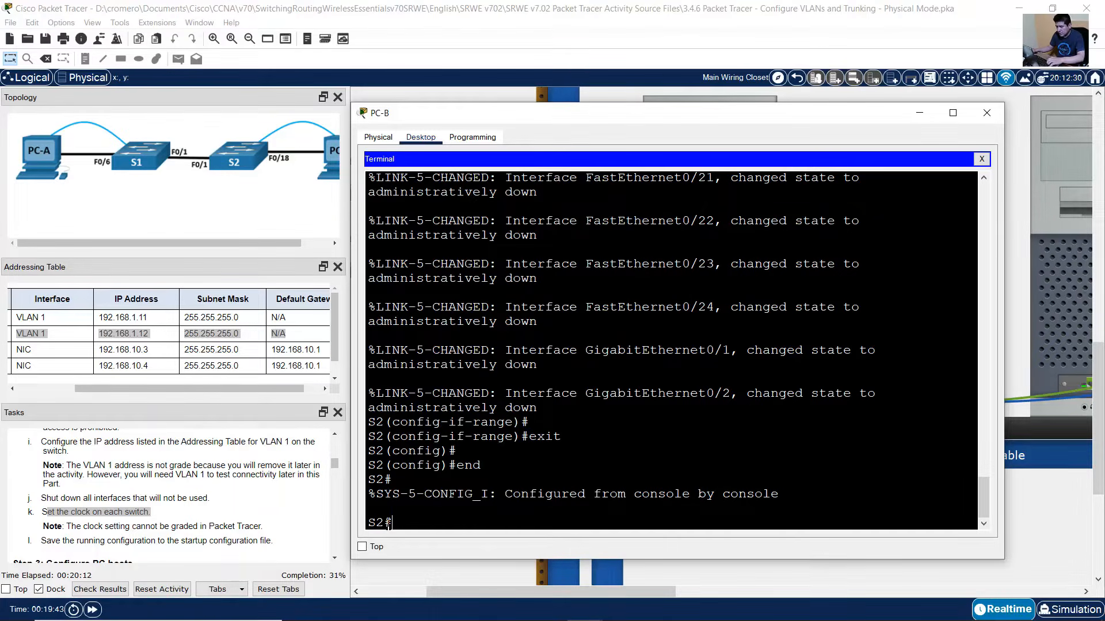
pyautogui.write('c')
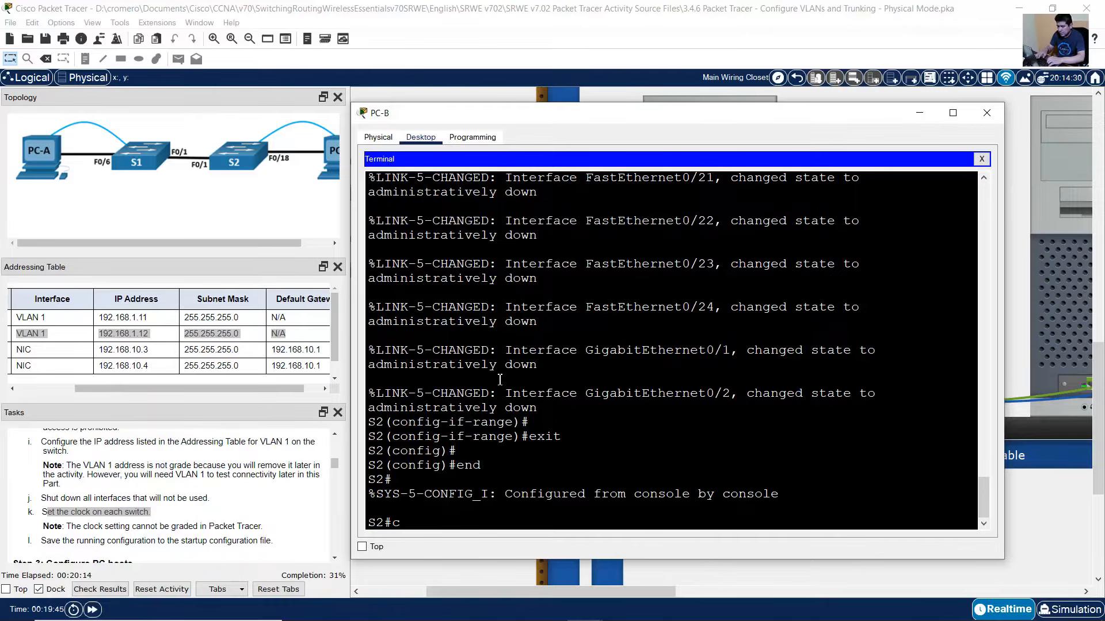
pyautogui.write('lock se')
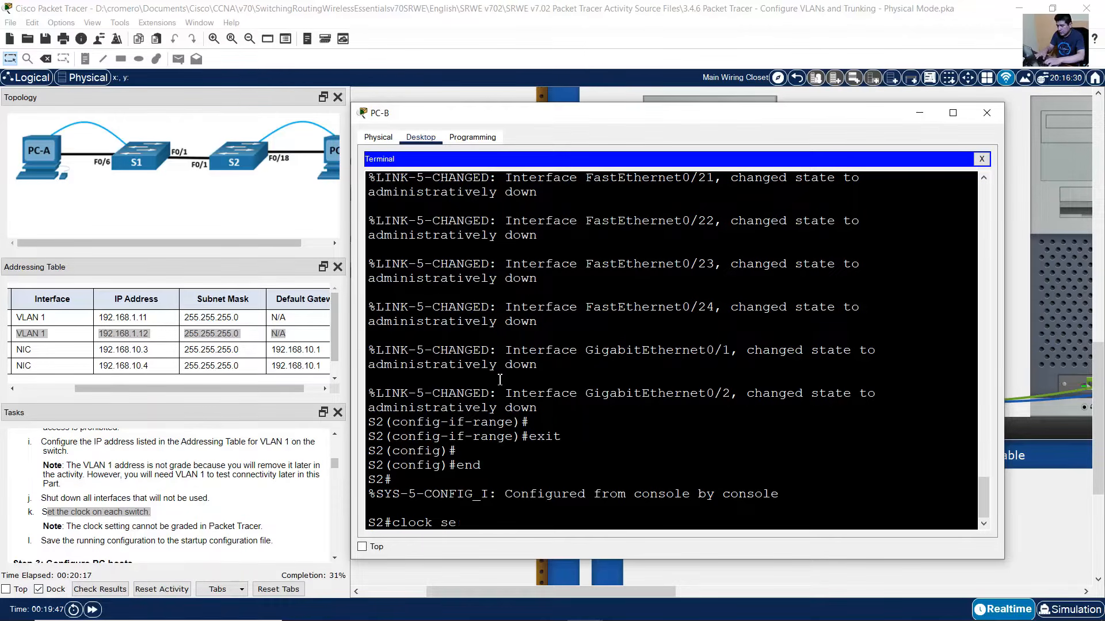
pyautogui.write('t')
pyautogui.moveTo(1015, 599)
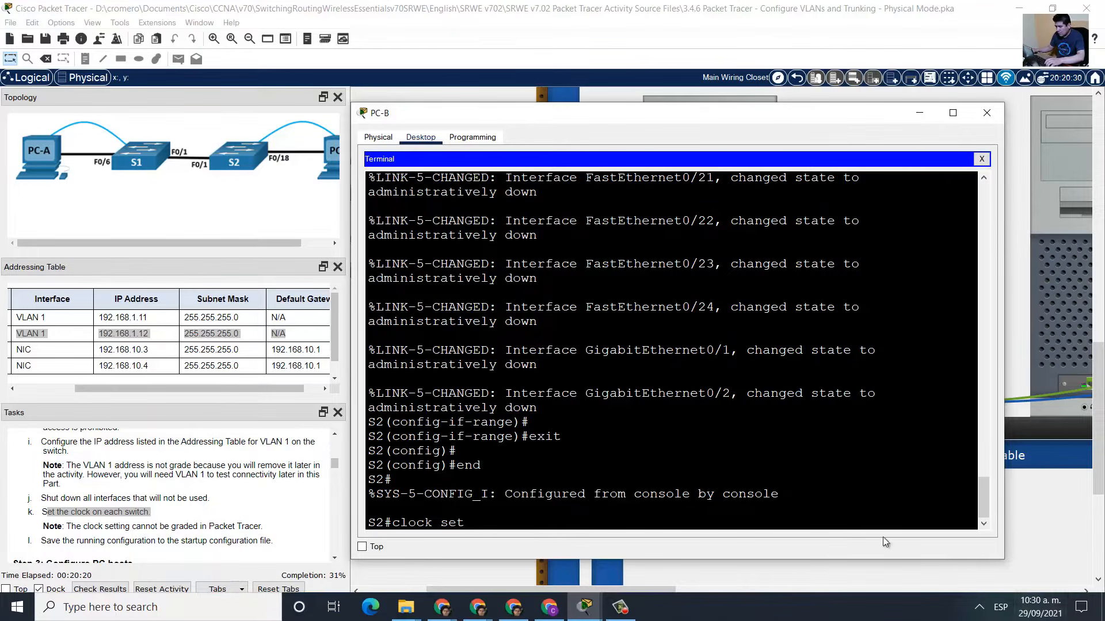
pyautogui.write('10')
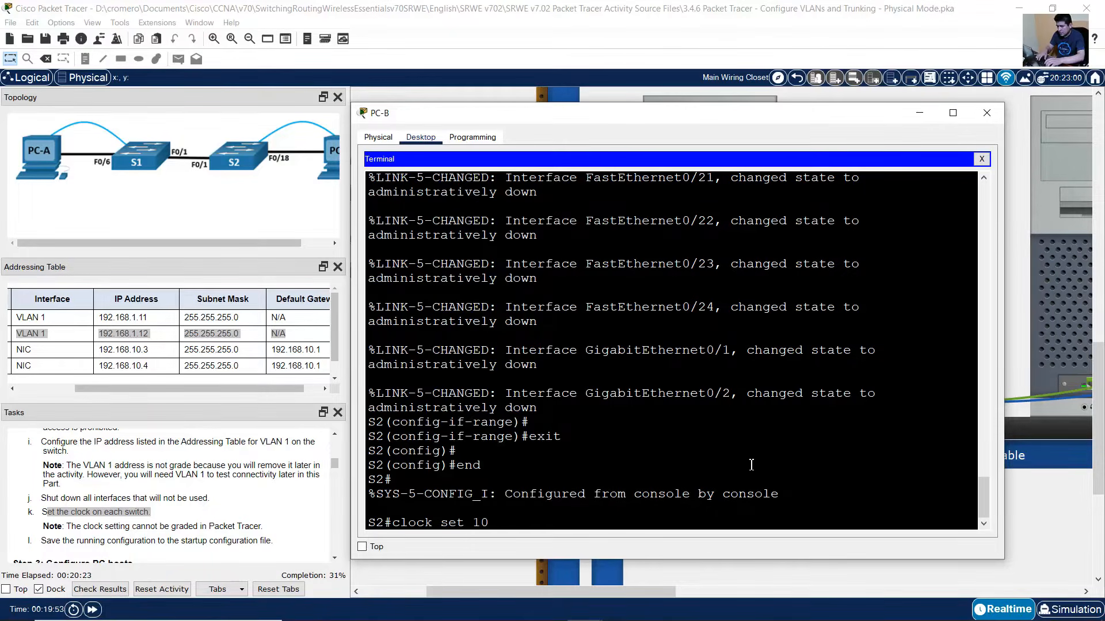
pyautogui.write(':30:00 29 September')
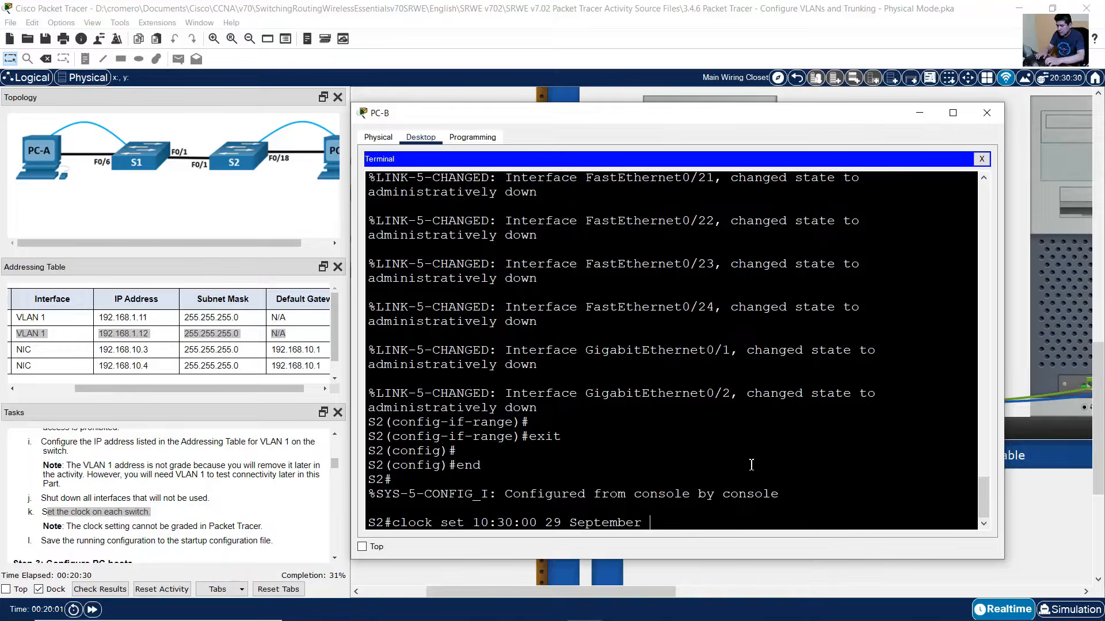
pyautogui.write(' 2021')
pyautogui.press('Return')
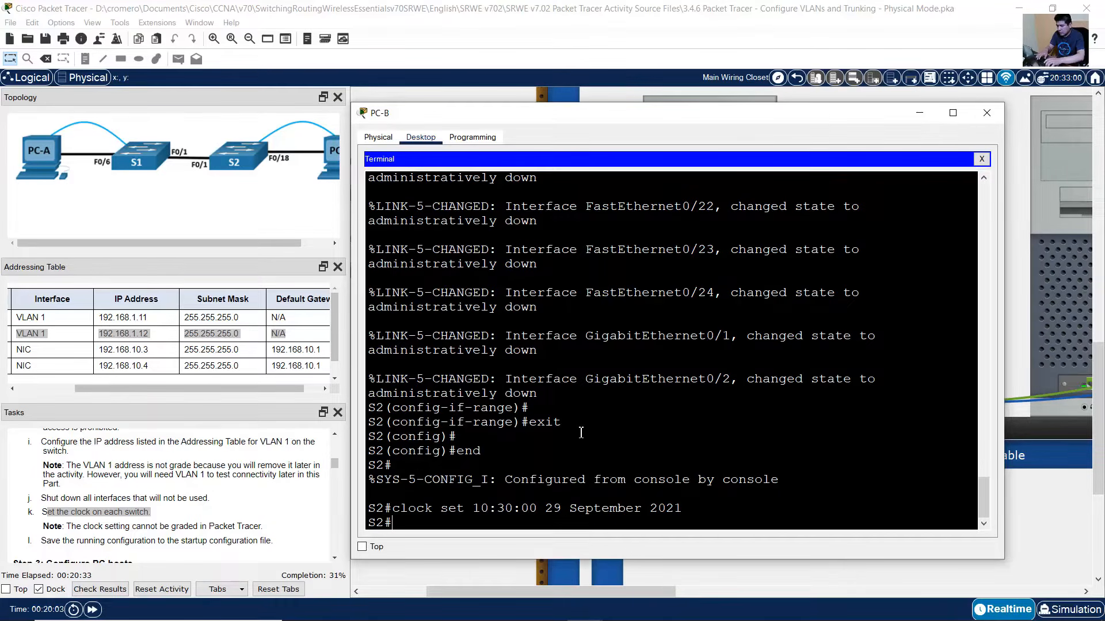
# - Save S2's running configuration to startup with copy run start and confirm the output
pyautogui.scroll(-1, 57, 511)
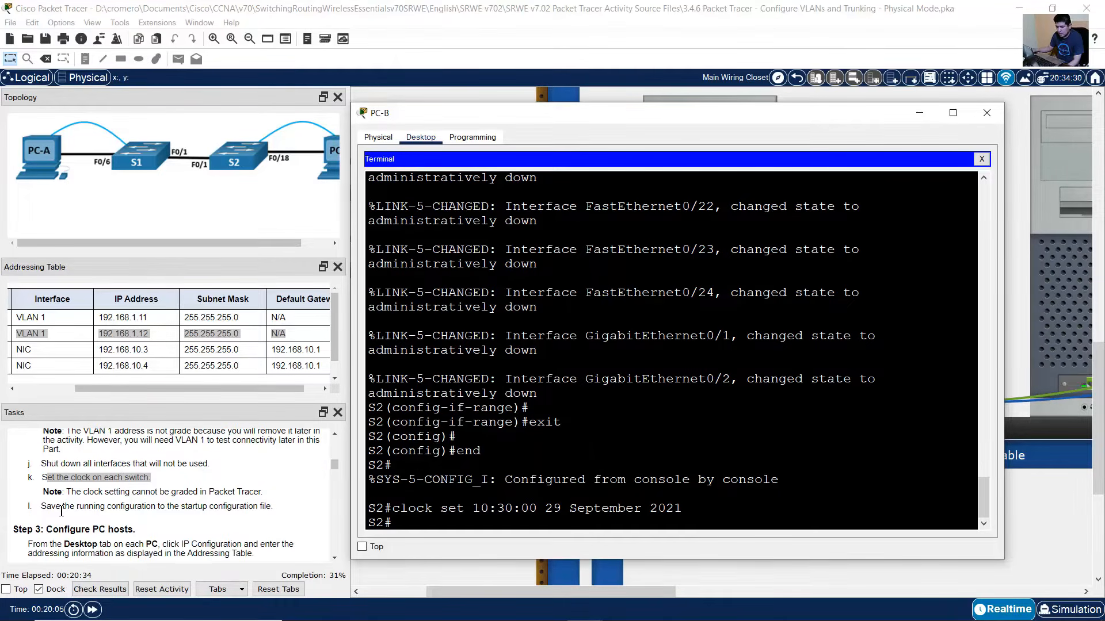
pyautogui.click(92, 510)
pyautogui.moveTo(55, 506); pyautogui.dragTo(224, 508)
pyautogui.click(1058, 291)
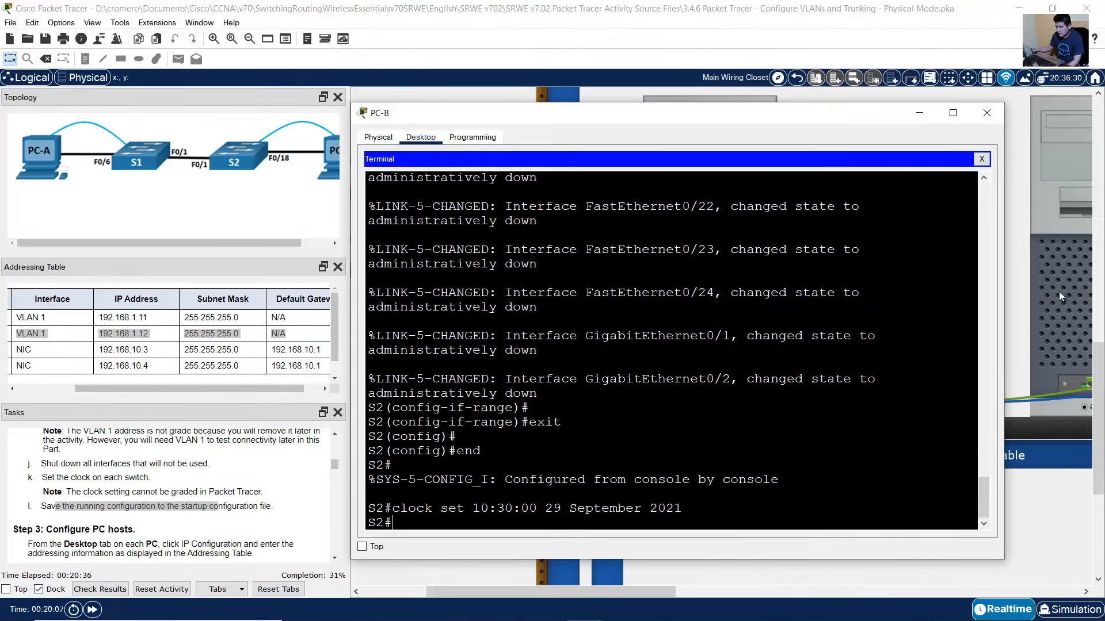
pyautogui.write('copy run start')
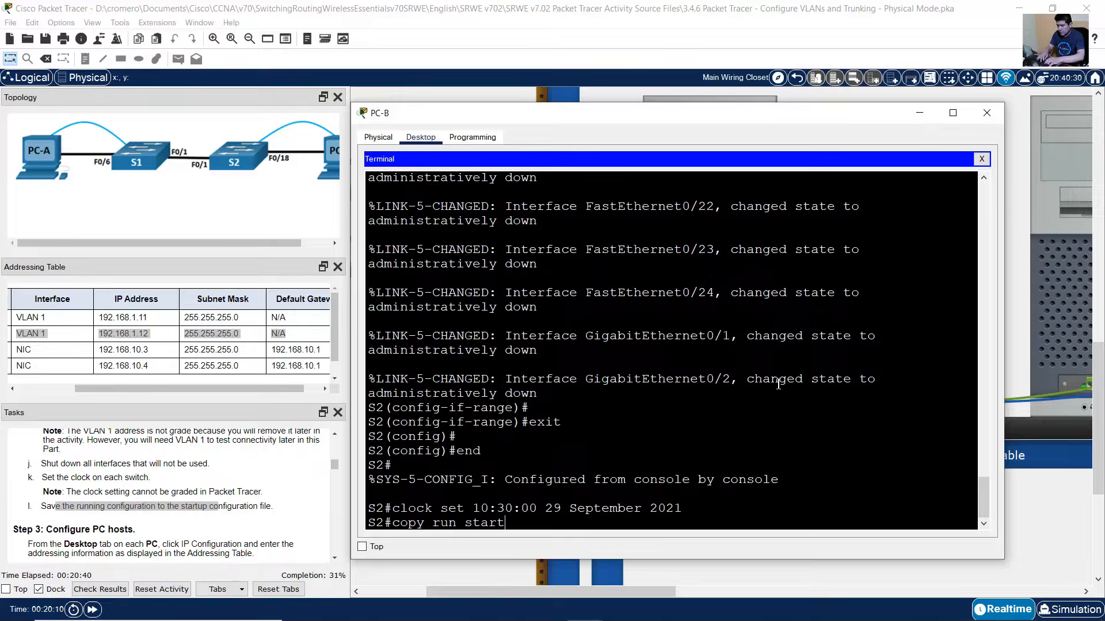
pyautogui.press('Return')
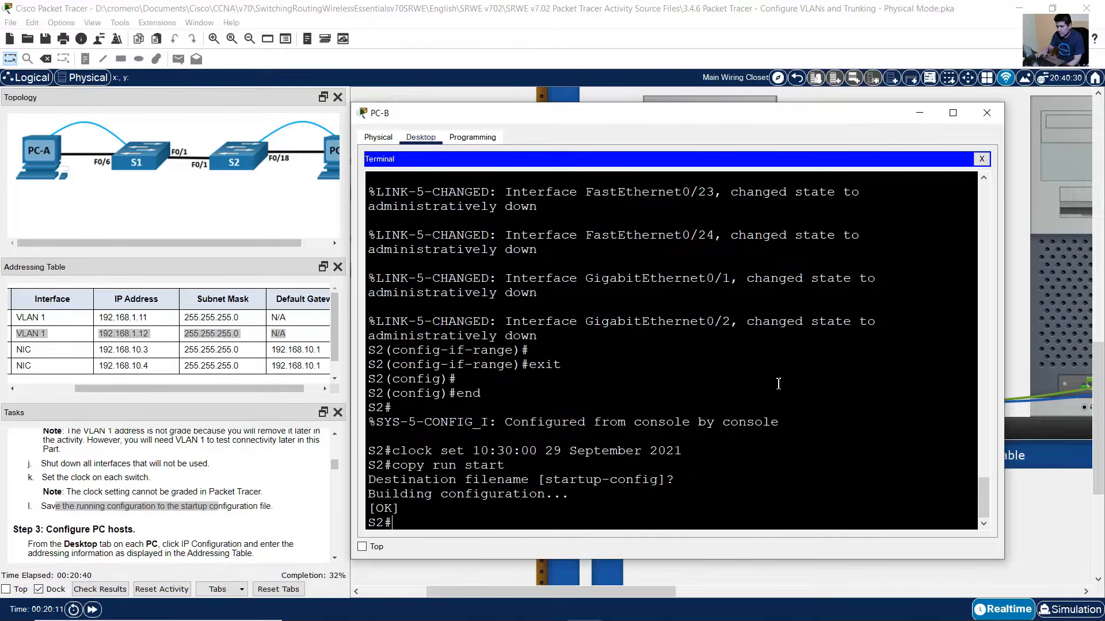
pyautogui.moveTo(414, 495); pyautogui.dragTo(338, 481)
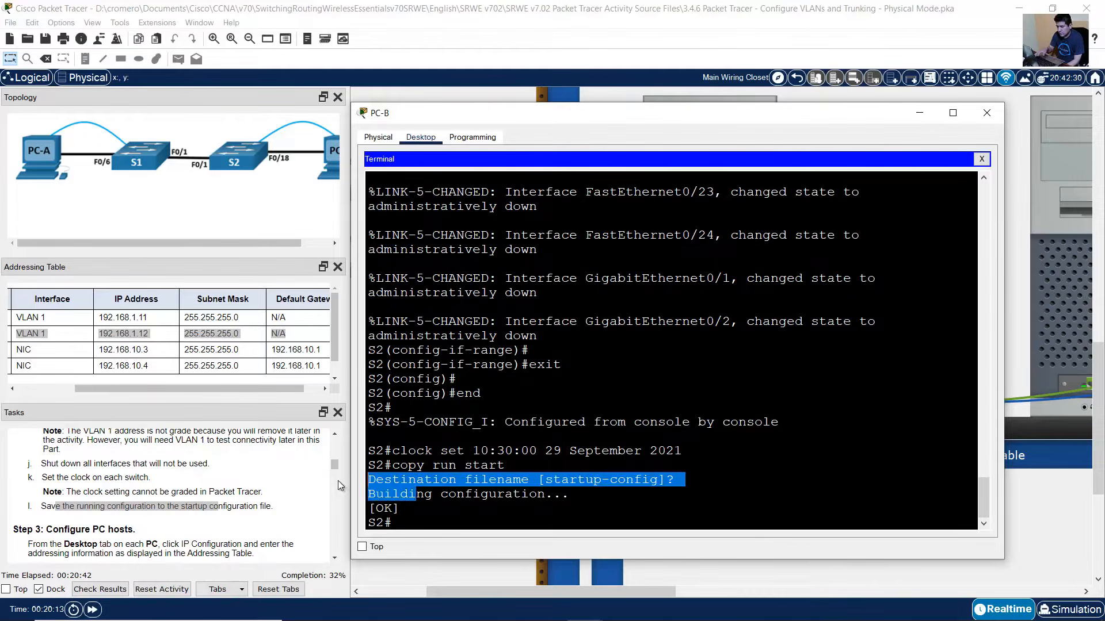
pyautogui.click(215, 487)
pyautogui.scroll(-1, 197, 497)
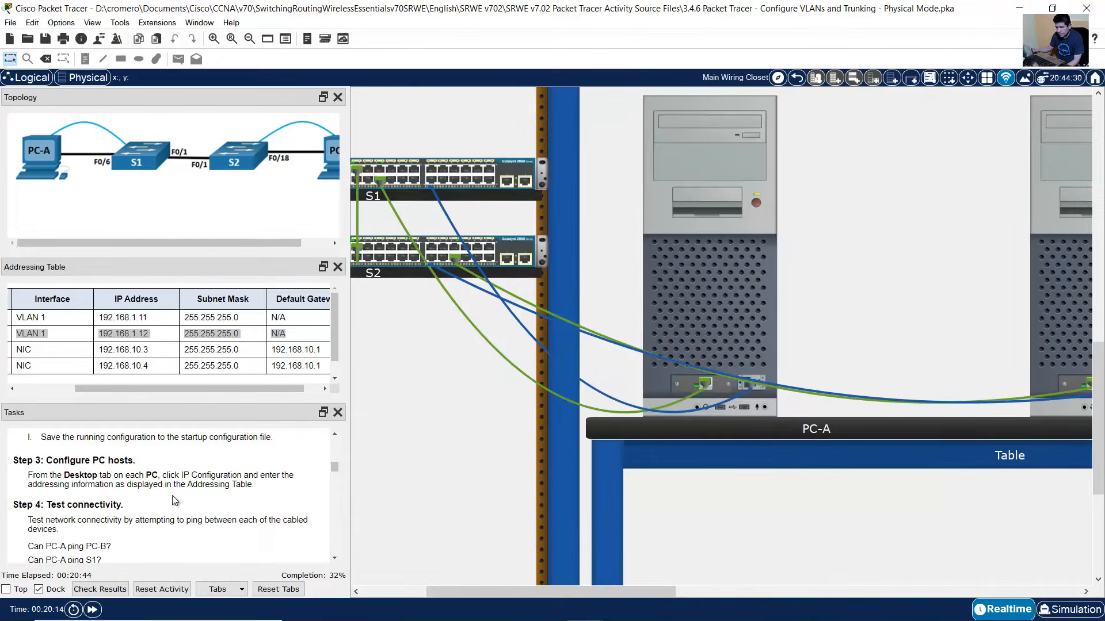
# - Look up PC-A's address, mask and gateway in the Step 3 addressing table
pyautogui.moveTo(60, 460); pyautogui.dragTo(141, 464)
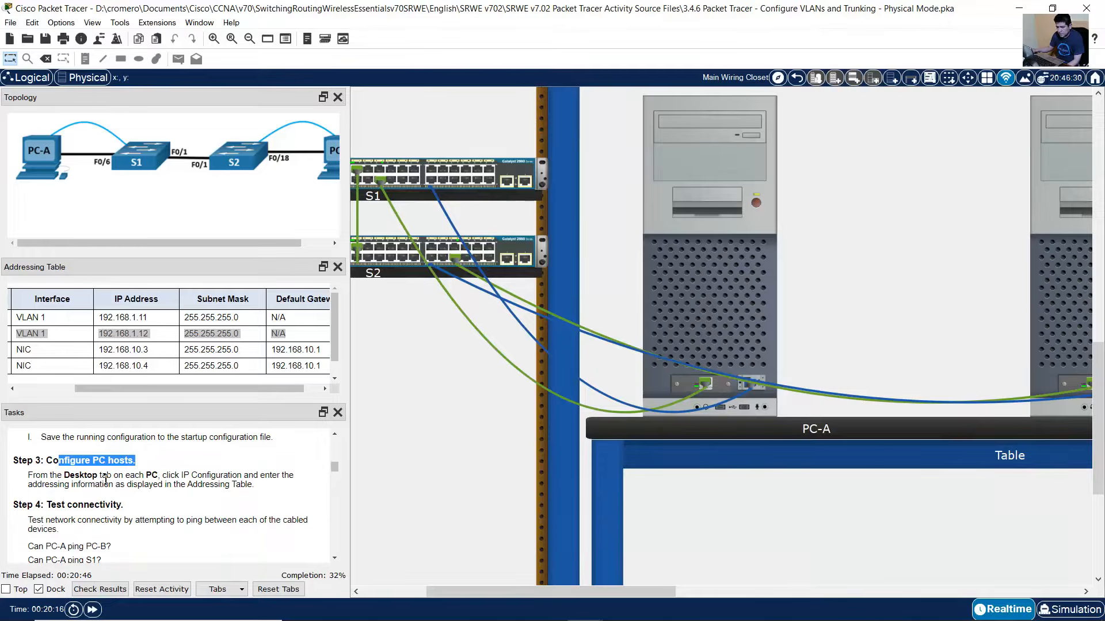
pyautogui.click(39, 479)
pyautogui.scroll(1, 49, 514)
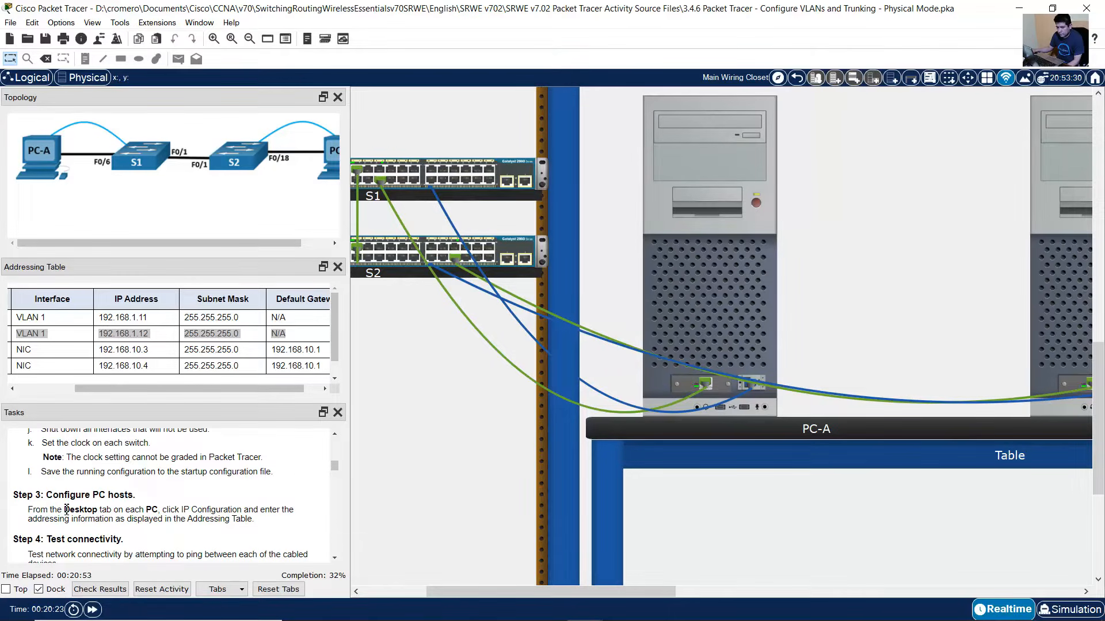
pyautogui.moveTo(33, 510); pyautogui.dragTo(257, 520)
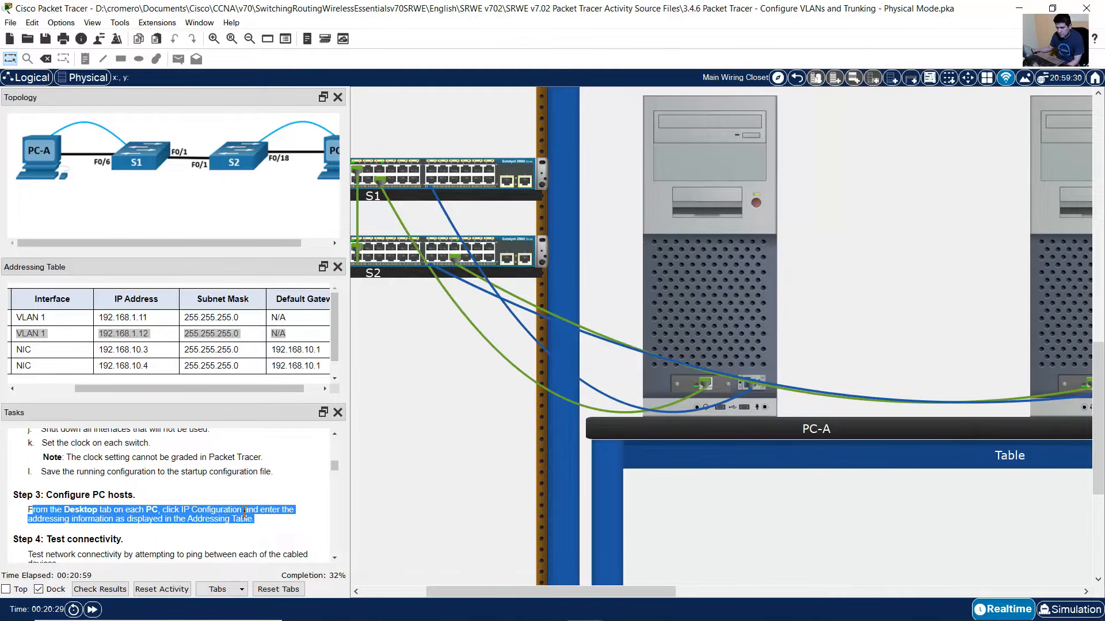
pyautogui.moveTo(146, 388); pyautogui.dragTo(64, 386)
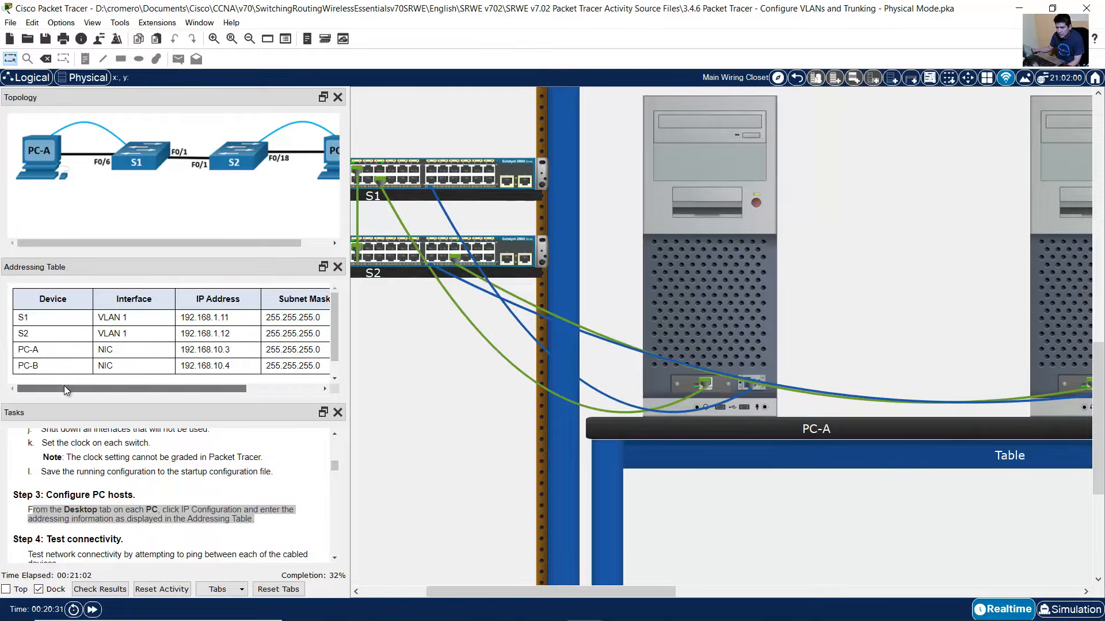
pyautogui.moveTo(17, 350); pyautogui.dragTo(311, 350)
pyautogui.moveTo(258, 389)
pyautogui.mouseDown()
pyautogui.moveTo(230, 389)
pyautogui.moveTo(256, 384)
pyautogui.mouseUp()
# - In PC-A's IP Configuration, enter 192.168.10.3, accept mask 255.255.255.0, and type gateway 192.168.10.1
pyautogui.click(762, 323)
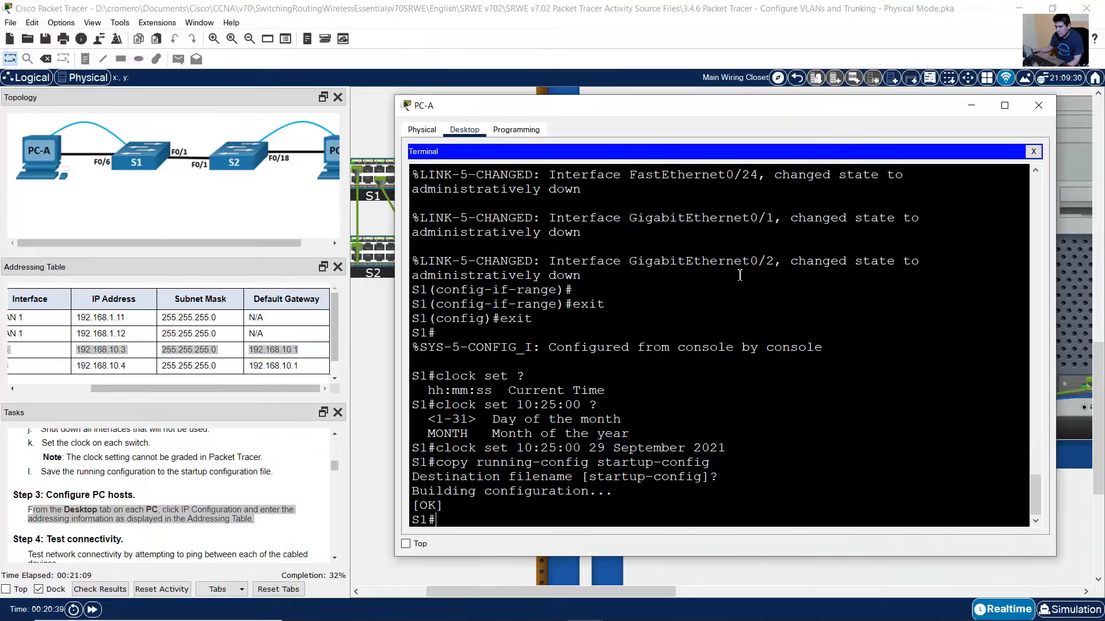
pyautogui.click(1034, 152)
pyautogui.click(493, 184)
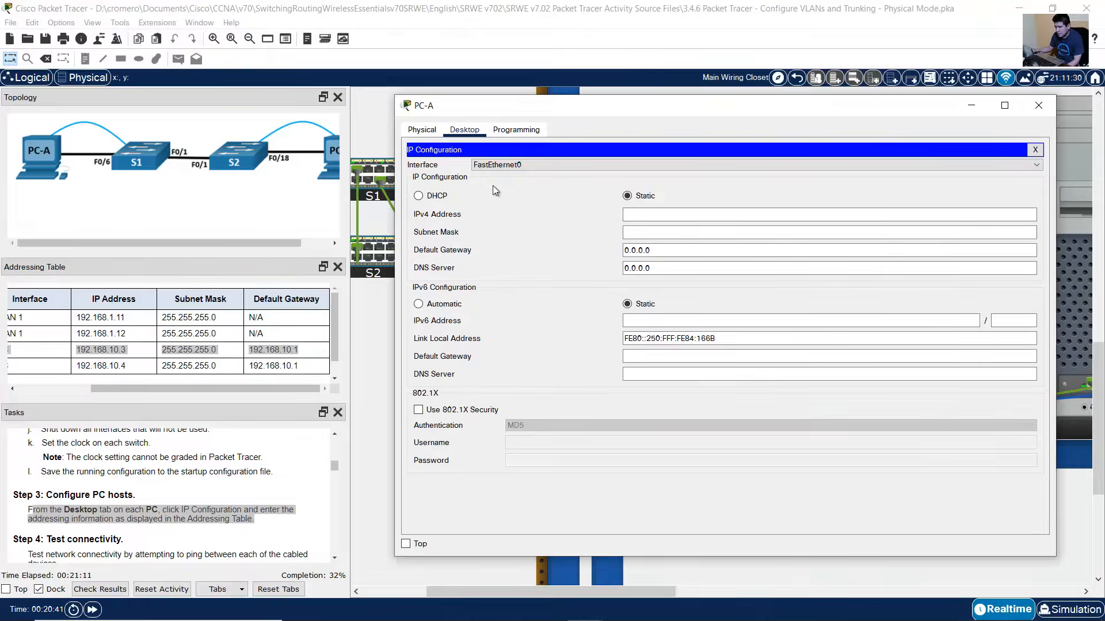
pyautogui.click(710, 216)
pyautogui.write('19')
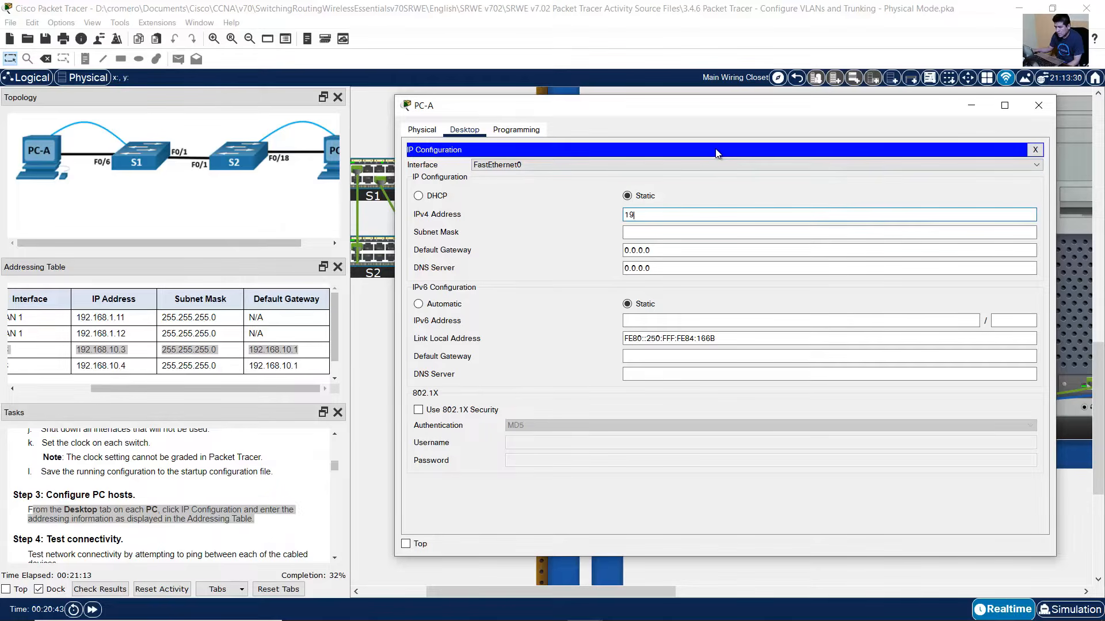
pyautogui.write('2.168.10.3')
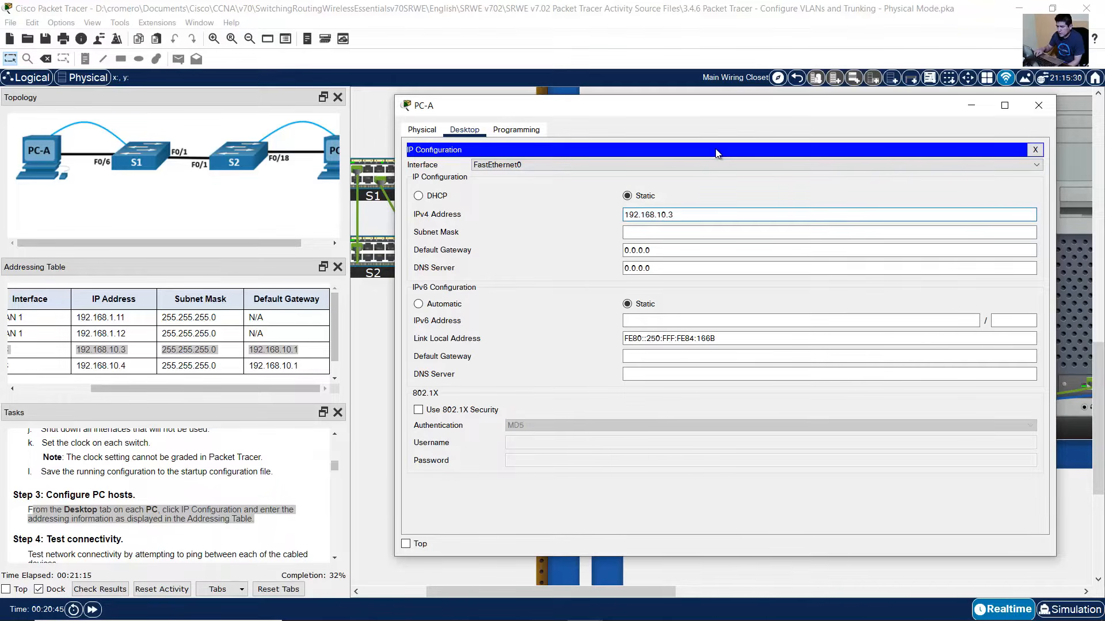
pyautogui.press('Tab')
pyautogui.press('Tab')
pyautogui.write('192.168')
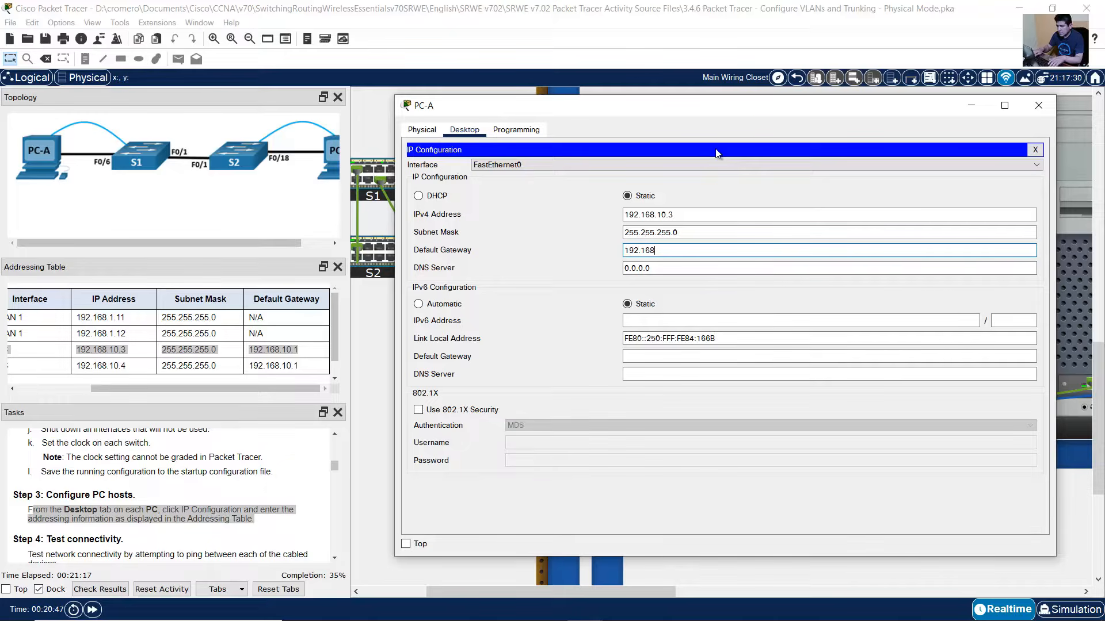
pyautogui.write('.10.1')
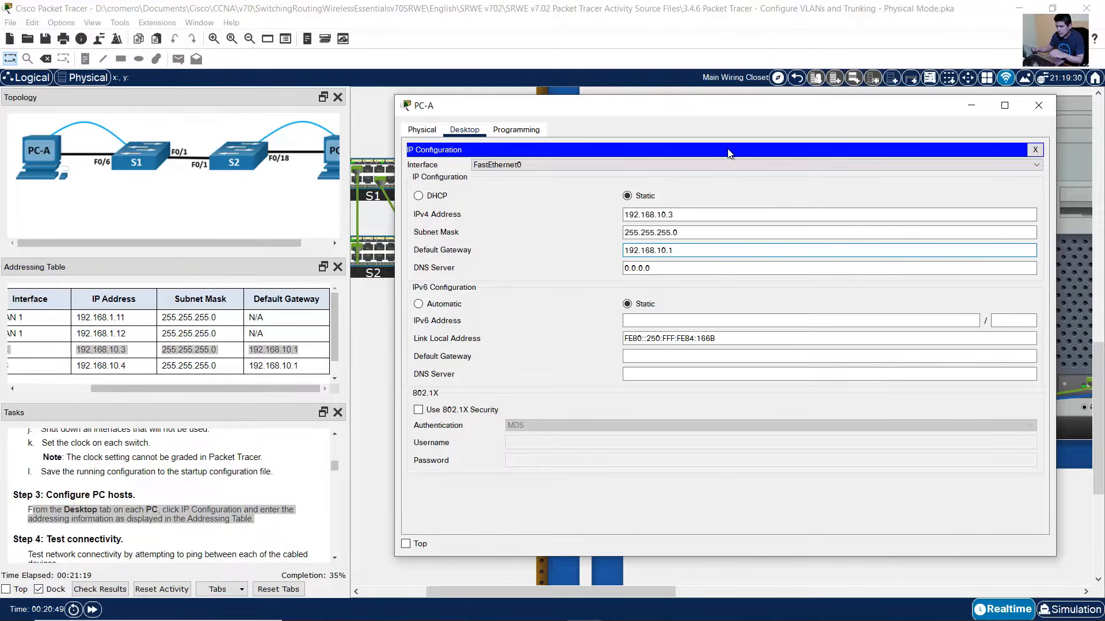
# - Give PC-B IPv4 192.168.10.4, mask 255.255.255.0 and gateway 192.168.10.1, then close it
pyautogui.click(1036, 106)
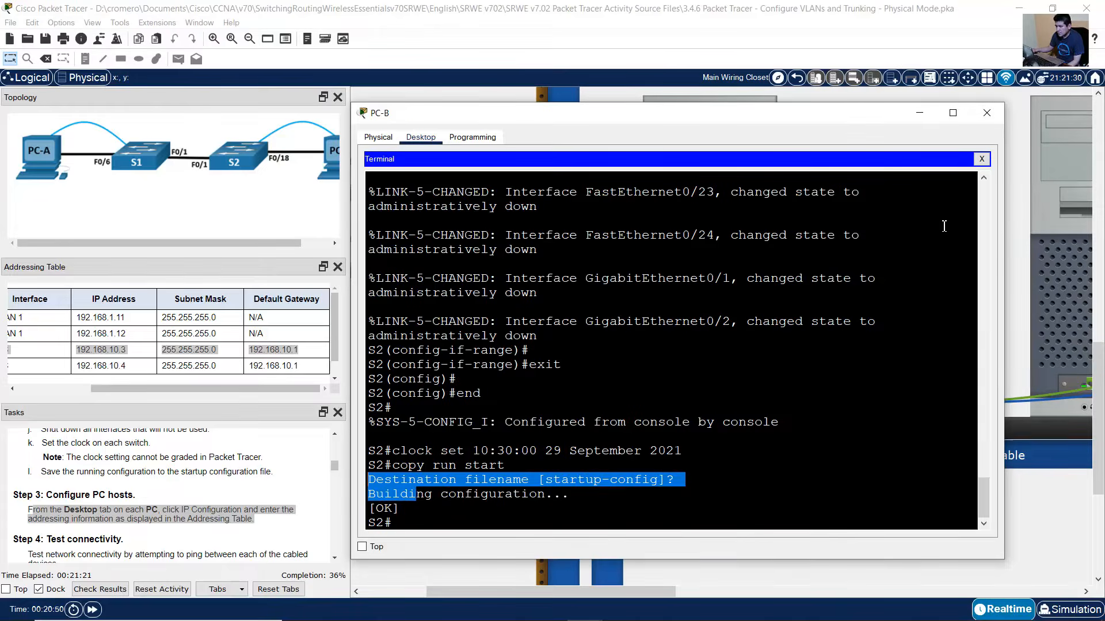
pyautogui.click(981, 159)
pyautogui.click(468, 198)
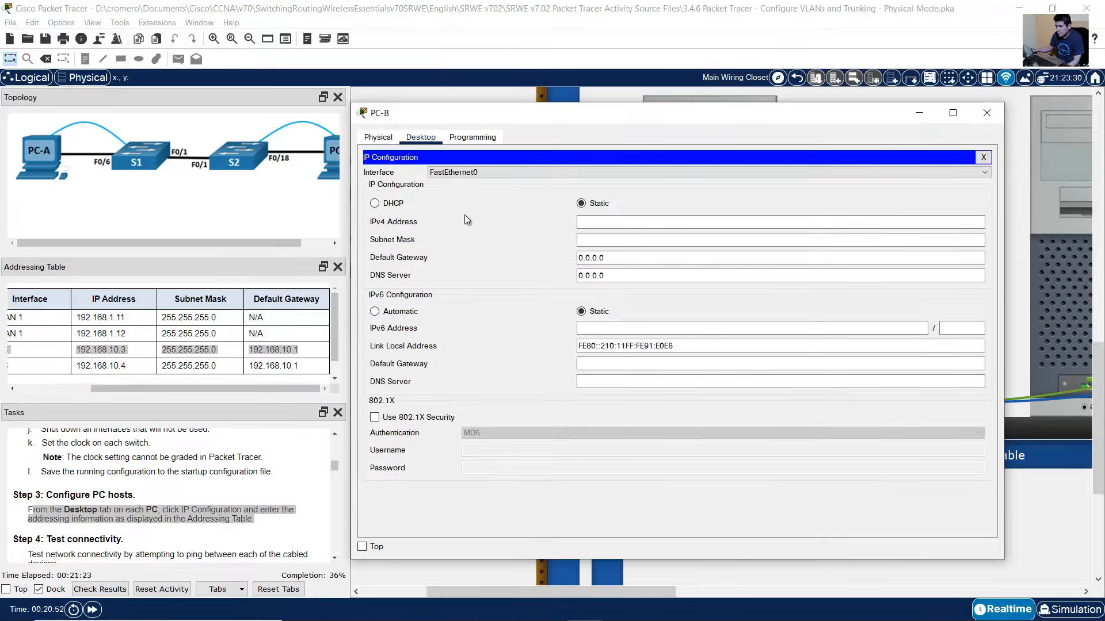
pyautogui.click(629, 223)
pyautogui.write('192.1')
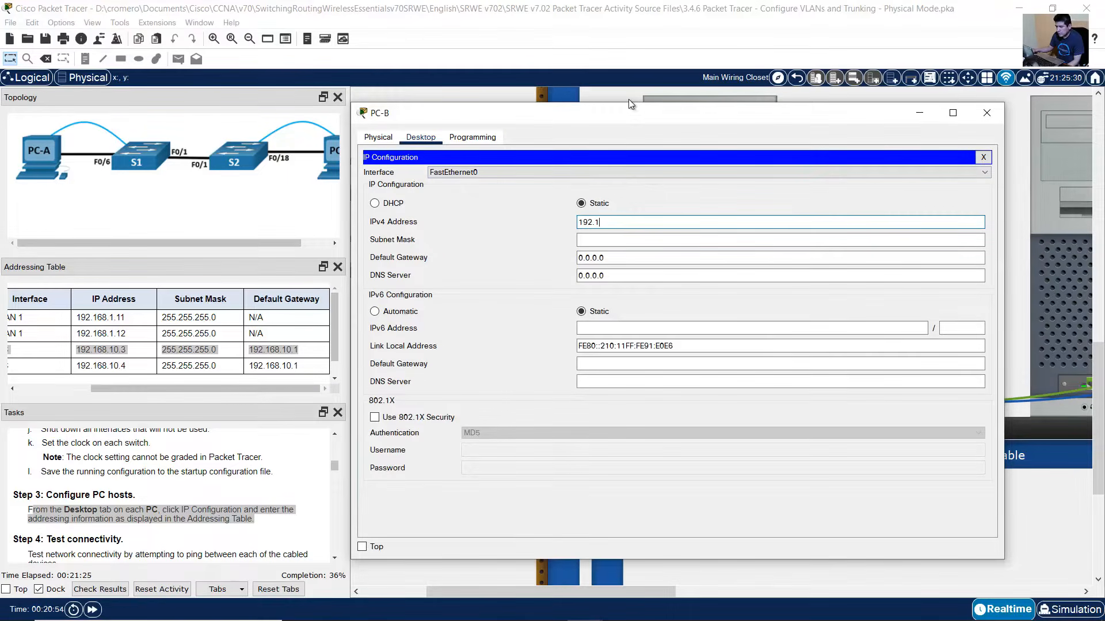
pyautogui.write('68.10.4')
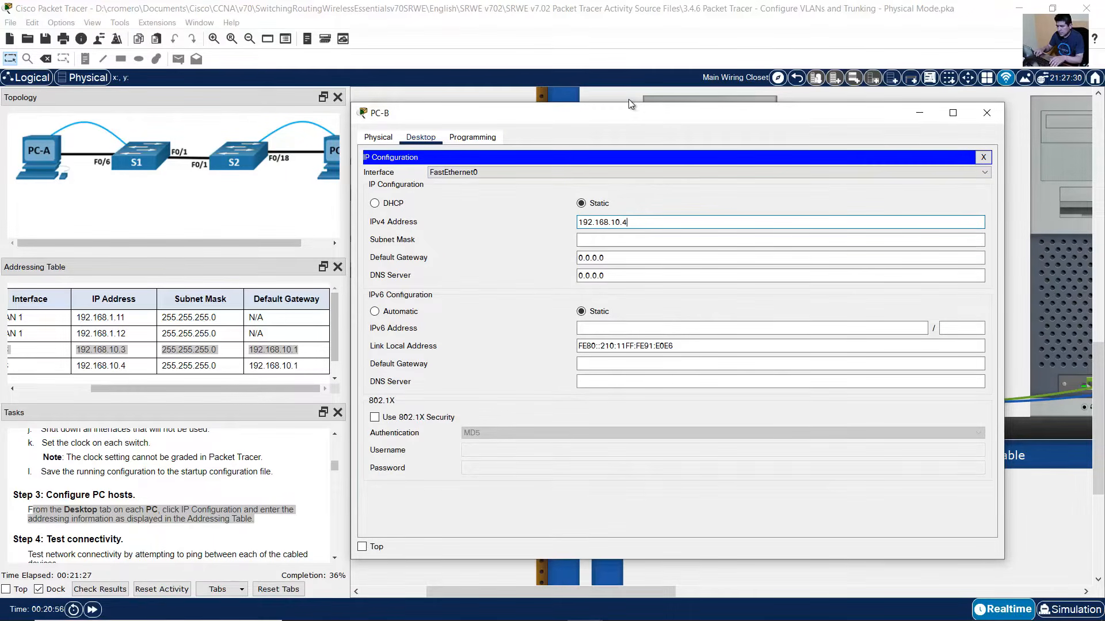
pyautogui.press('Tab')
pyautogui.press('Tab')
pyautogui.write('1')
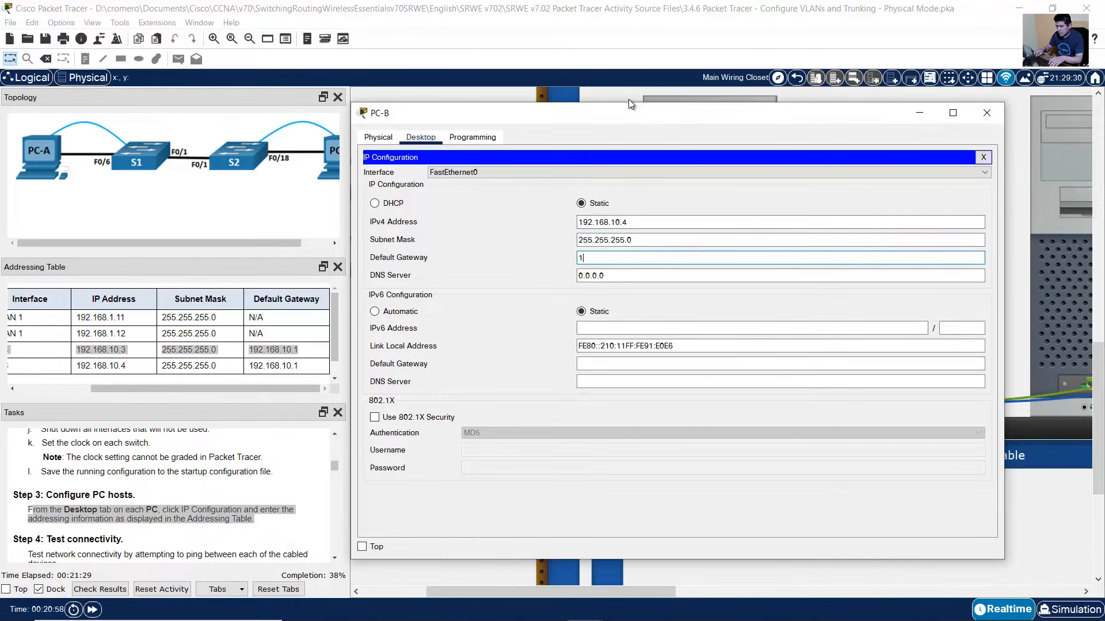
pyautogui.write('92.168.10.1')
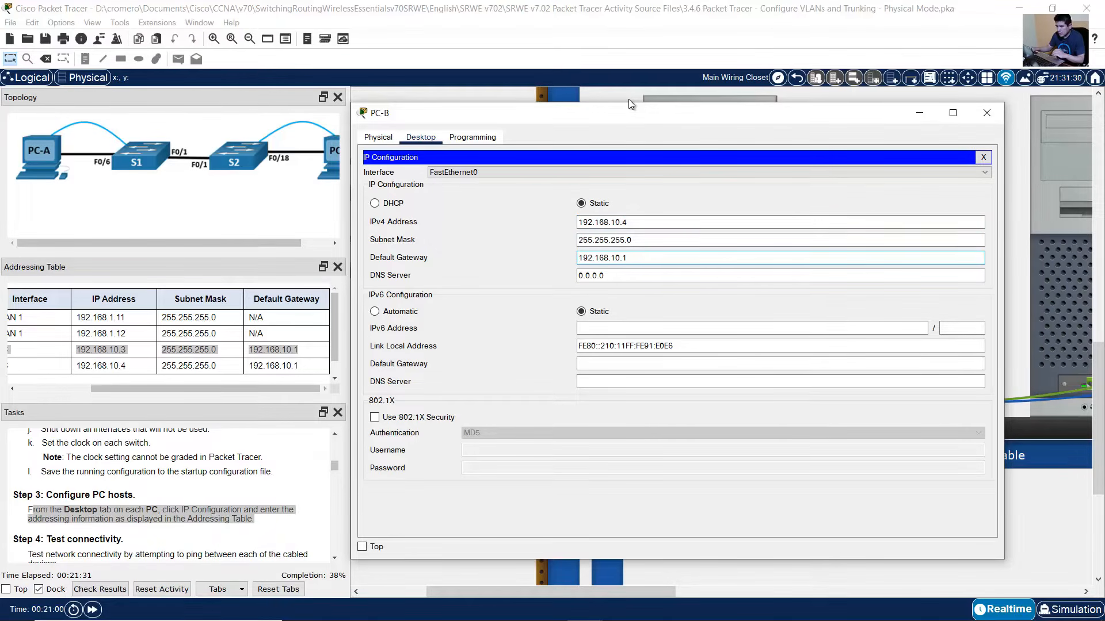
pyautogui.click(984, 157)
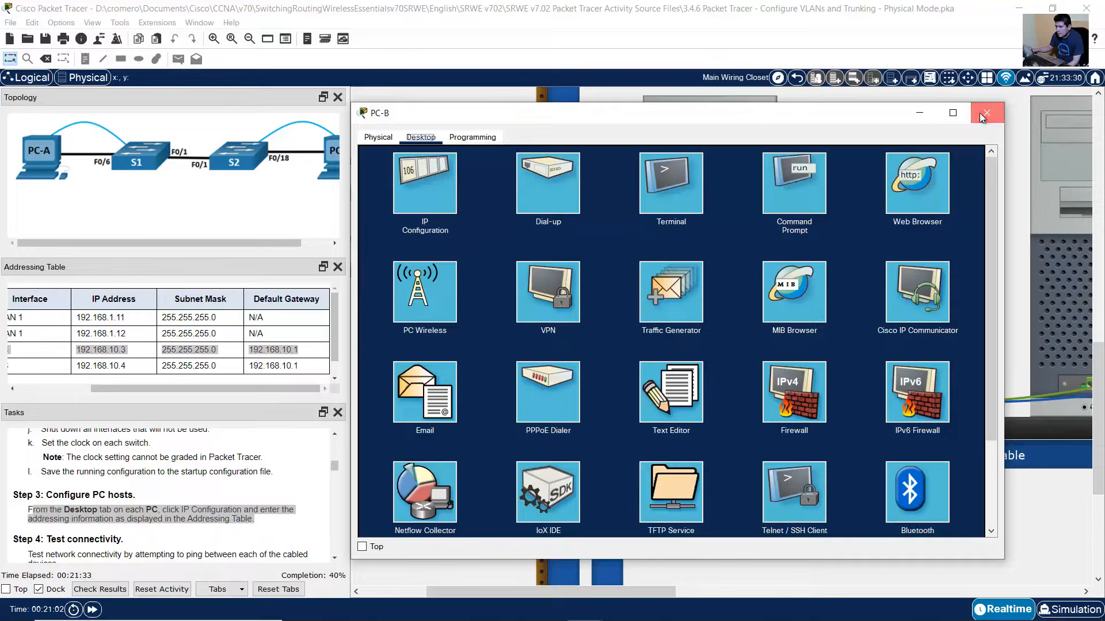
pyautogui.click(986, 113)
# - Check PC-B's row and subnet mask in the addressing table
pyautogui.click(227, 481)
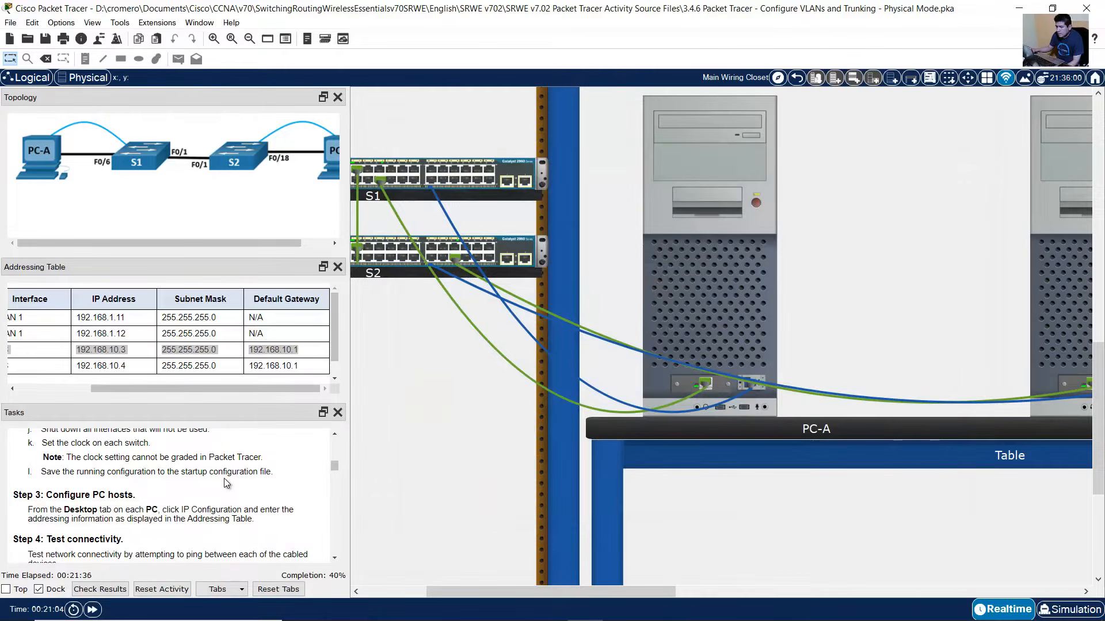
pyautogui.moveTo(278, 385); pyautogui.dragTo(245, 386)
pyautogui.click(52, 364)
pyautogui.moveTo(142, 392); pyautogui.dragTo(324, 369)
pyautogui.click(209, 372)
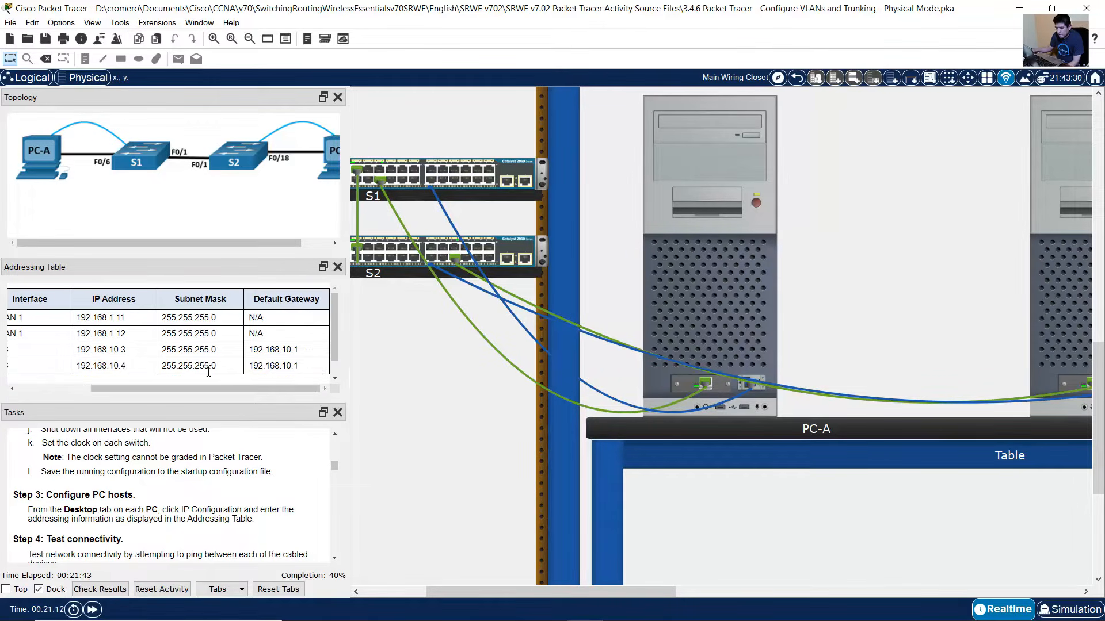
pyautogui.moveTo(179, 368); pyautogui.dragTo(301, 368)
# - Reopen PC-B's IP Configuration and compare its address, mask and gateway to the table
pyautogui.click(1029, 337)
pyautogui.click(460, 201)
pyautogui.moveTo(578, 224); pyautogui.dragTo(484, 231)
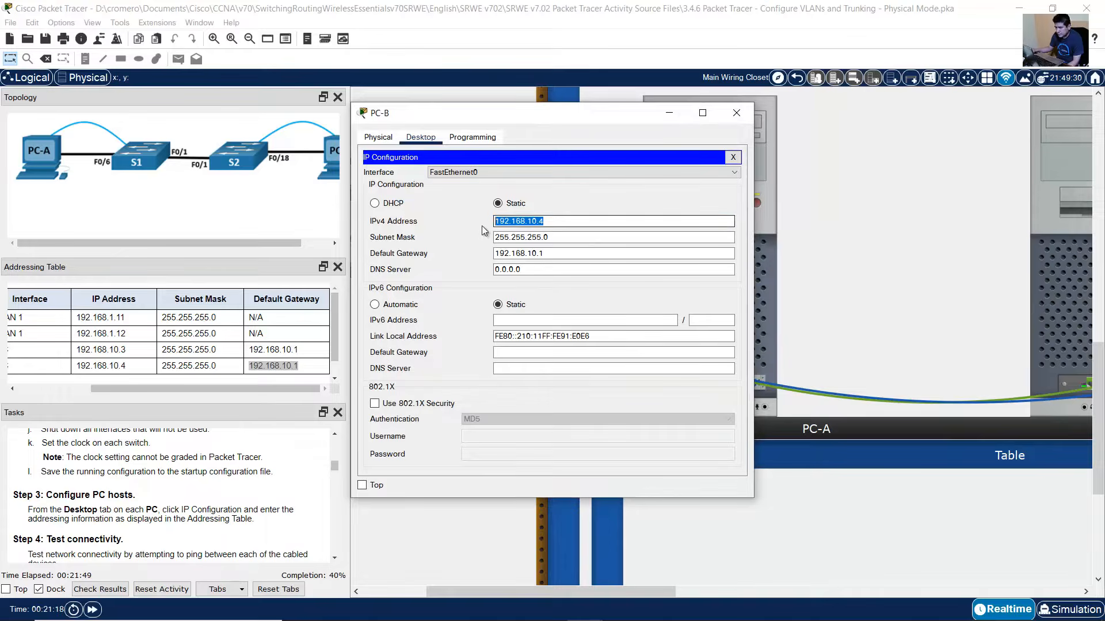
pyautogui.moveTo(560, 237); pyautogui.dragTo(472, 259)
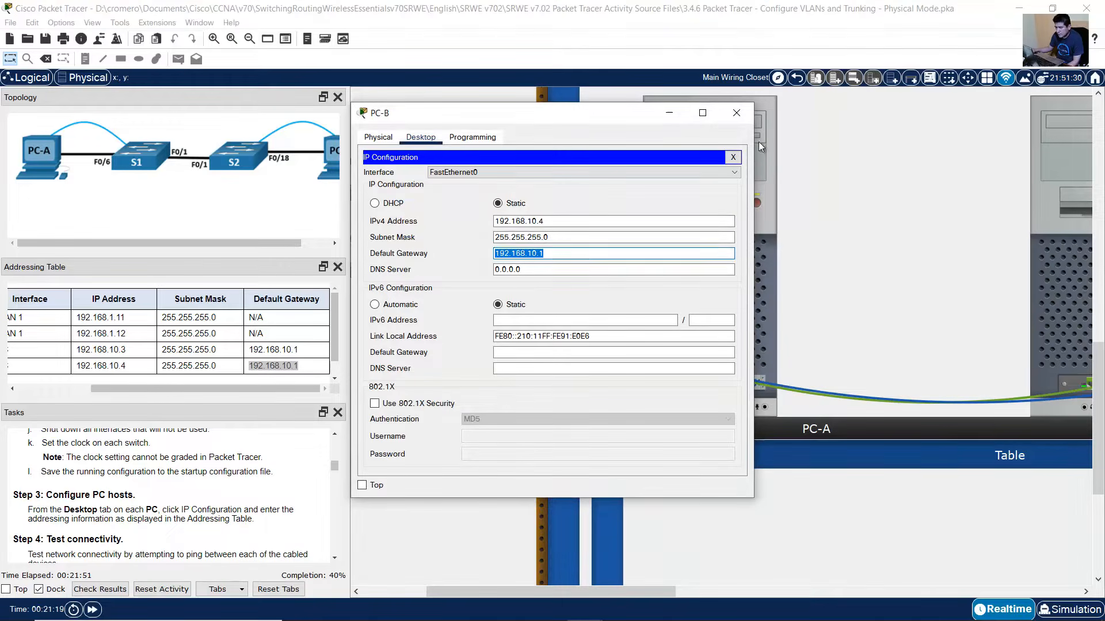
pyautogui.click(736, 112)
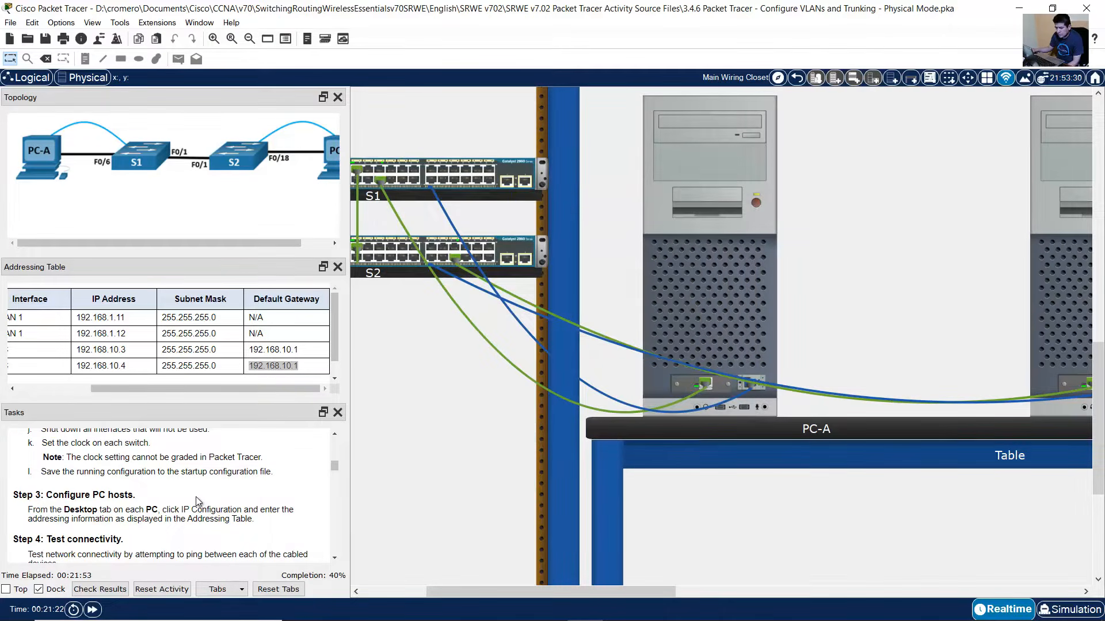
pyautogui.scroll(-3, 189, 496)
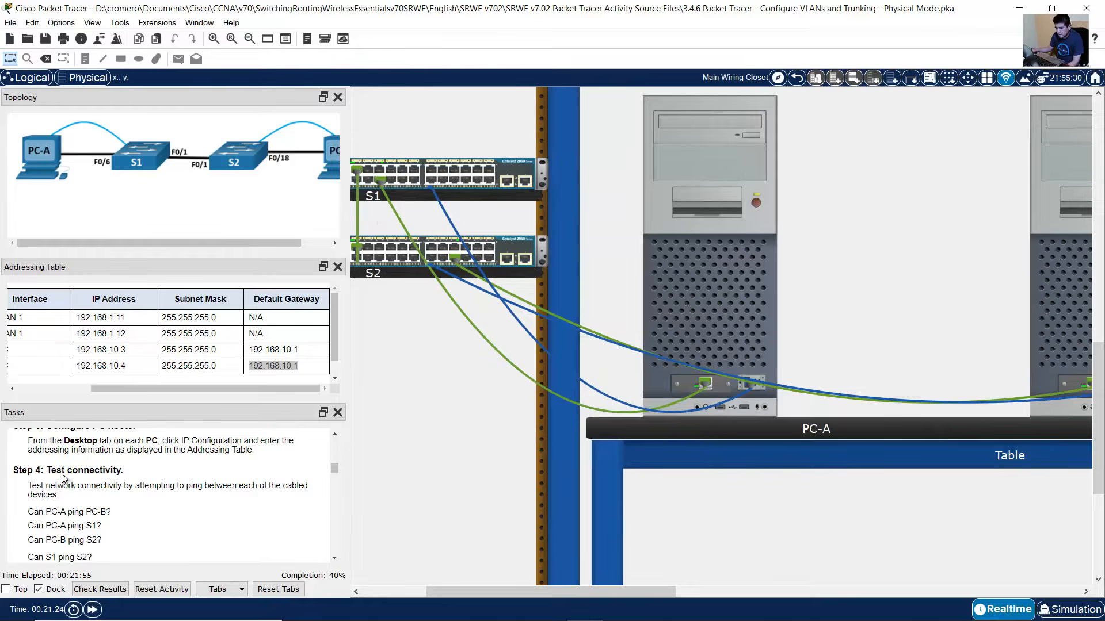
# - Read the Step 4 Test connectivity question asking whether PC-A can ping PC-B
pyautogui.moveTo(57, 470); pyautogui.dragTo(123, 471)
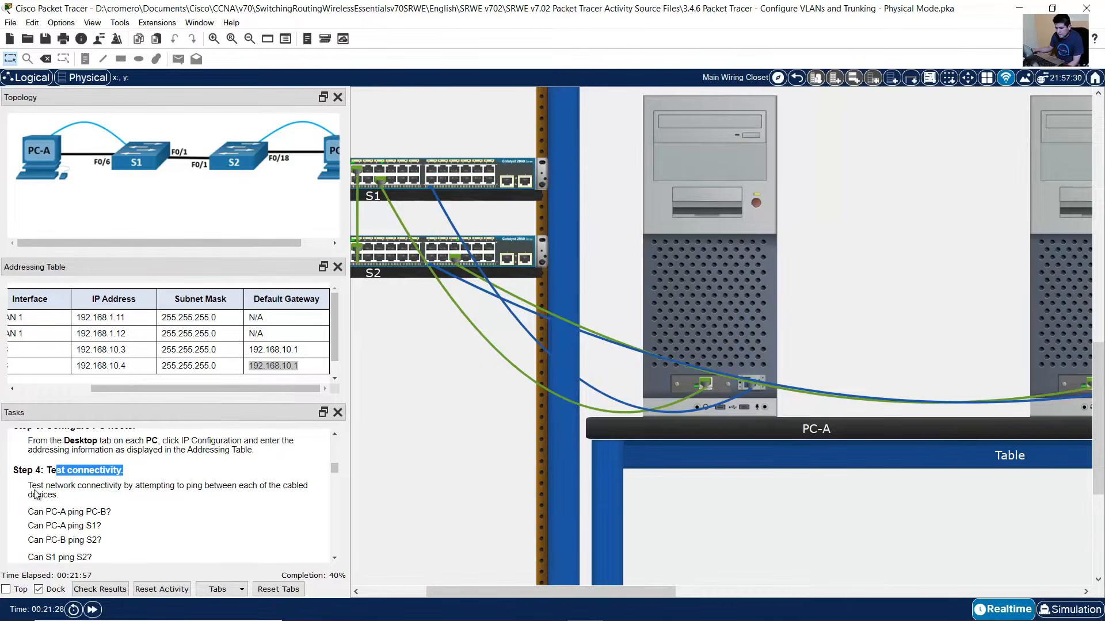
pyautogui.scroll(-1, 36, 495)
pyautogui.moveTo(35, 479); pyautogui.dragTo(183, 477)
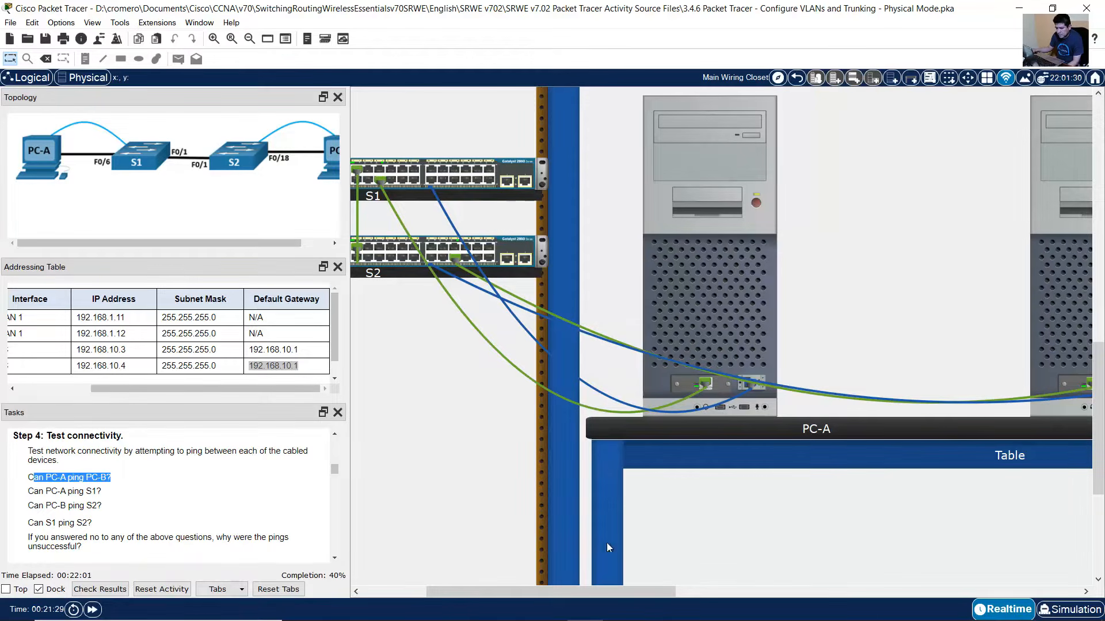
pyautogui.moveTo(572, 587); pyautogui.dragTo(662, 581)
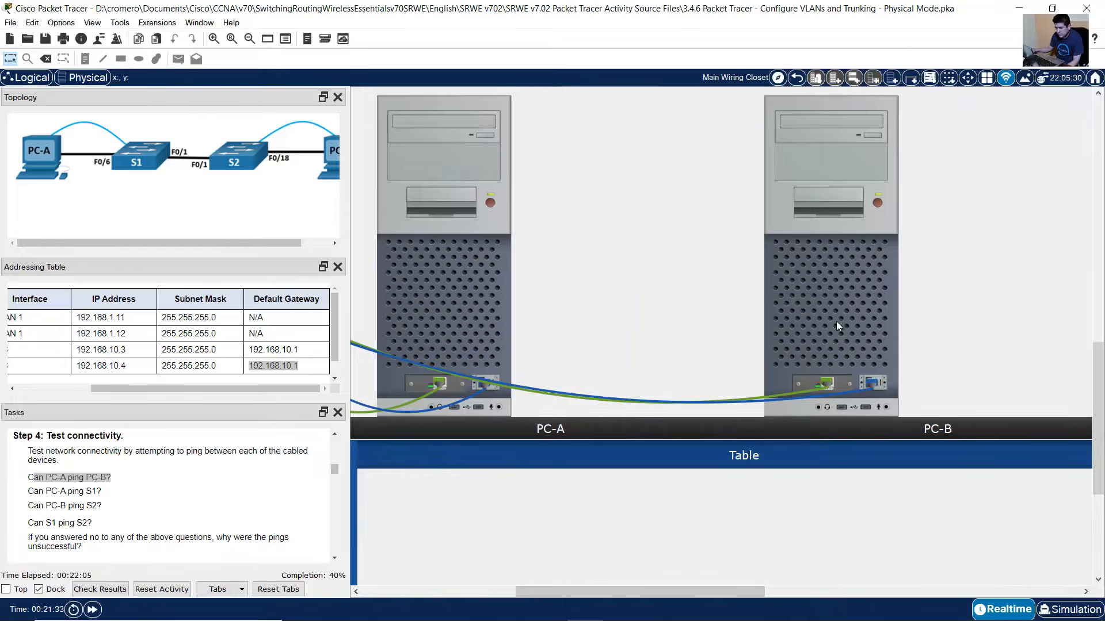
# - From PC-A's command prompt, ping PC-B at 192.168.10.4 and get replies
pyautogui.click(470, 273)
pyautogui.click(614, 229)
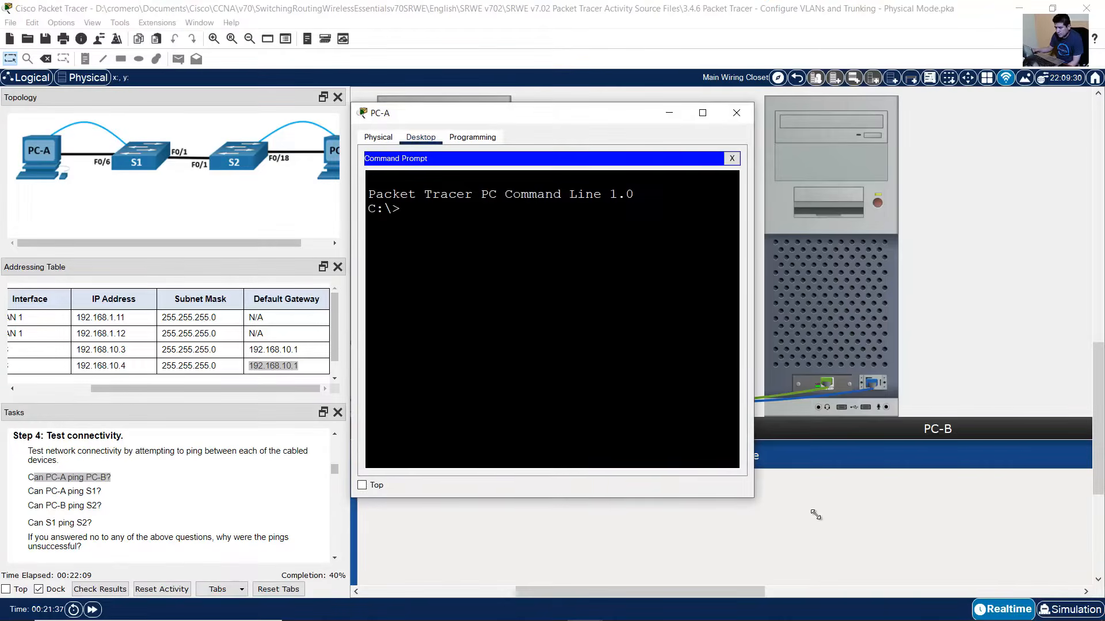
pyautogui.moveTo(753, 498); pyautogui.dragTo(1039, 558)
pyautogui.write('ping ')
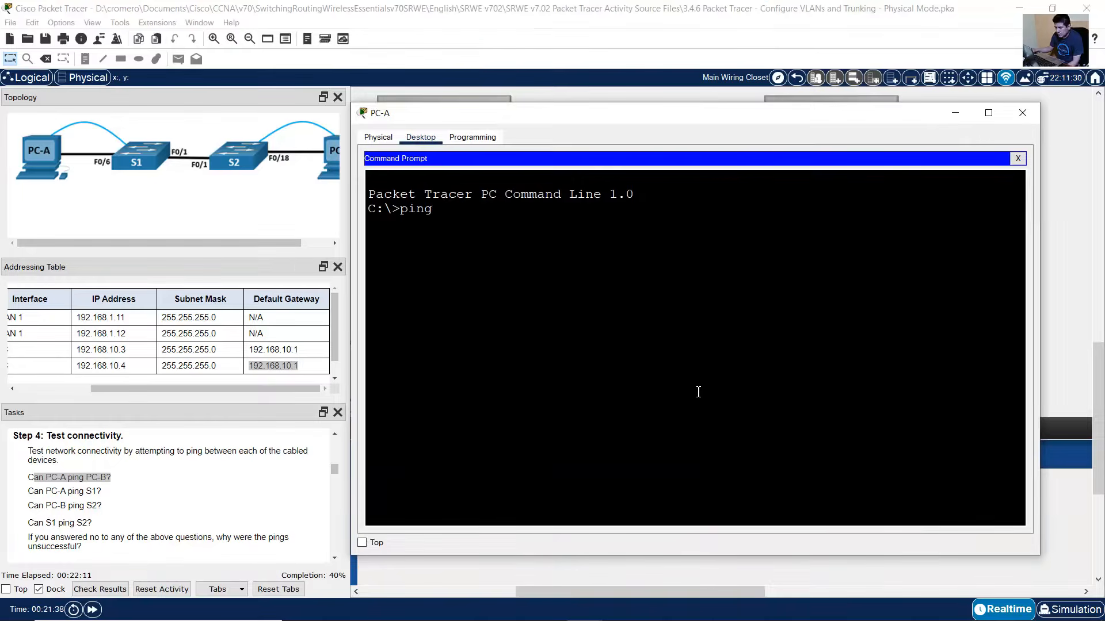
pyautogui.write('192.168.10.4')
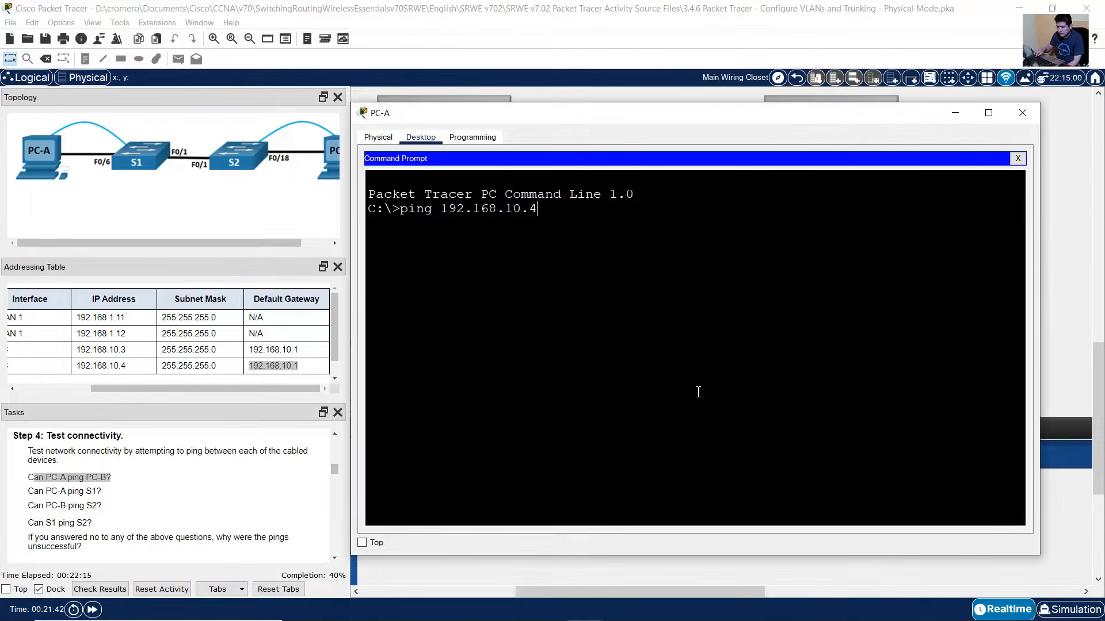
pyautogui.press('Return')
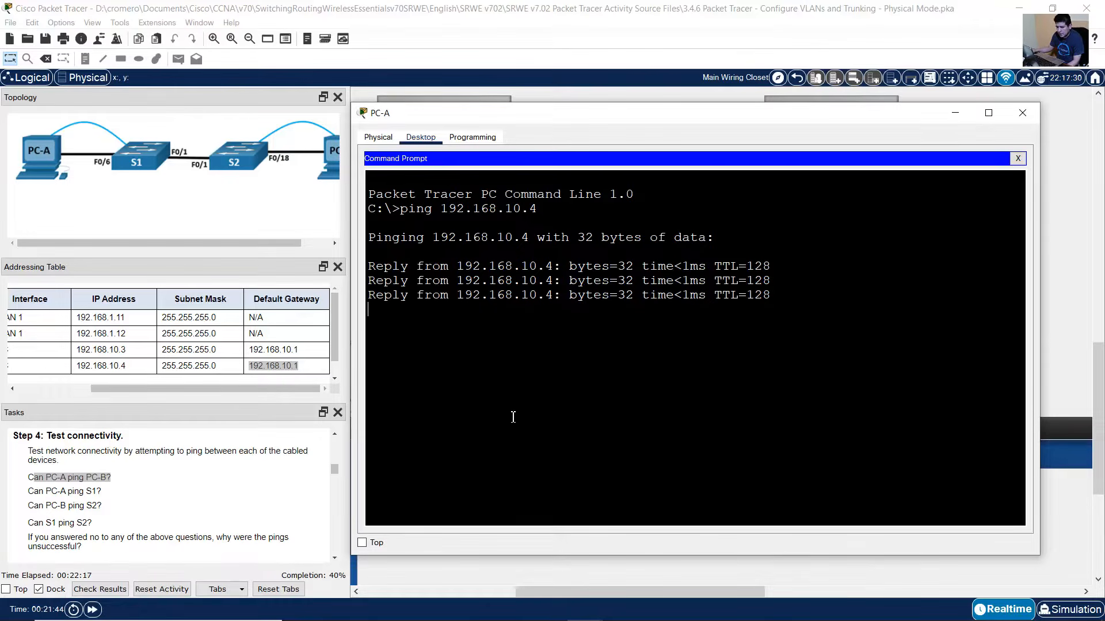
pyautogui.click(57, 476)
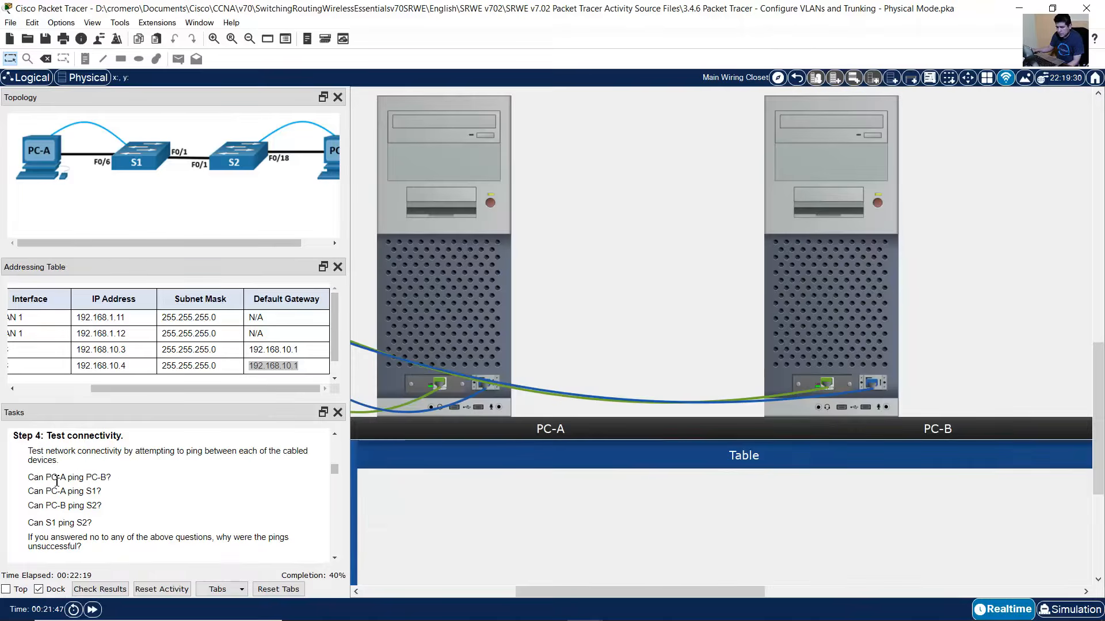
# - Read the Can PC-A ping S1? question and note S1's address 192.168.1.11 in the table
pyautogui.moveTo(39, 479); pyautogui.dragTo(131, 481)
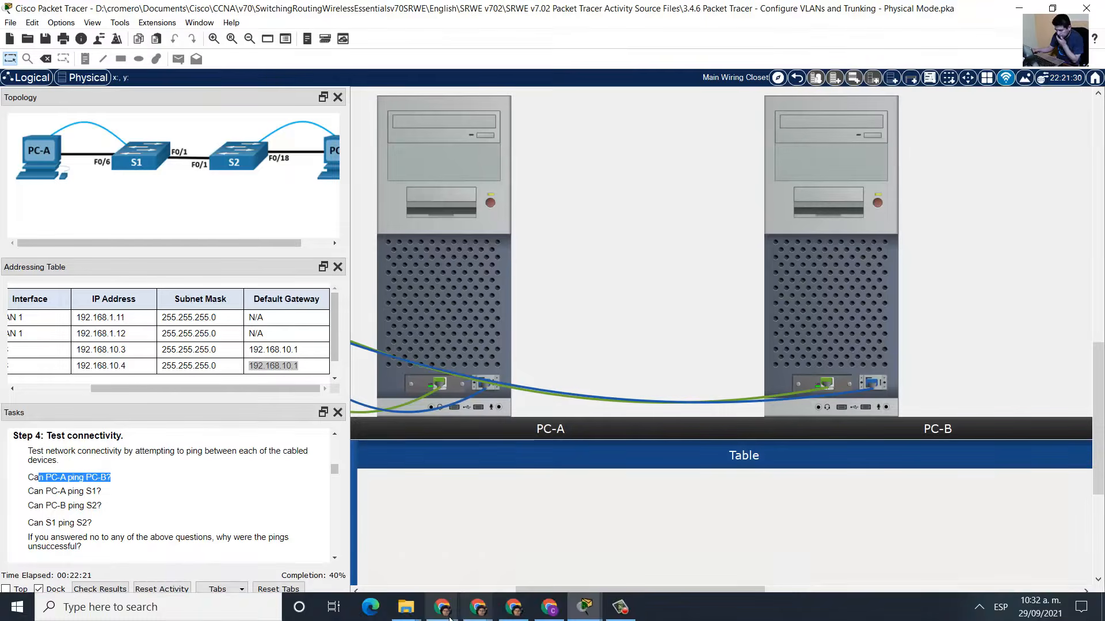
pyautogui.click(47, 492)
pyautogui.moveTo(35, 492); pyautogui.dragTo(118, 494)
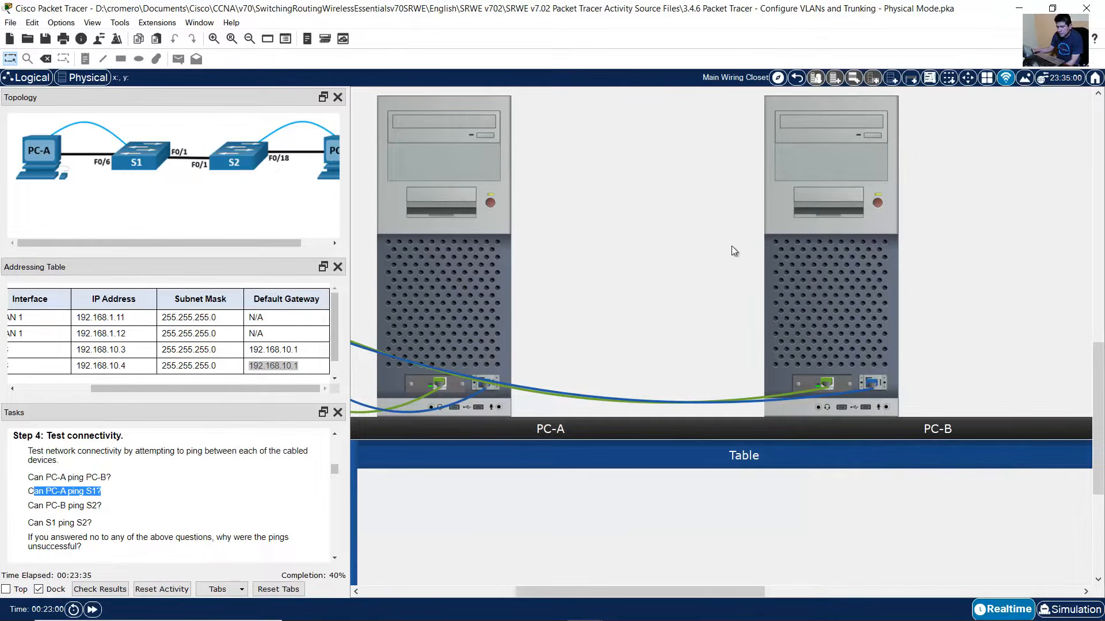
pyautogui.click(490, 271)
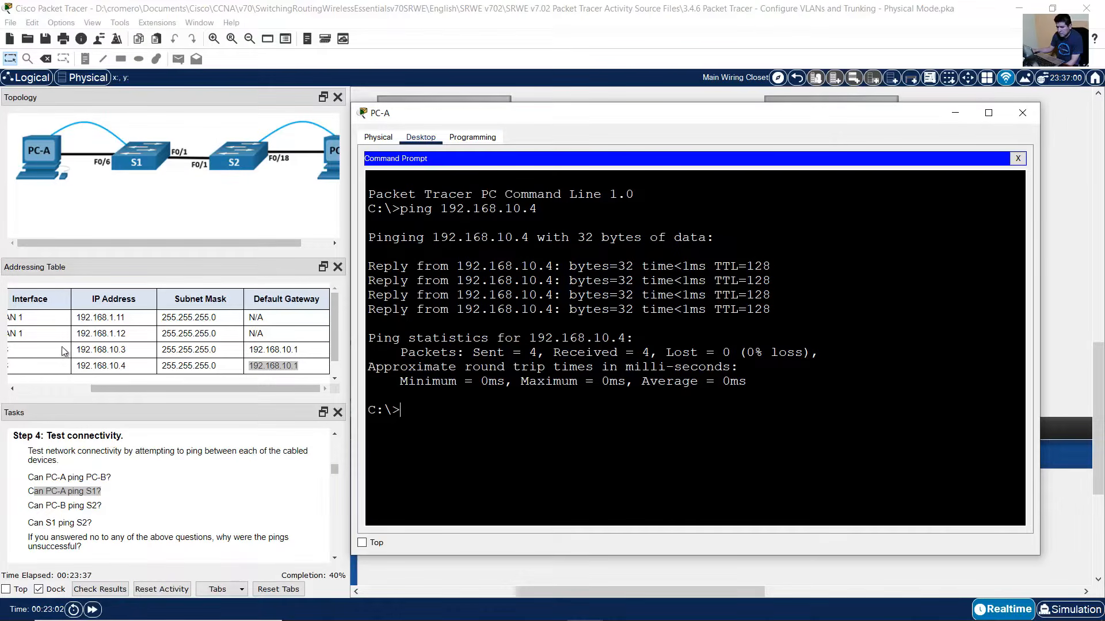
pyautogui.click(161, 394)
pyautogui.hscroll(-5, 150, 389)
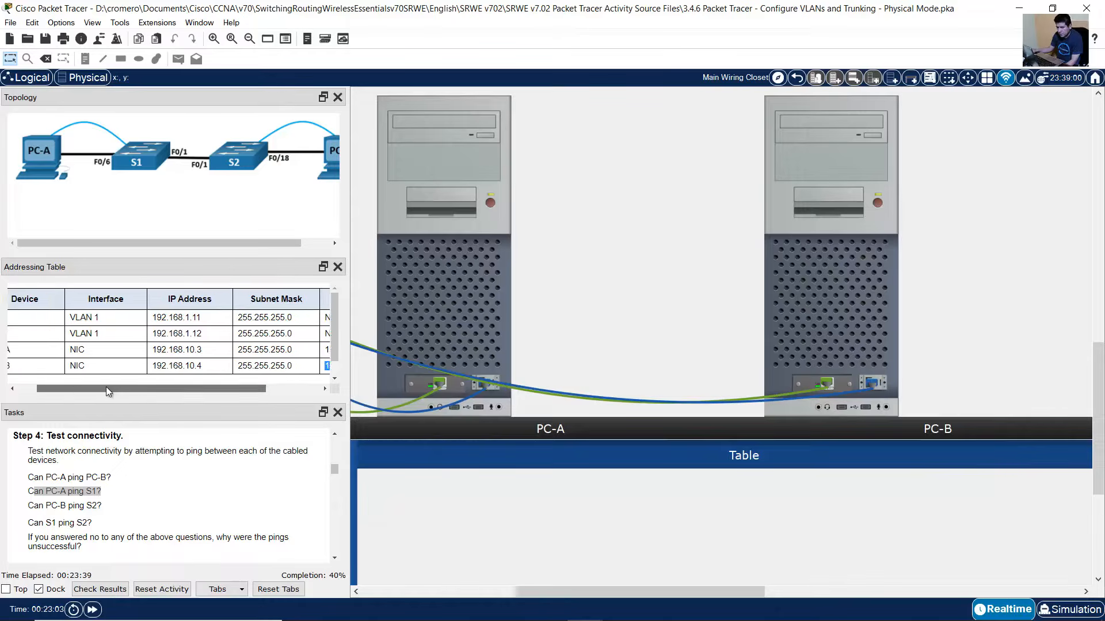
pyautogui.moveTo(181, 317); pyautogui.dragTo(232, 317)
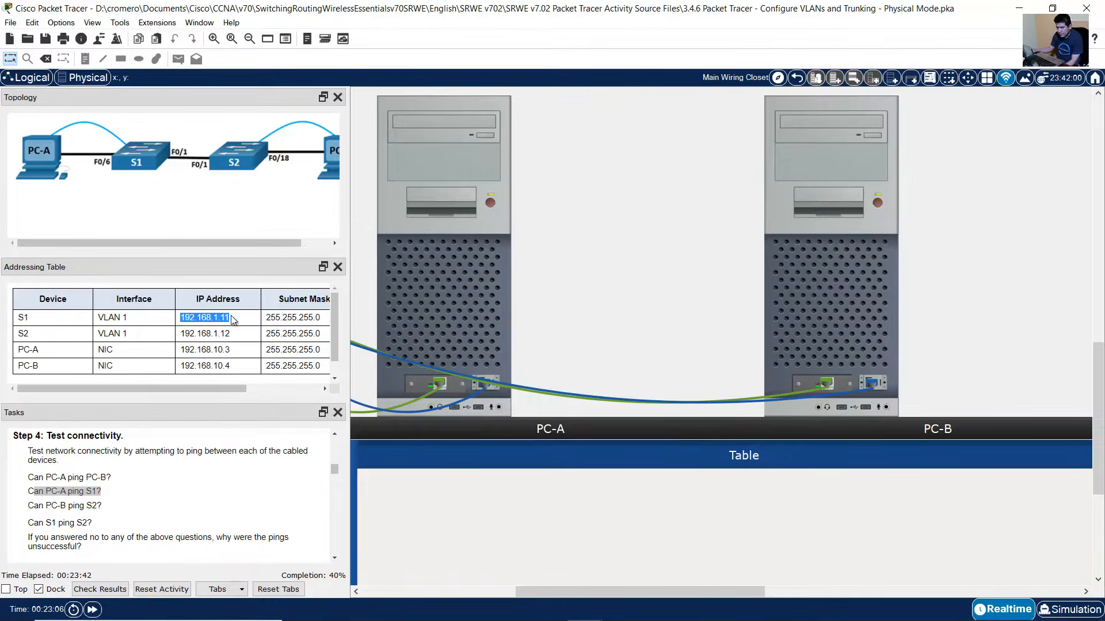
# - Edit the previous ping to target 192.168.1.11 from PC-A; all requests time out
pyautogui.click(433, 315)
pyautogui.press('Up')
pyautogui.press('BackSpace')
pyautogui.press('BackSpace')
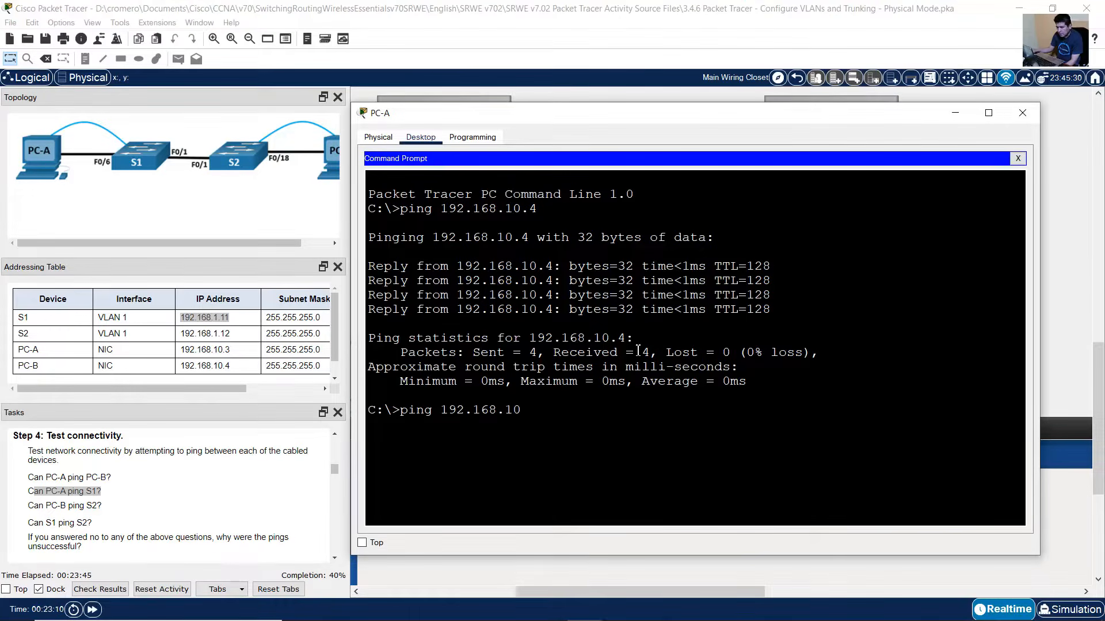
pyautogui.press('BackSpace')
pyautogui.write('.11')
pyautogui.press('Return')
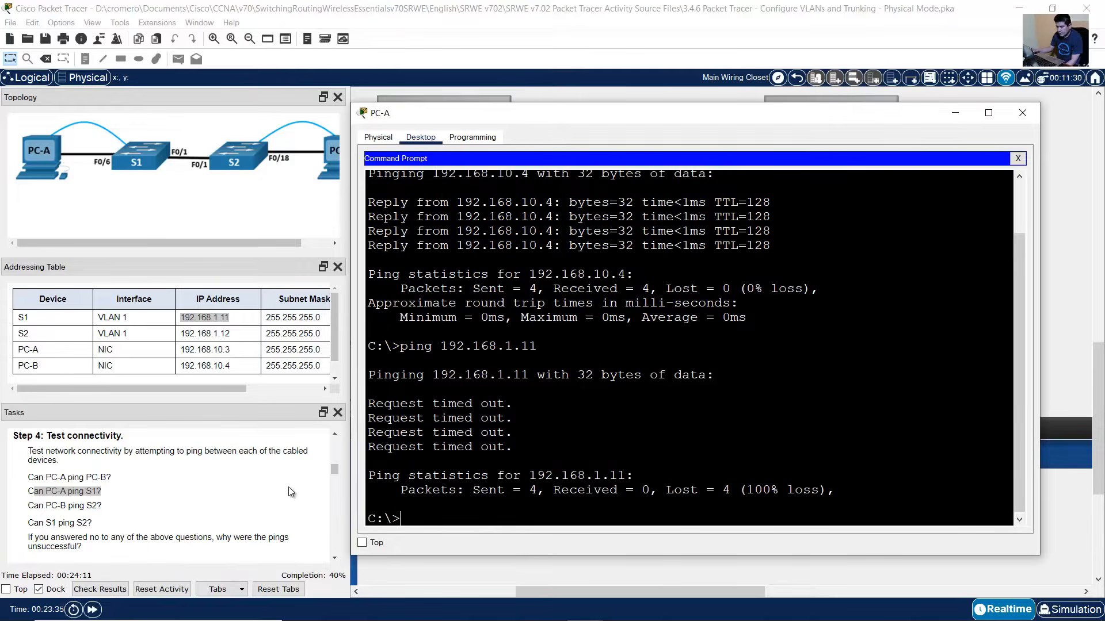
pyautogui.click(39, 494)
pyautogui.moveTo(39, 494); pyautogui.dragTo(119, 493)
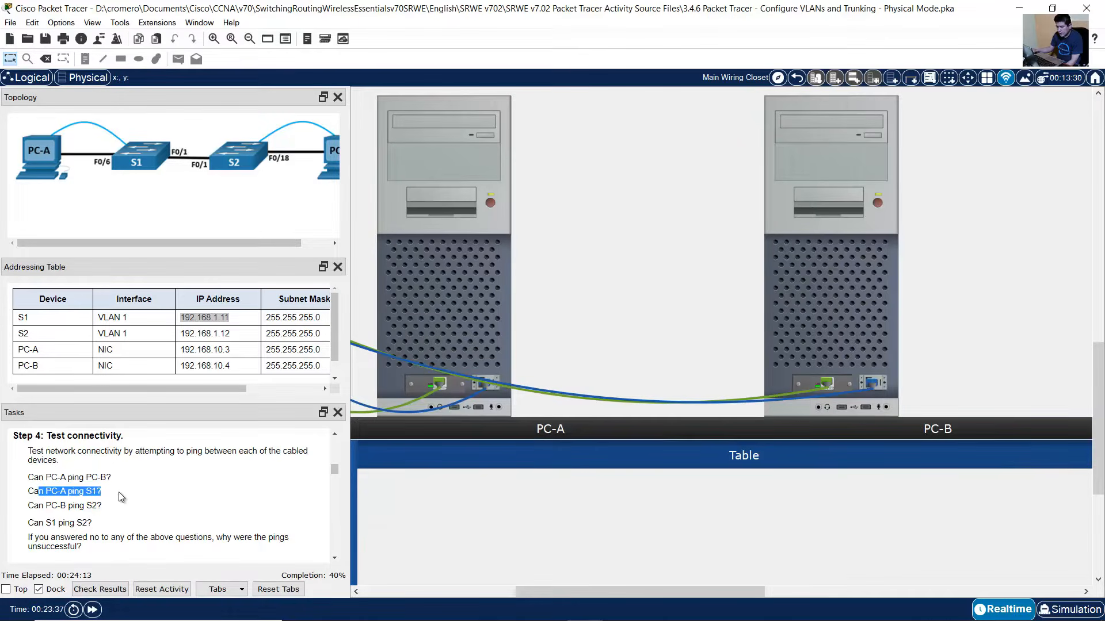
# - From PC-B's command prompt, ping S2 at 192.168.1.12; all four requests time out (100% loss)
pyautogui.click(82, 507)
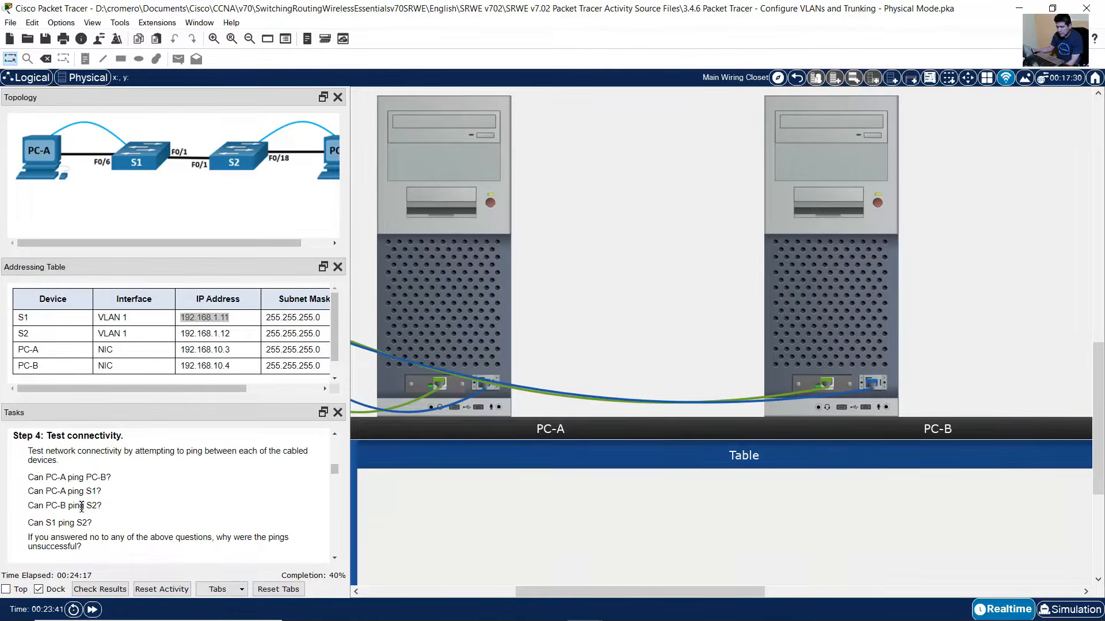
pyautogui.moveTo(30, 509); pyautogui.dragTo(88, 509)
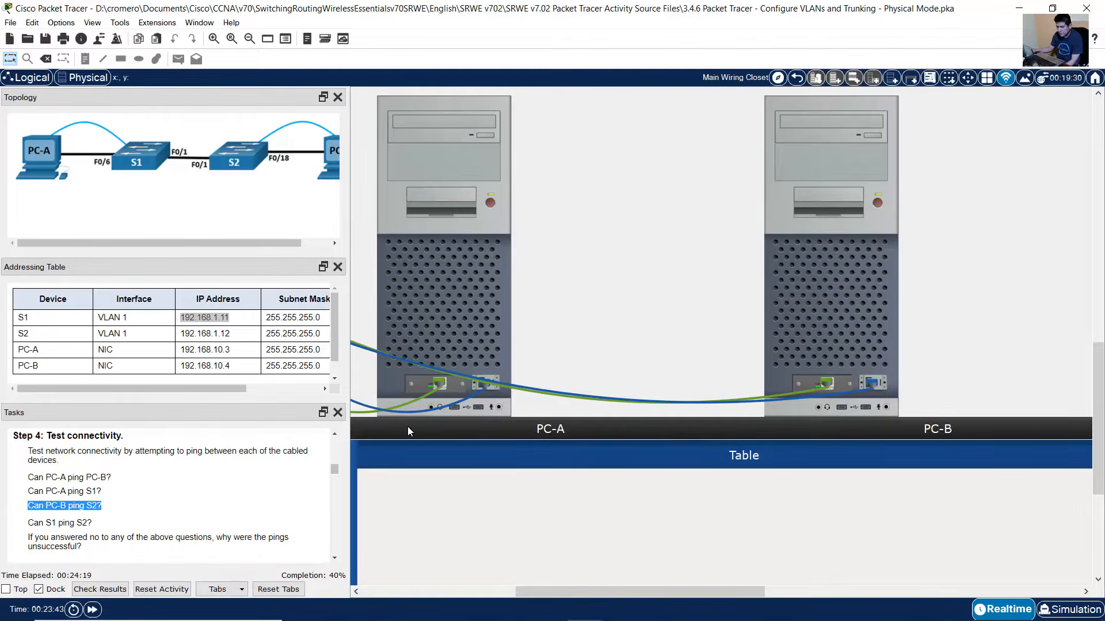
pyautogui.click(812, 260)
pyautogui.click(644, 209)
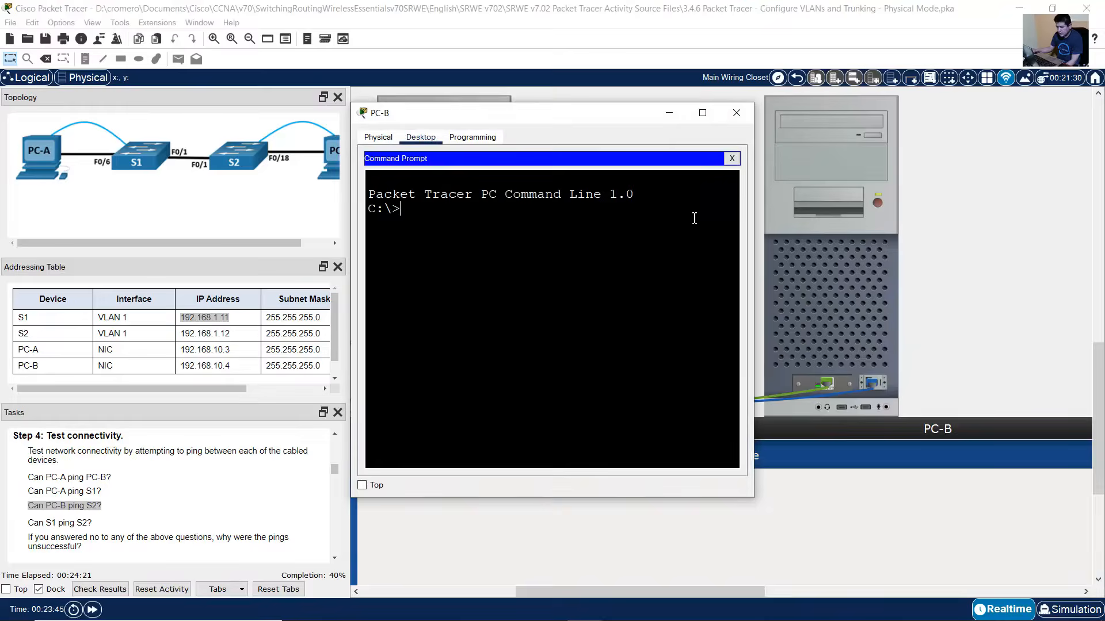
pyautogui.moveTo(753, 211); pyautogui.dragTo(998, 213)
pyautogui.write('p')
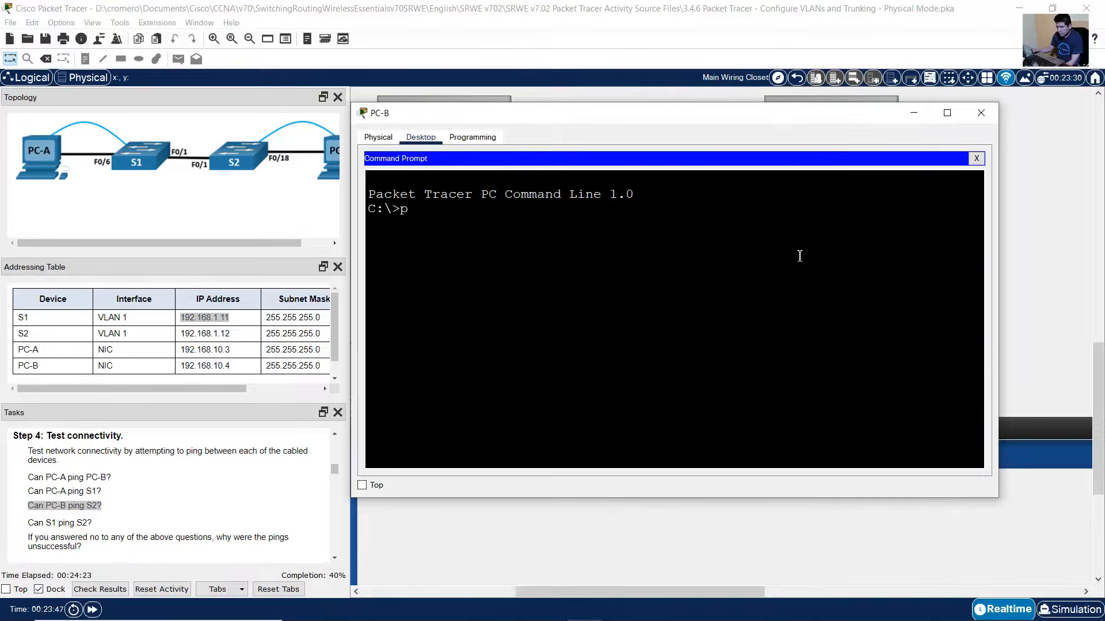
pyautogui.write('ing')
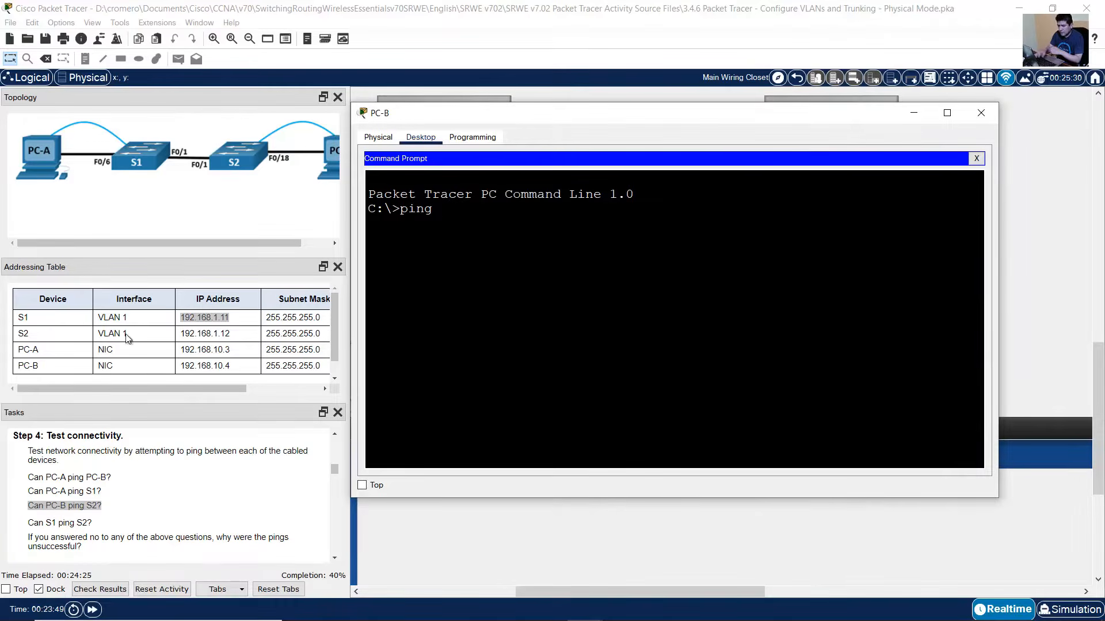
pyautogui.moveTo(180, 333); pyautogui.dragTo(378, 324)
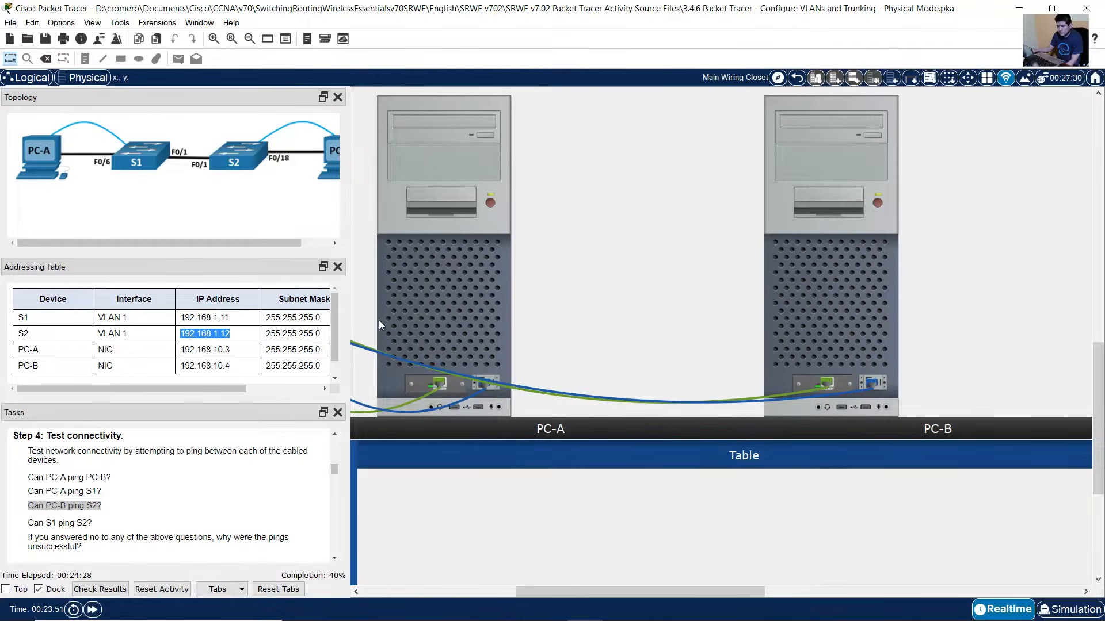
pyautogui.click(849, 278)
pyautogui.write('192.')
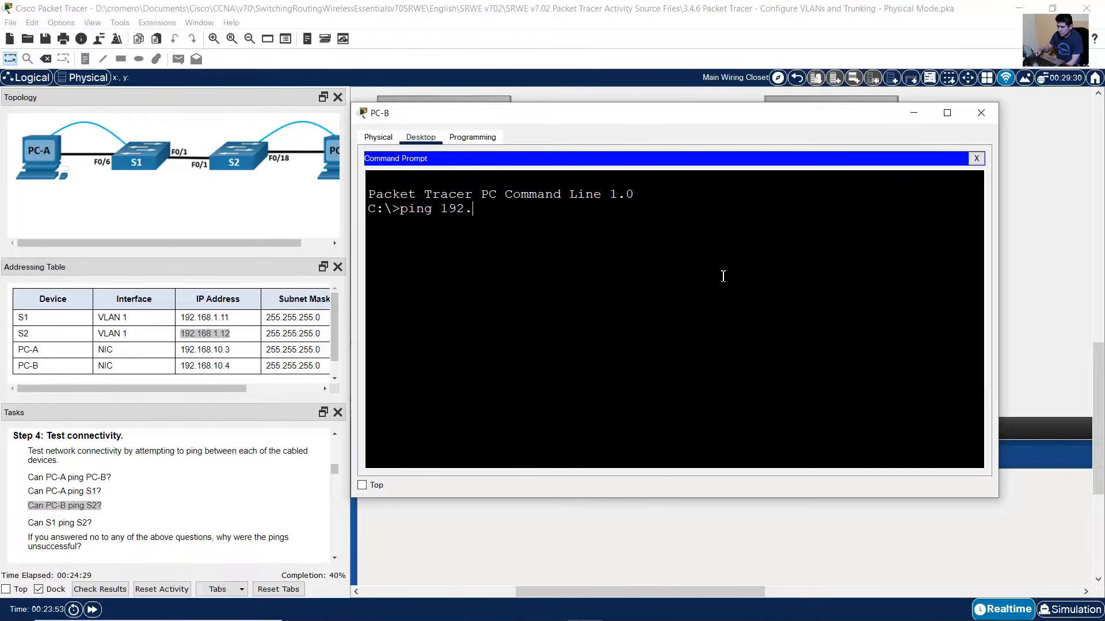
pyautogui.write('168.1.12')
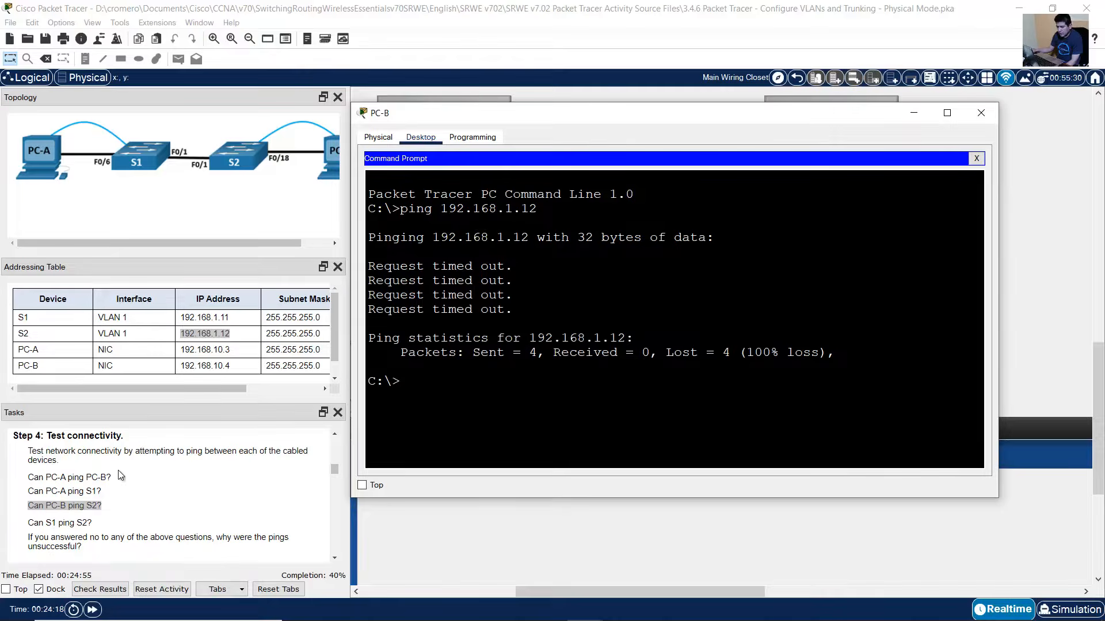
pyautogui.click(64, 494)
pyautogui.moveTo(33, 506); pyautogui.dragTo(136, 514)
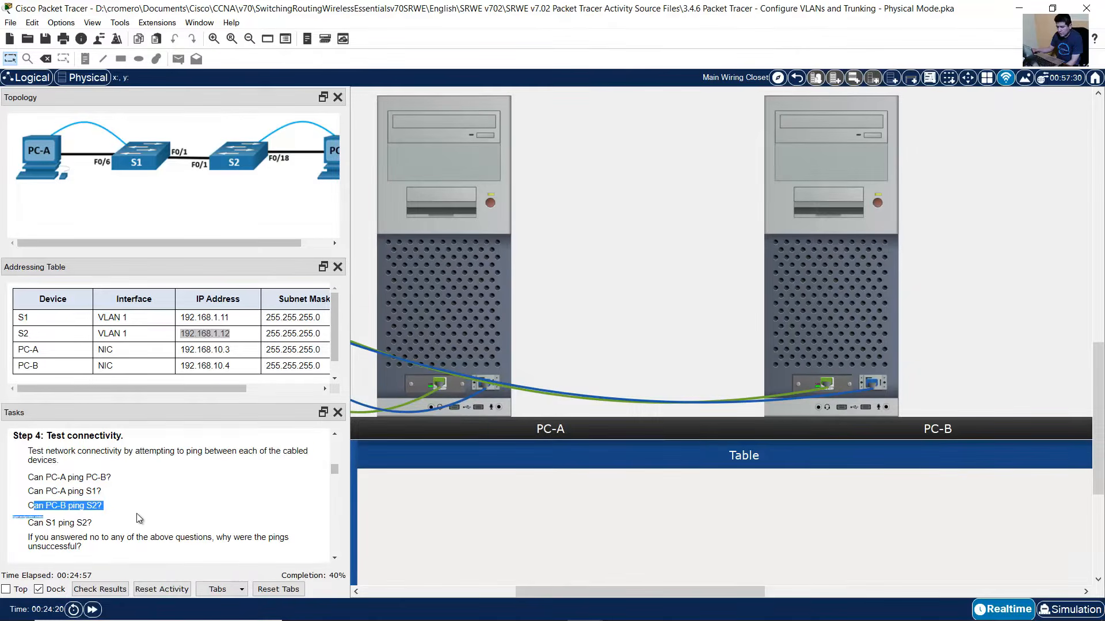
# - Open S1's console through PC-A's Terminal with the default settings
pyautogui.moveTo(33, 523); pyautogui.dragTo(95, 527)
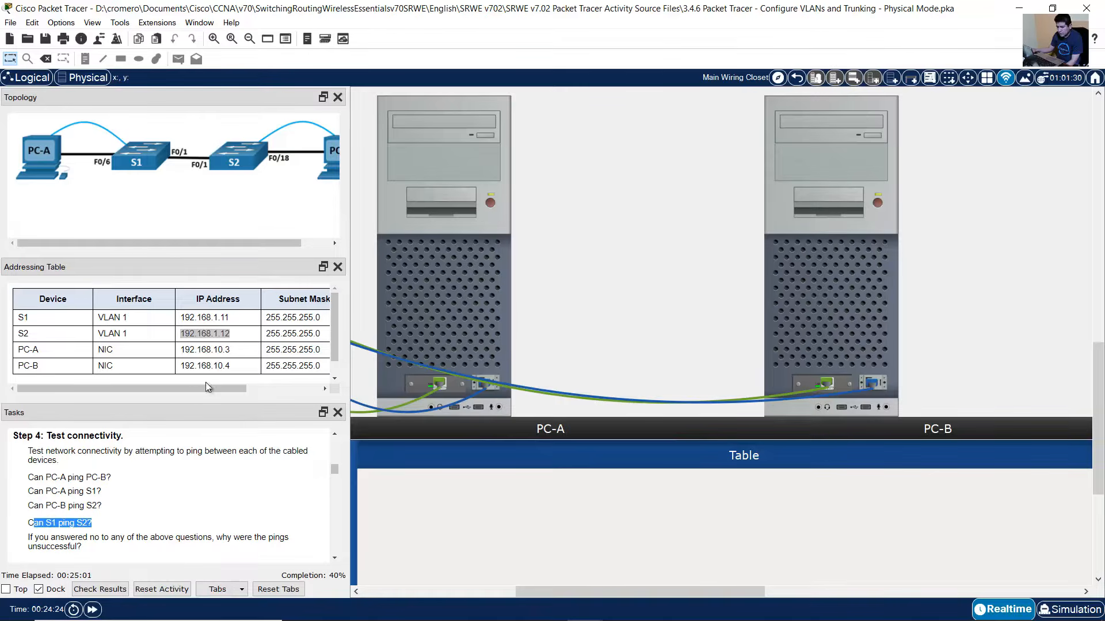
pyautogui.moveTo(625, 589); pyautogui.dragTo(470, 589)
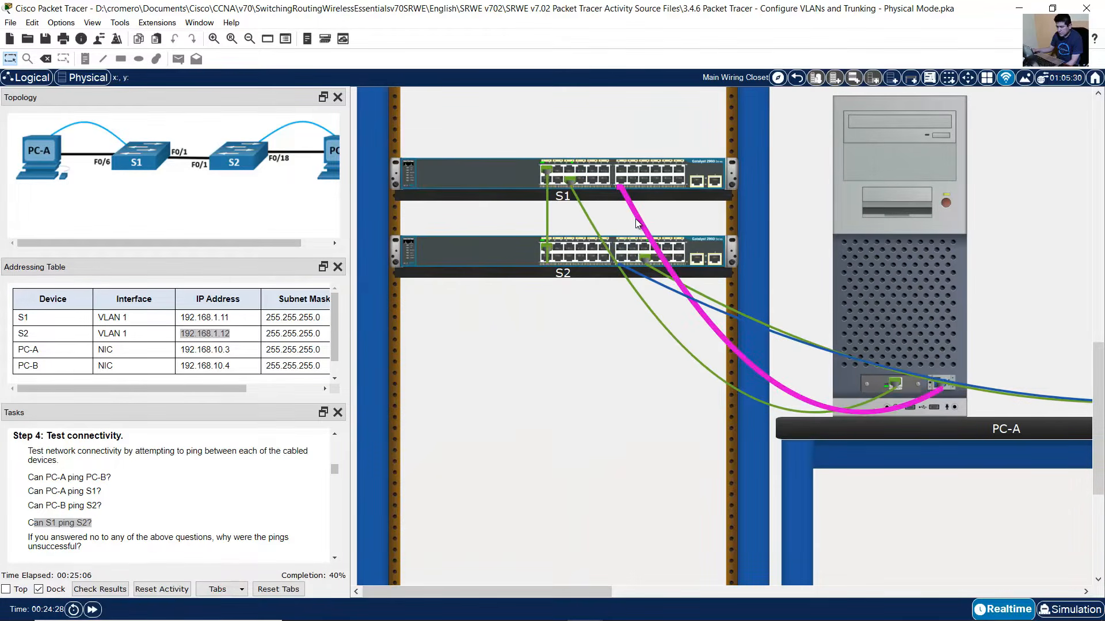
pyautogui.moveTo(637, 223)
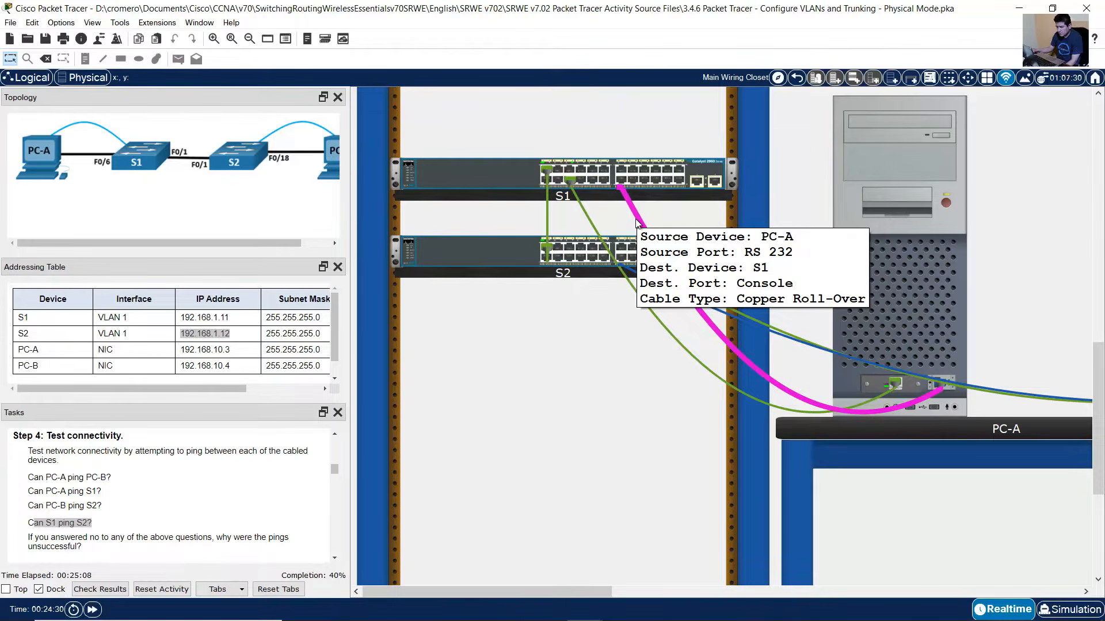
pyautogui.click(947, 231)
pyautogui.click(1019, 154)
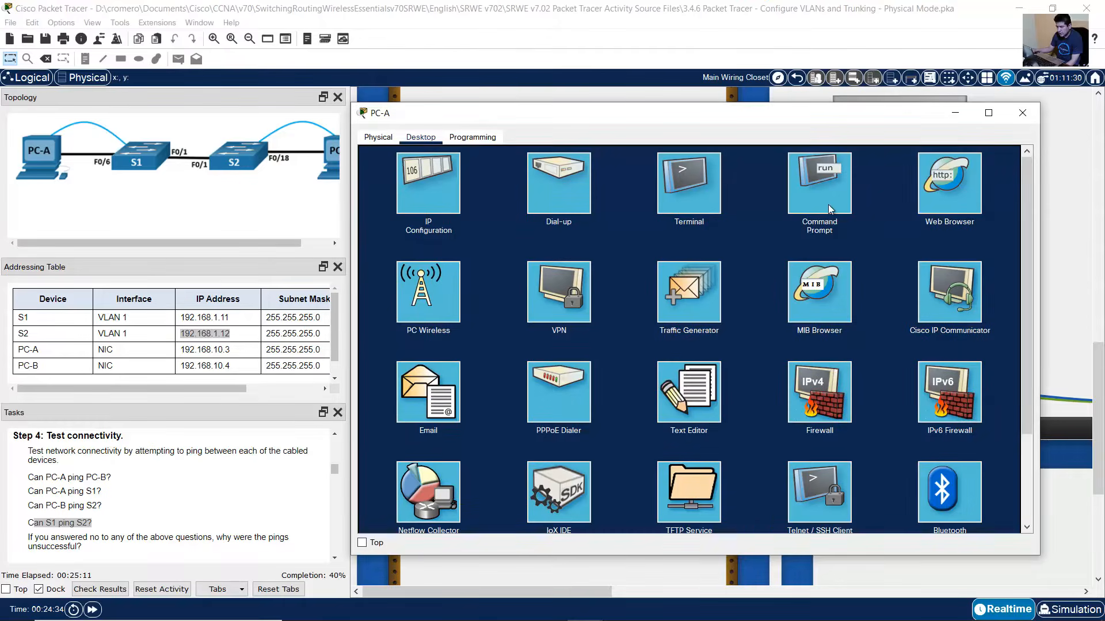
pyautogui.click(691, 189)
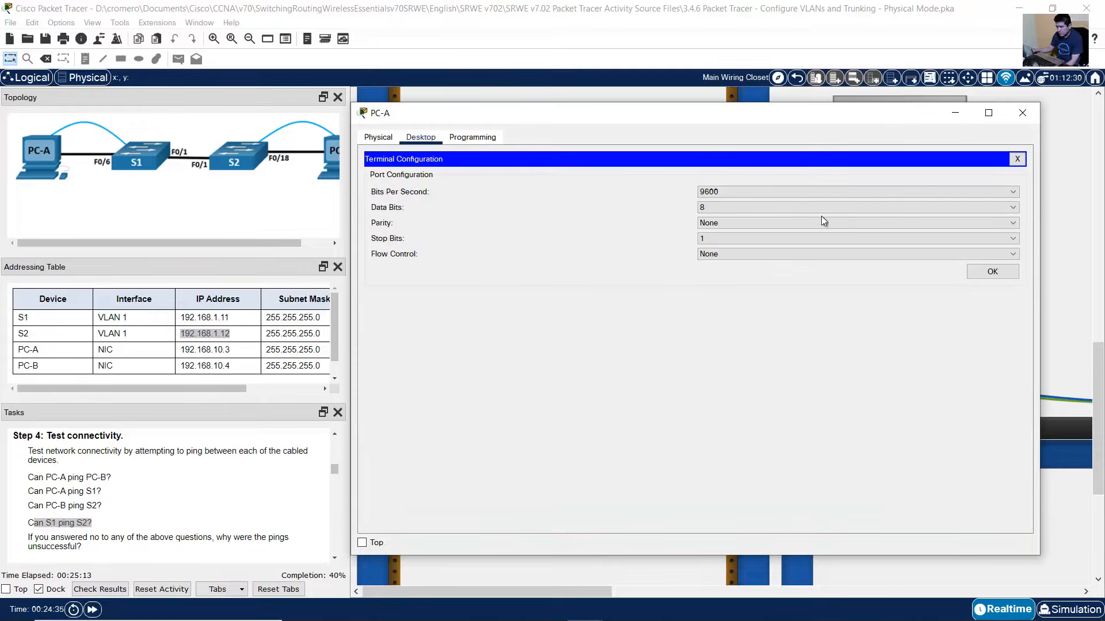
pyautogui.click(981, 276)
# - Ping S2 at 192.168.1.12 from S1 twice: 60% success first, then 5/5
pyautogui.press('Return')
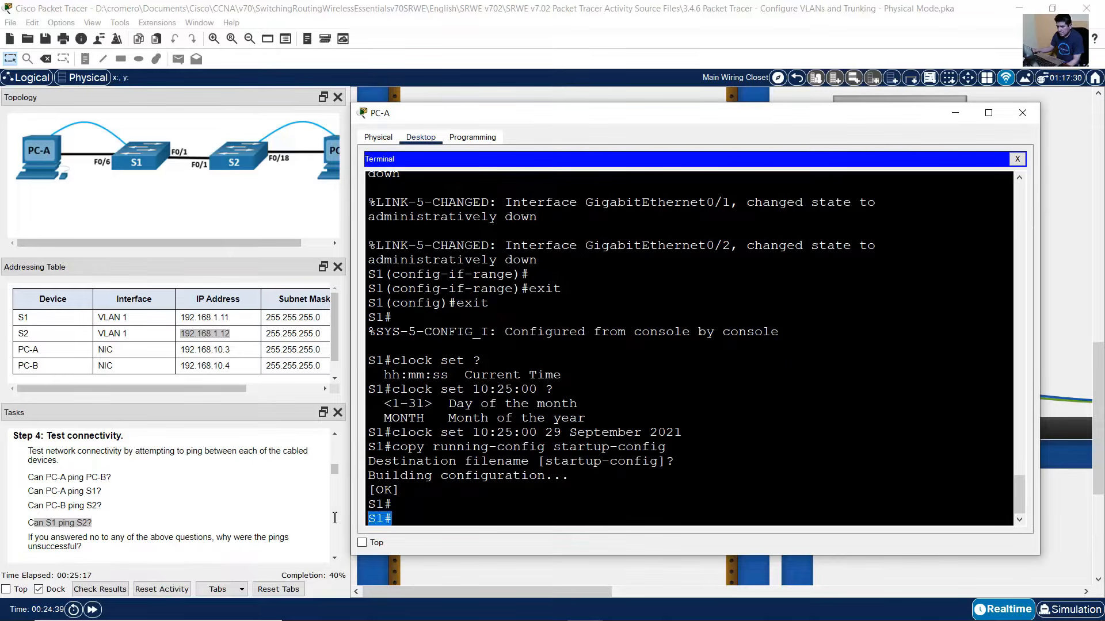
pyautogui.write('ping')
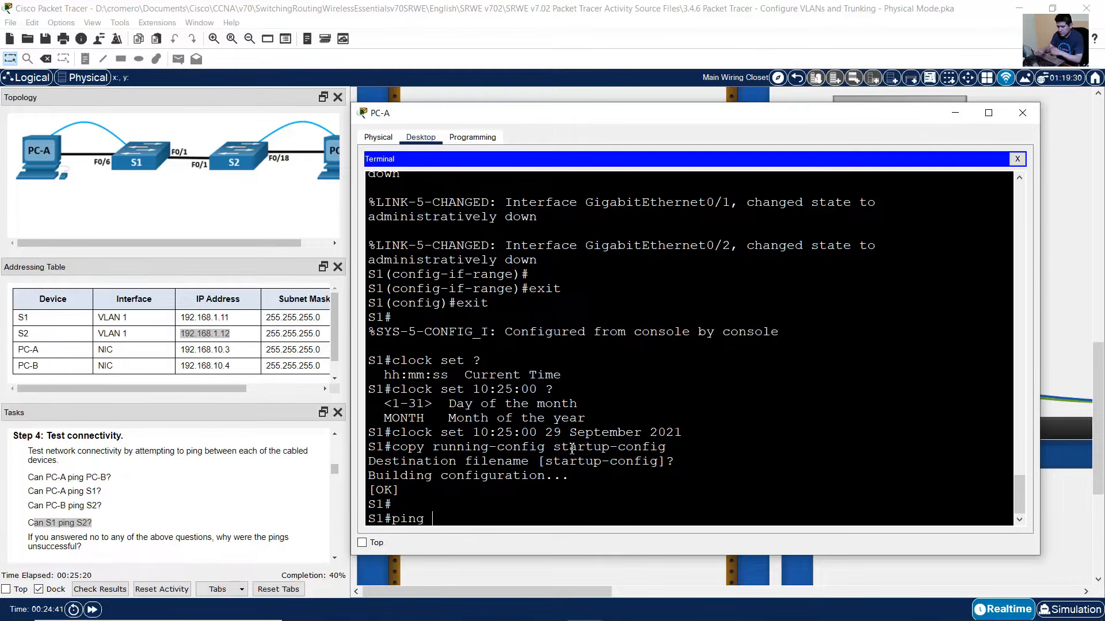
pyautogui.click(144, 345)
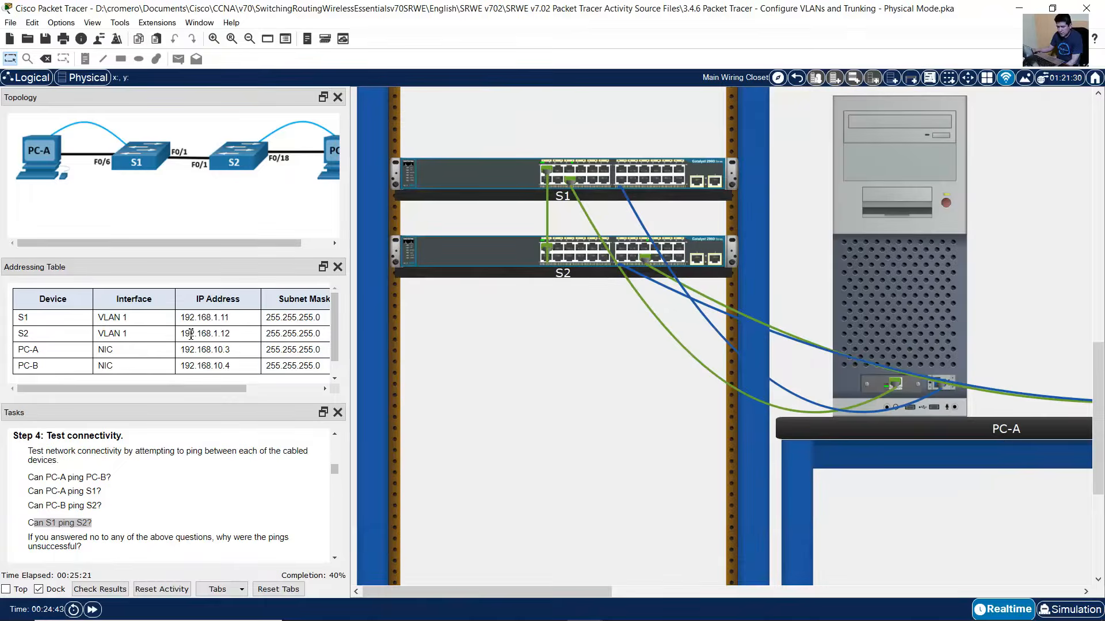
pyautogui.doubleClick(231, 333)
pyautogui.click(900, 225)
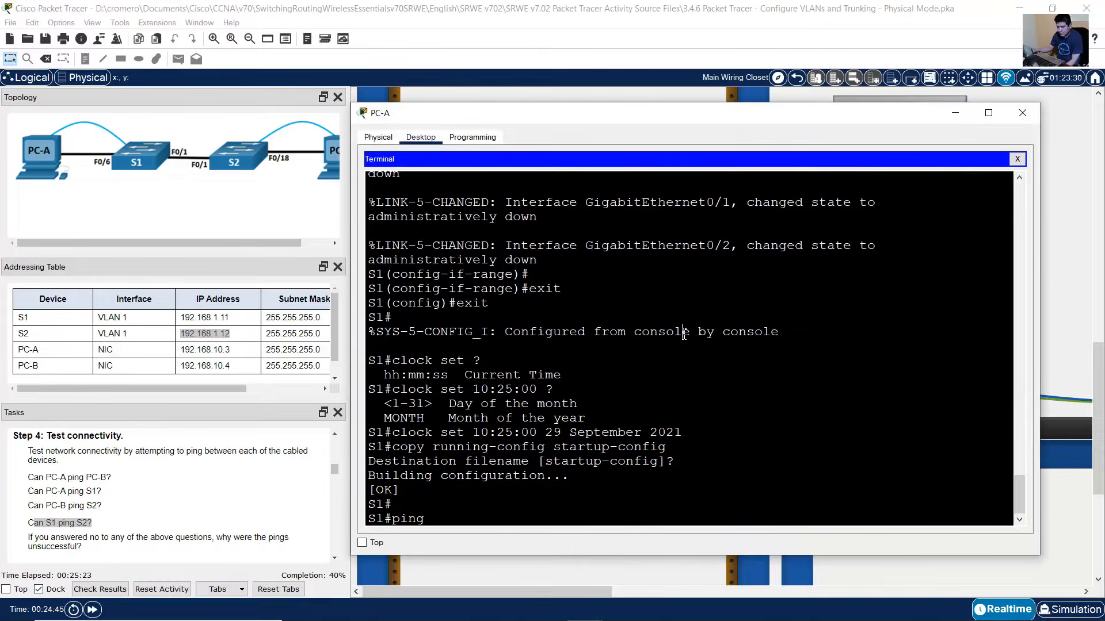
pyautogui.write('192.168.1.12')
pyautogui.press('Return')
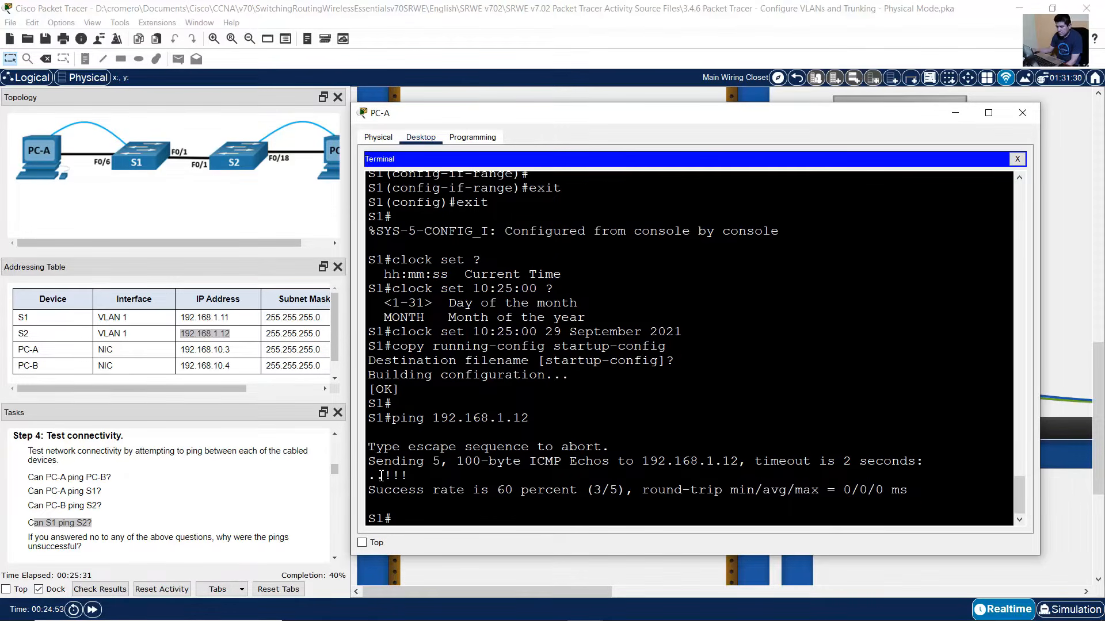
pyautogui.press('Up')
pyautogui.press('Return')
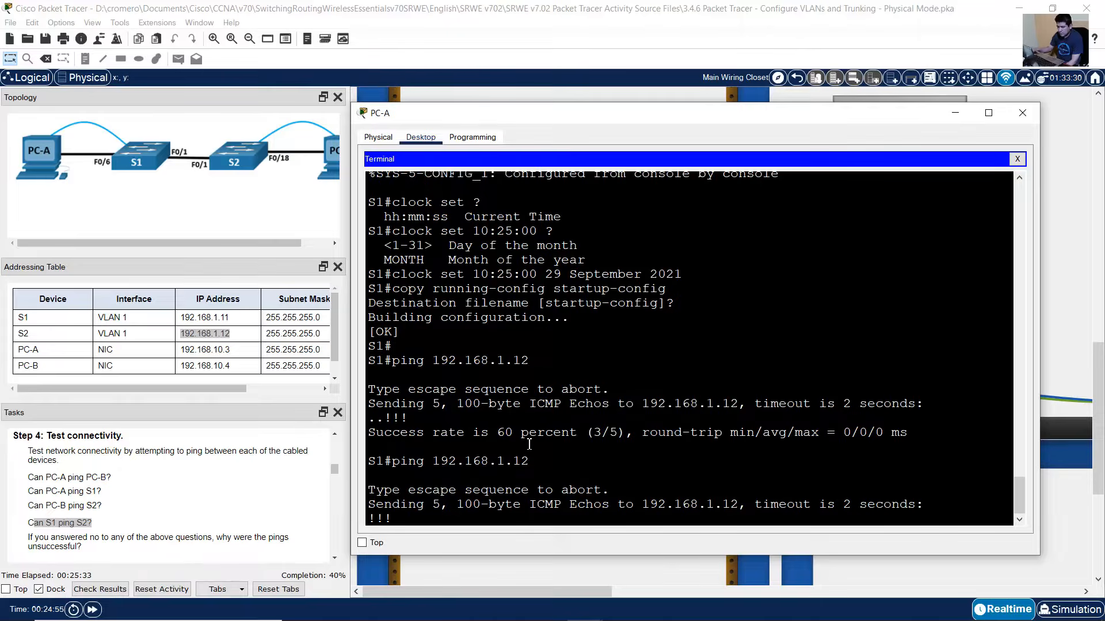
pyautogui.moveTo(410, 481); pyautogui.dragTo(370, 476)
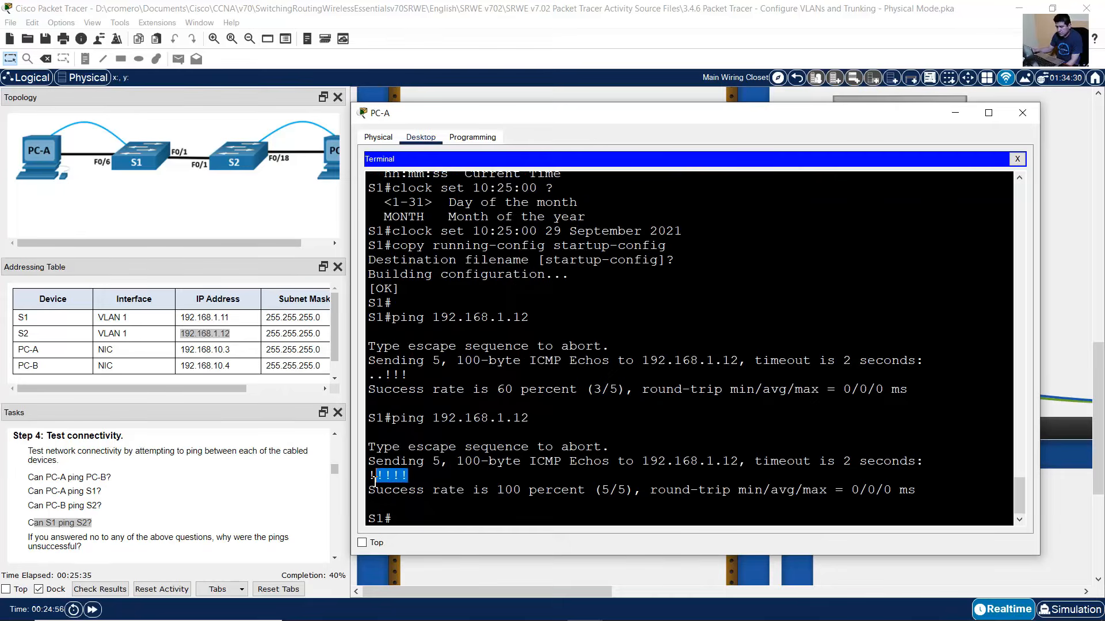
pyautogui.click(174, 517)
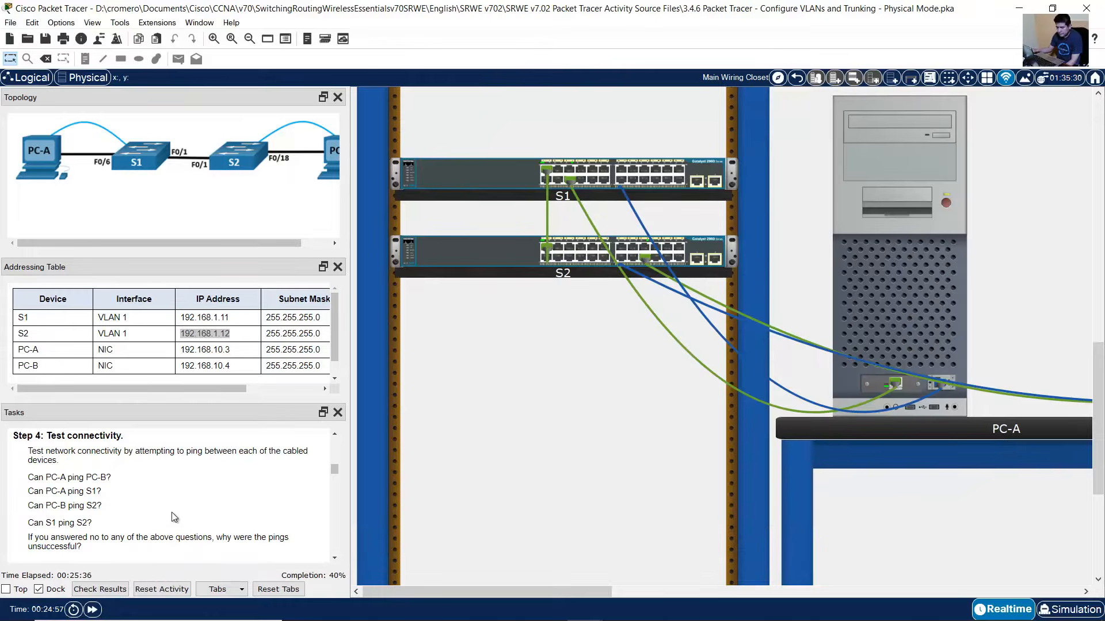
# - Review the ping questions and the IP addresses and masks of S1, S2, PC-A and PC-B
pyautogui.moveTo(92, 523); pyautogui.dragTo(214, 518)
pyautogui.click(102, 527)
pyautogui.scroll(-1, 102, 526)
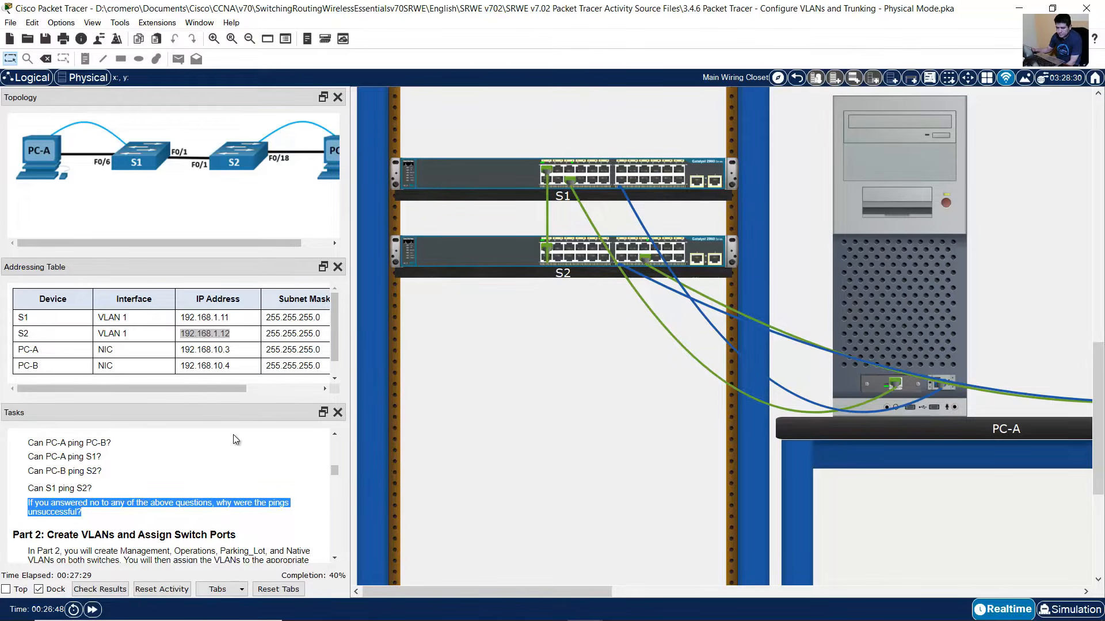
pyautogui.click(208, 347)
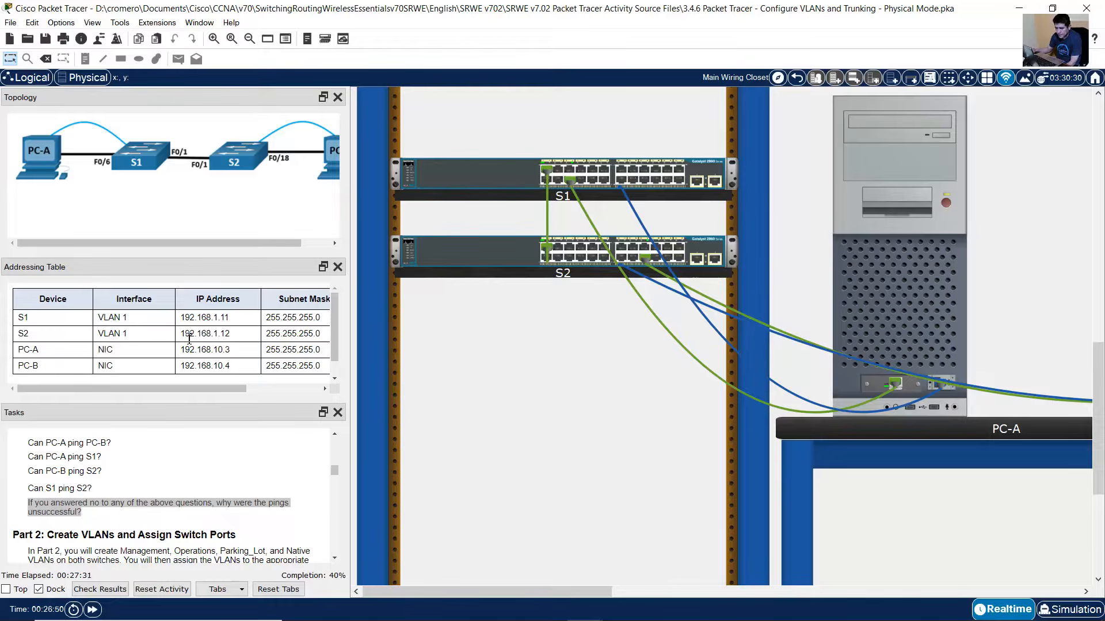
pyautogui.moveTo(184, 317); pyautogui.dragTo(321, 319)
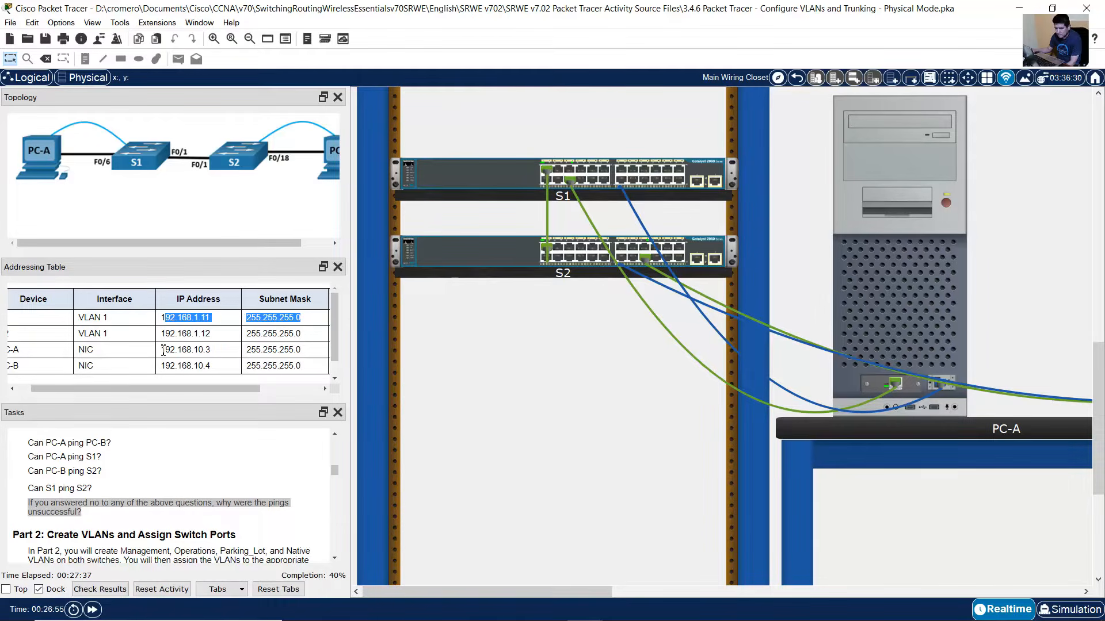
pyautogui.moveTo(160, 349); pyautogui.dragTo(302, 349)
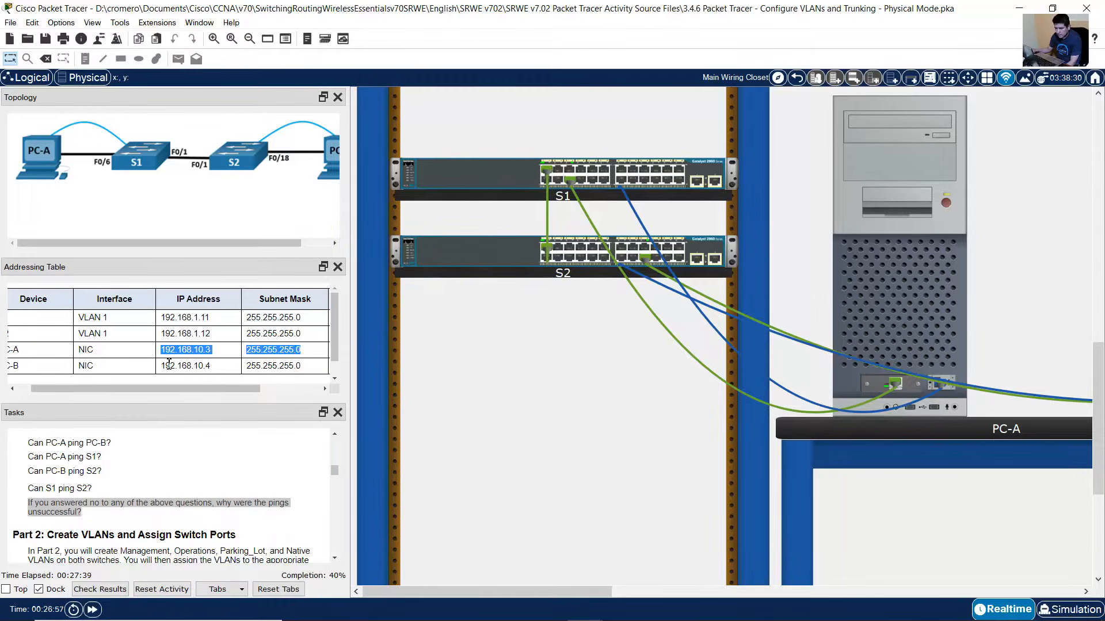
pyautogui.moveTo(166, 367); pyautogui.dragTo(301, 365)
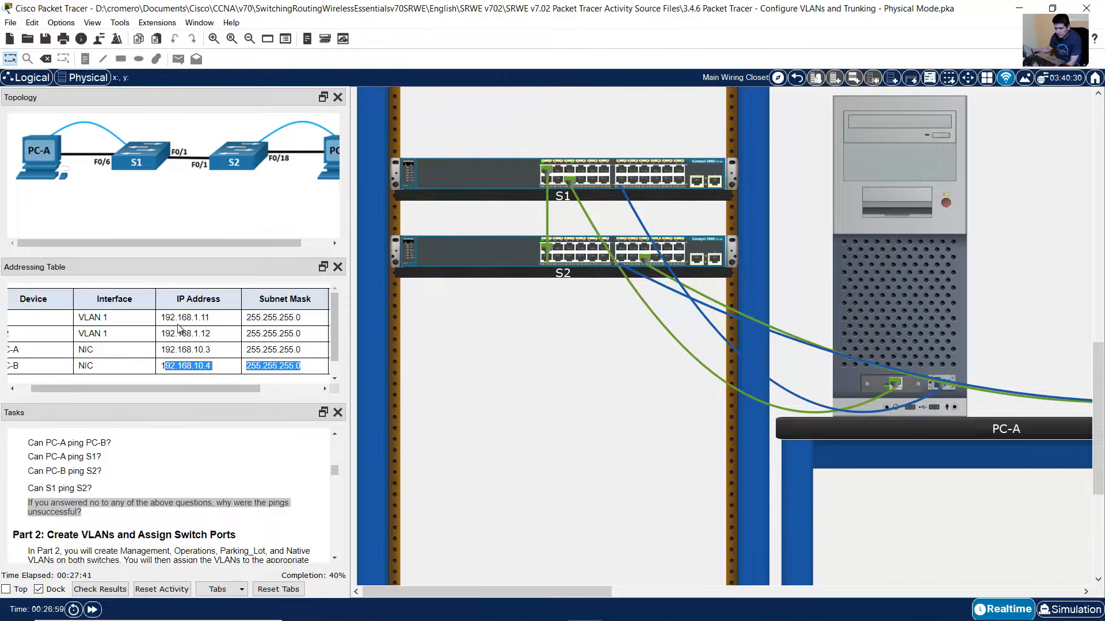
pyautogui.moveTo(166, 317); pyautogui.dragTo(301, 320)
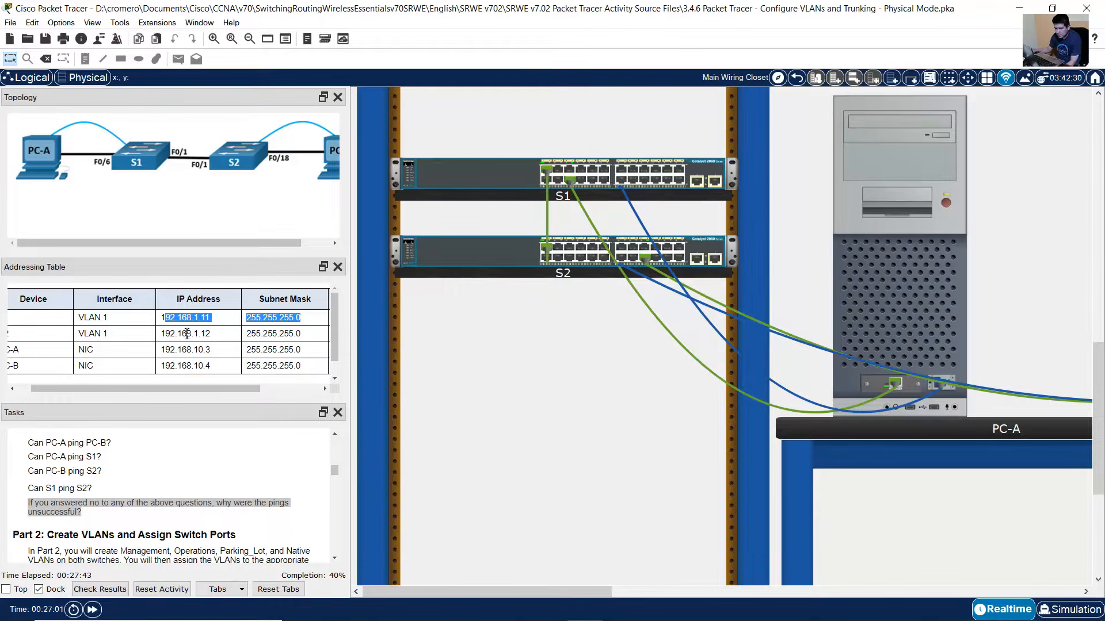
pyautogui.moveTo(176, 334); pyautogui.dragTo(303, 335)
pyautogui.moveTo(230, 388); pyautogui.dragTo(215, 389)
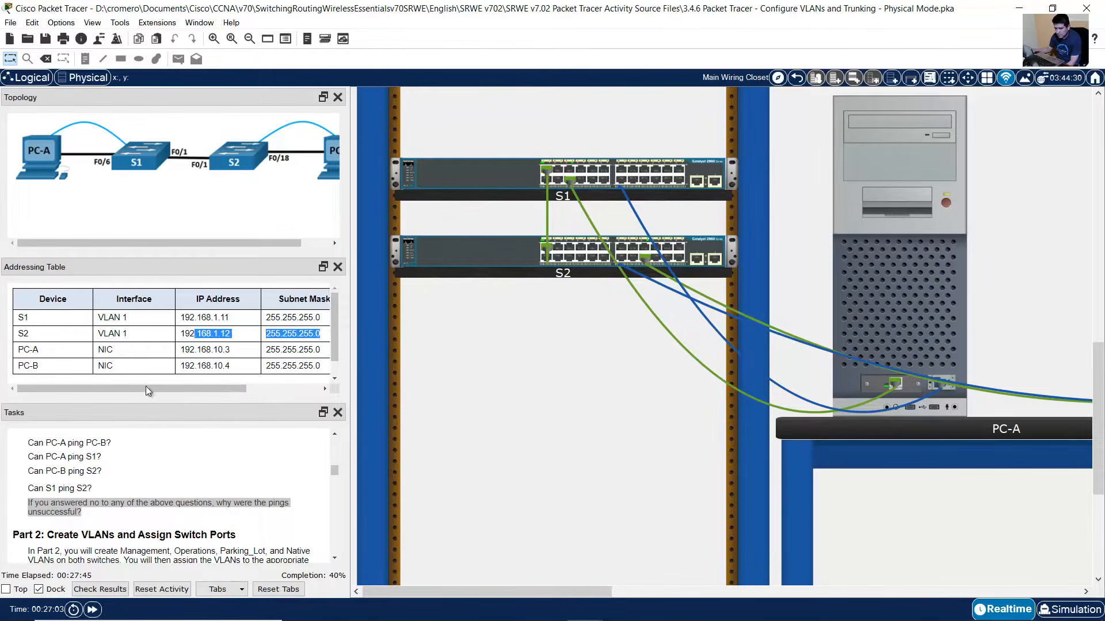
pyautogui.scroll(-2, 173, 478)
pyautogui.scroll(-3, 190, 491)
pyautogui.scroll(1, 190, 491)
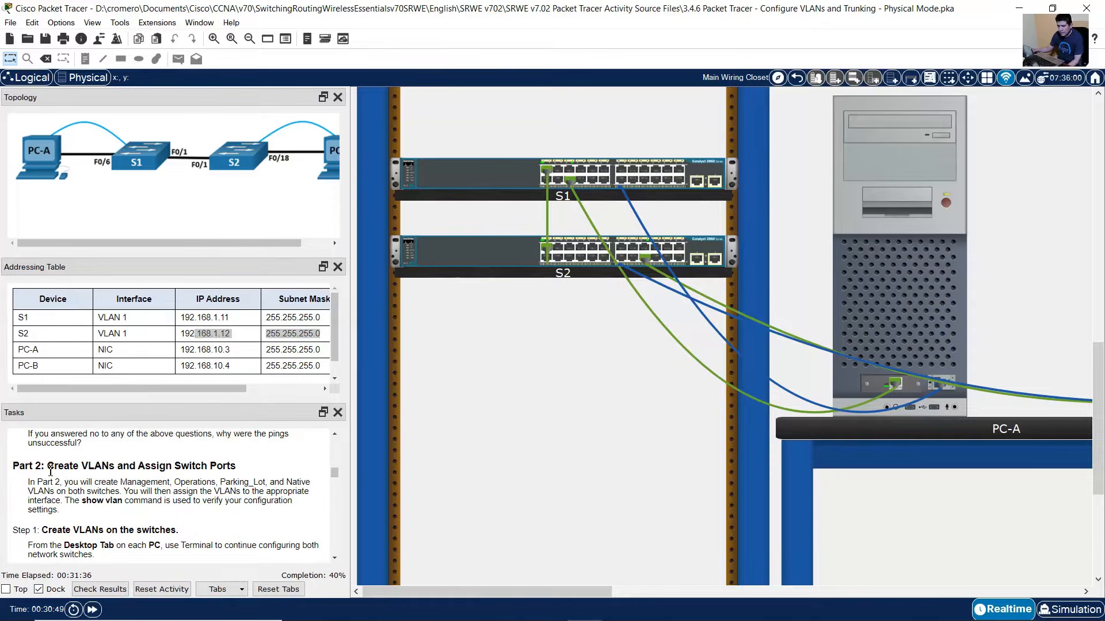
# - Read the Part 2 heading on creating VLANs and assigning ports, and the Step 1 heading
pyautogui.moveTo(47, 468); pyautogui.dragTo(236, 469)
pyautogui.moveTo(62, 483); pyautogui.dragTo(123, 492)
pyautogui.moveTo(122, 493); pyautogui.dragTo(292, 506)
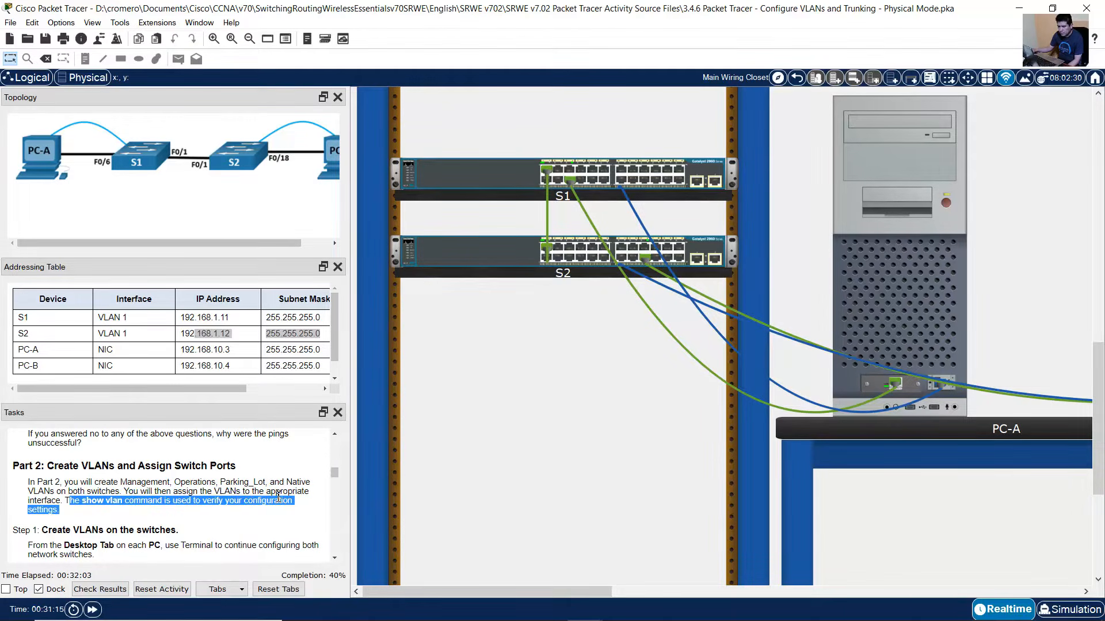
pyautogui.scroll(-1, 278, 497)
pyautogui.scroll(-1, 195, 497)
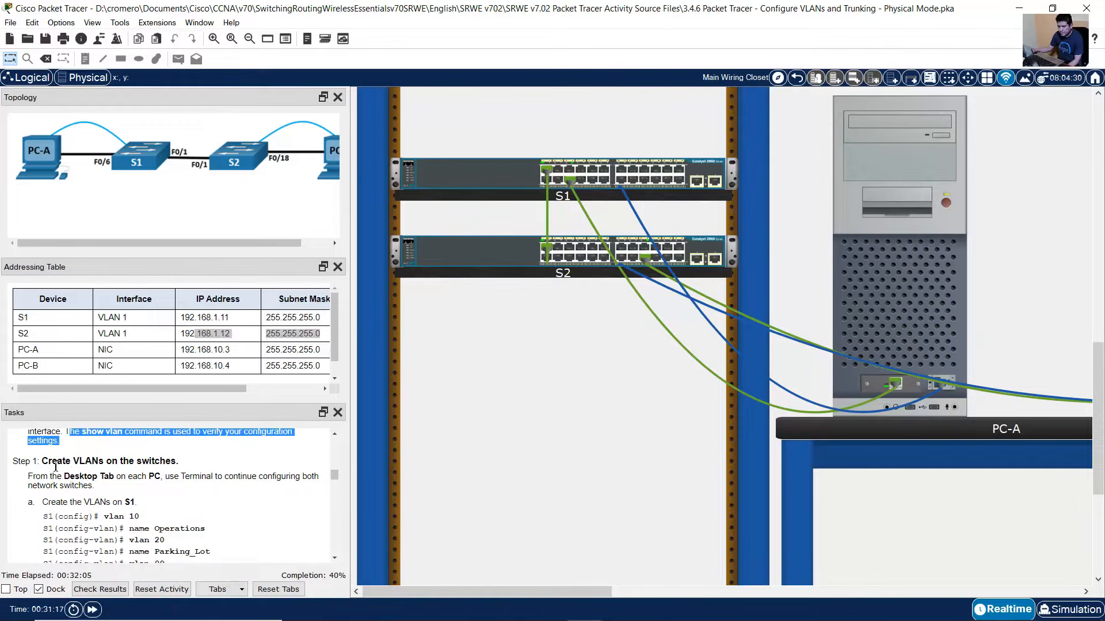
pyautogui.moveTo(52, 462); pyautogui.dragTo(176, 465)
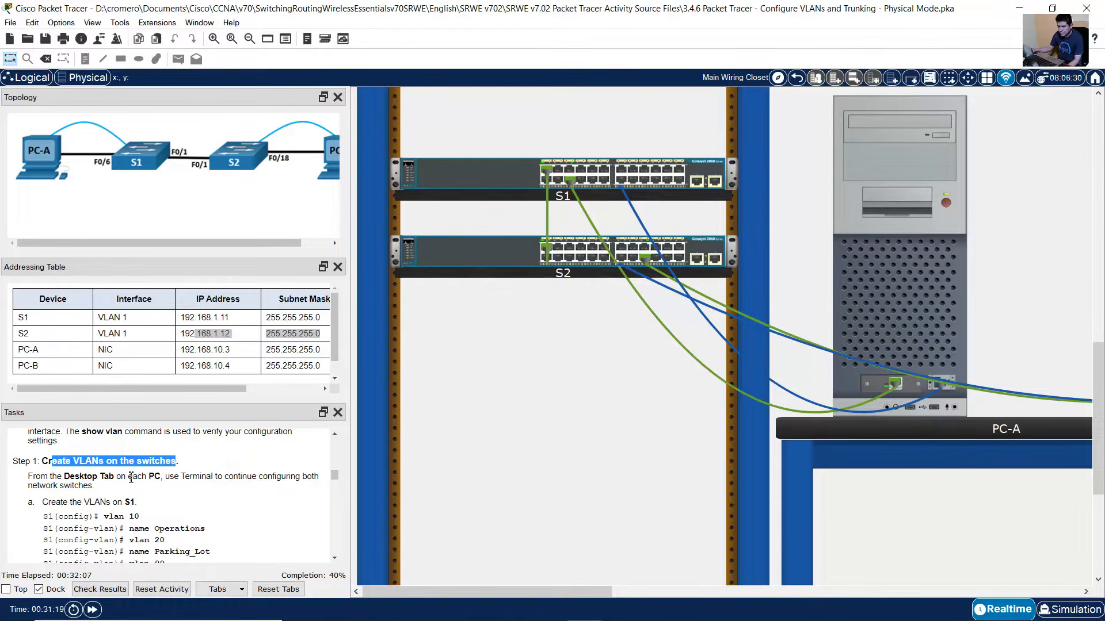
pyautogui.click(124, 477)
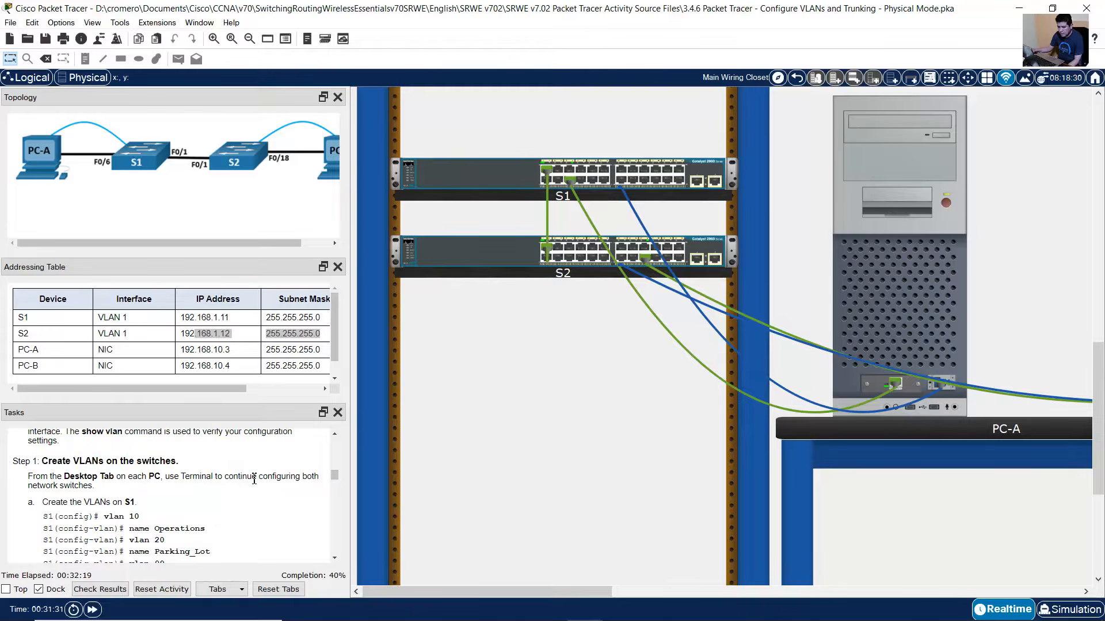
# - Highlight the S1 commands that create VLANs 10, 20, 99 and 1000
pyautogui.scroll(-2, 121, 472)
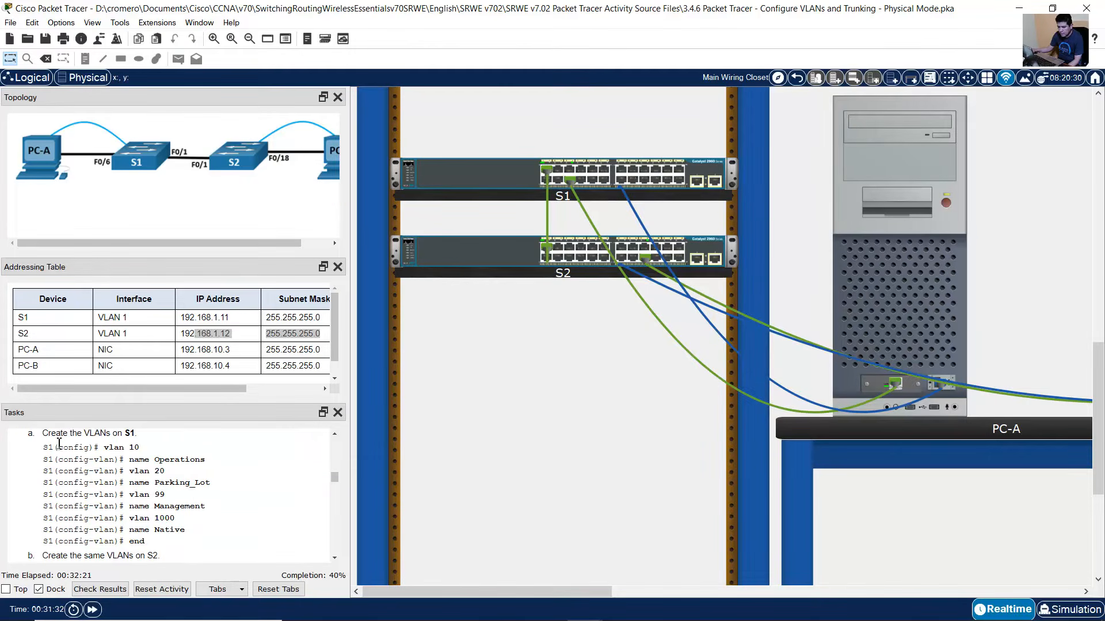
pyautogui.moveTo(60, 435); pyautogui.dragTo(164, 534)
pyautogui.click(164, 534)
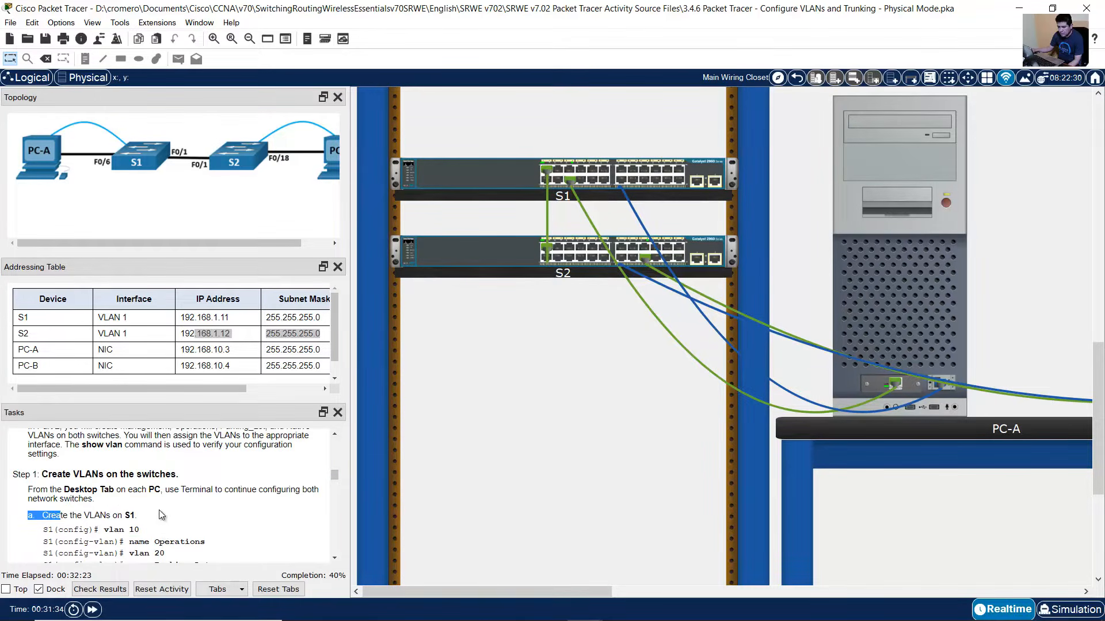
pyautogui.scroll(-2, 107, 472)
pyautogui.scroll(-1, 105, 471)
pyautogui.scroll(1, 103, 472)
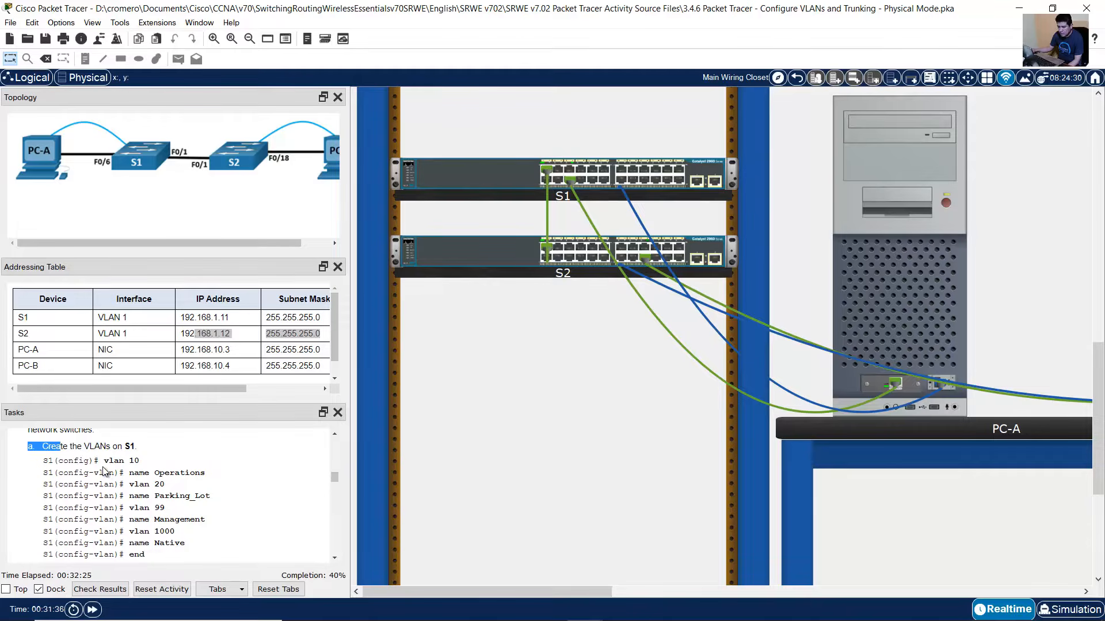
pyautogui.moveTo(103, 461); pyautogui.dragTo(166, 554)
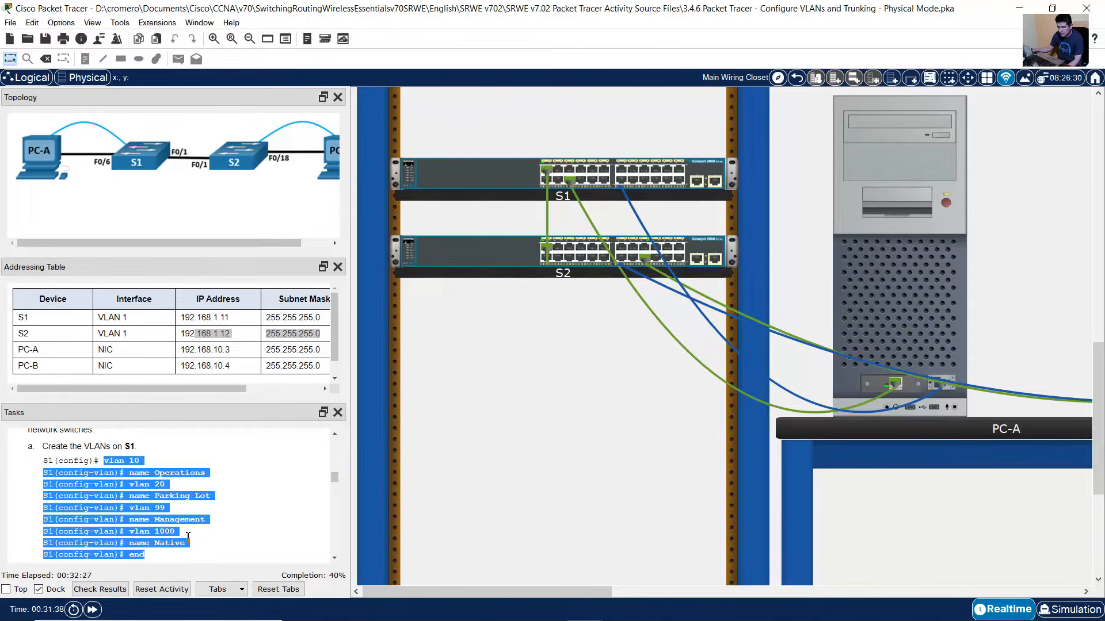
pyautogui.click(217, 530)
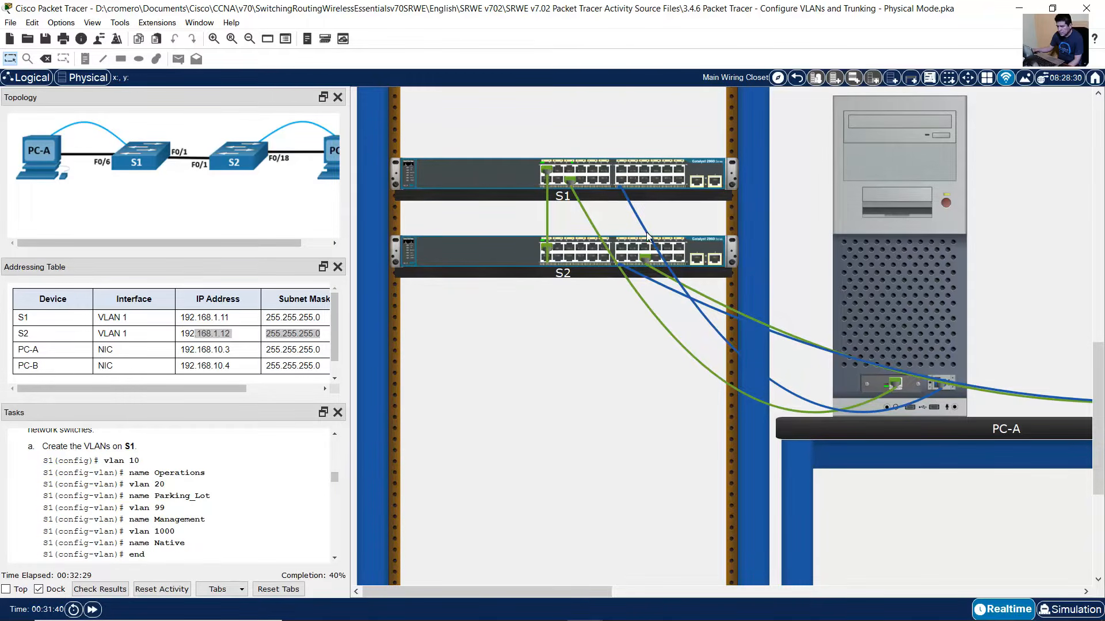
# - Enter global configuration mode on S1 through PC-A's console with conf term
pyautogui.click(904, 284)
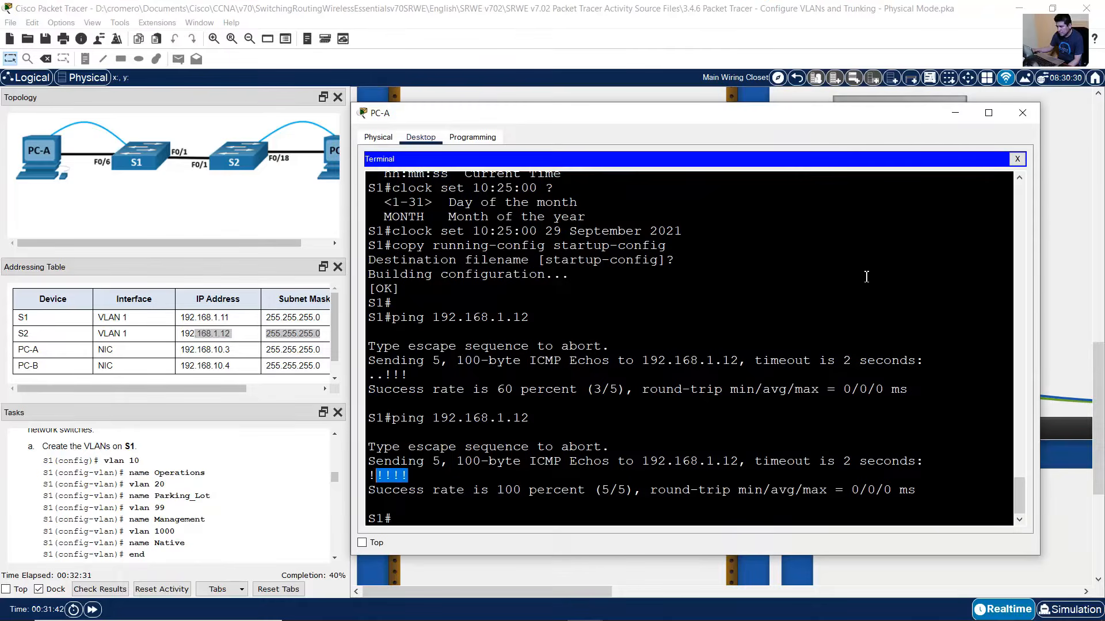
pyautogui.moveTo(449, 217); pyautogui.dragTo(591, 532)
pyautogui.click(699, 436)
pyautogui.write('co')
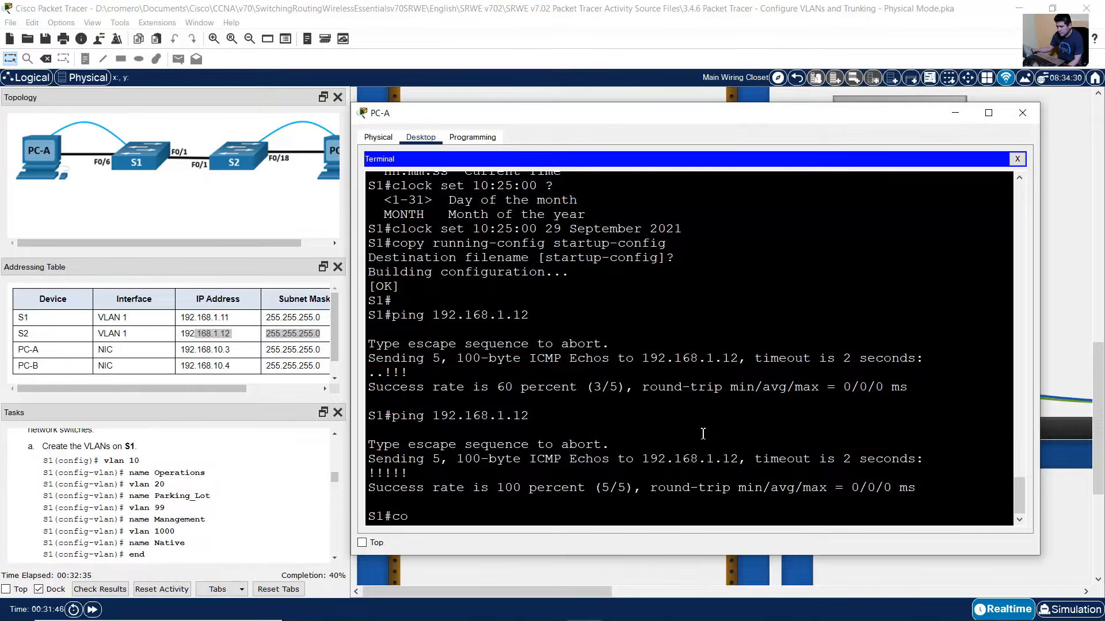
pyautogui.write('nf term')
pyautogui.press('Return')
# - Create VLAN 10 named Operations and VLAN 20 named Parking_Lot on S1
pyautogui.write('vlan 10')
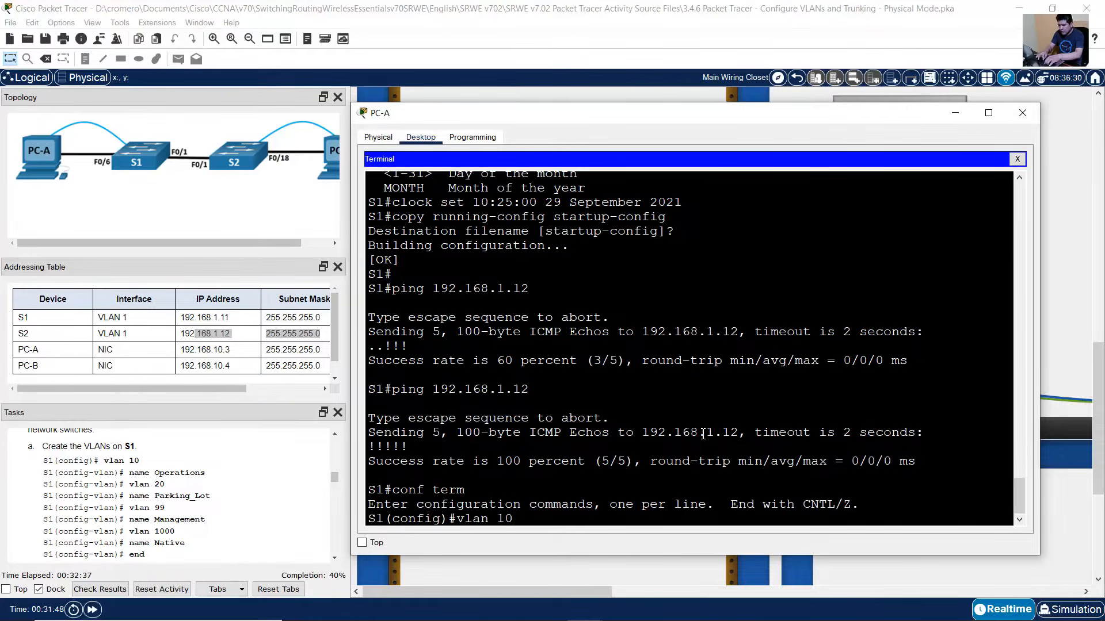
pyautogui.press('Return')
pyautogui.write('name Operations')
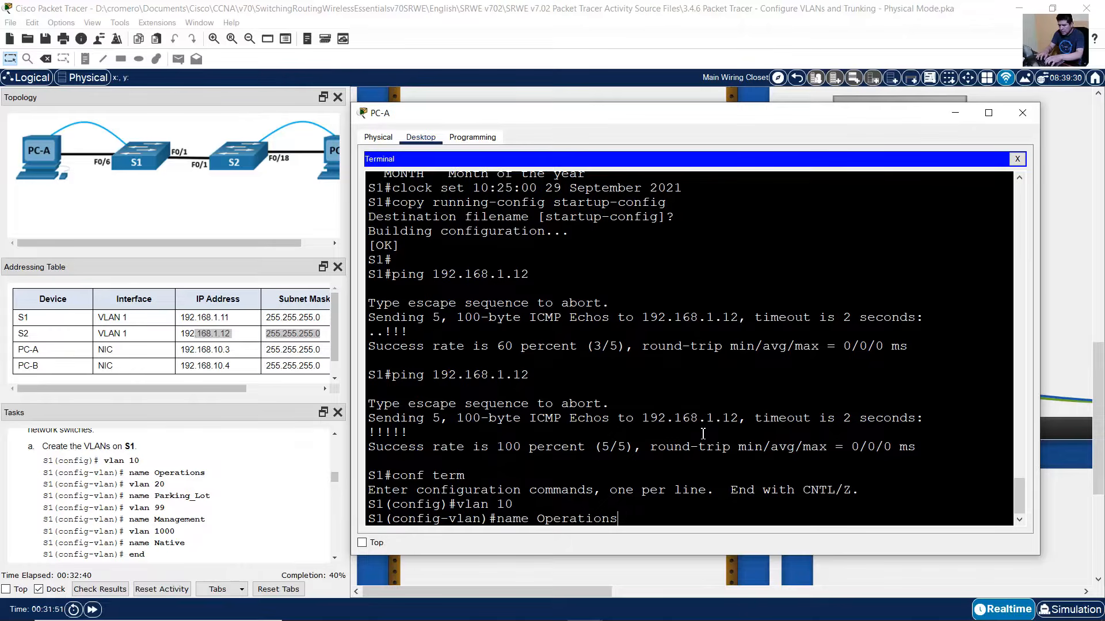
pyautogui.press('Return')
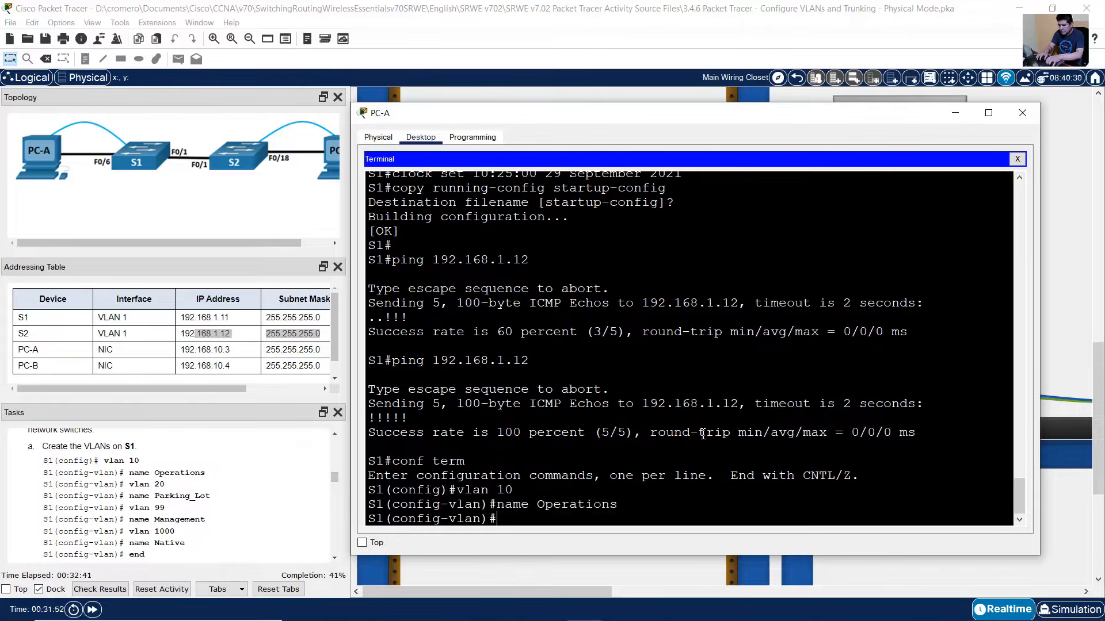
pyautogui.write('vlan 10')
pyautogui.press('BackSpace')
pyautogui.press('BackSpace')
pyautogui.write('20')
pyautogui.press('Return')
pyautogui.press('Up')
pyautogui.press('Up')
pyautogui.press('BackSpace')
pyautogui.press('BackSpace')
pyautogui.press('BackSpace')
pyautogui.press('BackSpace')
pyautogui.press('BackSpace')
pyautogui.press('BackSpace')
pyautogui.press('BackSpace')
pyautogui.press('BackSpace')
pyautogui.press('BackSpace')
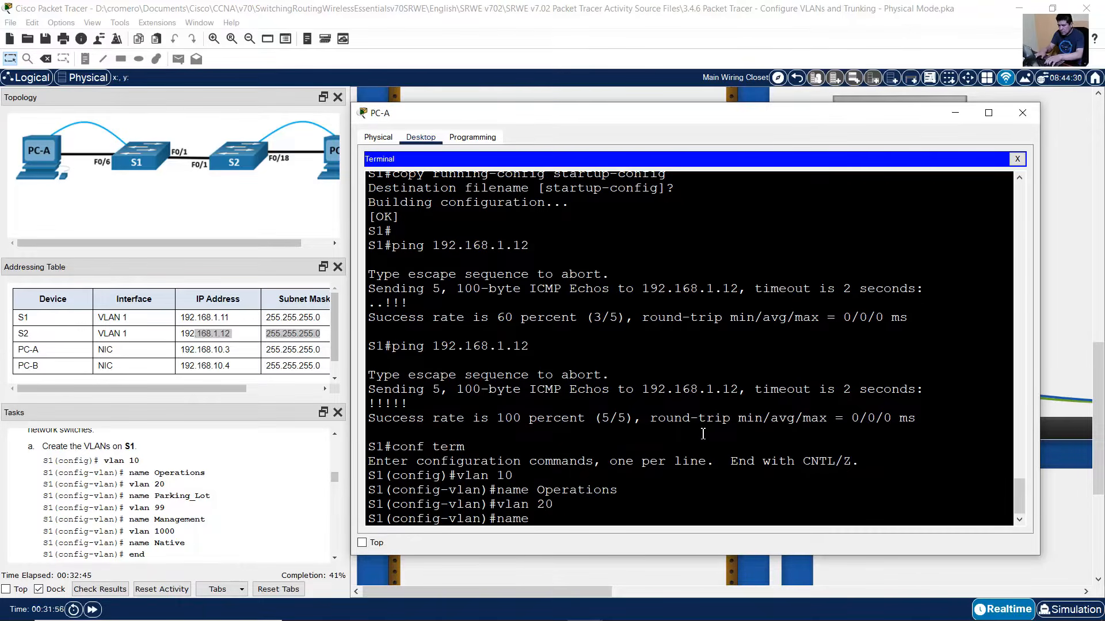
pyautogui.write('Parking_Lot')
pyautogui.click(1019, 520)
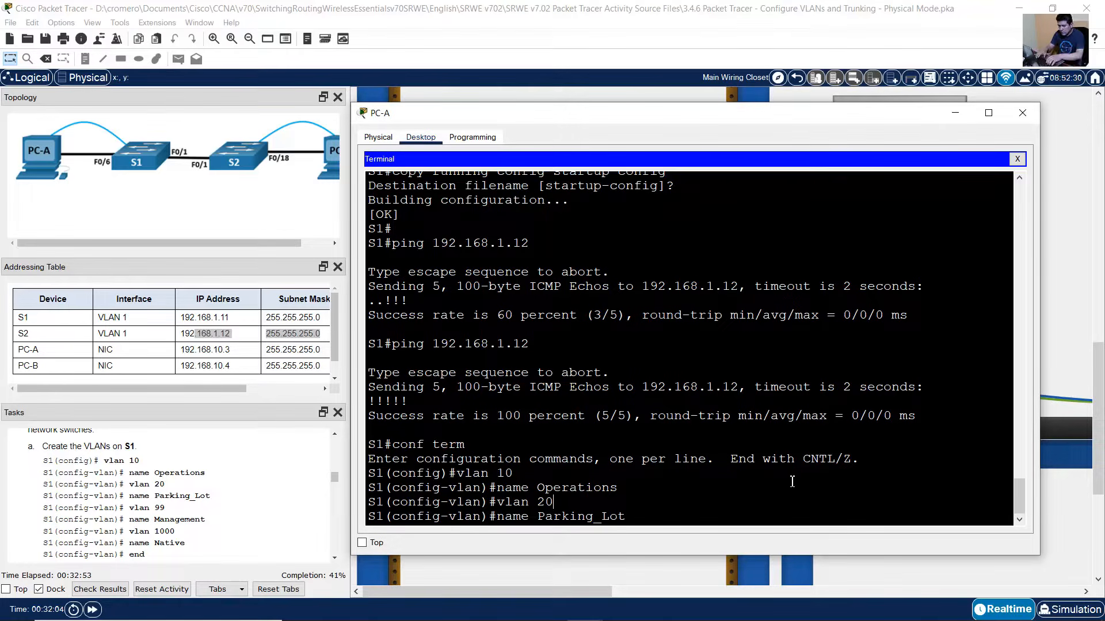
pyautogui.press('Return')
# - Create VLAN 99 named Management and VLAN 1000 named Native, then end configuration
pyautogui.write('vlan 1')
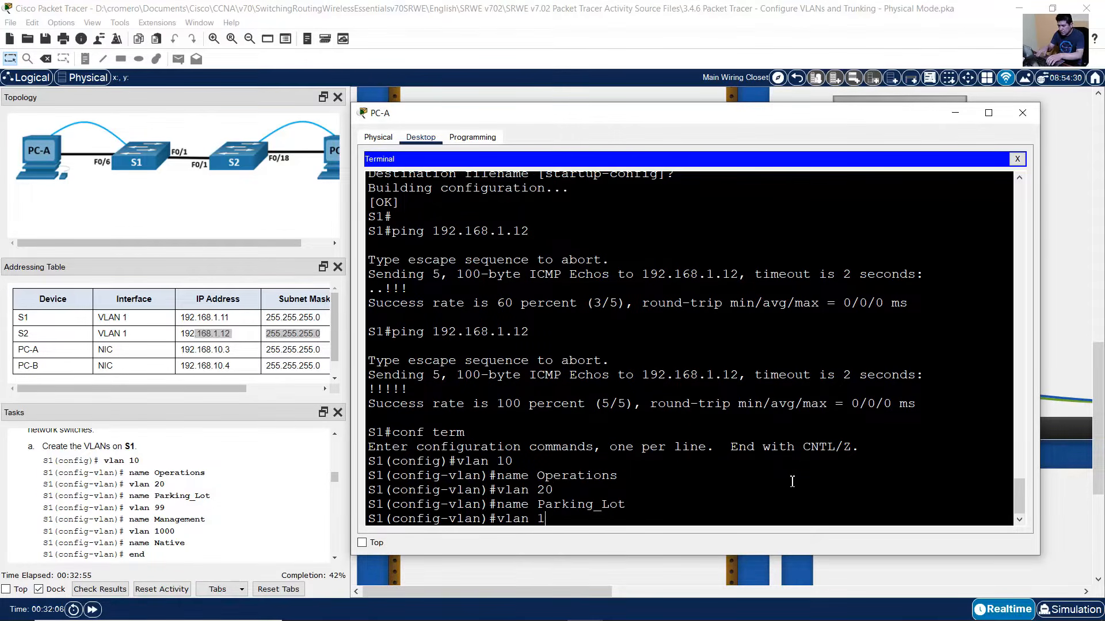
pyautogui.write('99')
pyautogui.press('Return')
pyautogui.press('Up')
pyautogui.press('Up')
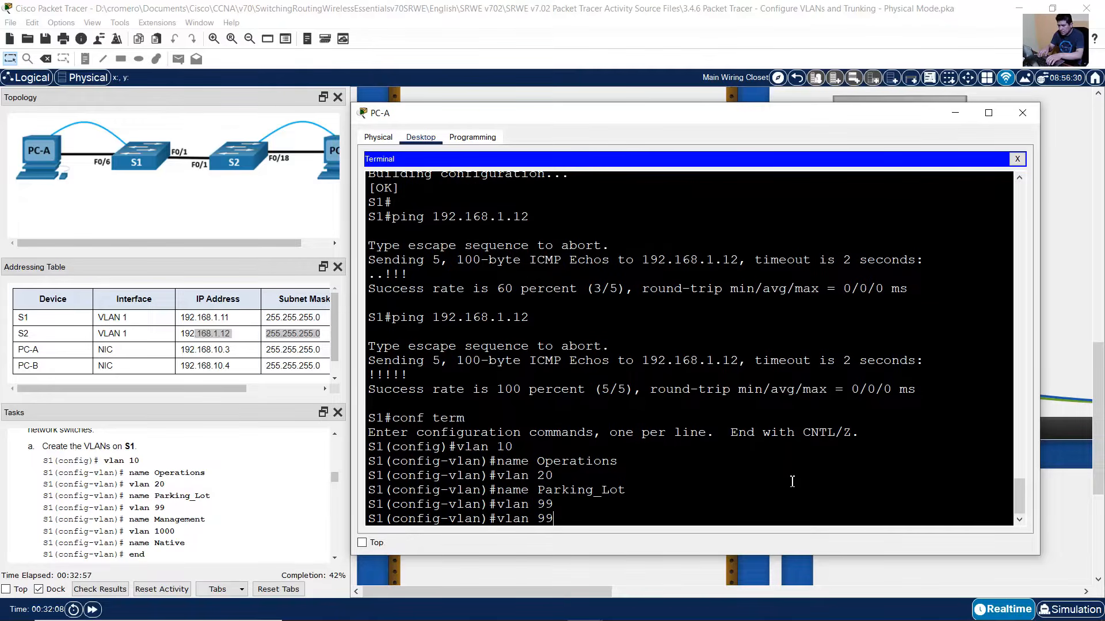
pyautogui.press('BackSpace')
pyautogui.press('BackSpace')
pyautogui.press('BackSpace')
pyautogui.press('BackSpace')
pyautogui.press('BackSpace')
pyautogui.press('BackSpace')
pyautogui.press('BackSpace')
pyautogui.press('BackSpace')
pyautogui.press('BackSpace')
pyautogui.write('Management')
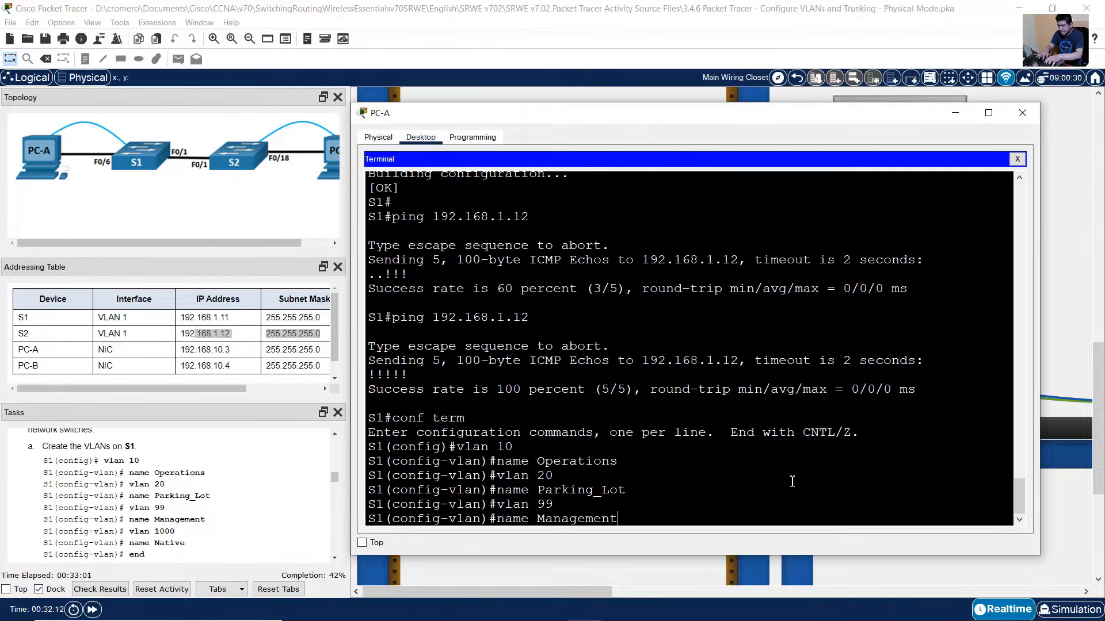
pyautogui.press('Return')
pyautogui.press('Up')
pyautogui.press('Up')
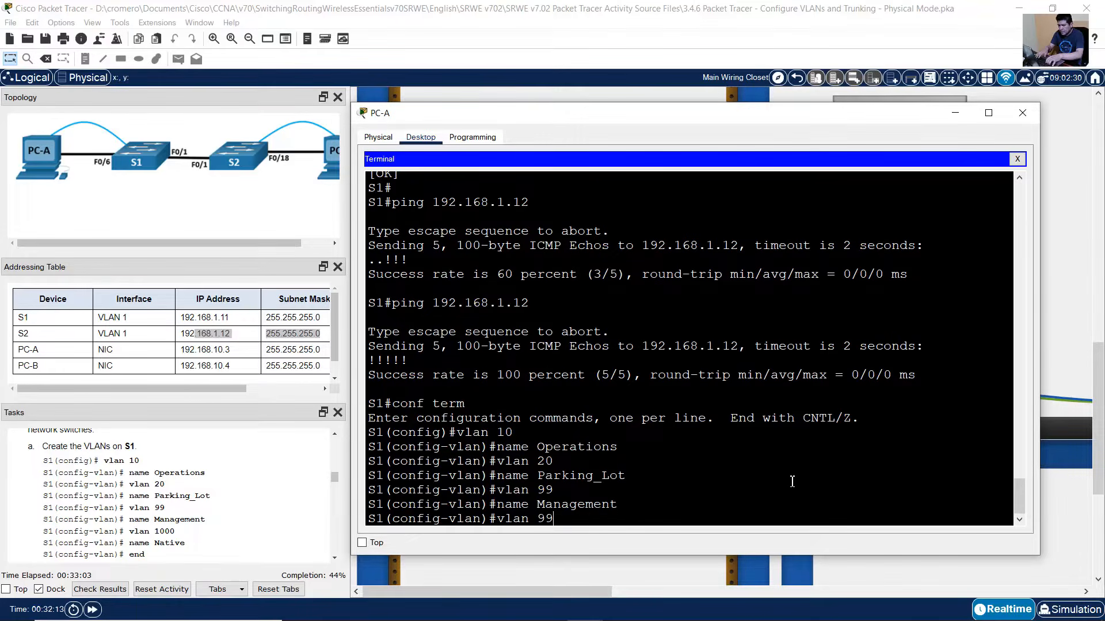
pyautogui.press('BackSpace')
pyautogui.press('BackSpace')
pyautogui.write('1000')
pyautogui.press('Return')
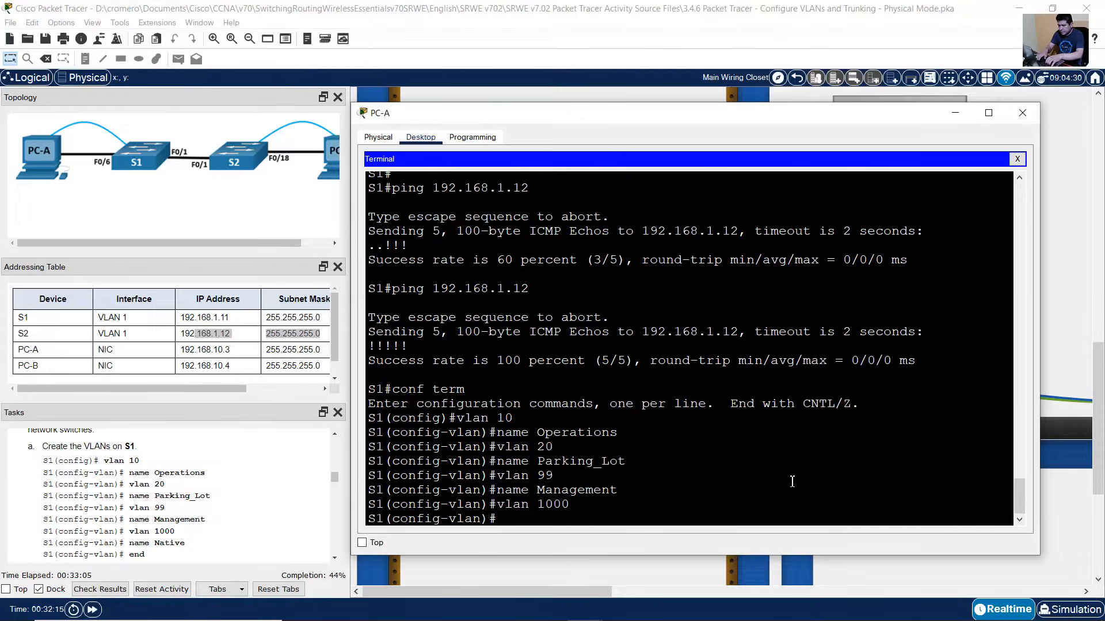
pyautogui.press('Up')
pyautogui.press('Up')
pyautogui.press('BackSpace')
pyautogui.press('BackSpace')
pyautogui.press('BackSpace')
pyautogui.press('BackSpace')
pyautogui.press('BackSpace')
pyautogui.press('BackSpace')
pyautogui.press('BackSpace')
pyautogui.write('Native')
pyautogui.press('Return')
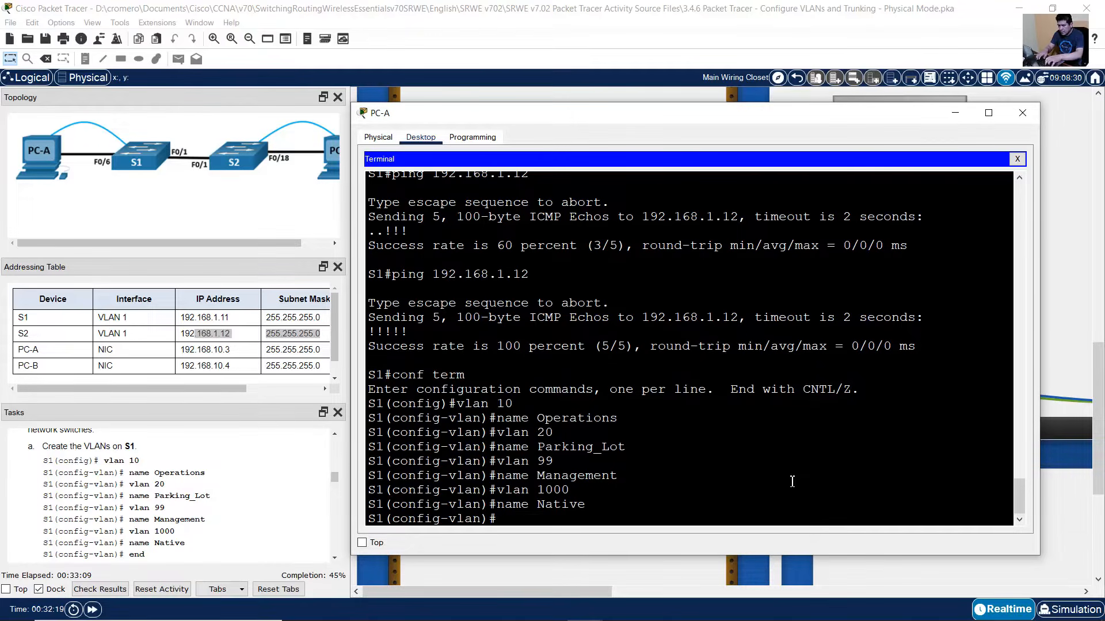
pyautogui.write('end')
pyautogui.press('Return')
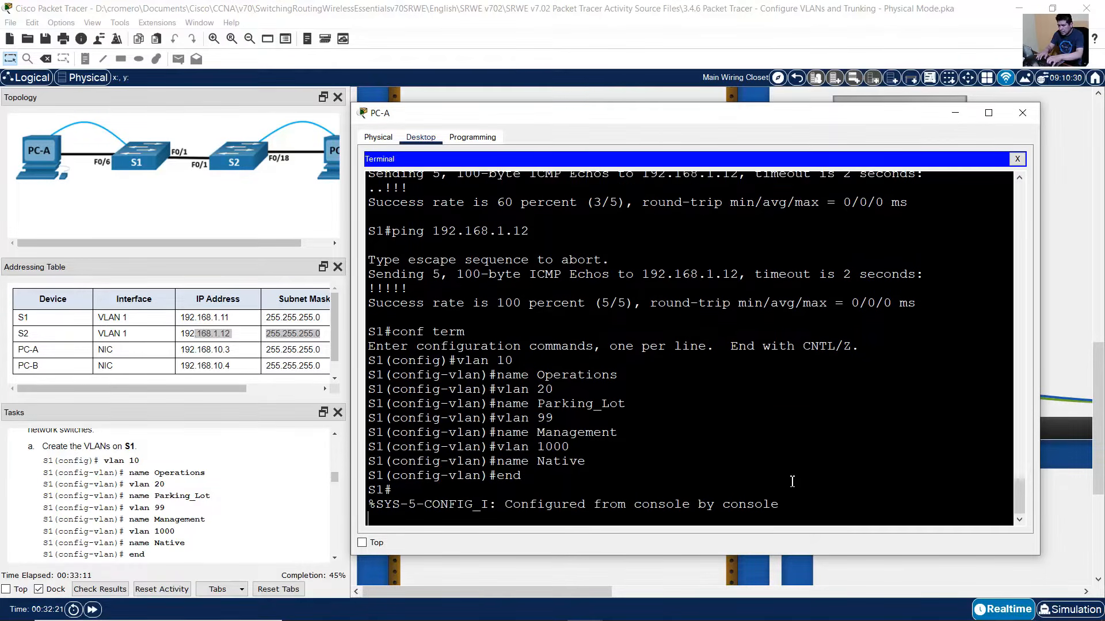
pyautogui.scroll(-3, 236, 541)
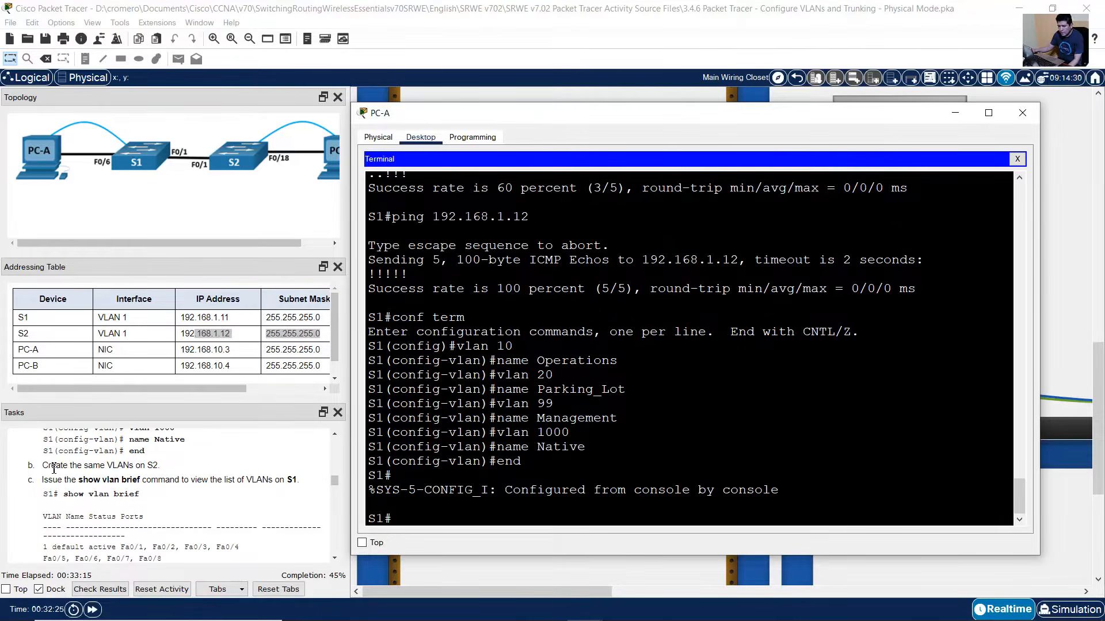
# - Open PC-B's Terminal with default settings to reach S2's console password prompt
pyautogui.moveTo(49, 466); pyautogui.dragTo(173, 464)
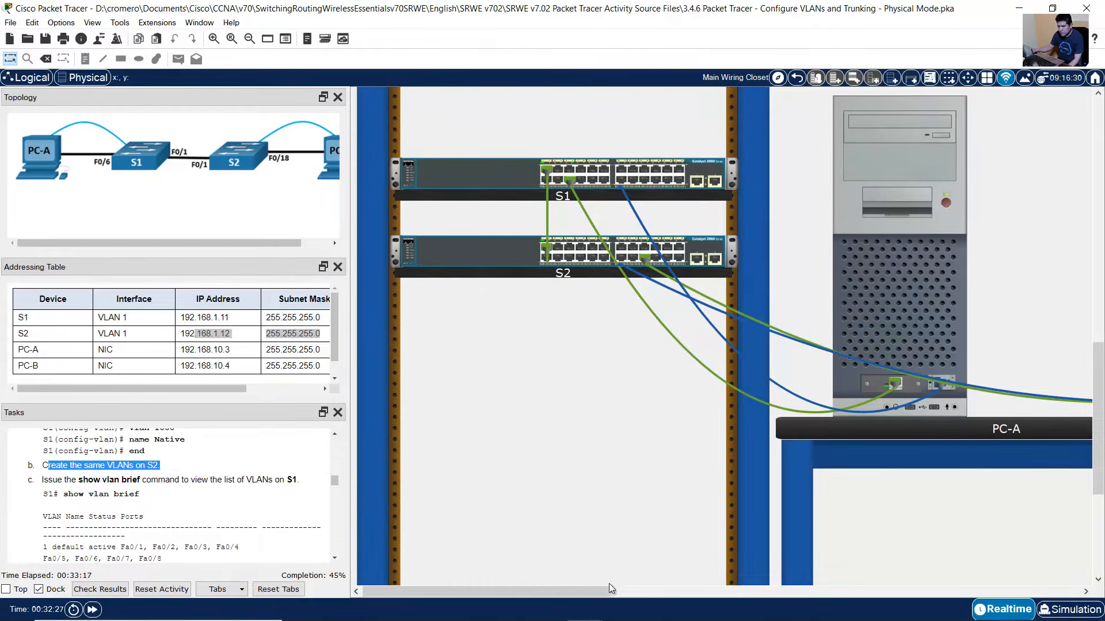
pyautogui.moveTo(609, 589); pyautogui.dragTo(685, 595)
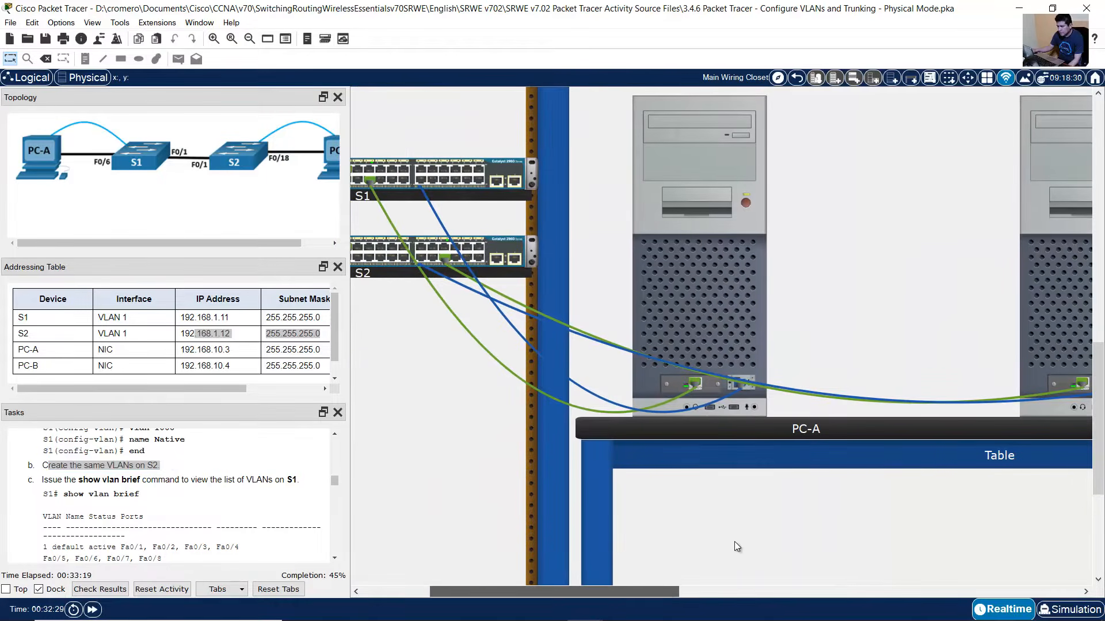
pyautogui.click(1064, 281)
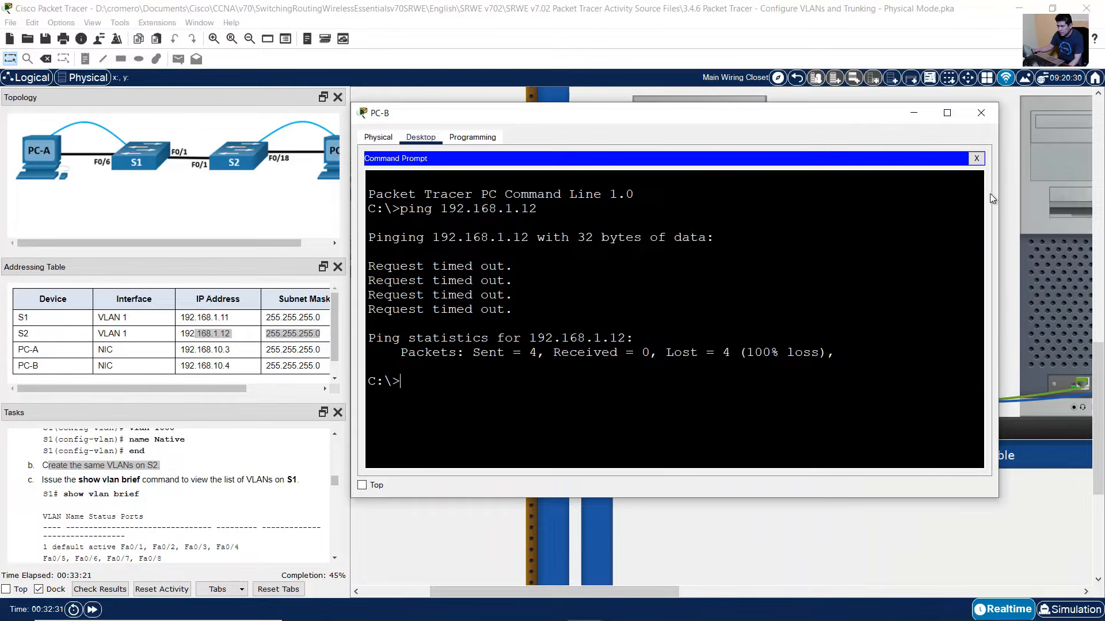
pyautogui.click(976, 158)
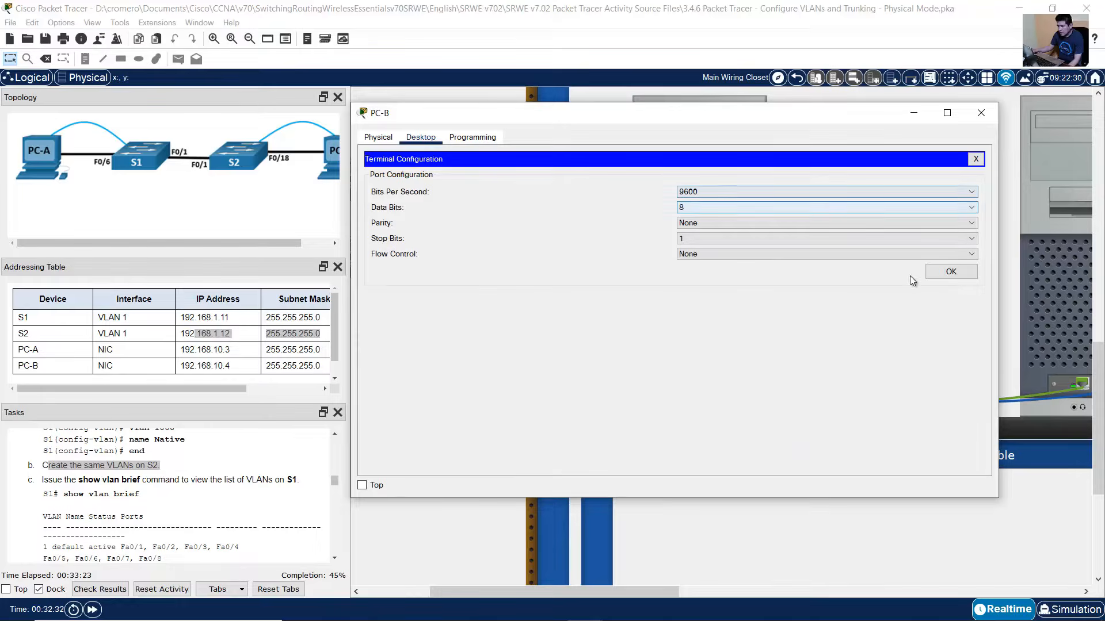
pyautogui.click(938, 273)
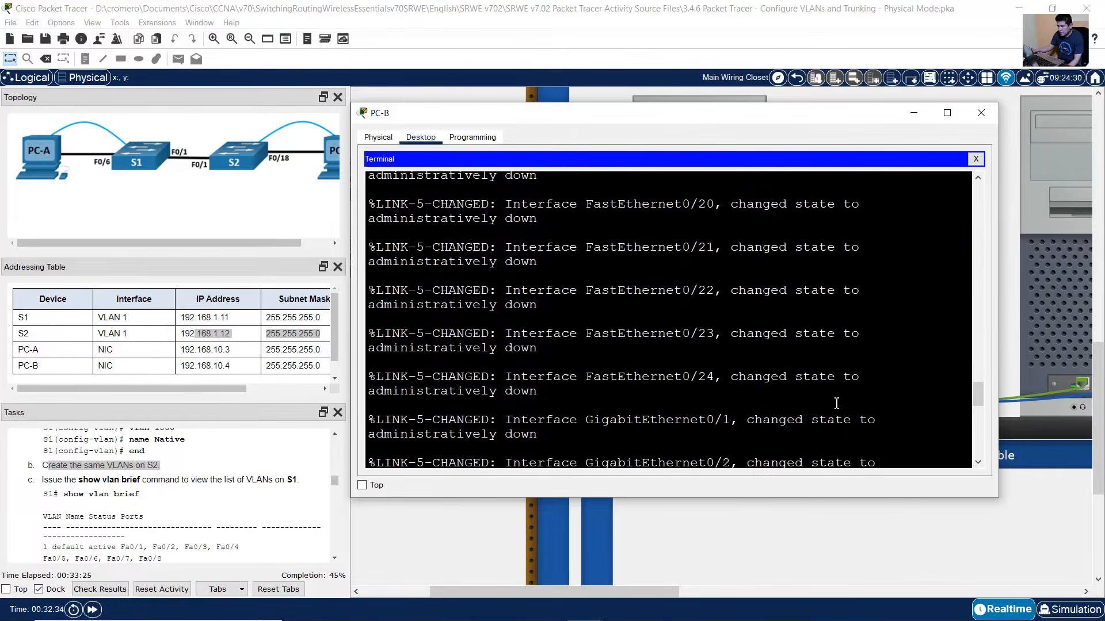
pyautogui.press('Return')
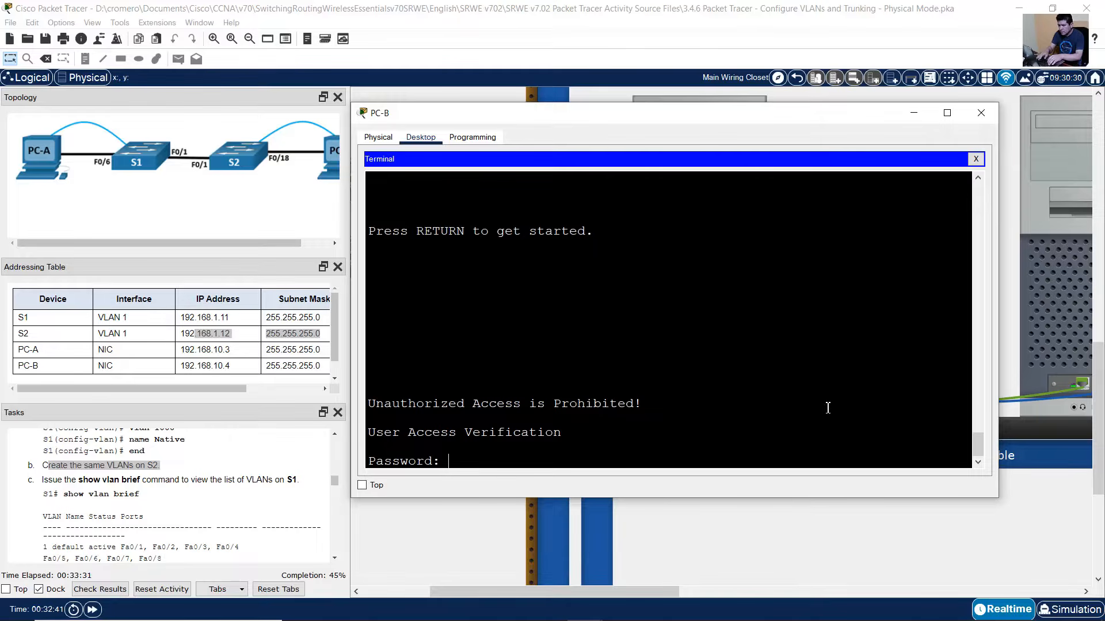
# - Log in to S2, enter privileged mode with its password, and start conf term
pyautogui.press('Return')
pyautogui.write('enable')
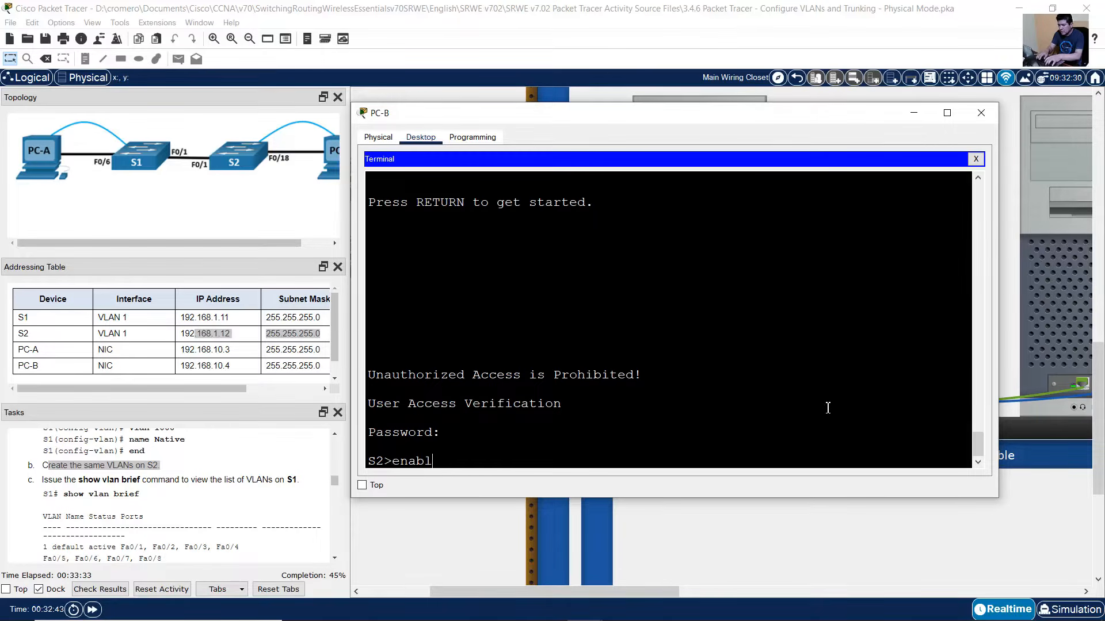
pyautogui.press('Return')
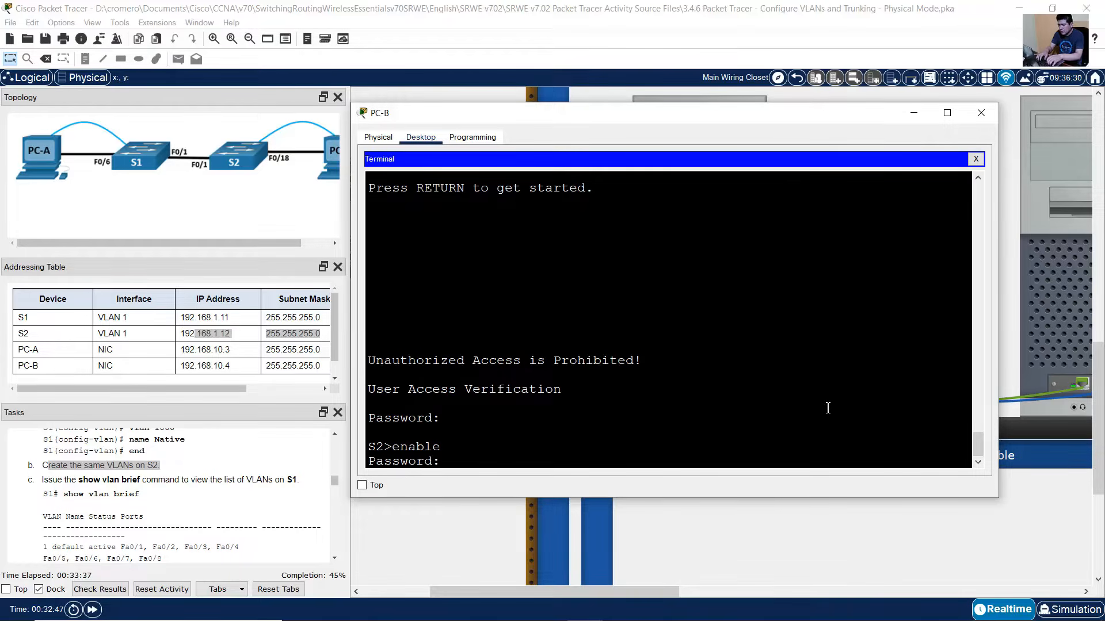
pyautogui.press('Return')
pyautogui.write('conf term')
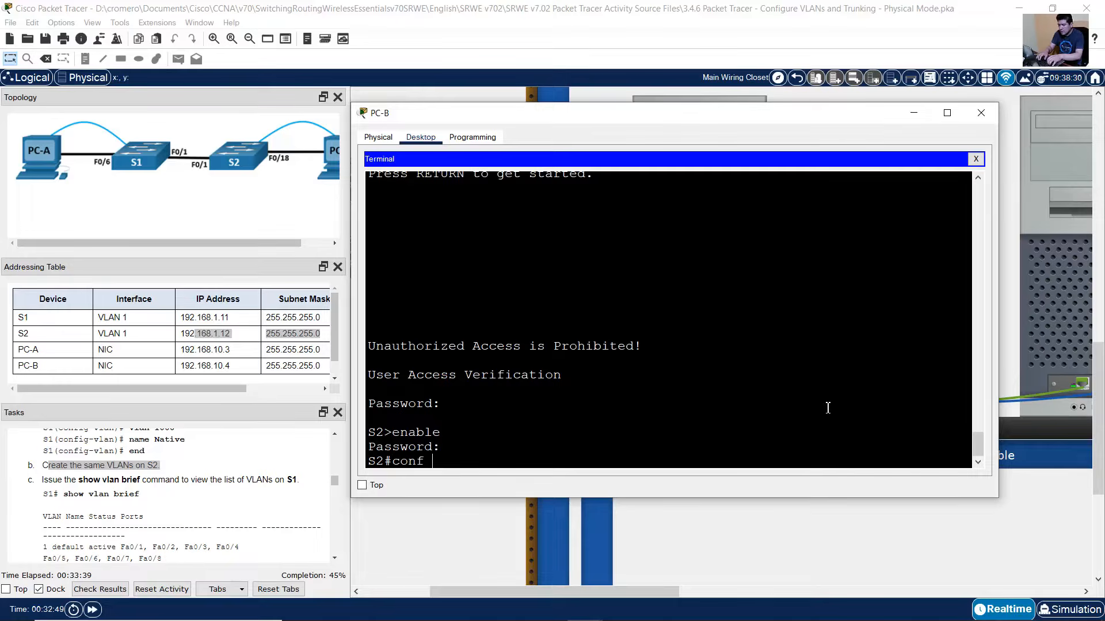
pyautogui.press('Return')
# - Create VLAN 10 named Operations and VLAN 20 named Parking_Lot on S2
pyautogui.write('vlan')
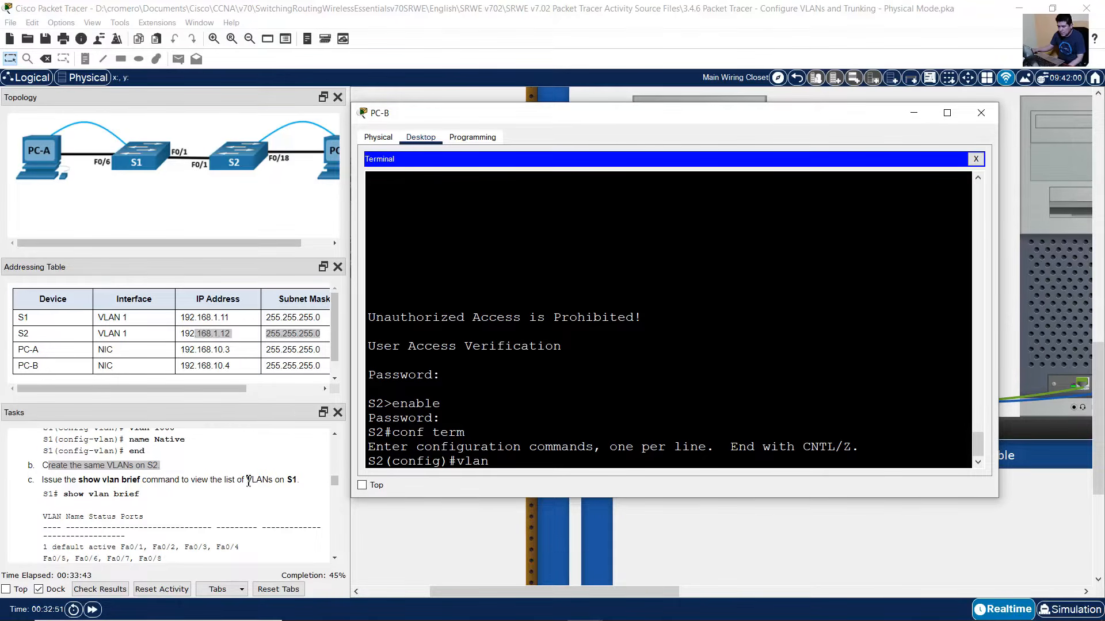
pyautogui.scroll(3, 214, 491)
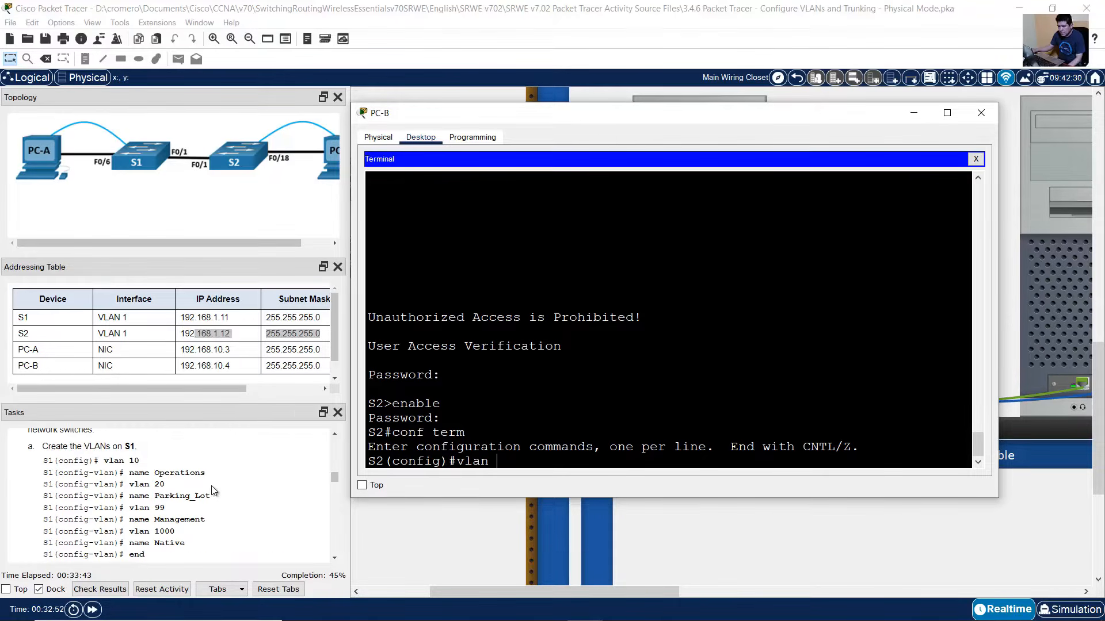
pyautogui.scroll(-1, 214, 491)
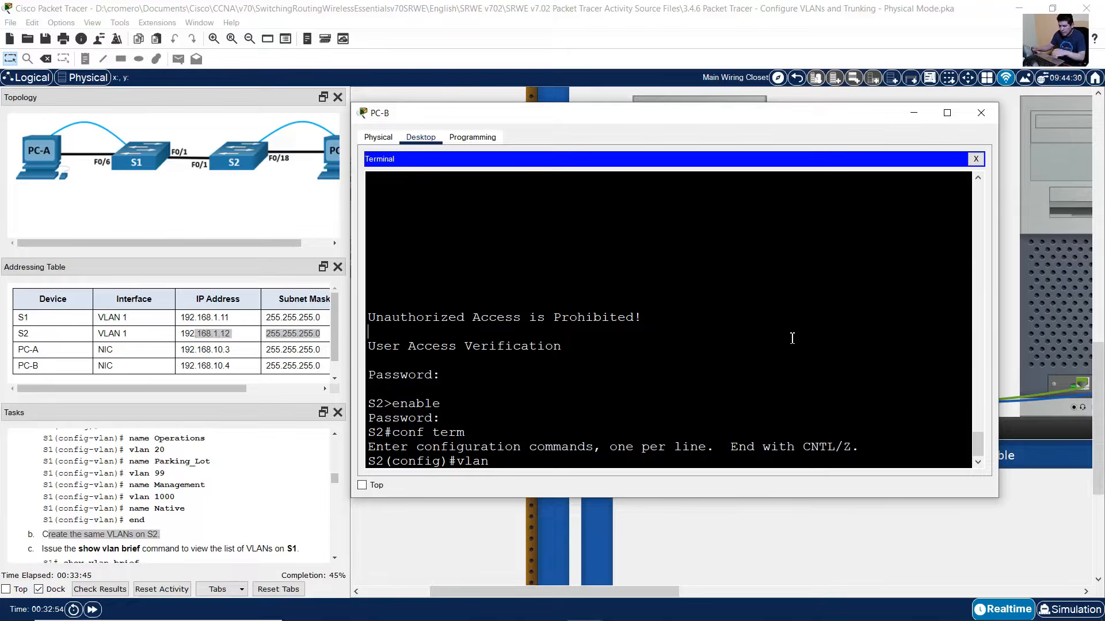
pyautogui.write('10')
pyautogui.press('Return')
pyautogui.write('name ')
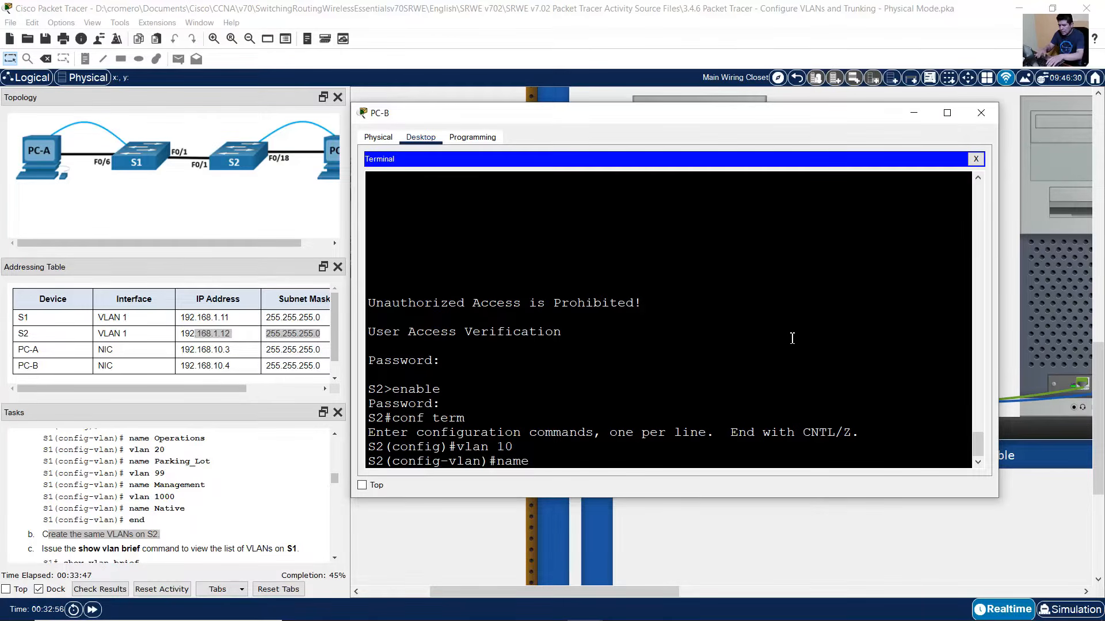
pyautogui.write('Operations')
pyautogui.press('Return')
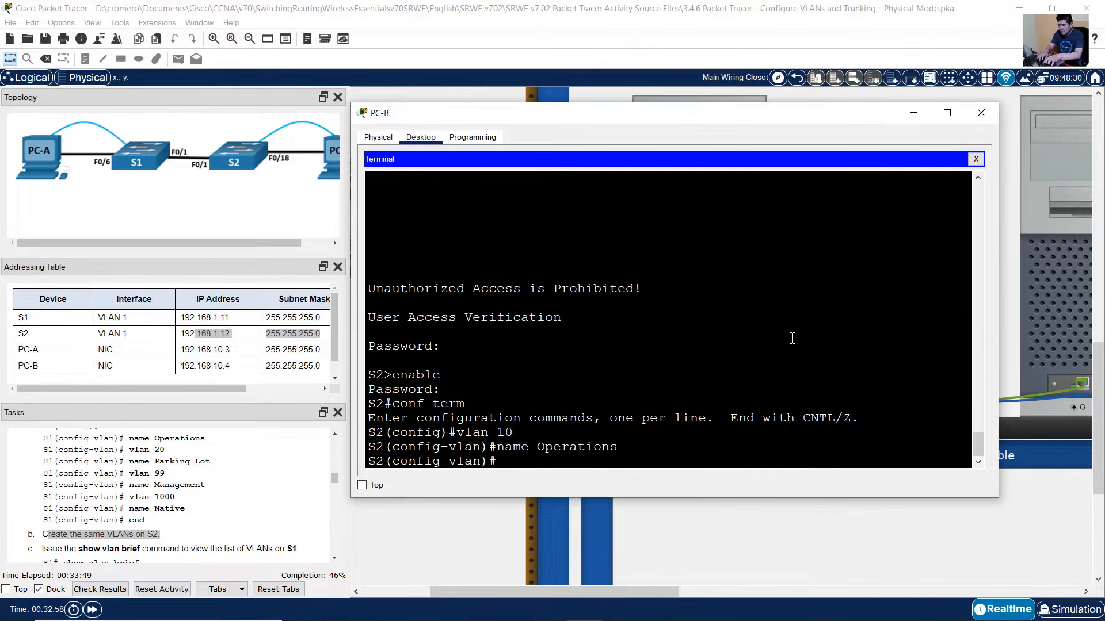
pyautogui.write('vlan 20')
pyautogui.press('Return')
pyautogui.write('name')
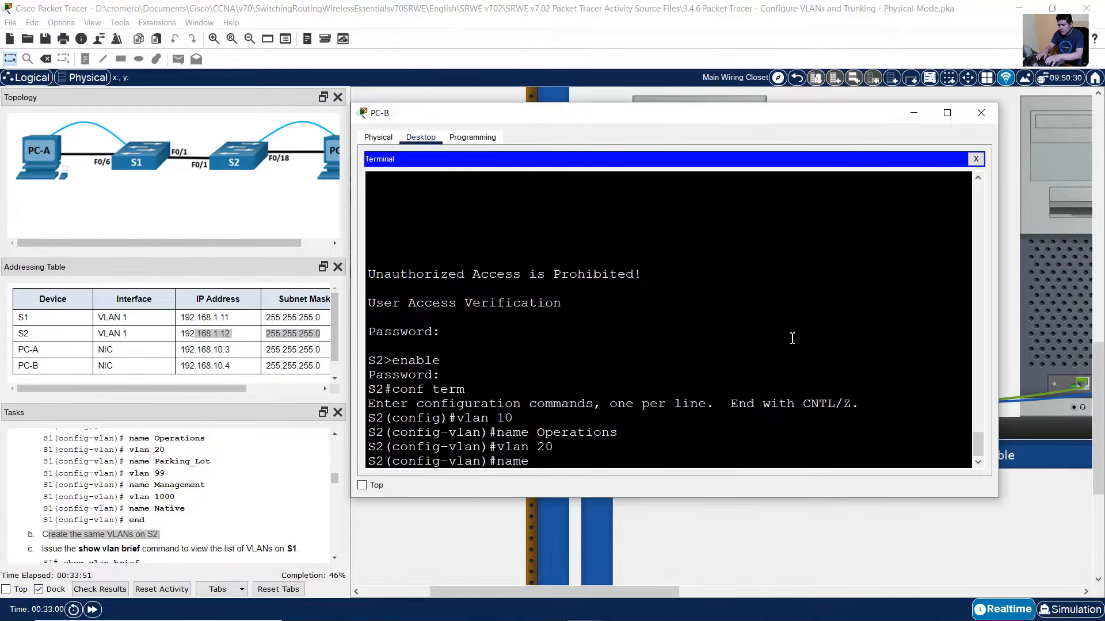
pyautogui.write(' Parking_Lot')
pyautogui.press('Return')
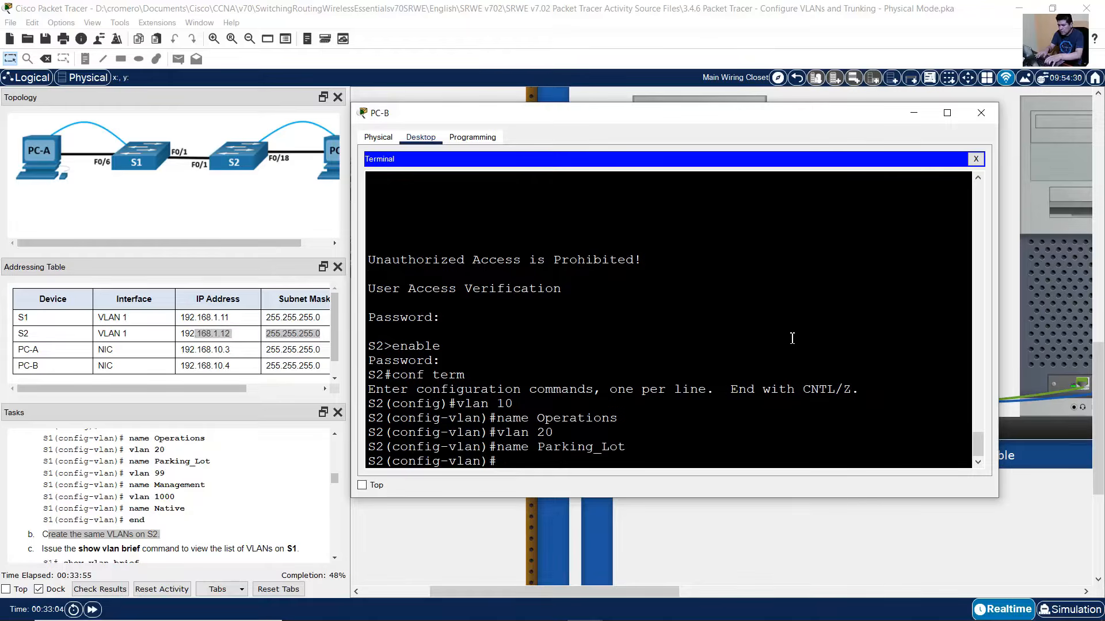
# - Create VLAN 99 named Management and VLAN 1000 named Native on S2, then end
pyautogui.write('vlan 99')
pyautogui.press('Return')
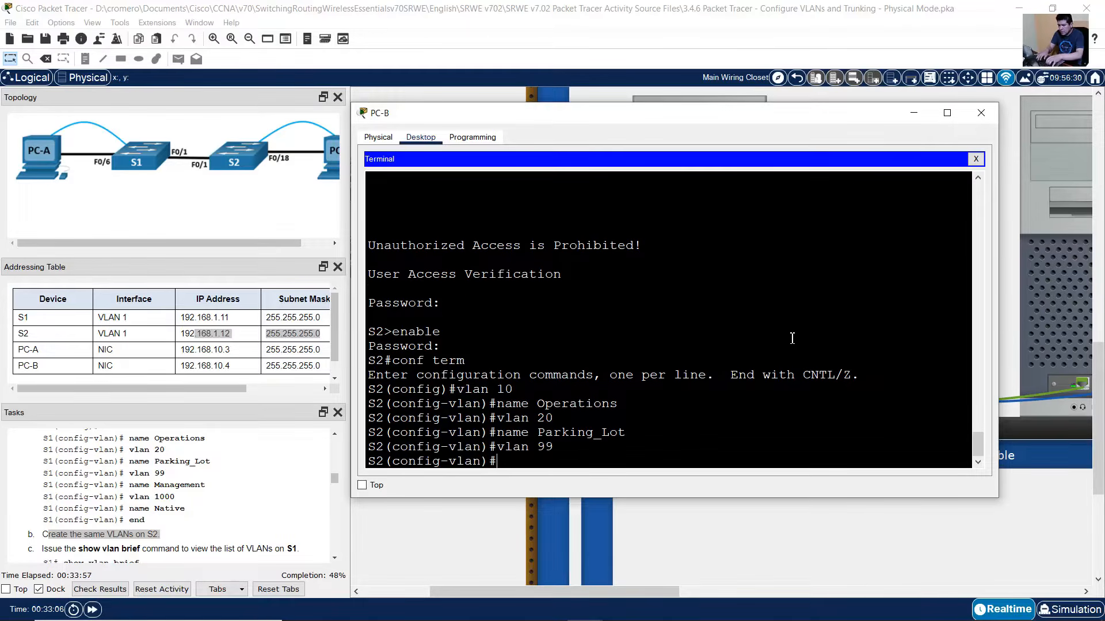
pyautogui.write('name Manageme')
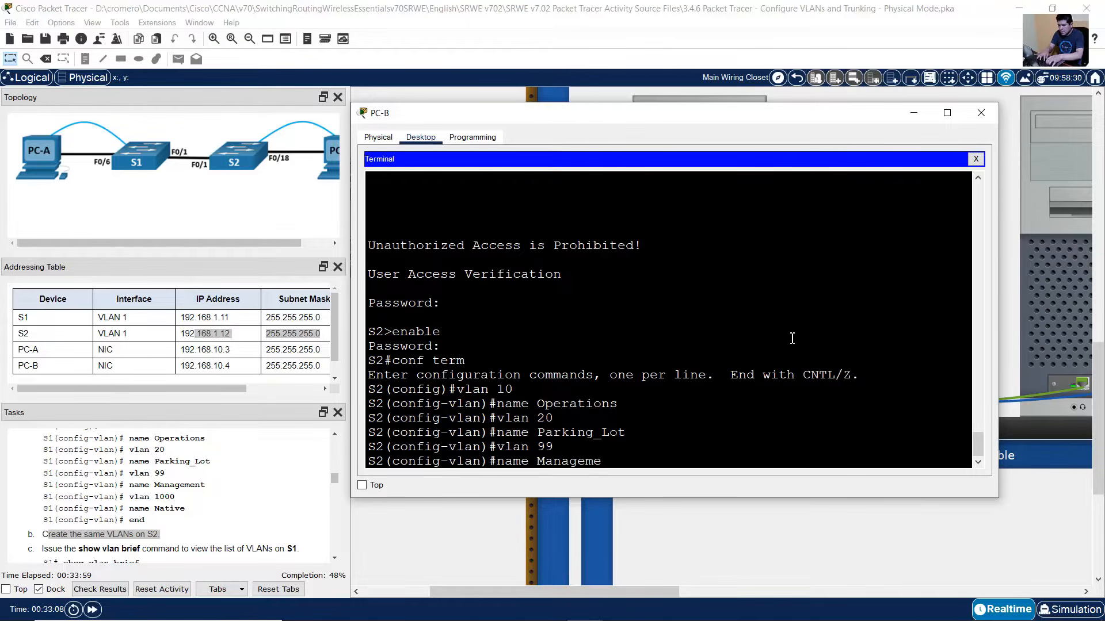
pyautogui.write('nt')
pyautogui.press('Return')
pyautogui.write('vlan)#vlan 10')
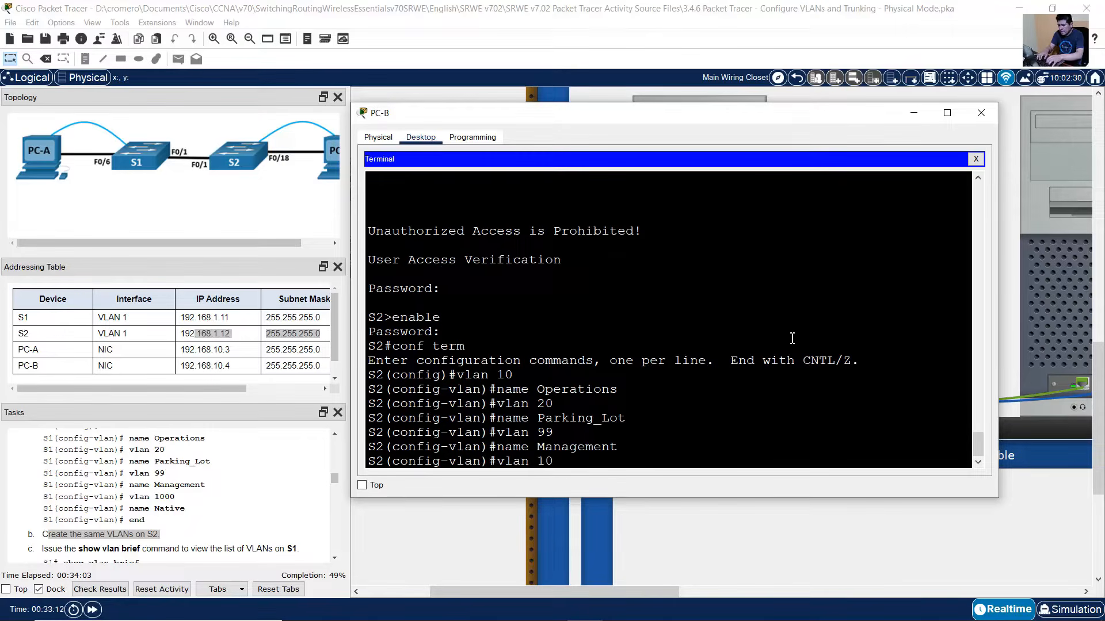
pyautogui.write('00')
pyautogui.press('Return')
pyautogui.write('name N')
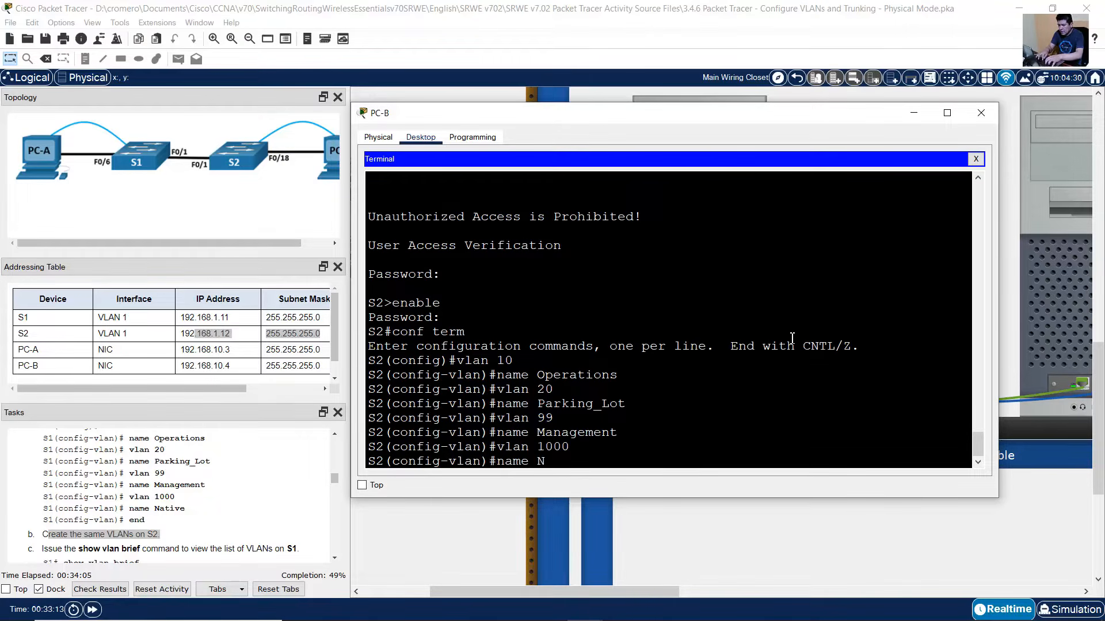
pyautogui.write('ative')
pyautogui.press('Return')
pyautogui.write('e')
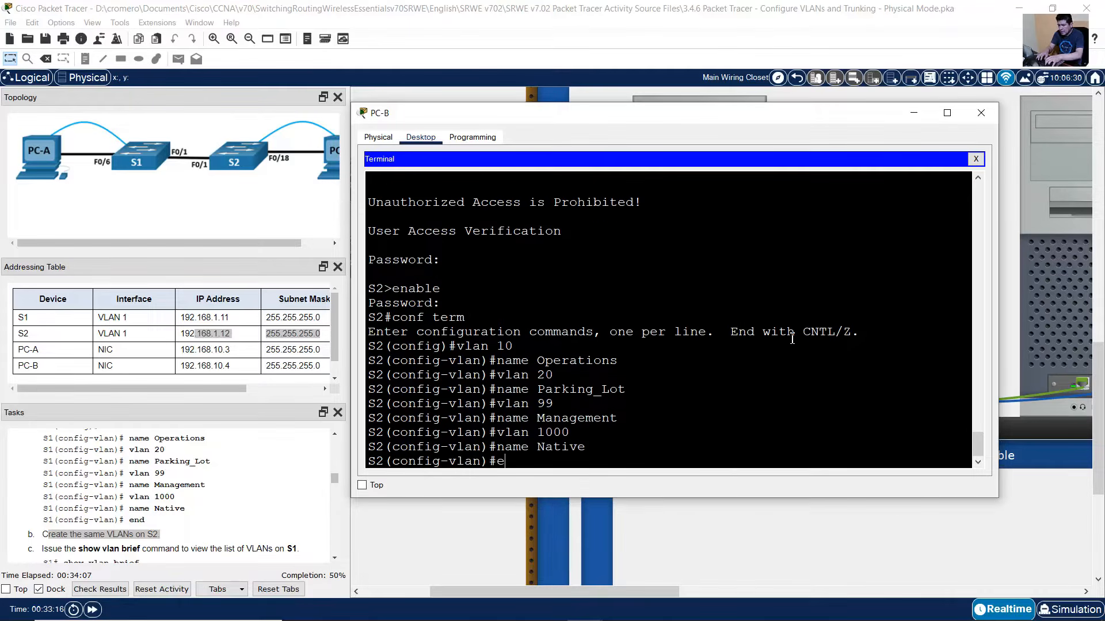
pyautogui.write('nd')
pyautogui.press('Return')
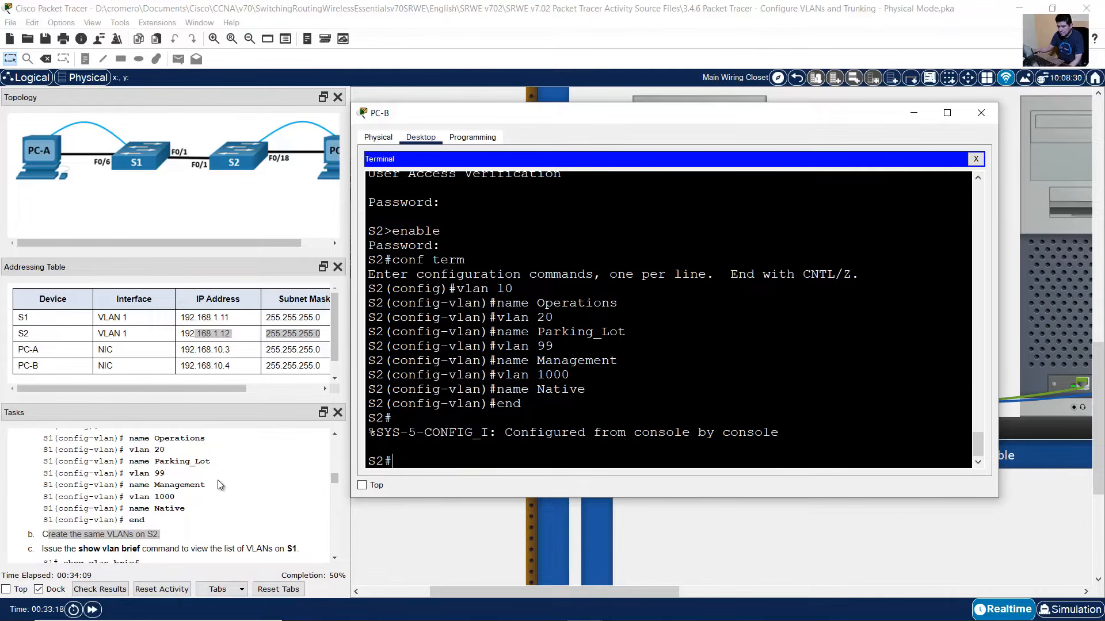
pyautogui.click(219, 485)
pyautogui.scroll(-3, 219, 485)
# - Run show vlan brief on S1 and check that VLANs 10, 20, 99 and 1000 are listed
pyautogui.moveTo(53, 480); pyautogui.dragTo(228, 503)
pyautogui.scroll(-7, 228, 505)
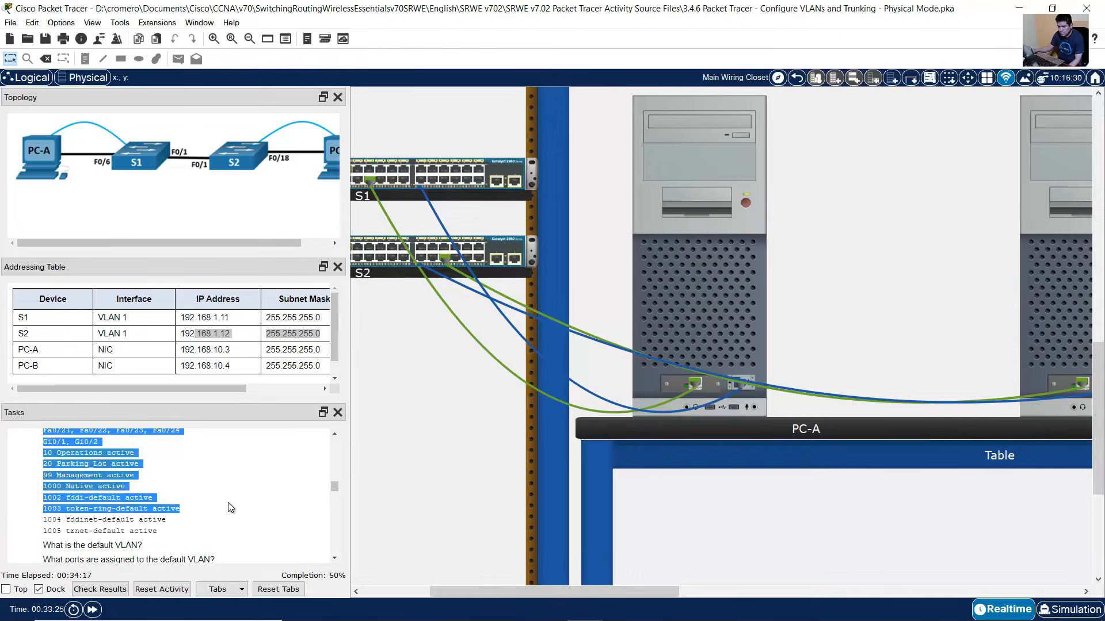
pyautogui.scroll(-3, 228, 502)
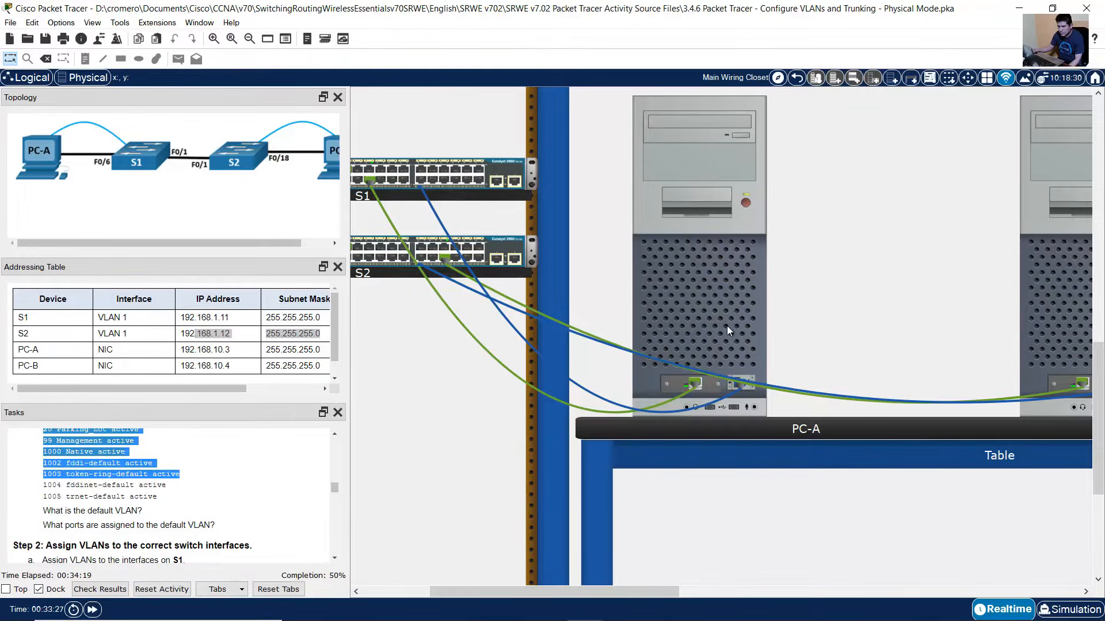
pyautogui.click(752, 268)
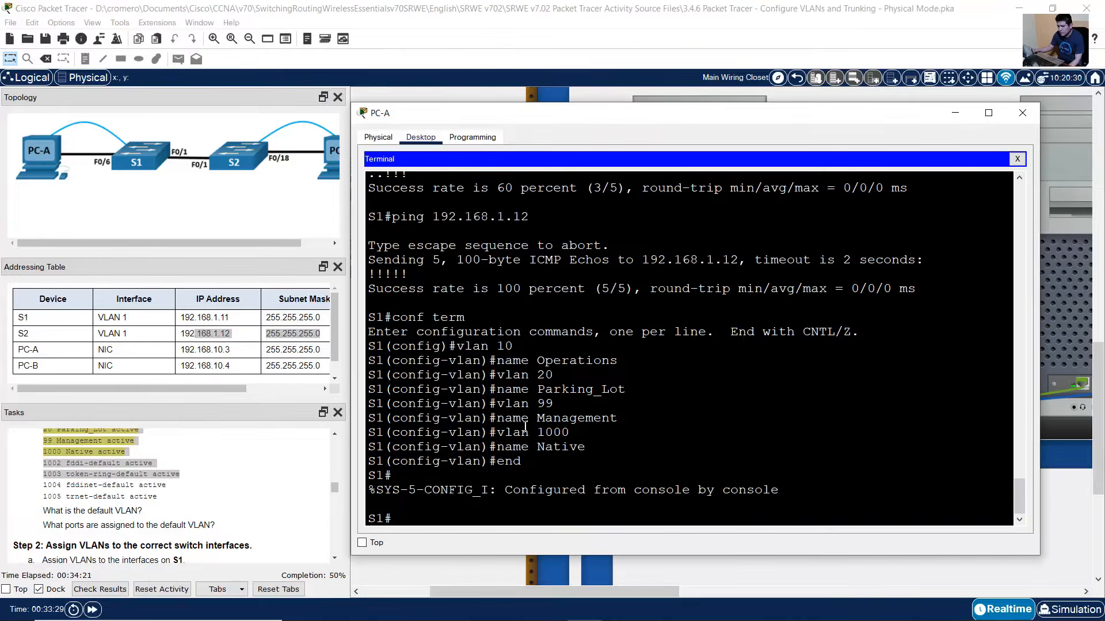
pyautogui.moveTo(393, 374); pyautogui.dragTo(504, 496)
pyautogui.click(530, 518)
pyautogui.write('show vlan br')
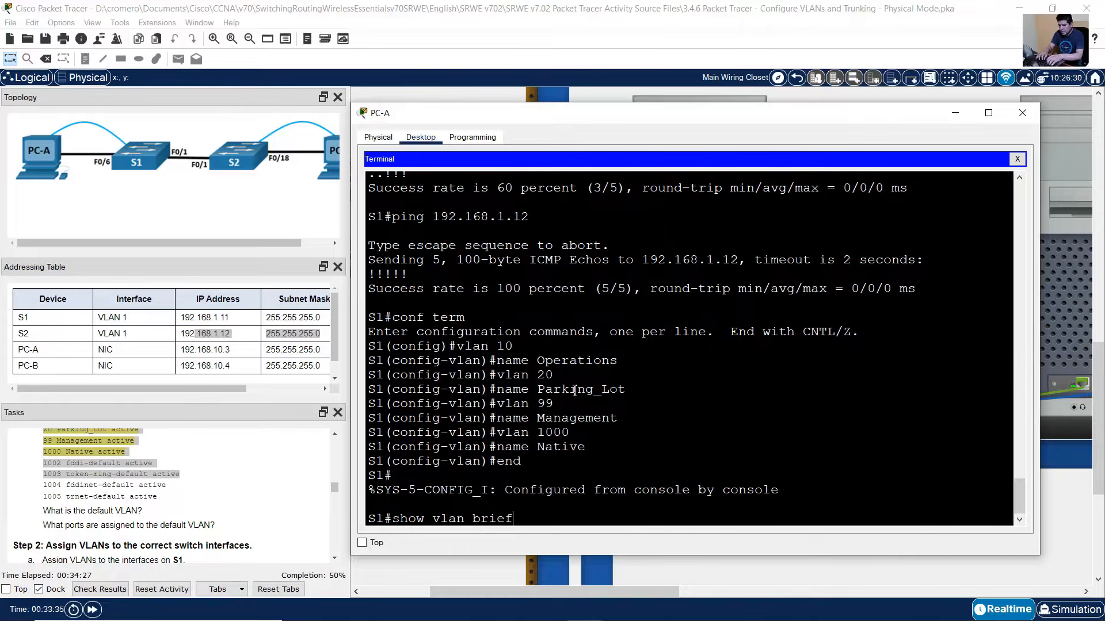
pyautogui.write('ief')
pyautogui.press('Return')
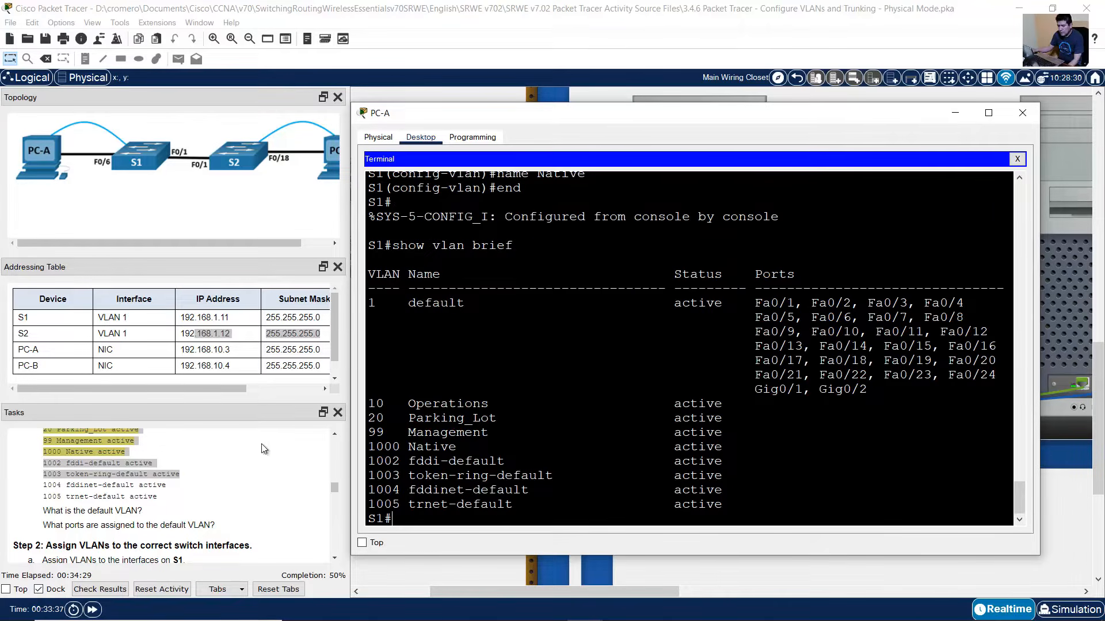
pyautogui.moveTo(375, 404); pyautogui.dragTo(778, 446)
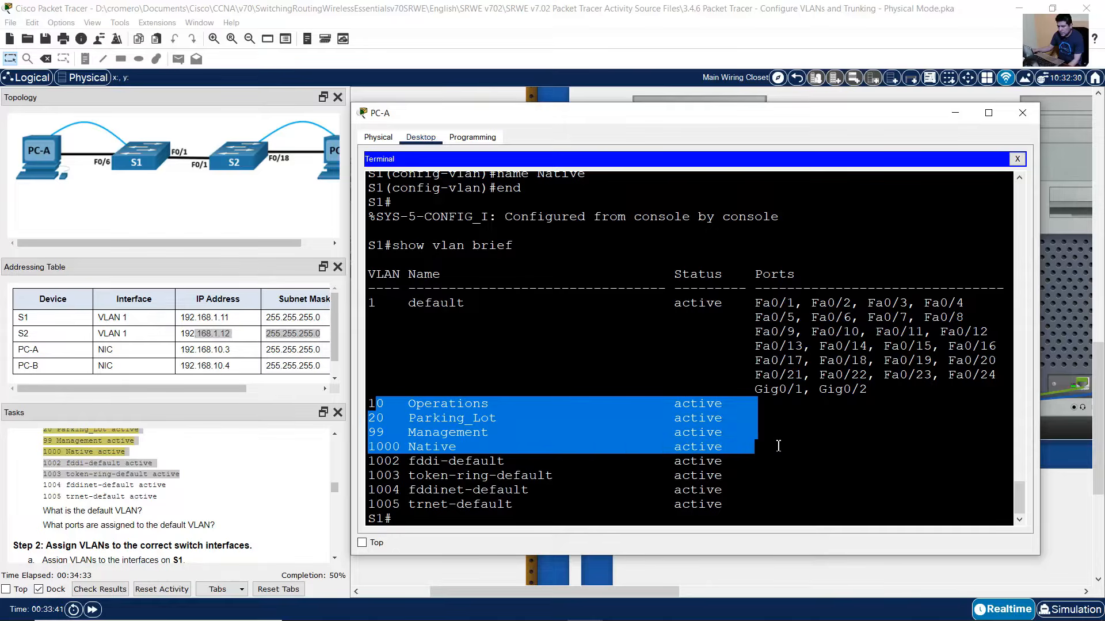
pyautogui.click(534, 411)
pyautogui.moveTo(376, 405); pyautogui.dragTo(788, 450)
# - Identify the default VLAN as VLAN 1, named default, for the lab question
pyautogui.click(84, 486)
pyautogui.moveTo(44, 513); pyautogui.dragTo(166, 515)
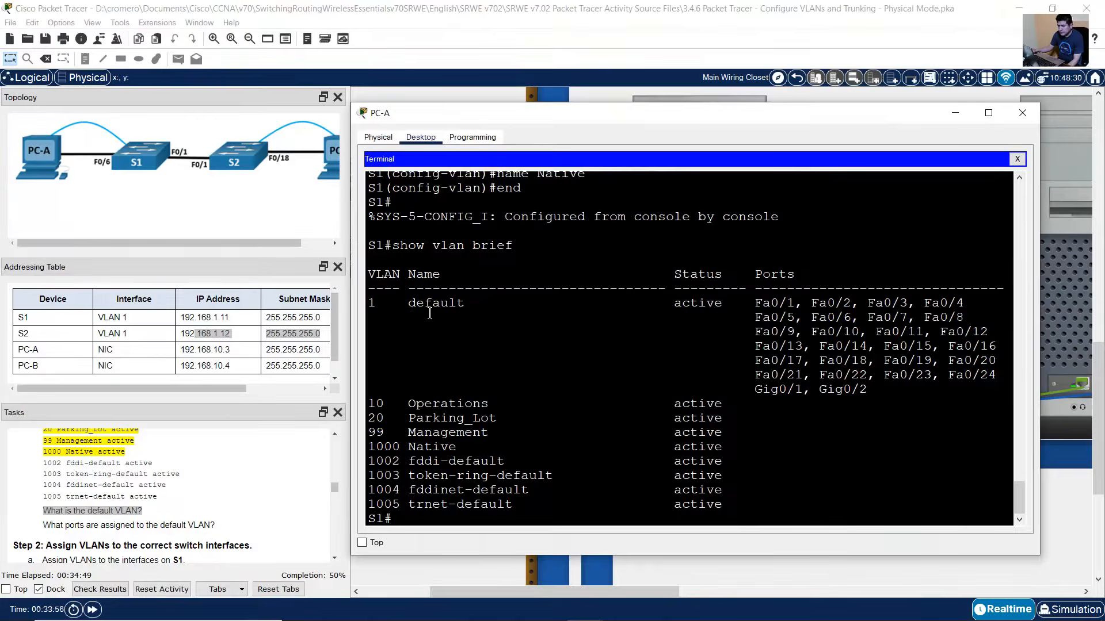
pyautogui.moveTo(409, 305); pyautogui.dragTo(481, 304)
pyautogui.moveTo(379, 305); pyautogui.dragTo(478, 303)
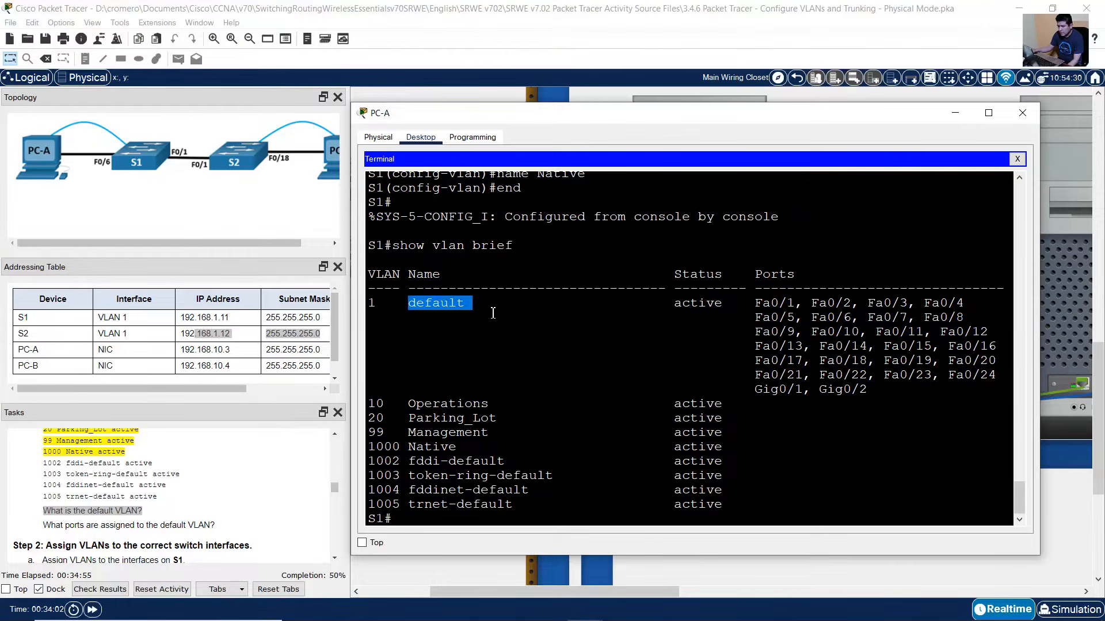
pyautogui.click(51, 527)
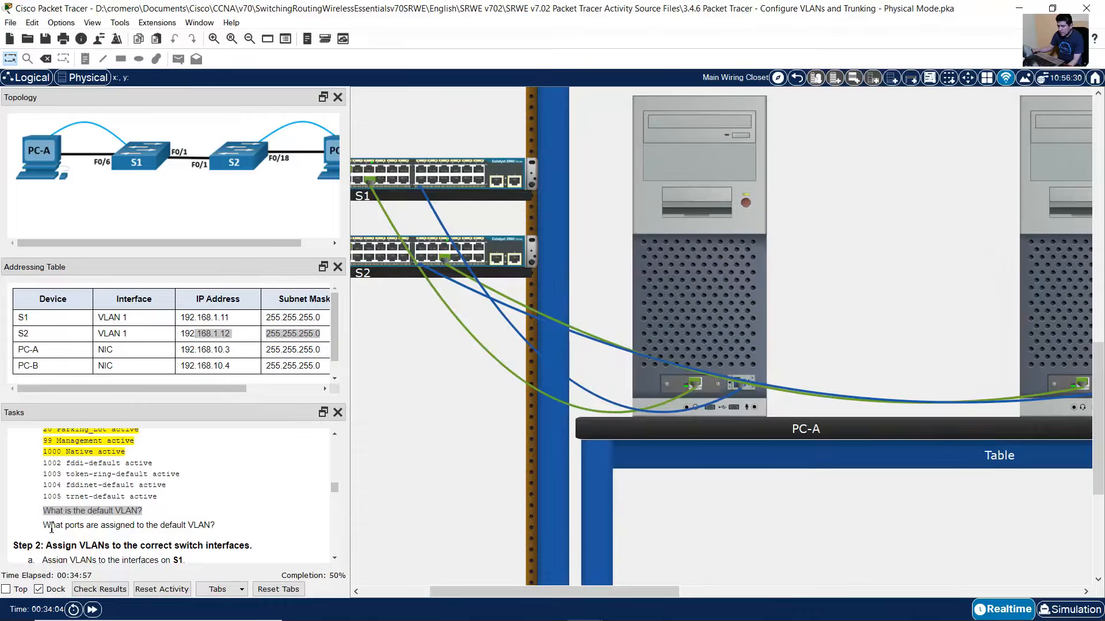
pyautogui.moveTo(52, 526); pyautogui.dragTo(236, 526)
# - Note that ports Fa0/1 through Fa0/24 and Gig0/1–Gig0/2 belong to the default VLAN
pyautogui.moveTo(790, 298)
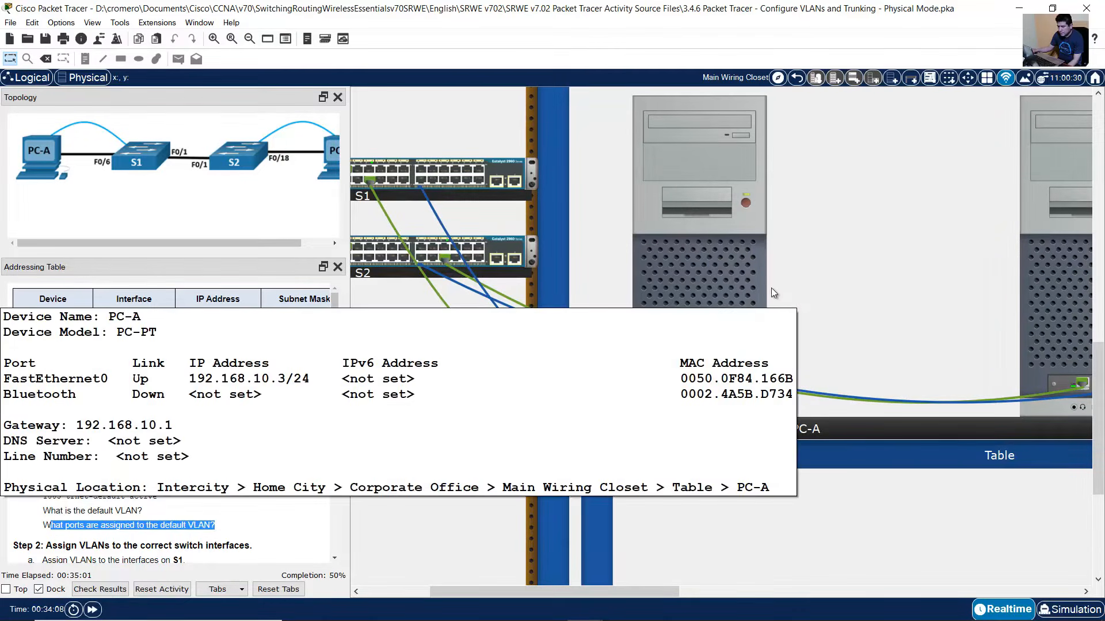
pyautogui.click(735, 261)
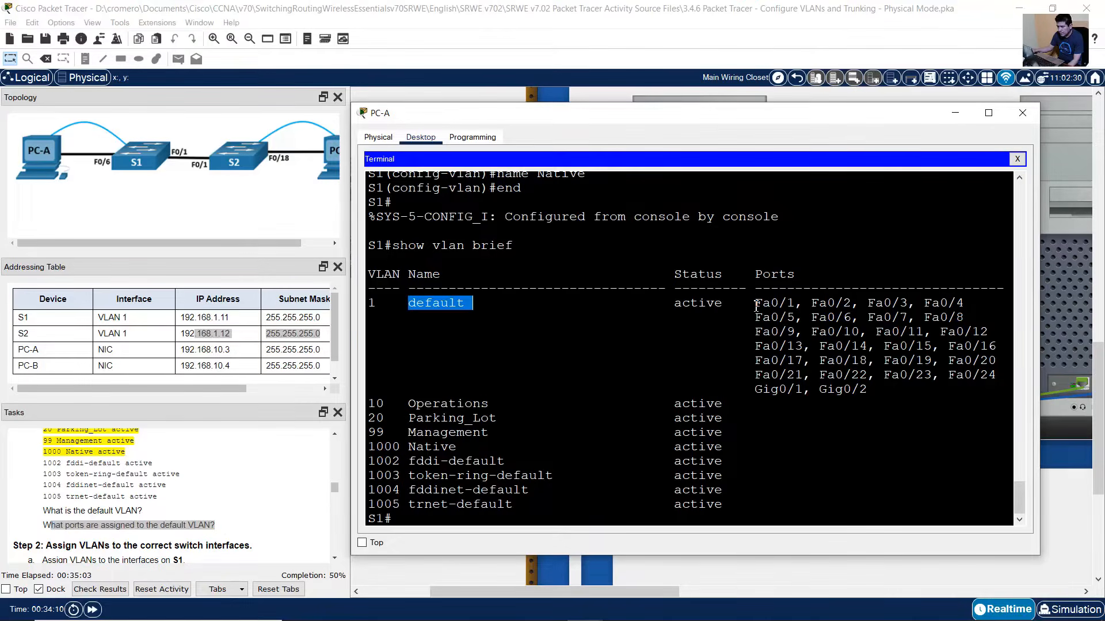
pyautogui.moveTo(755, 304); pyautogui.dragTo(895, 388)
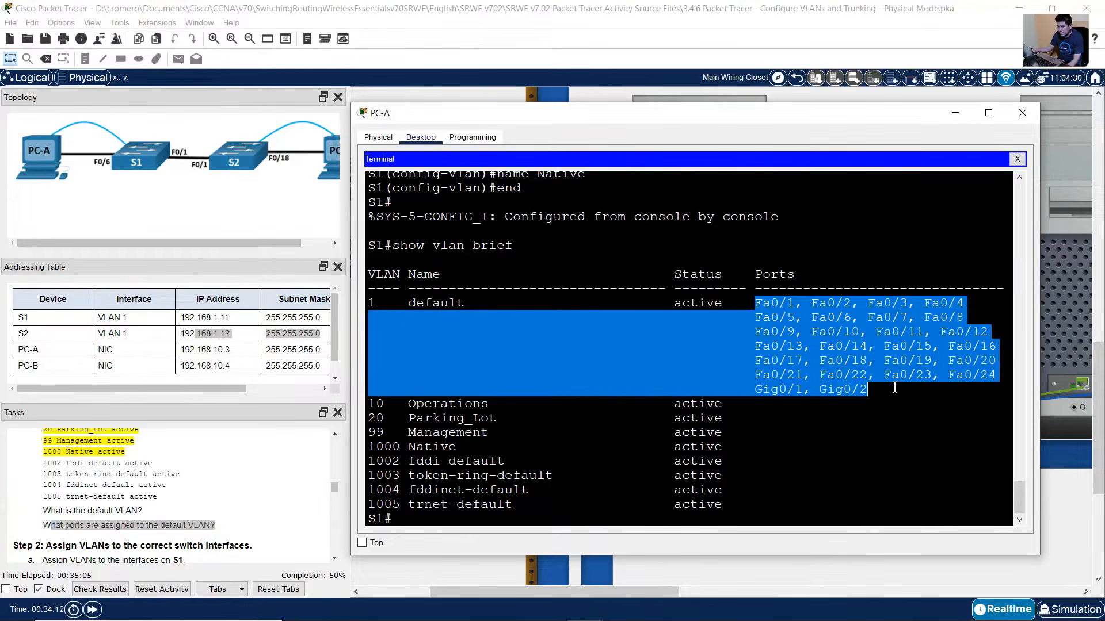
pyautogui.moveTo(755, 304); pyautogui.dragTo(997, 374)
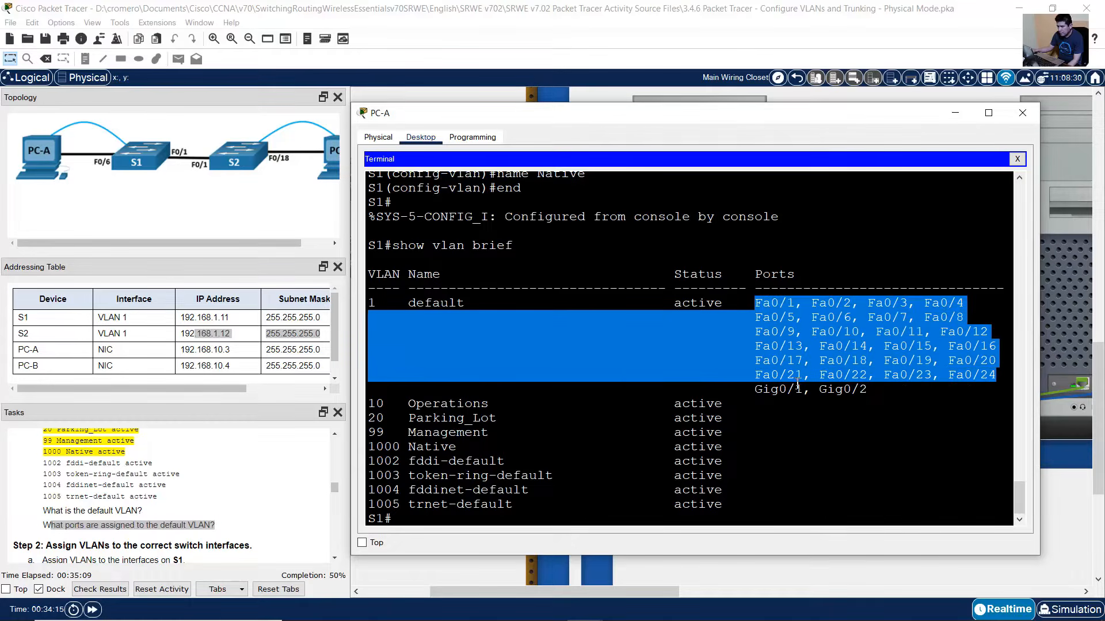
pyautogui.moveTo(756, 389); pyautogui.dragTo(869, 390)
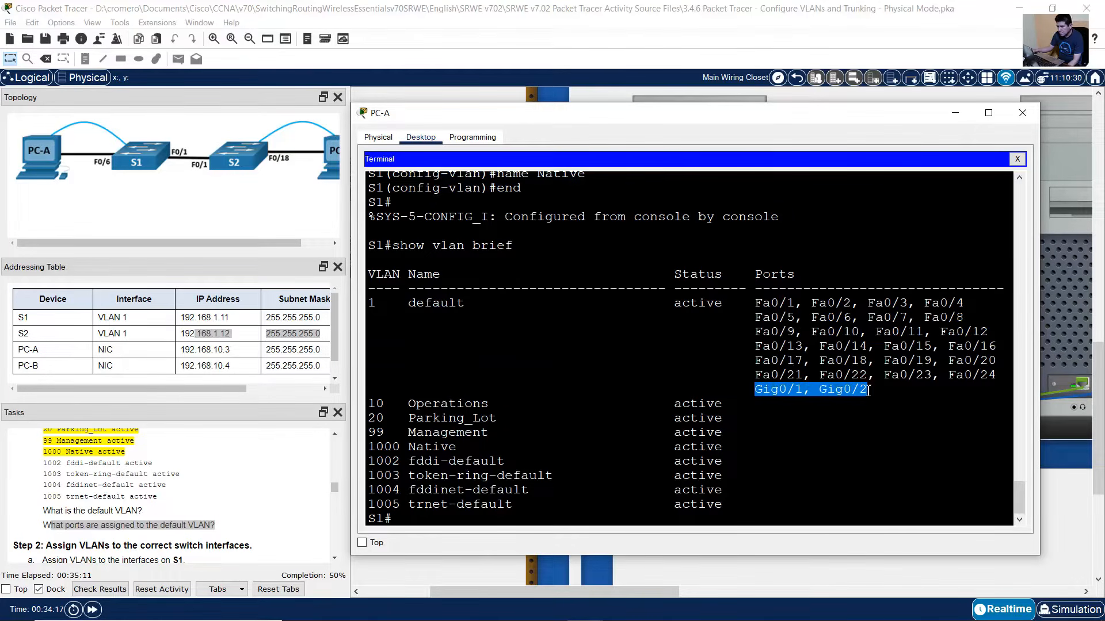
pyautogui.click(218, 500)
pyautogui.scroll(-3, 219, 500)
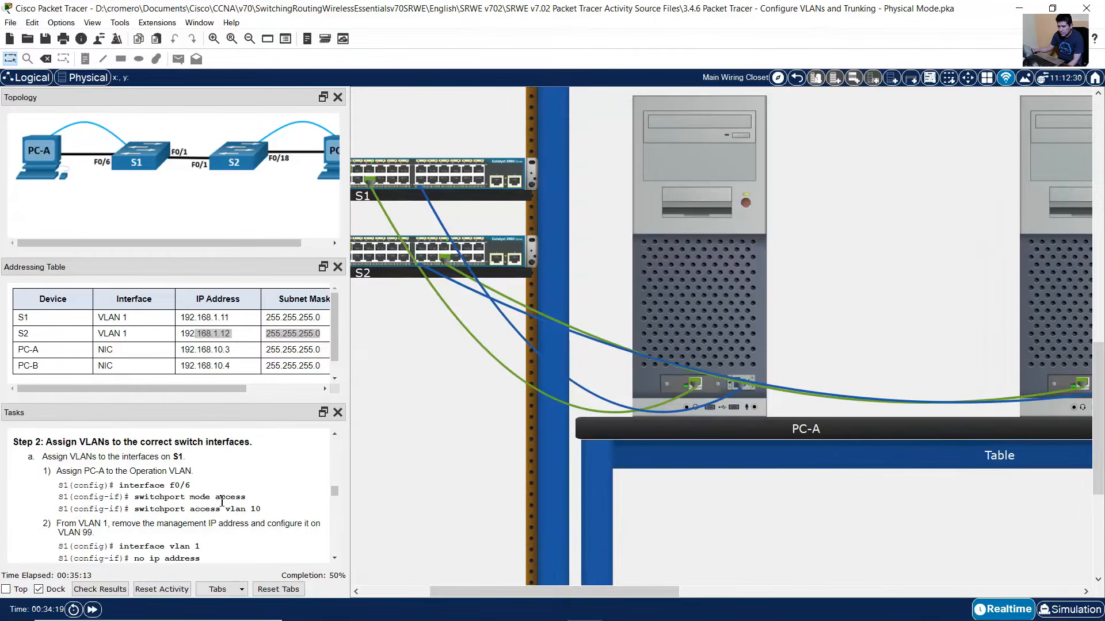
pyautogui.moveTo(46, 455); pyautogui.dragTo(251, 455)
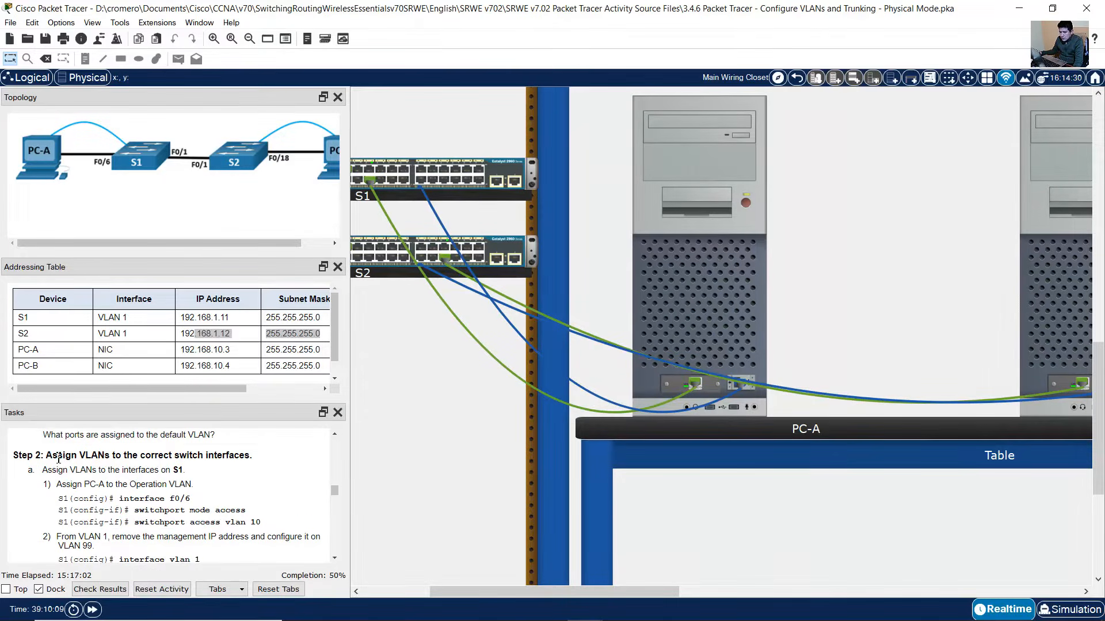
pyautogui.moveTo(59, 470); pyautogui.dragTo(186, 470)
pyautogui.scroll(-1, 186, 470)
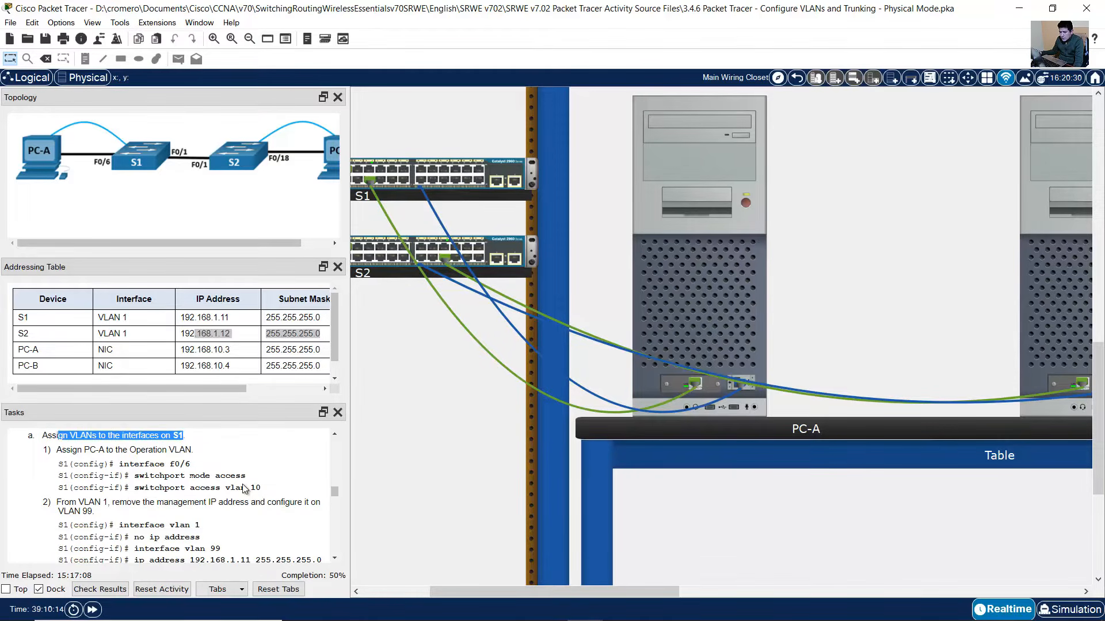
pyautogui.moveTo(66, 449); pyautogui.dragTo(190, 449)
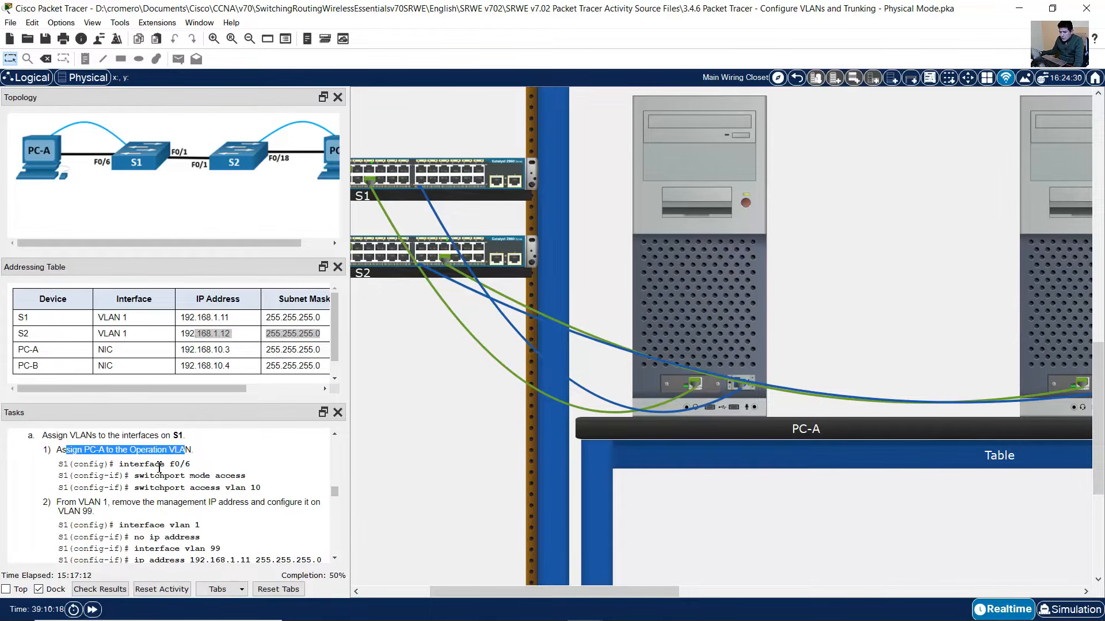
pyautogui.moveTo(119, 464); pyautogui.dragTo(264, 488)
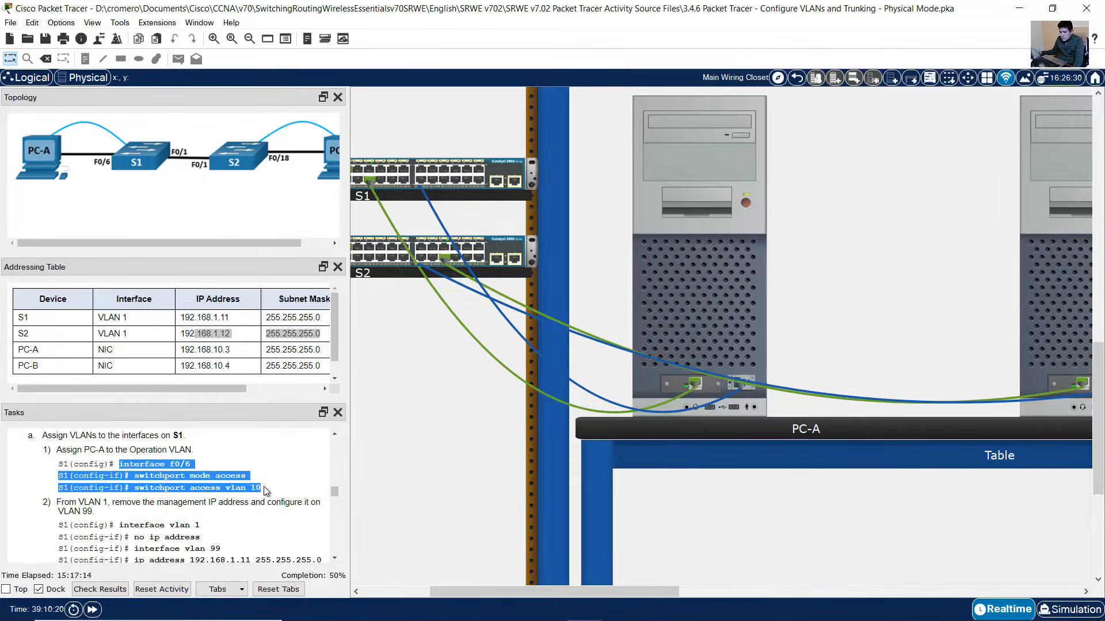
pyautogui.click(190, 472)
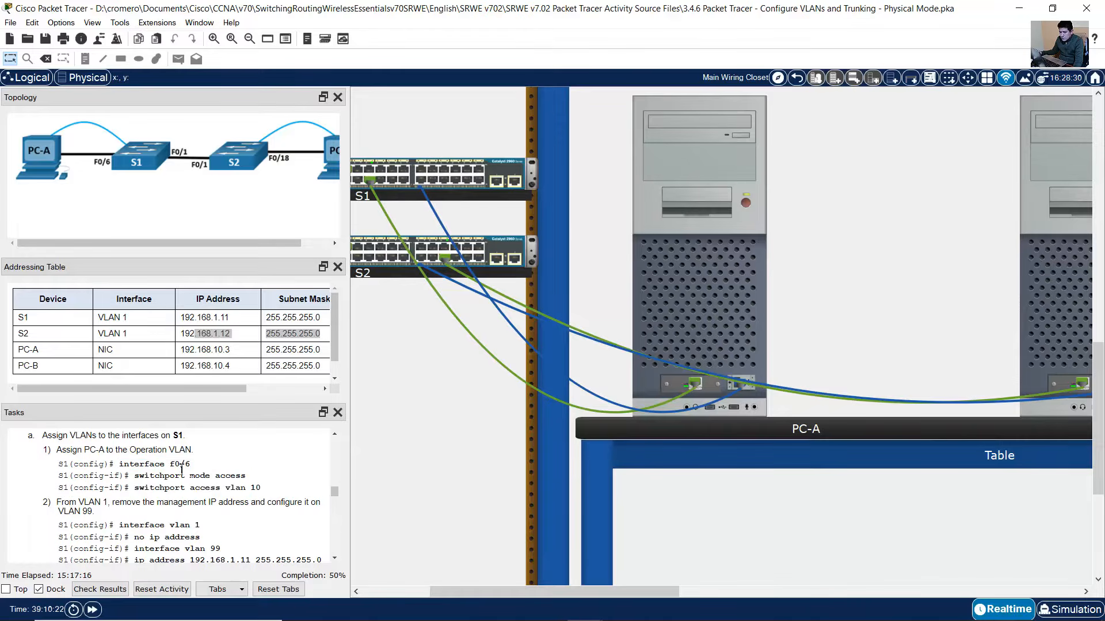
pyautogui.moveTo(160, 464); pyautogui.dragTo(225, 488)
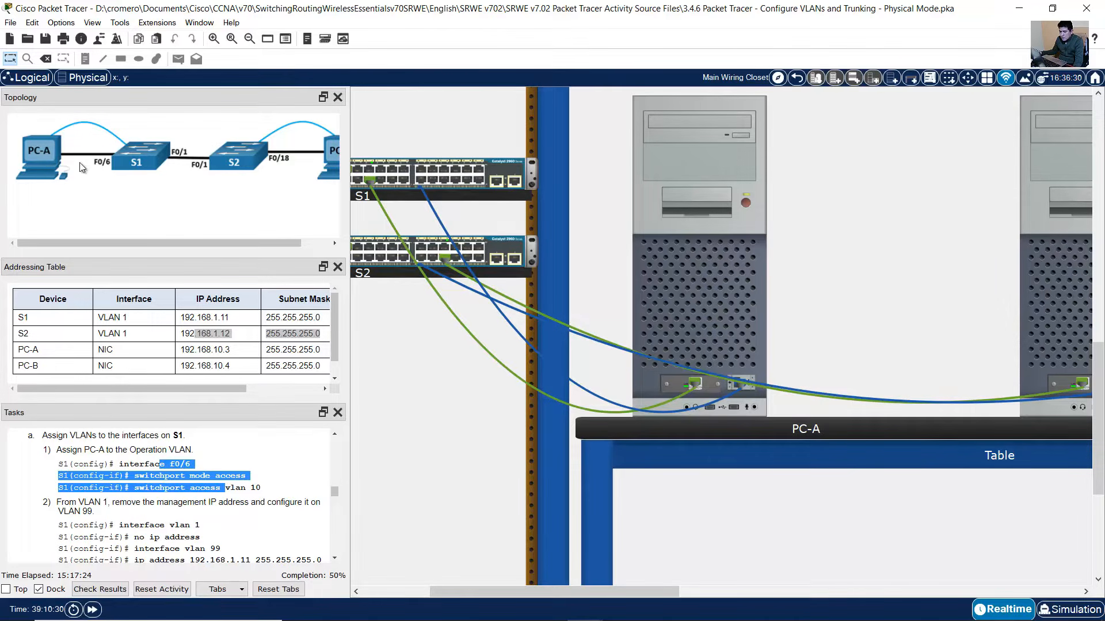
pyautogui.moveTo(713, 322)
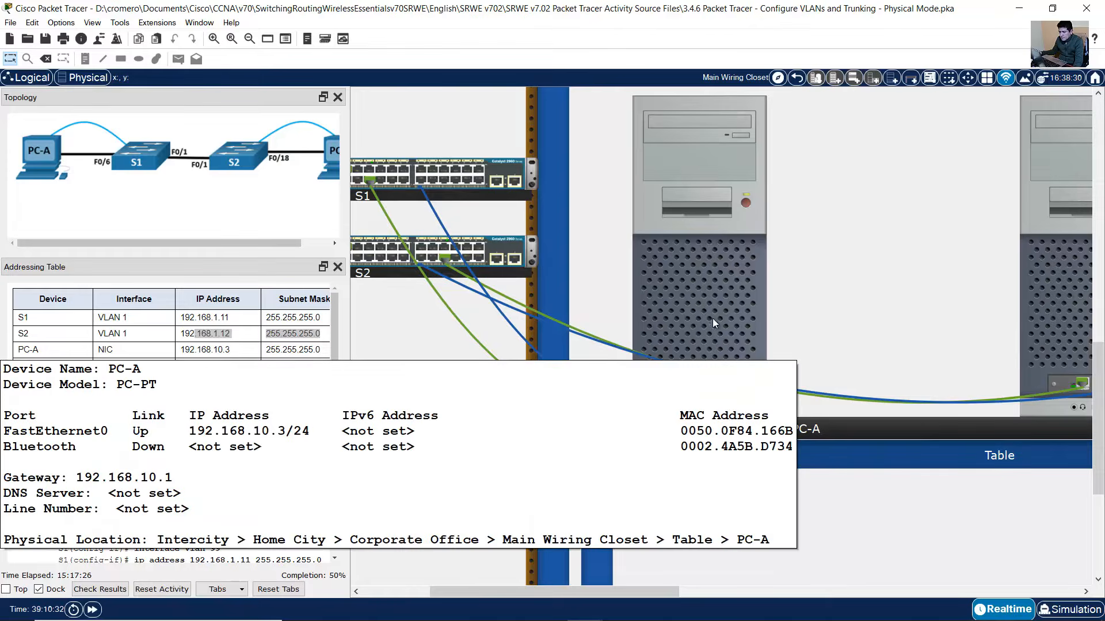
# - Log in to S1 from PC-A's terminal, enable, and enter global configuration mode
pyautogui.click(726, 271)
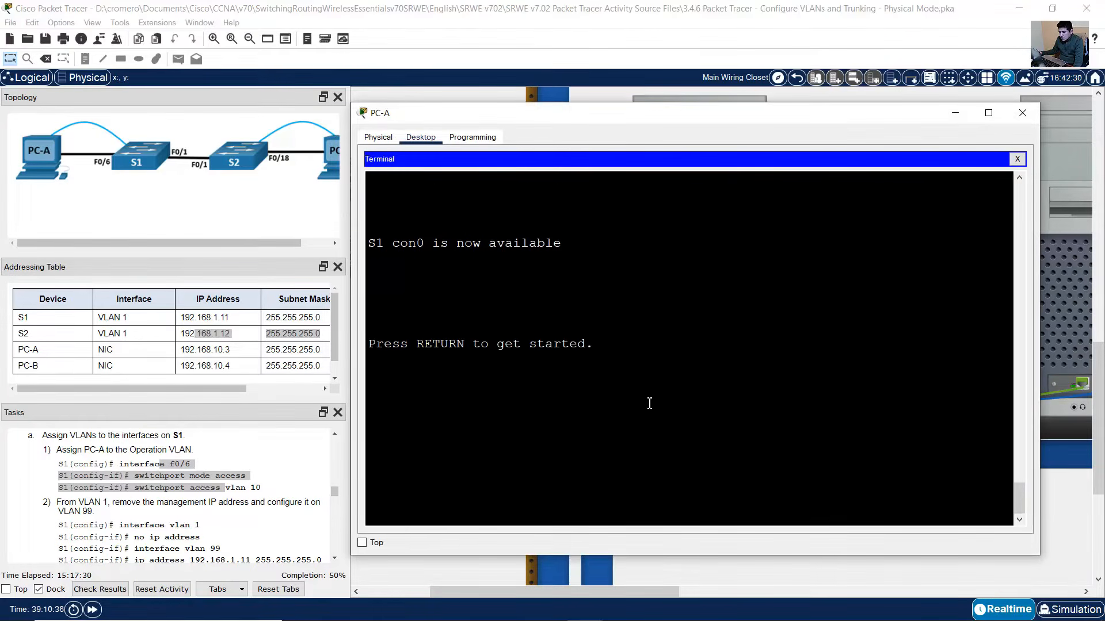
pyautogui.press('Return')
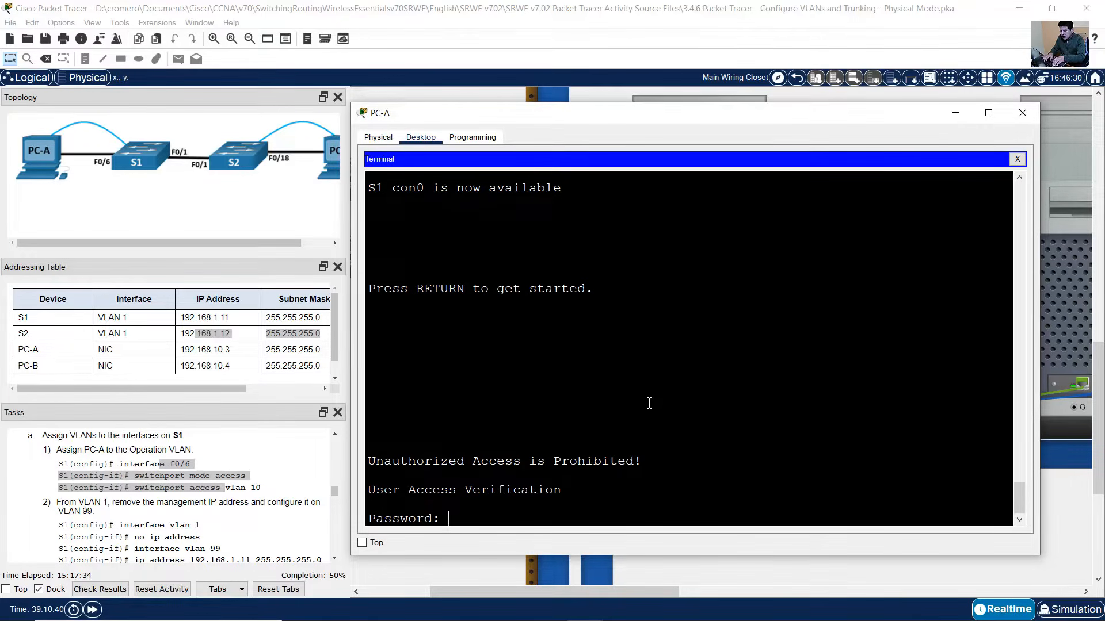
pyautogui.press('Return')
pyautogui.write('enable')
pyautogui.press('Return')
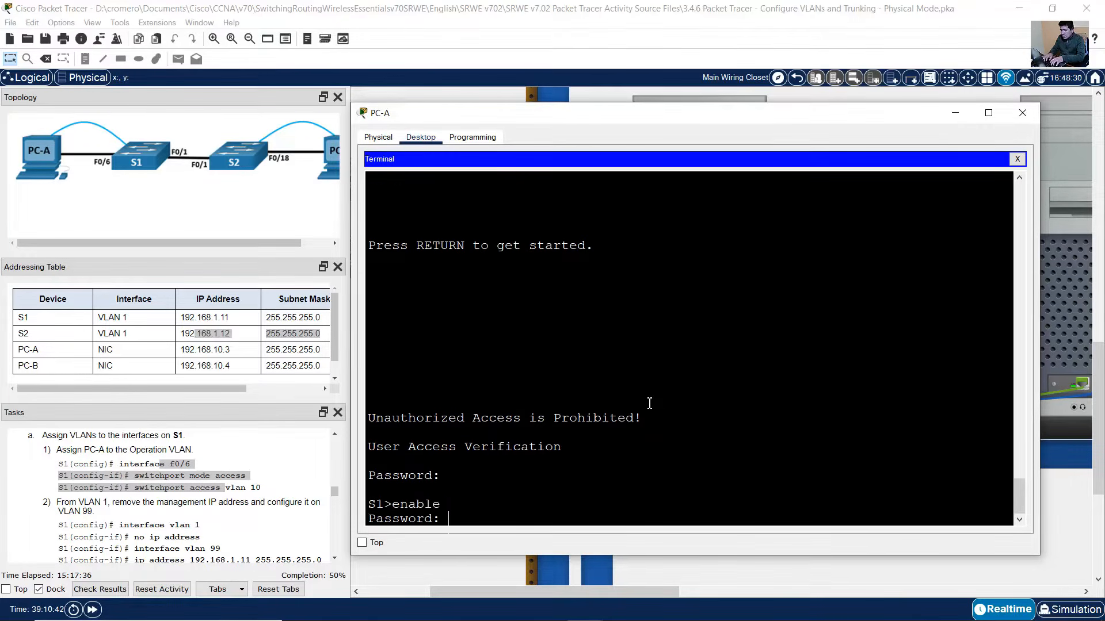
pyautogui.press('Return')
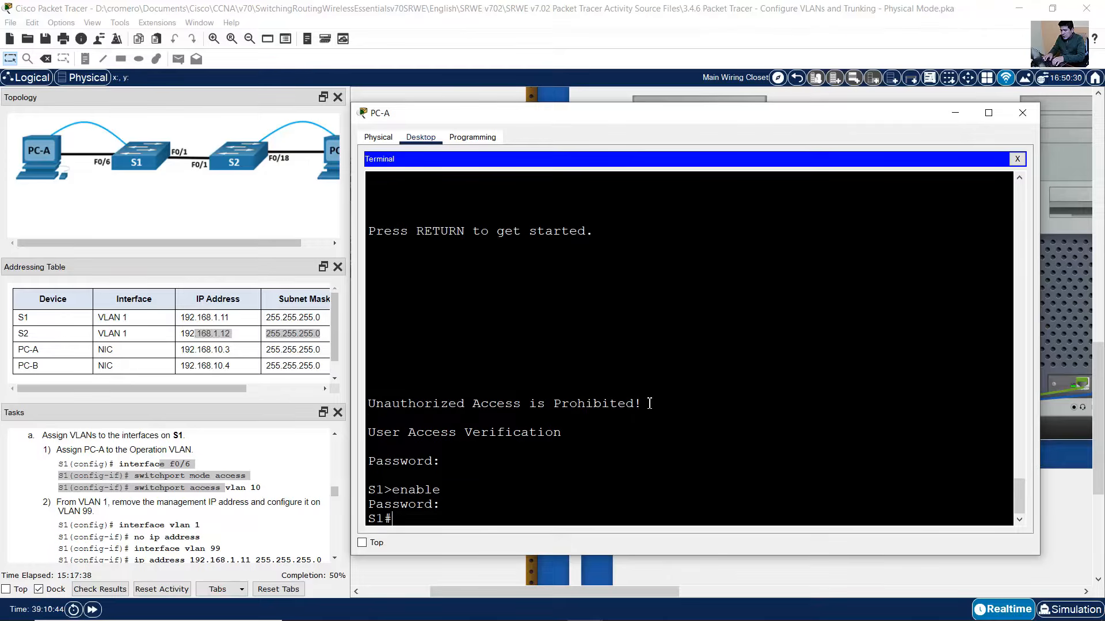
pyautogui.write('conf term')
pyautogui.press('Return')
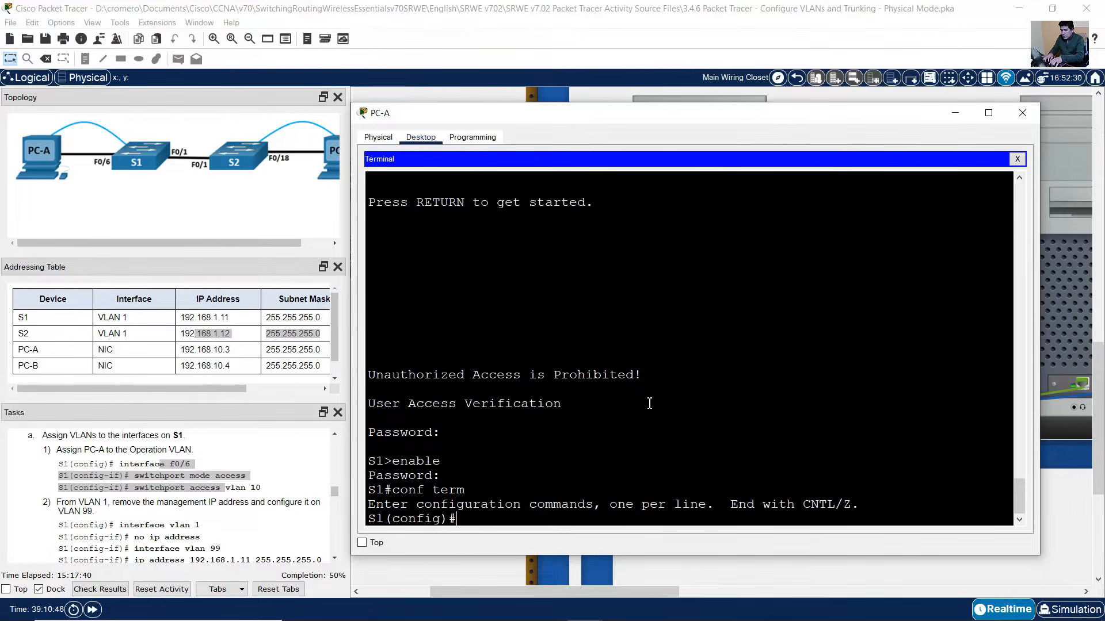
# - Set interface f0/6 to switchport mode access and switchport access vlan 10
pyautogui.write('int f0/6')
pyautogui.press('Return')
pyautogui.write('switch')
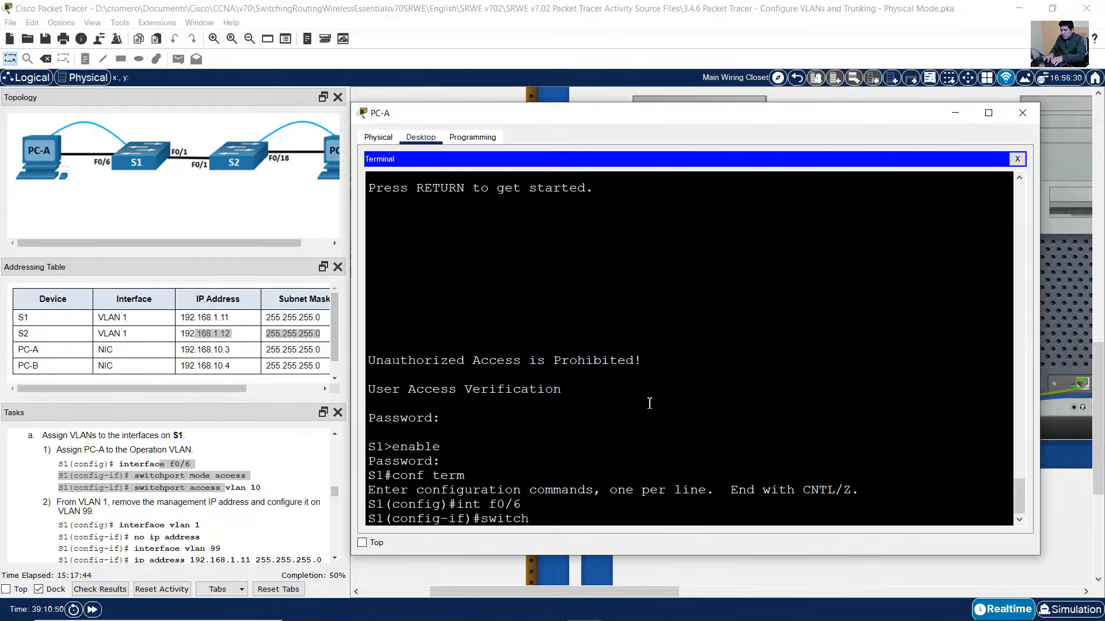
pyautogui.write('port mode access')
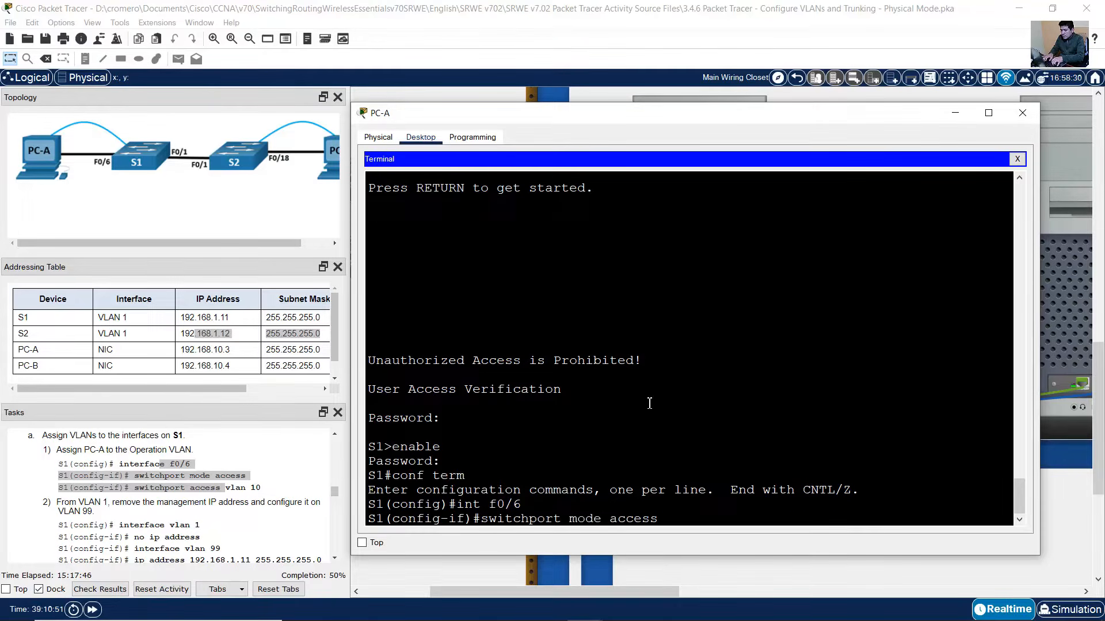
pyautogui.press('Return')
pyautogui.press('Up')
pyautogui.press('BackSpace')
pyautogui.press('BackSpace')
pyautogui.press('BackSpace')
pyautogui.press('BackSpace')
pyautogui.press('BackSpace')
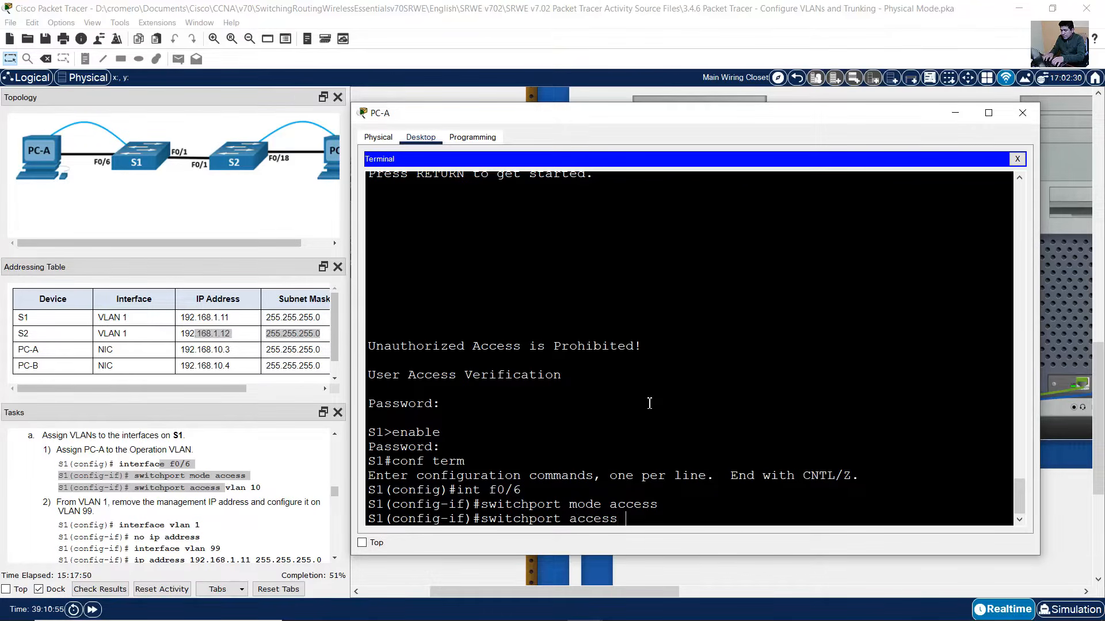
pyautogui.write('vlan 10')
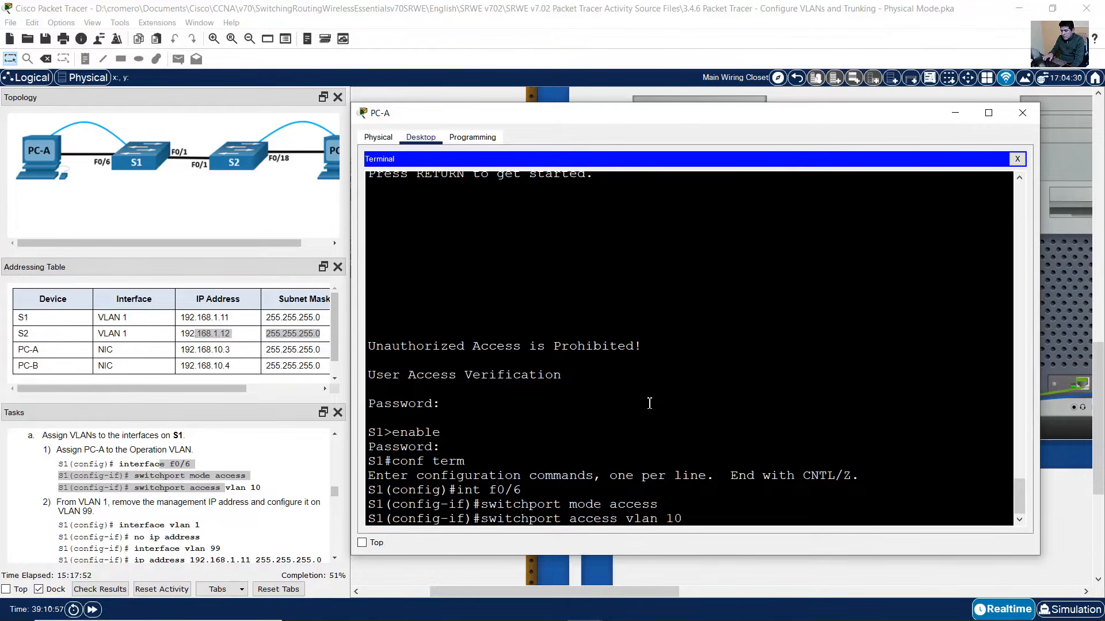
pyautogui.press('Return')
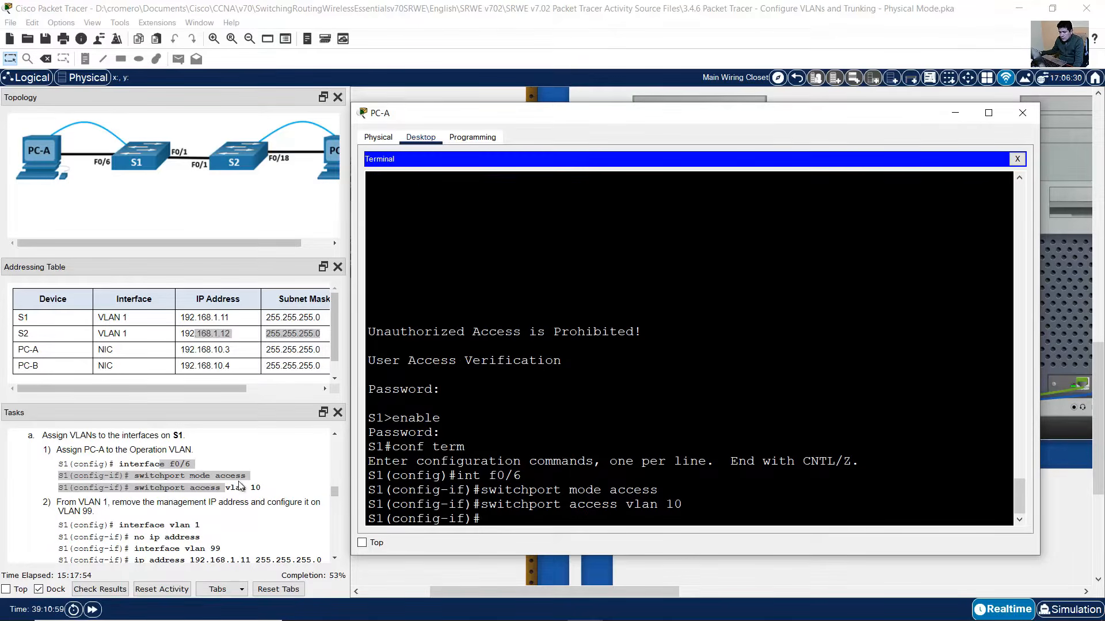
pyautogui.moveTo(61, 502); pyautogui.dragTo(182, 500)
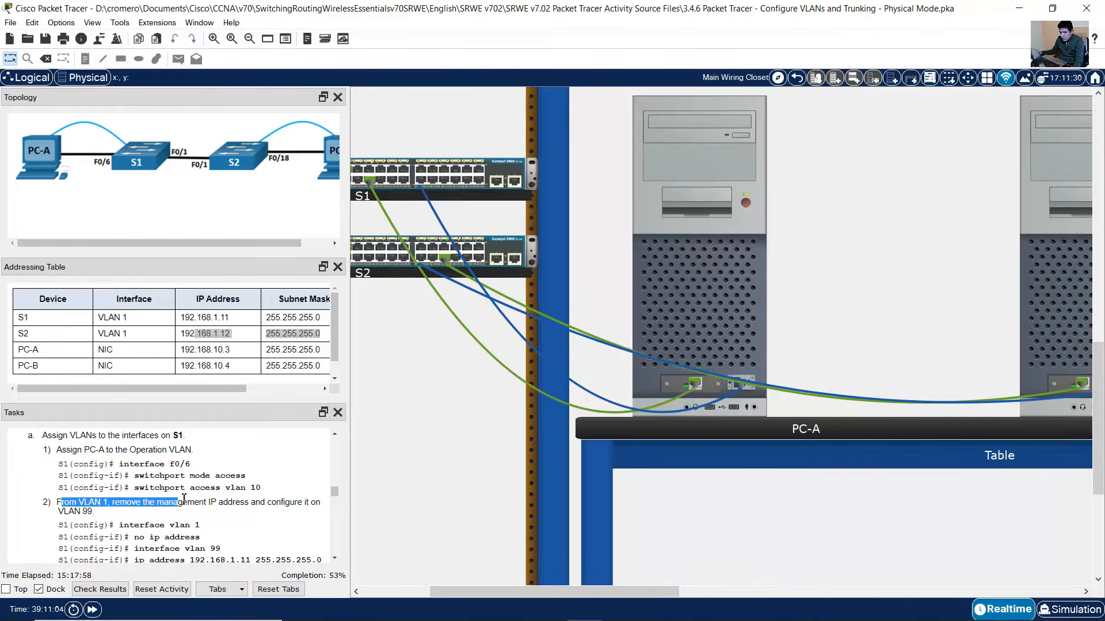
# - Read the Tasks pane's management VLAN step: interface vlan 1, no ip address, and ip address
pyautogui.click(184, 499)
pyautogui.moveTo(57, 502); pyautogui.dragTo(138, 518)
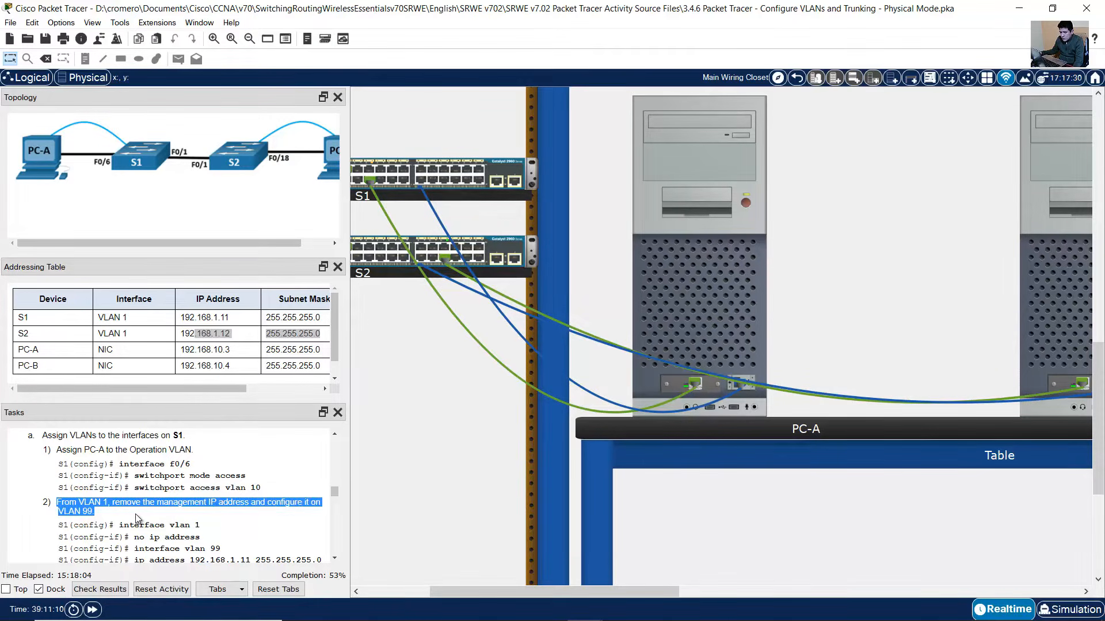
pyautogui.scroll(-1, 138, 517)
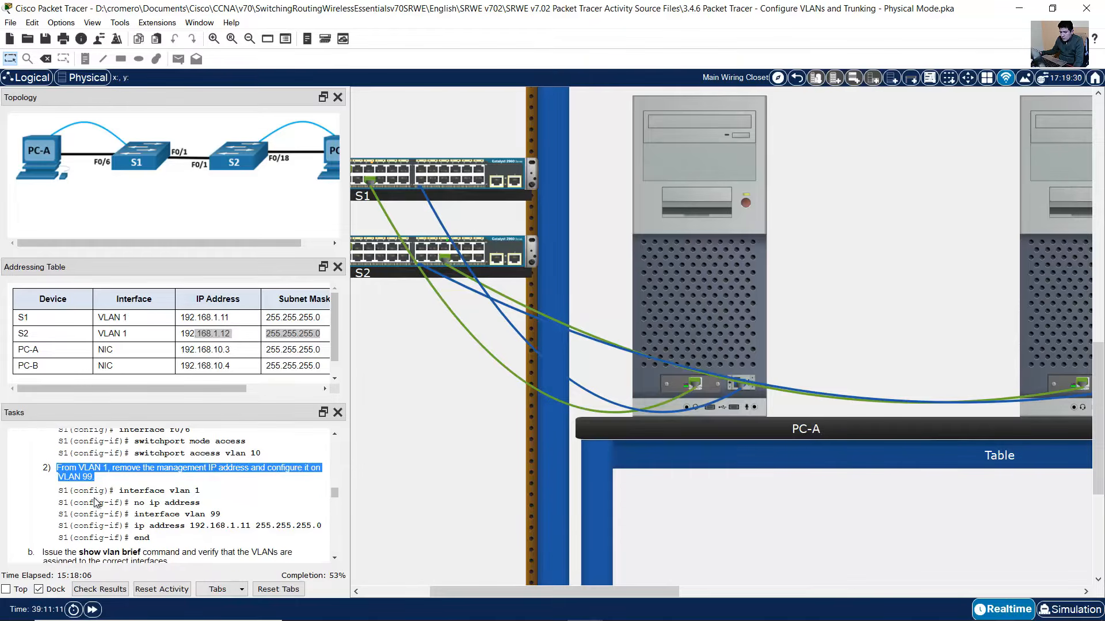
pyautogui.moveTo(77, 495); pyautogui.dragTo(213, 496)
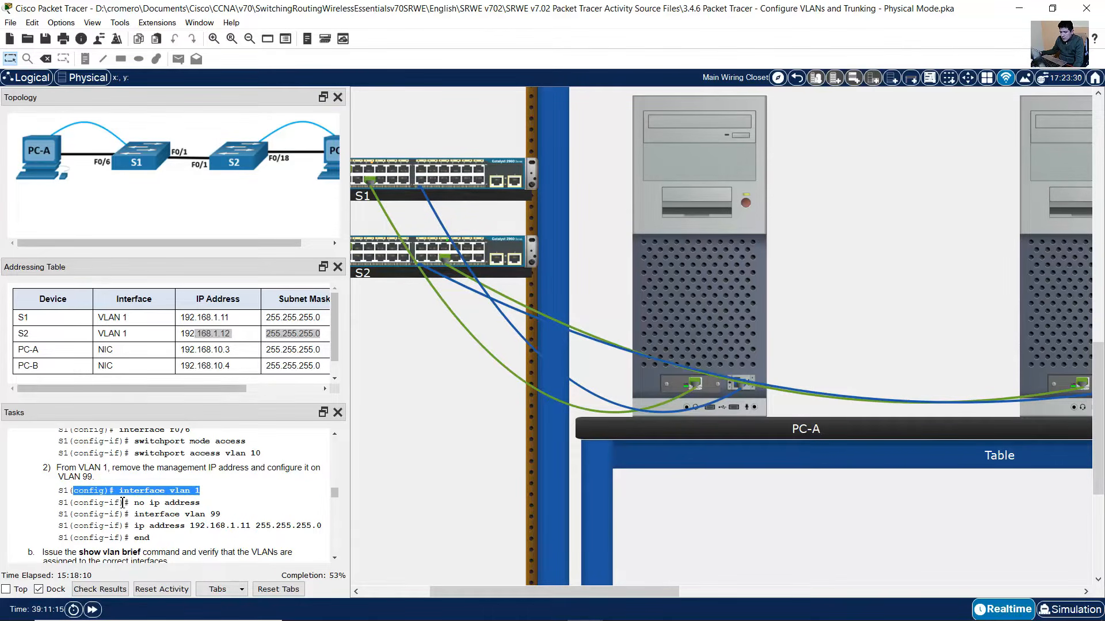
pyautogui.moveTo(123, 502); pyautogui.dragTo(226, 513)
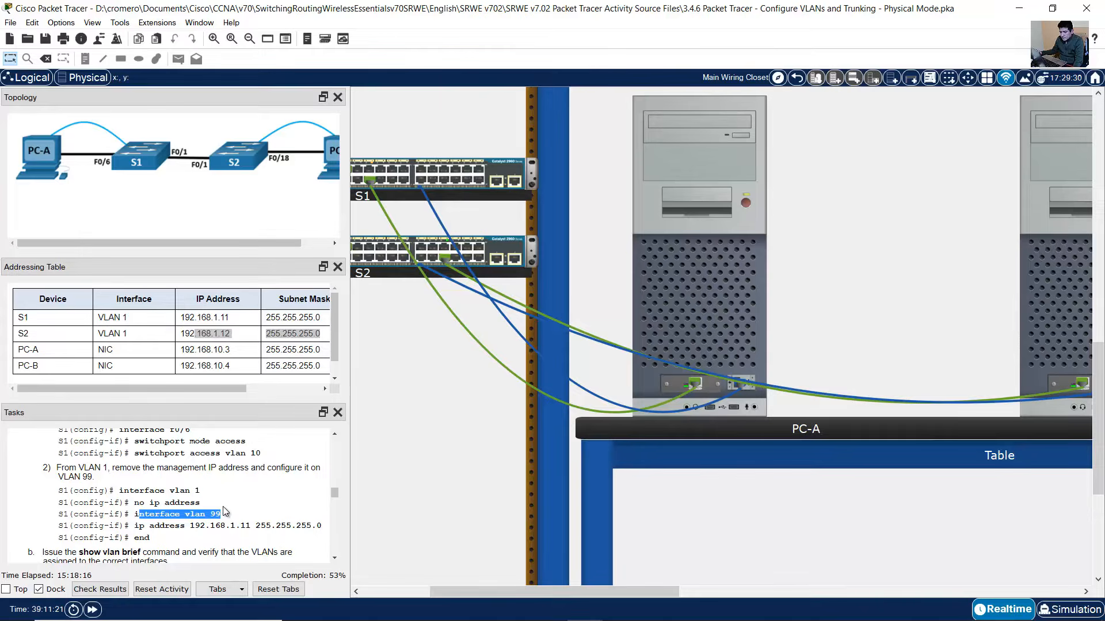
pyautogui.click(219, 514)
pyautogui.moveTo(134, 527); pyautogui.dragTo(249, 528)
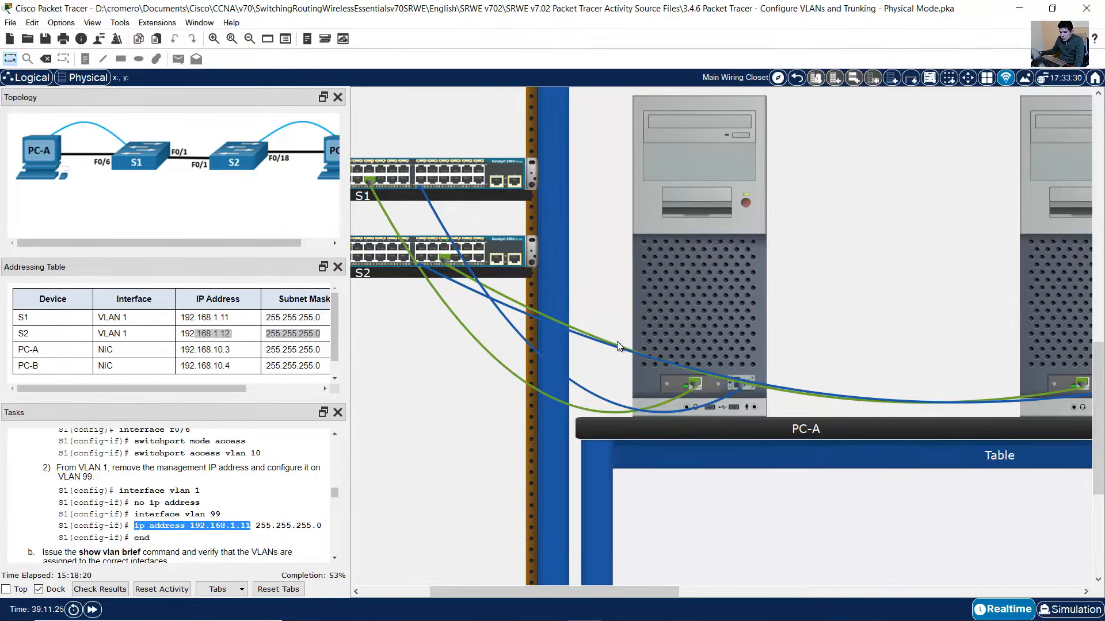
# - Return to PC-A's S1 console at the interface configuration prompt
pyautogui.click(620, 347)
pyautogui.write('int')
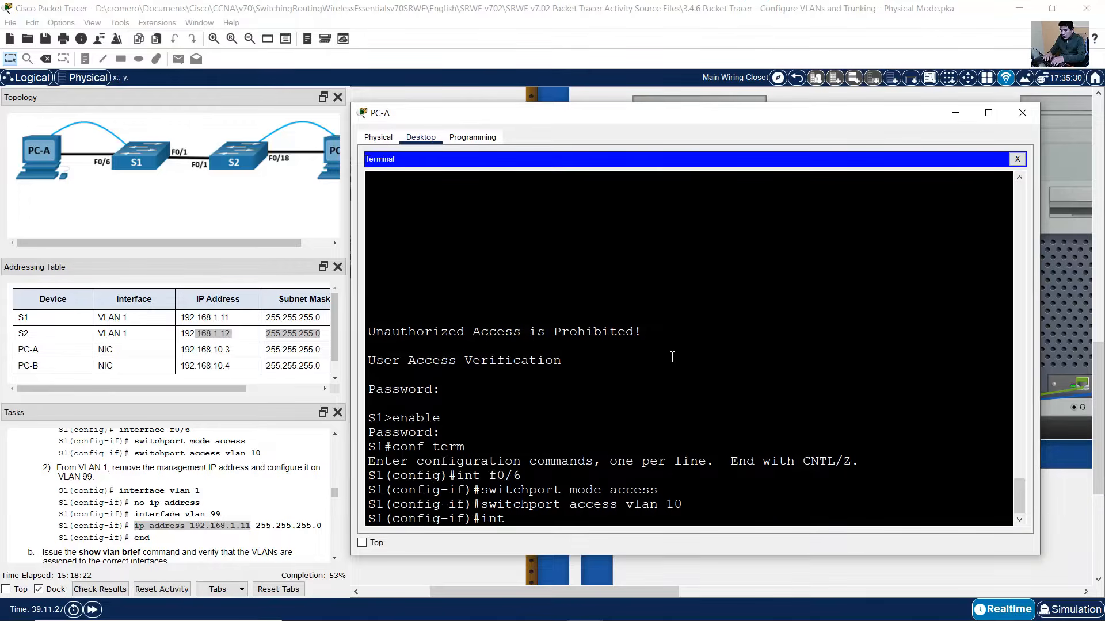
pyautogui.press('BackSpace')
pyautogui.press('BackSpace')
pyautogui.press('BackSpace')
pyautogui.press('BackSpace')
pyautogui.press('BackSpace')
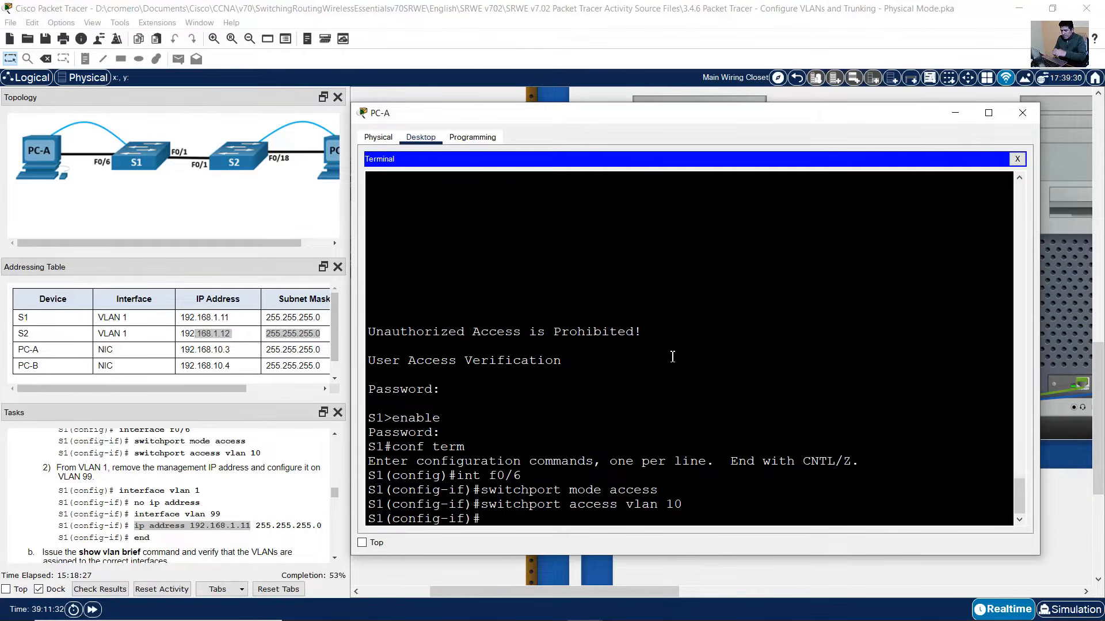
# - Remove the IP address from S1's VLAN 1 interface and shut it down
pyautogui.write('int vlan 1')
pyautogui.press('Return')
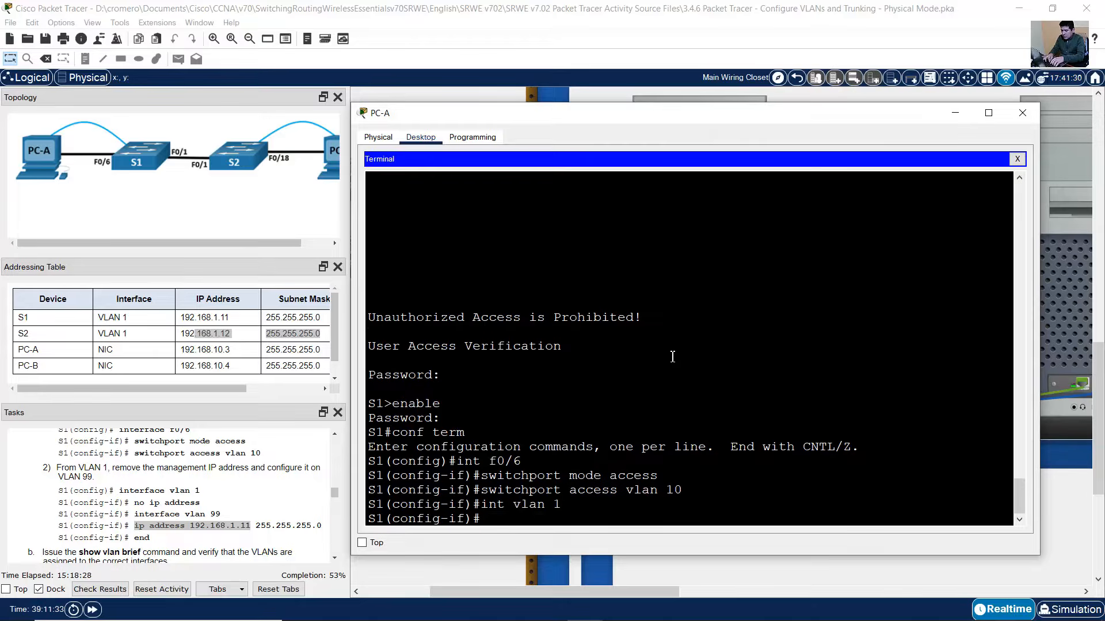
pyautogui.write('no ip address')
pyautogui.press('Return')
pyautogui.write('shutdown')
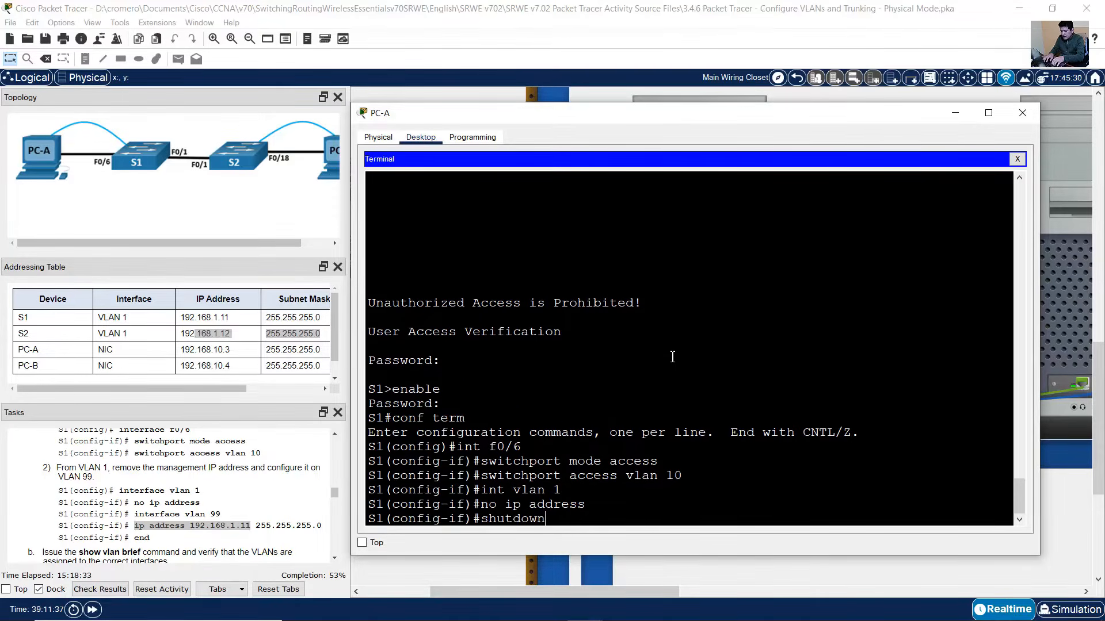
pyautogui.press('Return')
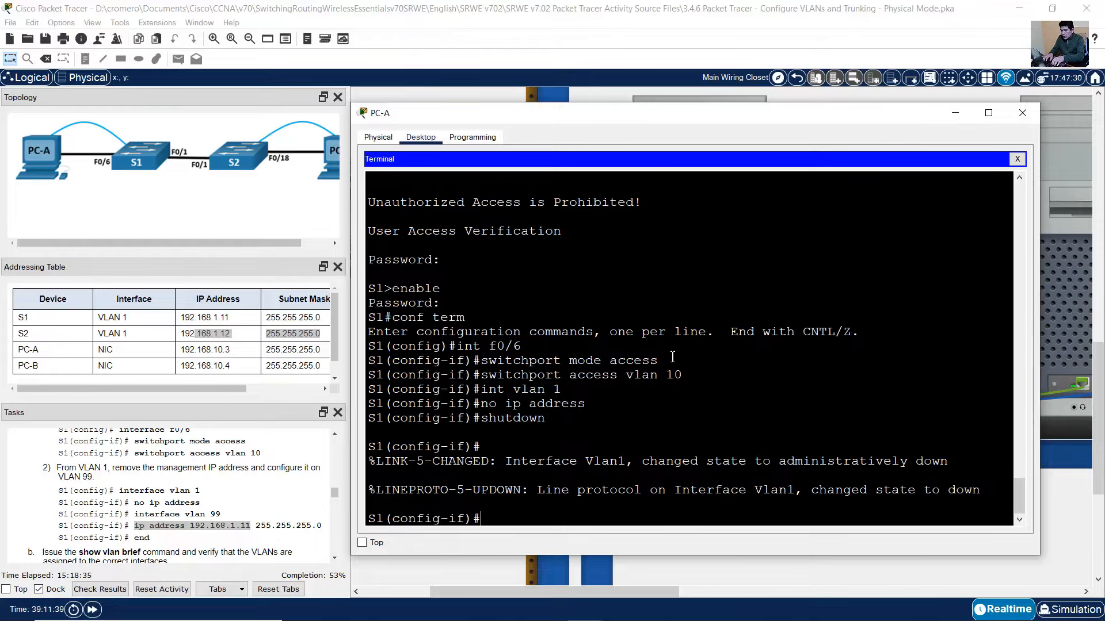
# - Create interface VLAN 99 on S1 with address 192.168.1.11 255.255.255.0
pyautogui.write('int vlan 99')
pyautogui.press('Return')
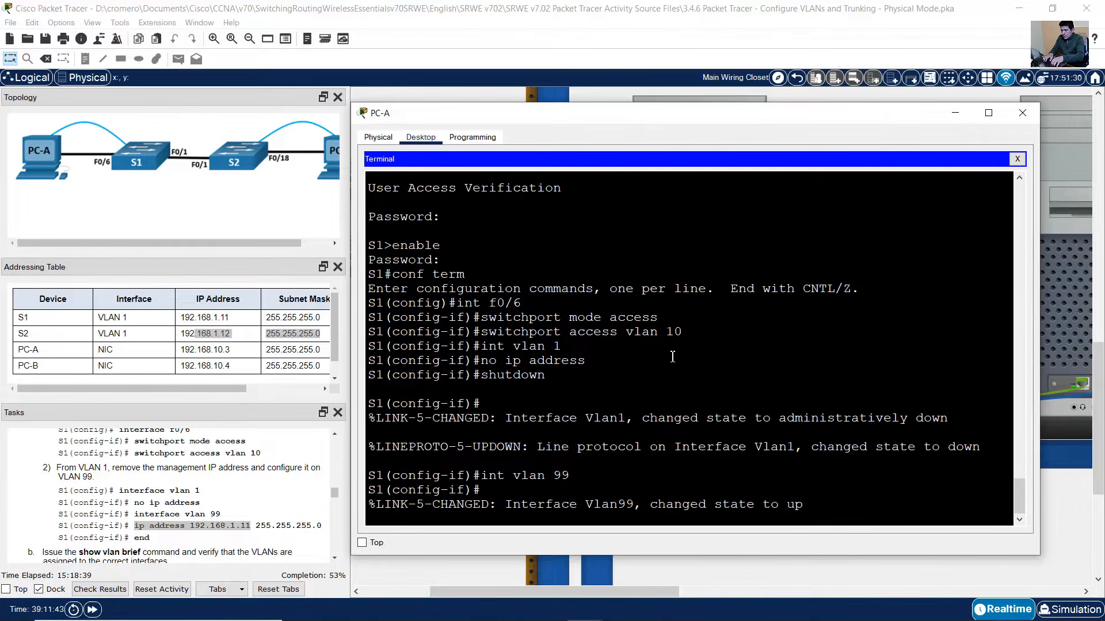
pyautogui.write('ip address 192.1')
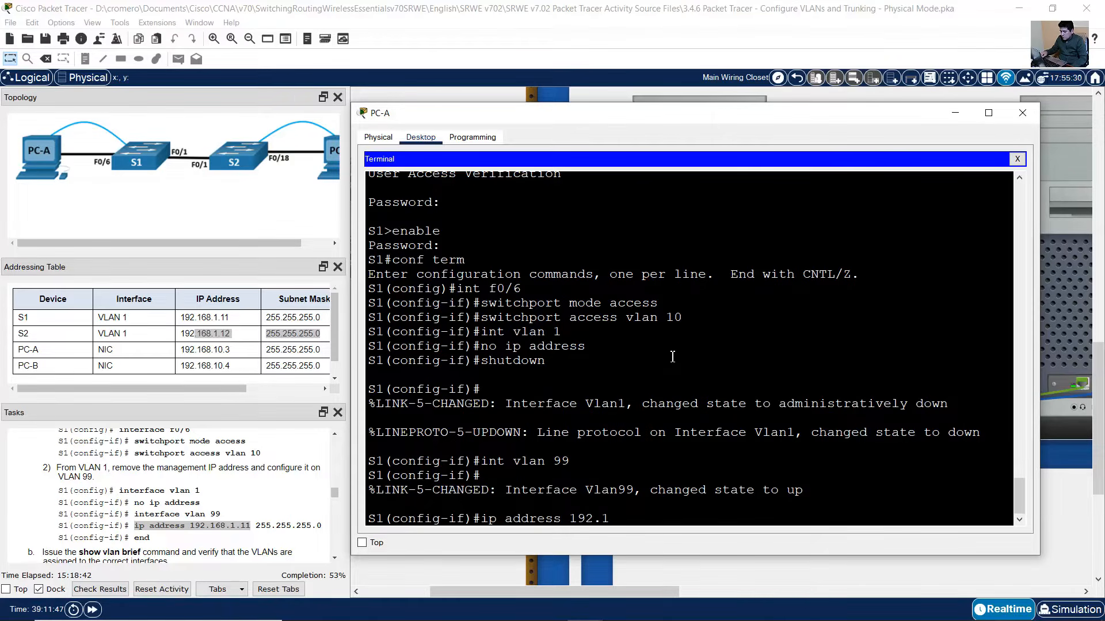
pyautogui.write('68.1.11 255.')
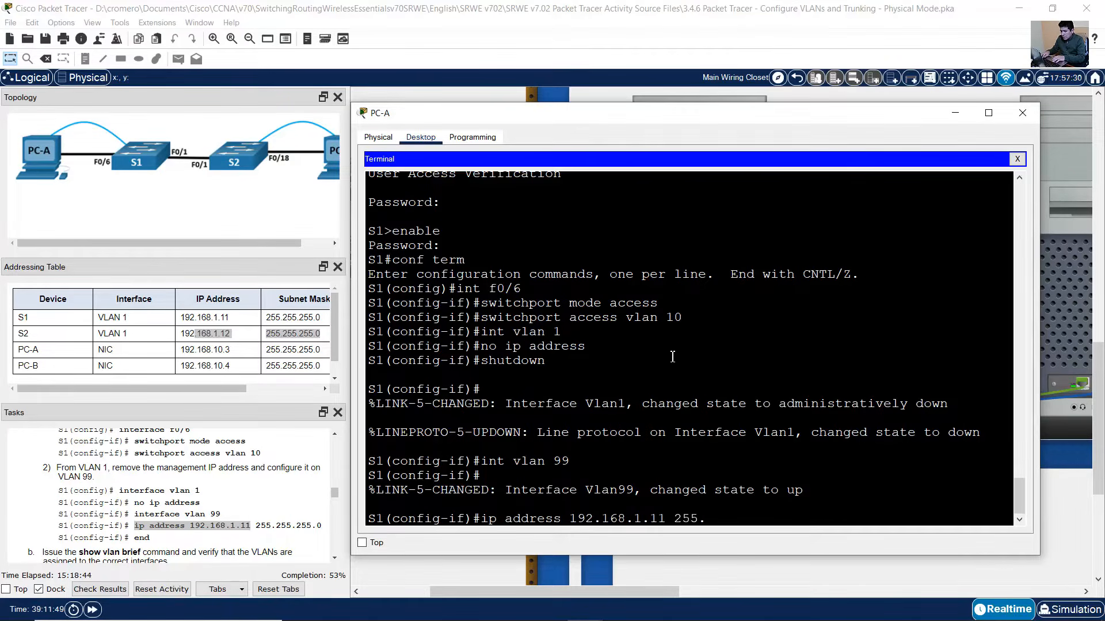
pyautogui.write('255.255.0')
pyautogui.press('Return')
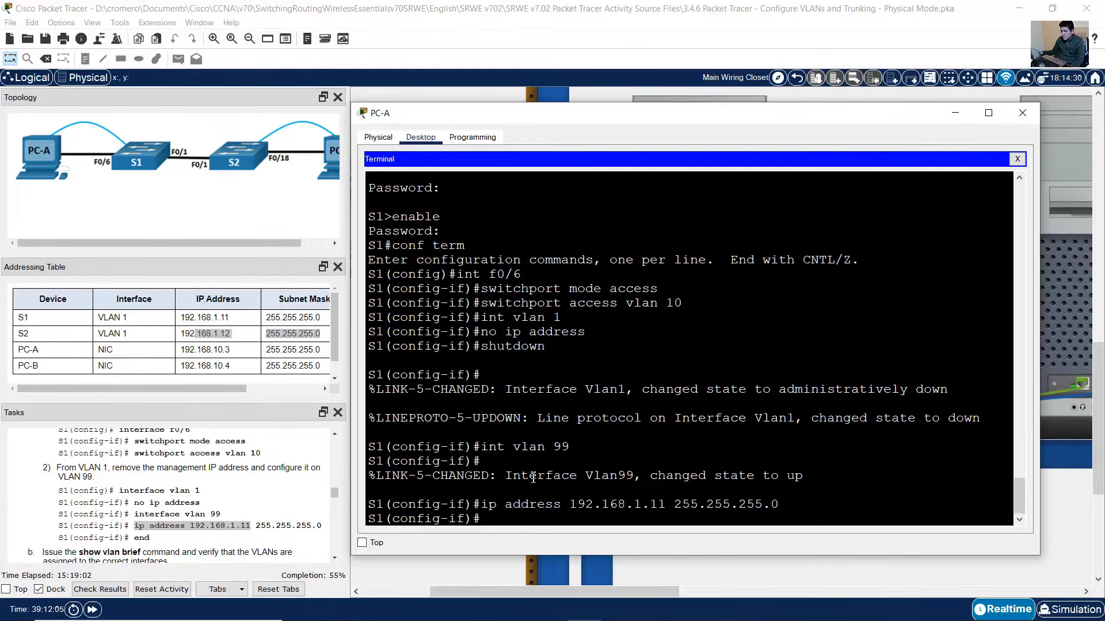
# - Note the Vlan99 up message, then leave configuration mode with end
pyautogui.moveTo(530, 475); pyautogui.dragTo(806, 472)
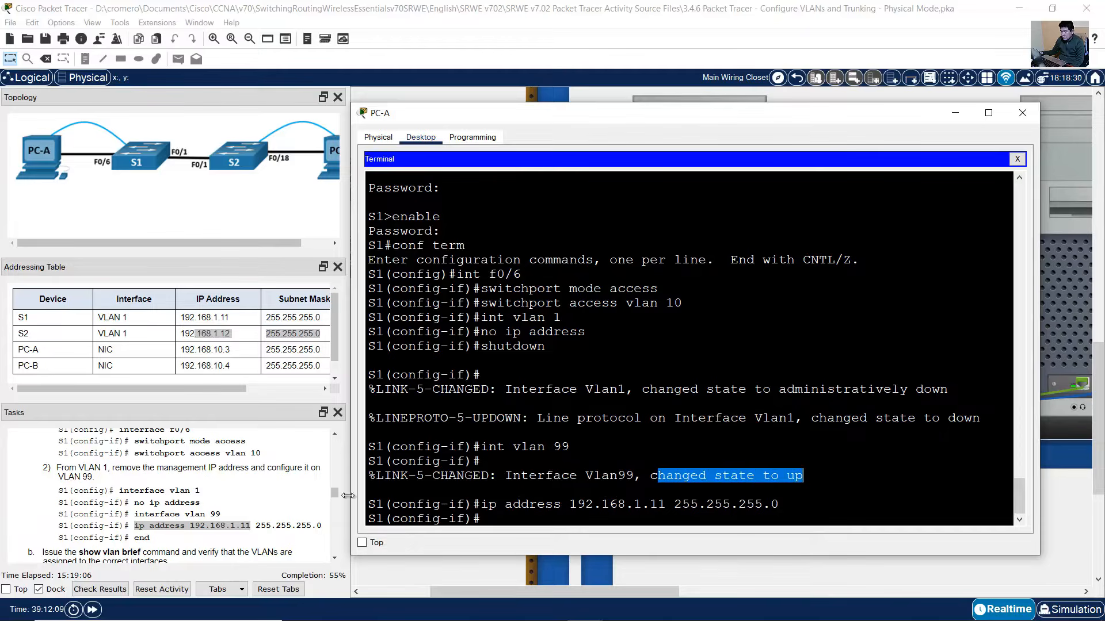
pyautogui.click(205, 506)
pyautogui.click(667, 358)
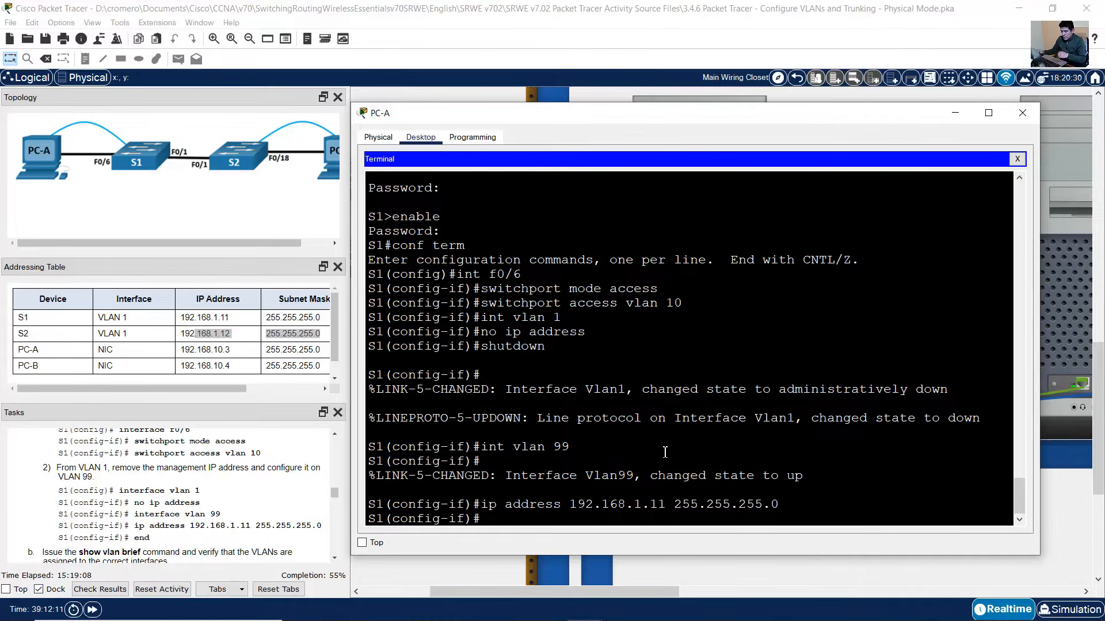
pyautogui.write('end')
pyautogui.press('Return')
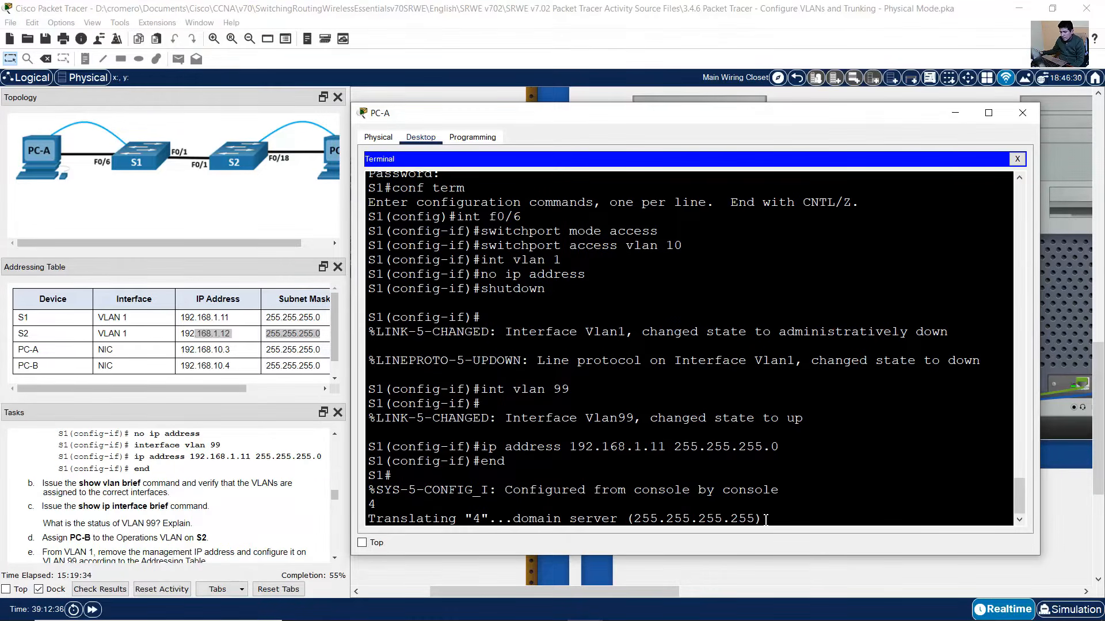
# - Inspect the stray domain server lookup message in S1's terminal
pyautogui.moveTo(764, 520); pyautogui.dragTo(357, 519)
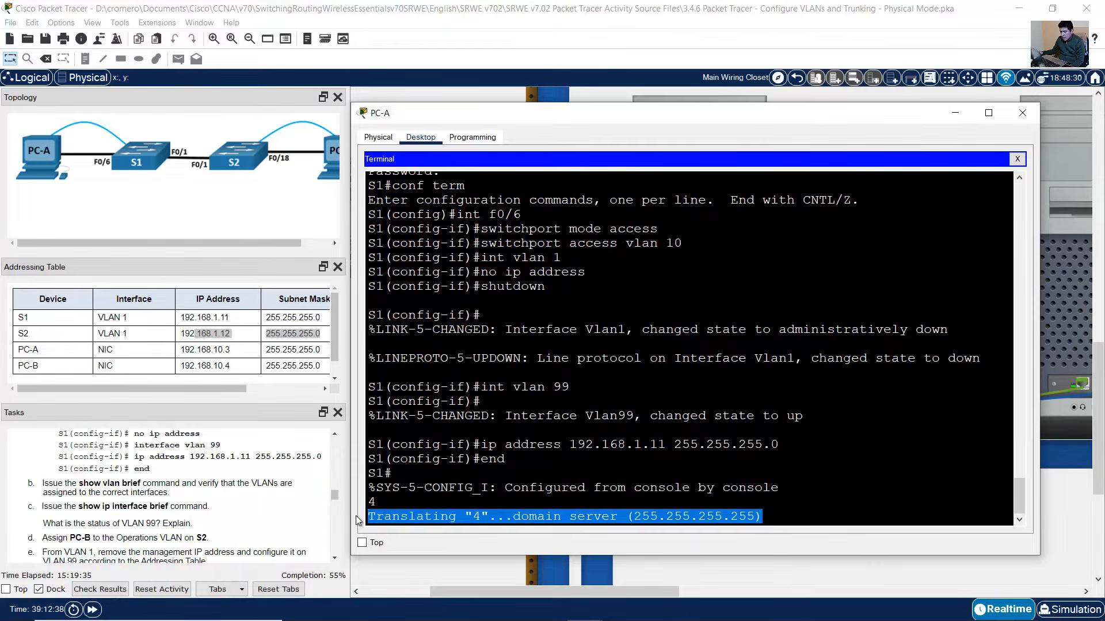
pyautogui.click(529, 516)
pyautogui.moveTo(520, 515); pyautogui.dragTo(763, 518)
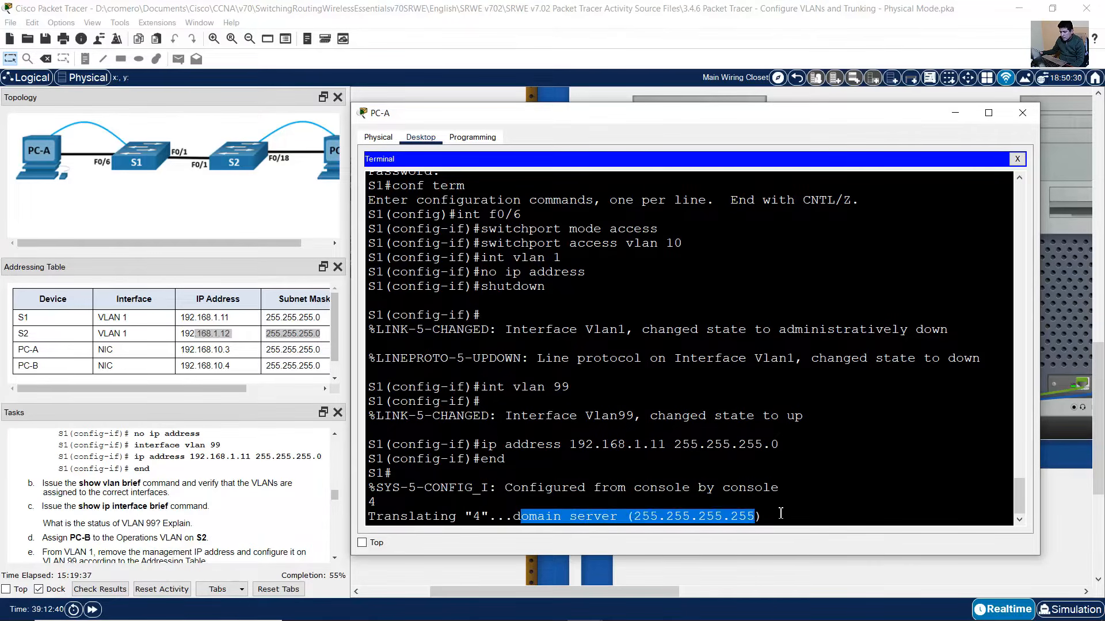
pyautogui.click(799, 452)
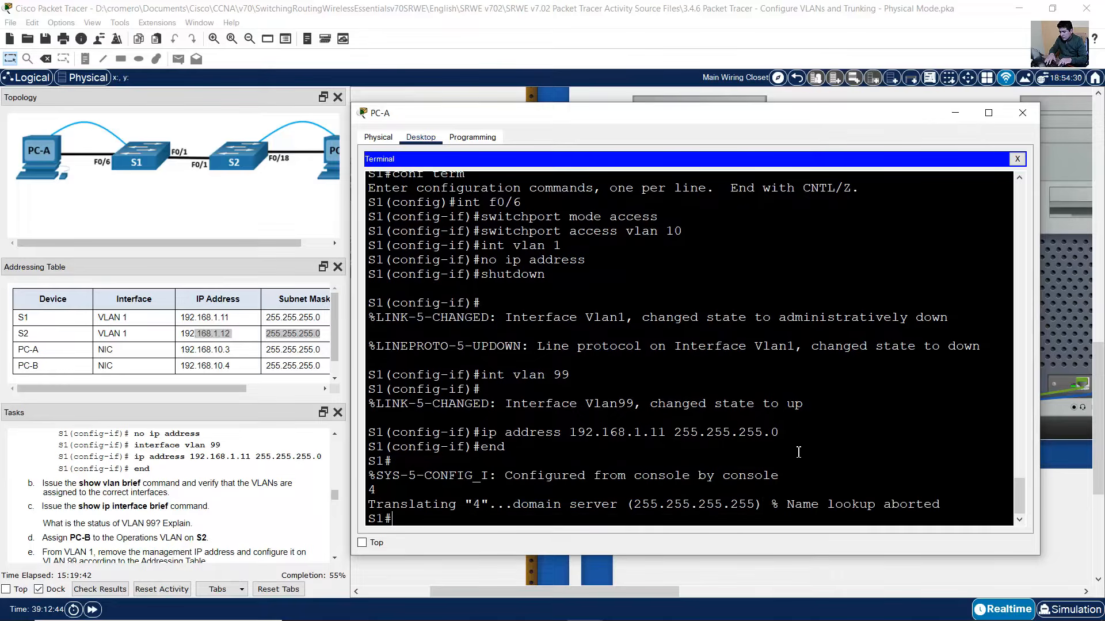
# - Run show vlan brief on S1 and confirm Fa0/6 sits in VLAN 10 Operations
pyautogui.click(171, 502)
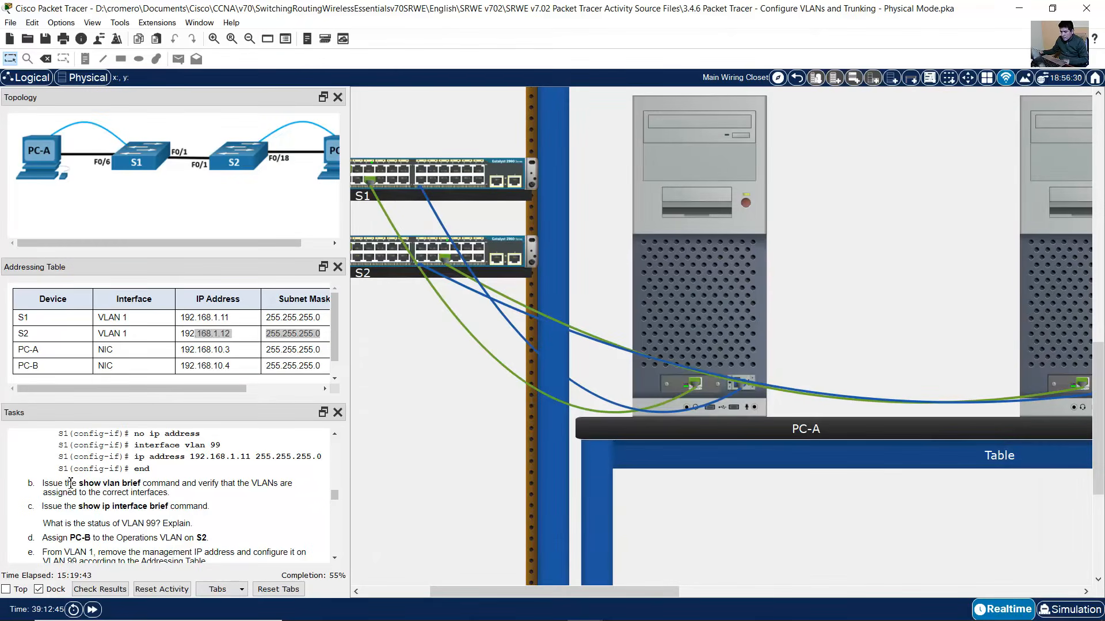
pyautogui.moveTo(63, 484); pyautogui.dragTo(172, 499)
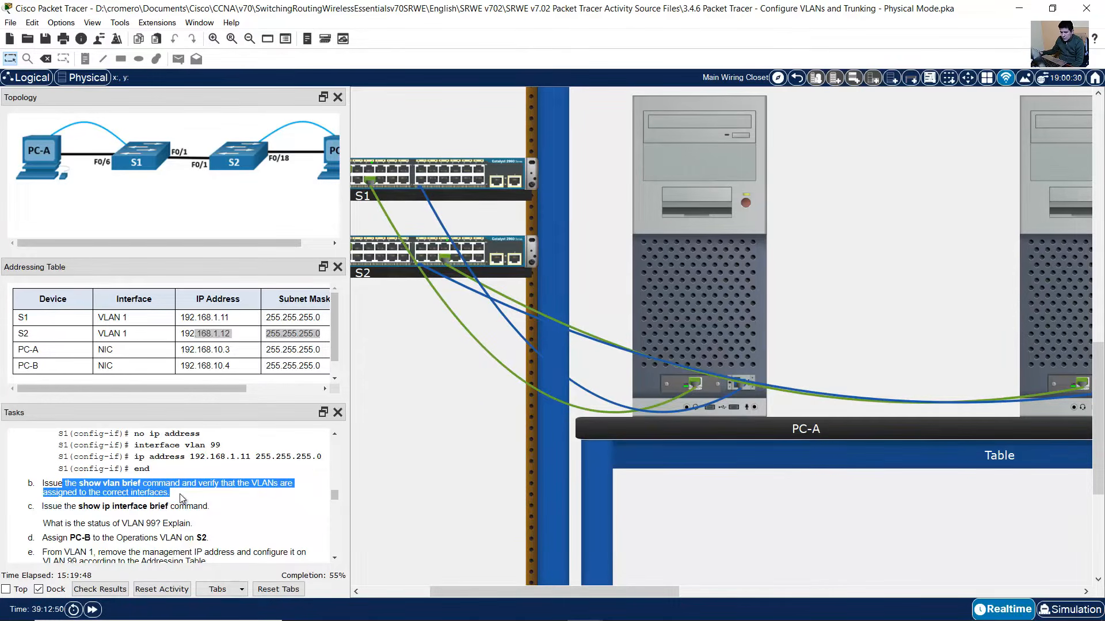
pyautogui.click(729, 298)
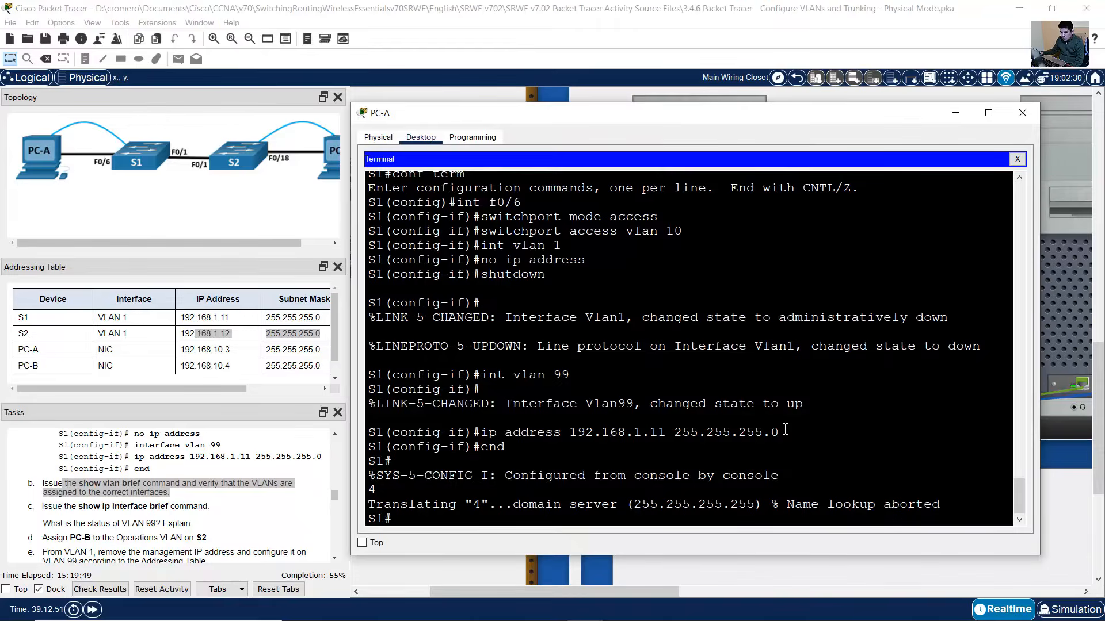
pyautogui.write('show vlan brief')
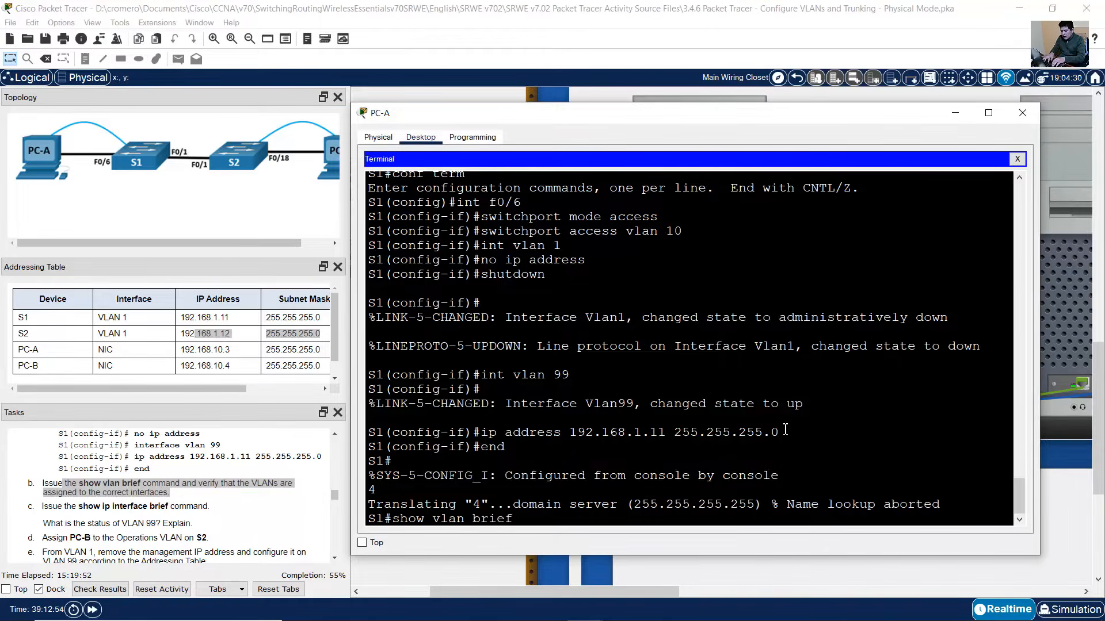
pyautogui.press('Return')
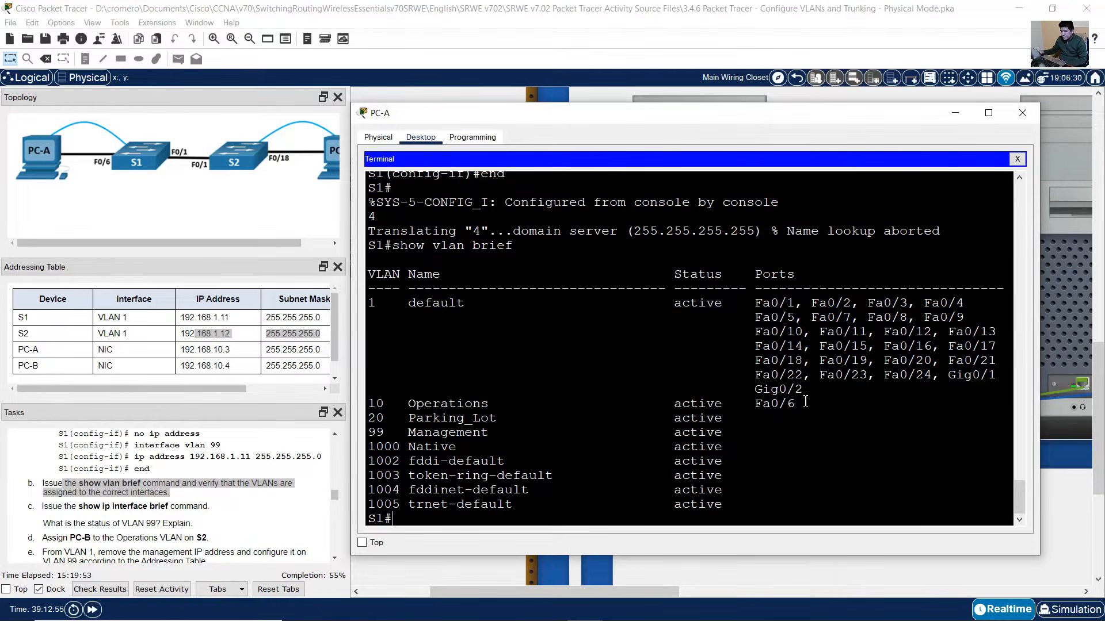
pyautogui.moveTo(806, 402); pyautogui.dragTo(356, 401)
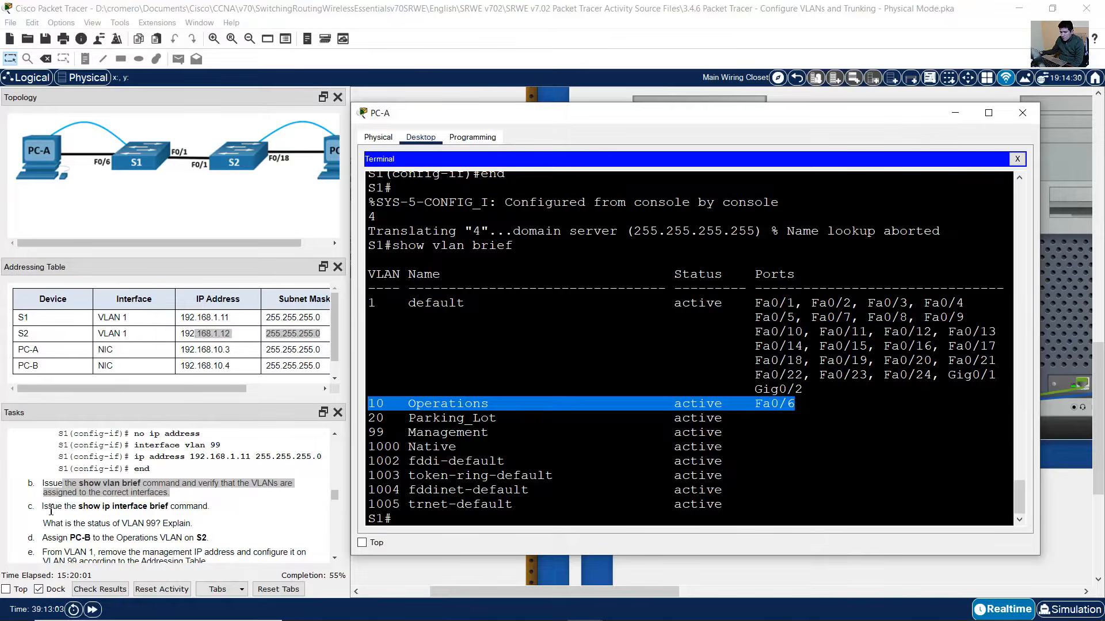
pyautogui.moveTo(52, 511); pyautogui.dragTo(208, 511)
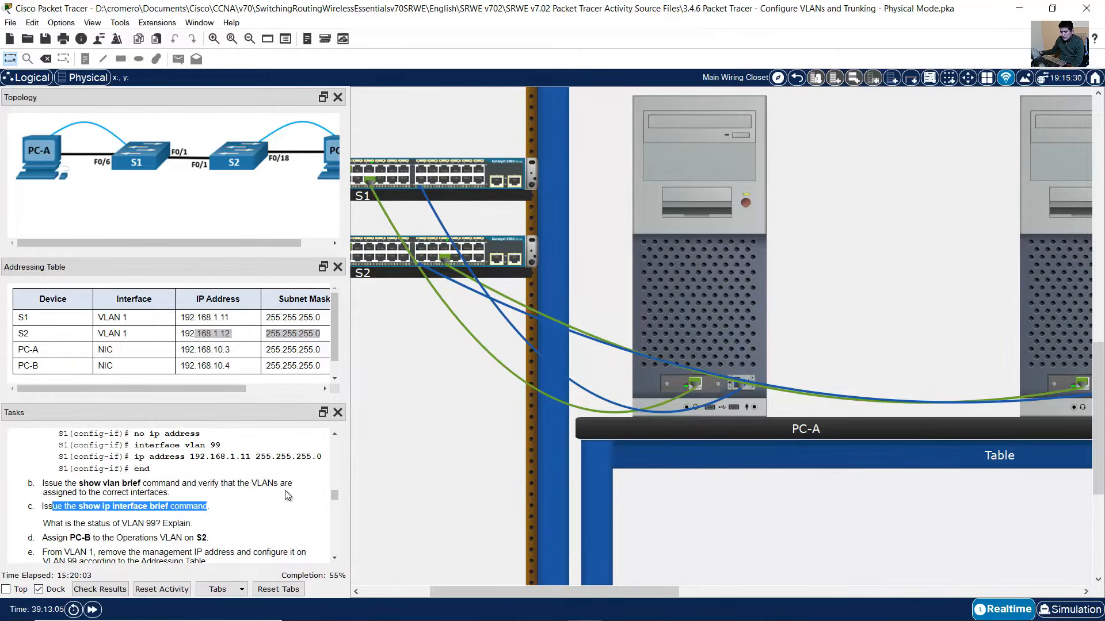
# - Run show ip interface brief on S1 and confirm FastEthernet0/6 is up
pyautogui.click(702, 318)
pyautogui.write('show ip int')
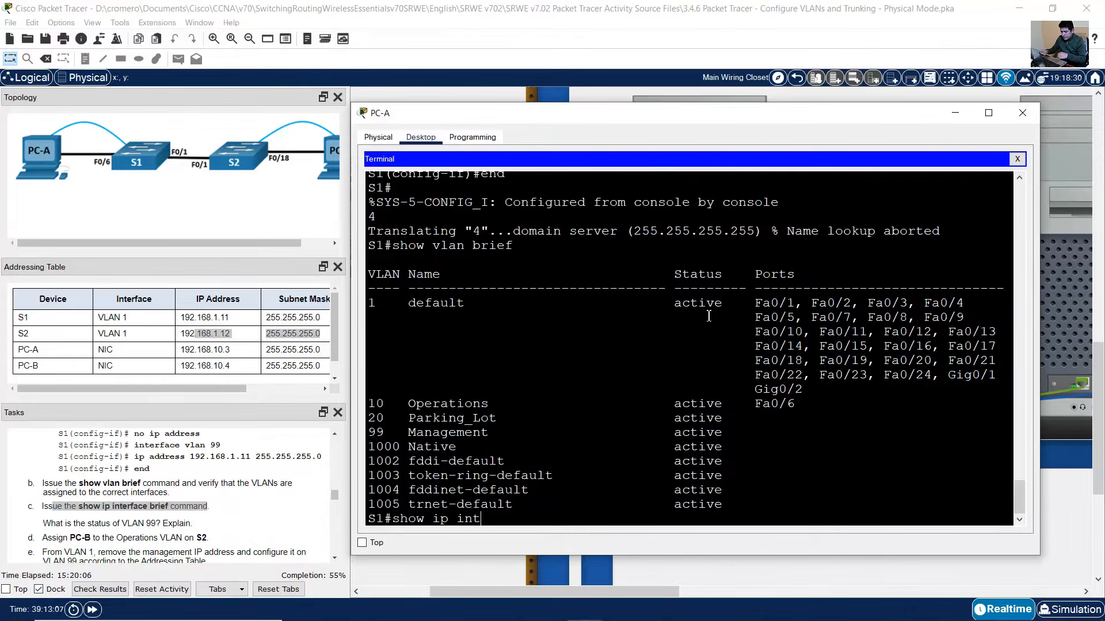
pyautogui.write('erface brief')
pyautogui.press('Return')
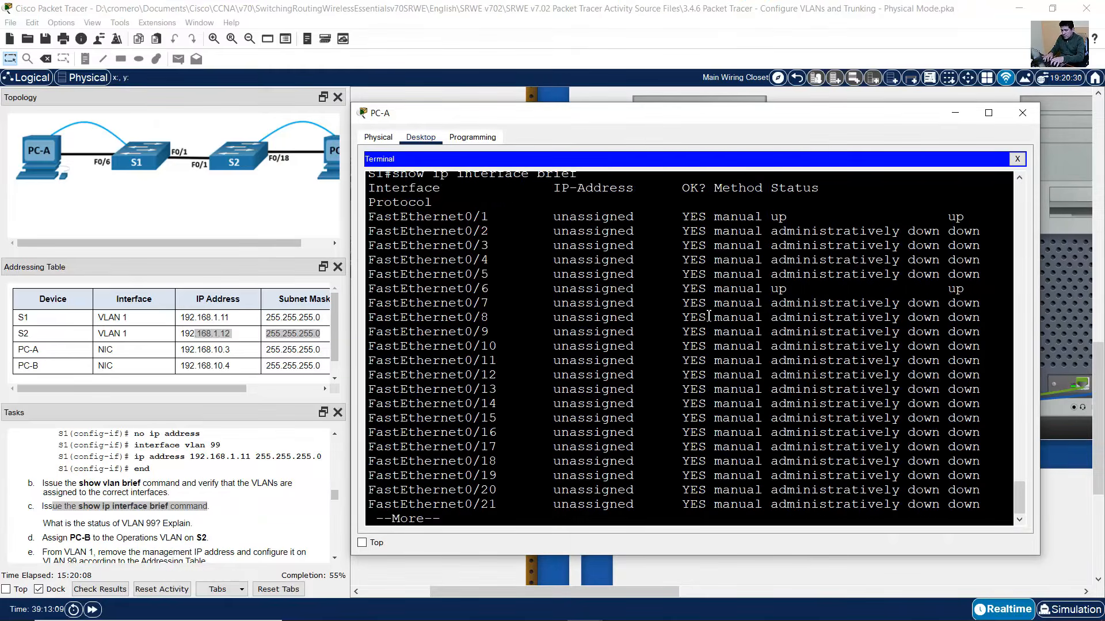
pyautogui.press('space')
pyautogui.scroll(3, 958, 325)
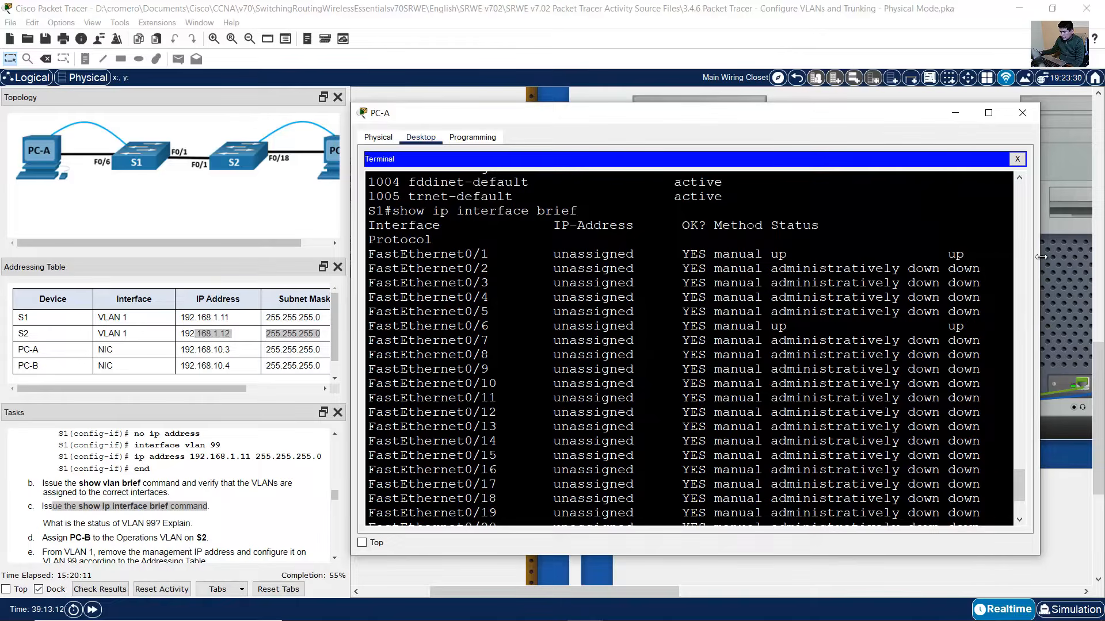
pyautogui.moveTo(1037, 266); pyautogui.dragTo(1069, 266)
pyautogui.scroll(4, 940, 328)
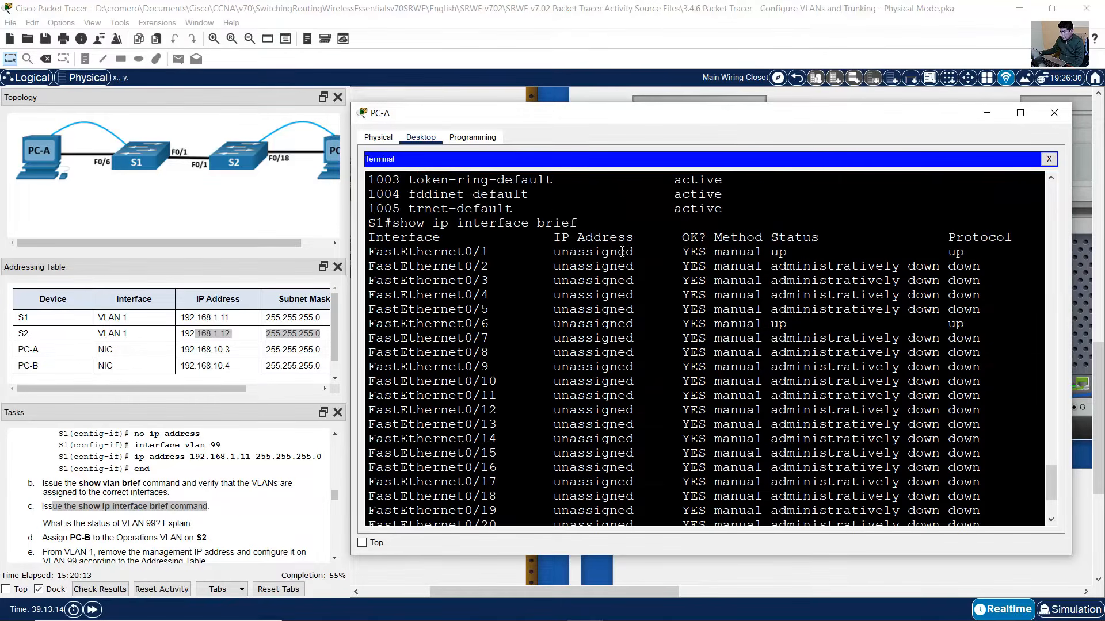
pyautogui.scroll(-3, 739, 345)
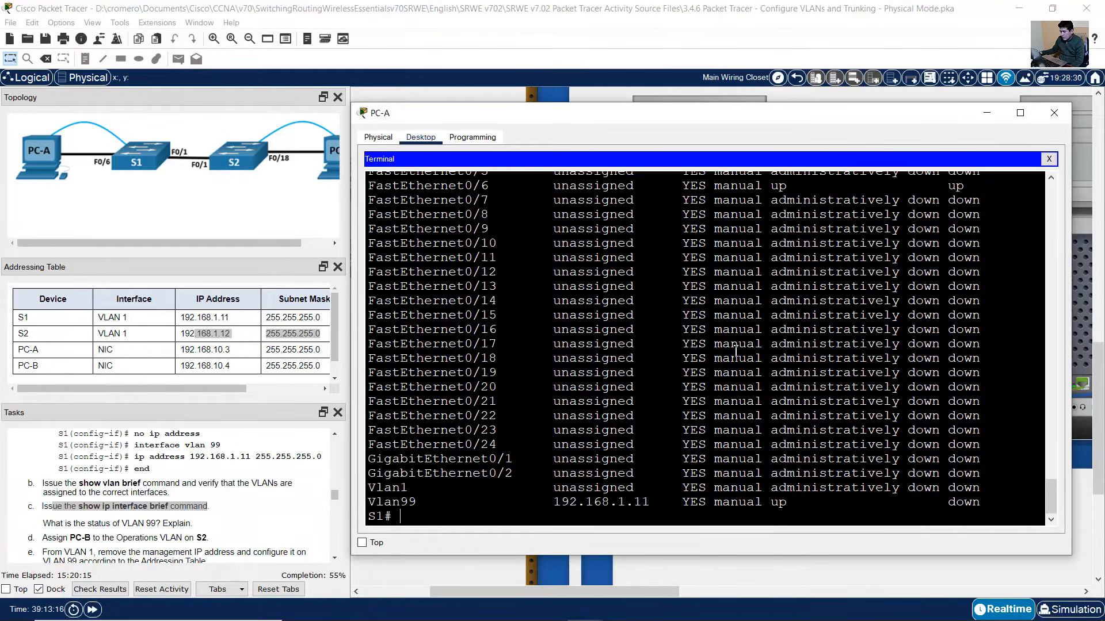
pyautogui.scroll(3, 737, 348)
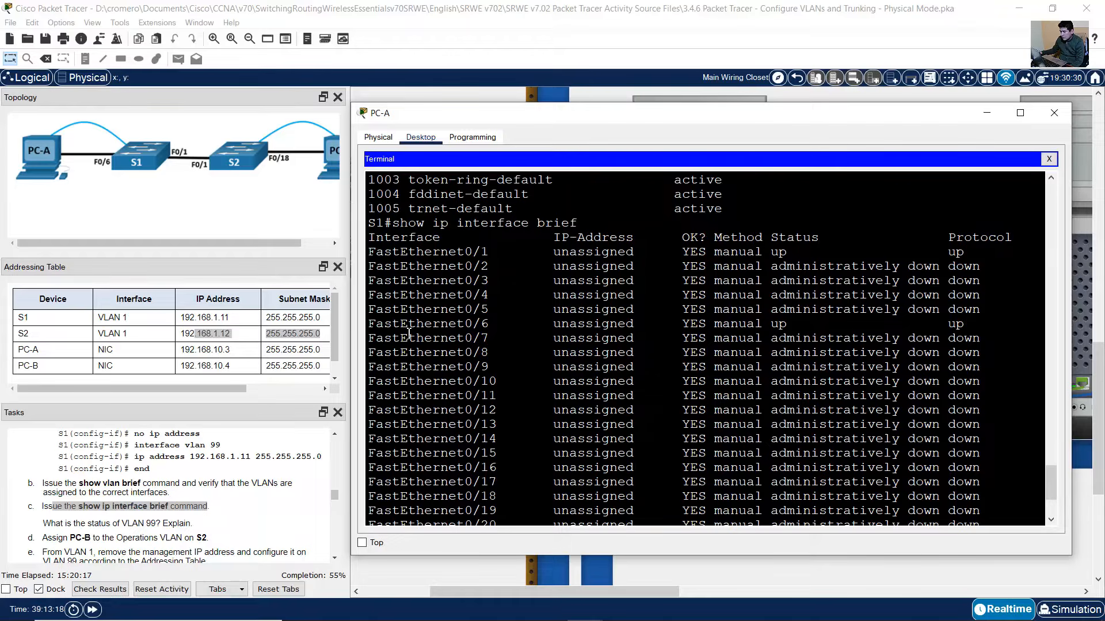
pyautogui.moveTo(377, 325); pyautogui.dragTo(942, 334)
pyautogui.scroll(-3, 905, 343)
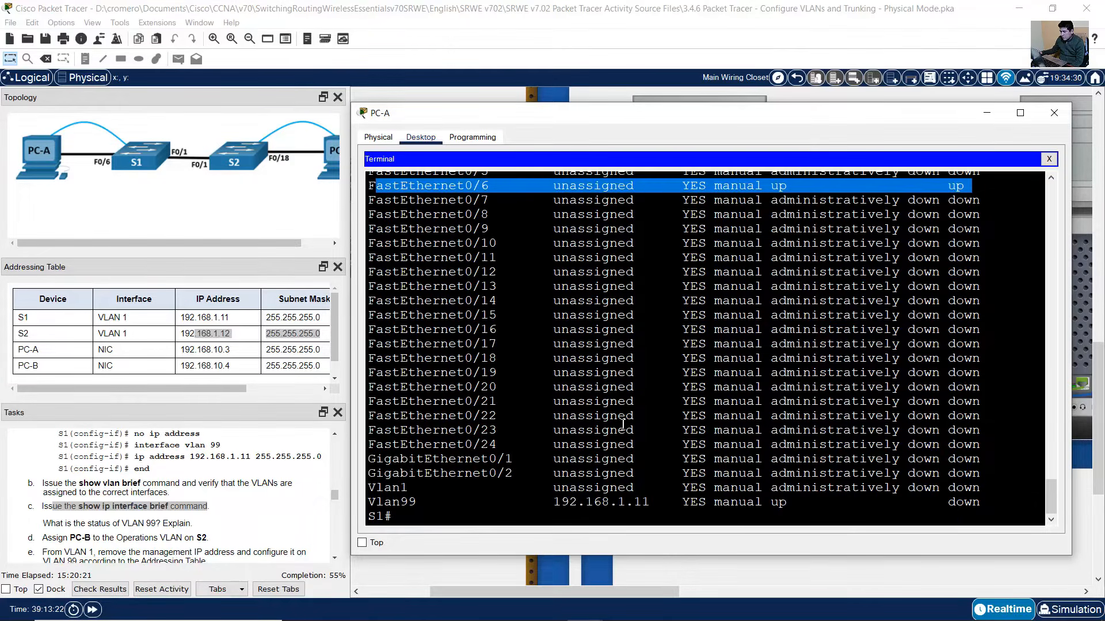
pyautogui.scroll(4, 643, 413)
pyautogui.moveTo(408, 286); pyautogui.dragTo(979, 286)
pyautogui.scroll(-4, 804, 389)
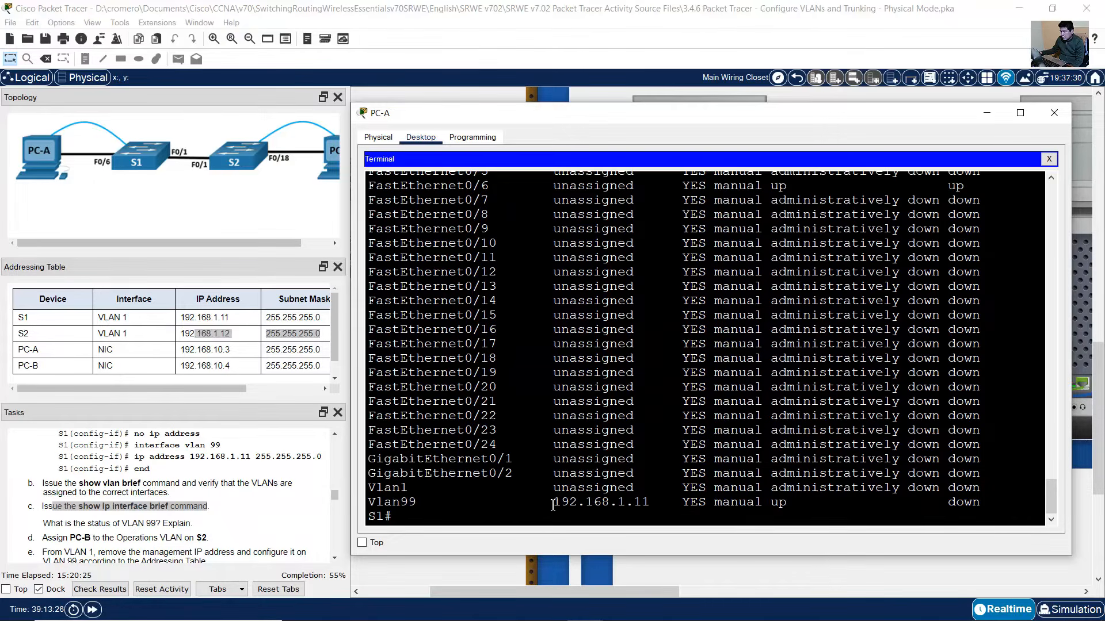
# - Check Vlan1 is administratively down and Vlan99 at 192.168.1.11 is up, protocol down
pyautogui.moveTo(399, 488); pyautogui.dragTo(744, 490)
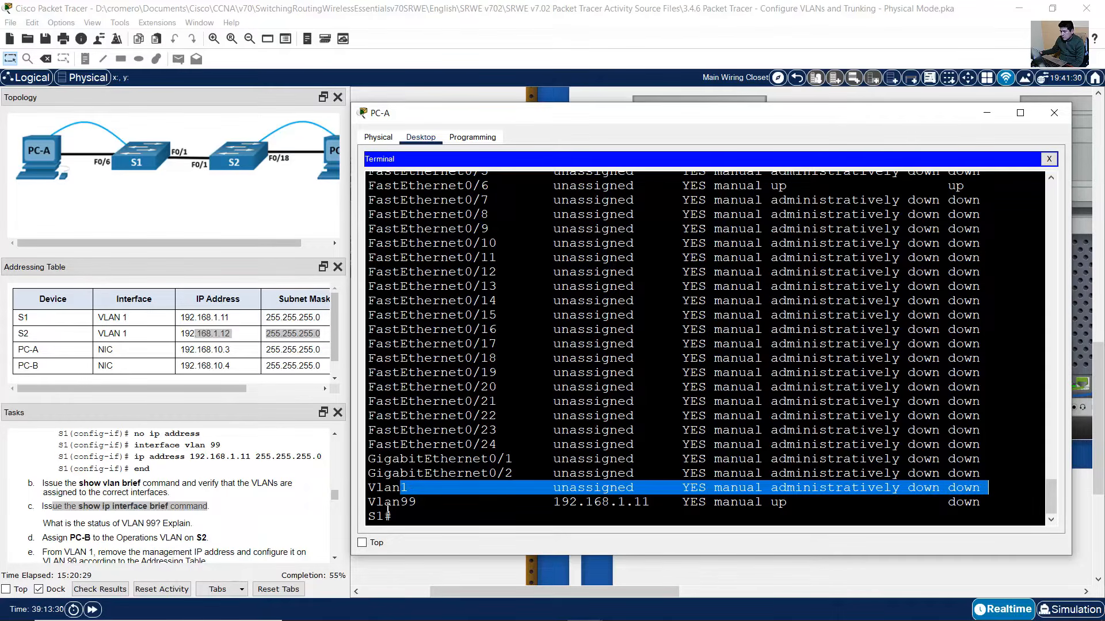
pyautogui.moveTo(385, 503); pyautogui.dragTo(988, 501)
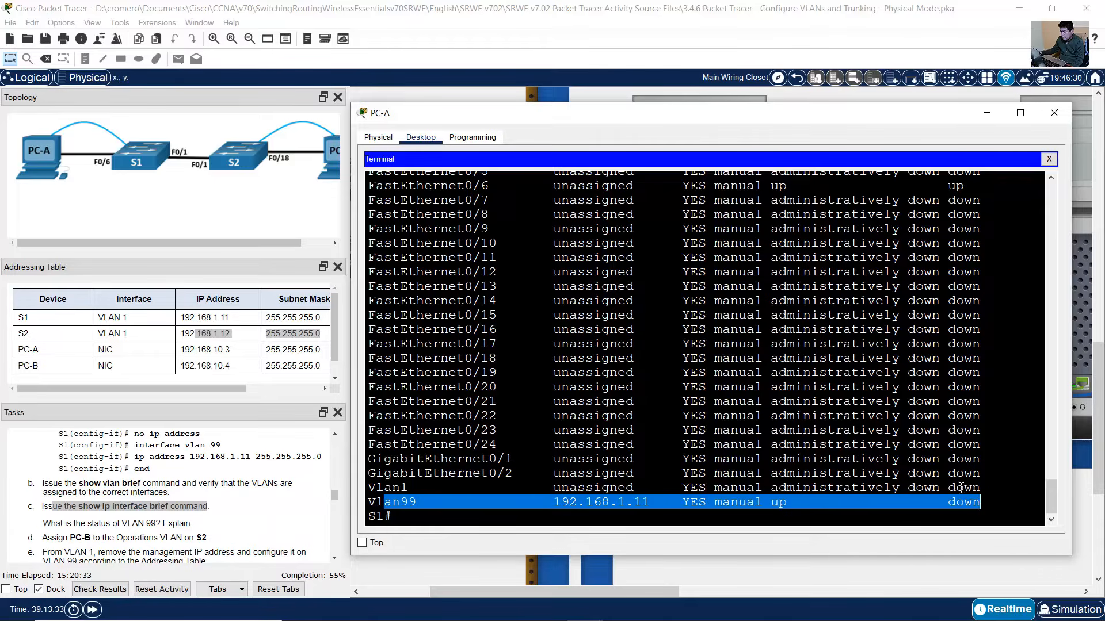
pyautogui.scroll(-1, 197, 488)
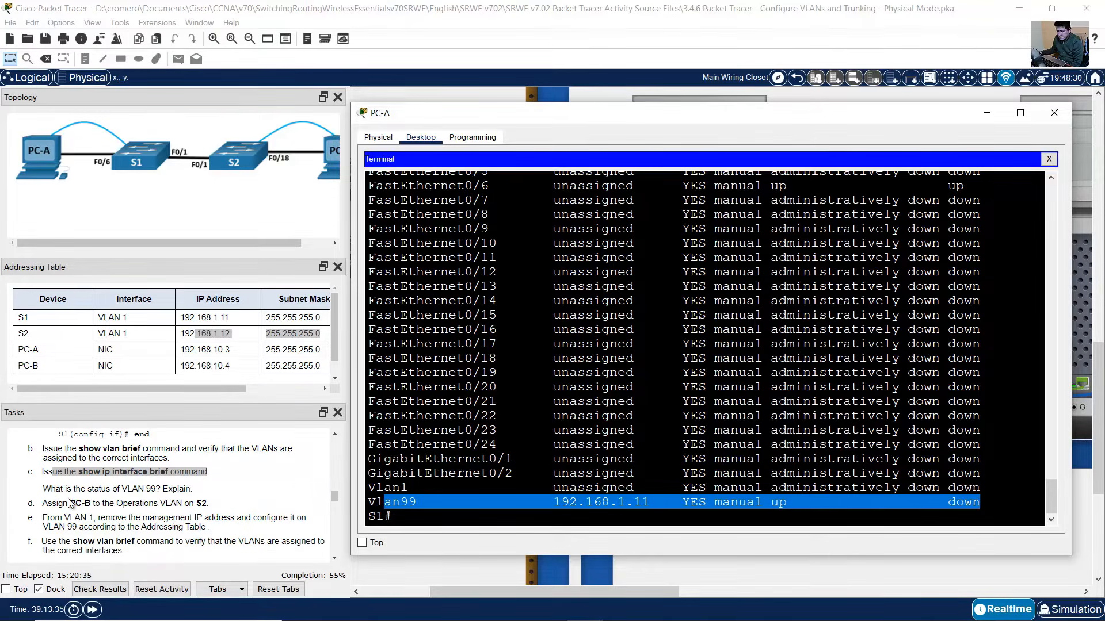
pyautogui.moveTo(51, 489); pyautogui.dragTo(193, 489)
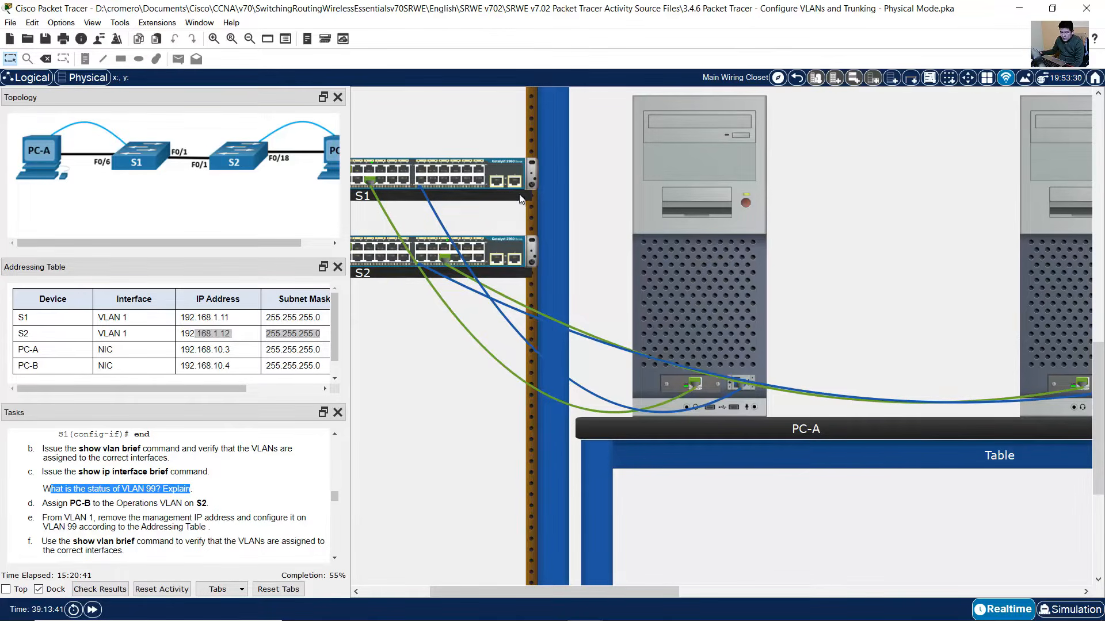
pyautogui.click(719, 294)
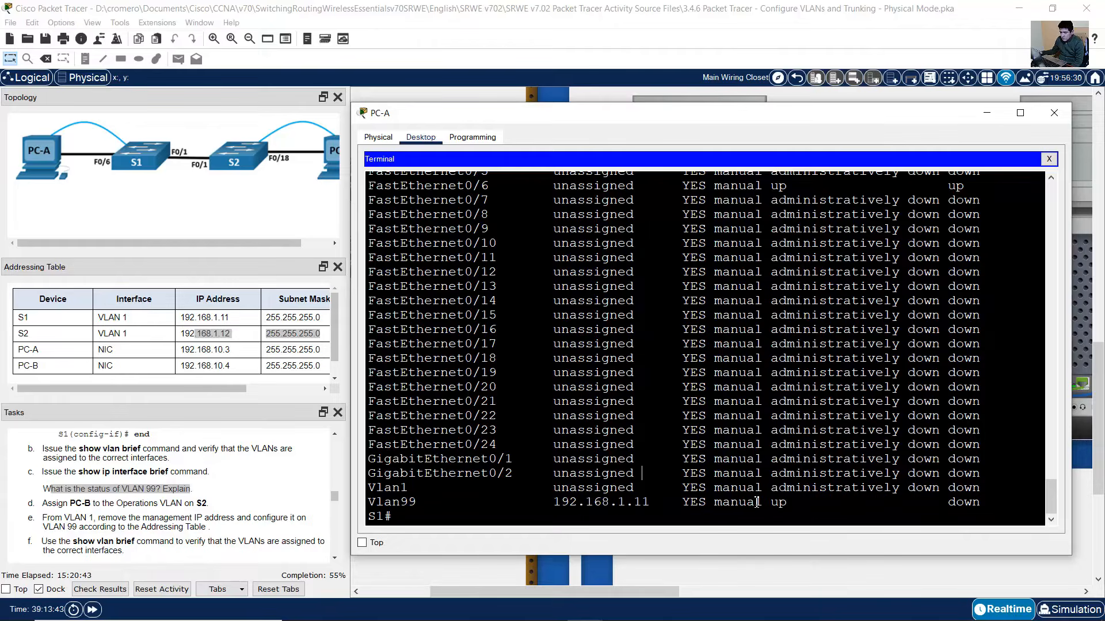
pyautogui.moveTo(772, 502); pyautogui.dragTo(1018, 502)
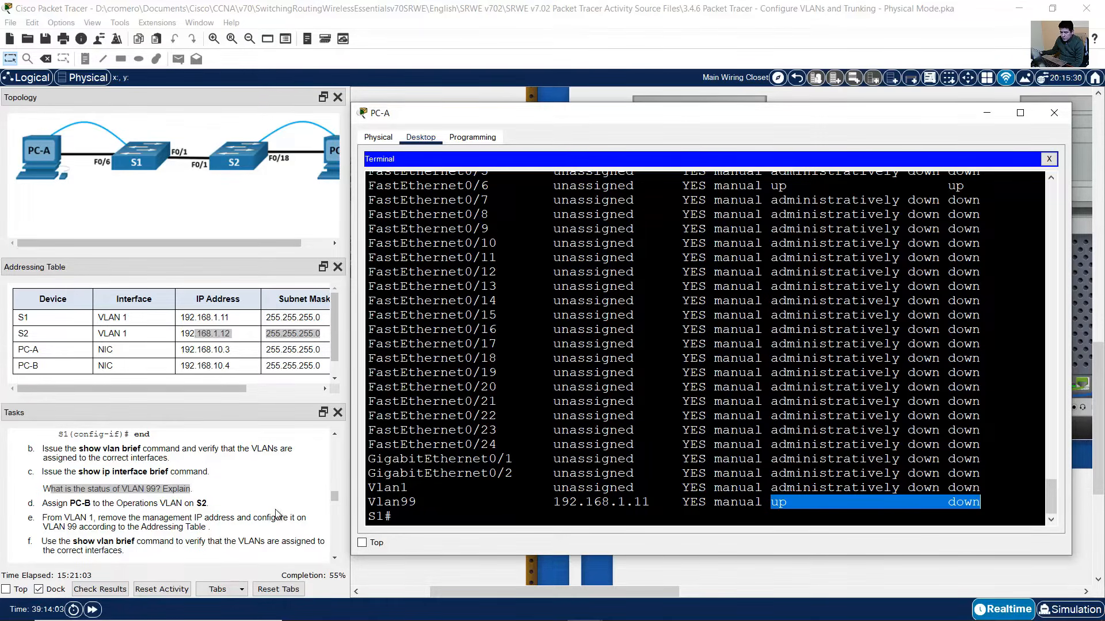
# - Log into S2 through PC-B's console and enter privileged mode with enable
pyautogui.moveTo(53, 504); pyautogui.dragTo(217, 510)
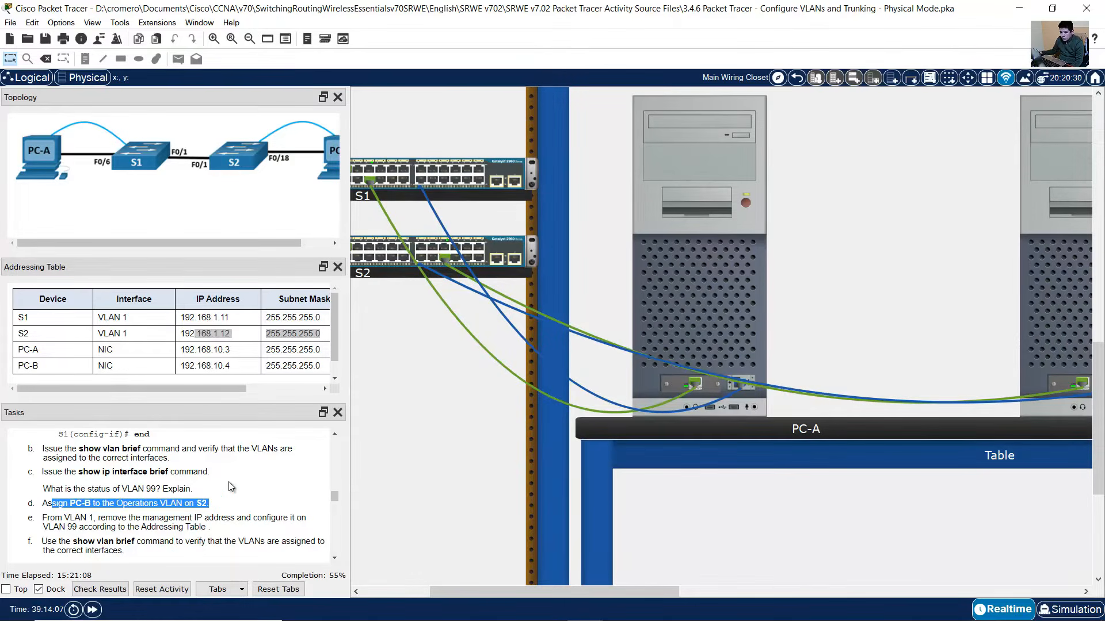
pyautogui.moveTo(278, 244); pyautogui.dragTo(306, 244)
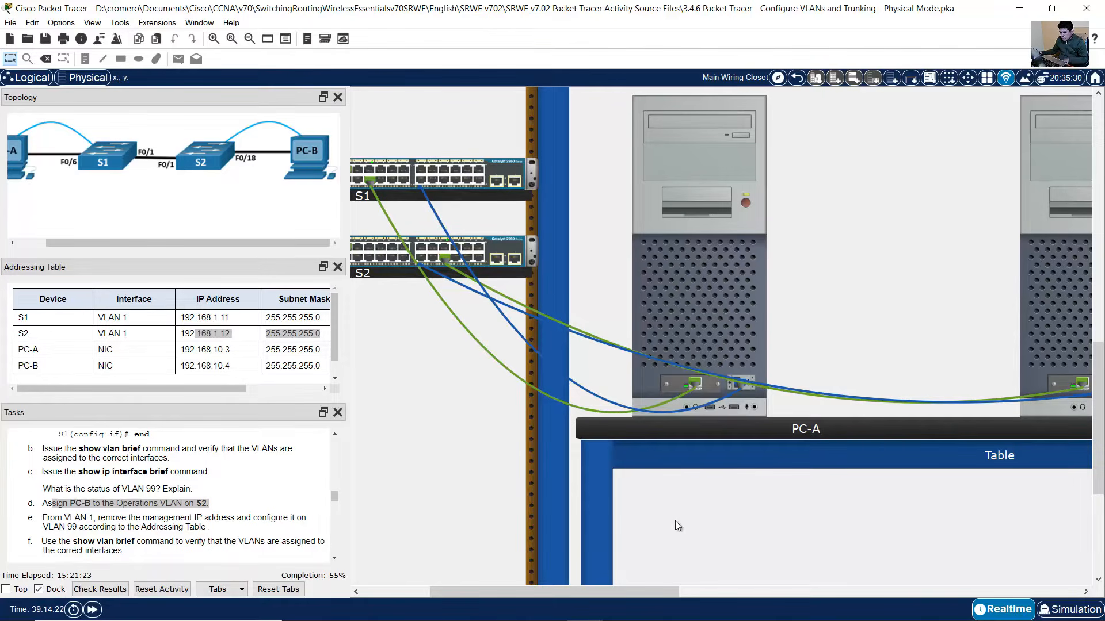
pyautogui.moveTo(615, 596); pyautogui.dragTo(621, 597)
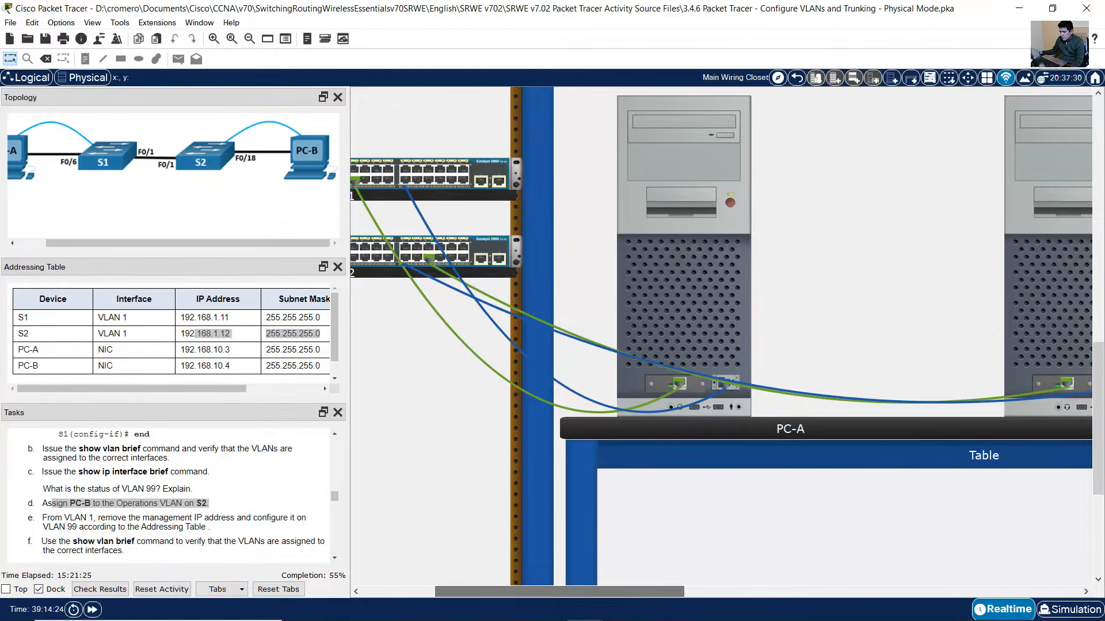
pyautogui.click(1040, 281)
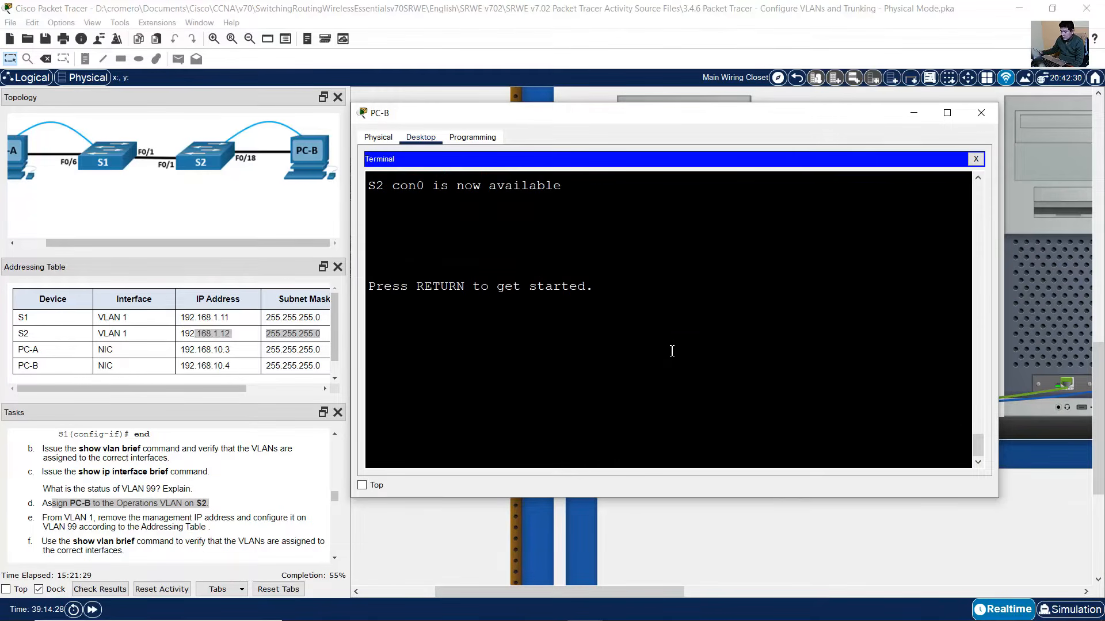
pyautogui.press('Return')
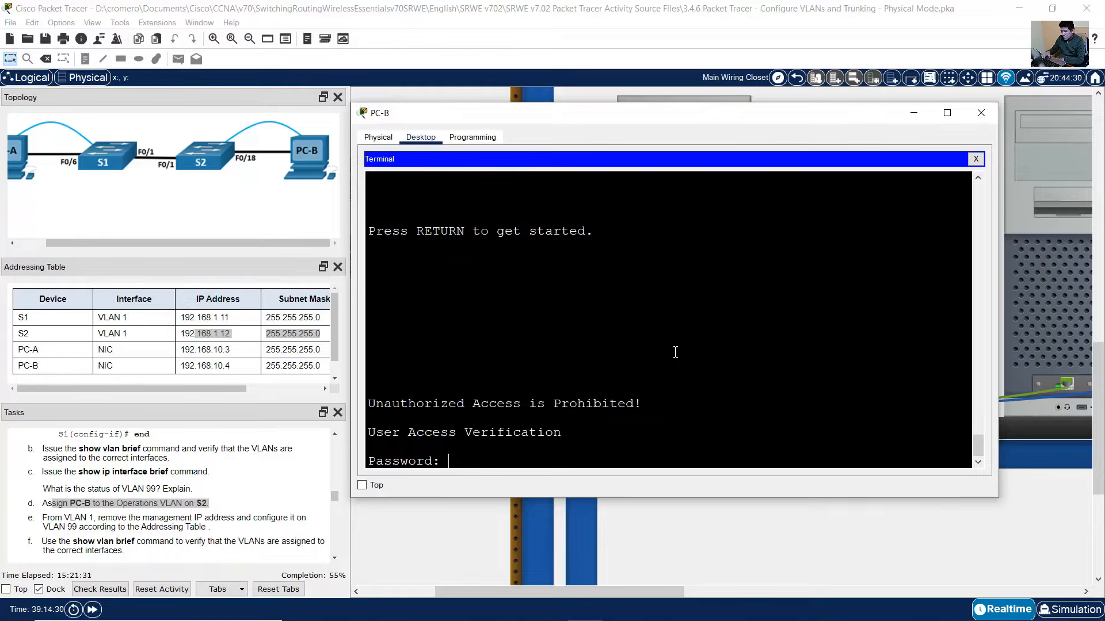
pyautogui.press('Return')
pyautogui.write('ena')
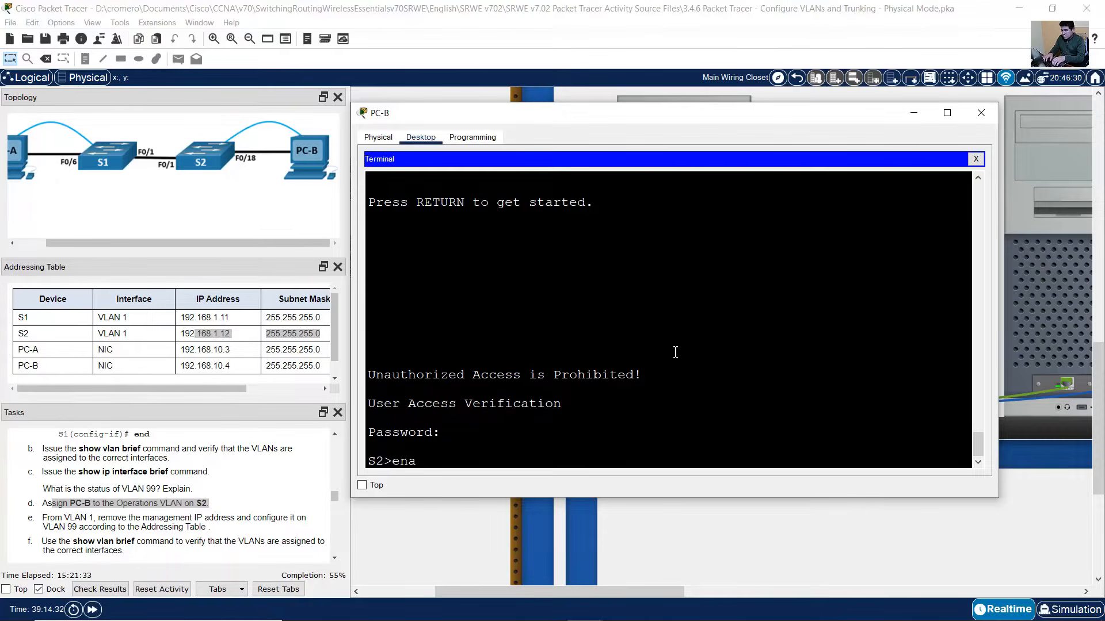
pyautogui.write('ble')
pyautogui.press('Return')
pyautogui.press('Return')
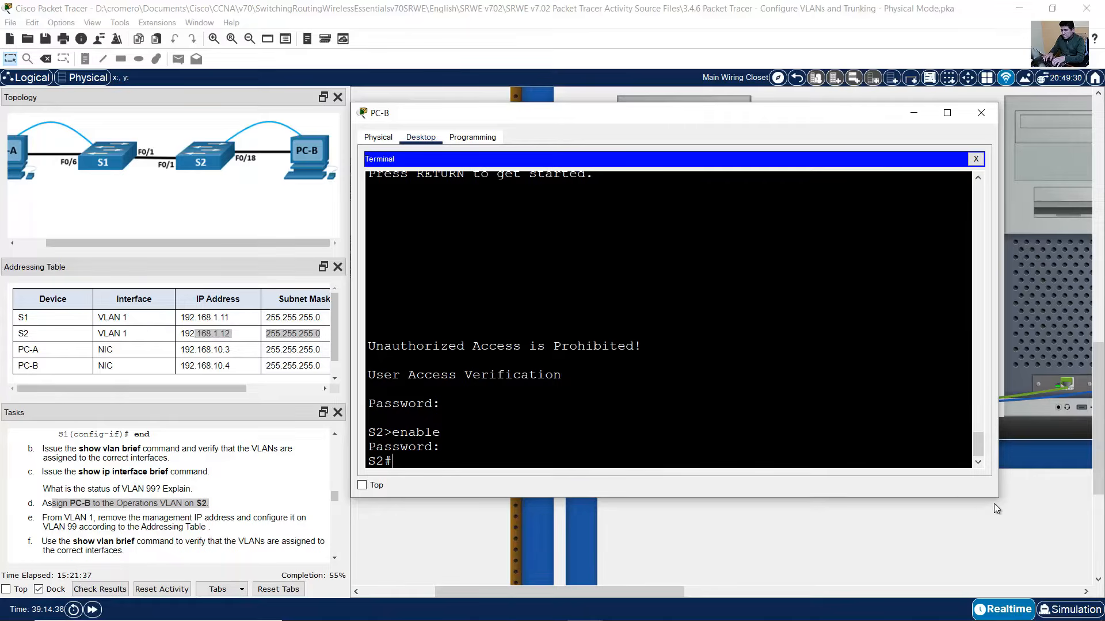
# - Make S2 port F0/18 an access port assigned to VLAN 10
pyautogui.moveTo(999, 499); pyautogui.dragTo(1069, 547)
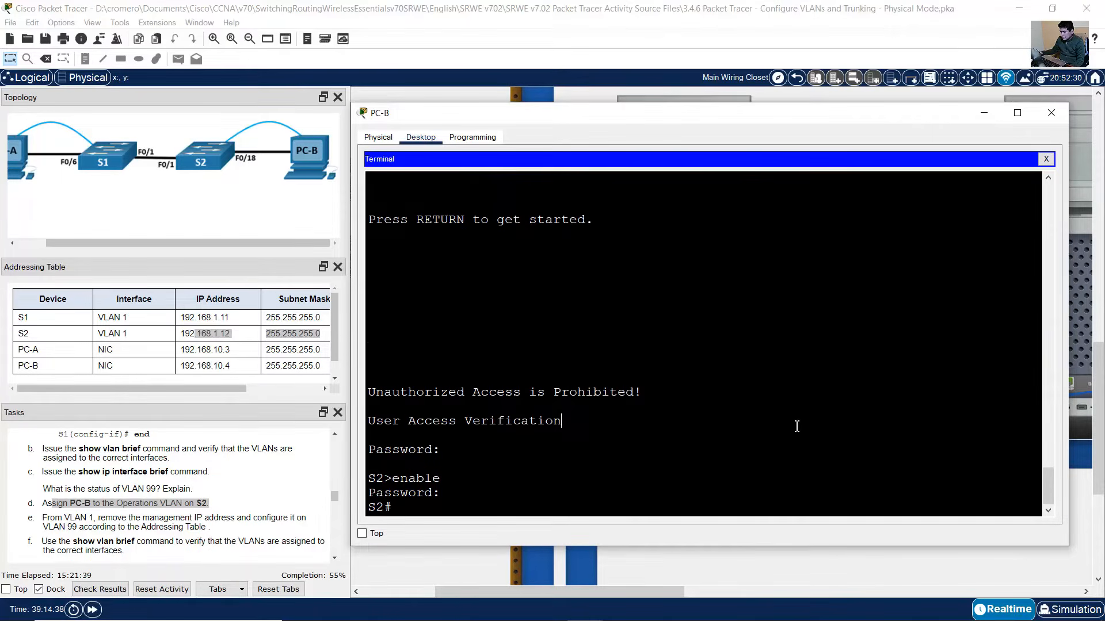
pyautogui.write('conf term')
pyautogui.press('Return')
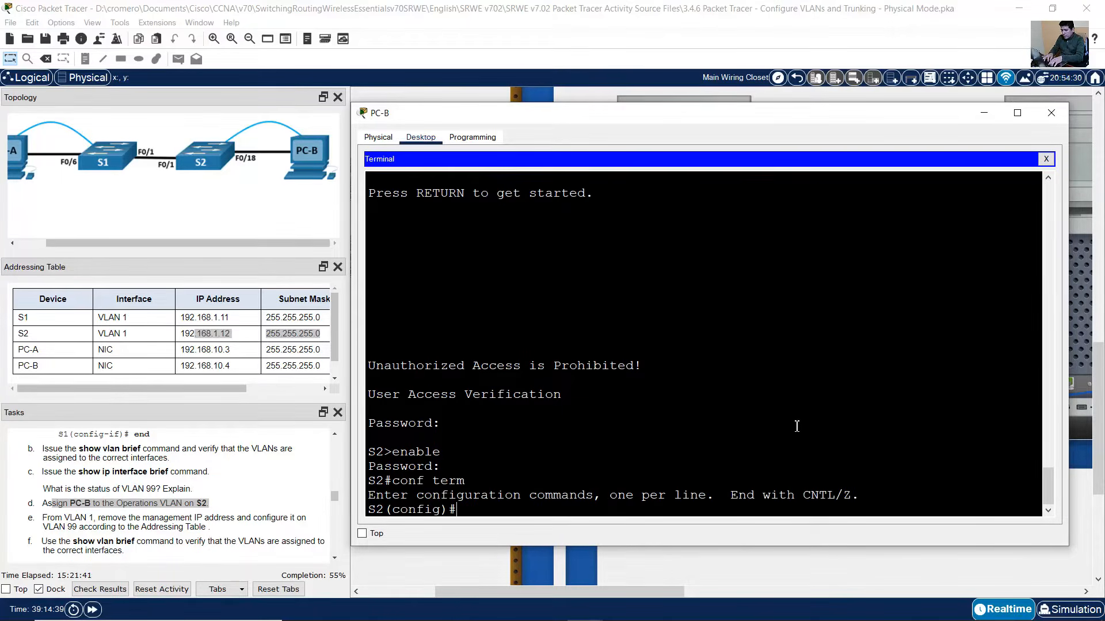
pyautogui.write('int')
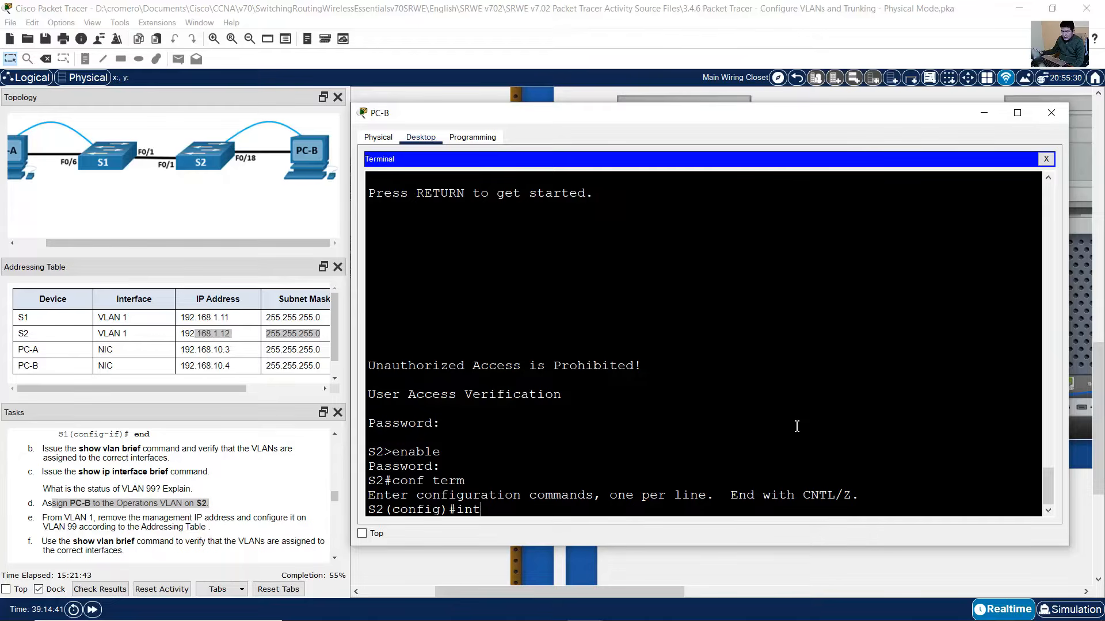
pyautogui.write(' f0/18')
pyautogui.press('Return')
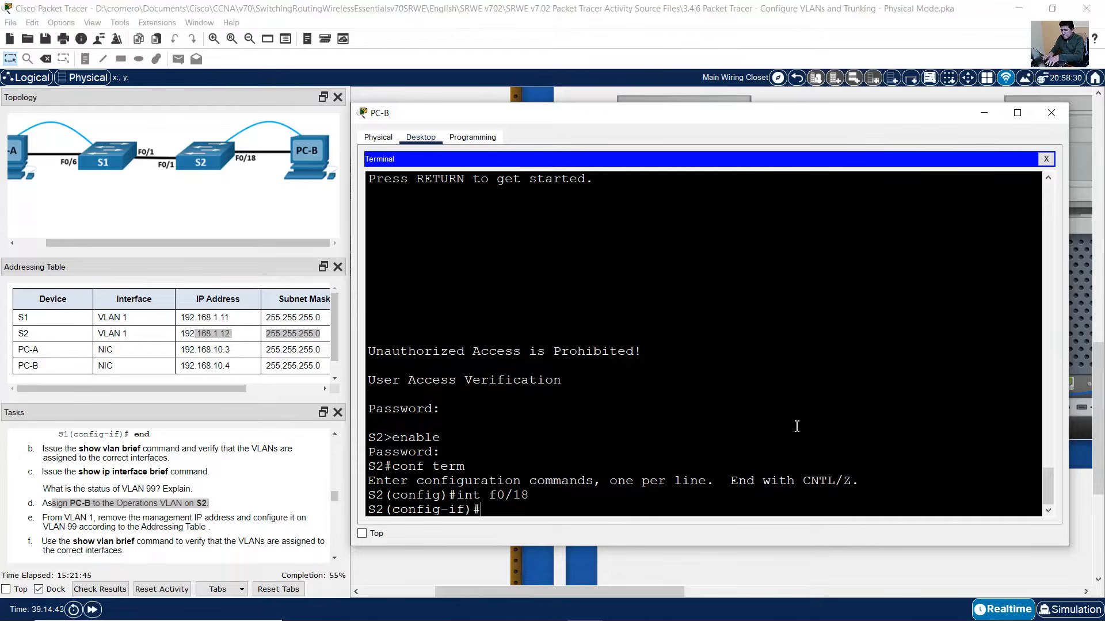
pyautogui.write('switchport ')
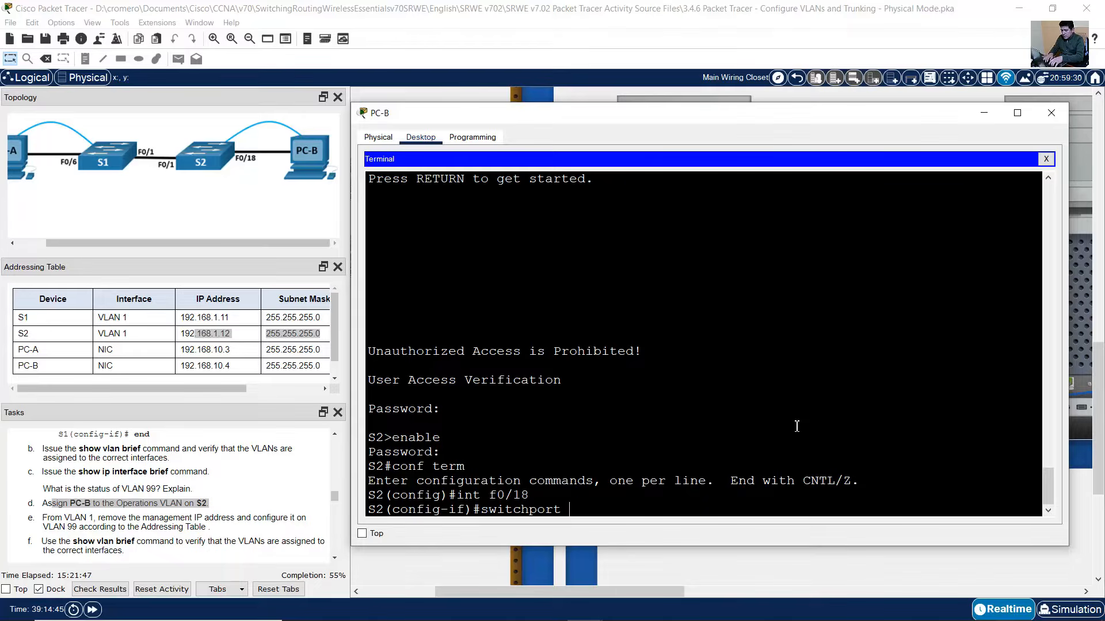
pyautogui.write('mode access')
pyautogui.press('Return')
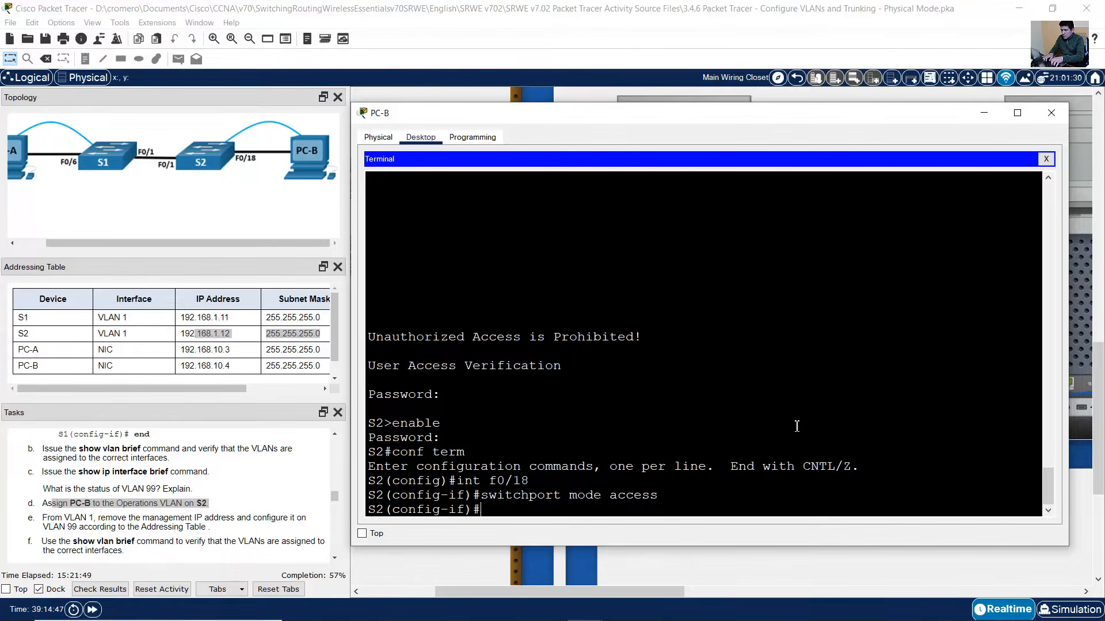
pyautogui.press('Up')
pyautogui.press('Left')
pyautogui.press('Left')
pyautogui.press('Left')
pyautogui.press('BackSpace')
pyautogui.press('BackSpace')
pyautogui.press('BackSpace')
pyautogui.press('BackSpace')
pyautogui.press('BackSpace')
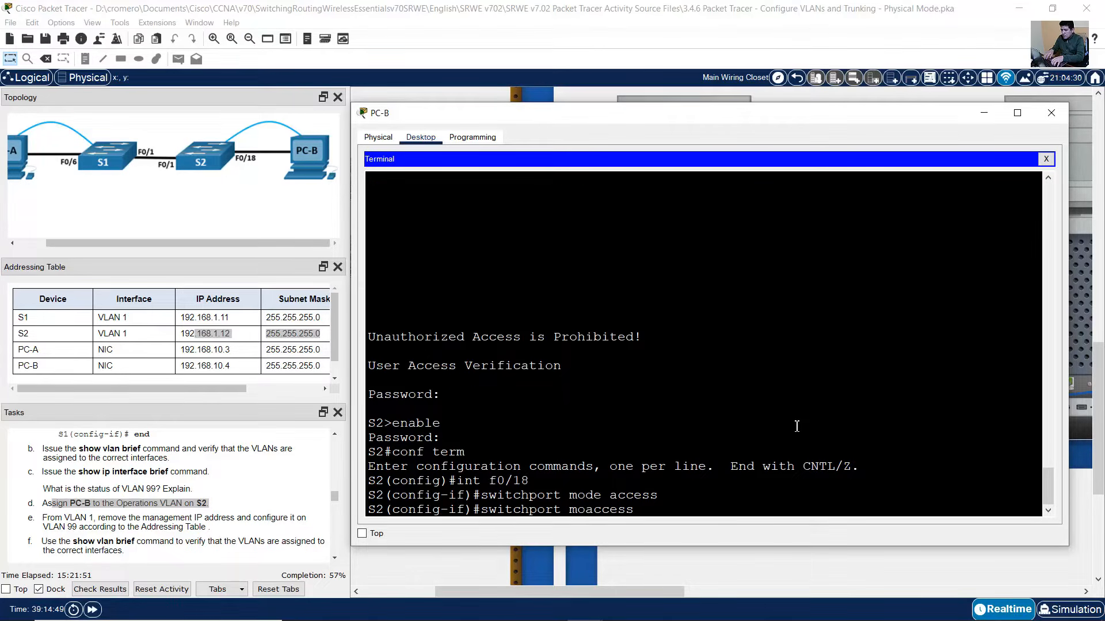
pyautogui.write('vlan 10')
pyautogui.press('Return')
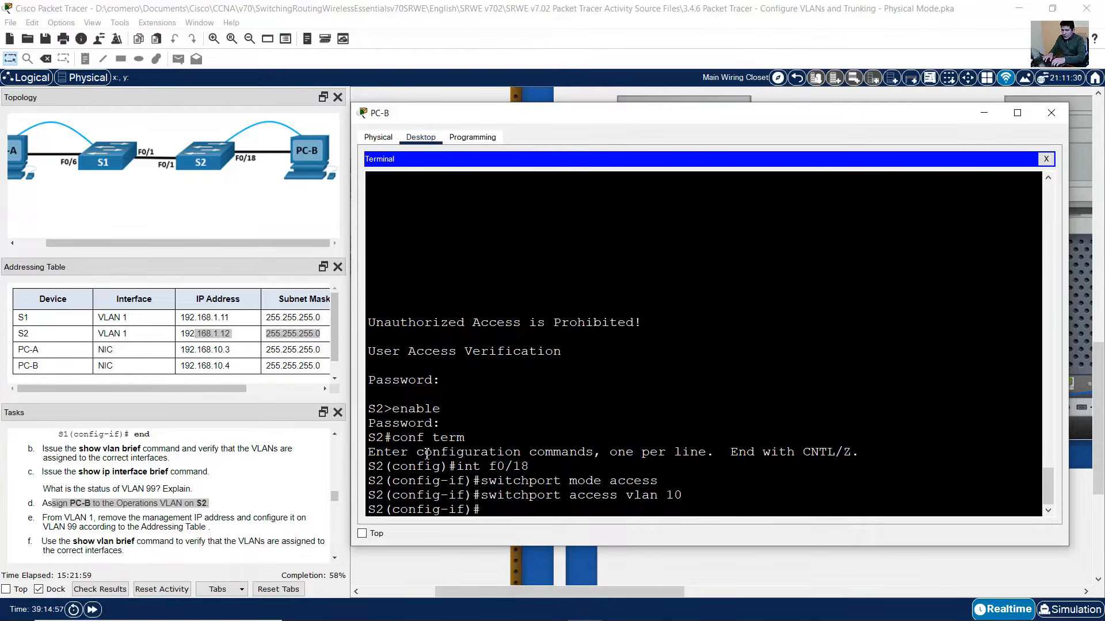
pyautogui.moveTo(50, 519); pyautogui.dragTo(186, 527)
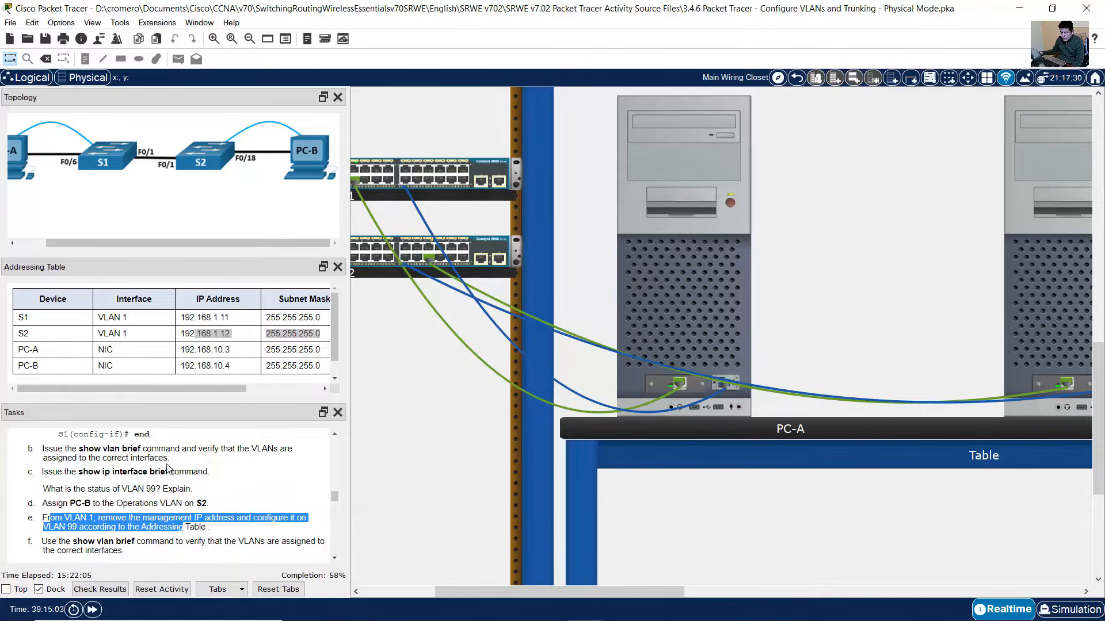
# - Check S2's Addressing Table row, then remove VLAN 1's address and shut it down
pyautogui.click(170, 318)
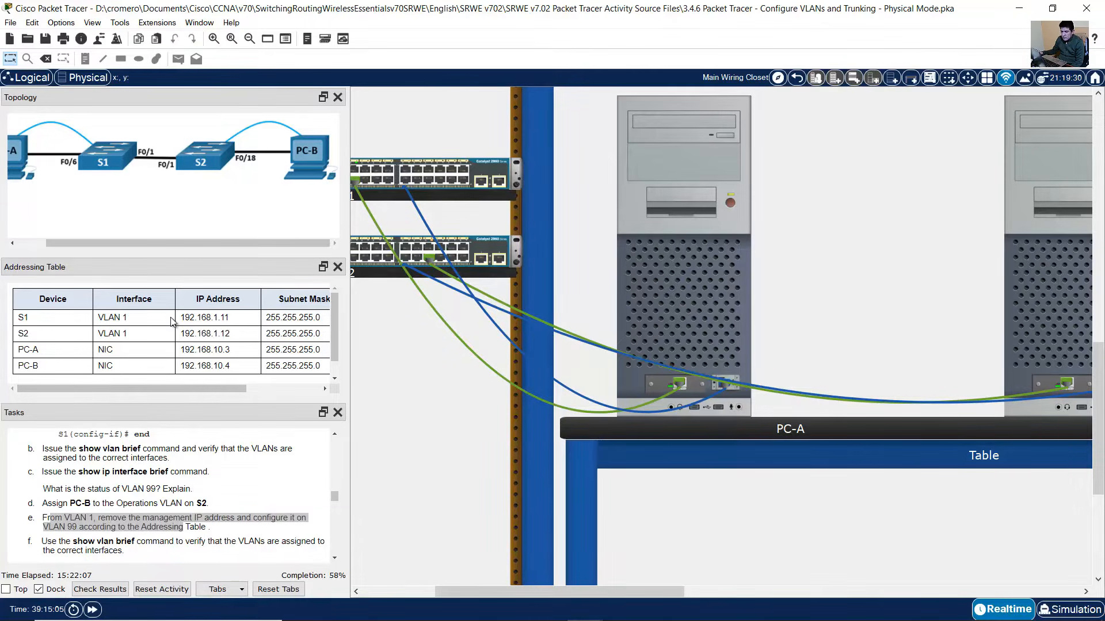
pyautogui.moveTo(23, 334); pyautogui.dragTo(321, 333)
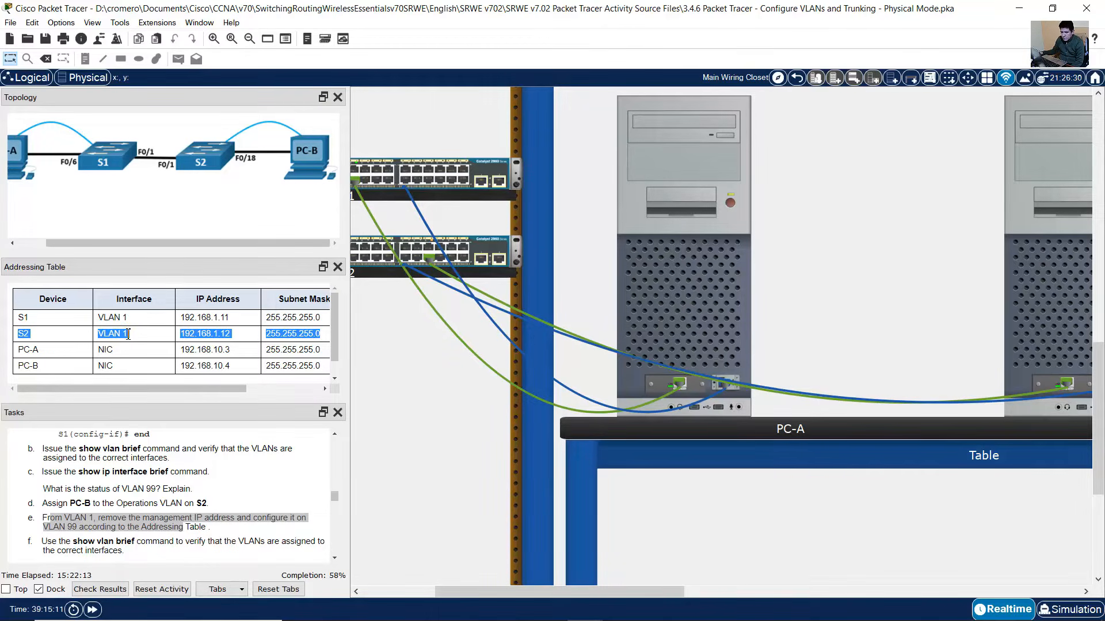
pyautogui.click(1028, 283)
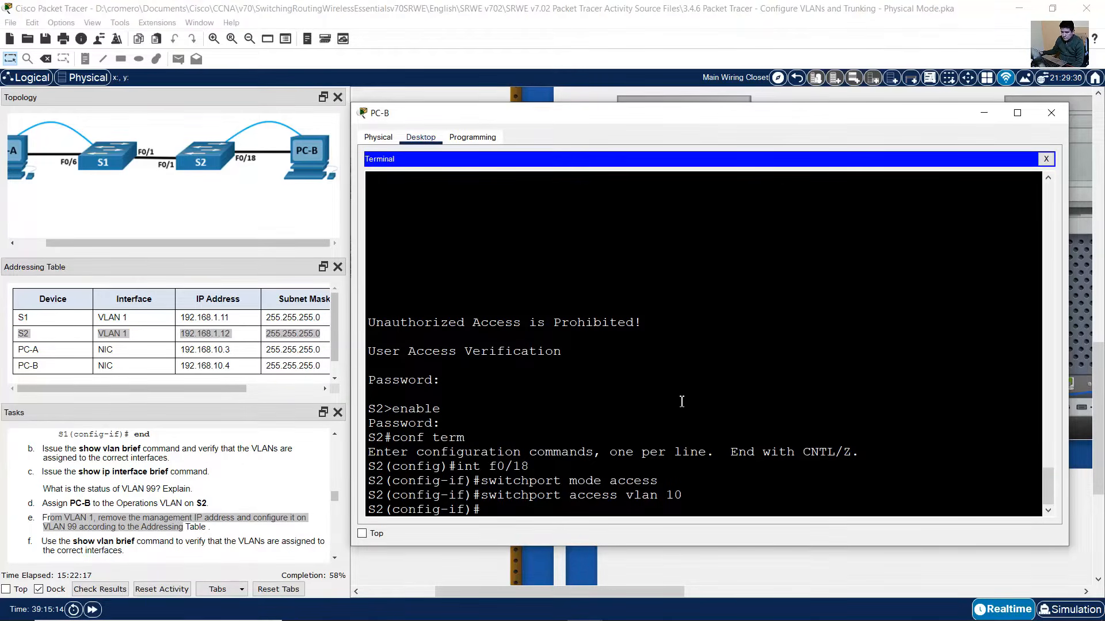
pyautogui.write('int vlan')
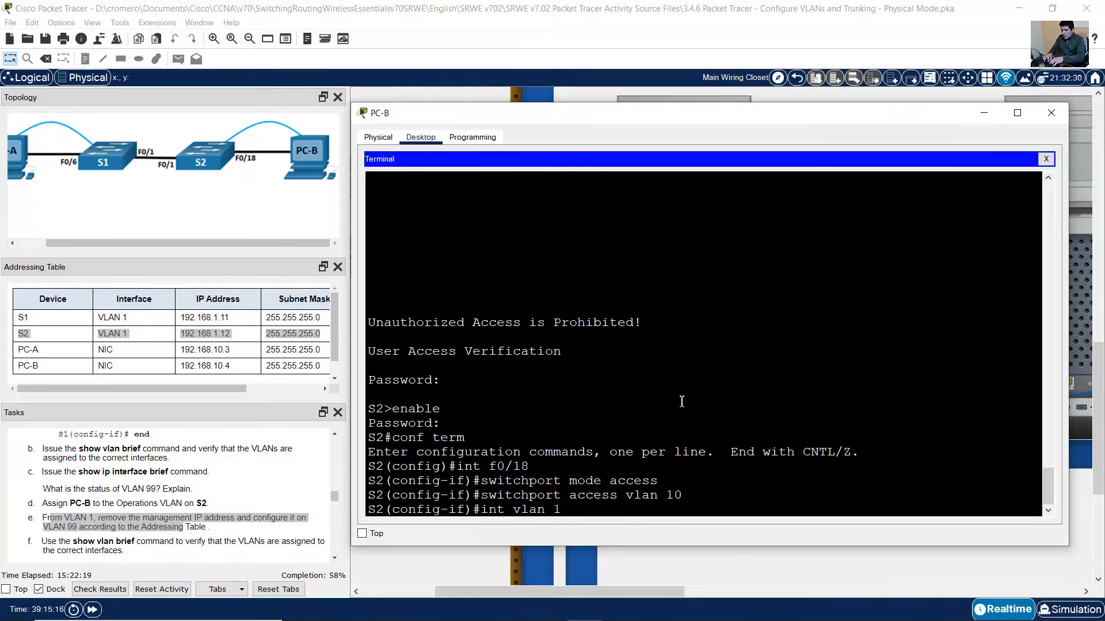
pyautogui.write(' 1')
pyautogui.press('Return')
pyautogui.write('no ip address')
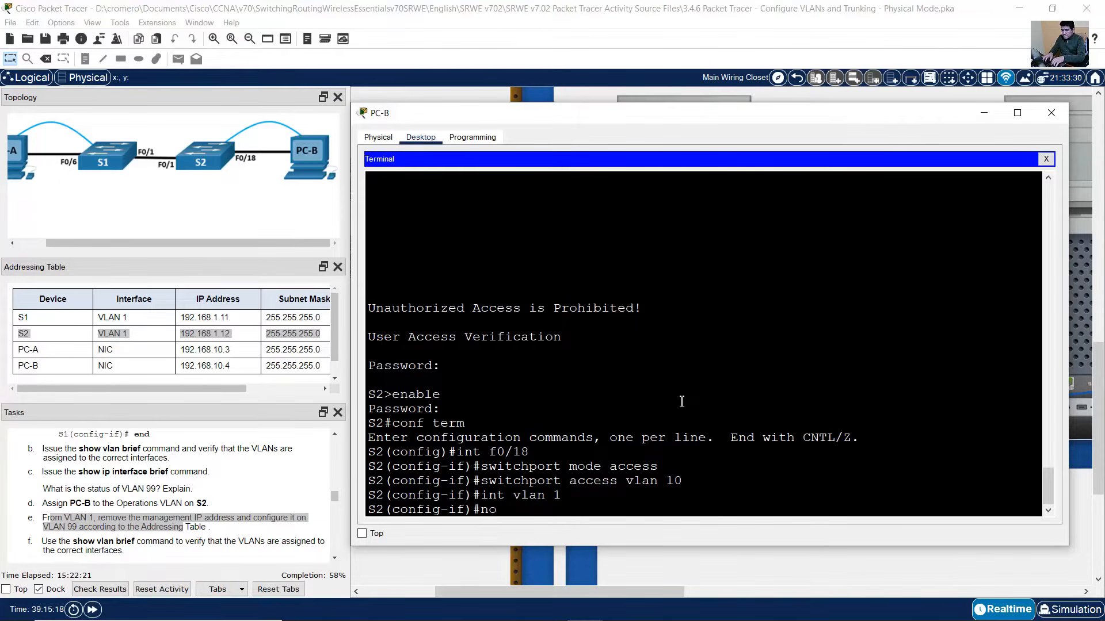
pyautogui.press('Return')
pyautogui.write('s')
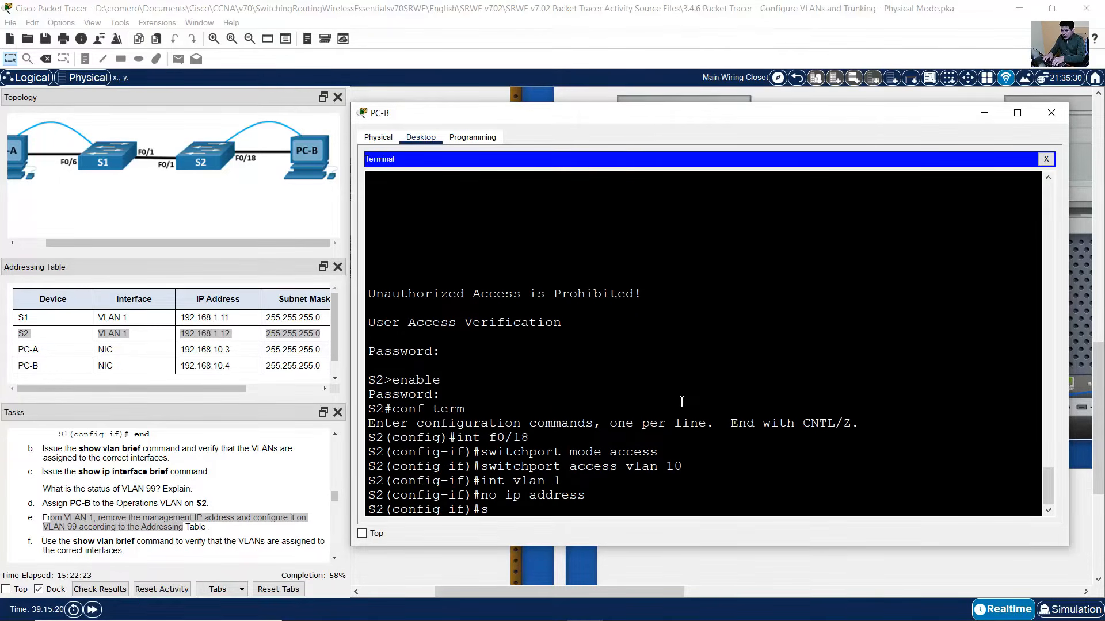
pyautogui.write('hutdown')
pyautogui.press('Return')
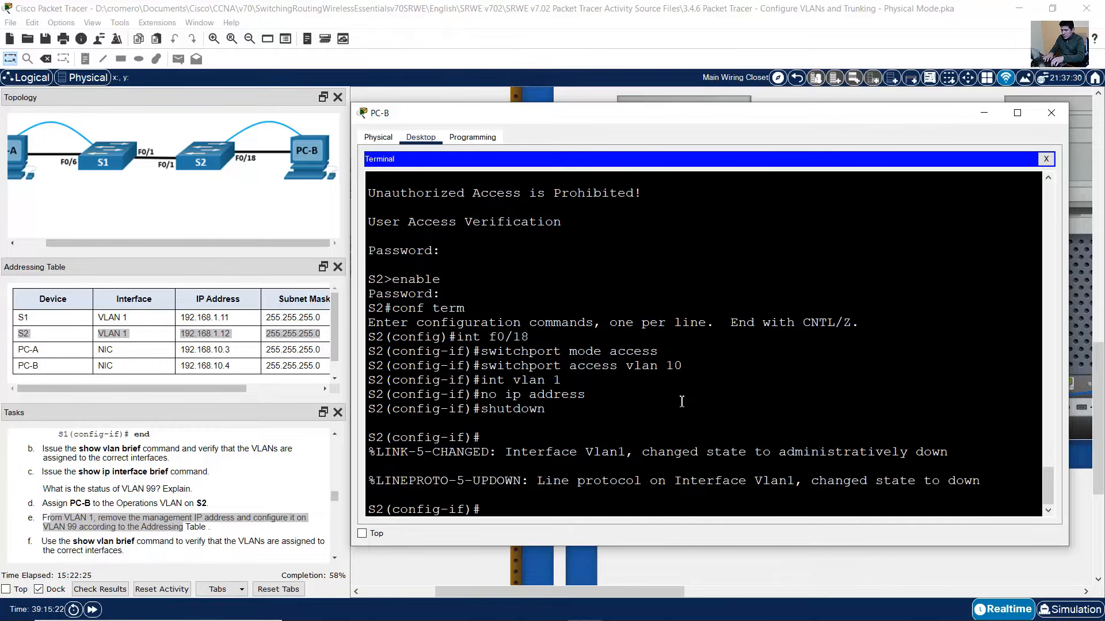
# - Give S2's VLAN 99 interface 192.168.1.12 255.255.255.0 and exit configuration mode
pyautogui.write('int vlan 99')
pyautogui.press('Return')
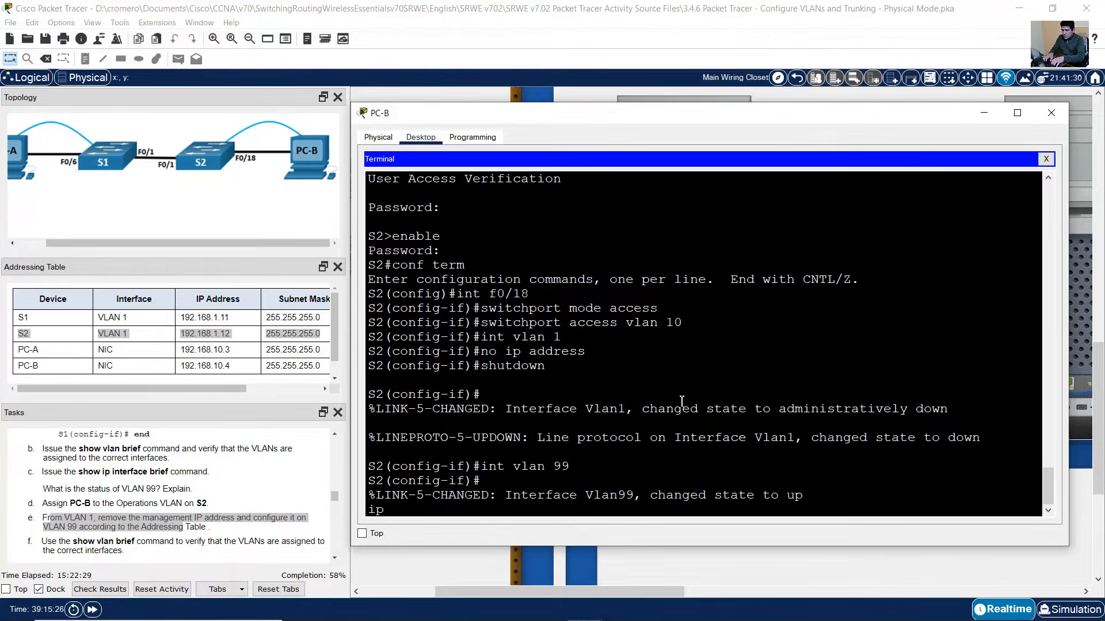
pyautogui.write('ip addr')
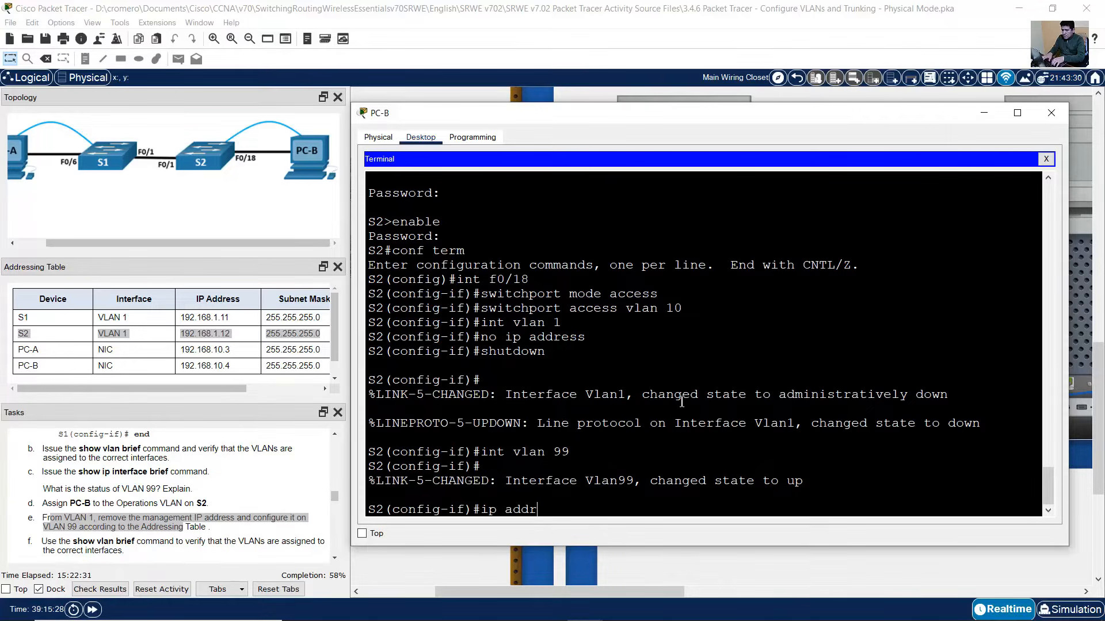
pyautogui.write('ess 192.168.')
pyautogui.write('1.1')
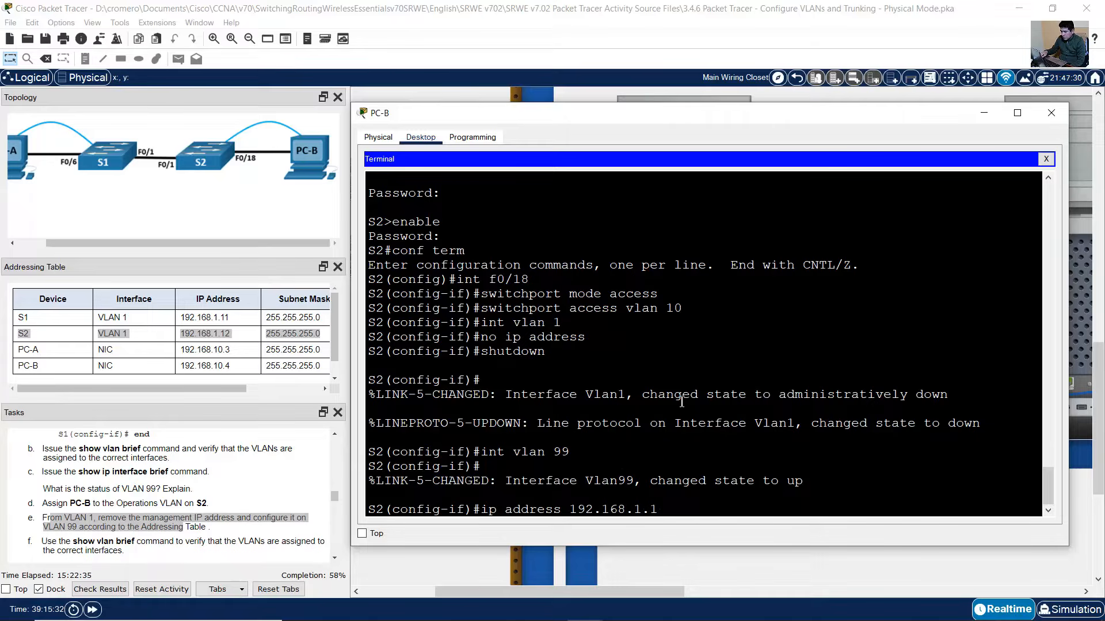
pyautogui.write('2 255.255.255.0')
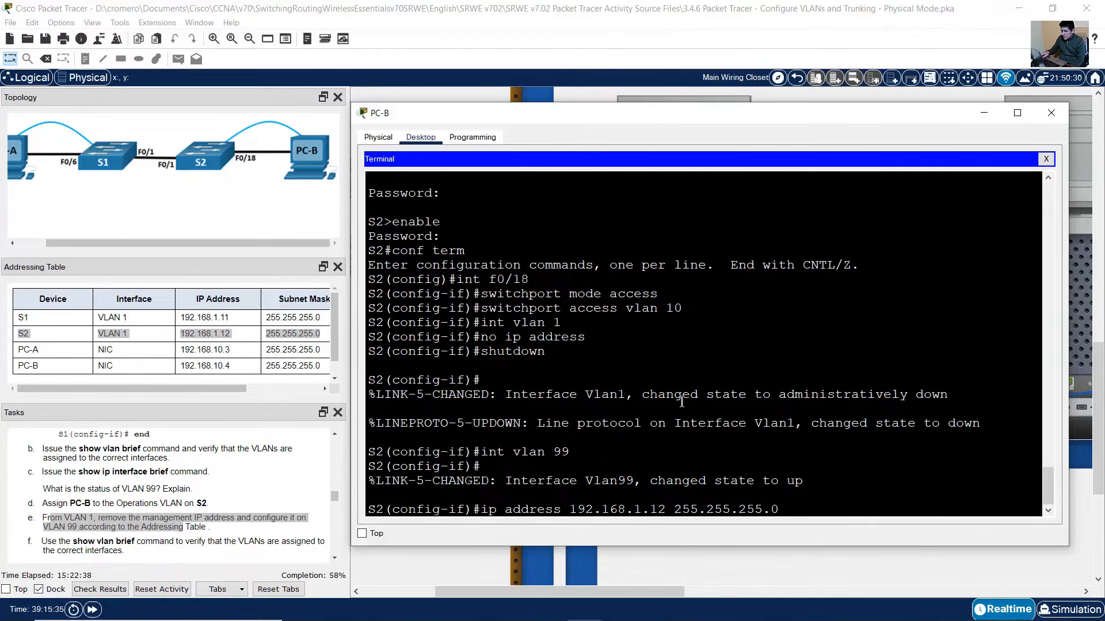
pyautogui.press('Return')
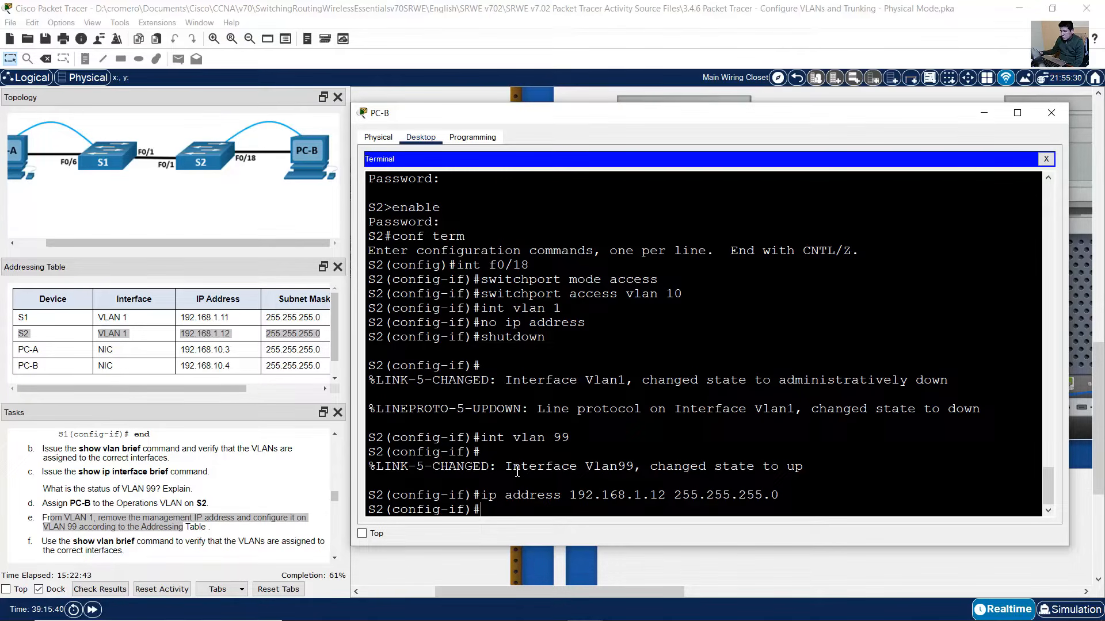
pyautogui.moveTo(513, 467); pyautogui.dragTo(804, 468)
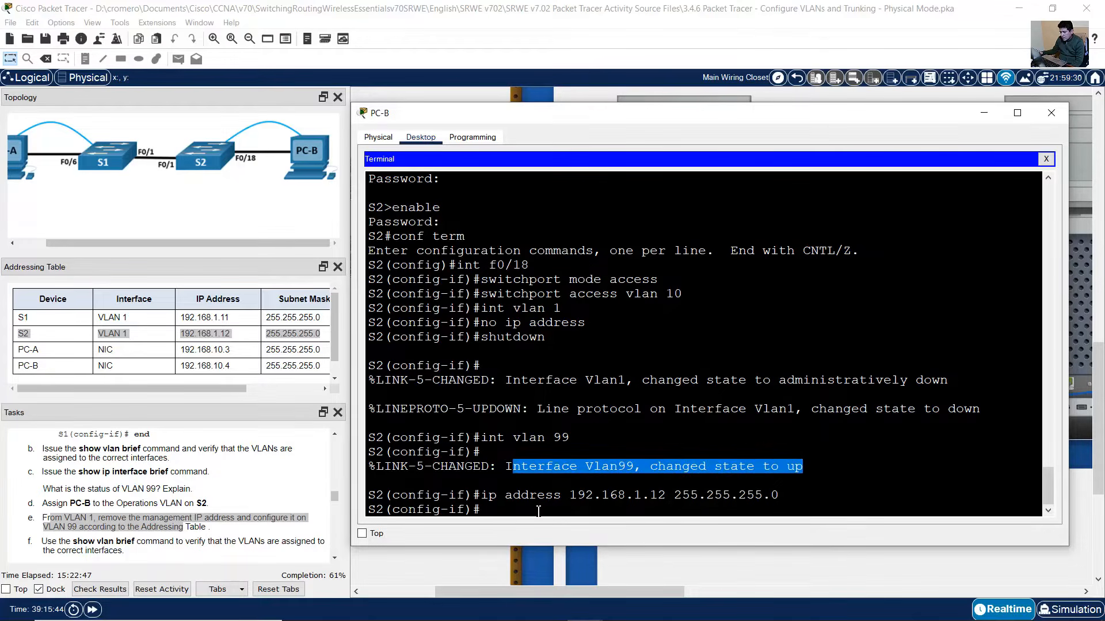
pyautogui.click(634, 442)
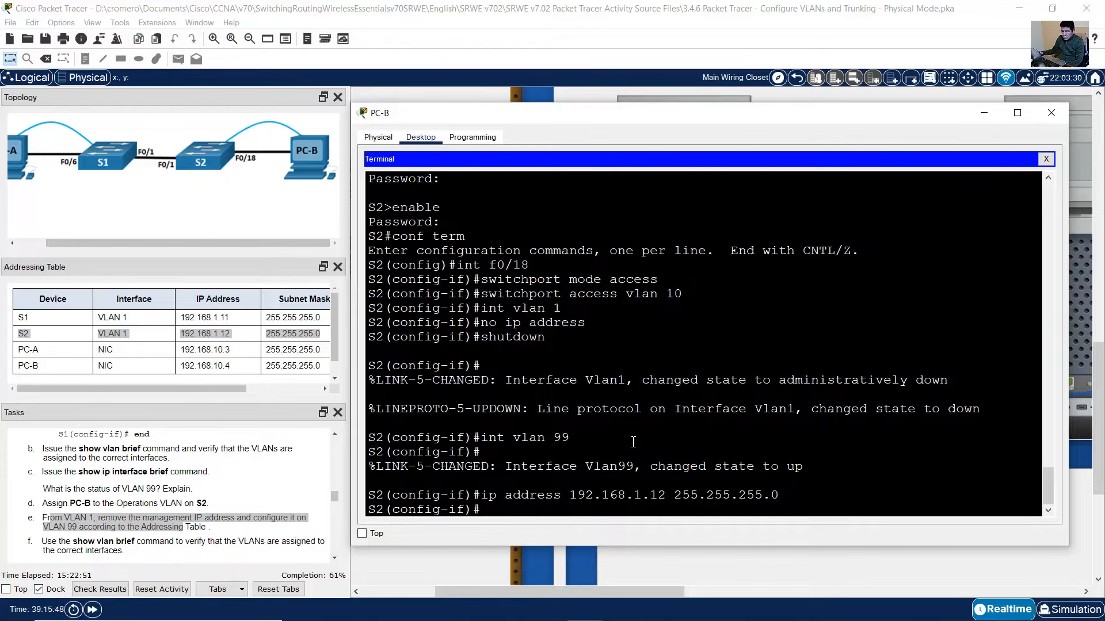
pyautogui.write('end')
pyautogui.press('Return')
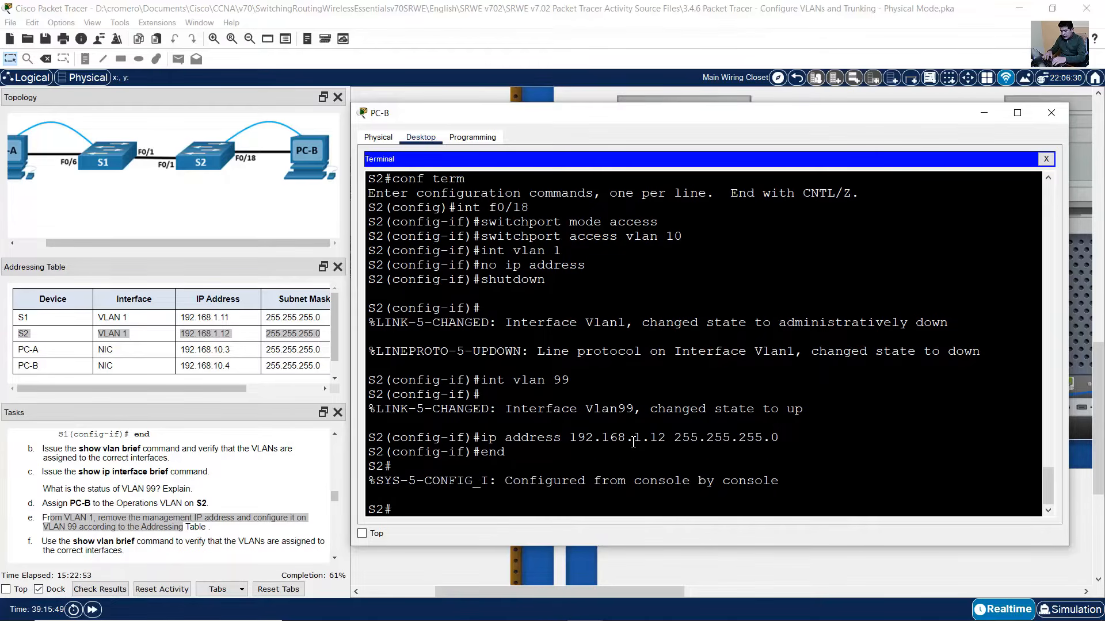
pyautogui.scroll(-2, 116, 495)
pyautogui.click(86, 473)
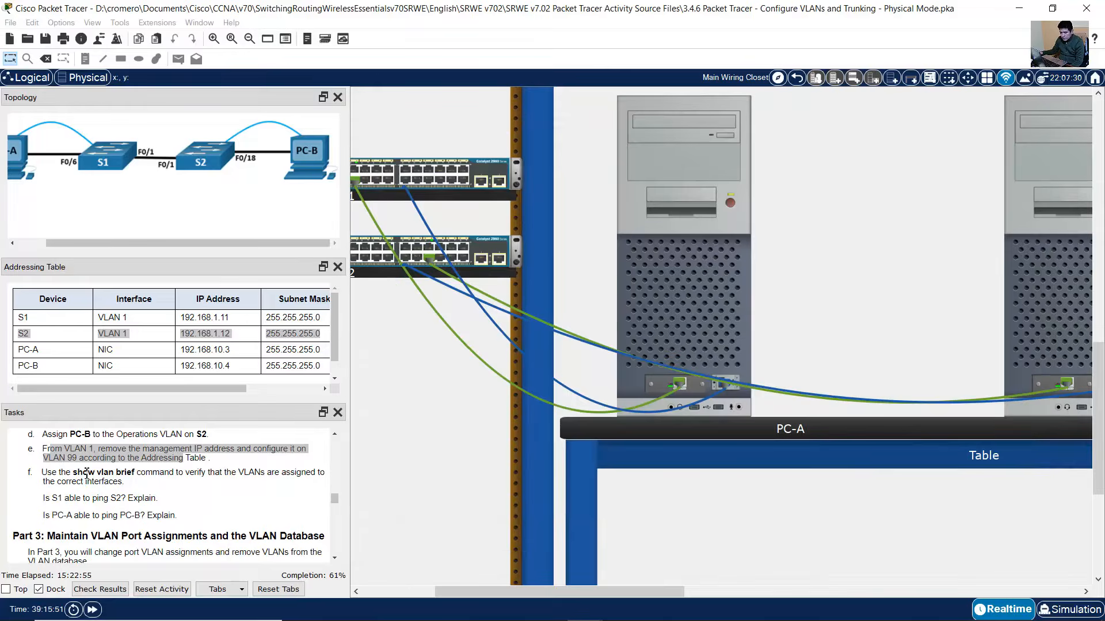
# - Run show vlan brief on S2 and confirm Fa0/18 is in VLAN 10 Operations
pyautogui.moveTo(86, 473); pyautogui.dragTo(207, 473)
pyautogui.click(1076, 304)
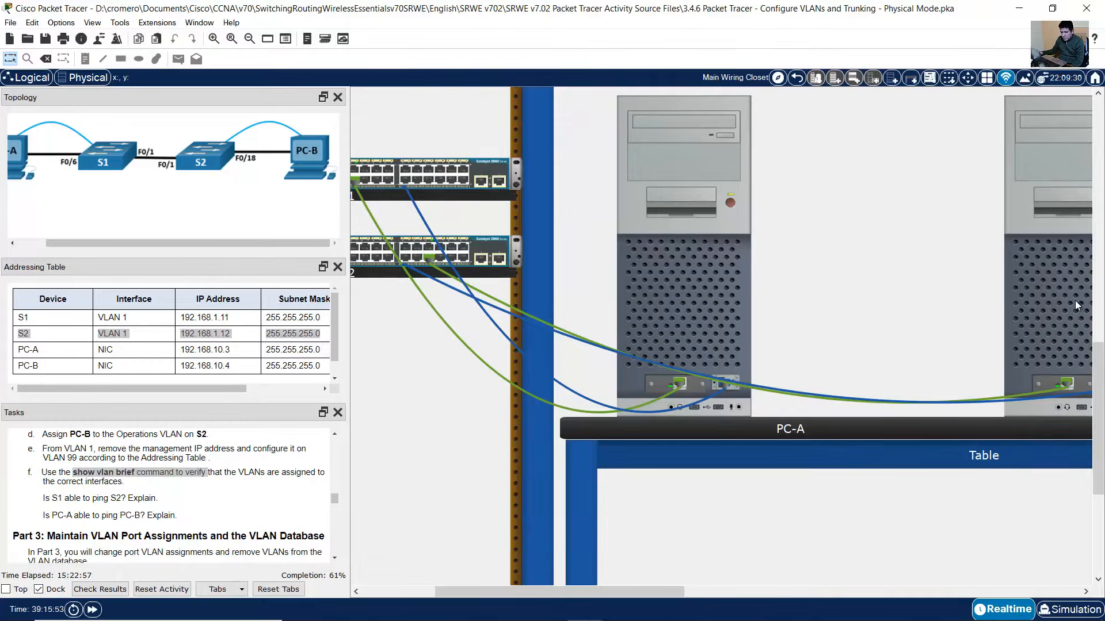
pyautogui.write('show vlan brie')
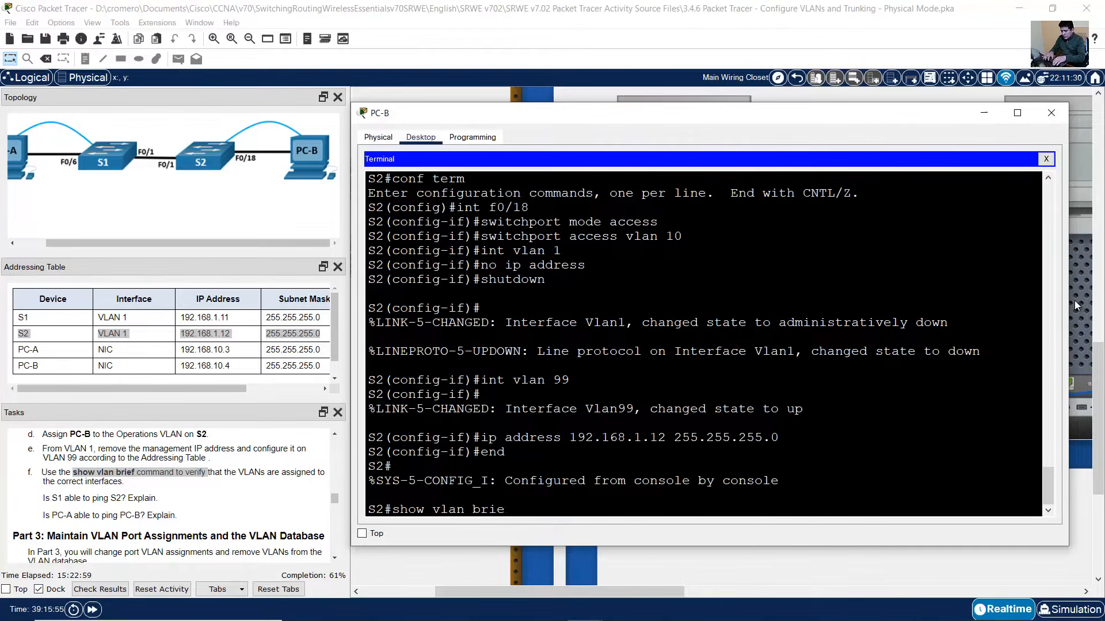
pyautogui.write('f')
pyautogui.press('Return')
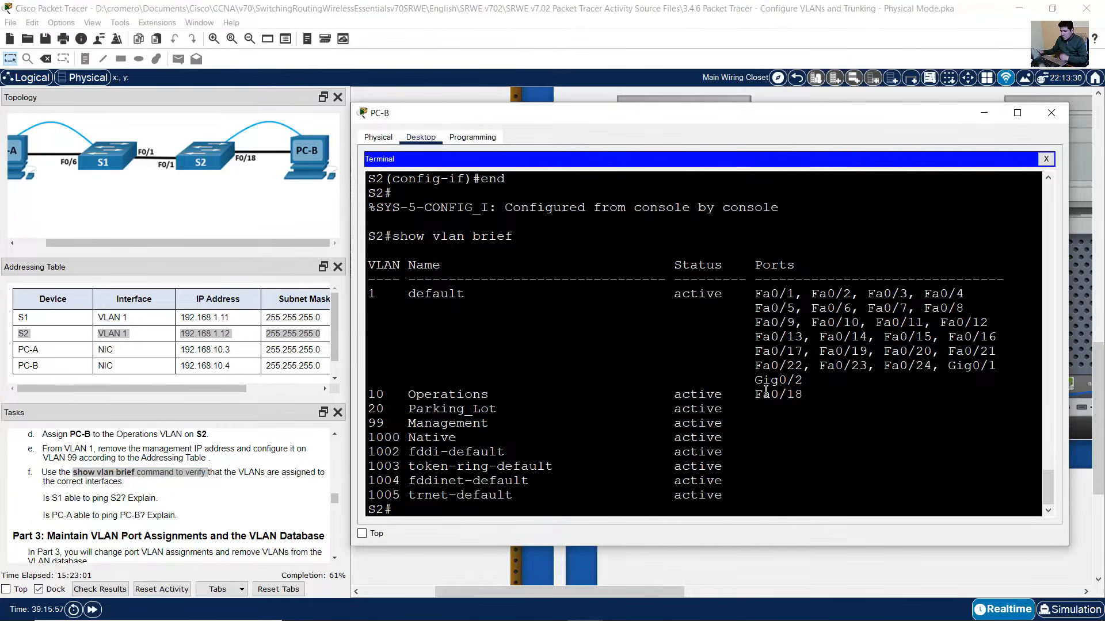
pyautogui.moveTo(803, 395); pyautogui.dragTo(373, 401)
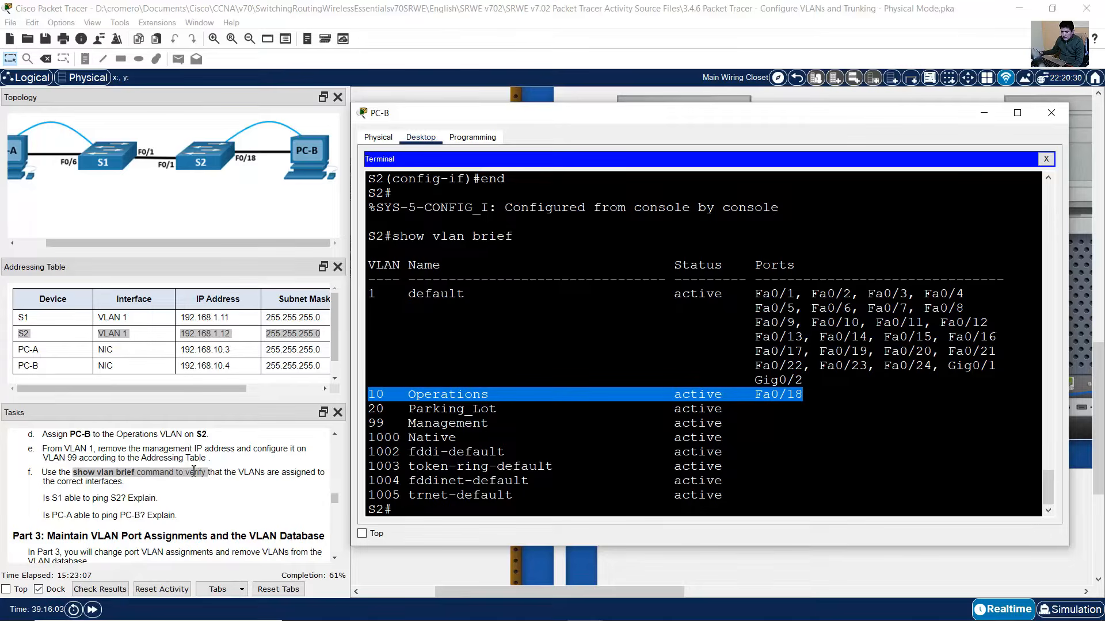
pyautogui.click(162, 484)
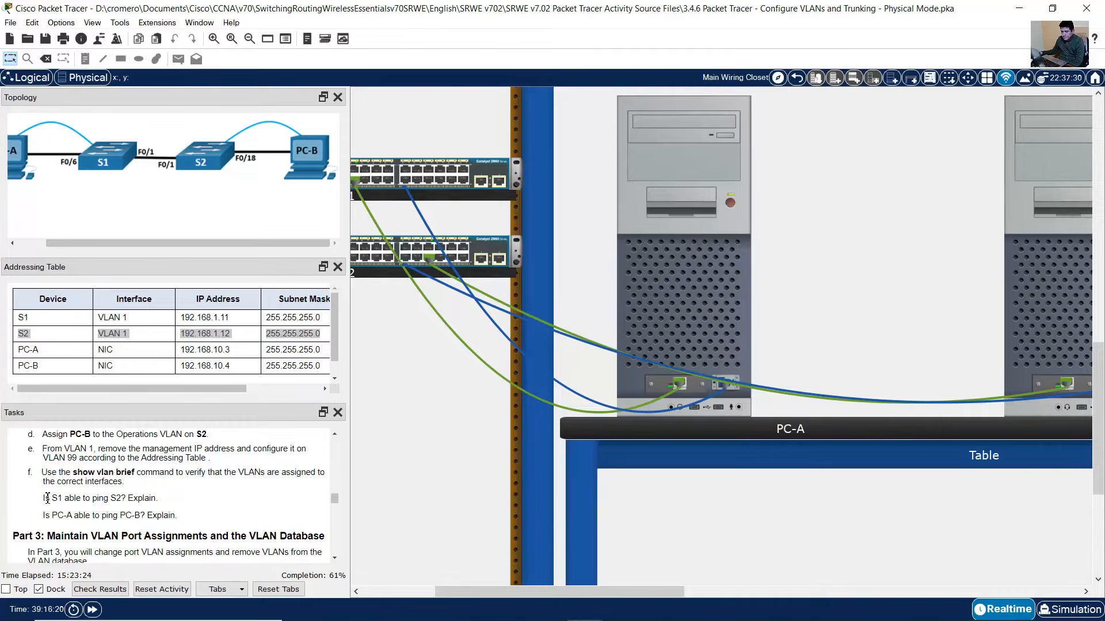
# - Ping 192.168.1.12 from S1's console and note all five replies fail (0/5)
pyautogui.moveTo(43, 499); pyautogui.dragTo(166, 499)
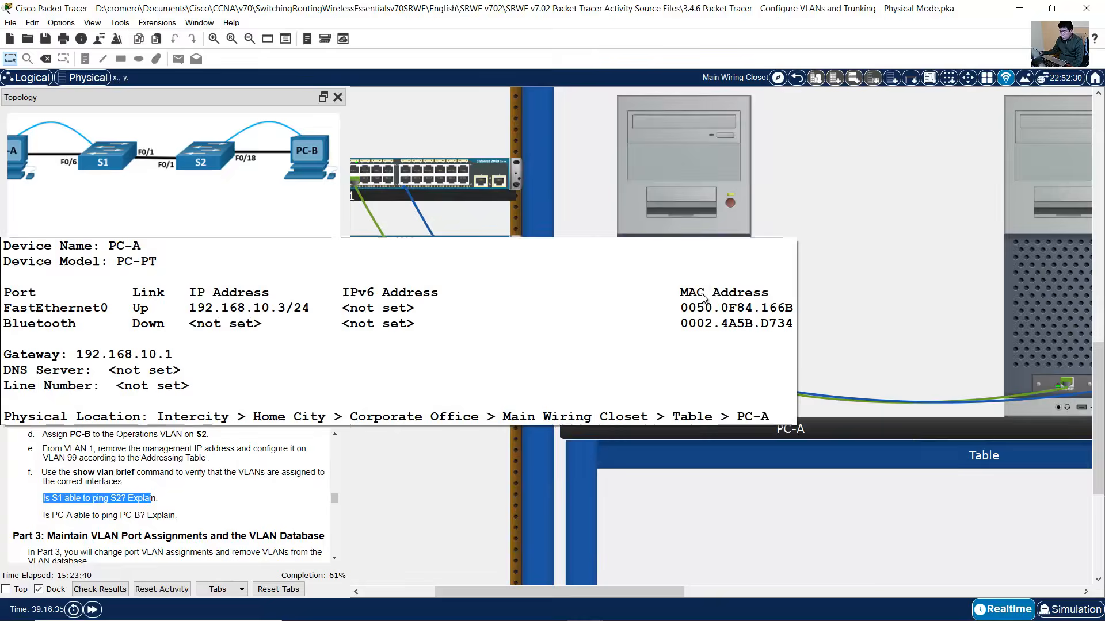
pyautogui.click(688, 175)
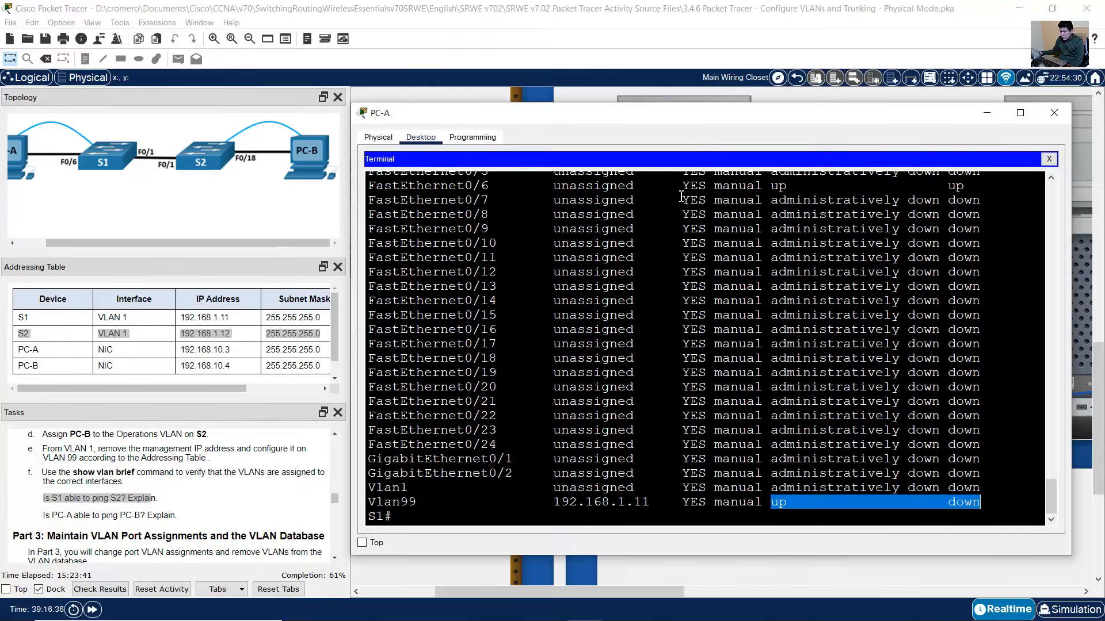
pyautogui.click(406, 521)
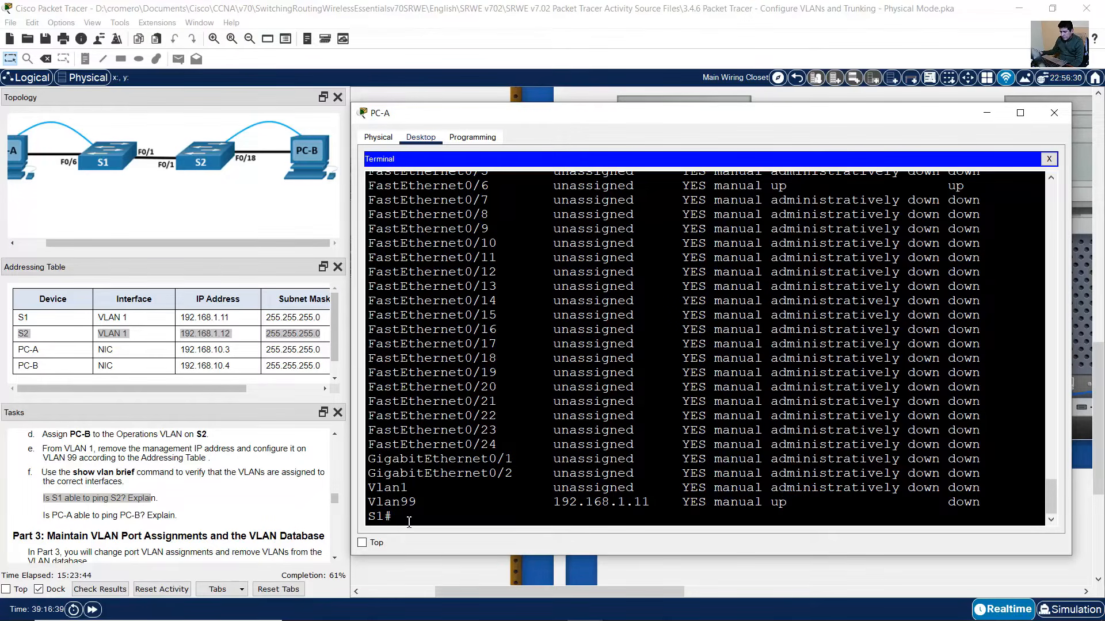
pyautogui.write('ping 192.168.1.')
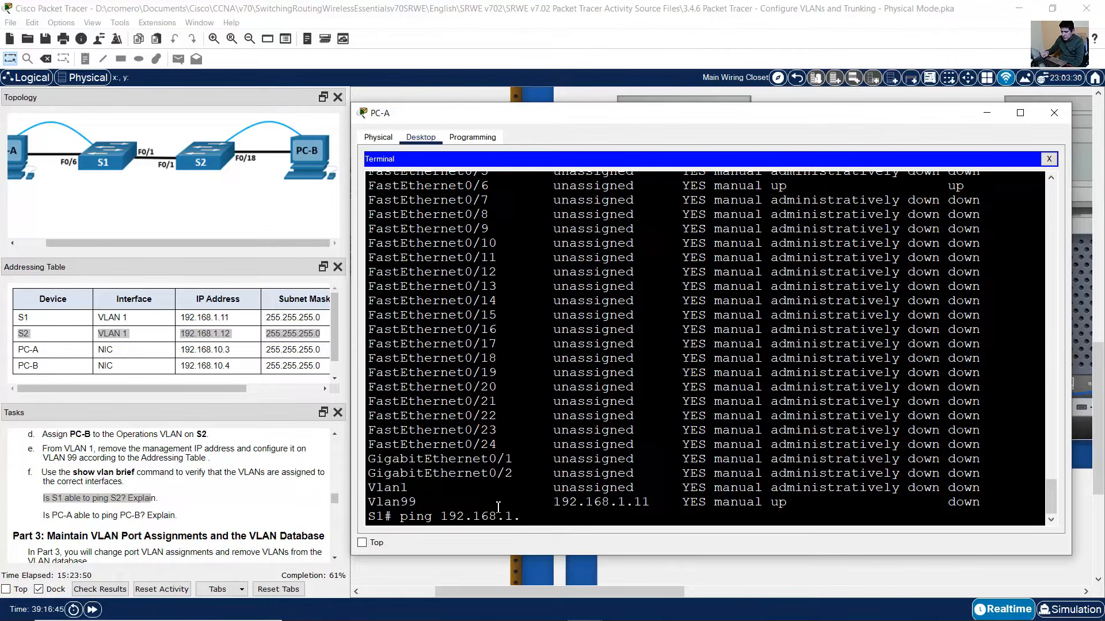
pyautogui.write('12')
pyautogui.press('Return')
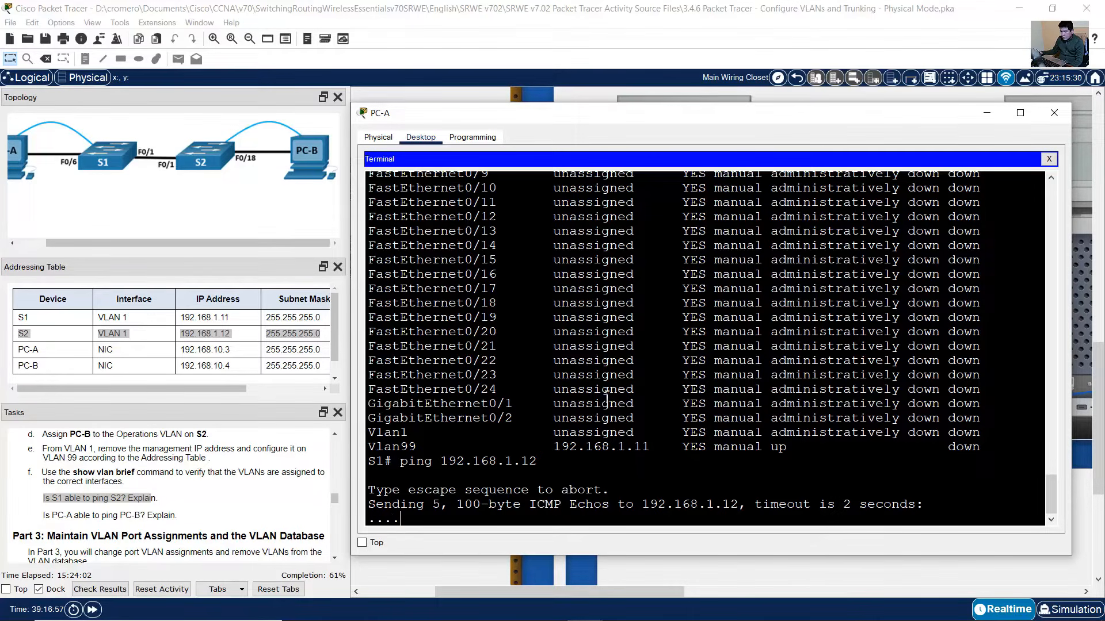
pyautogui.click(137, 496)
pyautogui.moveTo(43, 498); pyautogui.dragTo(156, 498)
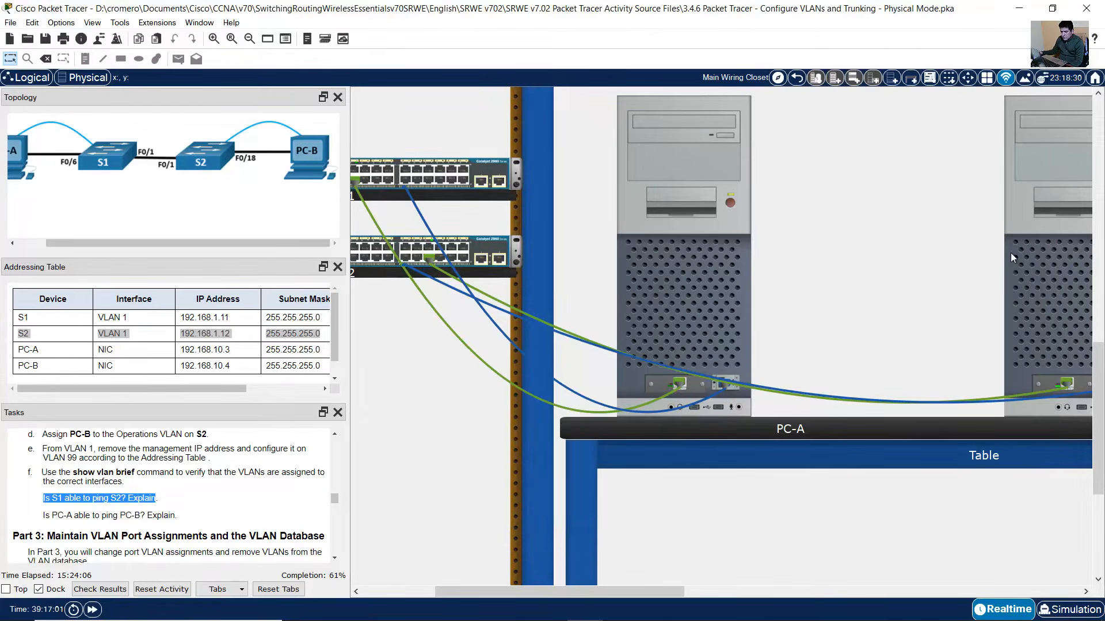
pyautogui.click(731, 303)
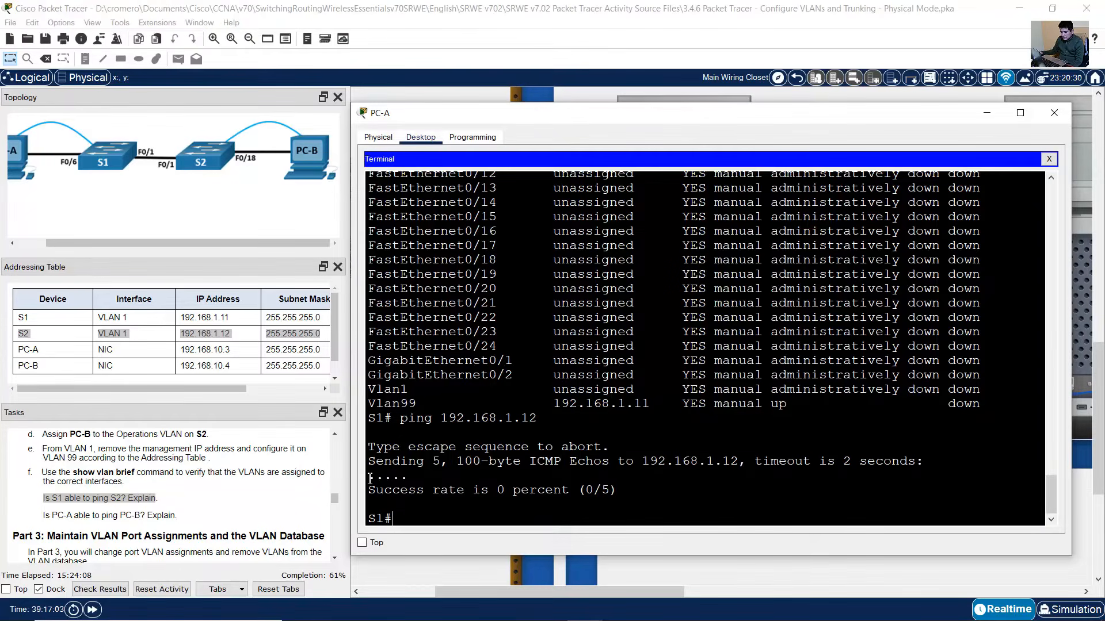
pyautogui.moveTo(370, 478); pyautogui.dragTo(408, 477)
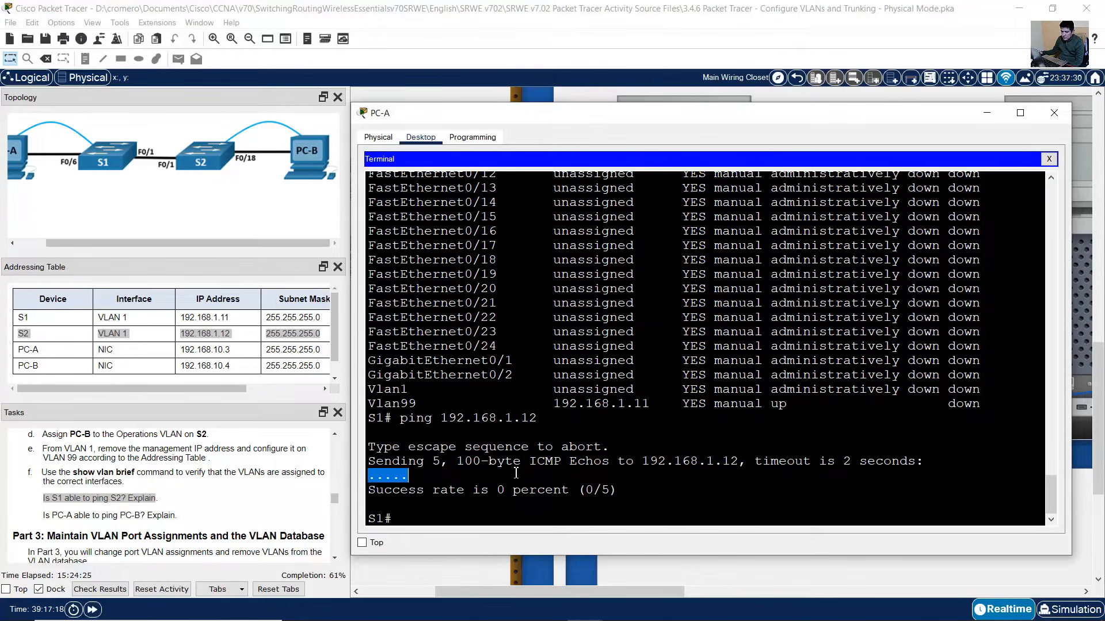
pyautogui.click(154, 168)
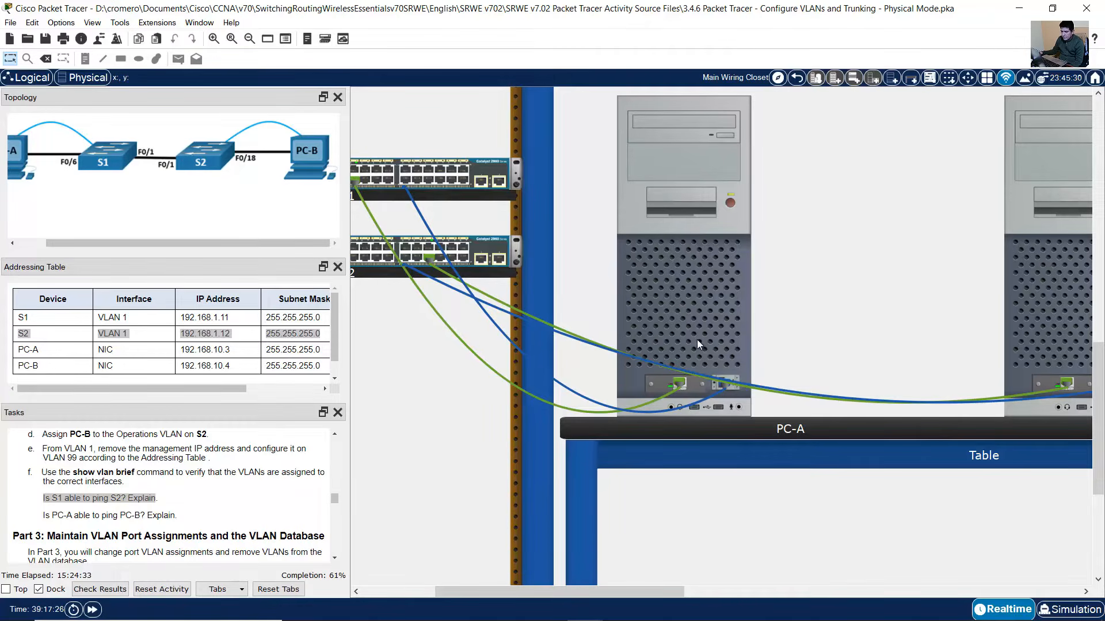
# - Open PC-A's Command Prompt from its Desktop apps
pyautogui.click(58, 516)
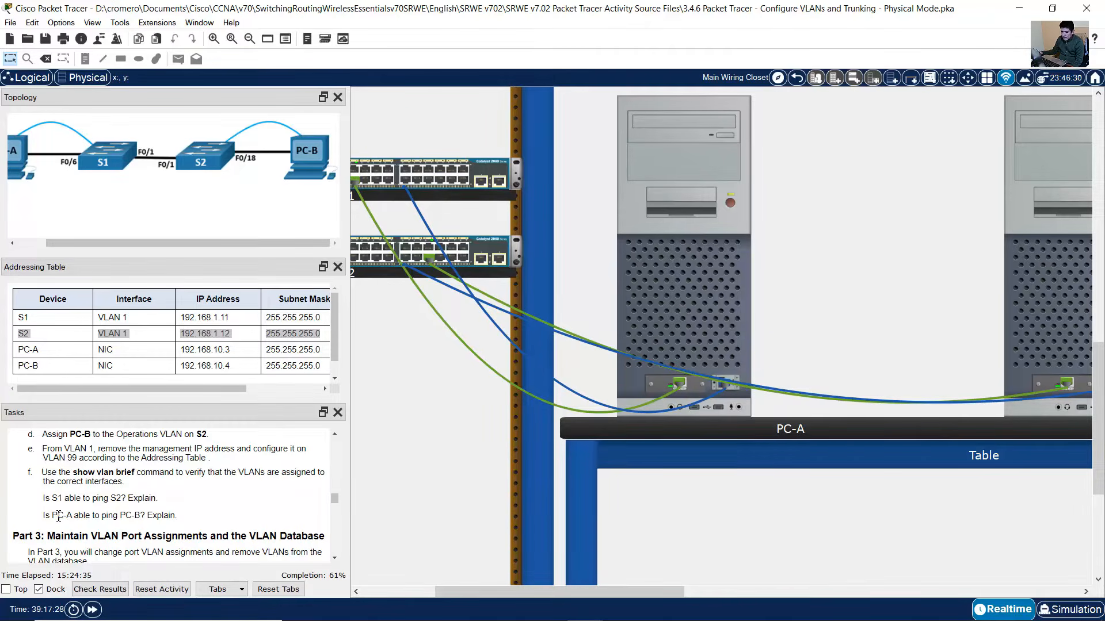
pyautogui.moveTo(58, 516); pyautogui.dragTo(170, 516)
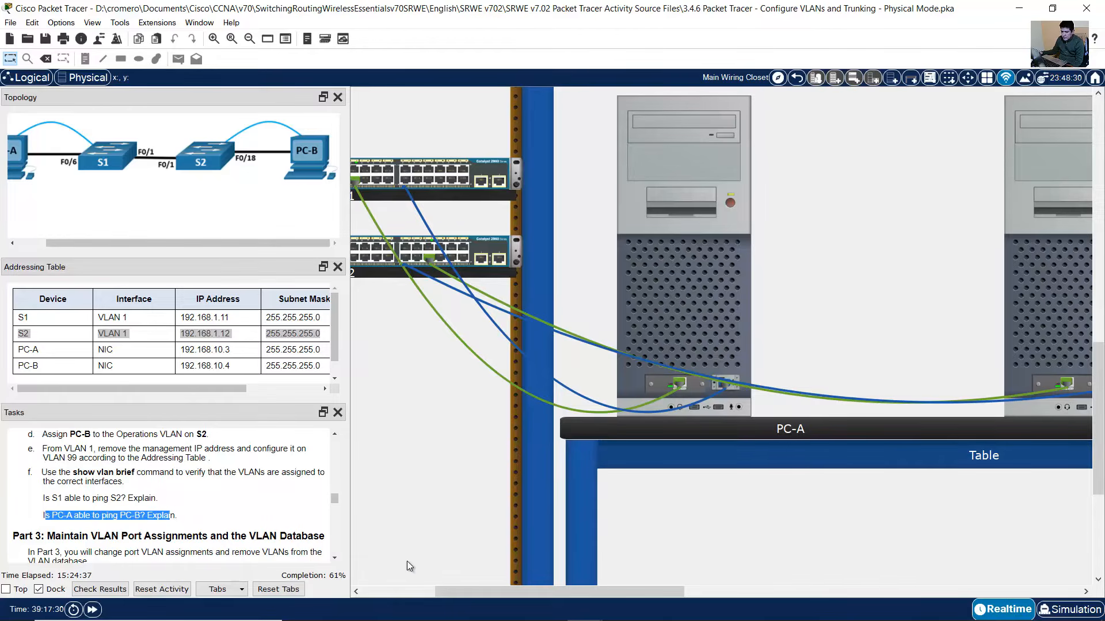
pyautogui.click(686, 278)
pyautogui.click(1050, 157)
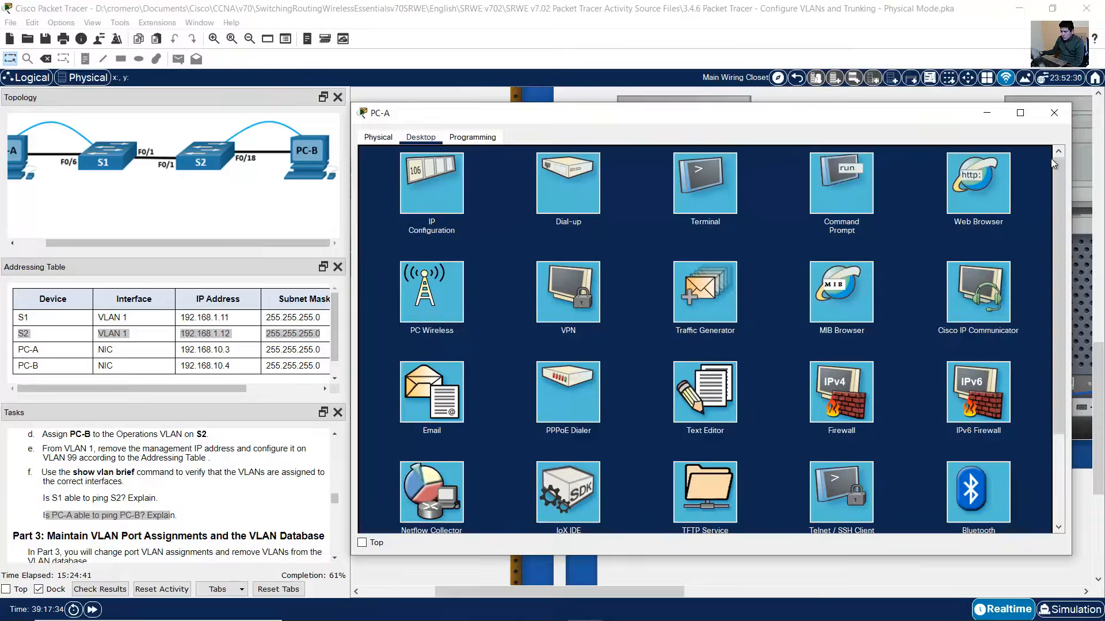
pyautogui.click(847, 195)
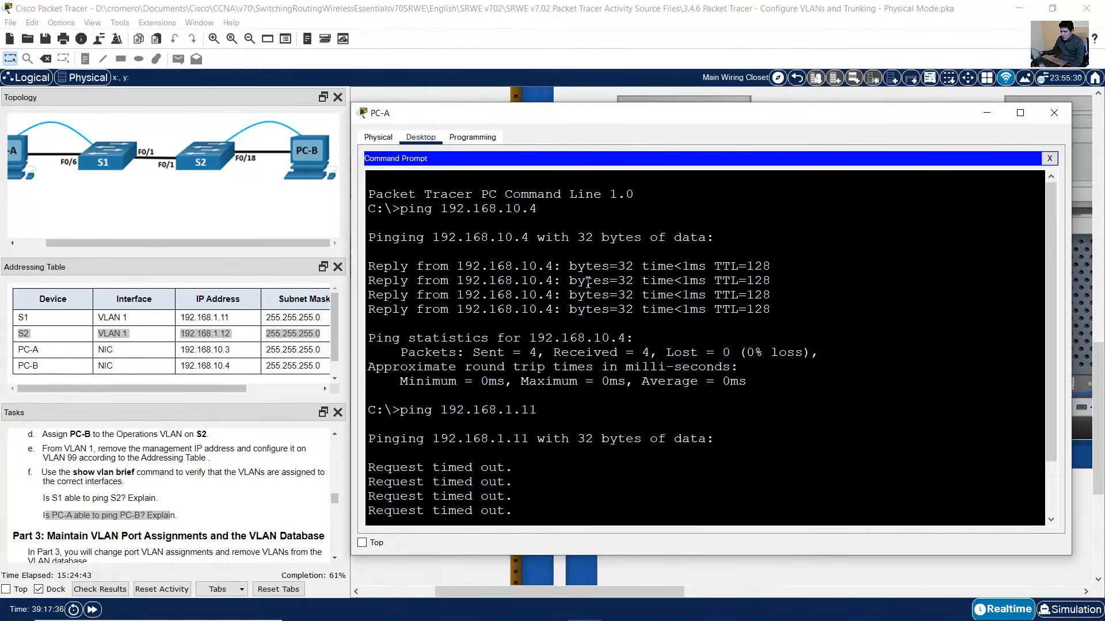
# - Edit the recalled ping to target PC-B at 192.168.10.4 and run it
pyautogui.press('Up')
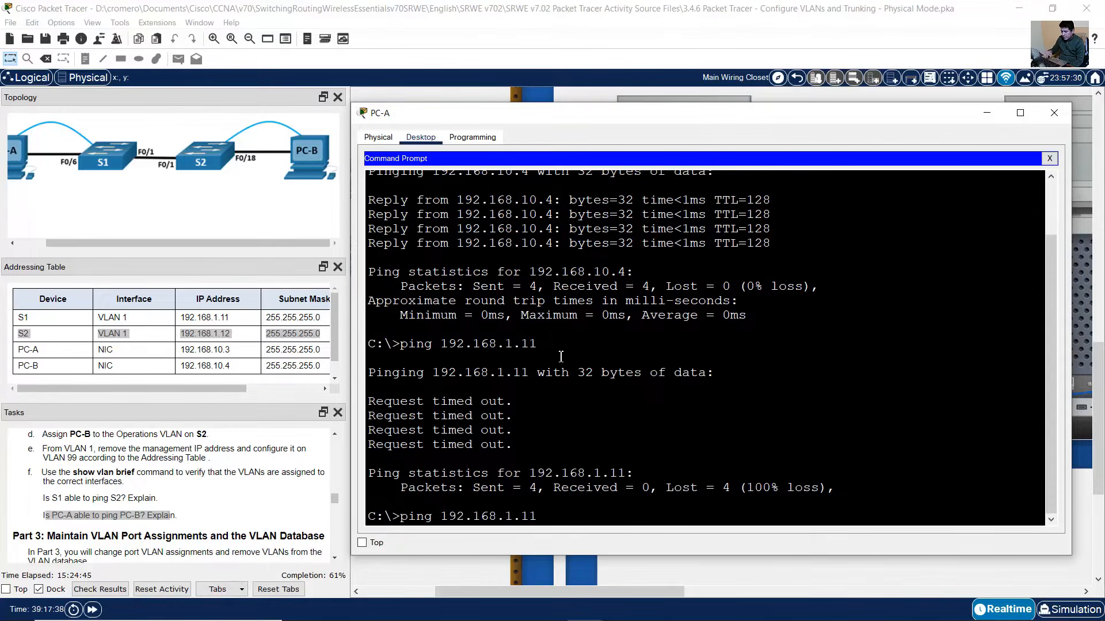
pyautogui.press('BackSpace')
pyautogui.press('BackSpace')
pyautogui.press('BackSpace')
pyautogui.click(185, 371)
pyautogui.doubleClick(186, 371)
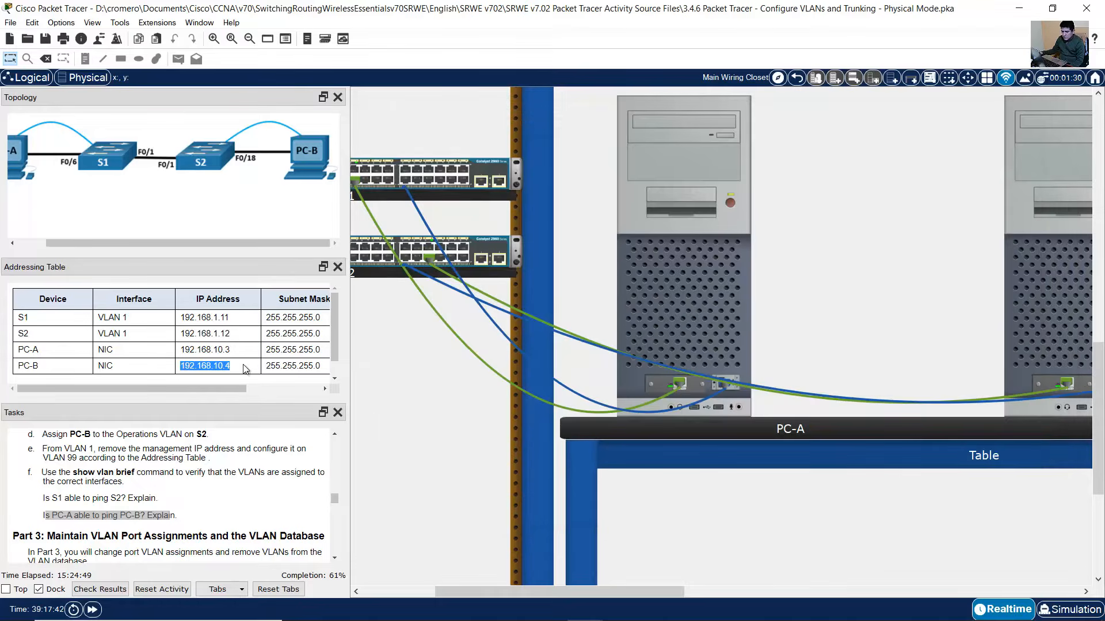
pyautogui.click(689, 291)
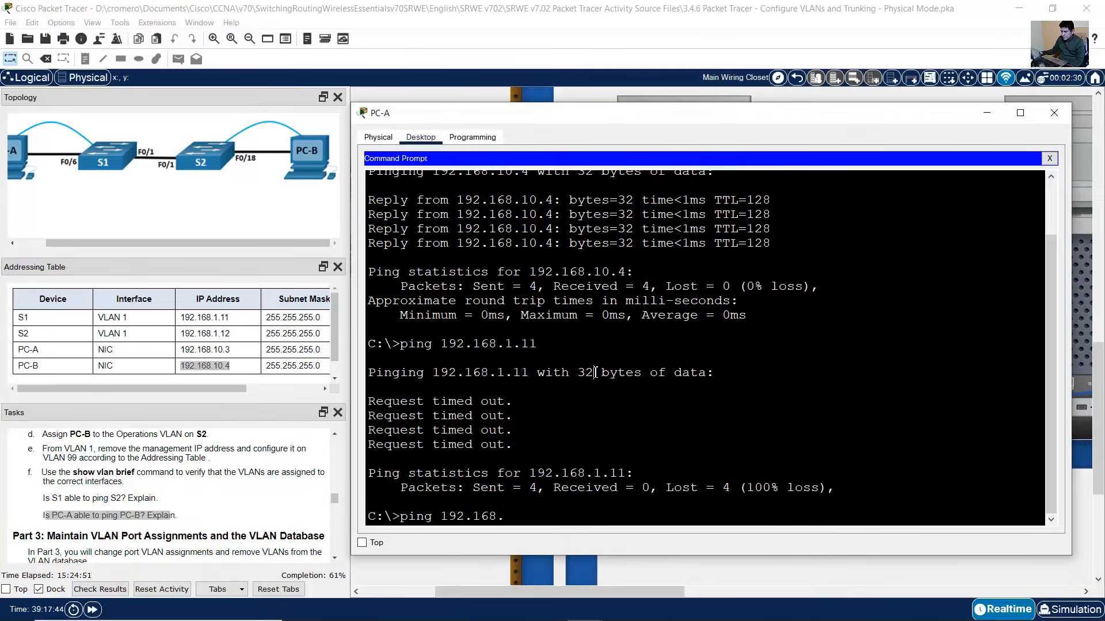
pyautogui.write('10.4')
pyautogui.press('Return')
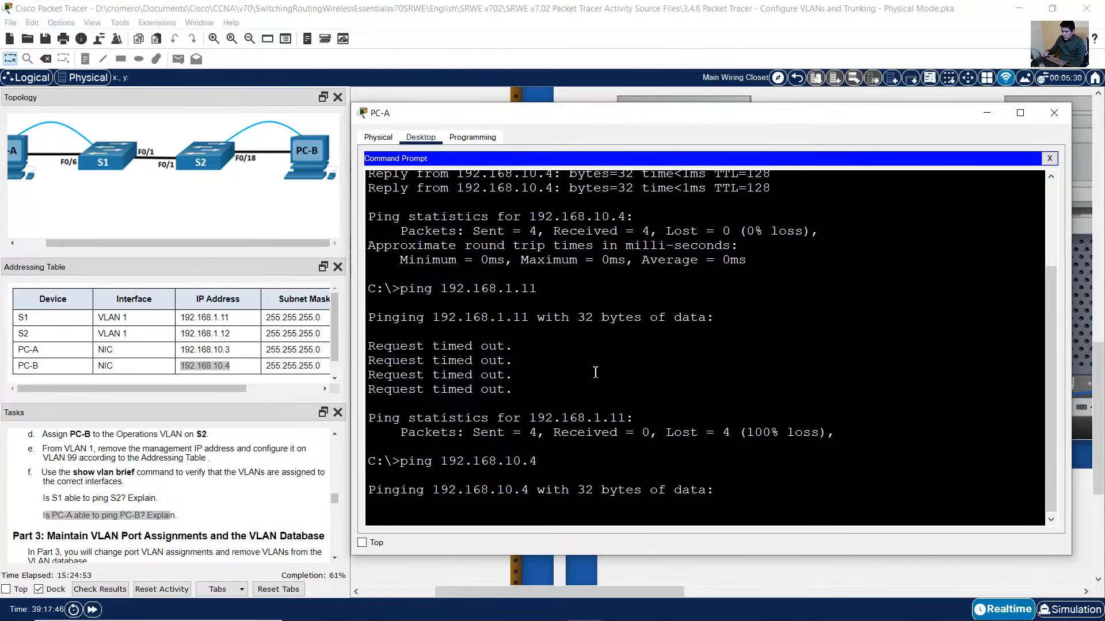
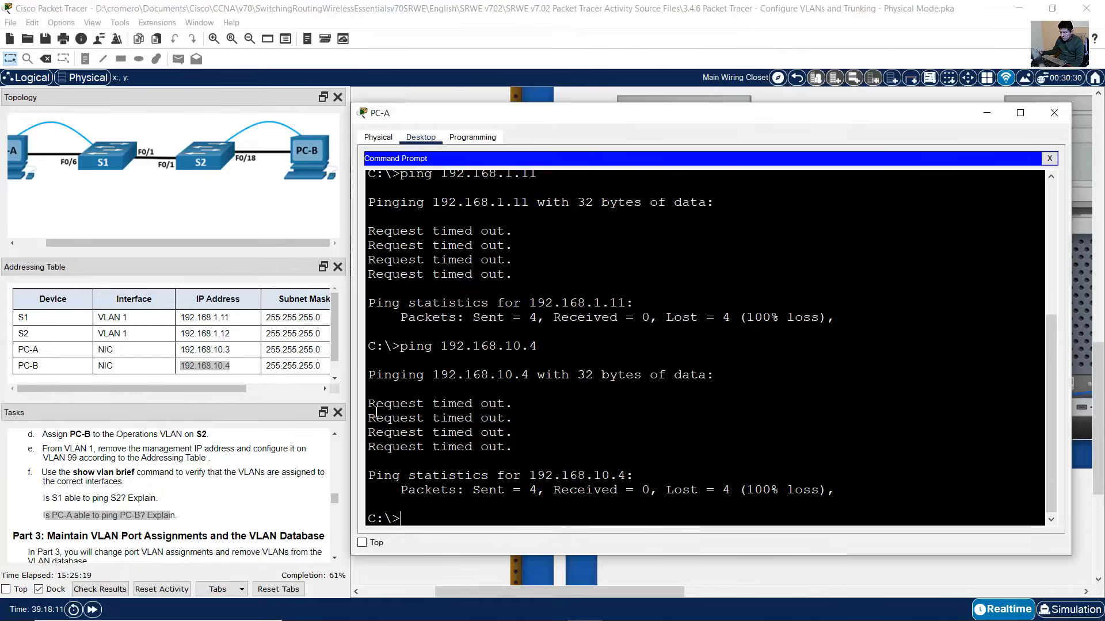
# - Highlight PC-A's timed-out ping replies from PC-B, then the matching PC-B question in the Tasks pane
pyautogui.moveTo(375, 408); pyautogui.dragTo(521, 457)
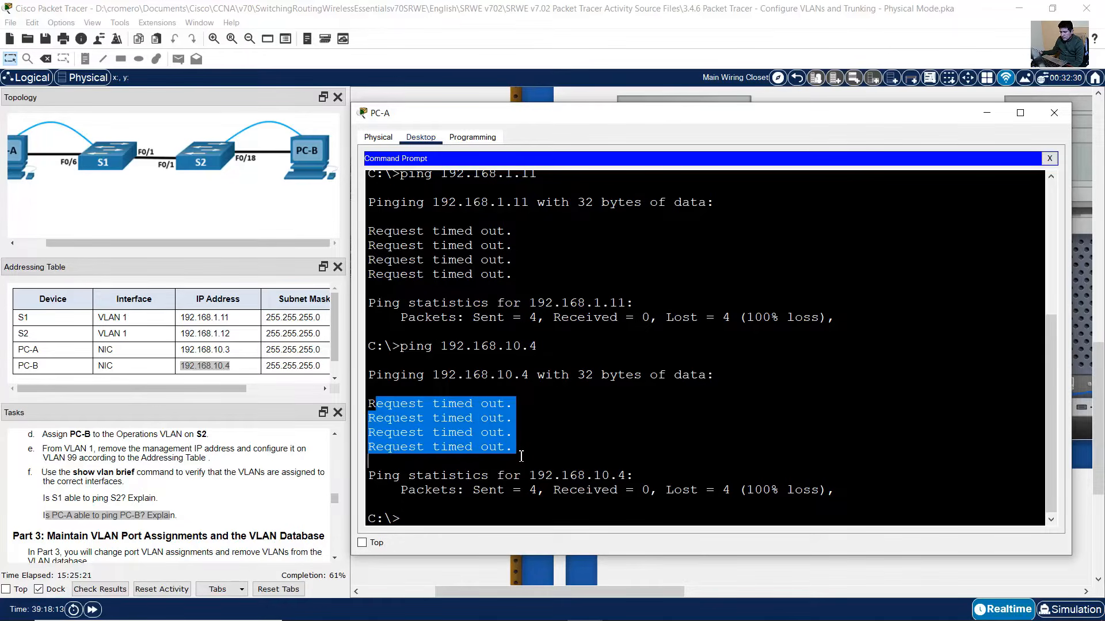
pyautogui.click(522, 453)
pyautogui.moveTo(376, 404); pyautogui.dragTo(531, 443)
pyautogui.click(54, 515)
pyautogui.moveTo(43, 515); pyautogui.dragTo(180, 517)
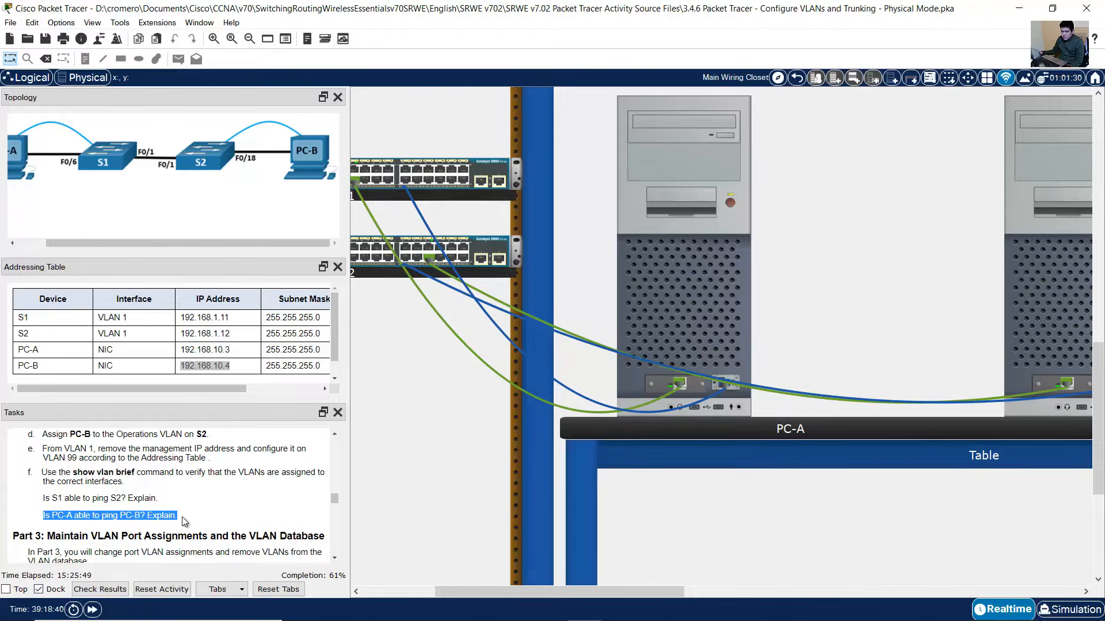
pyautogui.click(182, 517)
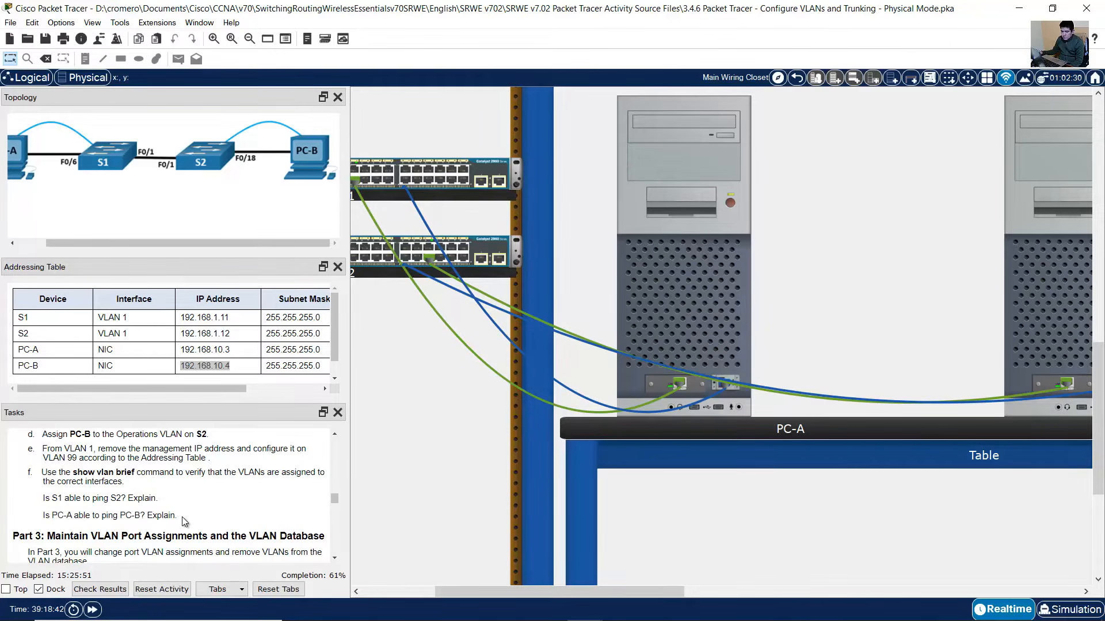
pyautogui.scroll(-2, 182, 517)
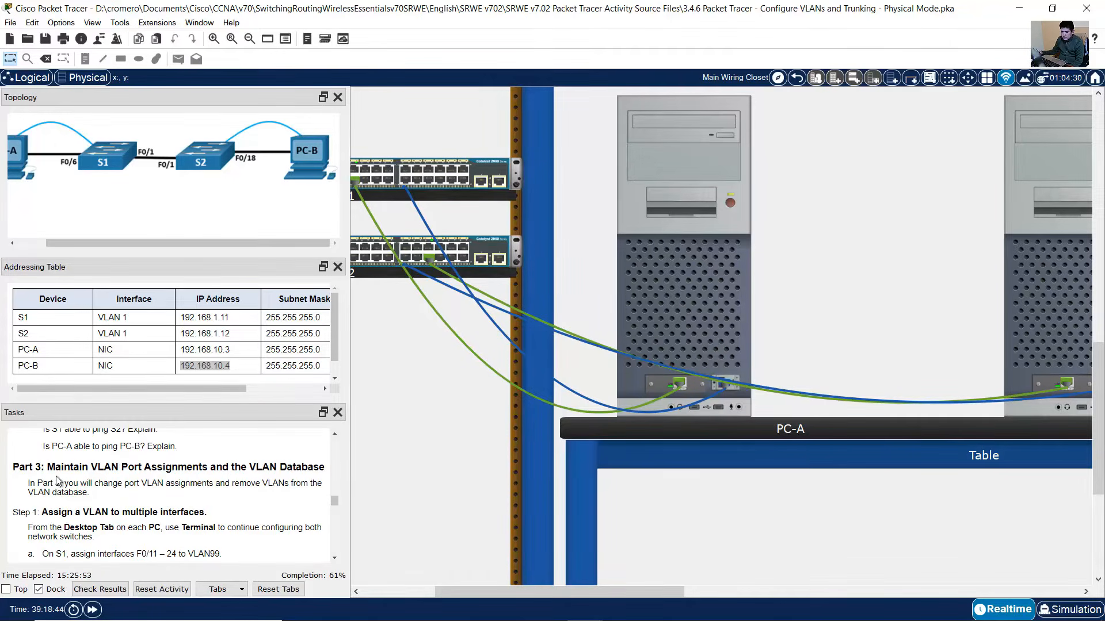
pyautogui.moveTo(55, 467); pyautogui.dragTo(325, 465)
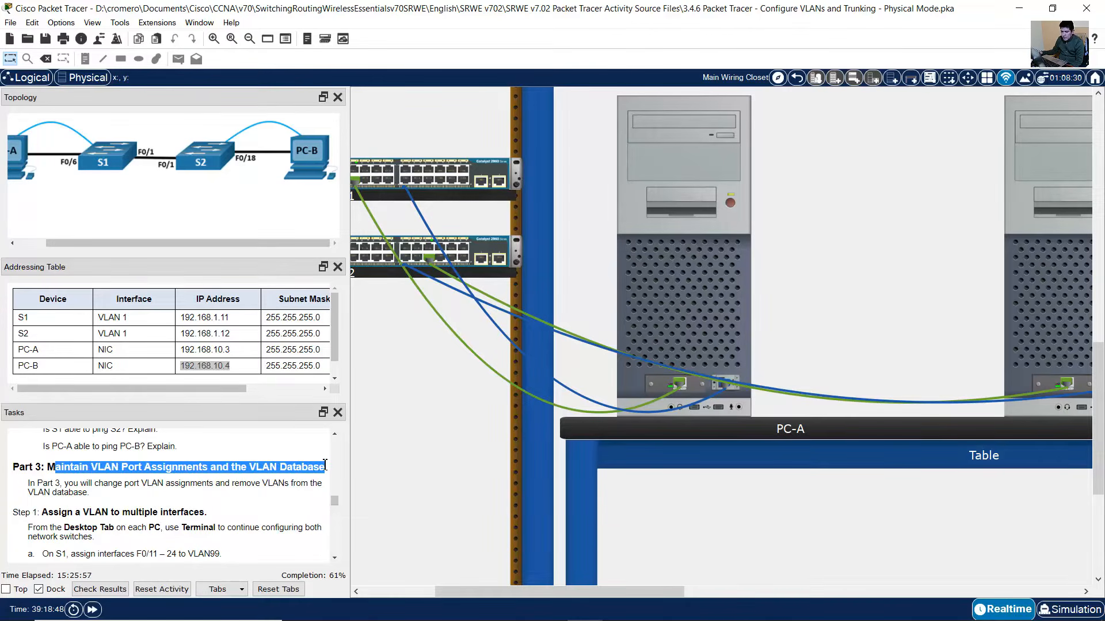
pyautogui.scroll(-1, 130, 492)
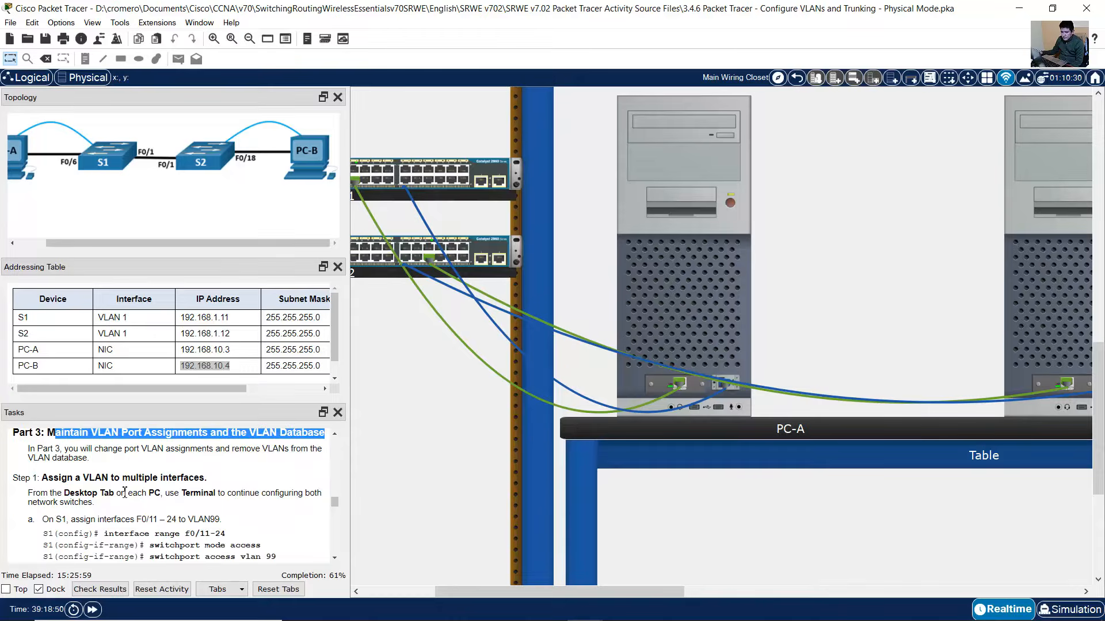
pyautogui.moveTo(74, 450); pyautogui.dragTo(114, 459)
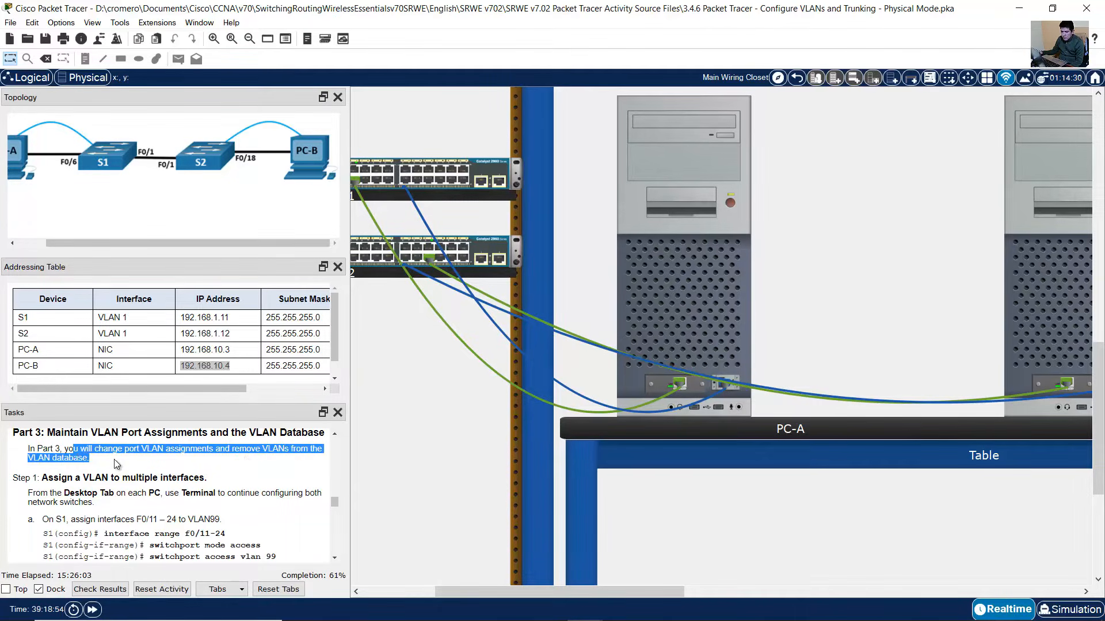
pyautogui.scroll(-1, 99, 466)
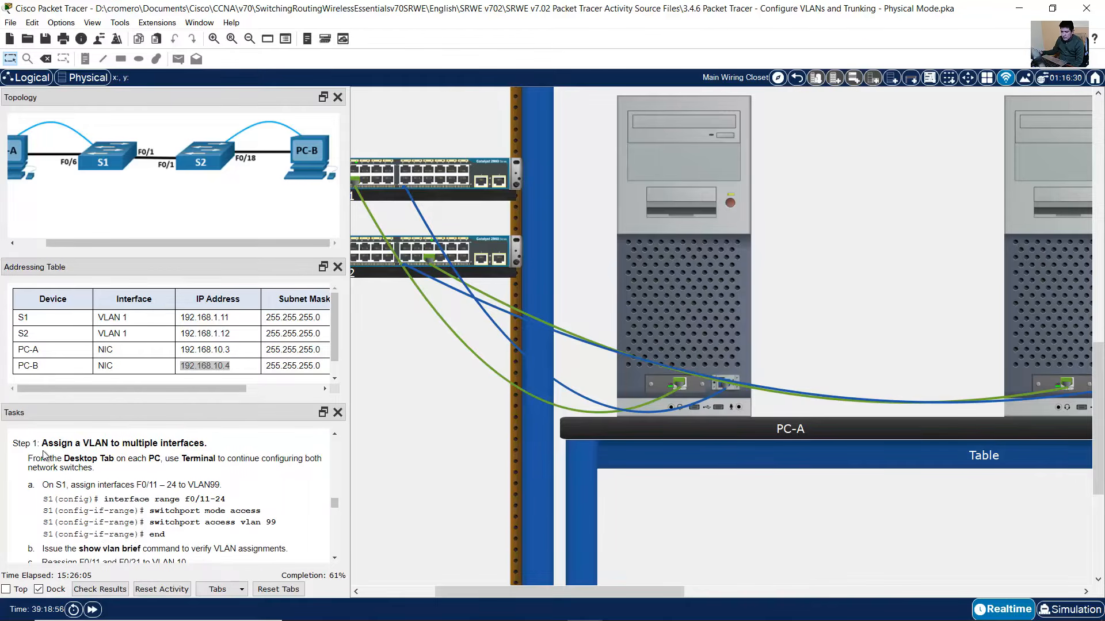
pyautogui.moveTo(48, 447); pyautogui.dragTo(205, 448)
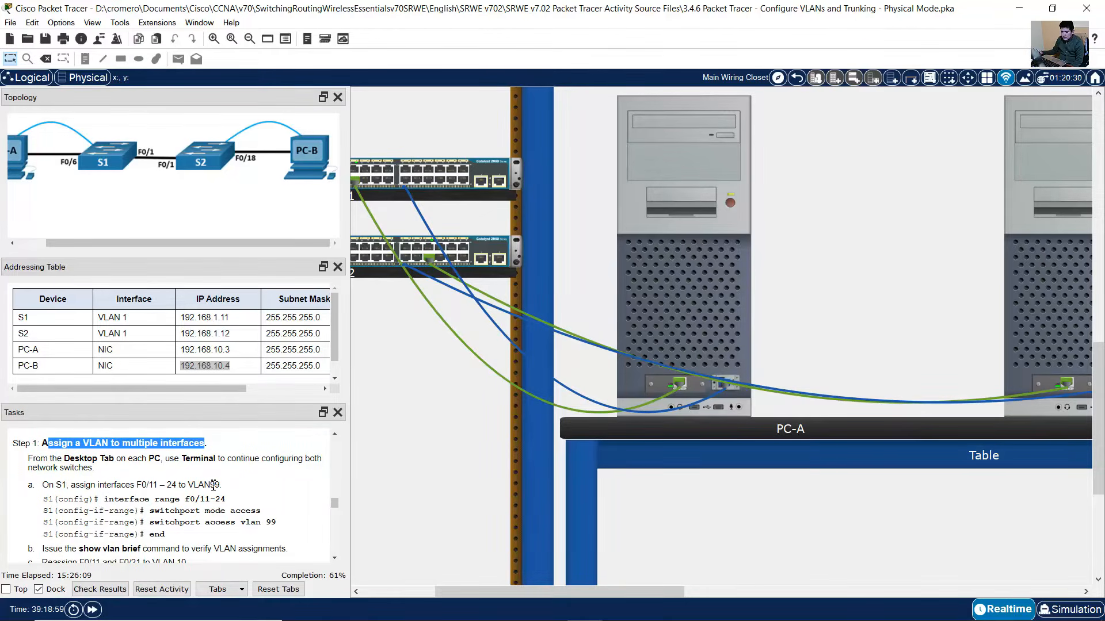
pyautogui.scroll(-1, 206, 490)
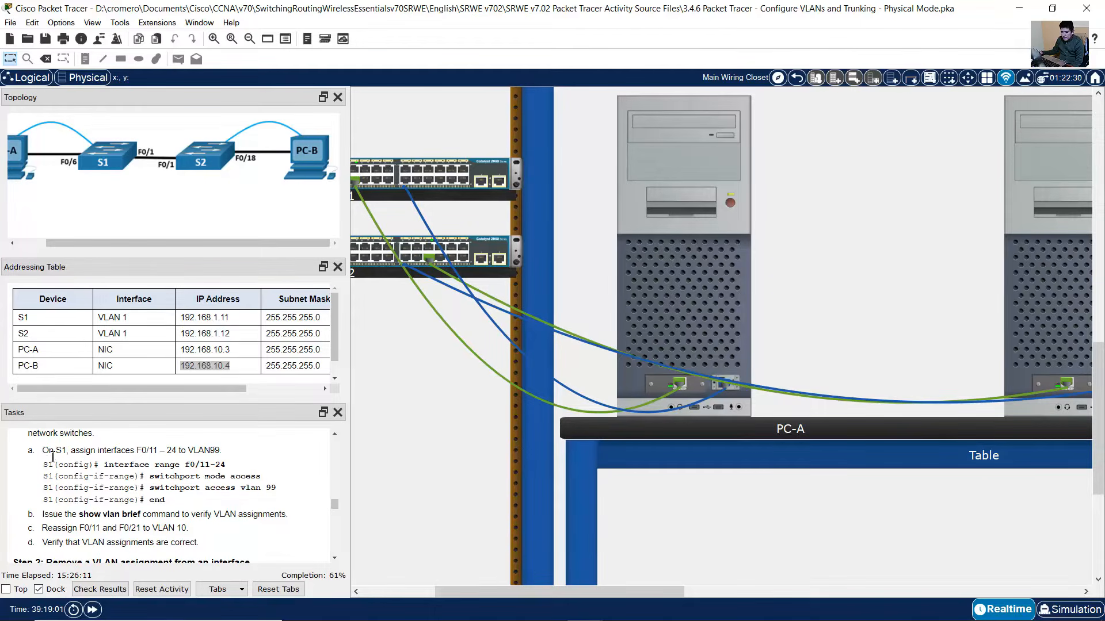
pyautogui.moveTo(49, 452); pyautogui.dragTo(217, 504)
# - Connect PC-A's Terminal to S1's console with the default settings
pyautogui.click(218, 505)
pyautogui.click(713, 305)
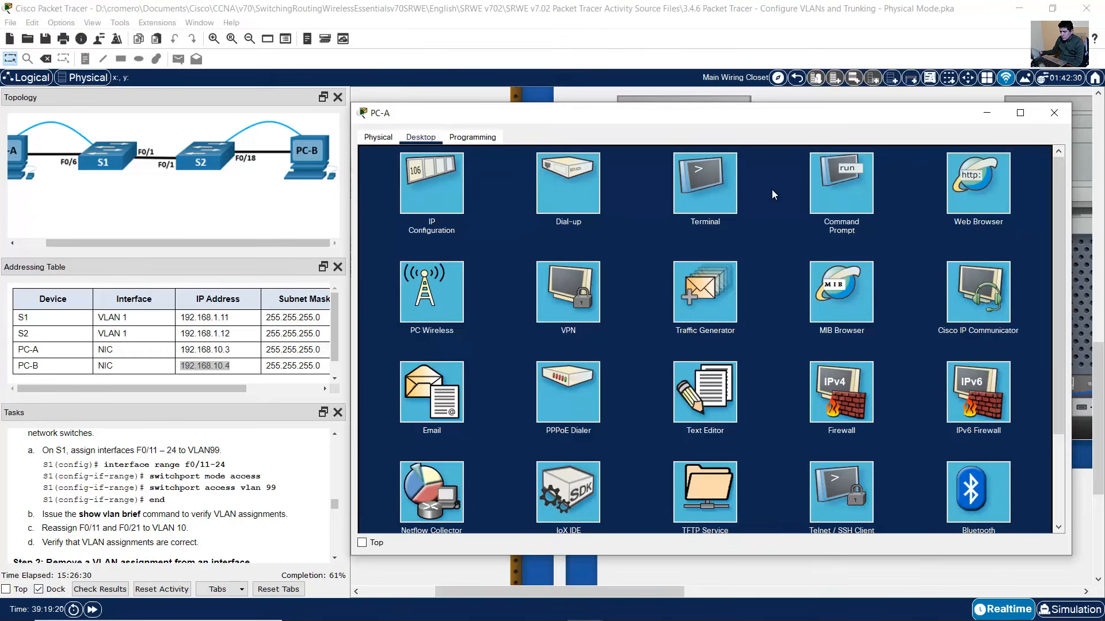
pyautogui.click(713, 195)
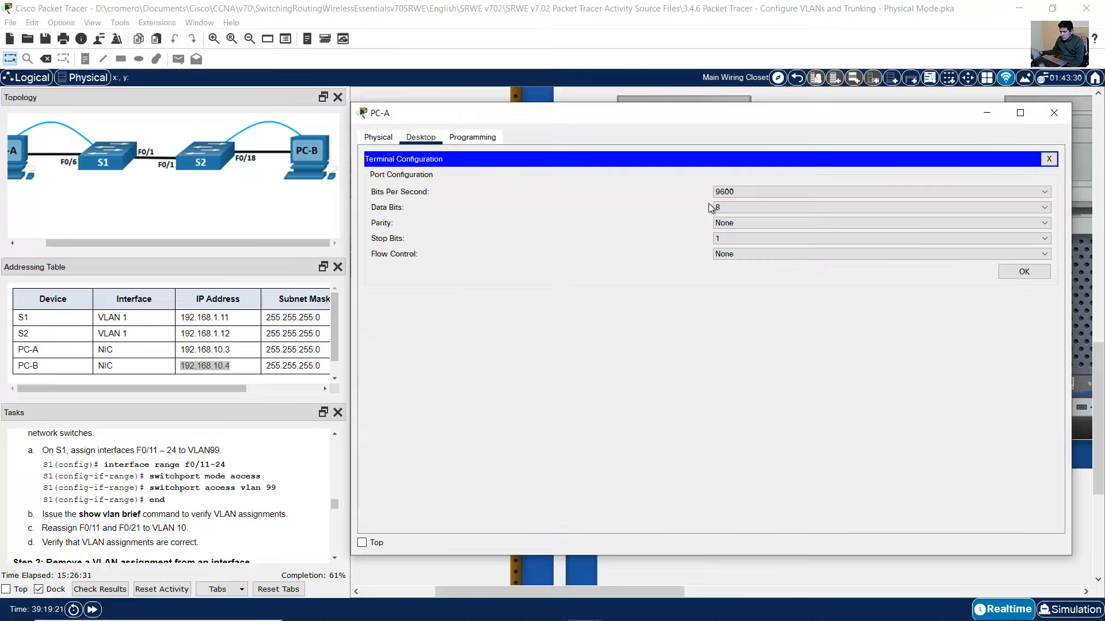
pyautogui.click(1030, 272)
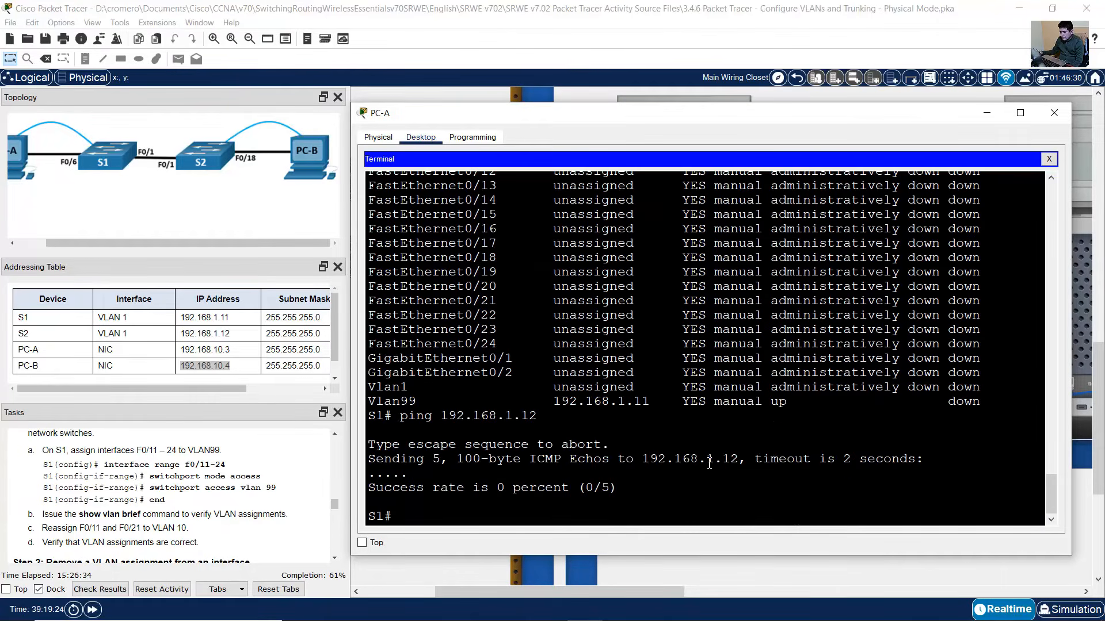
# - Set S1 ports F0/11–F0/24 to access mode on VLAN 99 and exit configuration mode
pyautogui.write('conf')
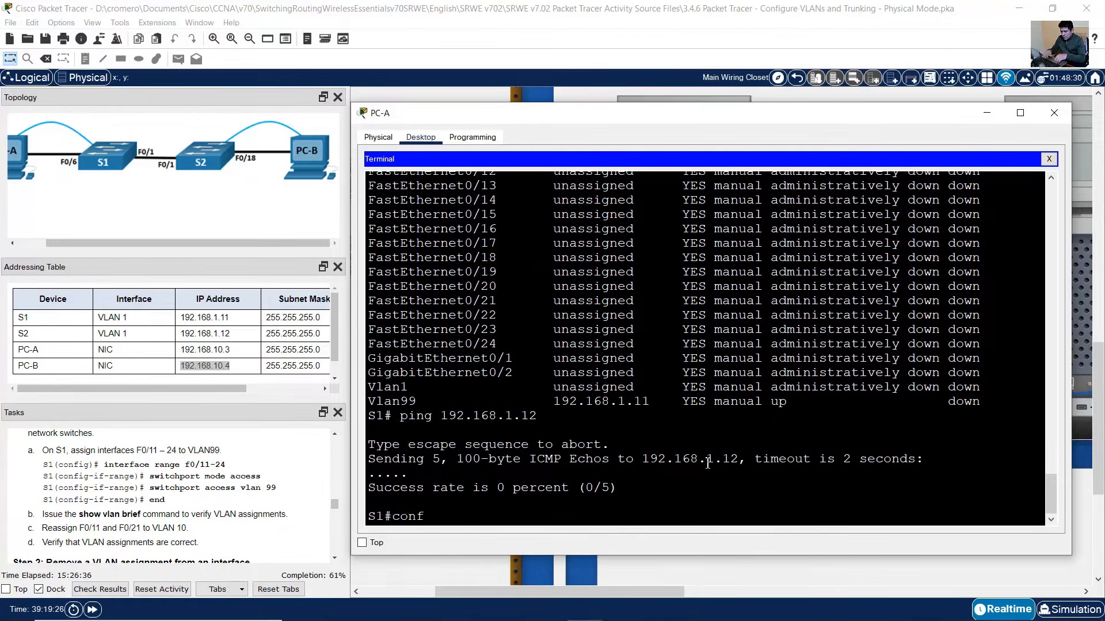
pyautogui.write(' term')
pyautogui.press('Return')
pyautogui.write('int range')
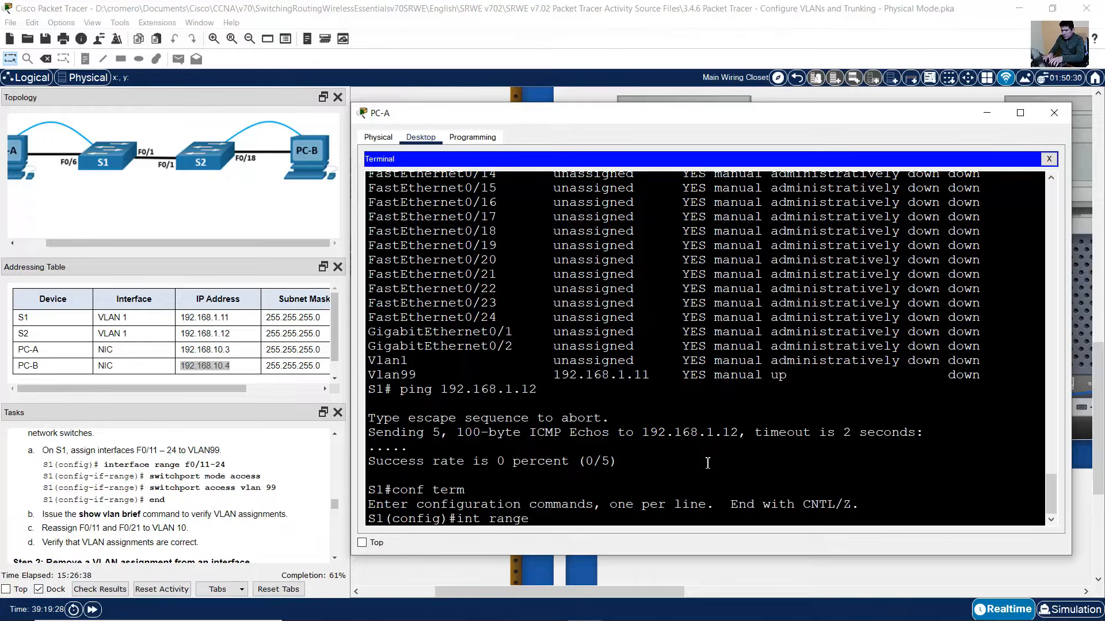
pyautogui.write(' f0/11-24')
pyautogui.press('Return')
pyautogui.write('switch')
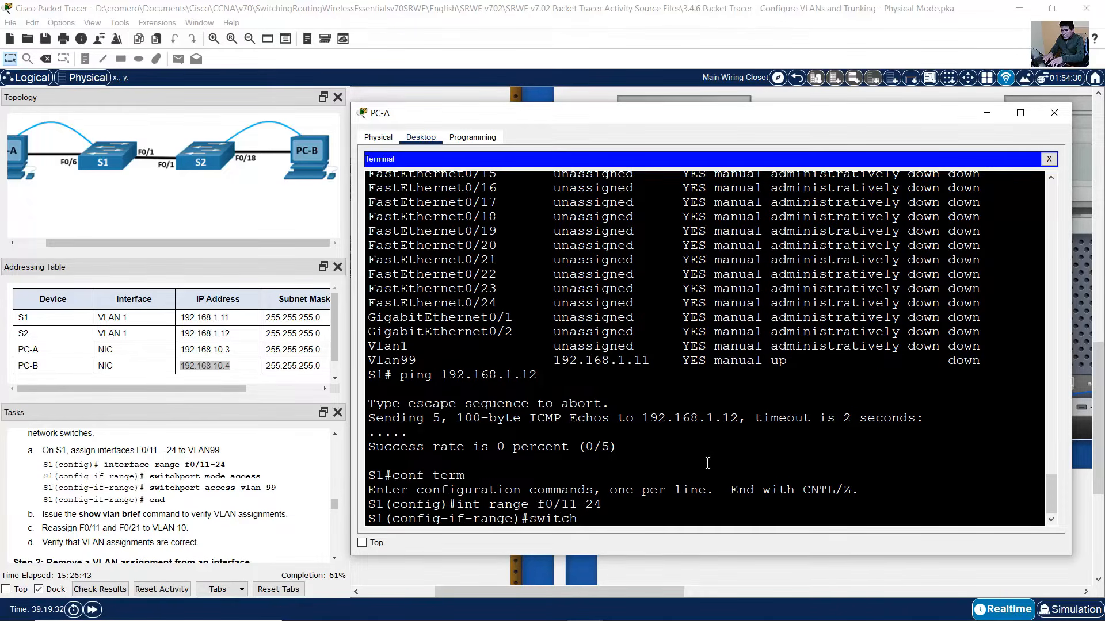
pyautogui.write('port mode access')
pyautogui.press('Return')
pyautogui.press('Up')
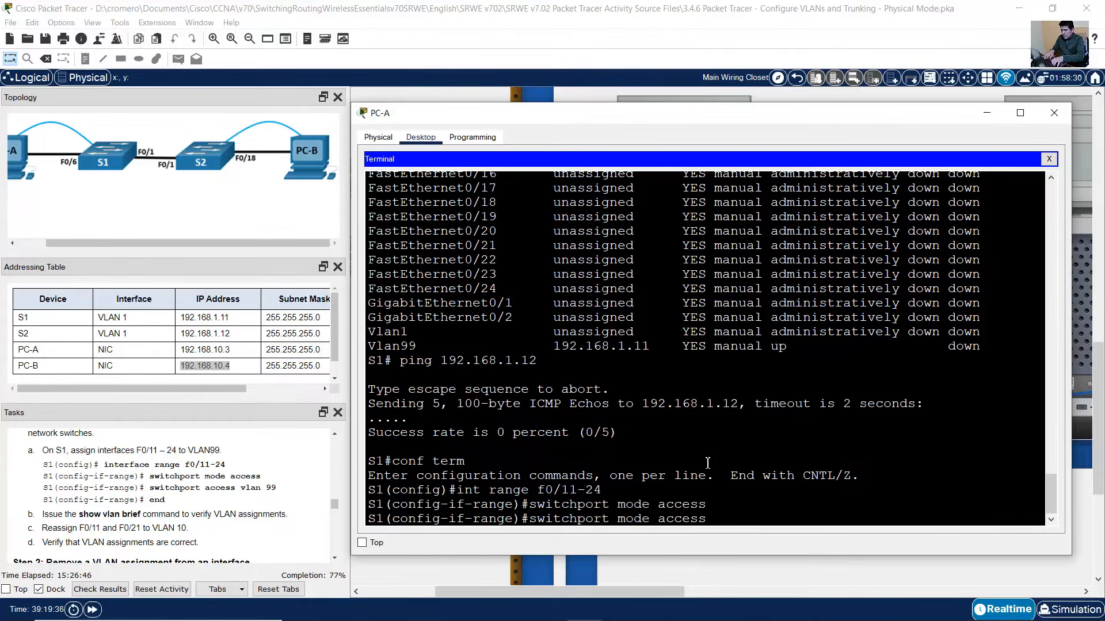
pyautogui.press('BackSpace')
pyautogui.press('BackSpace')
pyautogui.press('BackSpace')
pyautogui.press('BackSpace')
pyautogui.press('BackSpace')
pyautogui.write('vlan 99')
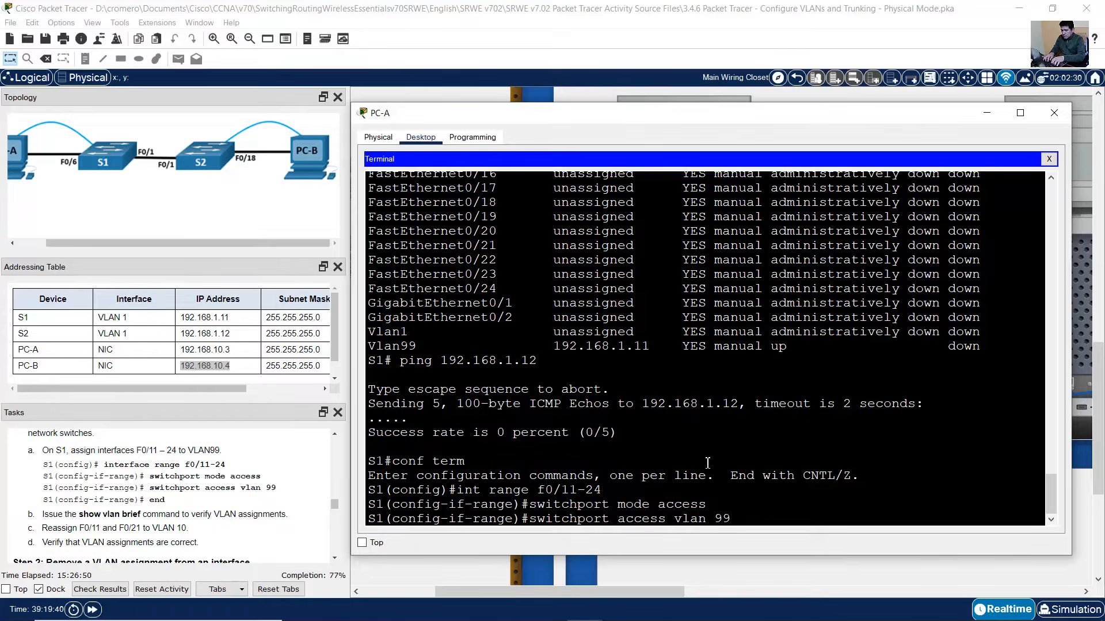
pyautogui.press('Return')
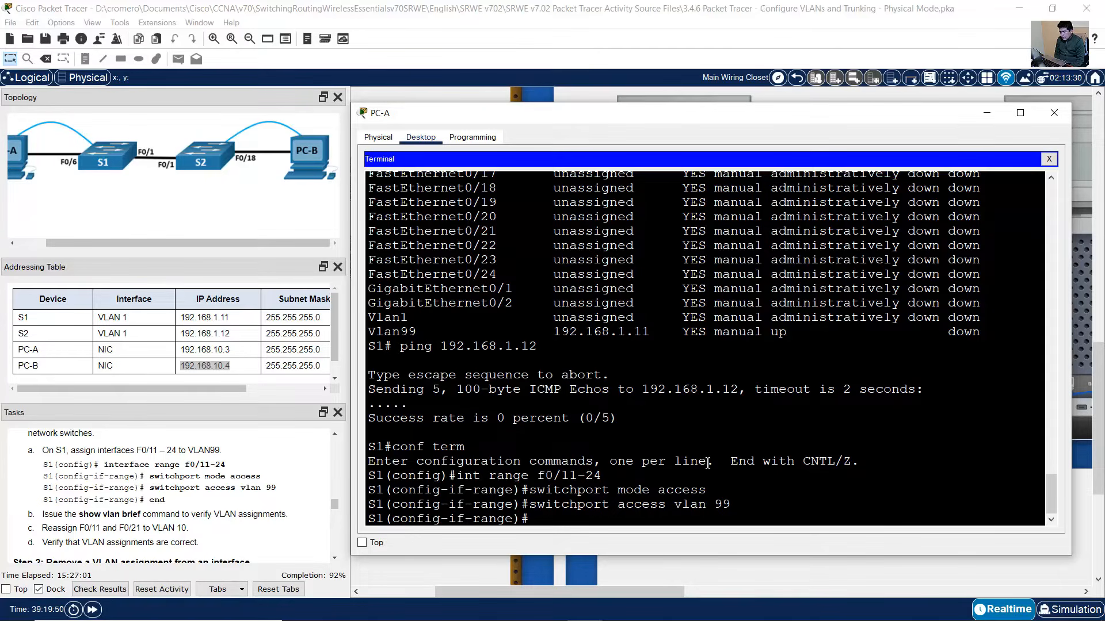
pyautogui.write('e')
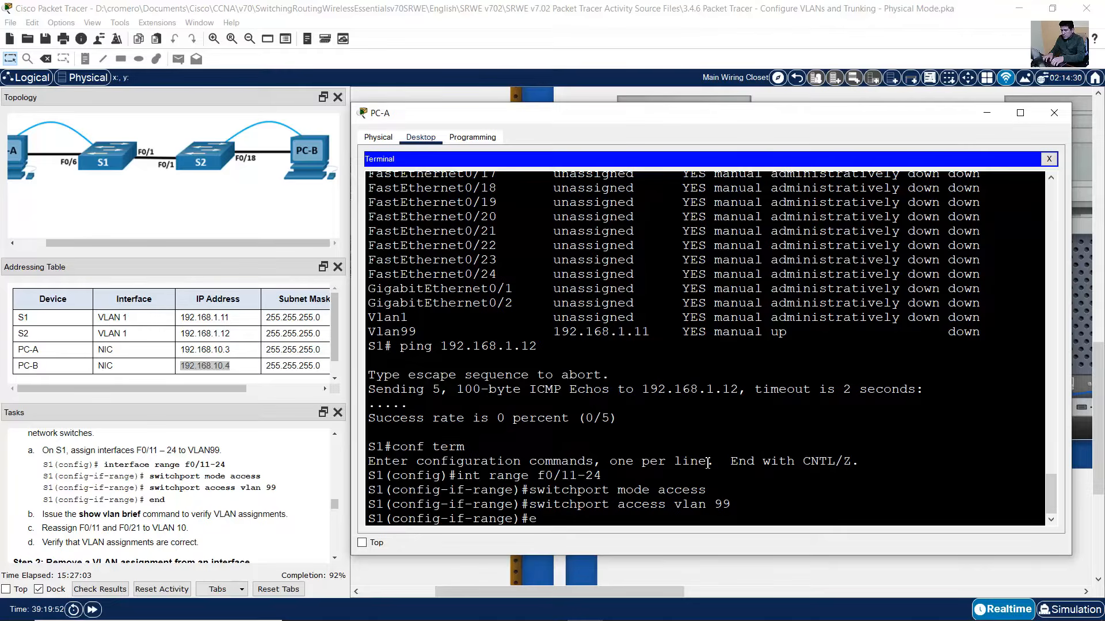
pyautogui.write('nd')
pyautogui.press('Return')
# - Run show vlan brief and confirm F0/11–F0/24 appear under VLAN 99 Management
pyautogui.scroll(-1, 75, 511)
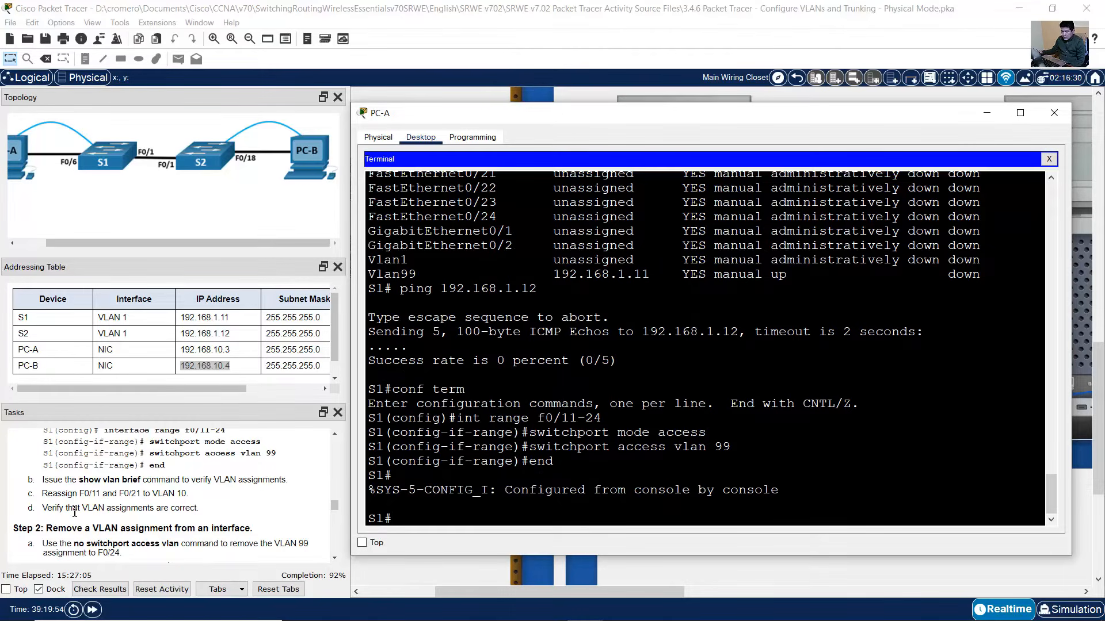
pyautogui.moveTo(84, 481); pyautogui.dragTo(208, 473)
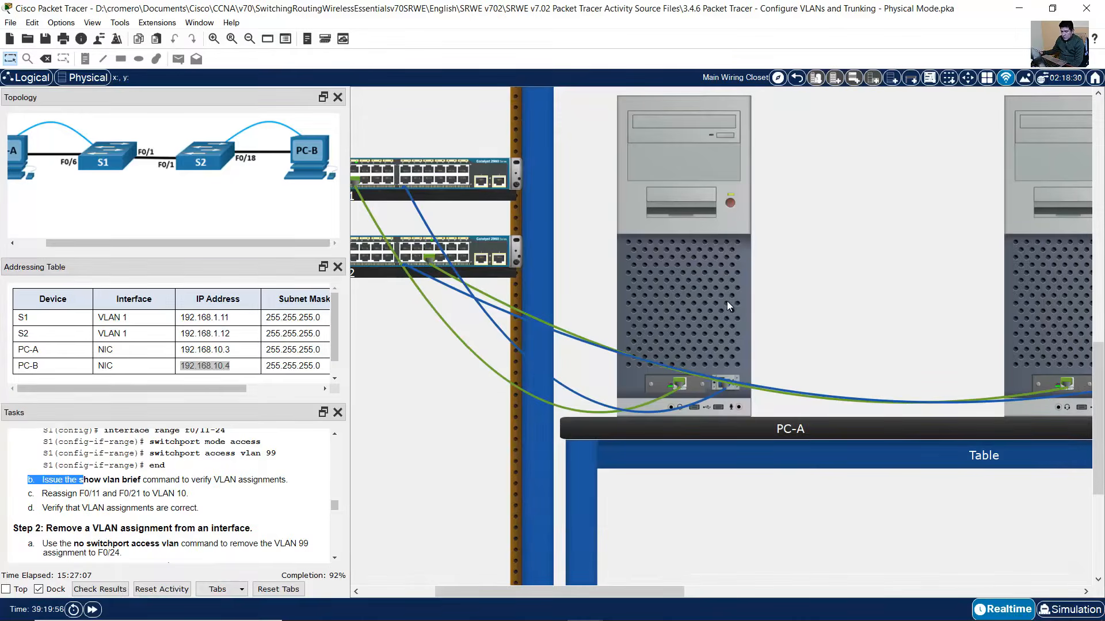
pyautogui.click(726, 298)
pyautogui.click(723, 292)
pyautogui.write('show vlan ')
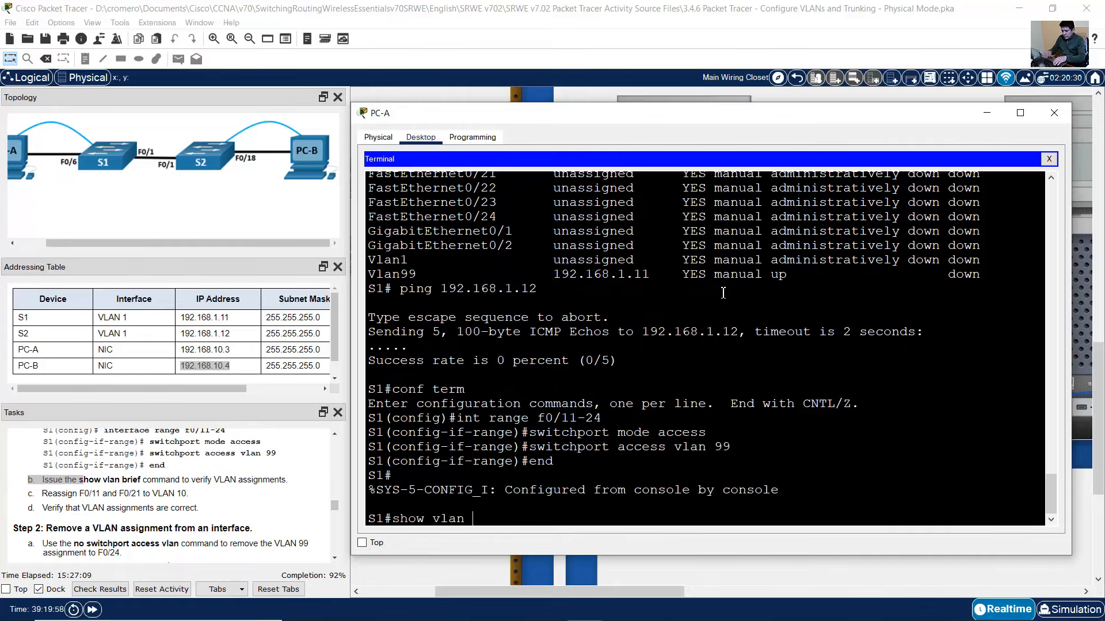
pyautogui.write('brief')
pyautogui.press('Return')
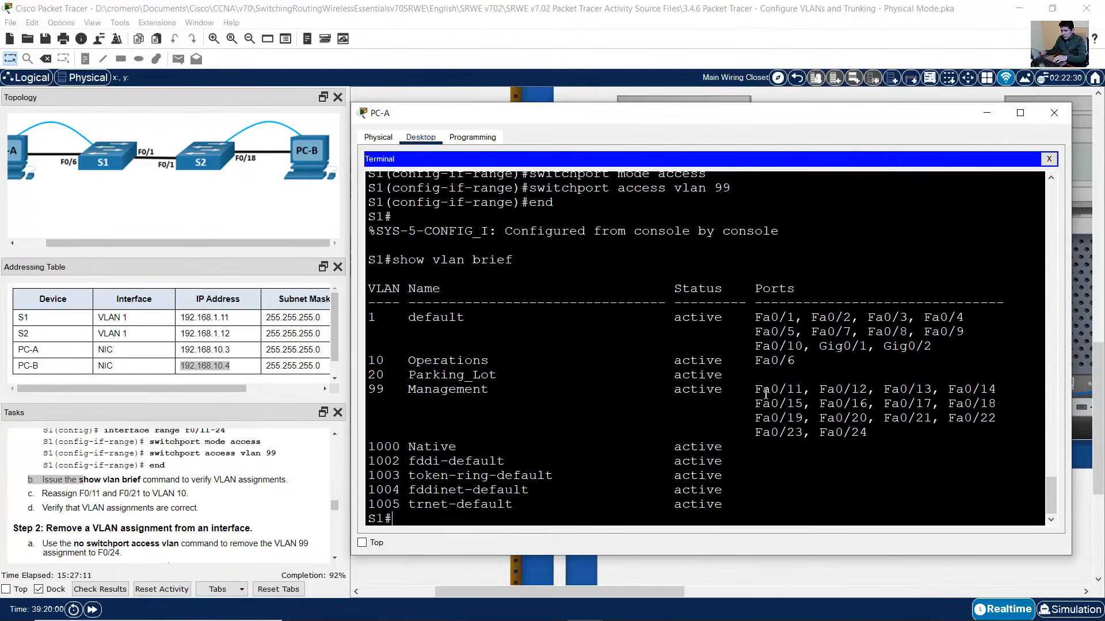
pyautogui.moveTo(374, 397)
pyautogui.moveTo(369, 391); pyautogui.dragTo(868, 432)
pyautogui.click(880, 433)
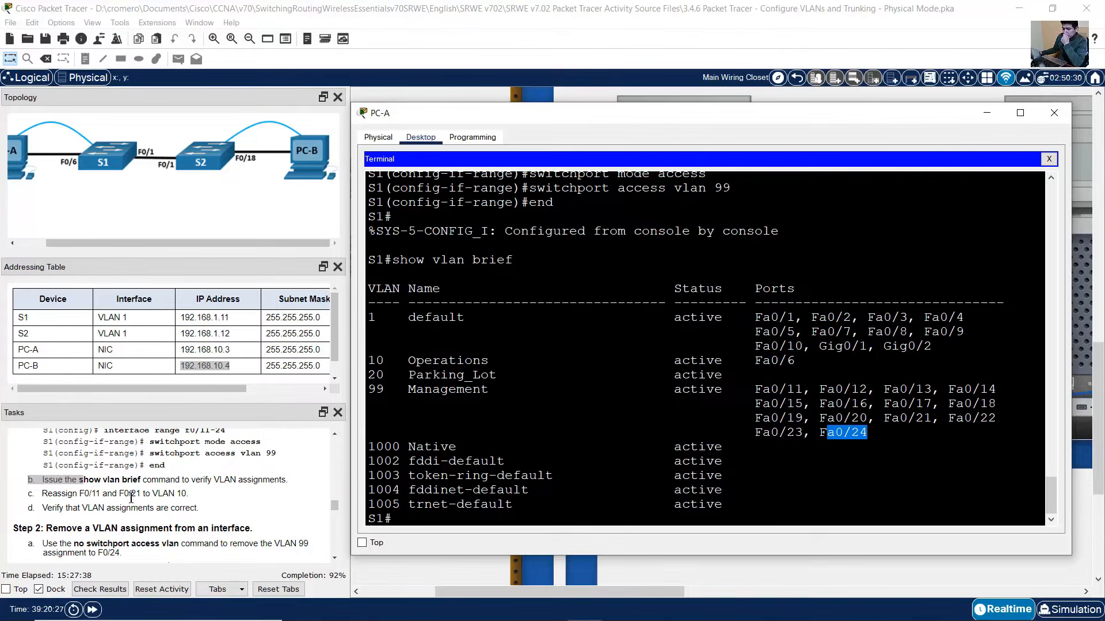
pyautogui.moveTo(47, 494); pyautogui.dragTo(187, 495)
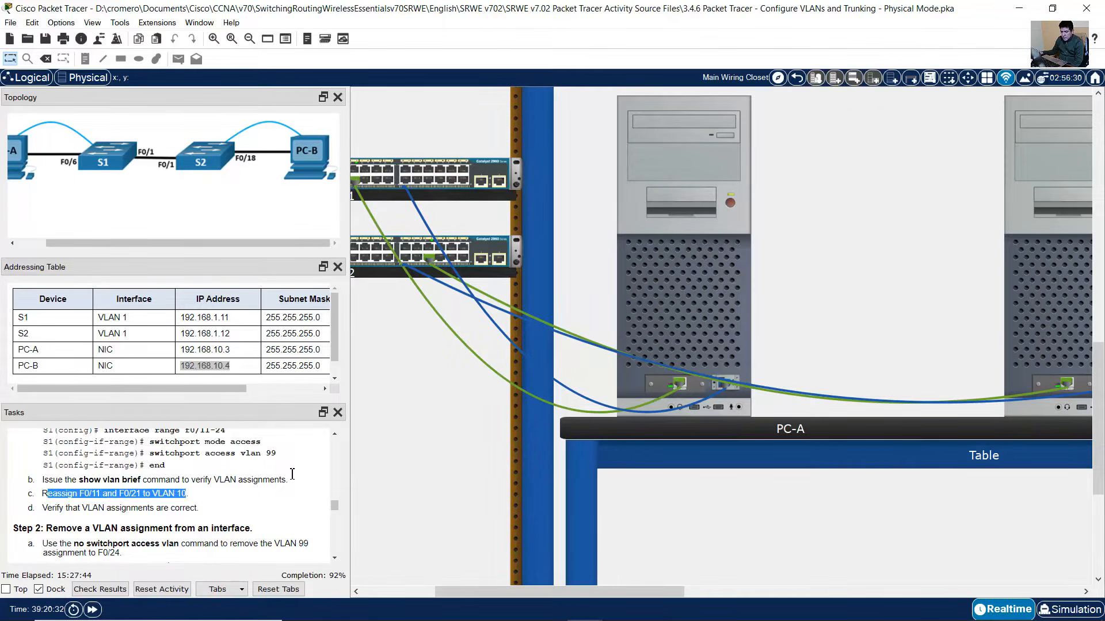
# - Enter configuration mode on S1 and select the interface range F0/11,F0/21
pyautogui.click(663, 267)
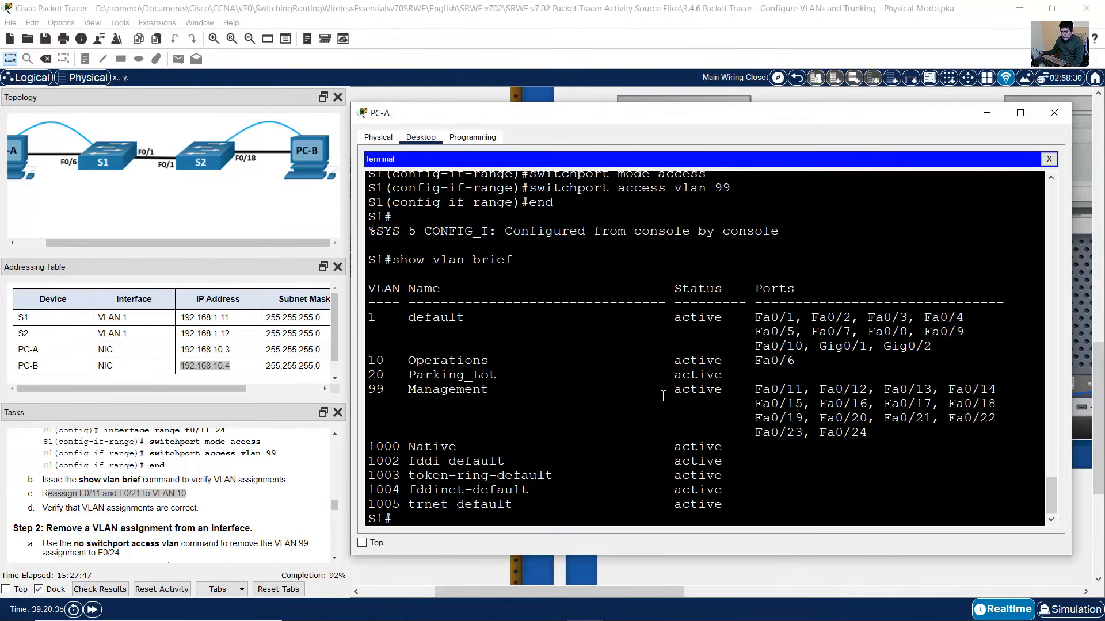
pyautogui.write('conf term')
pyautogui.press('Return')
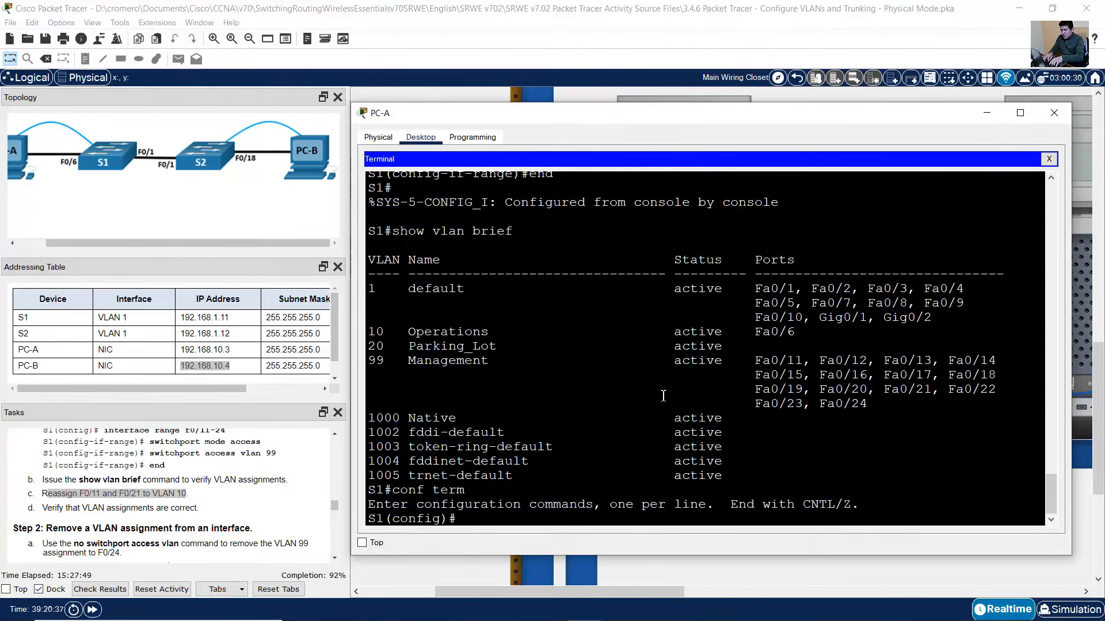
pyautogui.write('f0/11')
pyautogui.press('Left')
pyautogui.press('Left')
pyautogui.press('Left')
pyautogui.press('Left')
pyautogui.press('BackSpace')
pyautogui.press('BackSpace')
pyautogui.press('BackSpace')
pyautogui.write('int rna')
pyautogui.press('BackSpace')
pyautogui.press('BackSpace')
pyautogui.write('ange f0')
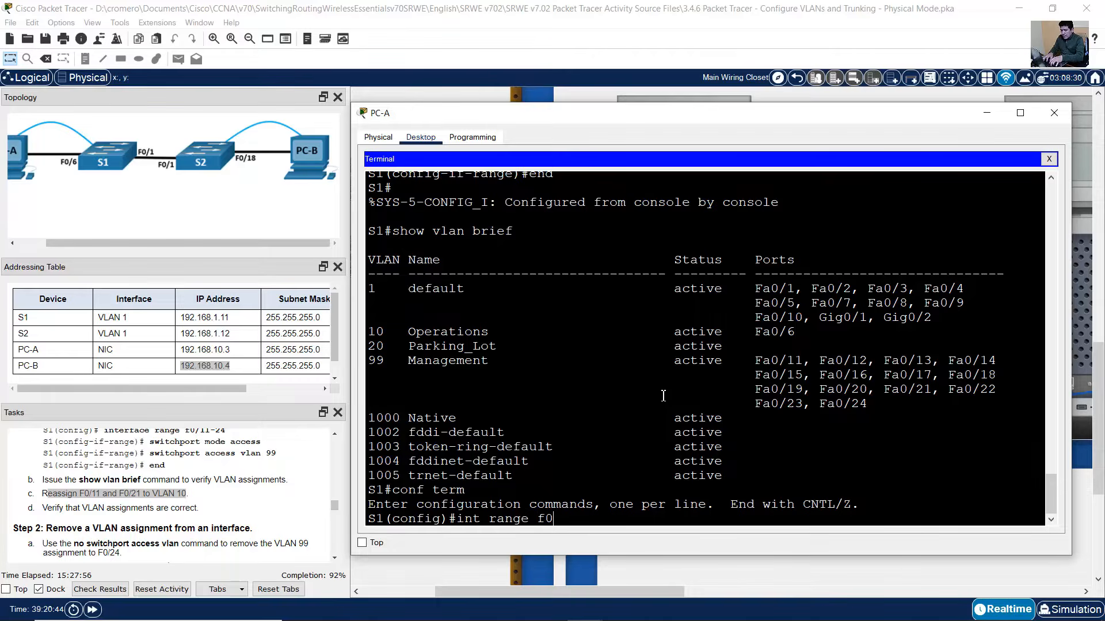
pyautogui.write('/11')
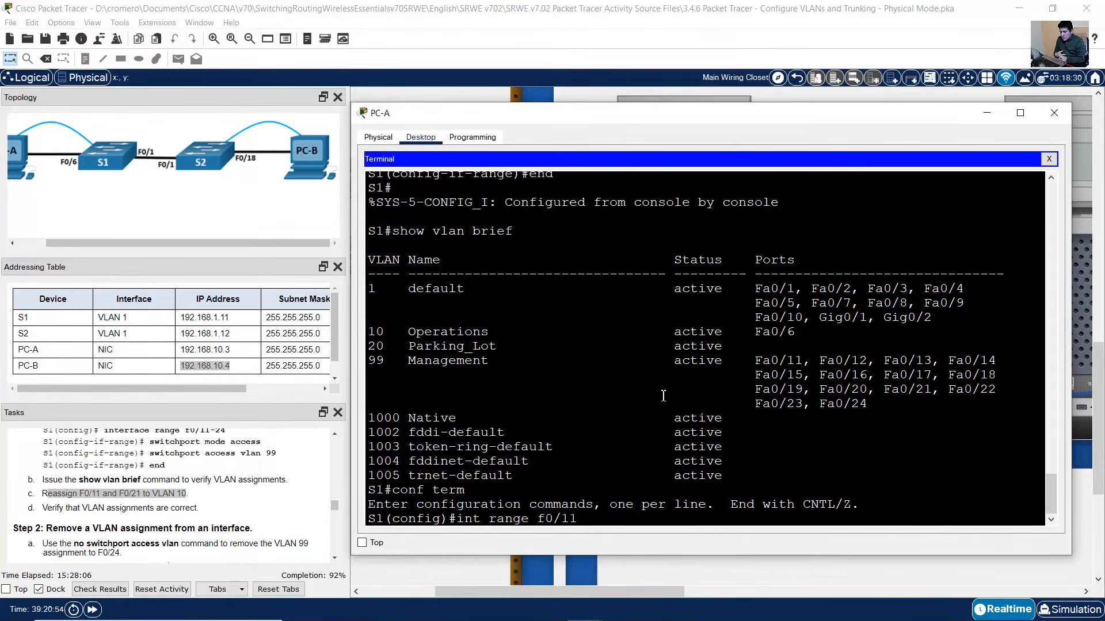
pyautogui.write(',f0/')
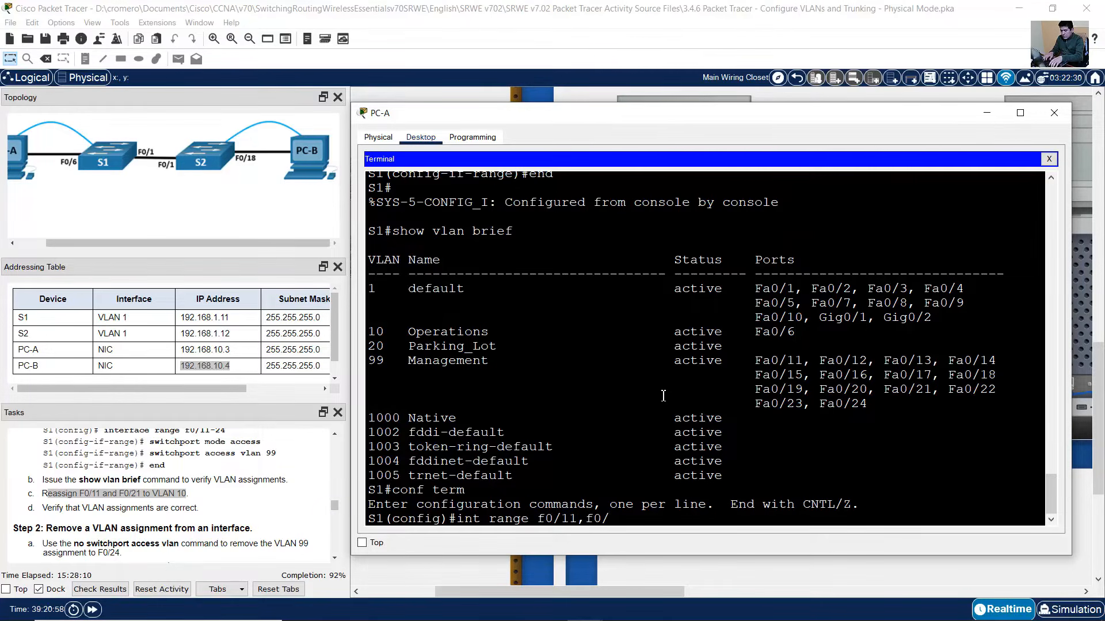
pyautogui.write('21')
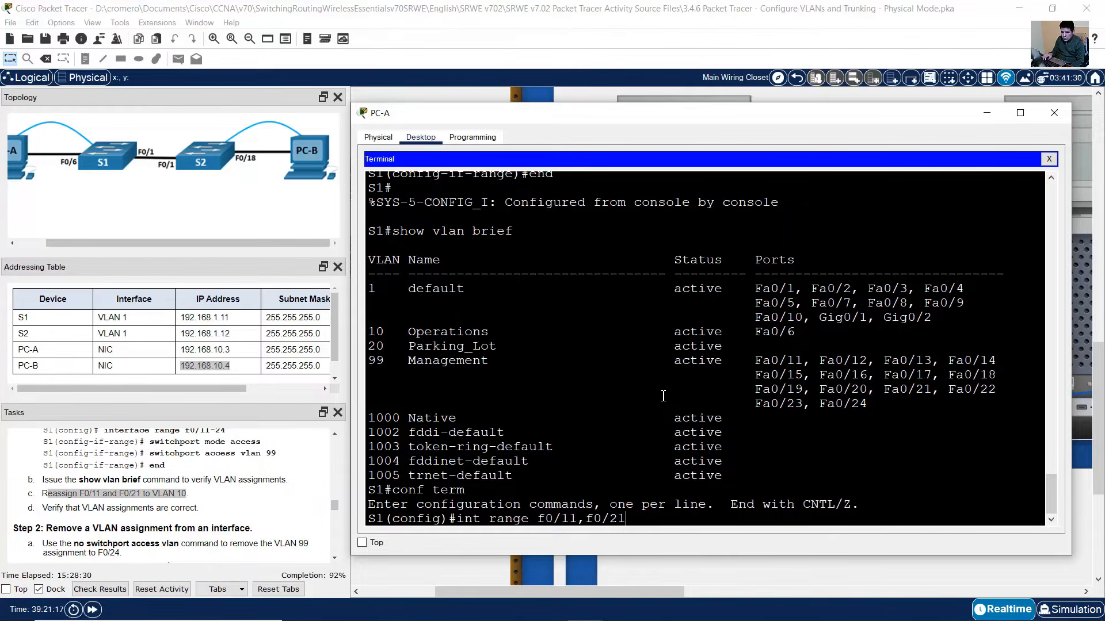
pyautogui.press('Return')
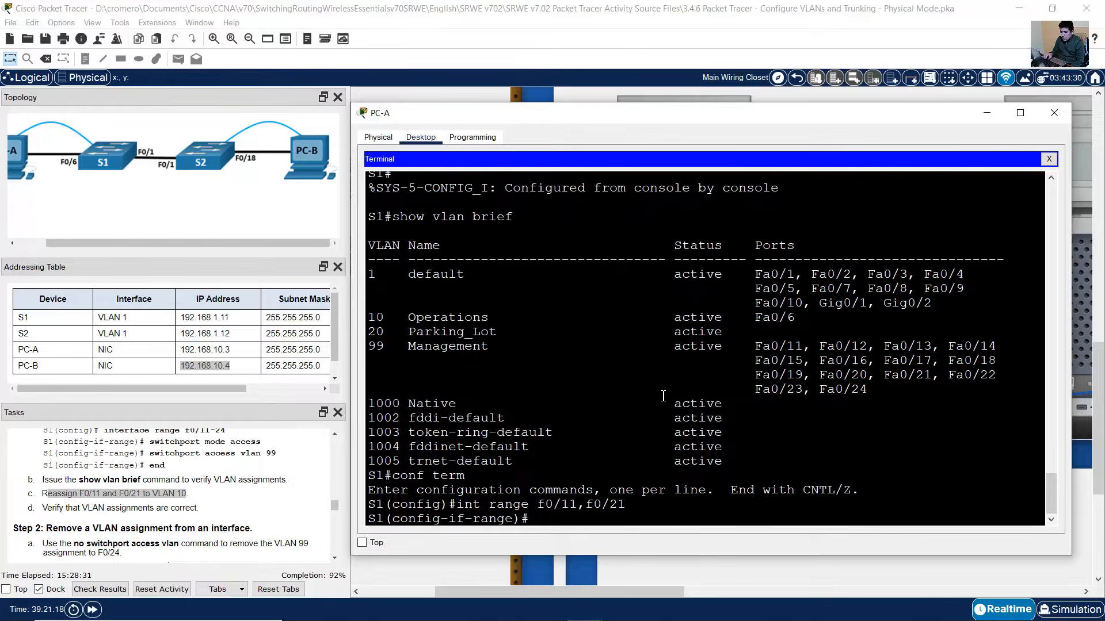
# - Assign F0/11 and F0/21 to access VLAN 10 and exit configuration mode
pyautogui.write('switchport mode access')
pyautogui.press('Up')
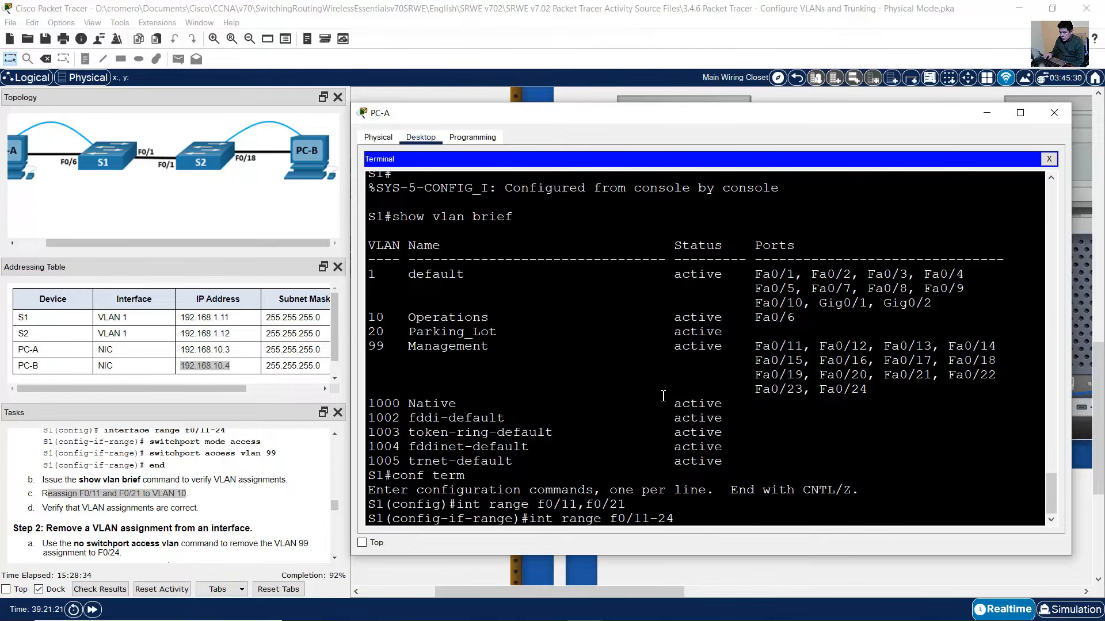
pyautogui.press('Down')
pyautogui.press('Down')
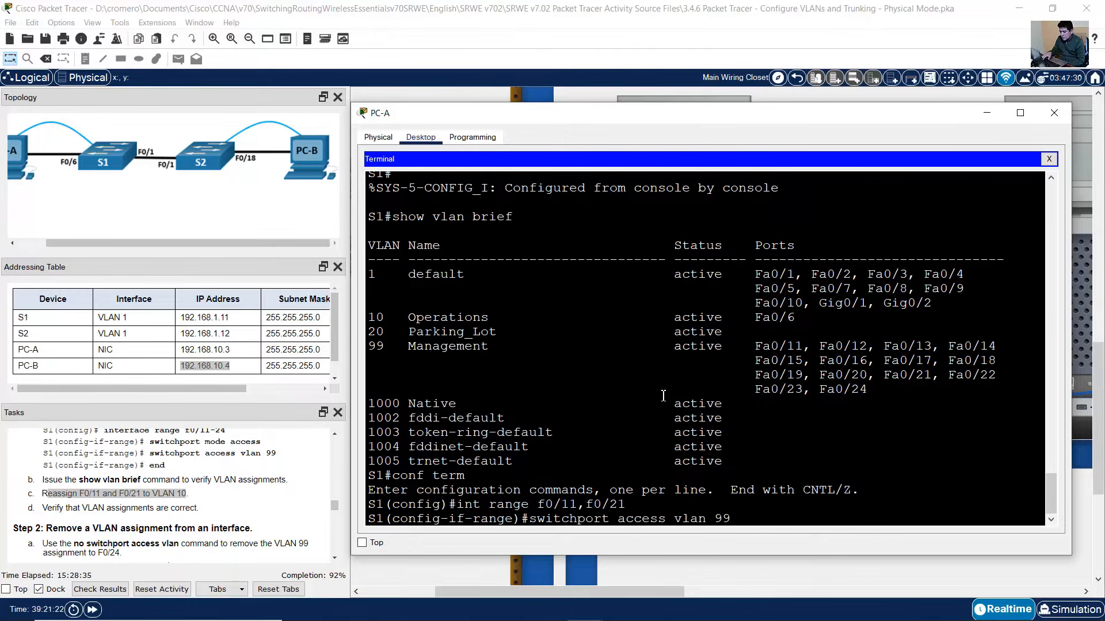
pyautogui.press('BackSpace')
pyautogui.press('BackSpace')
pyautogui.write('10')
pyautogui.press('Return')
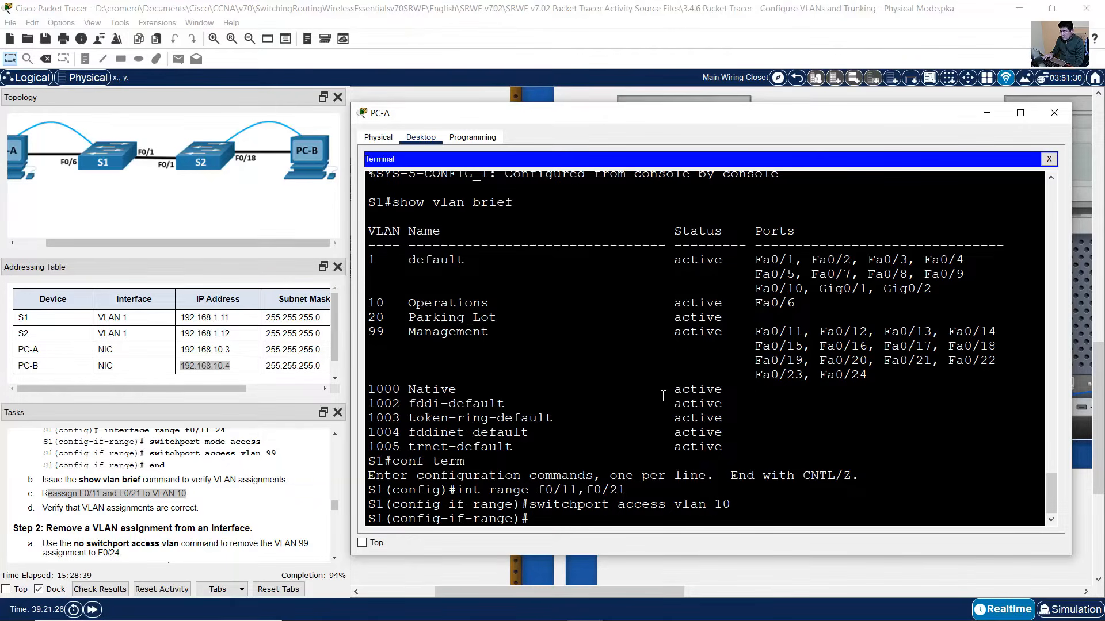
pyautogui.write('end')
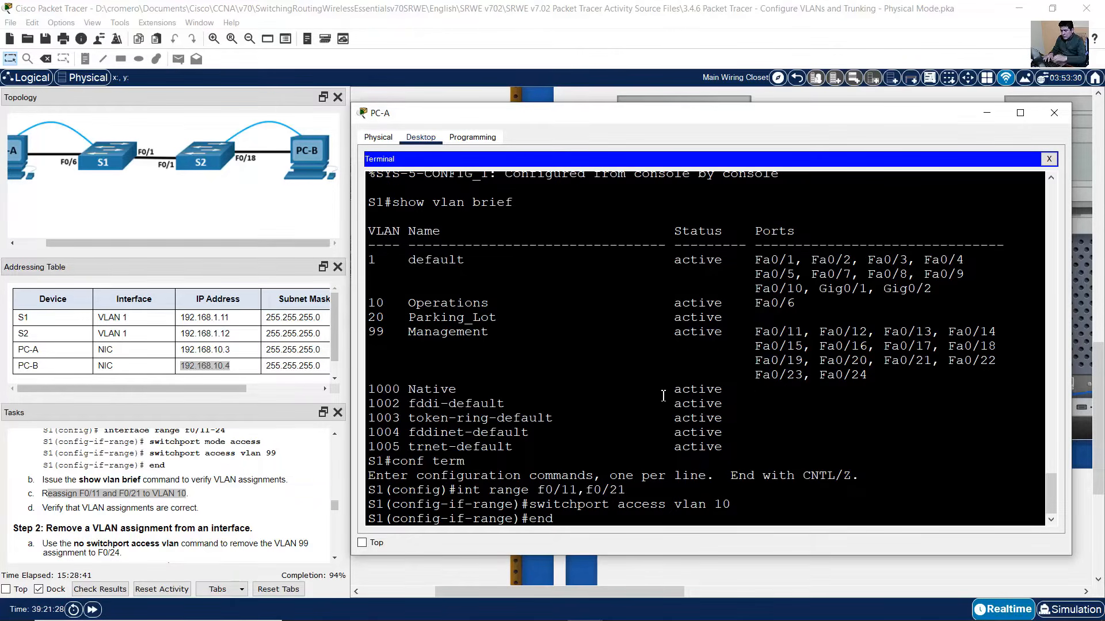
pyautogui.press('Return')
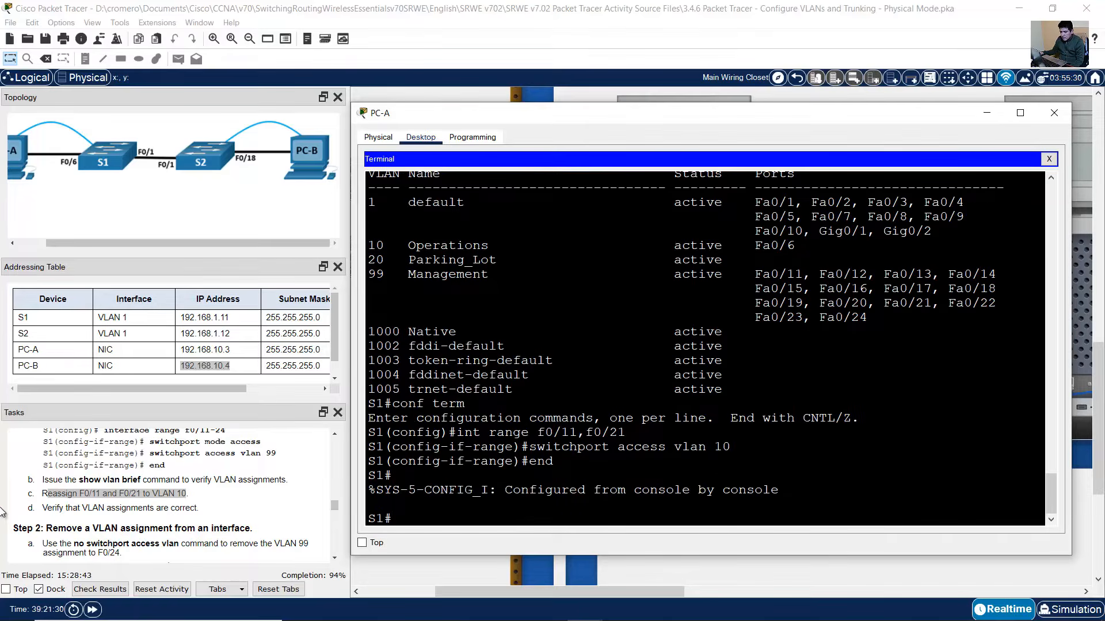
# - Re-run show vlan brief and confirm F0/11 and F0/21 are listed under VLAN 10 Operations
pyautogui.moveTo(42, 509); pyautogui.dragTo(175, 508)
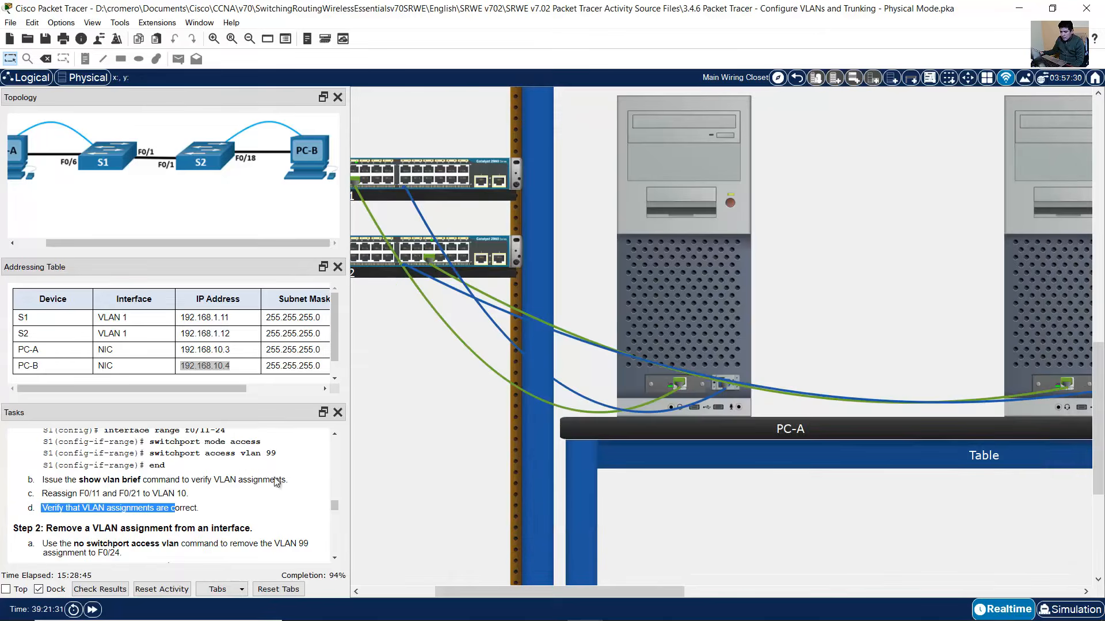
pyautogui.click(660, 250)
pyautogui.press('Up')
pyautogui.press('Up')
pyautogui.press('Up')
pyautogui.press('Up')
pyautogui.press('Up')
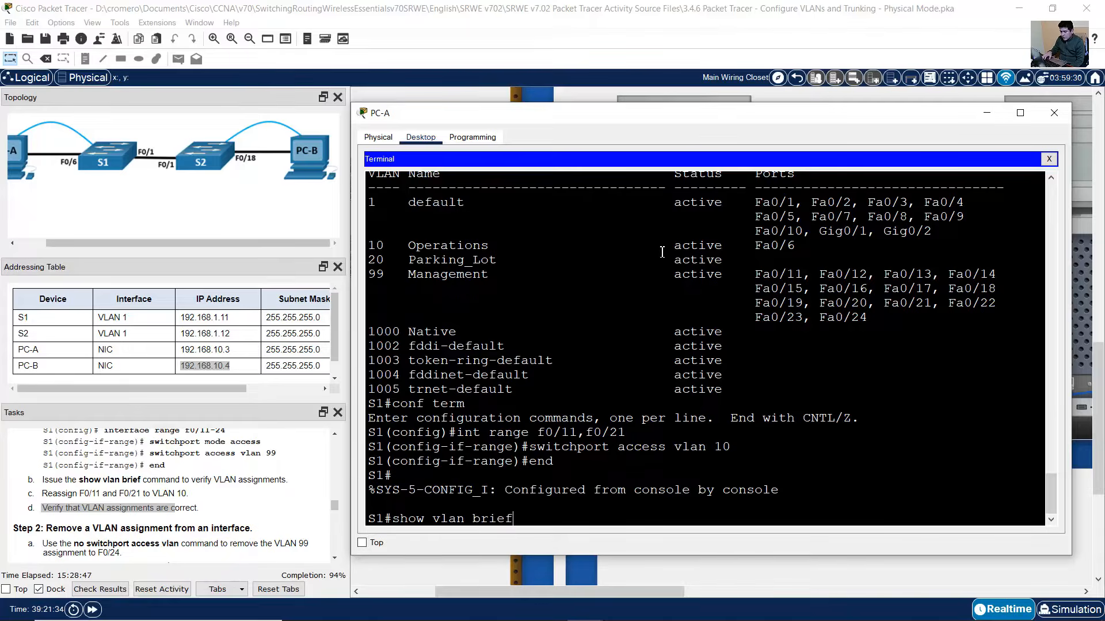
pyautogui.press('Return')
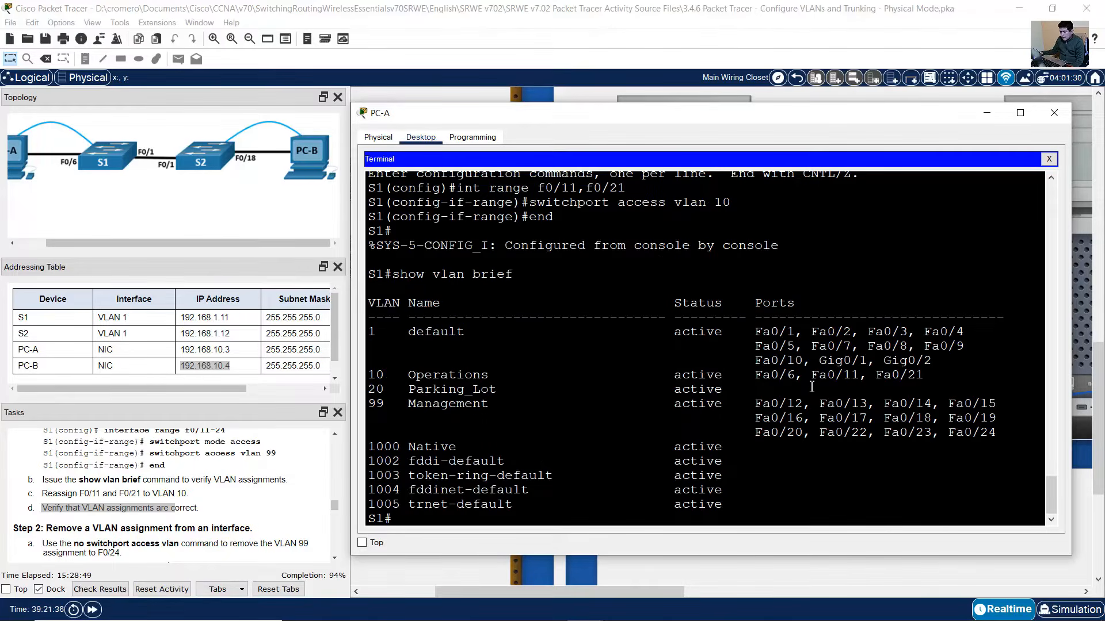
pyautogui.moveTo(924, 375); pyautogui.dragTo(355, 370)
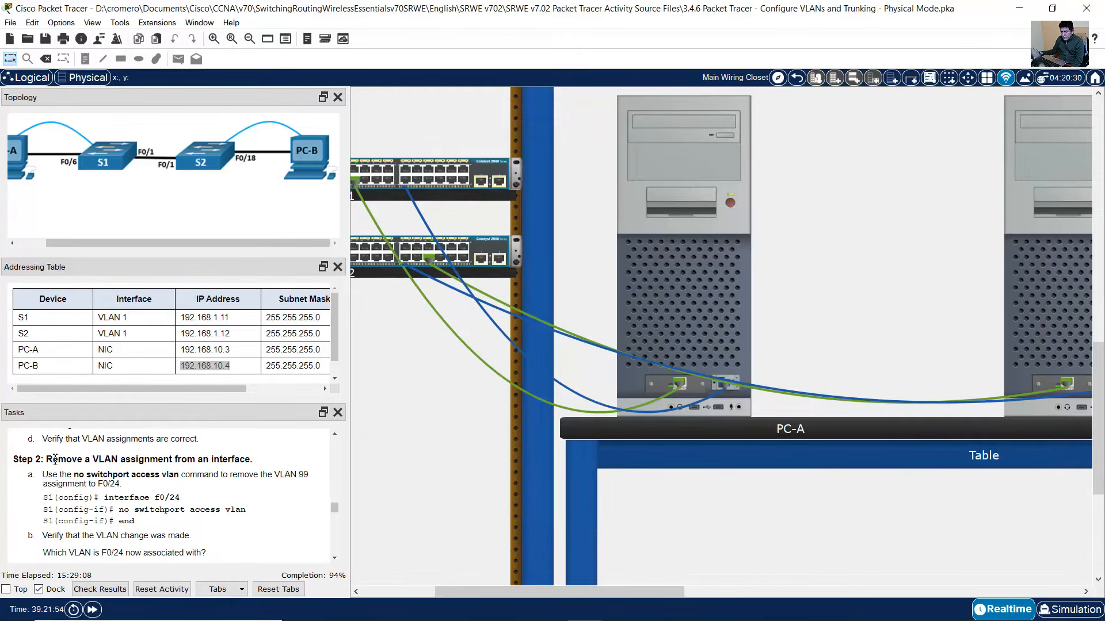
# - Run no switchport access vlan on S1's interface F0/24, then end configuration mode
pyautogui.moveTo(47, 460); pyautogui.dragTo(244, 463)
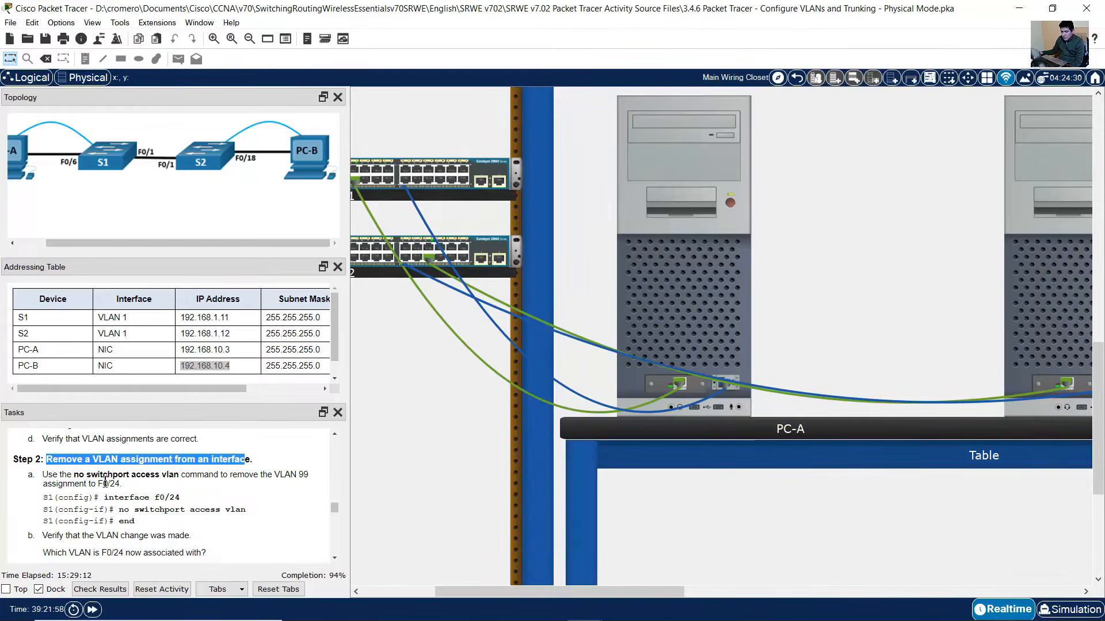
pyautogui.moveTo(75, 475); pyautogui.dragTo(135, 521)
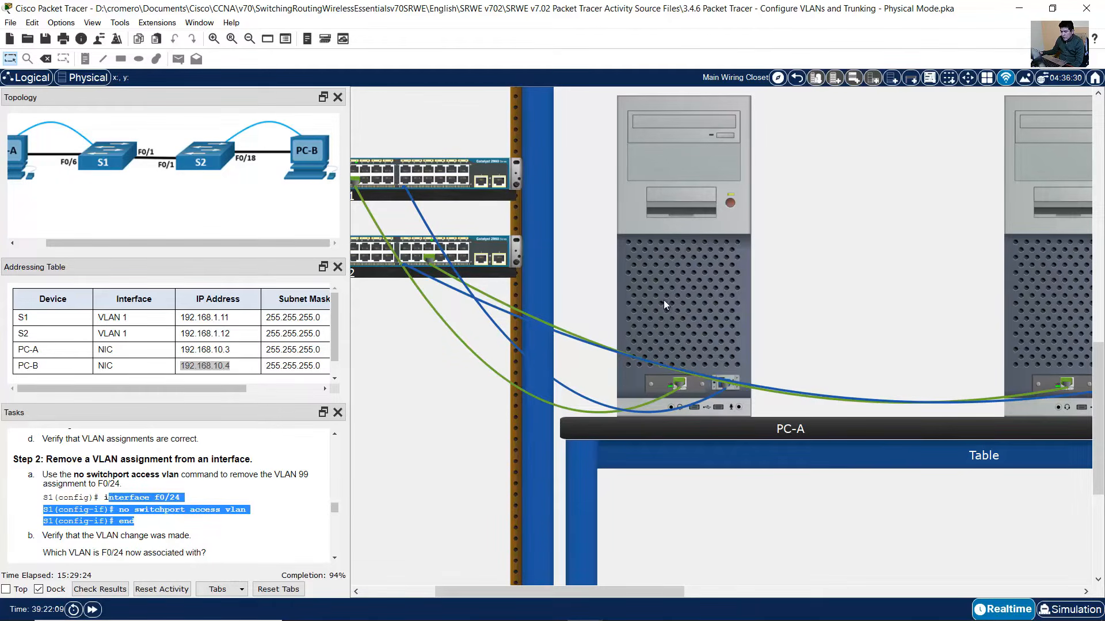
pyautogui.click(694, 285)
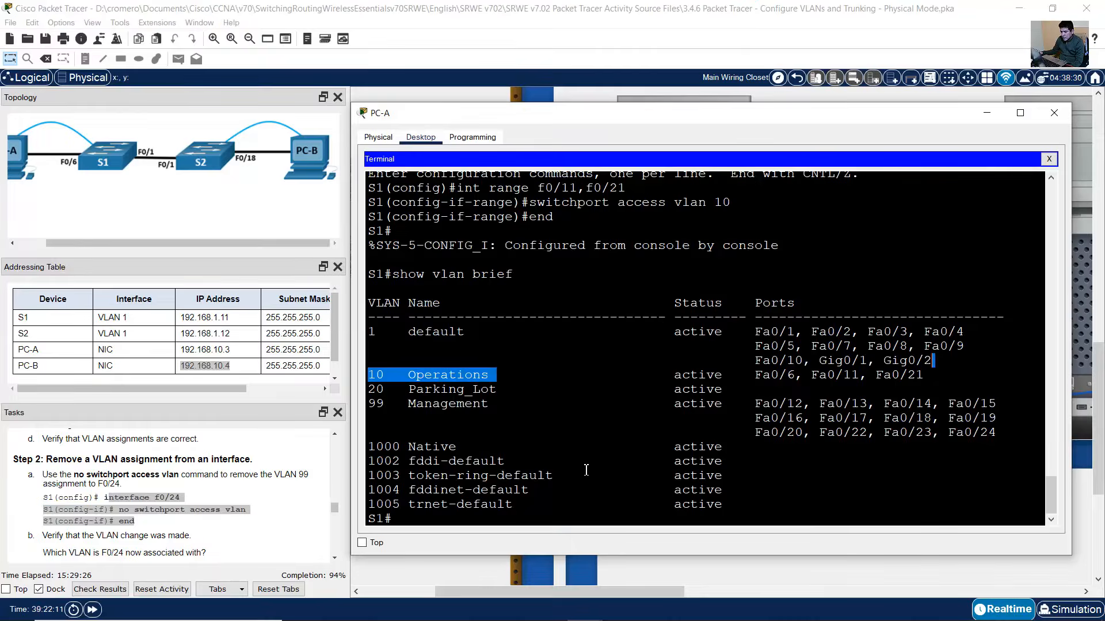
pyautogui.click(586, 470)
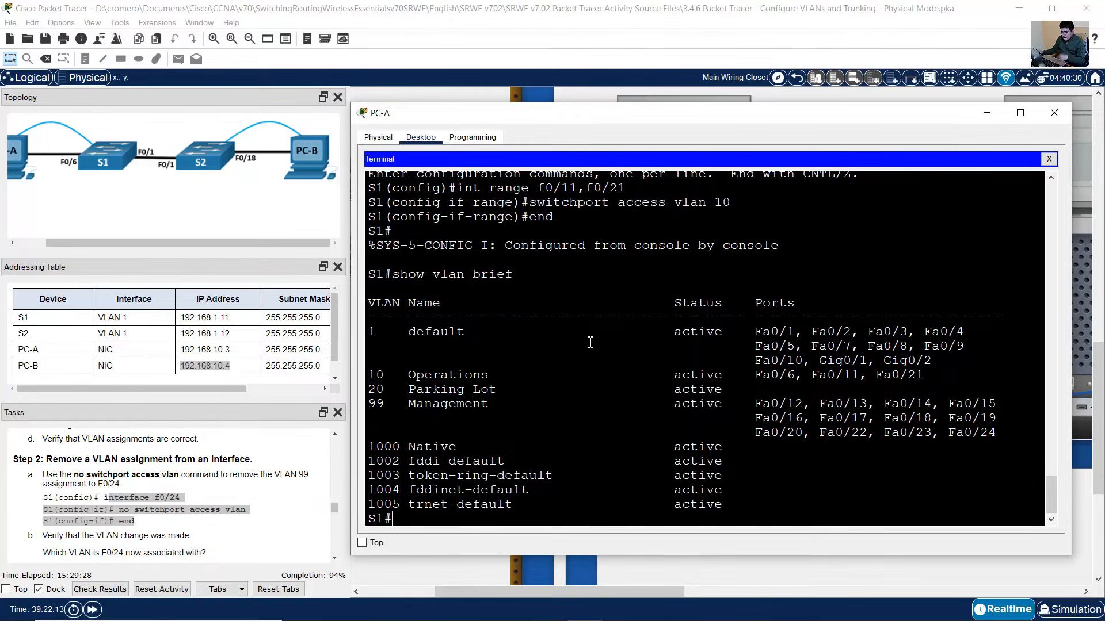
pyautogui.write('conf term')
pyautogui.press('Return')
pyautogui.write('int')
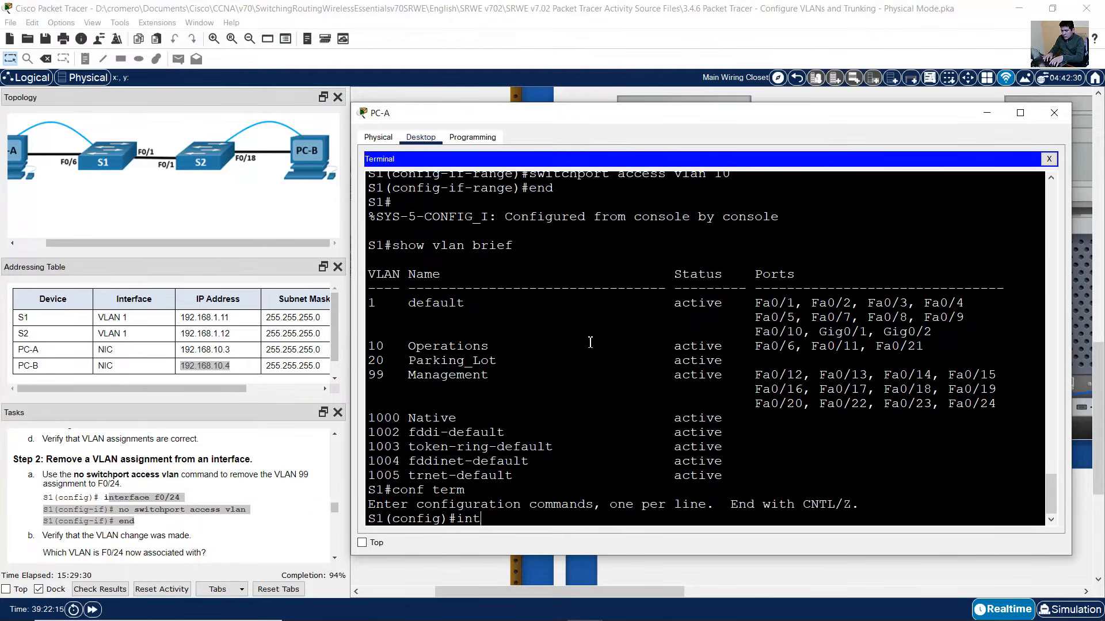
pyautogui.write(' f0/24')
pyautogui.press('Return')
pyautogui.write('no s')
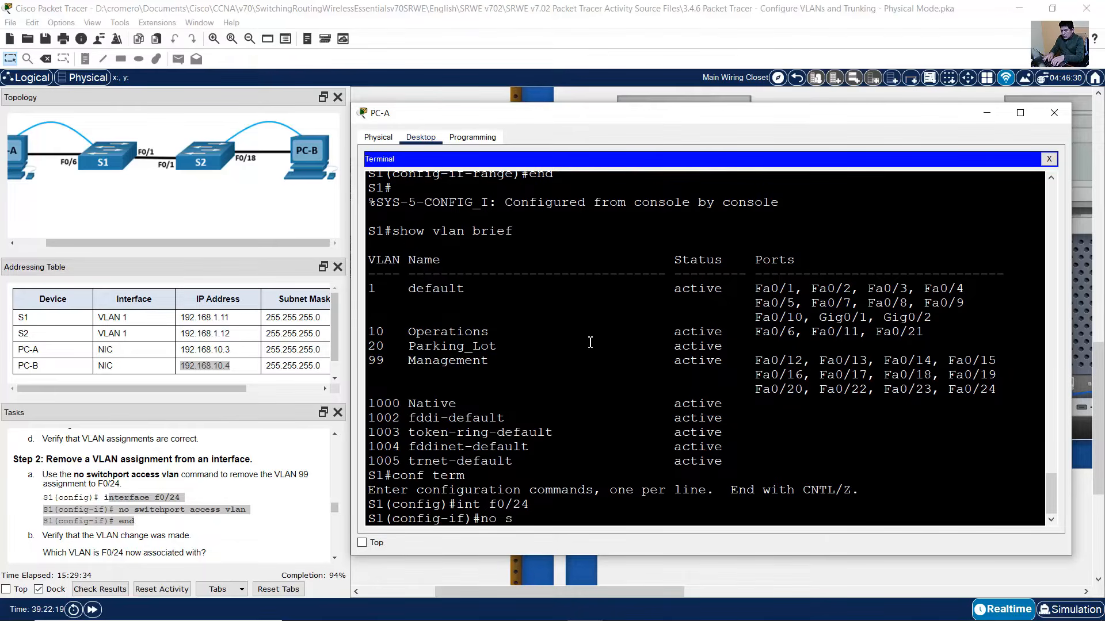
pyautogui.write('witchport access vlan')
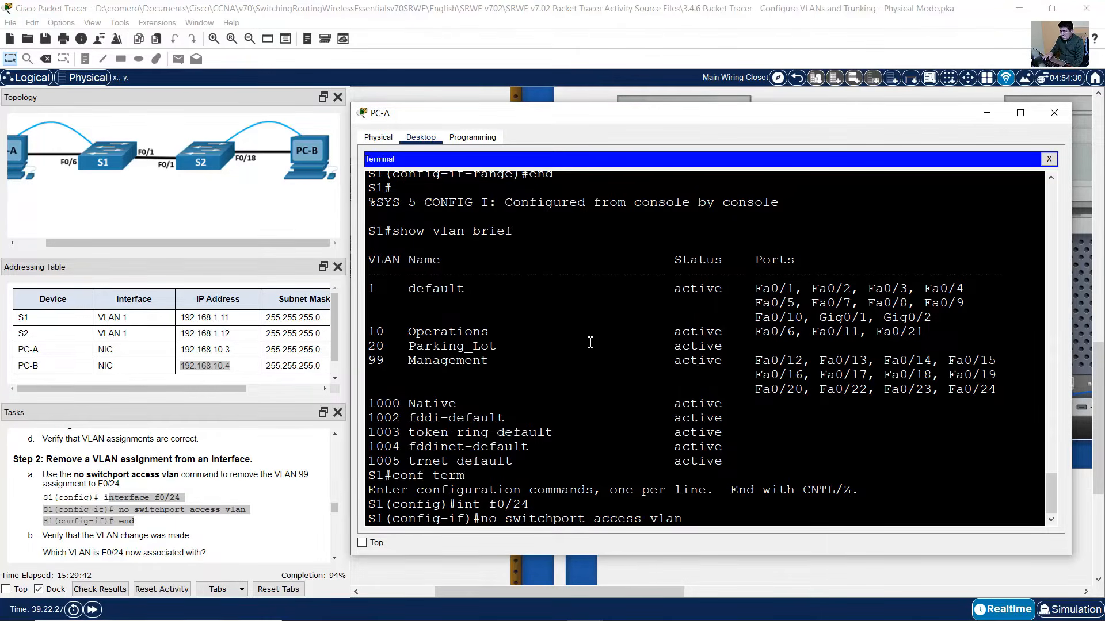
pyautogui.press('Return')
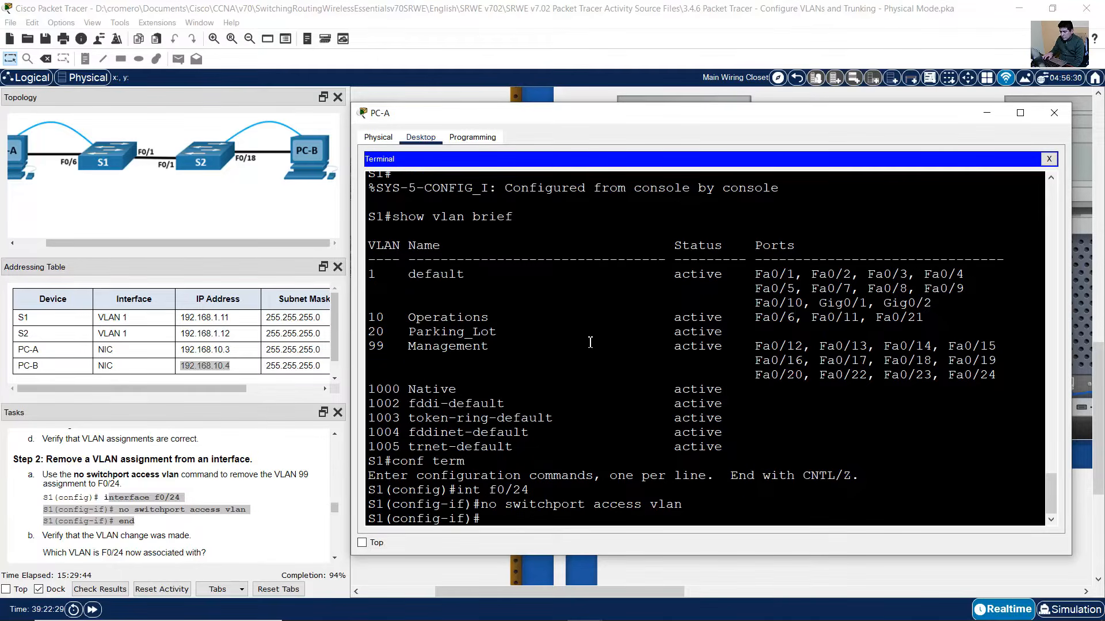
pyautogui.write('end')
pyautogui.press('Return')
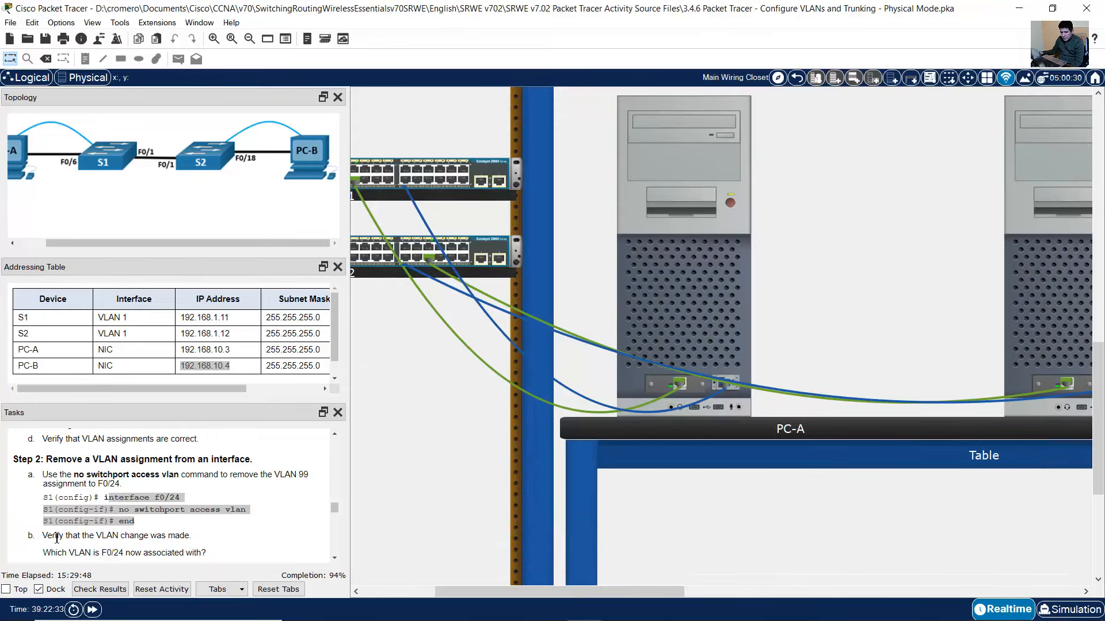
pyautogui.moveTo(52, 536); pyautogui.dragTo(195, 544)
pyautogui.click(728, 295)
pyautogui.press('Up')
pyautogui.press('Up')
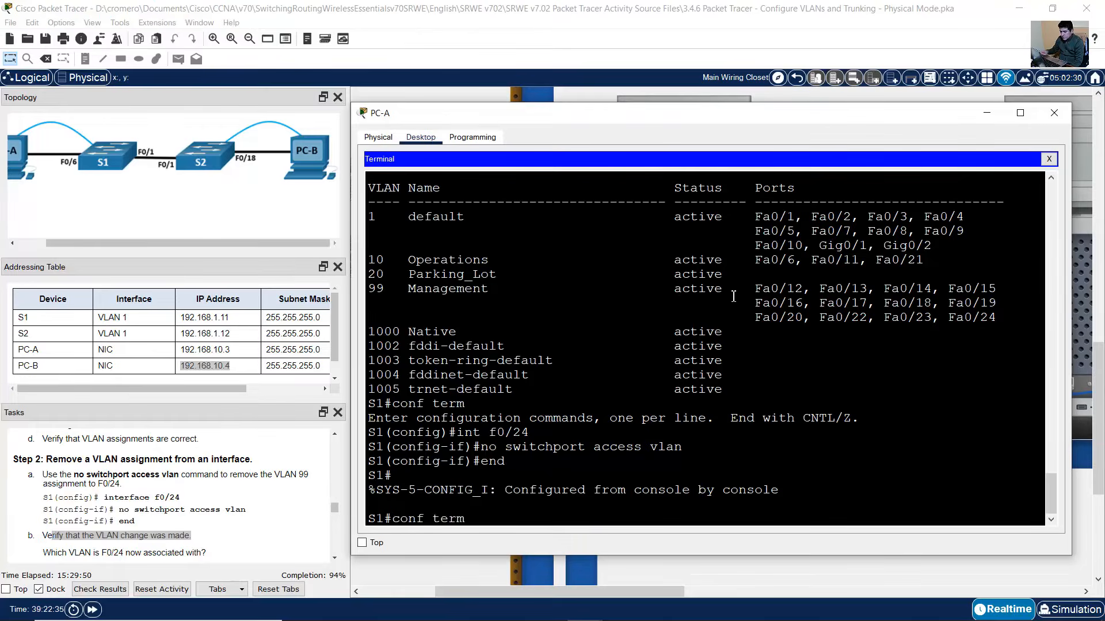
pyautogui.press('Return')
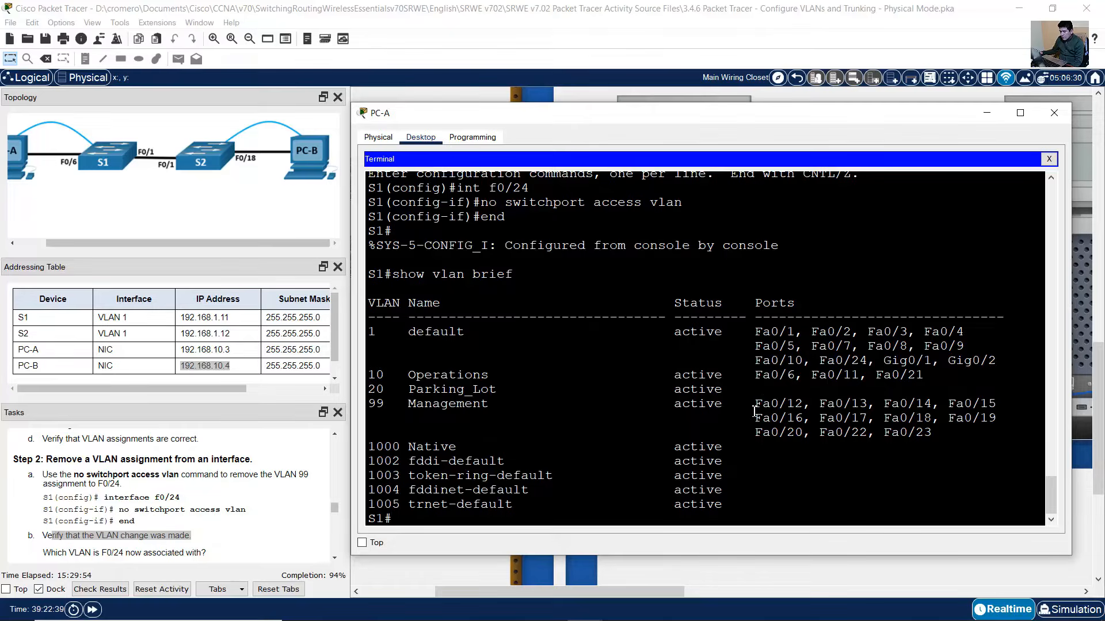
pyautogui.scroll(6, 754, 412)
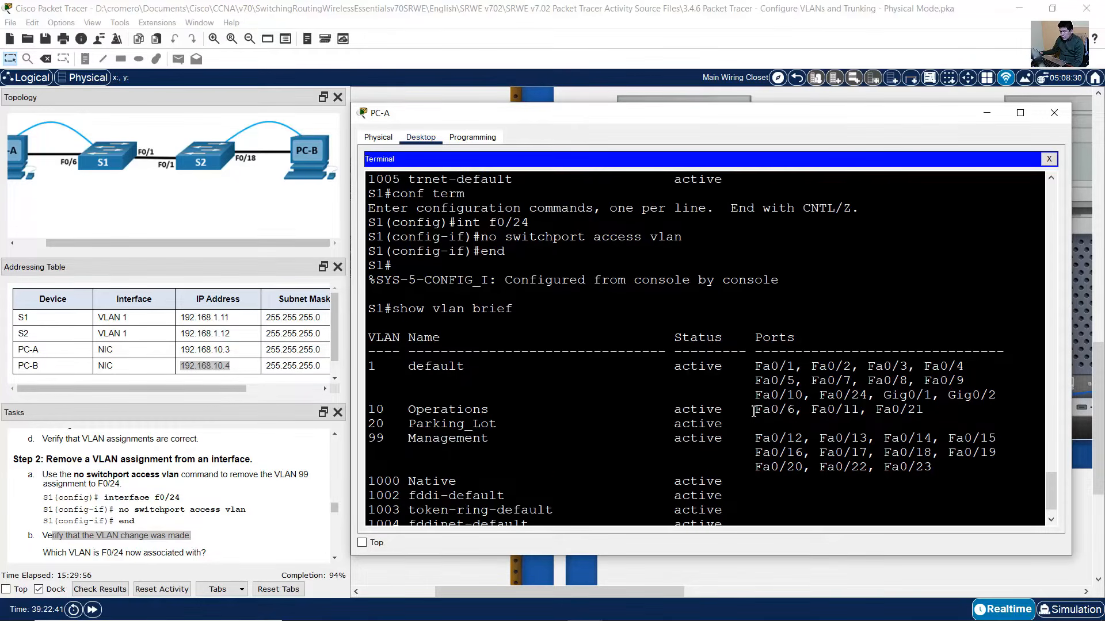
pyautogui.scroll(1, 754, 412)
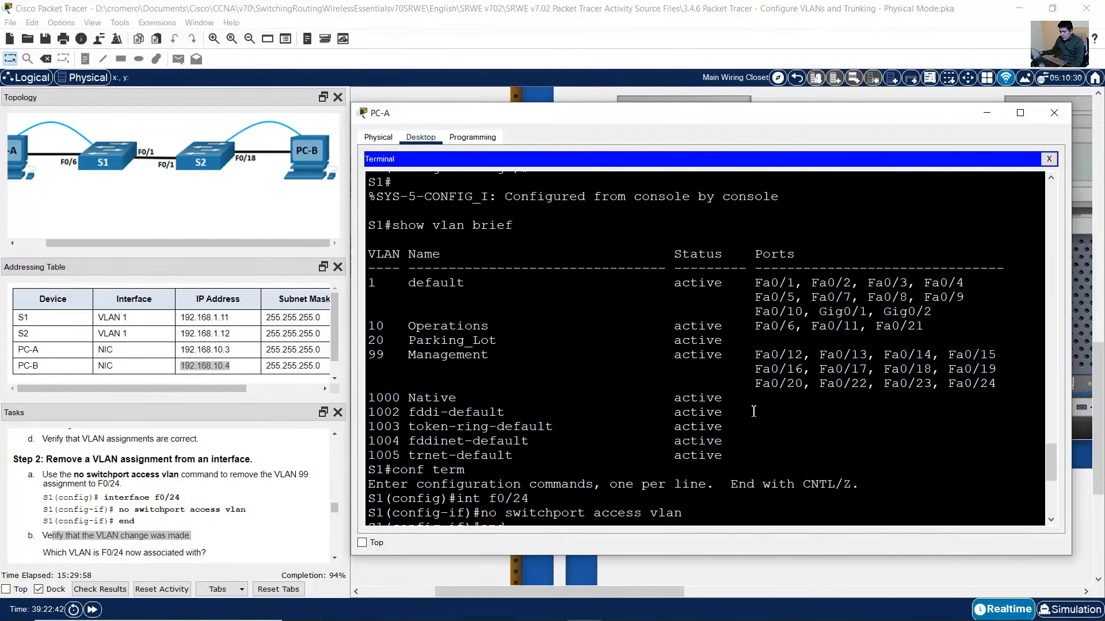
pyautogui.moveTo(948, 384); pyautogui.dragTo(999, 389)
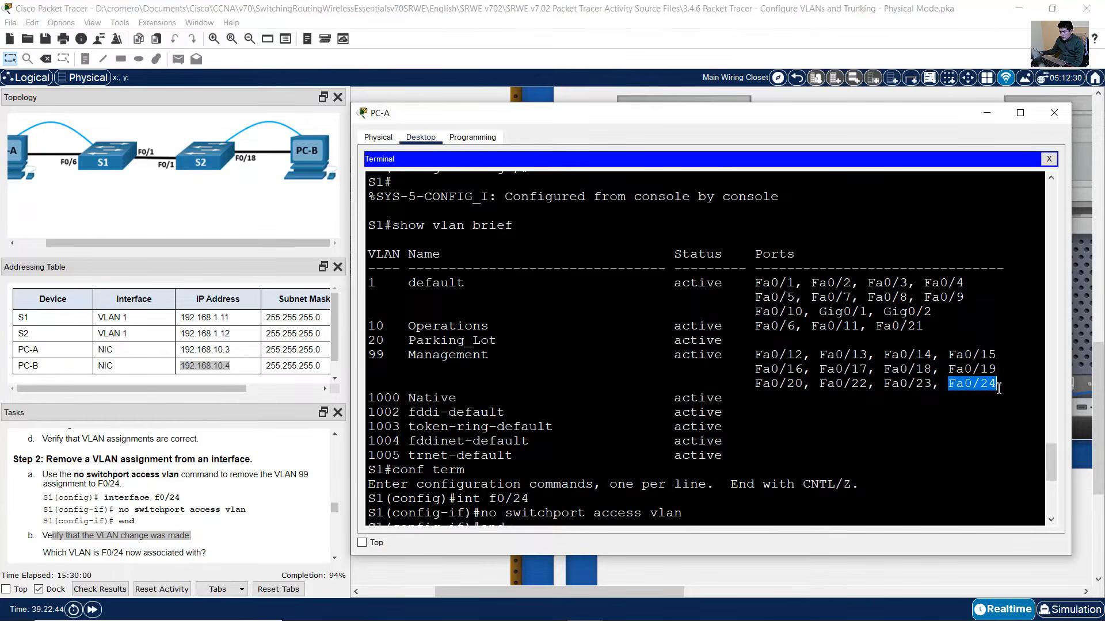
pyautogui.moveTo(372, 362); pyautogui.dragTo(498, 358)
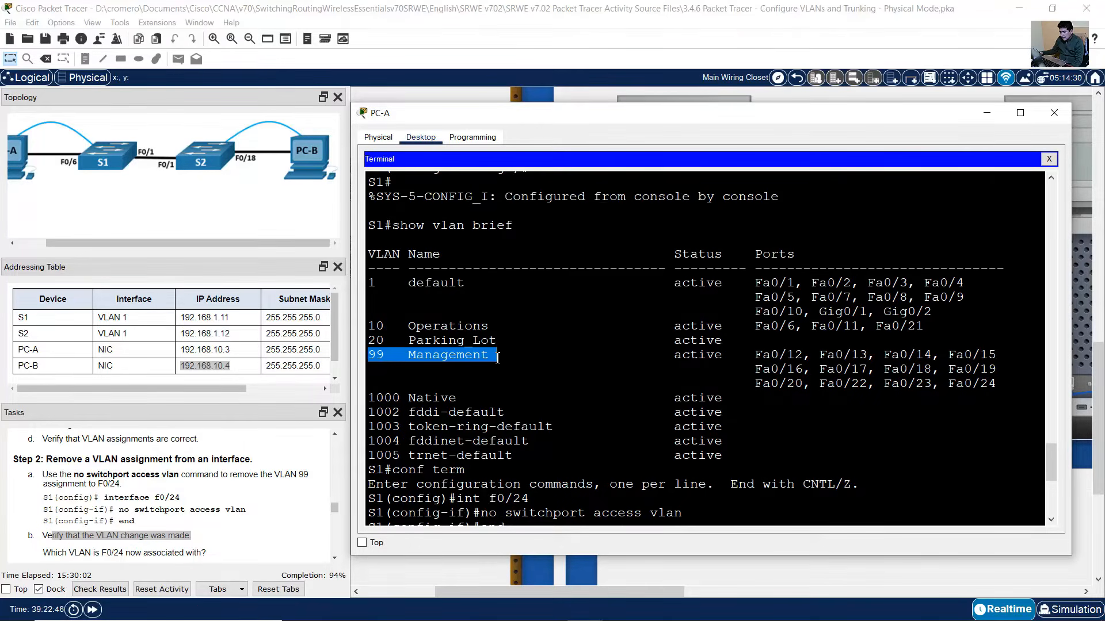
pyautogui.scroll(-6, 684, 387)
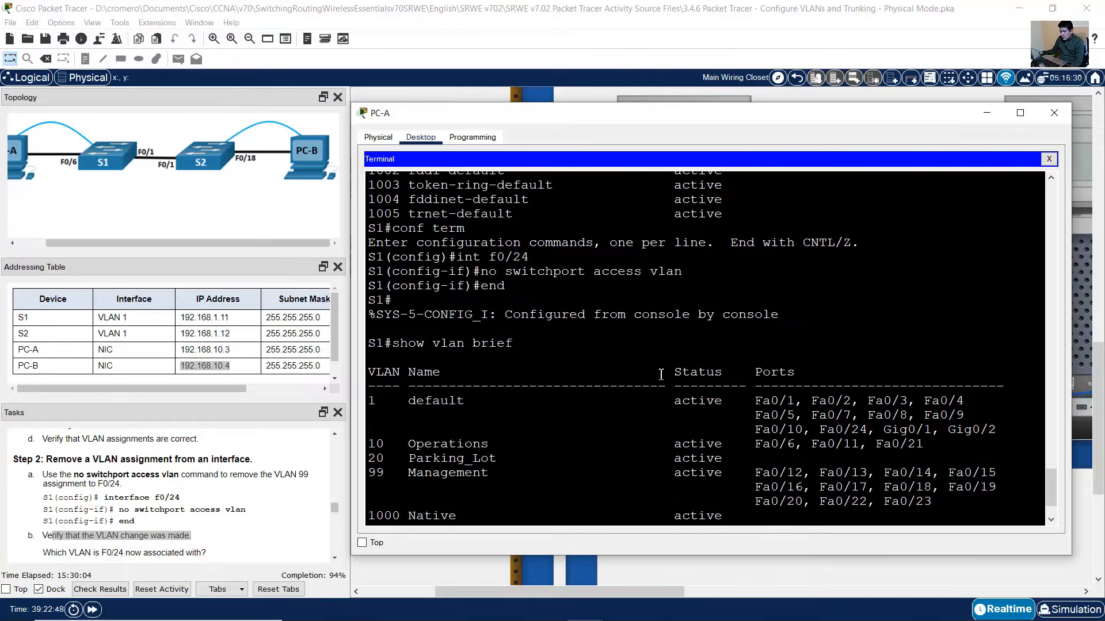
pyautogui.moveTo(374, 257); pyautogui.dragTo(505, 285)
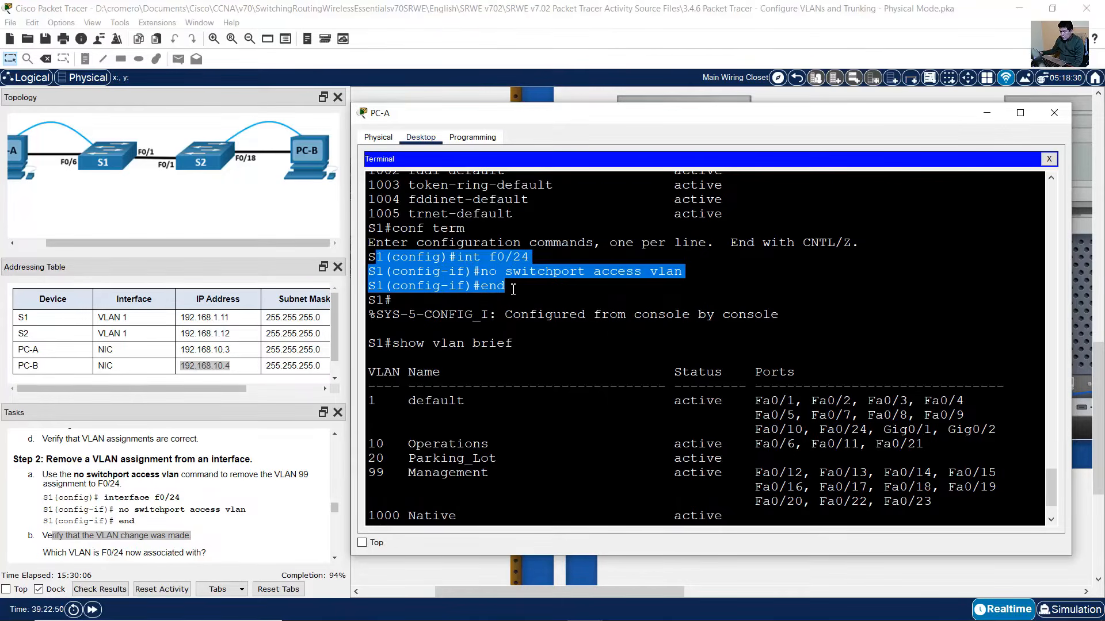
pyautogui.scroll(-2, 726, 336)
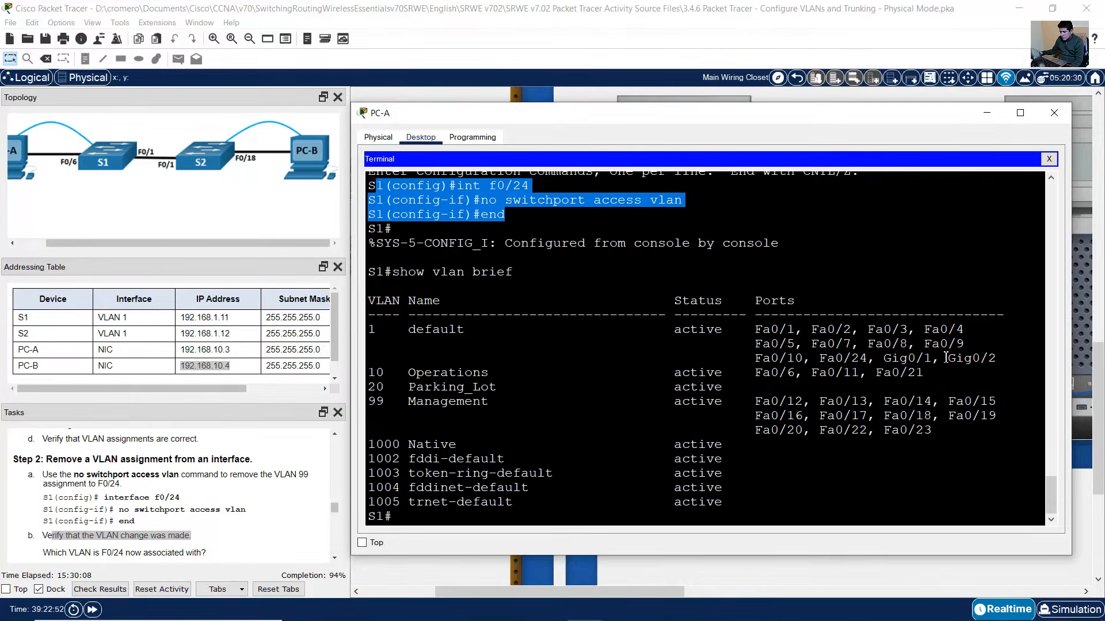
pyautogui.moveTo(859, 359); pyautogui.dragTo(811, 359)
pyautogui.moveTo(473, 329); pyautogui.dragTo(336, 332)
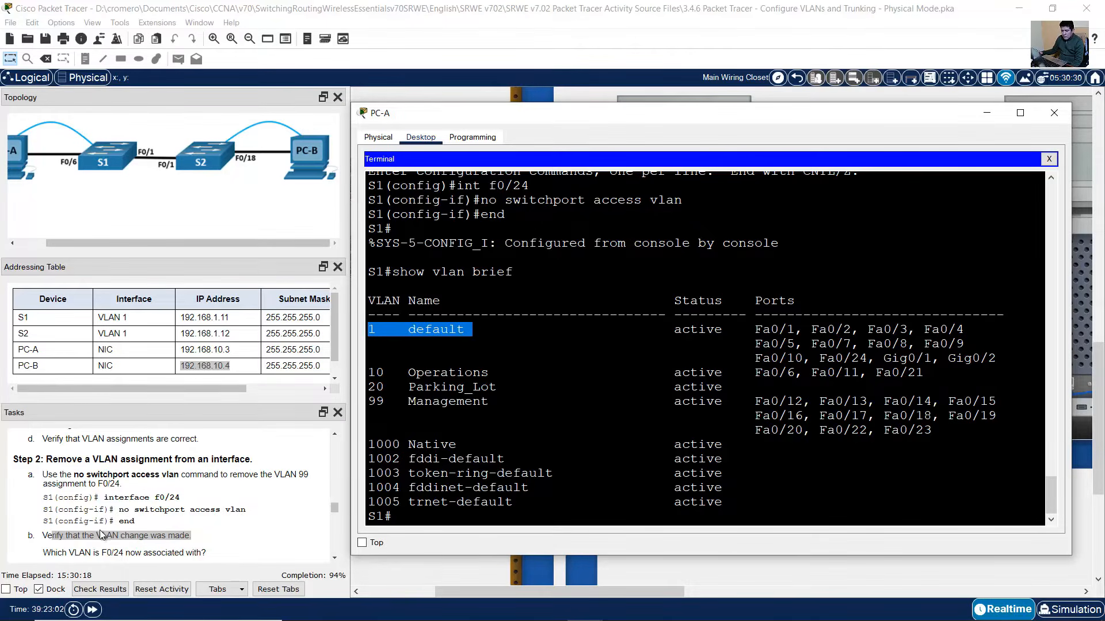
pyautogui.scroll(-1, 101, 534)
pyautogui.moveTo(52, 519); pyautogui.dragTo(219, 520)
pyautogui.click(716, 333)
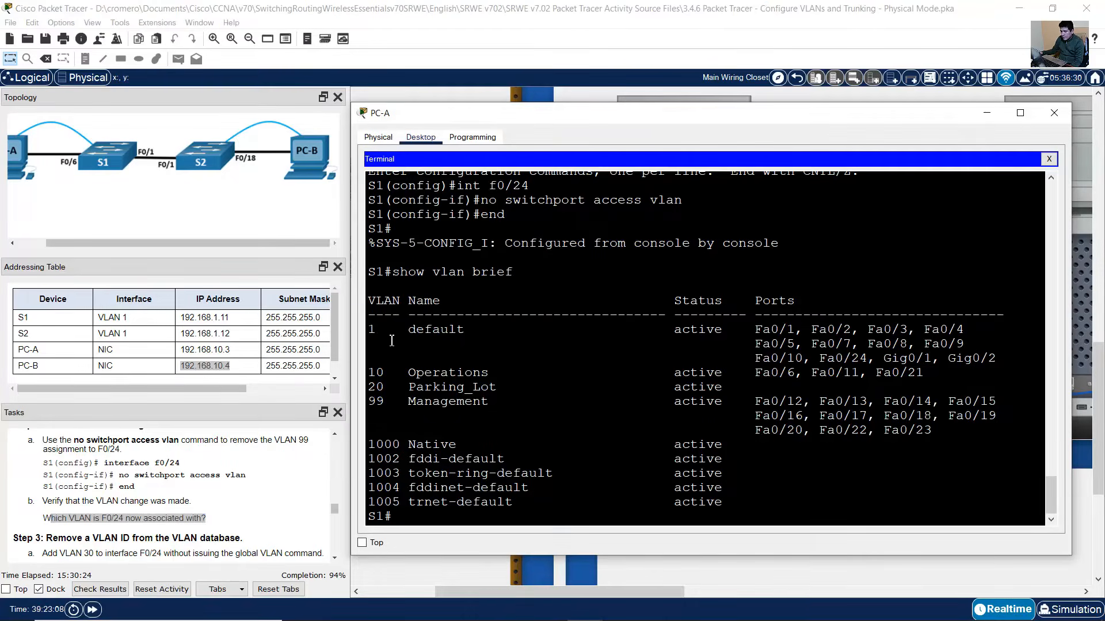
pyautogui.moveTo(470, 333); pyautogui.dragTo(472, 333)
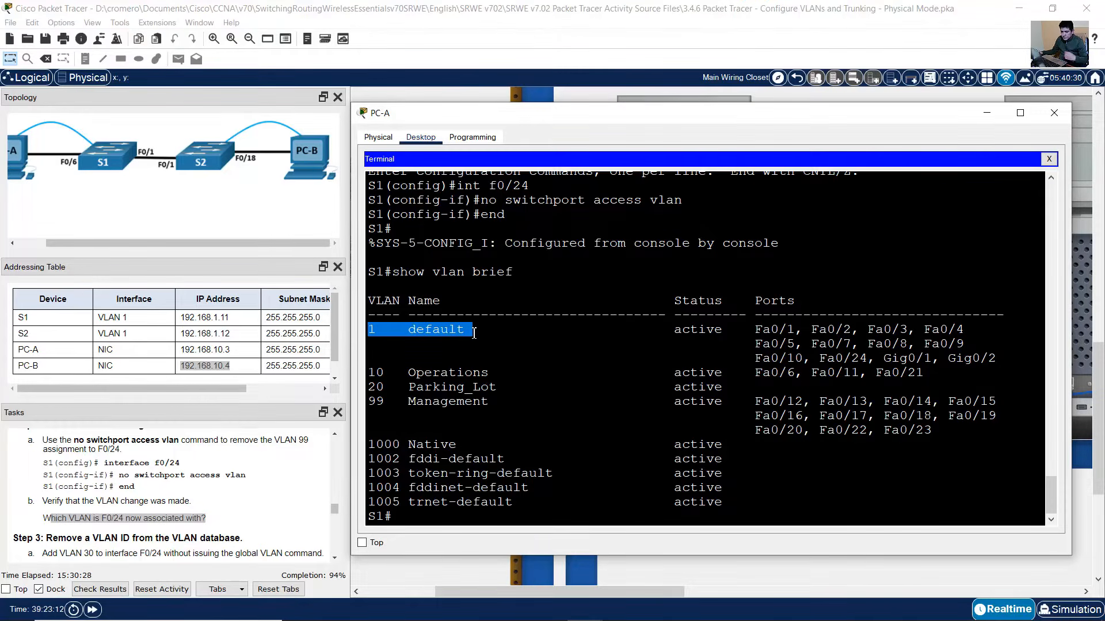
pyautogui.scroll(-3, 107, 455)
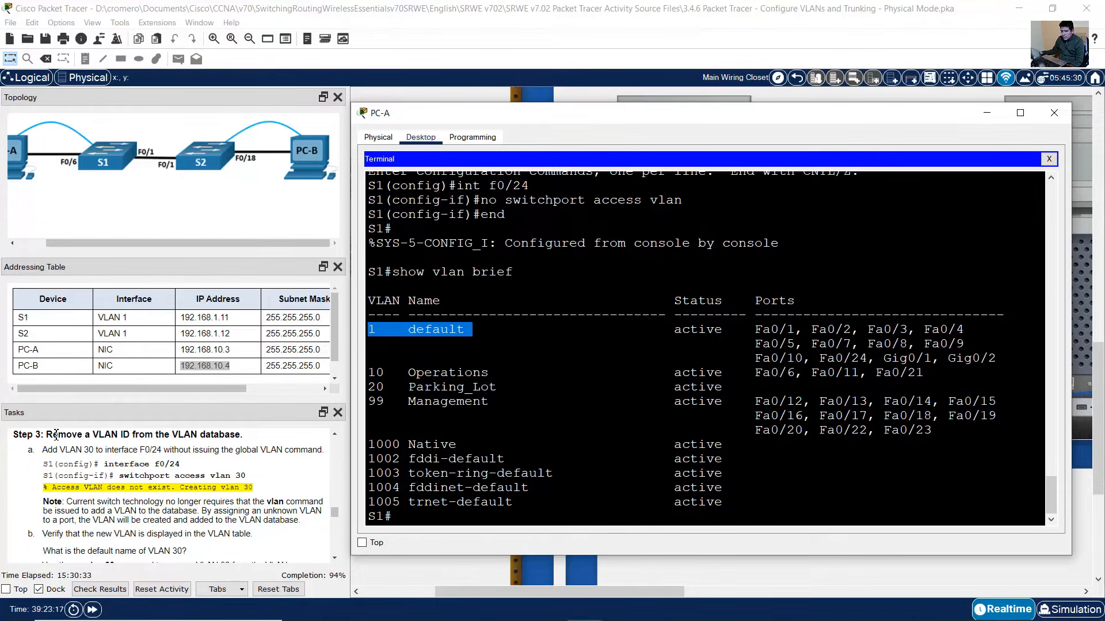
# - Review the task for adding VLAN 30 to F0/24 and enter configuration mode on S1
pyautogui.moveTo(53, 435); pyautogui.dragTo(91, 521)
pyautogui.scroll(-2, 97, 500)
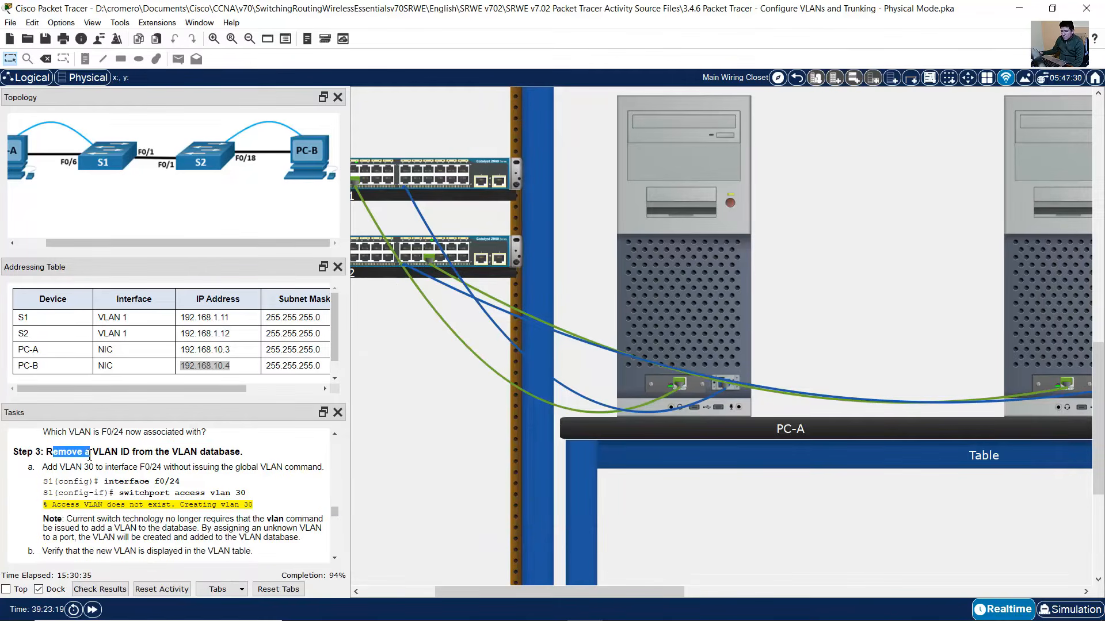
pyautogui.moveTo(59, 452); pyautogui.dragTo(244, 453)
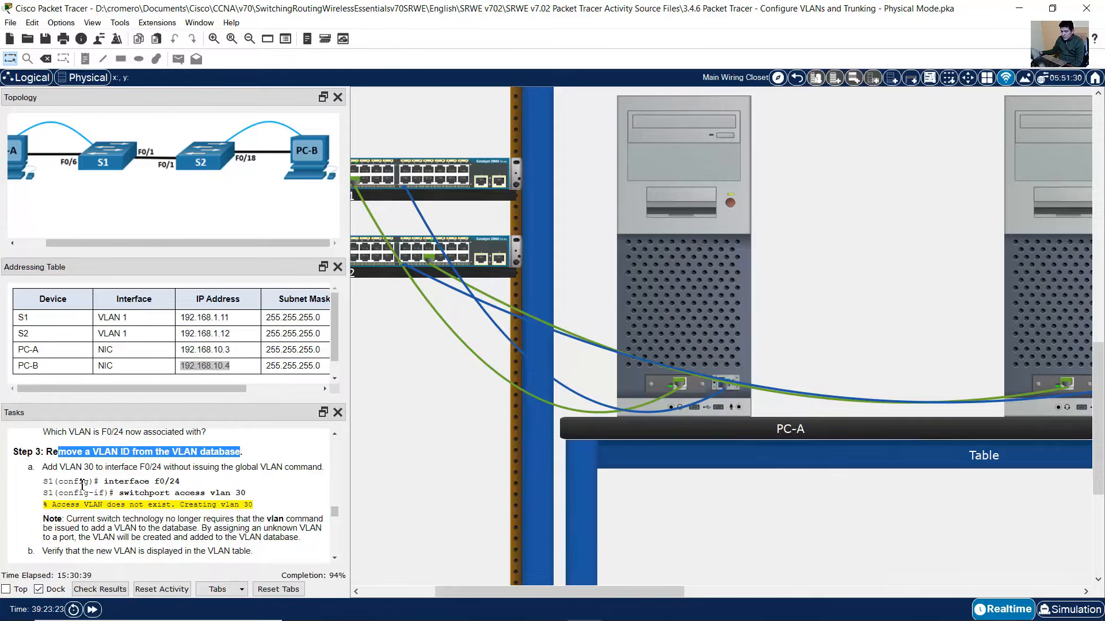
pyautogui.moveTo(53, 467); pyautogui.dragTo(309, 469)
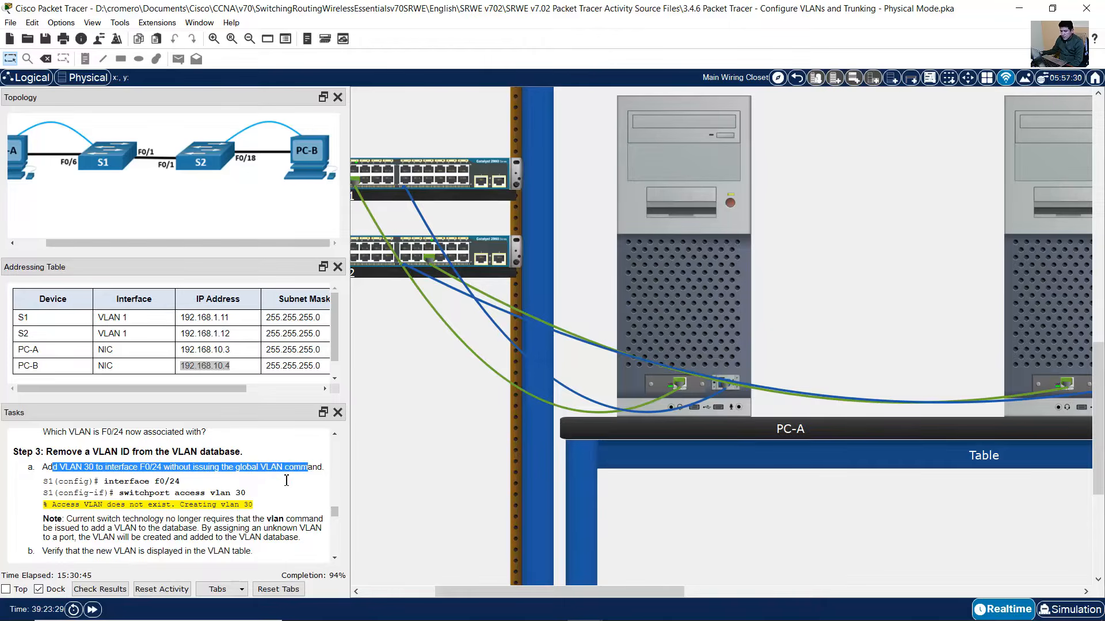
pyautogui.scroll(-1, 275, 487)
pyautogui.click(719, 288)
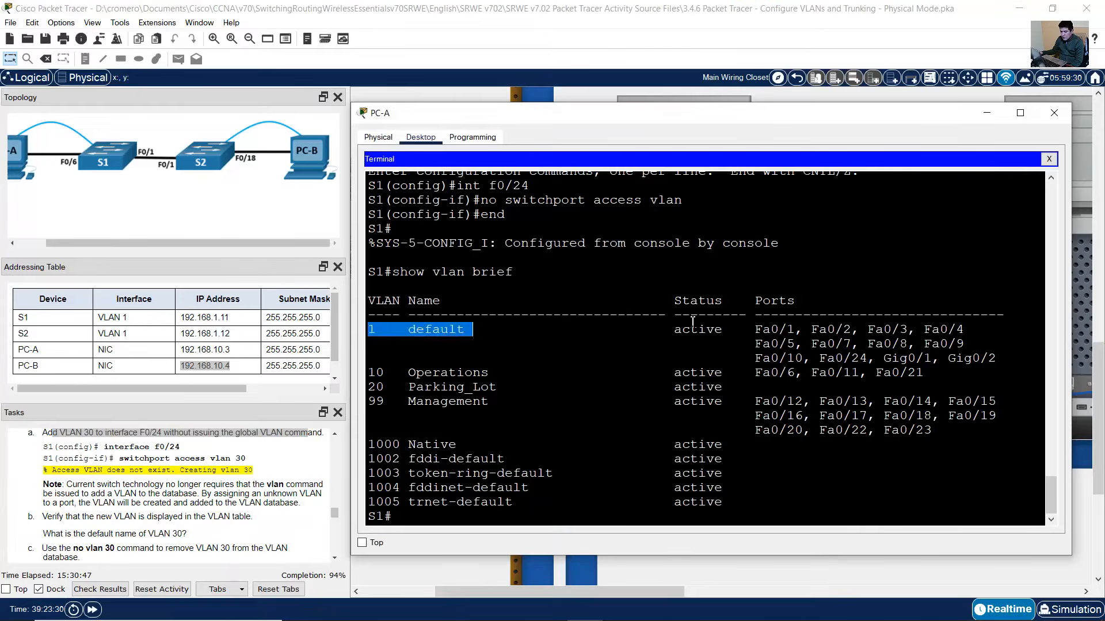
pyautogui.write('conf term')
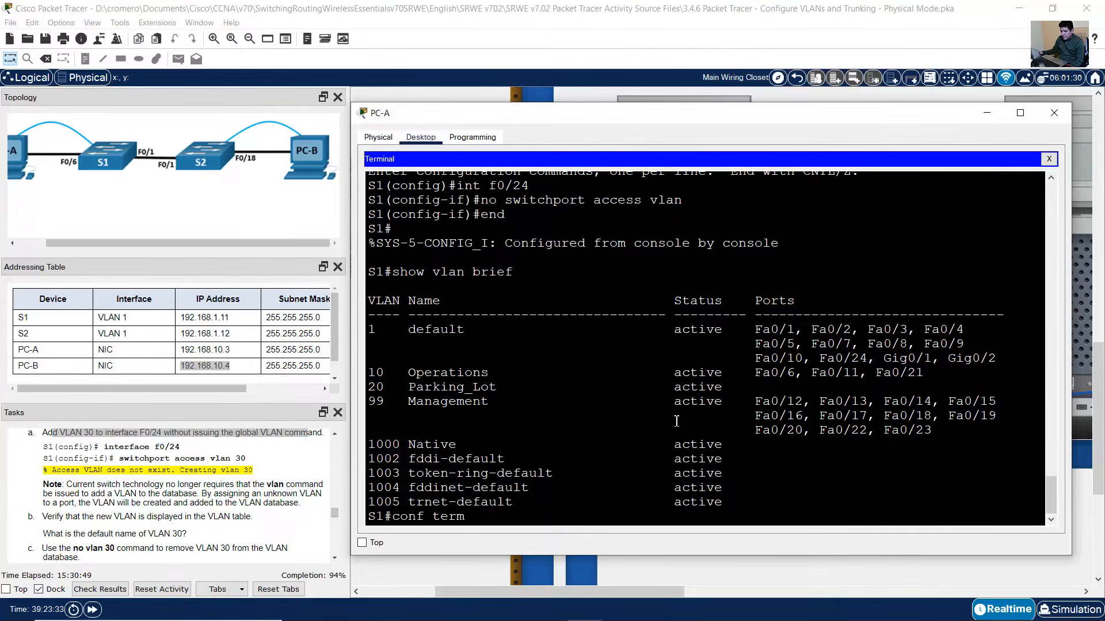
pyautogui.press('Return')
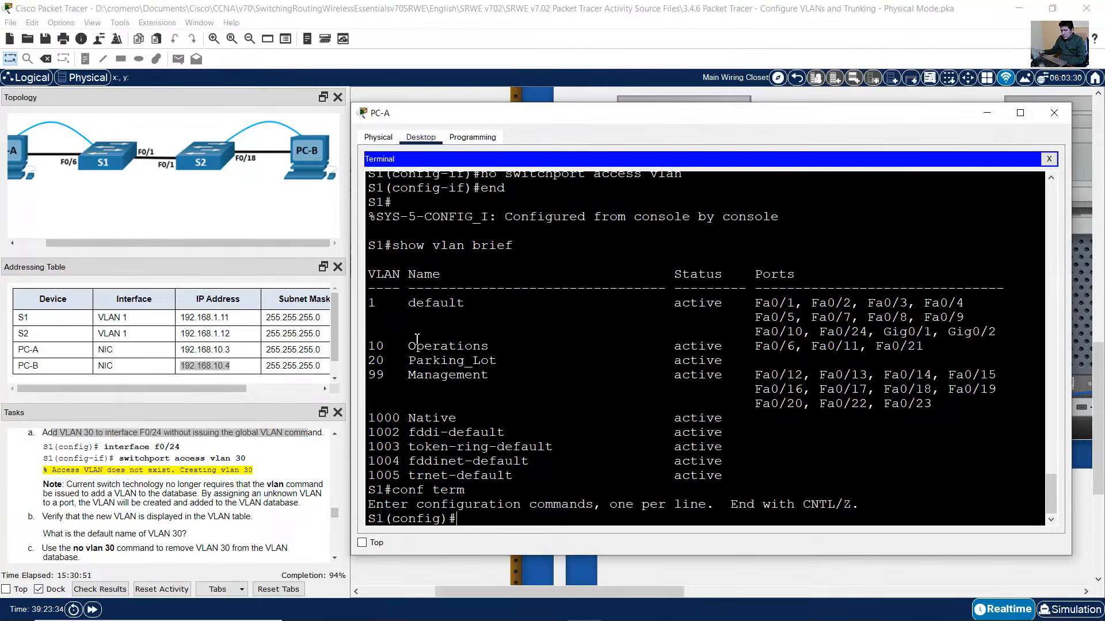
# - Set interface F0/24 to switchport access vlan 30
pyautogui.moveTo(369, 303); pyautogui.dragTo(966, 406)
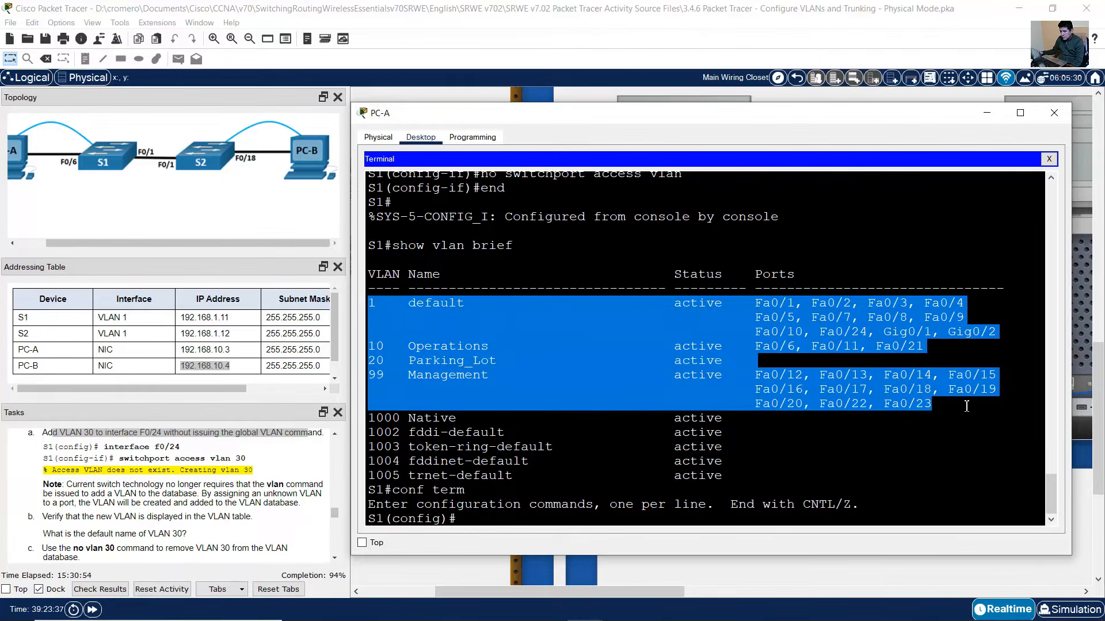
pyautogui.click(501, 518)
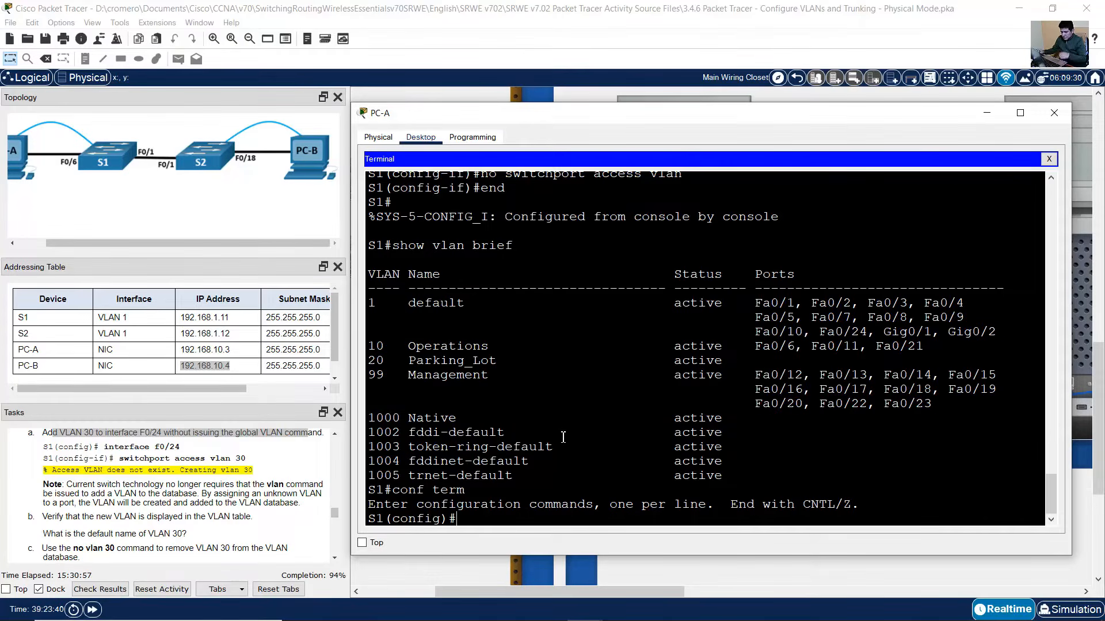
pyautogui.write('int f0/24')
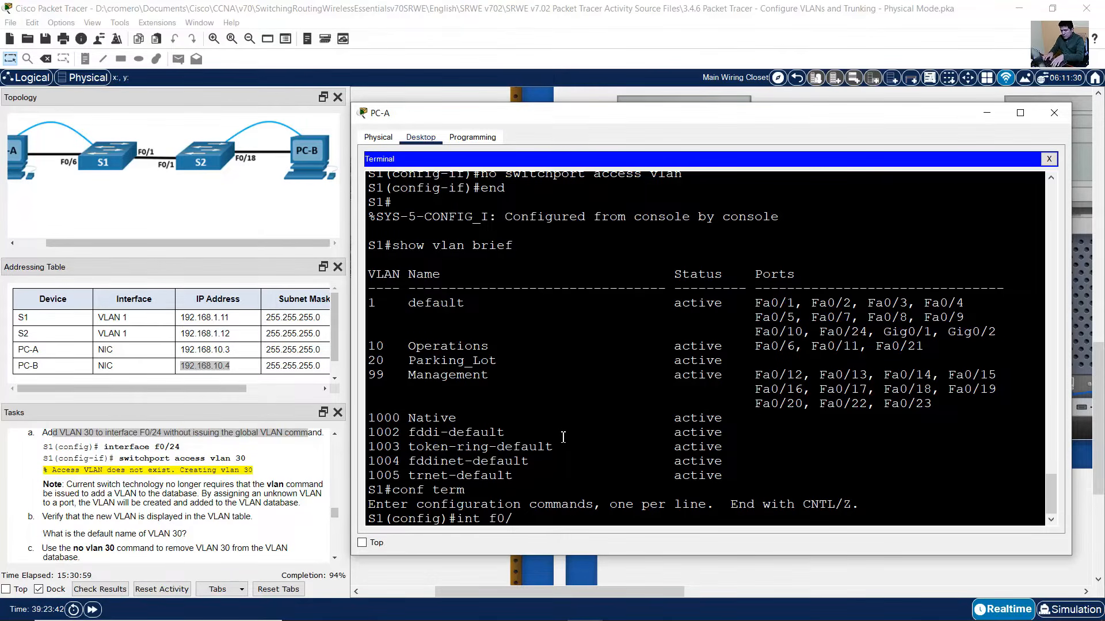
pyautogui.press('Return')
pyautogui.write('no switchport access vlan')
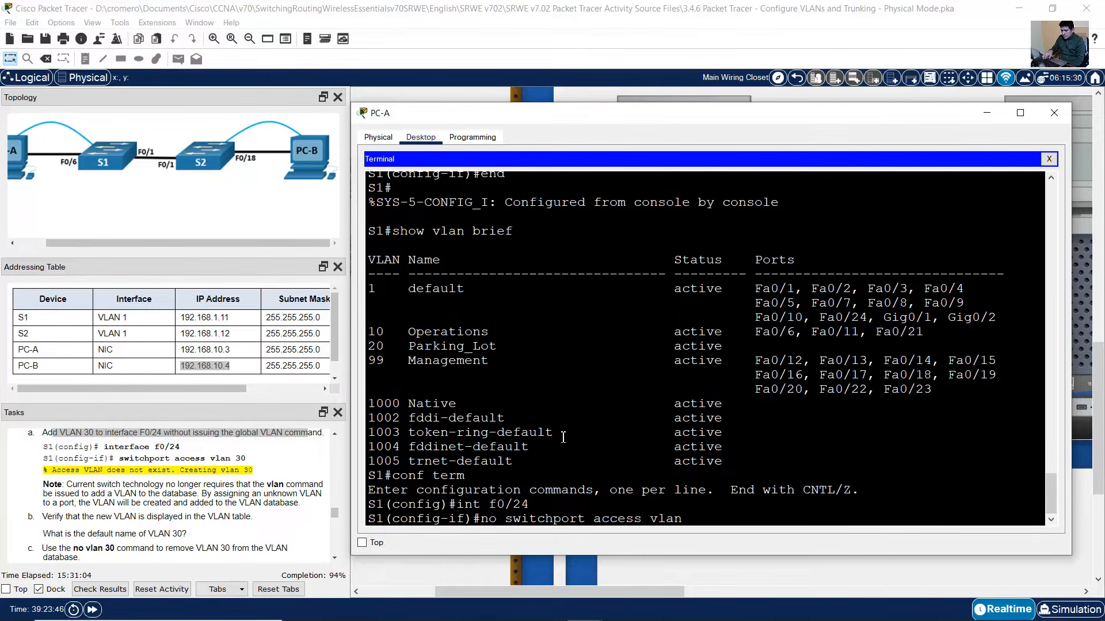
pyautogui.hotkey('ctrl', 'a')
pyautogui.press('Delete')
pyautogui.press('Delete')
pyautogui.press('Delete')
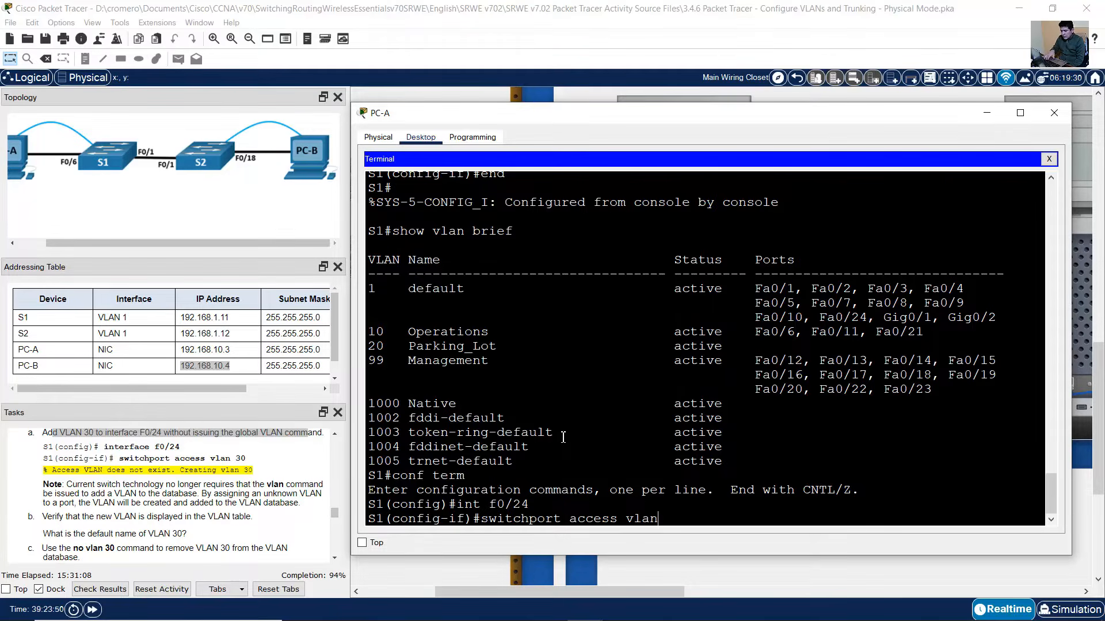
pyautogui.write('30')
pyautogui.press('Return')
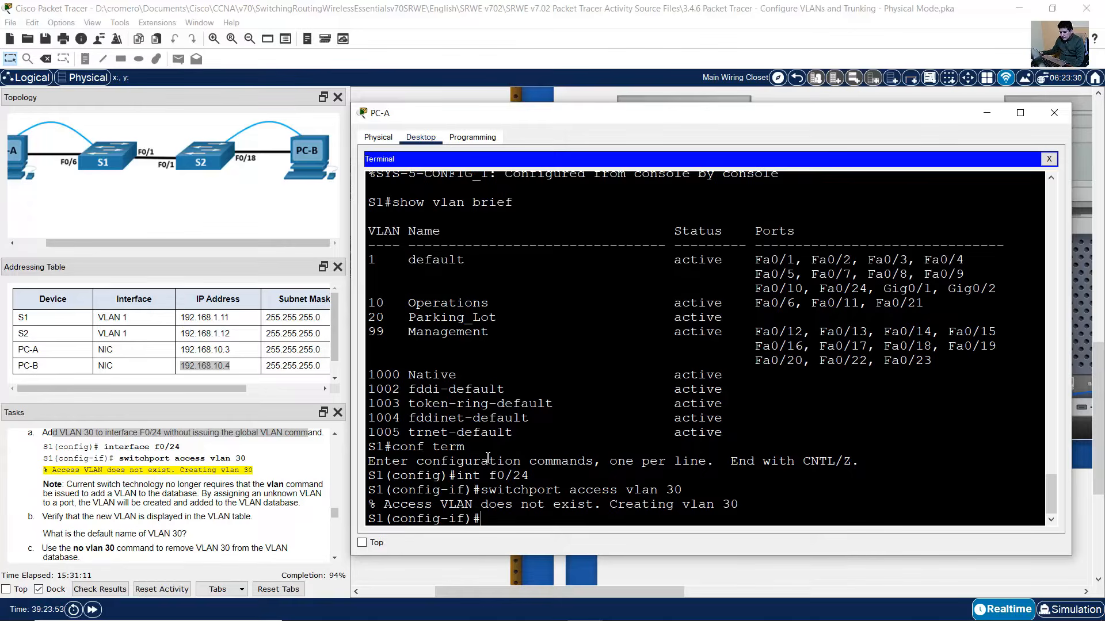
# - Note the 'Creating vlan 30' message and the task's explanation of automatic VLAN creation
pyautogui.moveTo(425, 506); pyautogui.dragTo(744, 504)
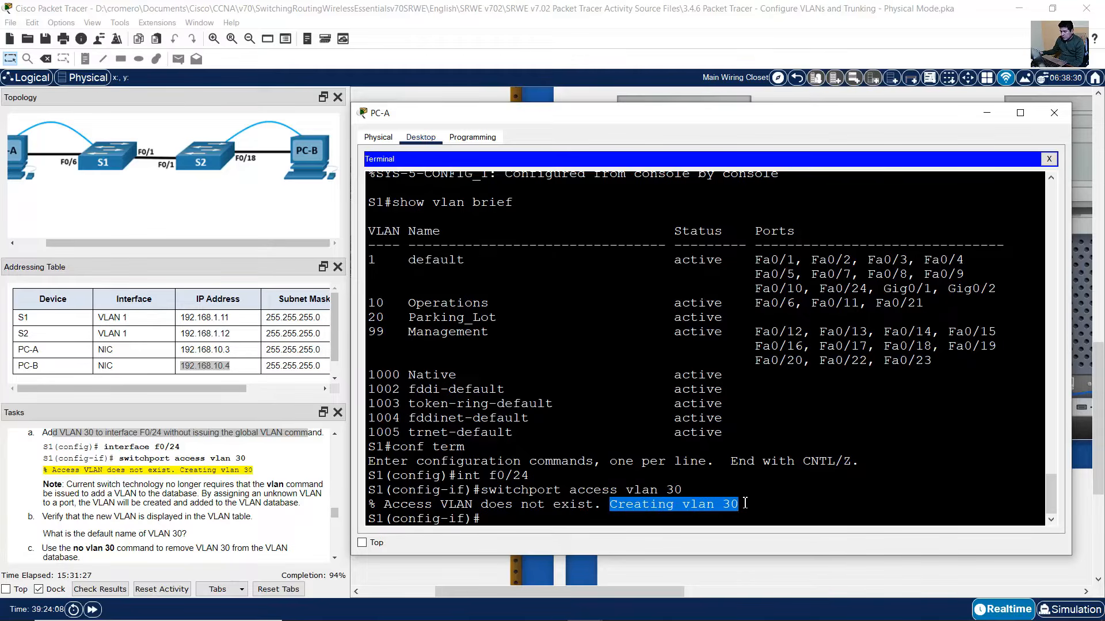
pyautogui.click(651, 518)
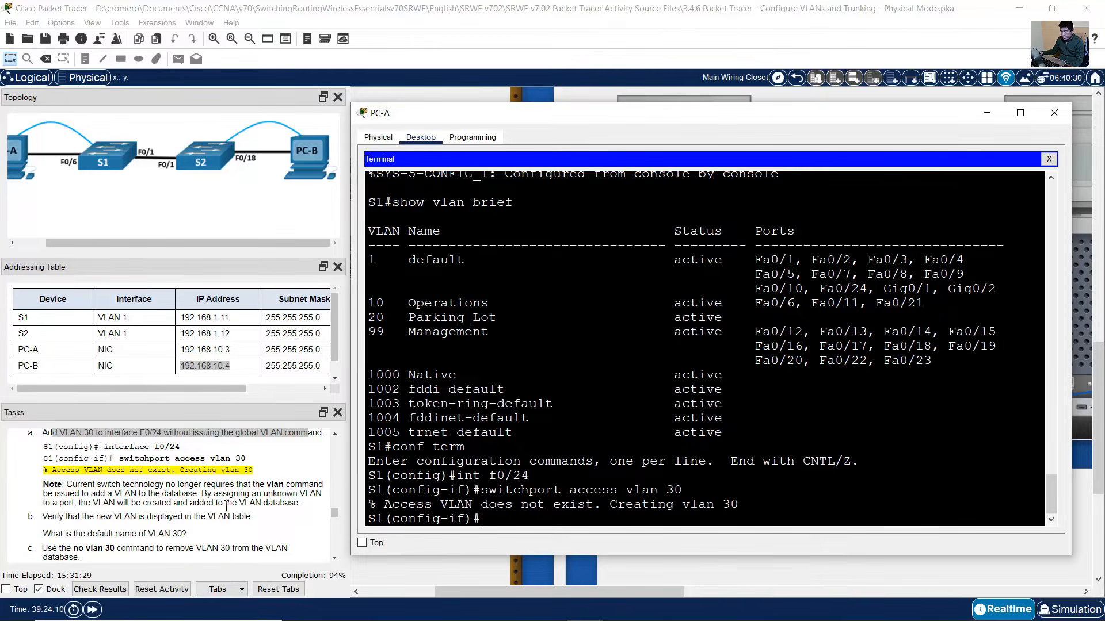
pyautogui.moveTo(73, 485); pyautogui.dragTo(300, 504)
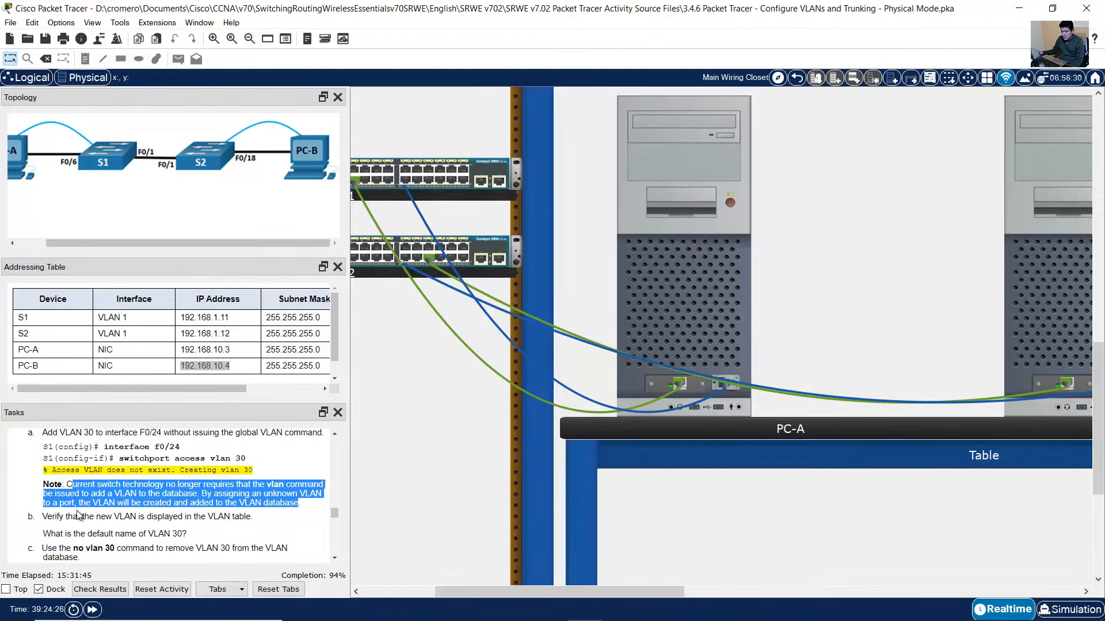
pyautogui.moveTo(48, 517); pyautogui.dragTo(250, 518)
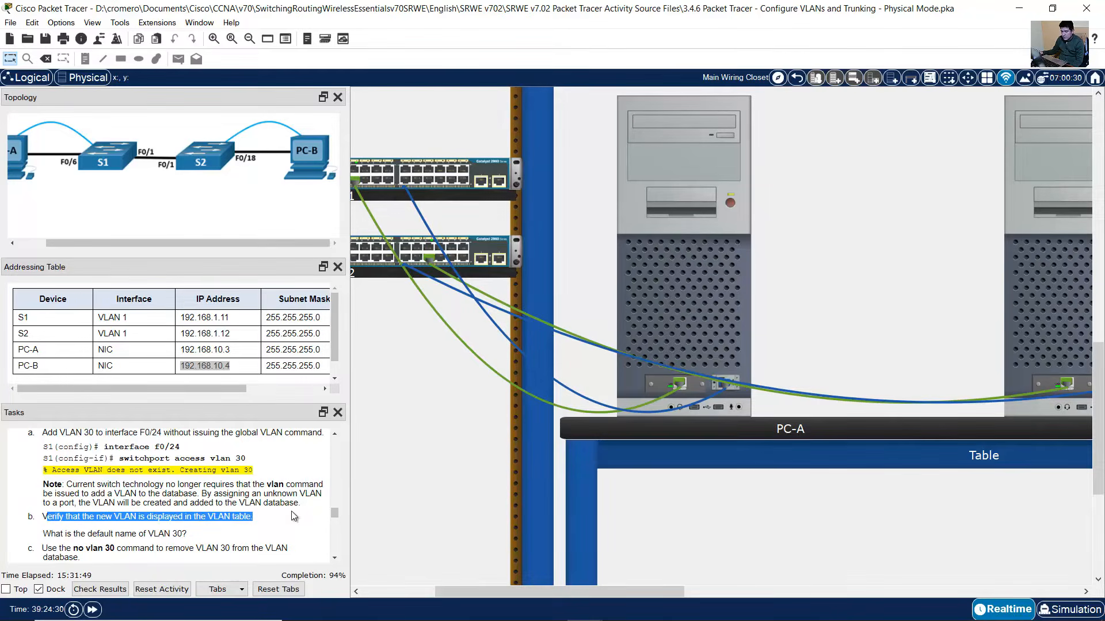
pyautogui.click(619, 385)
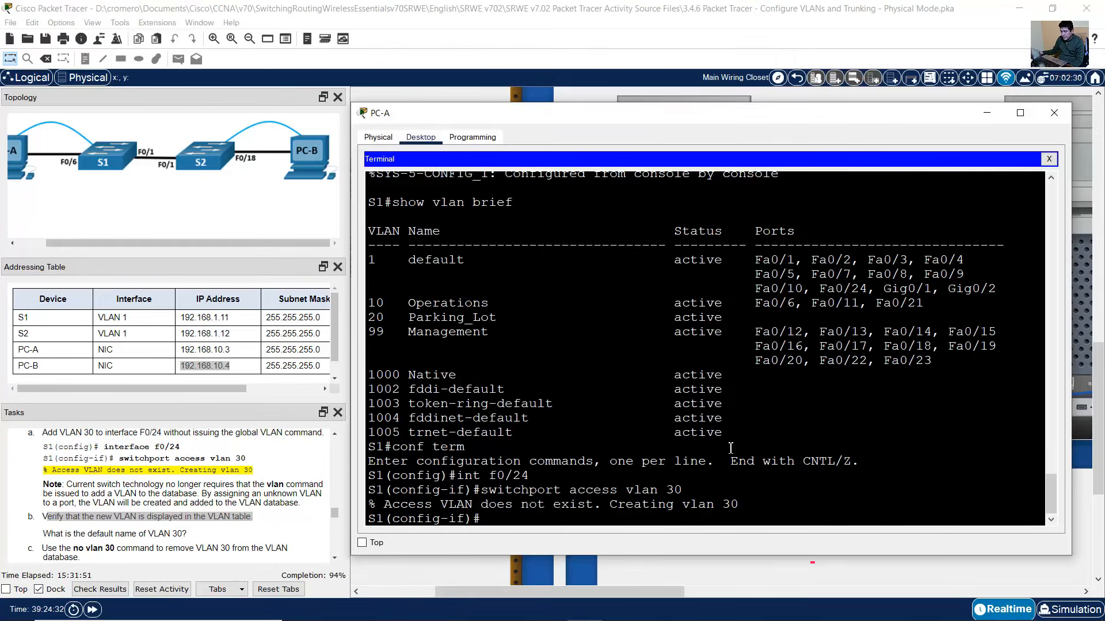
# - Exit configuration mode, re-run show vlan brief and locate VLAN 30 in the table
pyautogui.write('end')
pyautogui.press('Return')
pyautogui.press('Up')
pyautogui.press('Up')
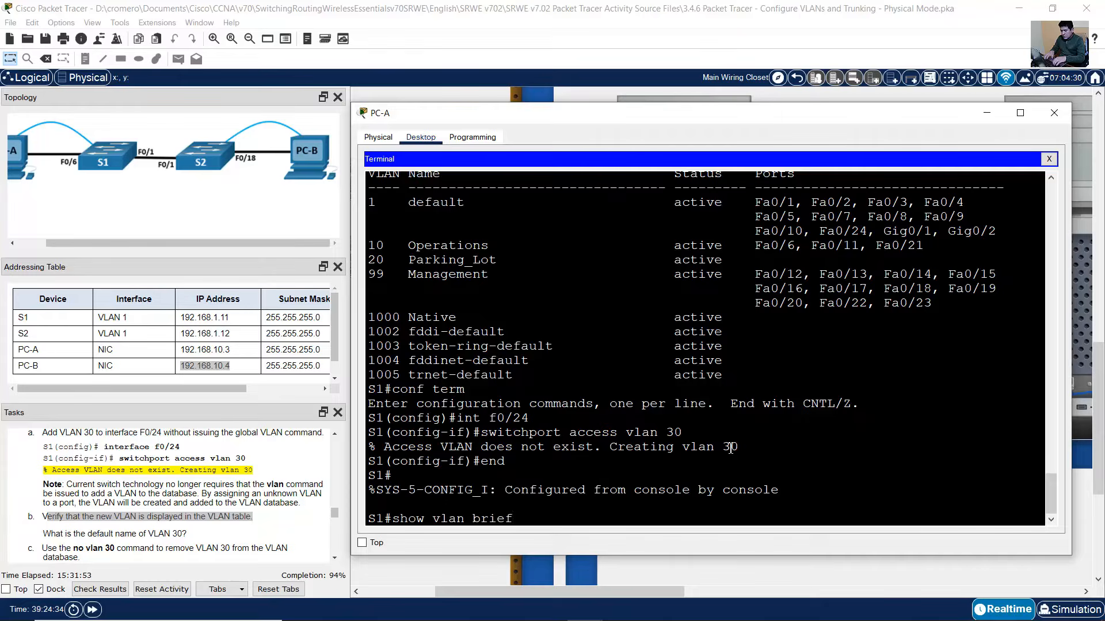
pyautogui.press('Return')
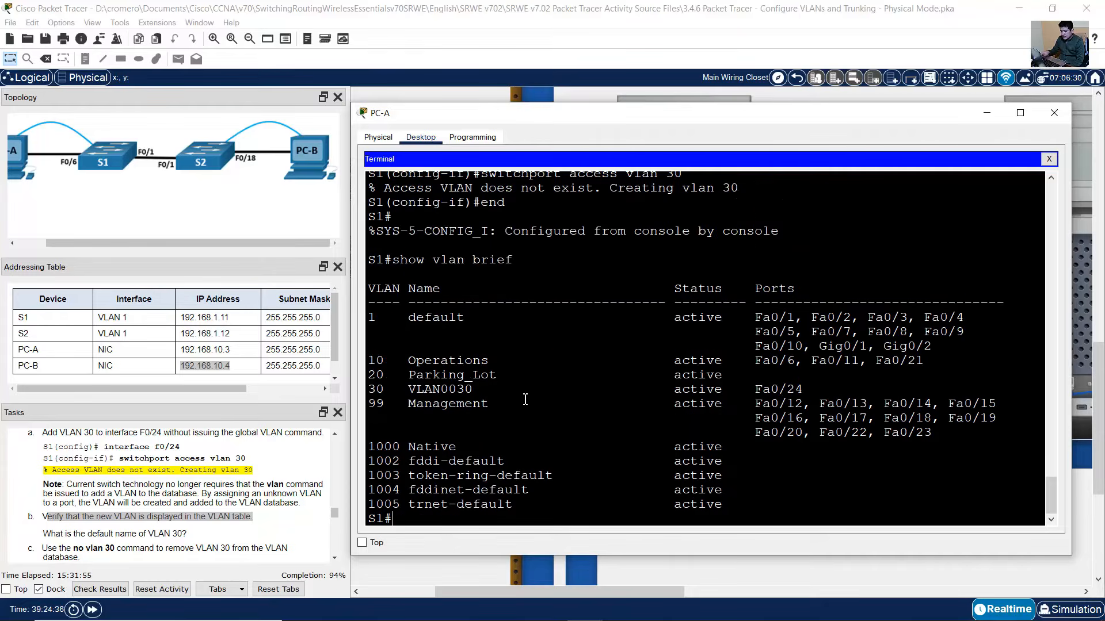
pyautogui.moveTo(370, 392); pyautogui.dragTo(496, 391)
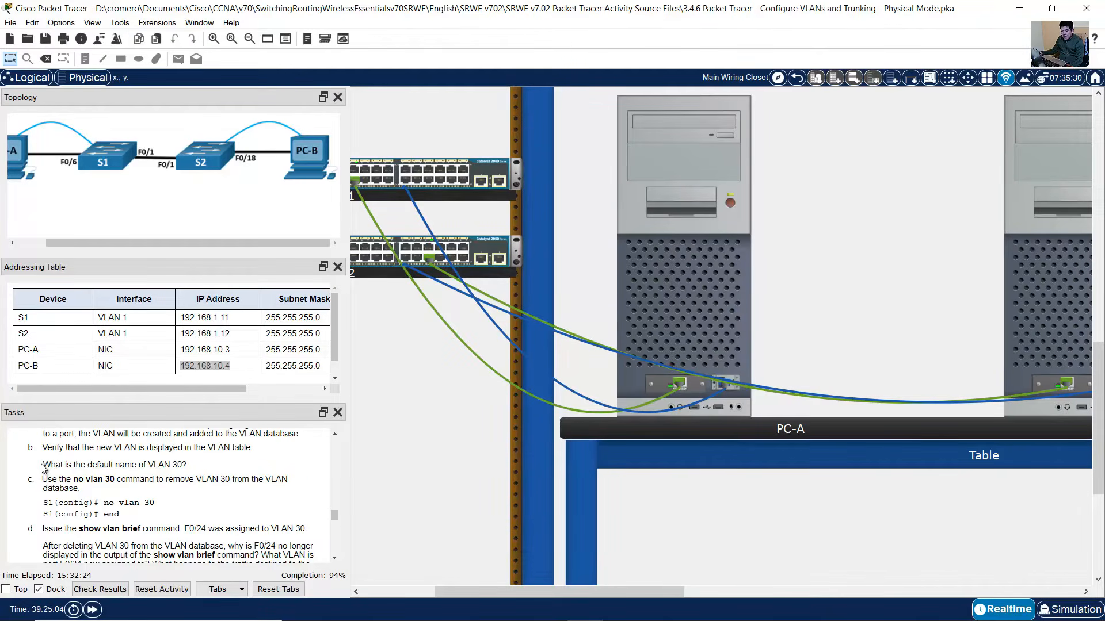
pyautogui.moveTo(43, 466); pyautogui.dragTo(185, 464)
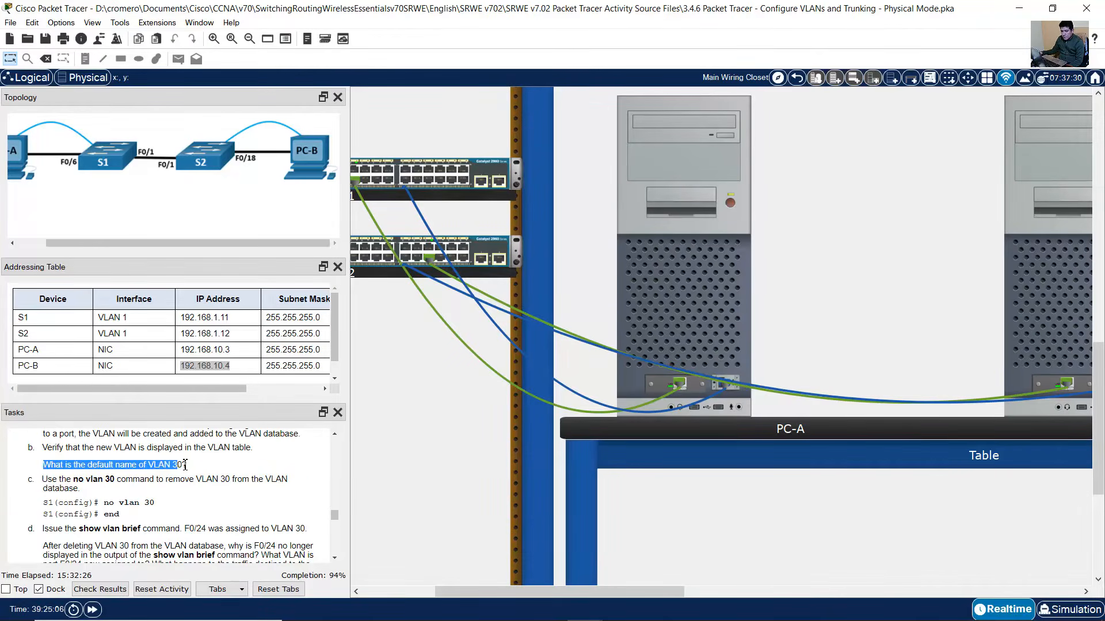
# - Confirm VLAN 30's default name VLAN0030 and review the commands for deleting it
pyautogui.click(778, 292)
pyautogui.click(432, 391)
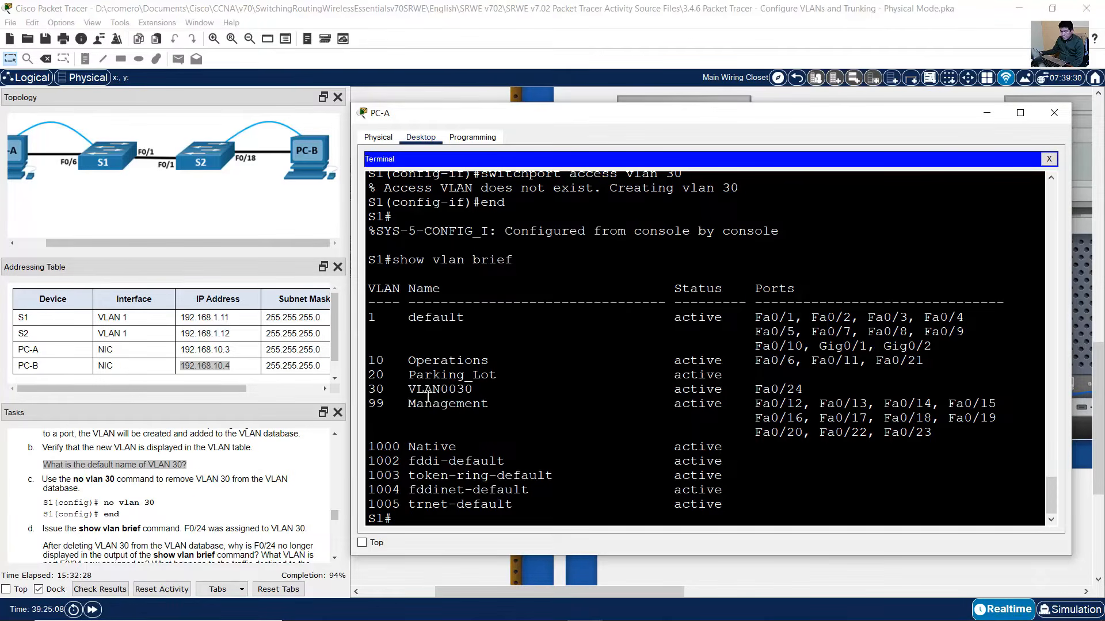
pyautogui.moveTo(409, 391); pyautogui.dragTo(474, 390)
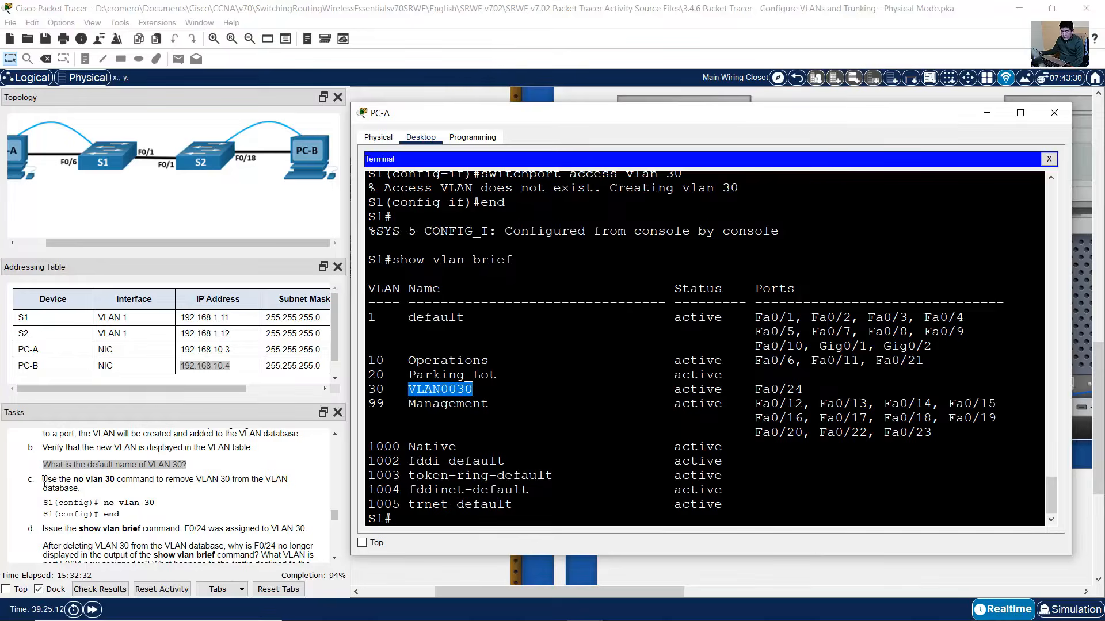
pyautogui.moveTo(43, 480); pyautogui.dragTo(181, 488)
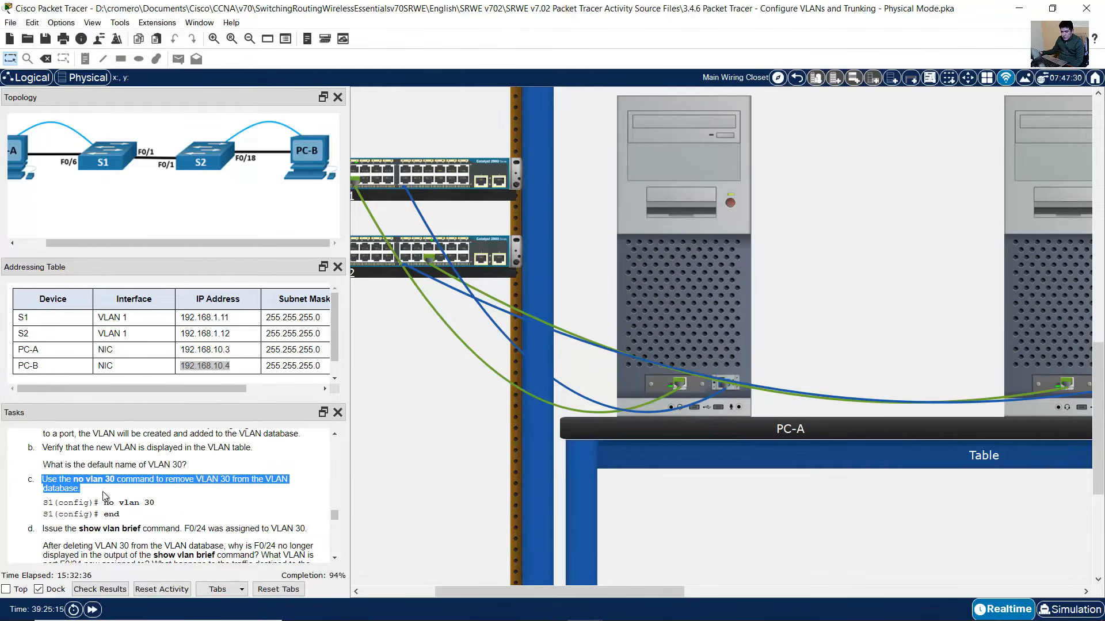
pyautogui.moveTo(59, 504); pyautogui.dragTo(131, 513)
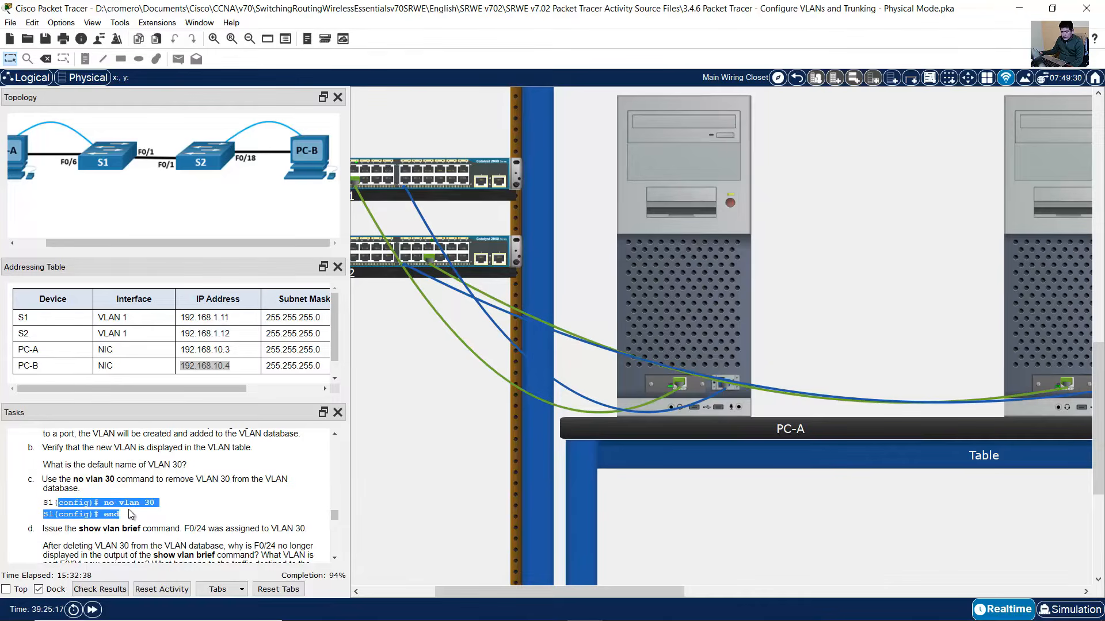
# - Delete VLAN 30 with no vlan 30 in S1's global configuration mode
pyautogui.click(689, 308)
pyautogui.write('conf')
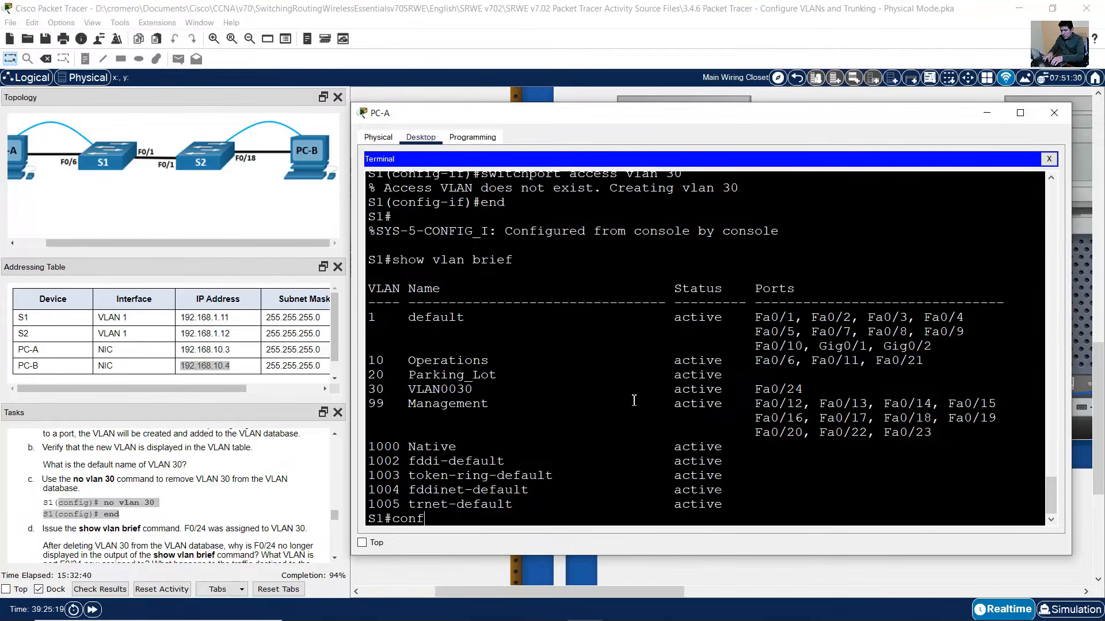
pyautogui.write(' term')
pyautogui.press('Return')
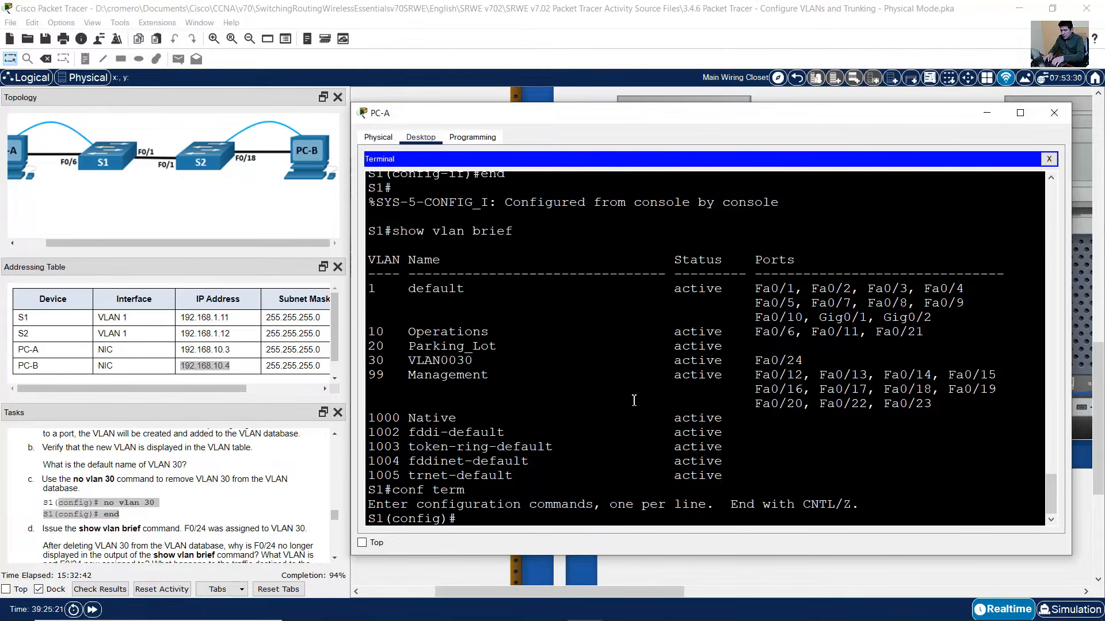
pyautogui.write('no vlan 30')
pyautogui.press('Return')
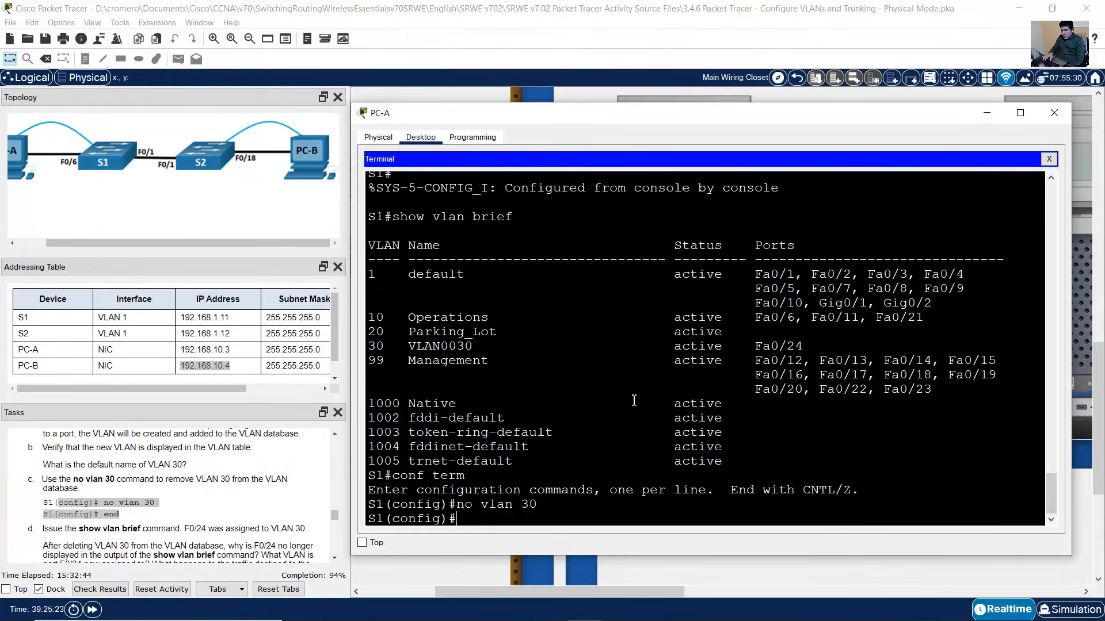
pyautogui.write('end')
pyautogui.press('Return')
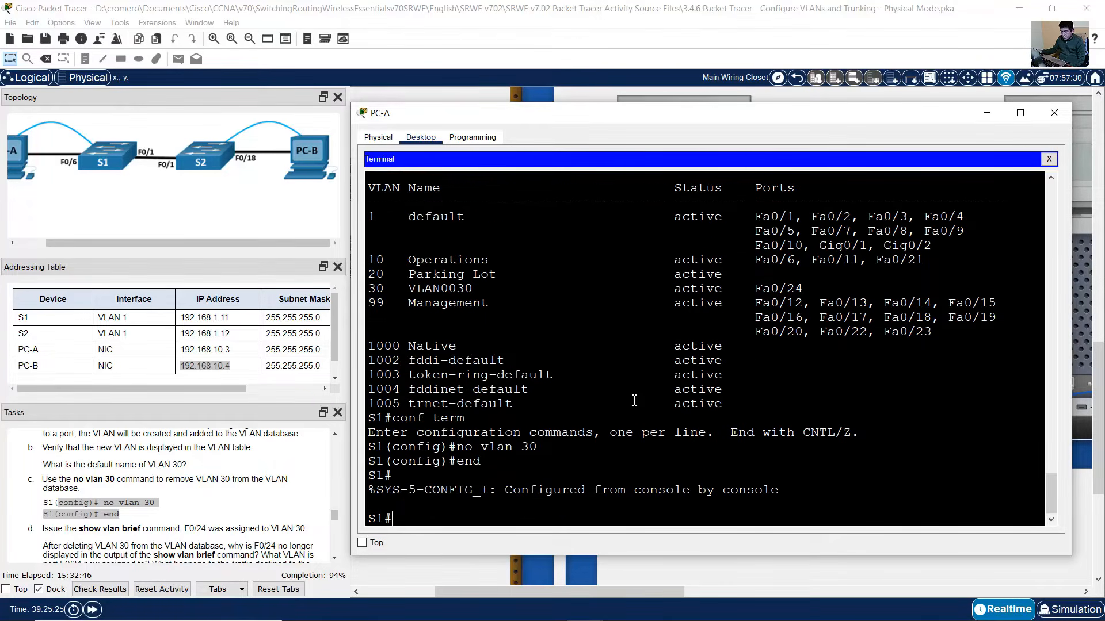
# - Run show vlan brief to confirm VLAN 30 is gone and Fa0/24 belongs to no VLAN
pyautogui.scroll(-1, 196, 510)
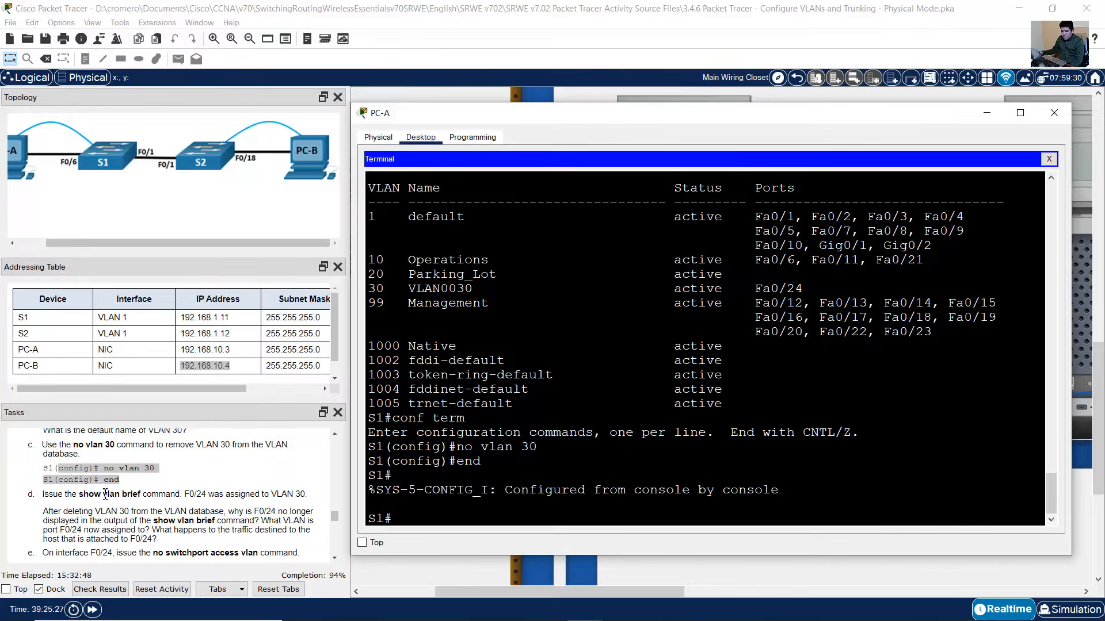
pyautogui.moveTo(83, 495); pyautogui.dragTo(141, 495)
pyautogui.click(699, 311)
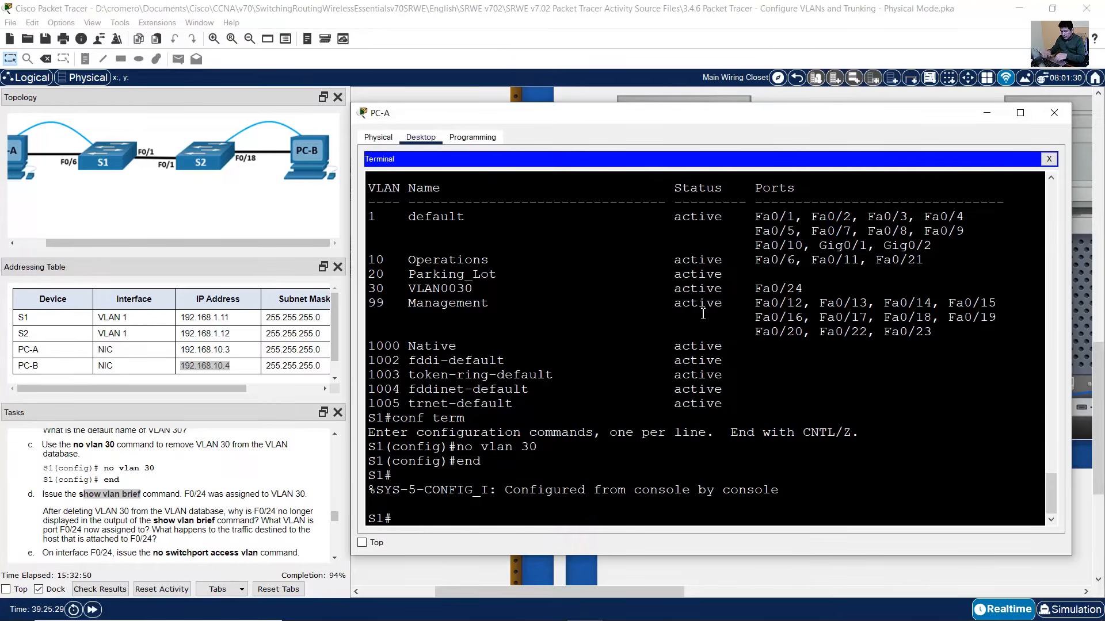
pyautogui.write('show vlan brief')
pyautogui.press('Return')
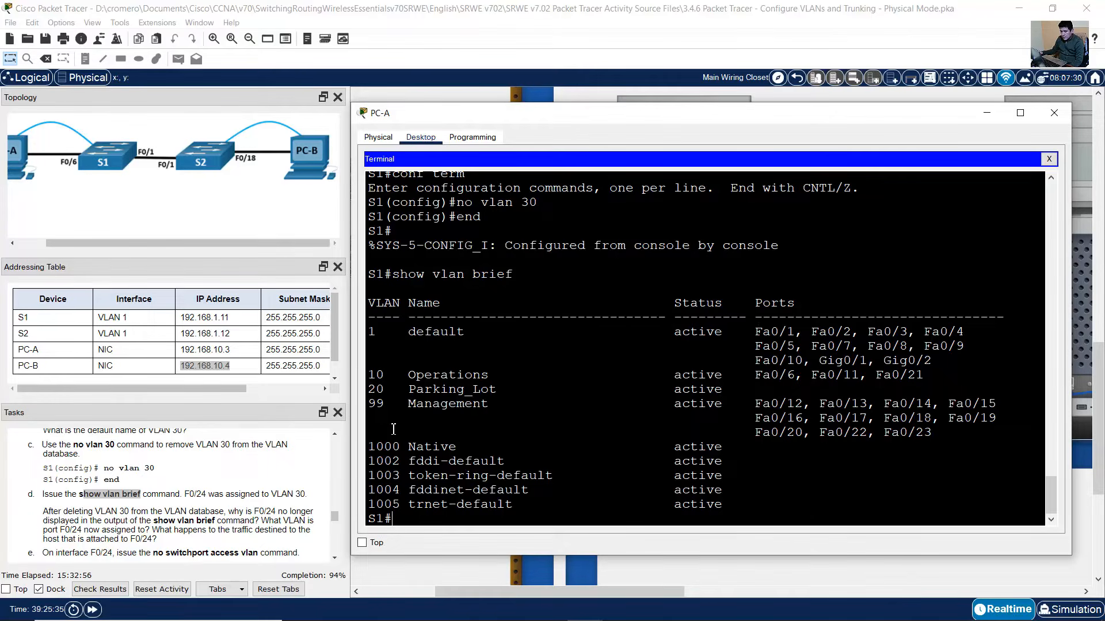
pyautogui.moveTo(374, 333); pyautogui.dragTo(817, 483)
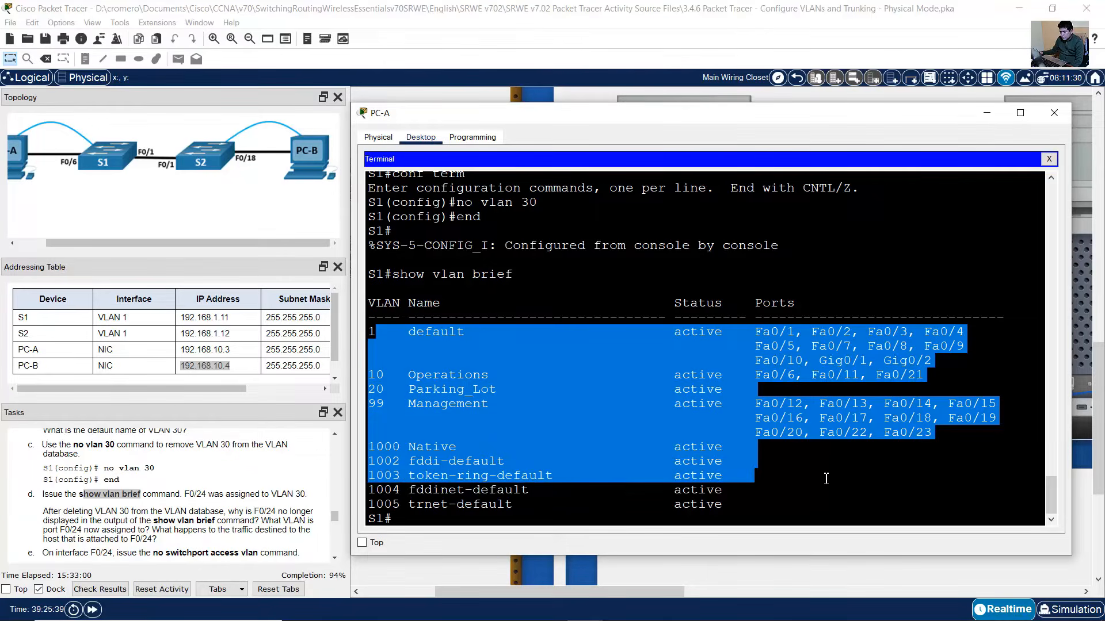
pyautogui.click(171, 494)
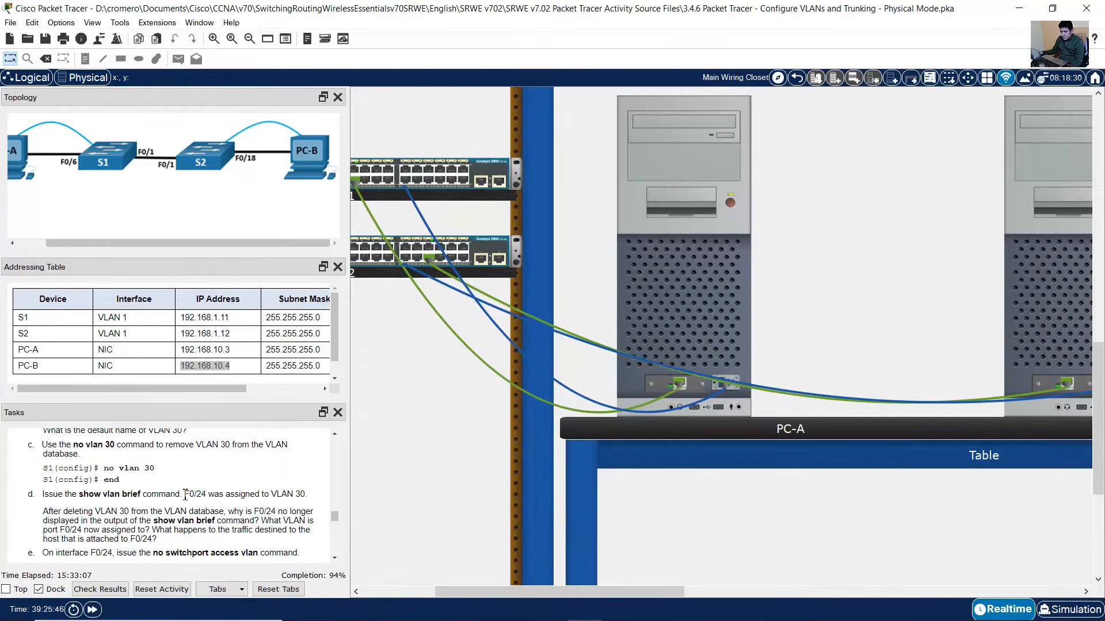
pyautogui.moveTo(185, 494); pyautogui.dragTo(307, 496)
pyautogui.scroll(-1, 307, 496)
pyautogui.moveTo(44, 478); pyautogui.dragTo(171, 500)
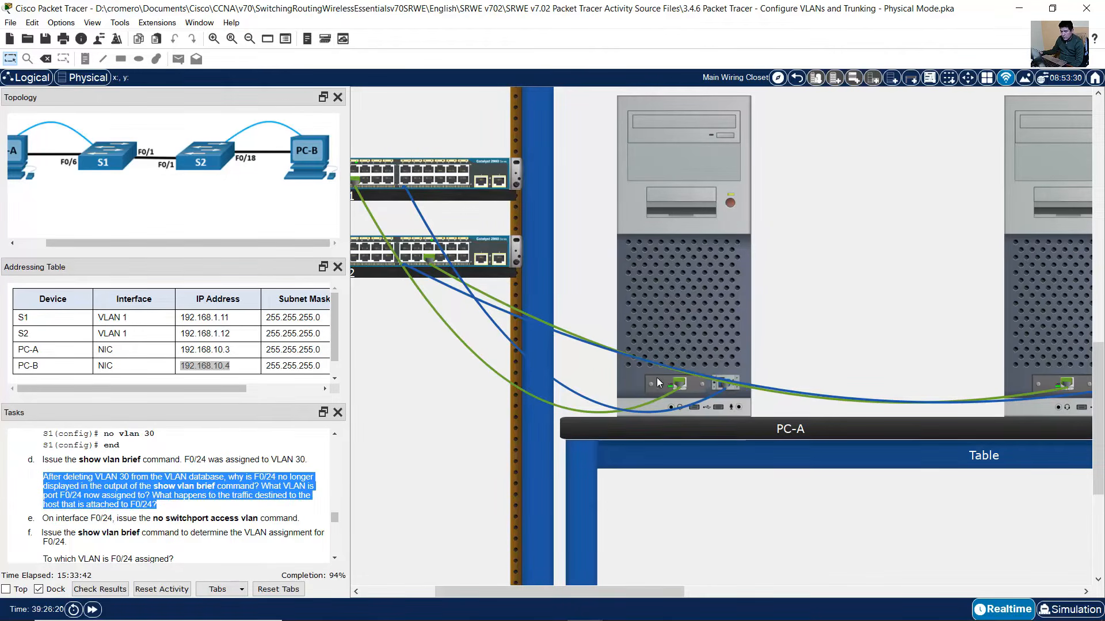
pyautogui.click(712, 301)
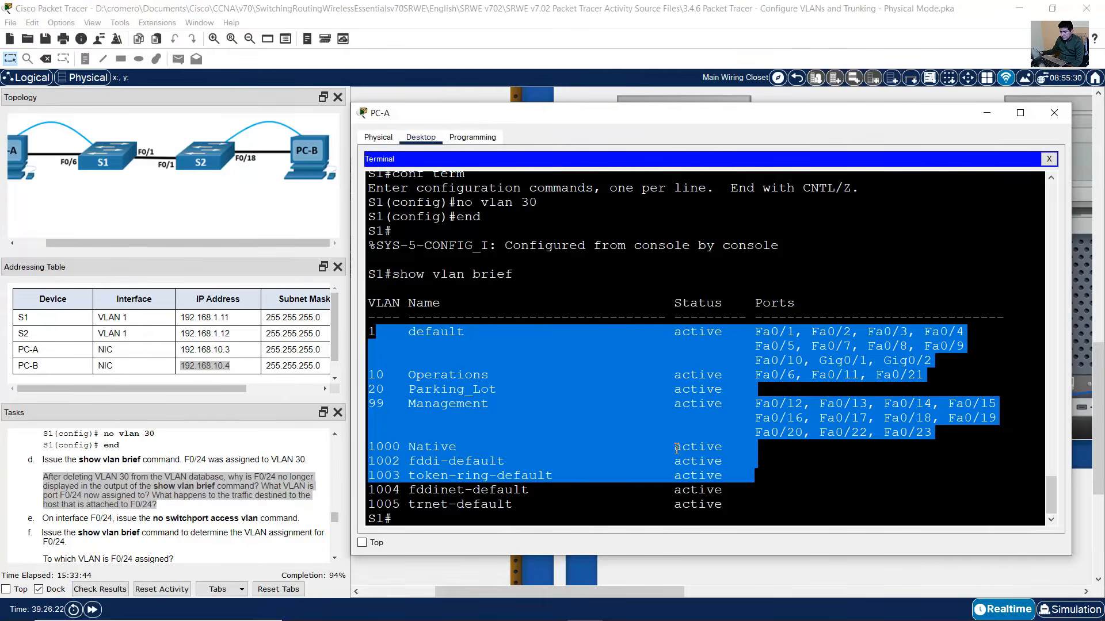
pyautogui.moveTo(763, 334); pyautogui.dragTo(930, 437)
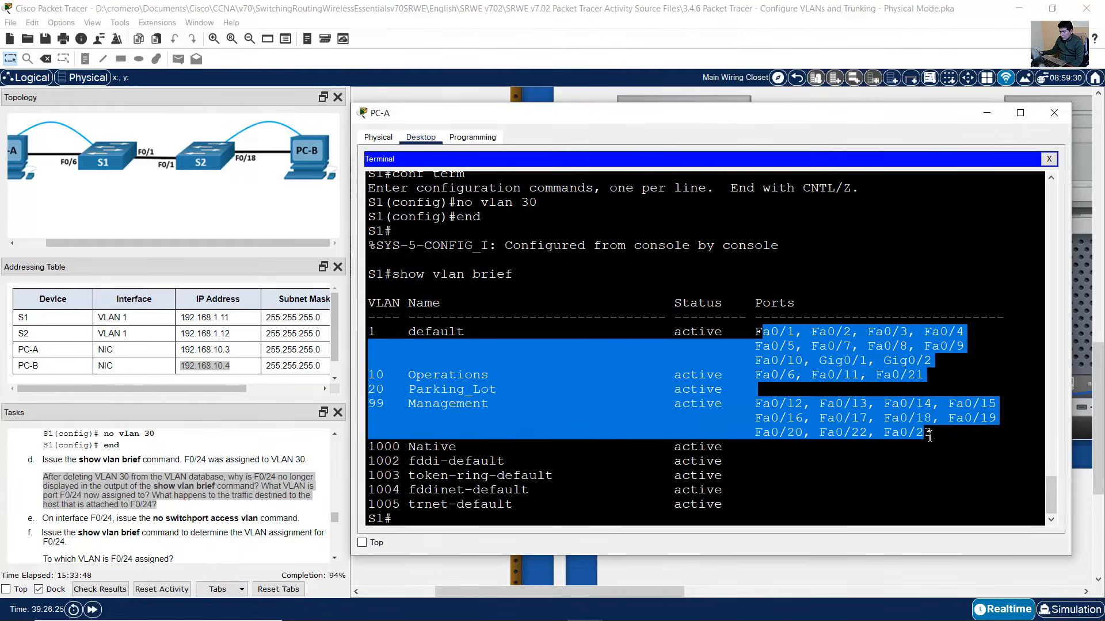
pyautogui.moveTo(772, 333); pyautogui.dragTo(925, 433)
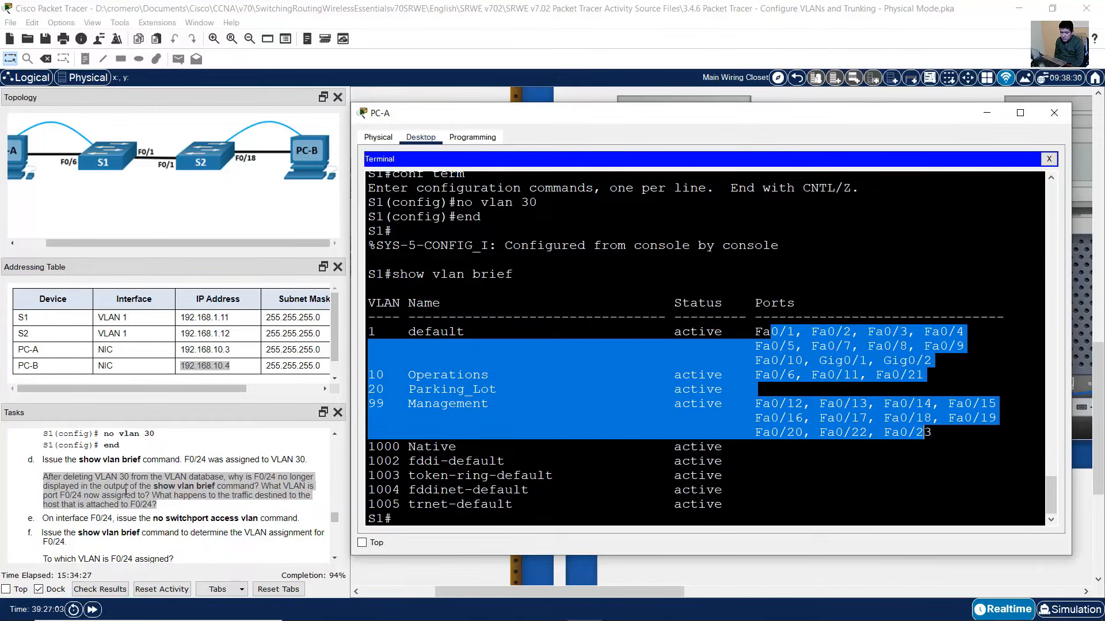
pyautogui.scroll(-3, 125, 490)
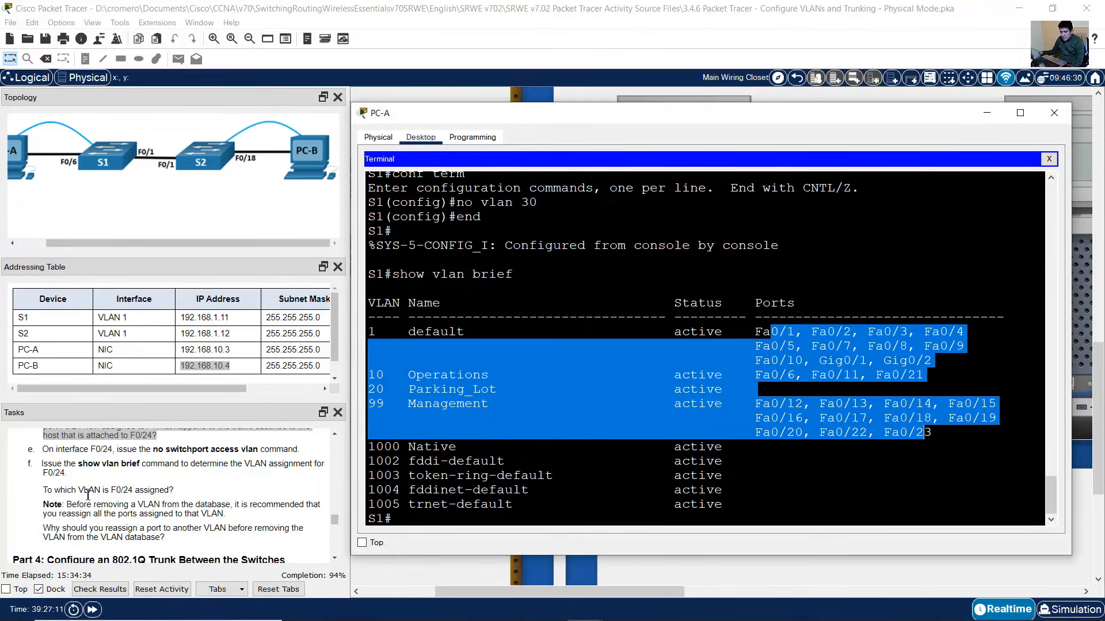
pyautogui.moveTo(58, 452); pyautogui.dragTo(298, 449)
# - Clear F0/24's access VLAN setting with no switchport access vlan and exit configuration mode
pyautogui.click(688, 270)
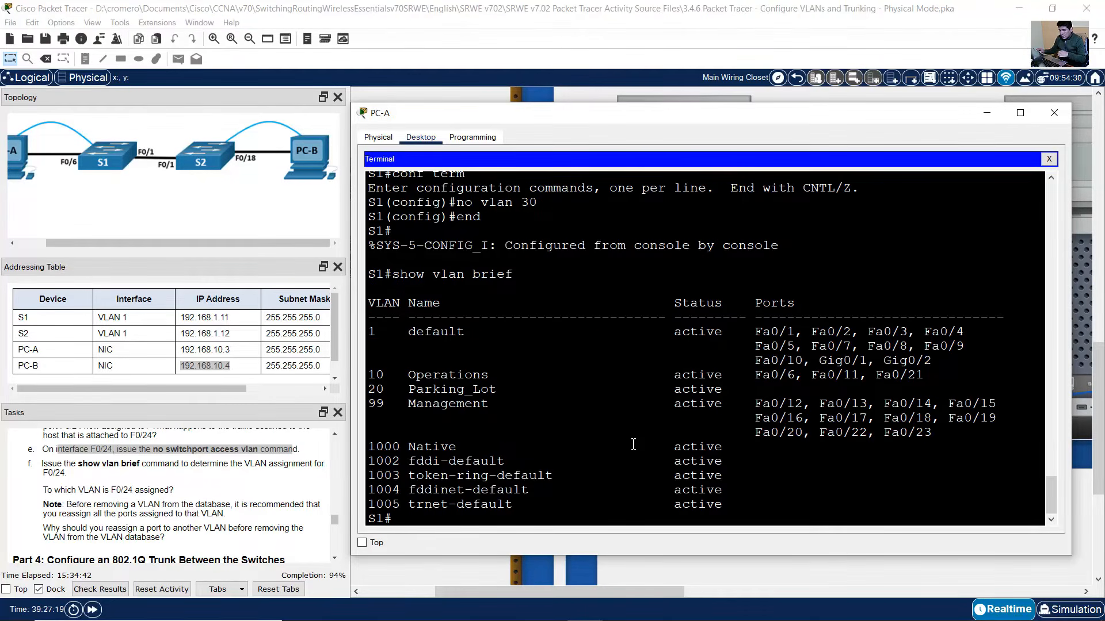
pyautogui.write('conf term')
pyautogui.press('Return')
pyautogui.write('int')
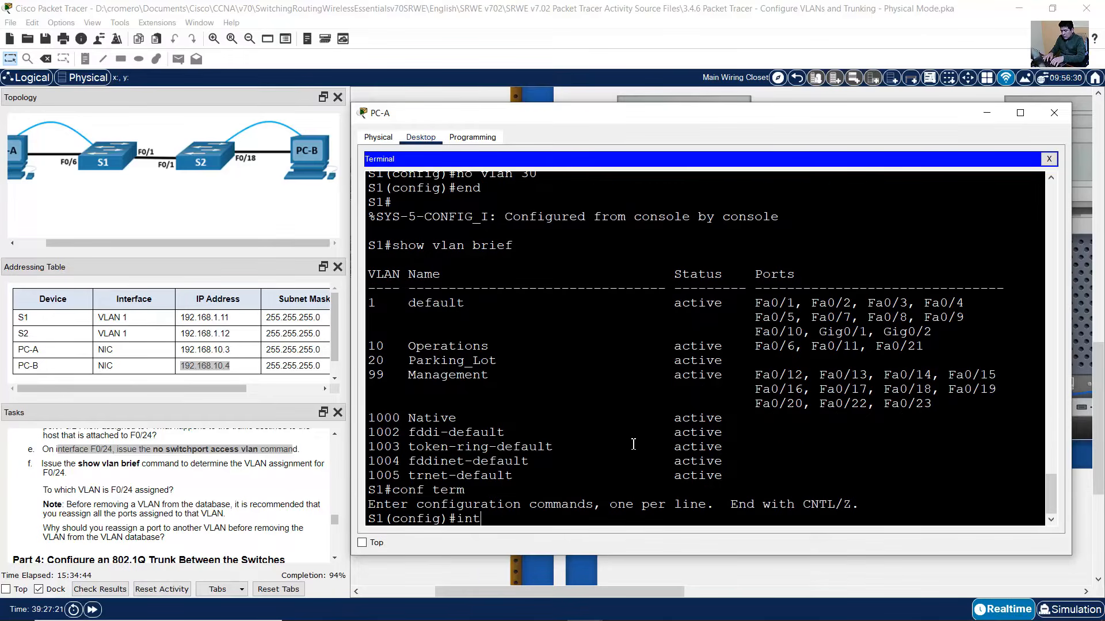
pyautogui.write(' f0/24')
pyautogui.press('Return')
pyautogui.press('Up')
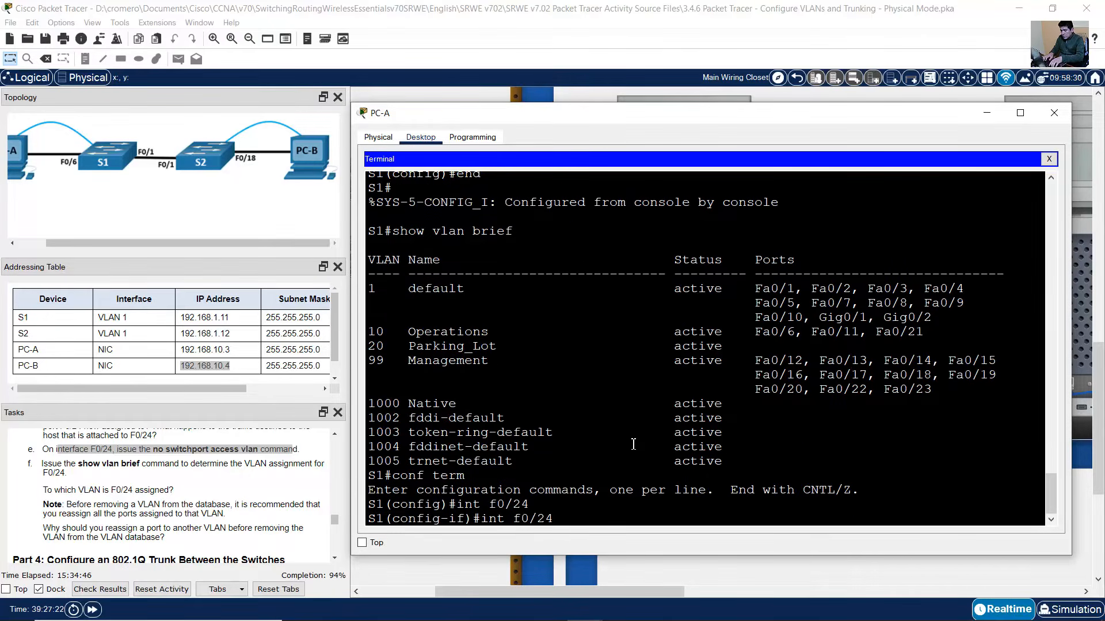
pyautogui.press('Up')
pyautogui.press('Up')
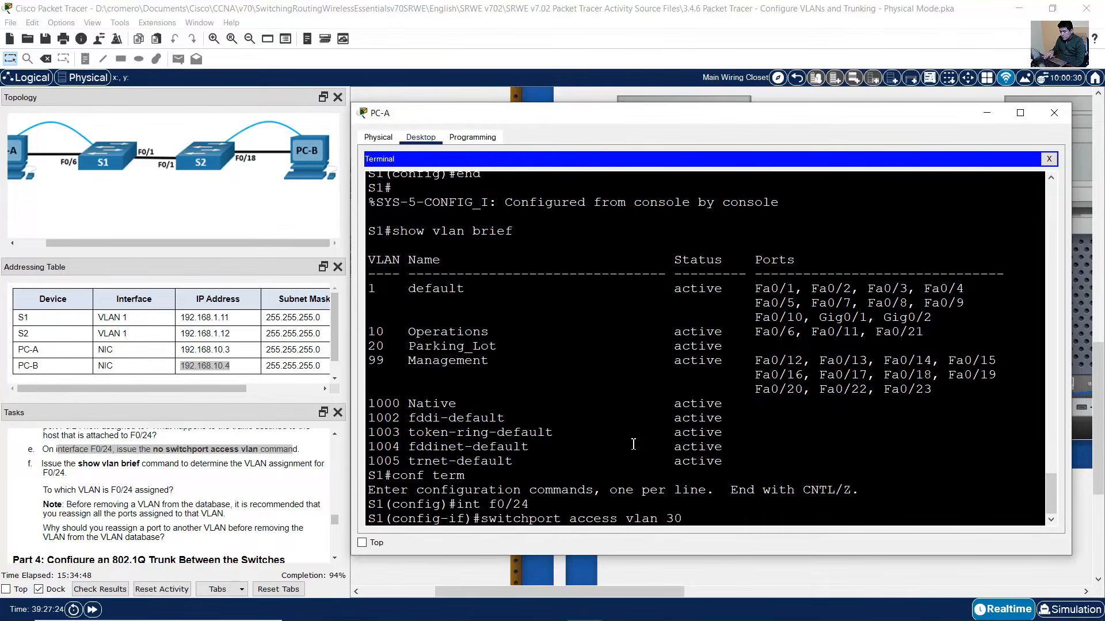
pyautogui.press('Left')
pyautogui.press('Left')
pyautogui.press('Left')
pyautogui.press('Left')
pyautogui.press('Left')
pyautogui.press('Left')
pyautogui.press('Left')
pyautogui.press('Left')
pyautogui.press('Left')
pyautogui.press('Left')
pyautogui.press('Left')
pyautogui.press('Left')
pyautogui.press('Left')
pyautogui.press('Left')
pyautogui.press('Left')
pyautogui.press('Left')
pyautogui.press('Left')
pyautogui.press('Left')
pyautogui.press('Left')
pyautogui.press('Left')
pyautogui.write('no')
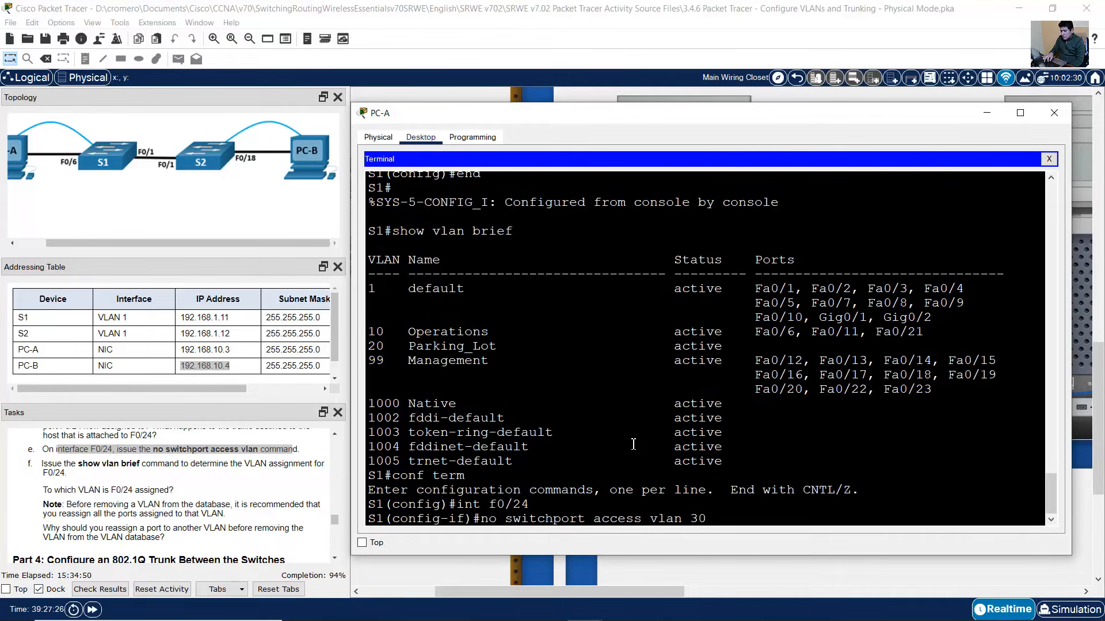
pyautogui.press('BackSpace')
pyautogui.press('BackSpace')
pyautogui.press('Return')
pyautogui.write('end')
pyautogui.press('Return')
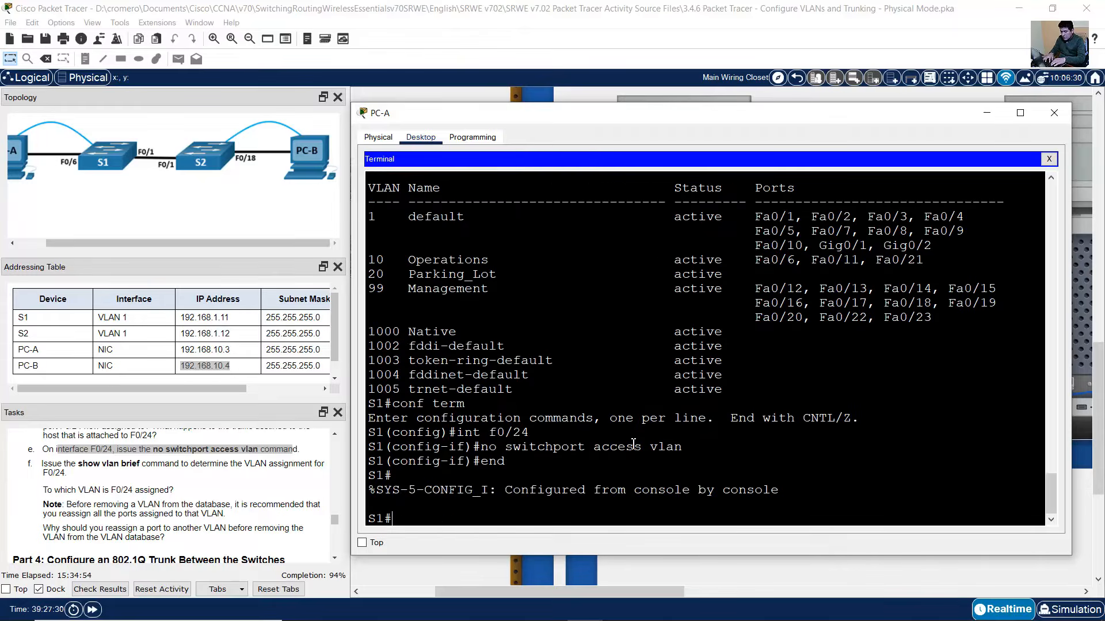
# - List S1's VLAN table and confirm Fa0/24 sits under VLAN 1 default
pyautogui.press('Up')
pyautogui.press('Up')
pyautogui.press('Return')
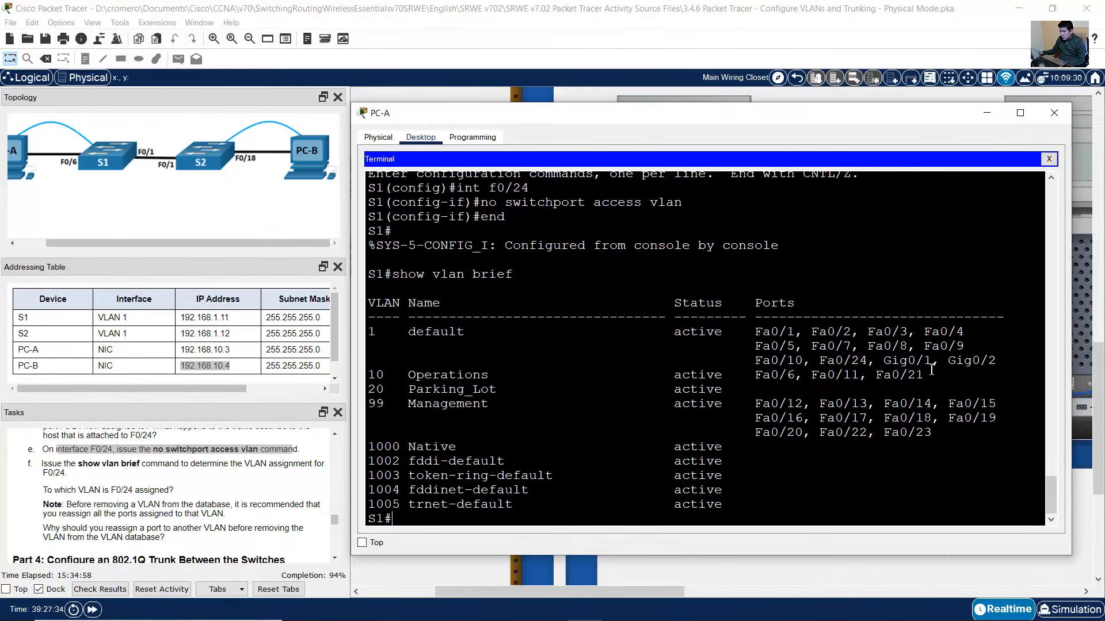
pyautogui.moveTo(811, 361); pyautogui.dragTo(862, 360)
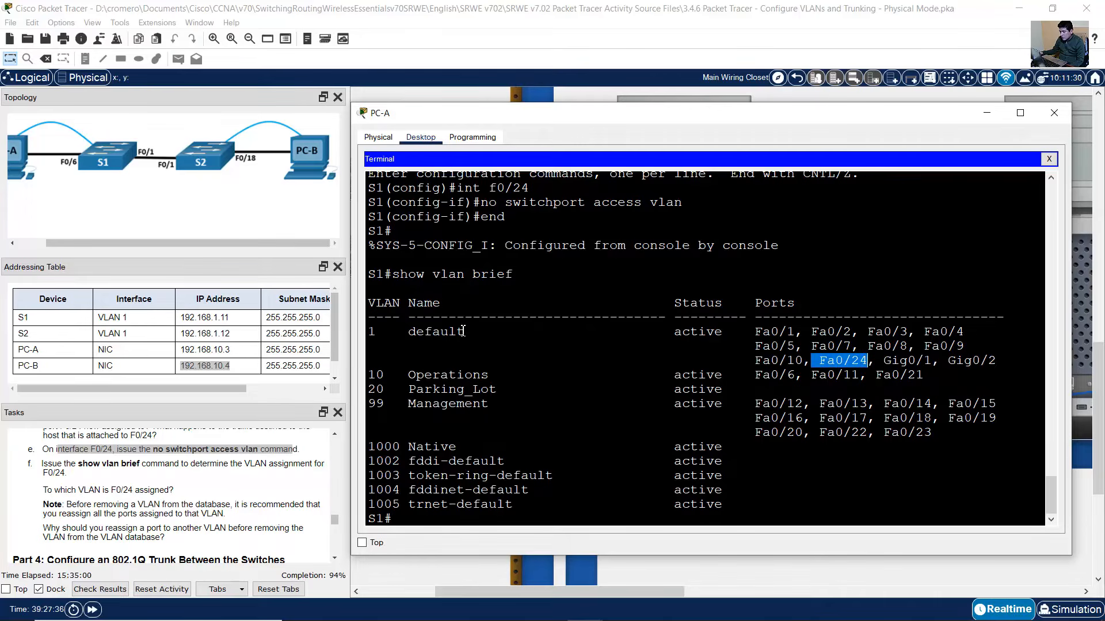
pyautogui.moveTo(473, 332); pyautogui.dragTo(353, 331)
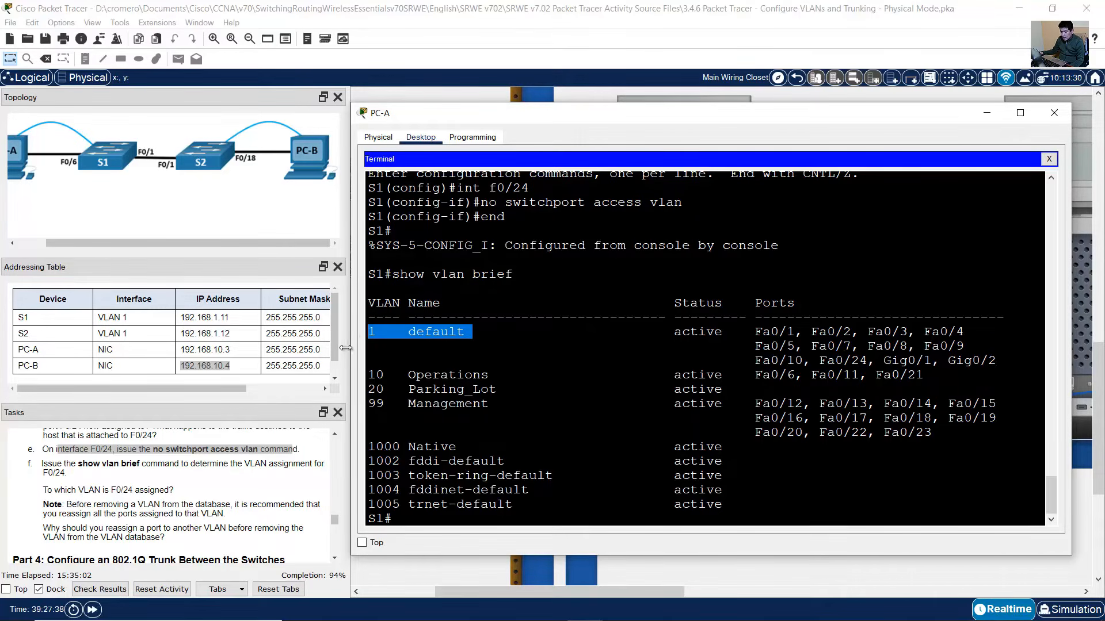
pyautogui.click(79, 466)
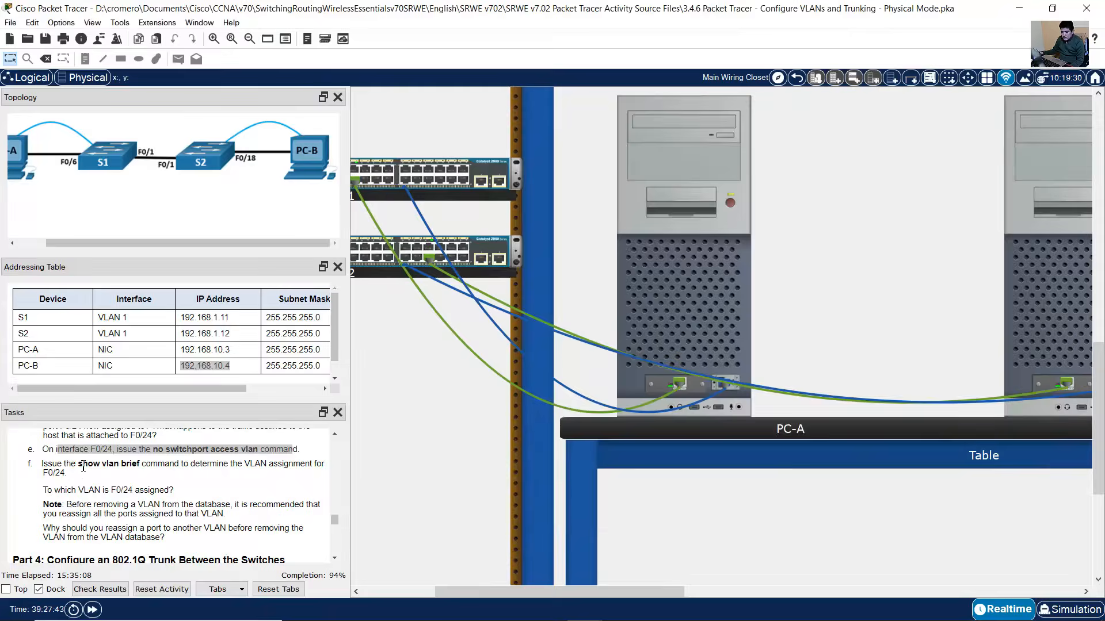
pyautogui.moveTo(72, 464); pyautogui.dragTo(164, 464)
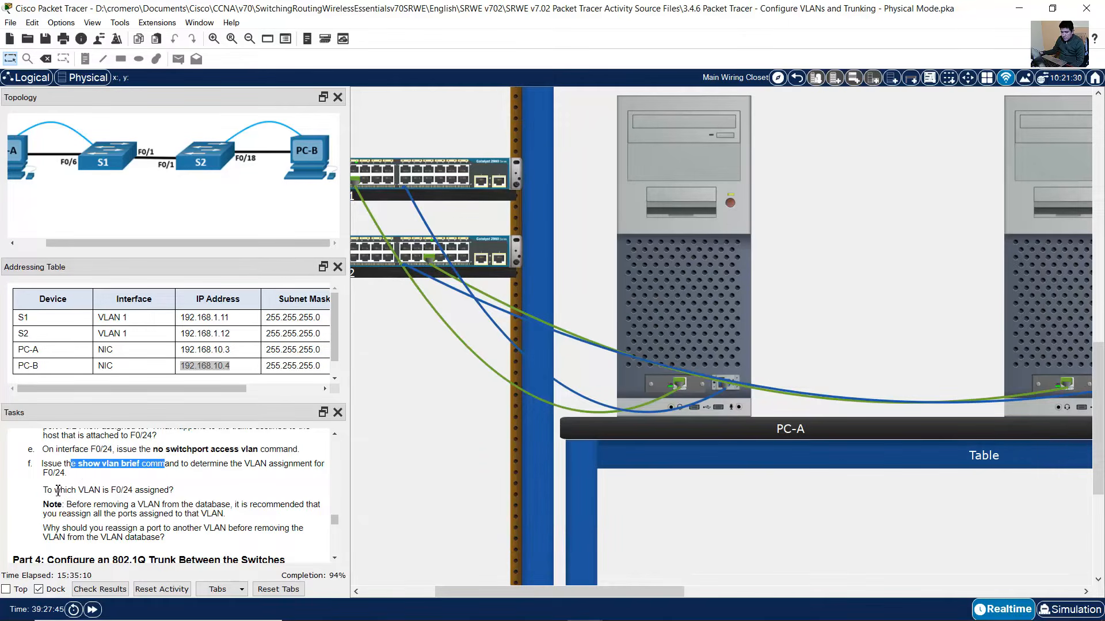
pyautogui.moveTo(56, 491); pyautogui.dragTo(168, 490)
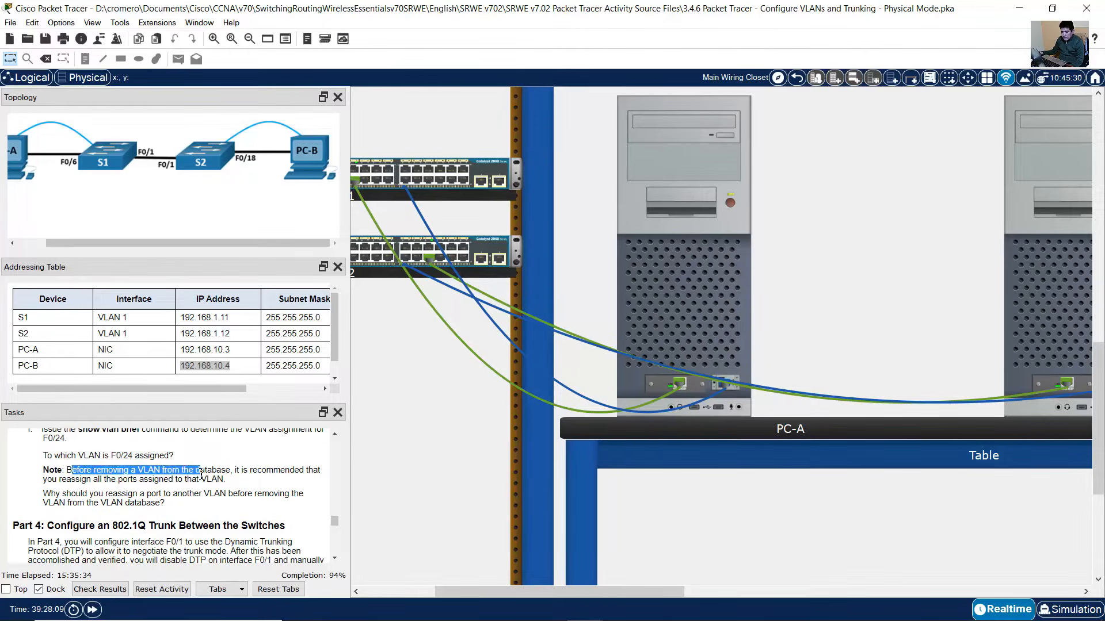
pyautogui.click(78, 474)
pyautogui.moveTo(71, 470); pyautogui.dragTo(228, 483)
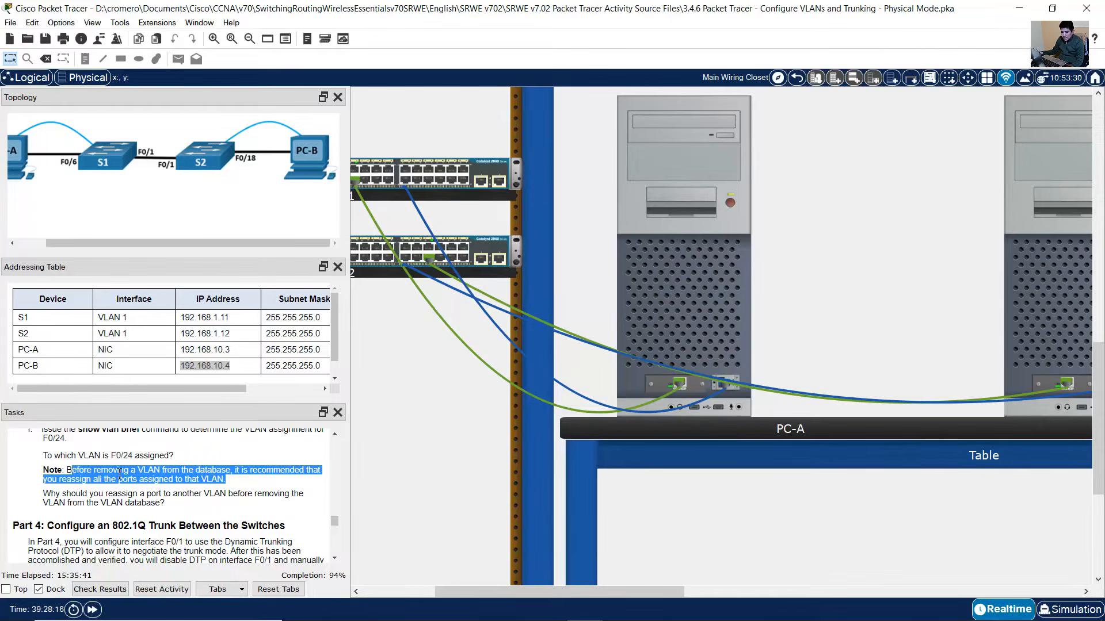
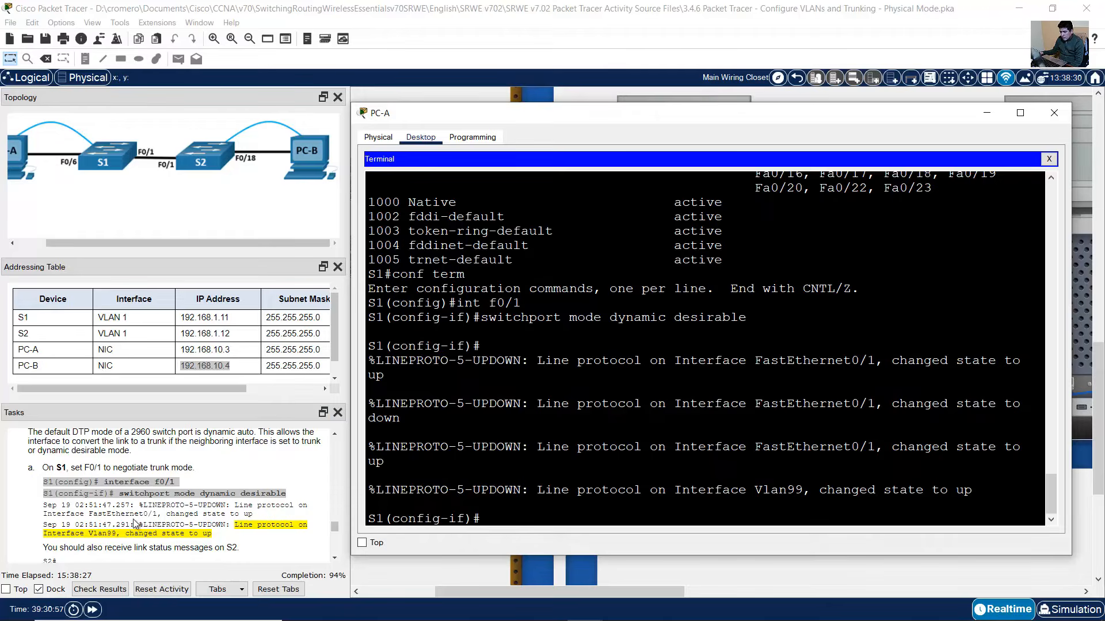
# - Review S1's Vlan99 up message and the task note about S2's link messages
pyautogui.scroll(-1, 143, 509)
pyautogui.moveTo(545, 489); pyautogui.dragTo(958, 493)
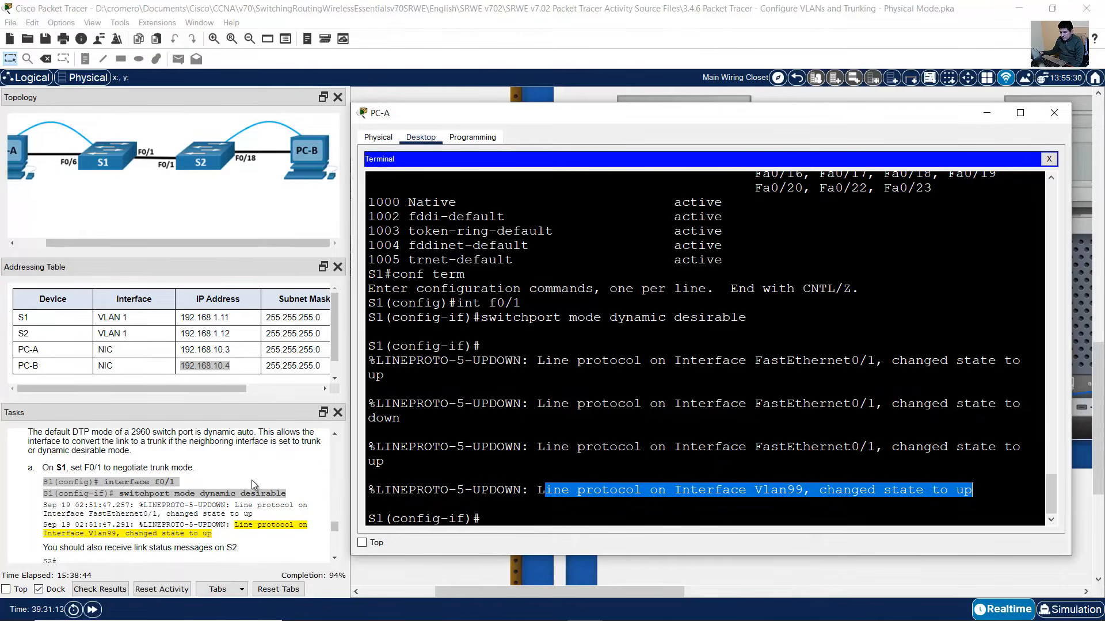
pyautogui.scroll(-1, 170, 506)
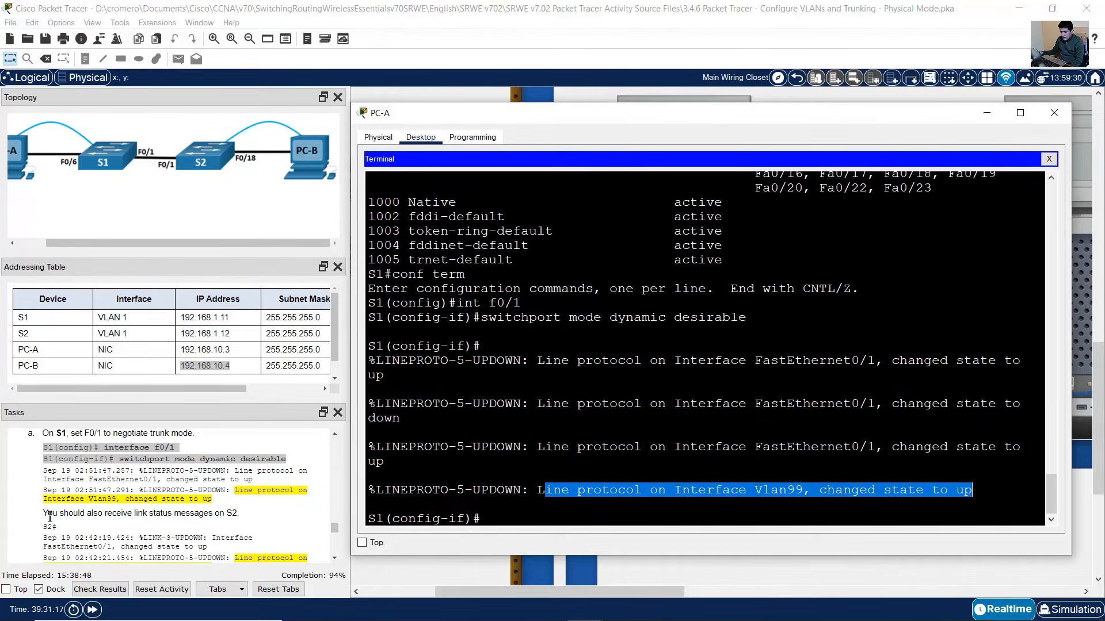
pyautogui.moveTo(47, 513); pyautogui.dragTo(242, 516)
pyautogui.scroll(-2, 203, 514)
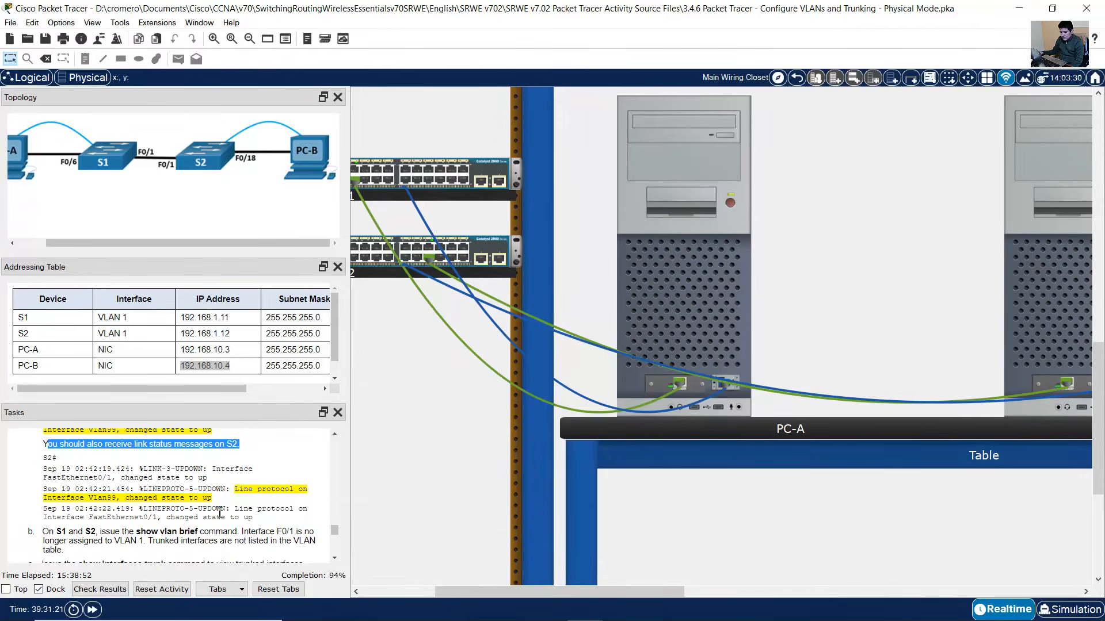
# - Read S2's Vlan99 up message on PC-B, then find the show vlan brief task step
pyautogui.click(1047, 299)
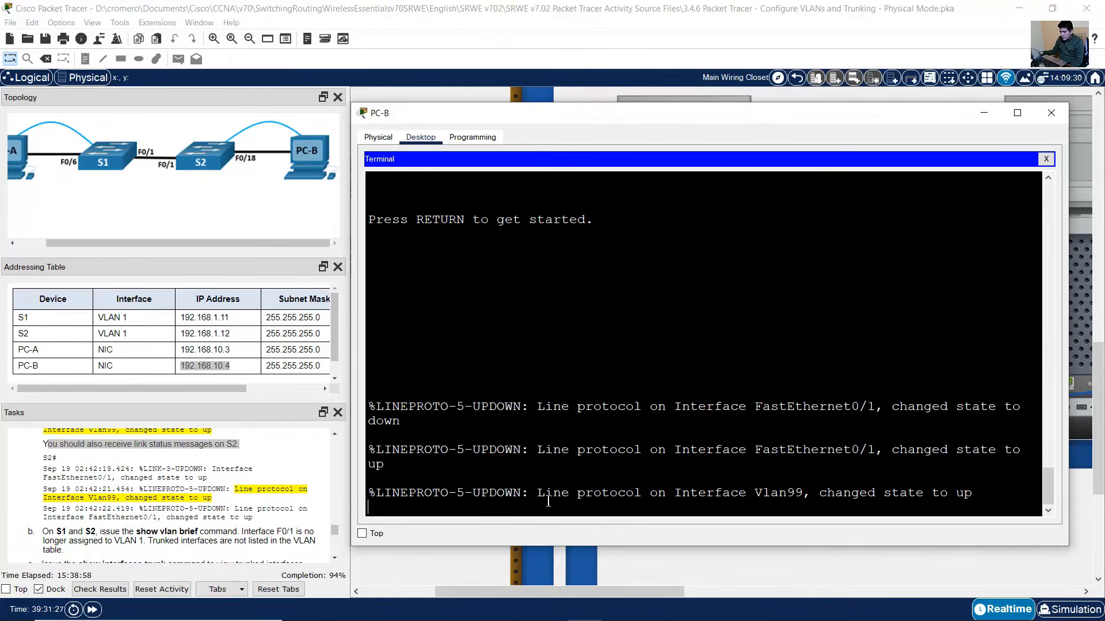
pyautogui.moveTo(548, 501); pyautogui.dragTo(960, 493)
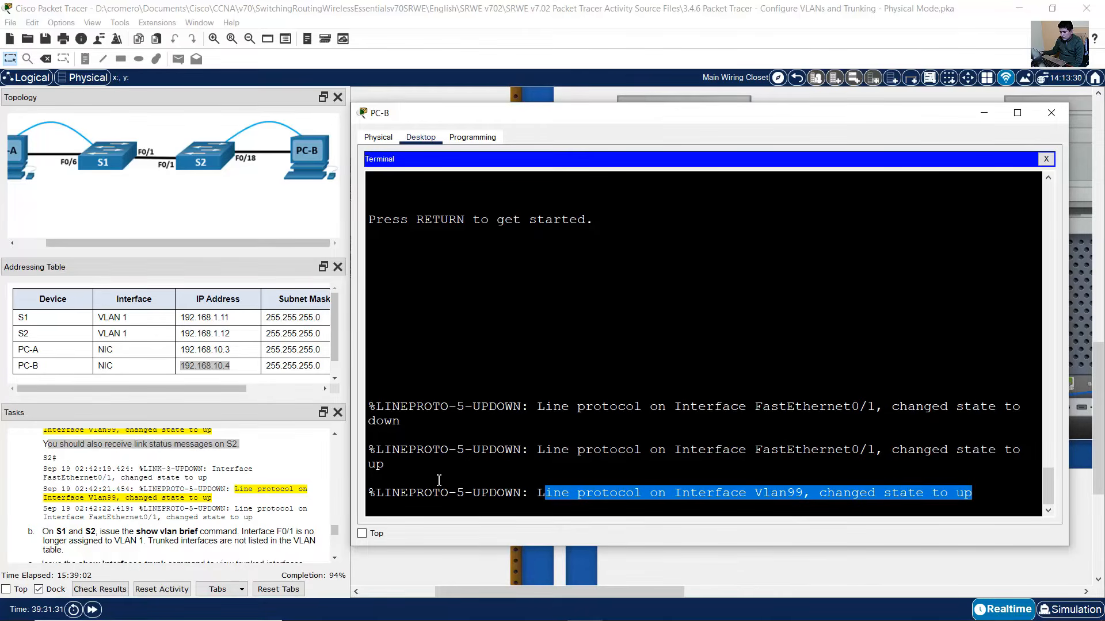
pyautogui.click(138, 511)
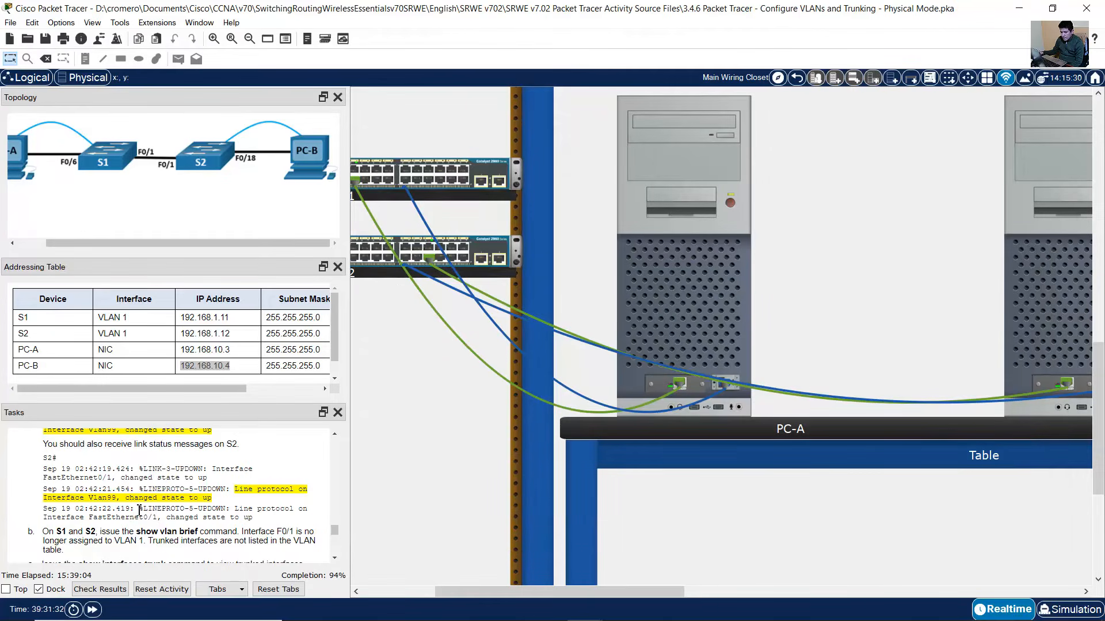
pyautogui.scroll(-3, 138, 511)
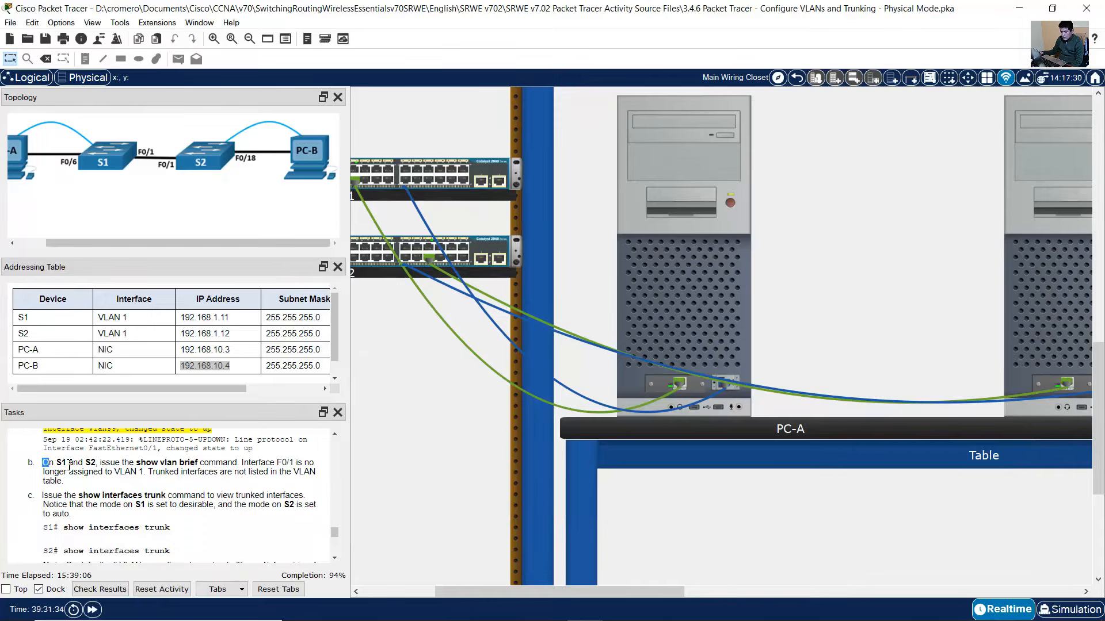
pyautogui.moveTo(71, 465); pyautogui.dragTo(177, 483)
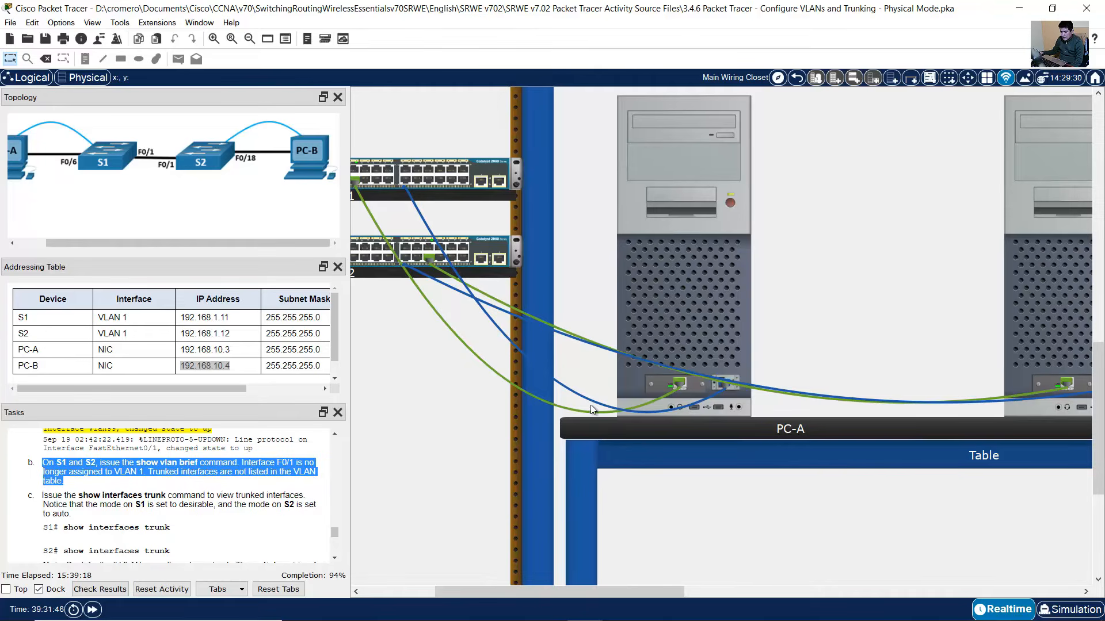
# - On S1, leave configuration mode with end and run show vlan brief
pyautogui.click(692, 279)
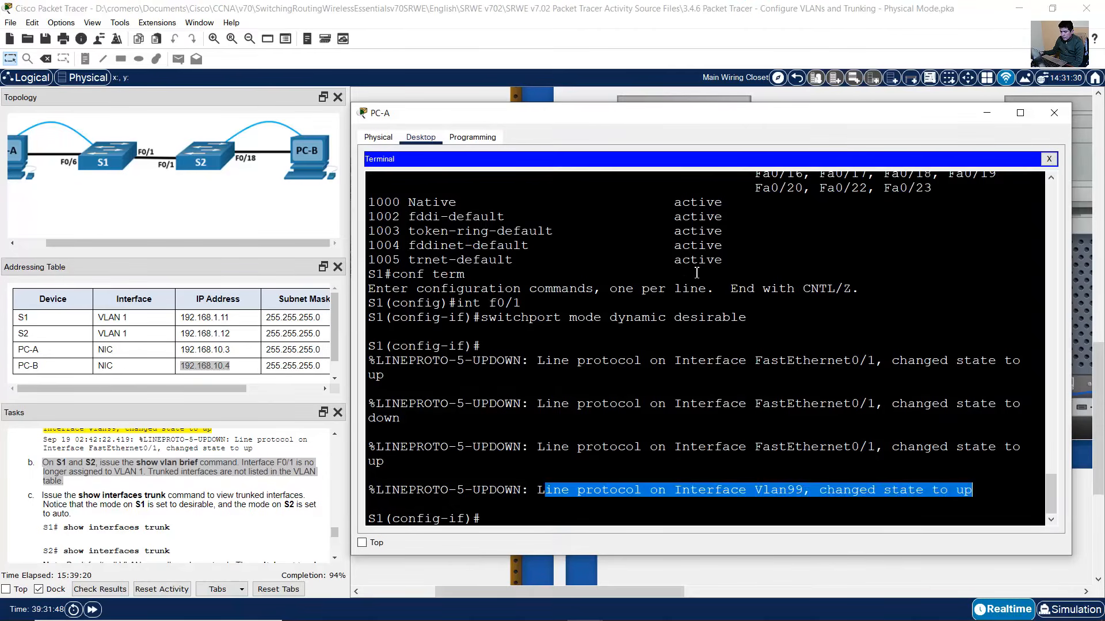
pyautogui.click(650, 399)
pyautogui.write('end')
pyautogui.press('Return')
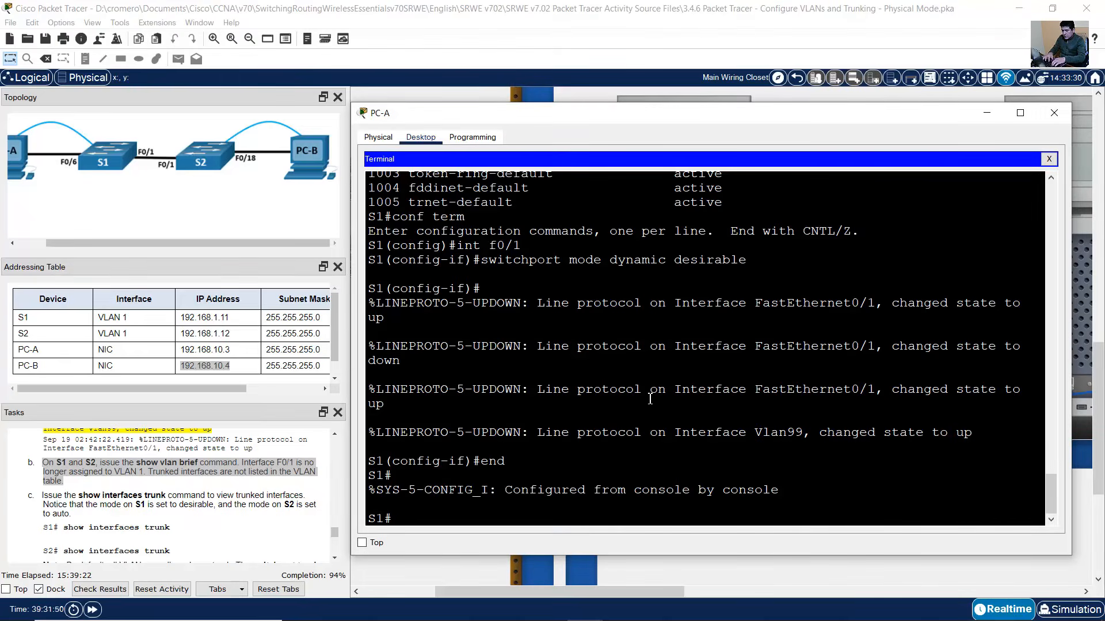
pyautogui.write('show vlan brief')
pyautogui.press('Return')
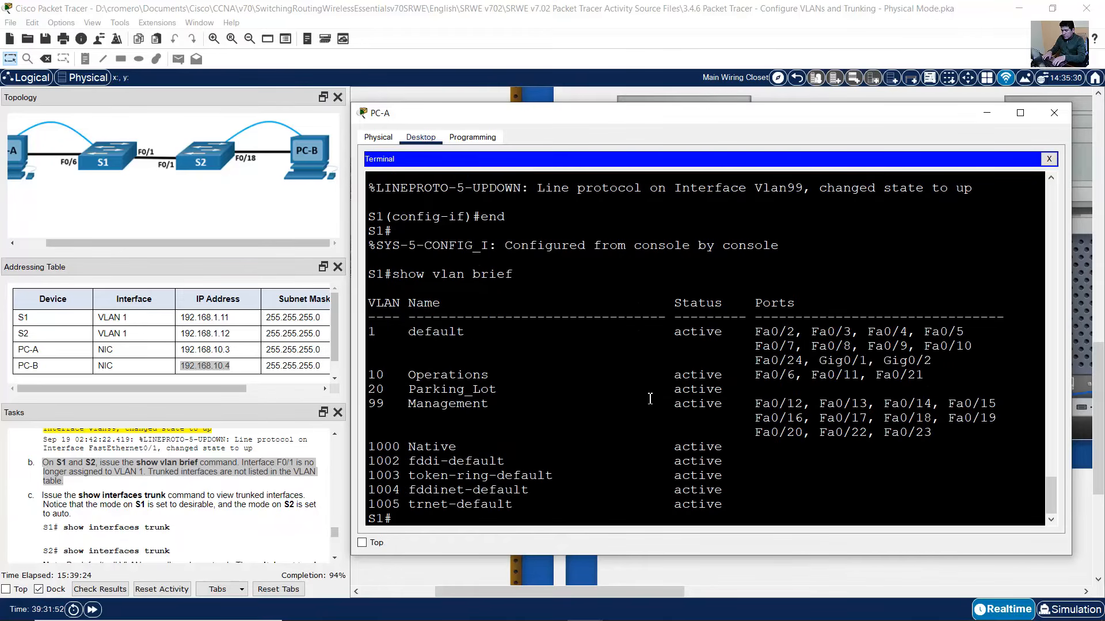
# - Compare the VLAN port lists, confirming Fa0/1 no longer appears under VLAN 1
pyautogui.moveTo(743, 334); pyautogui.dragTo(966, 434)
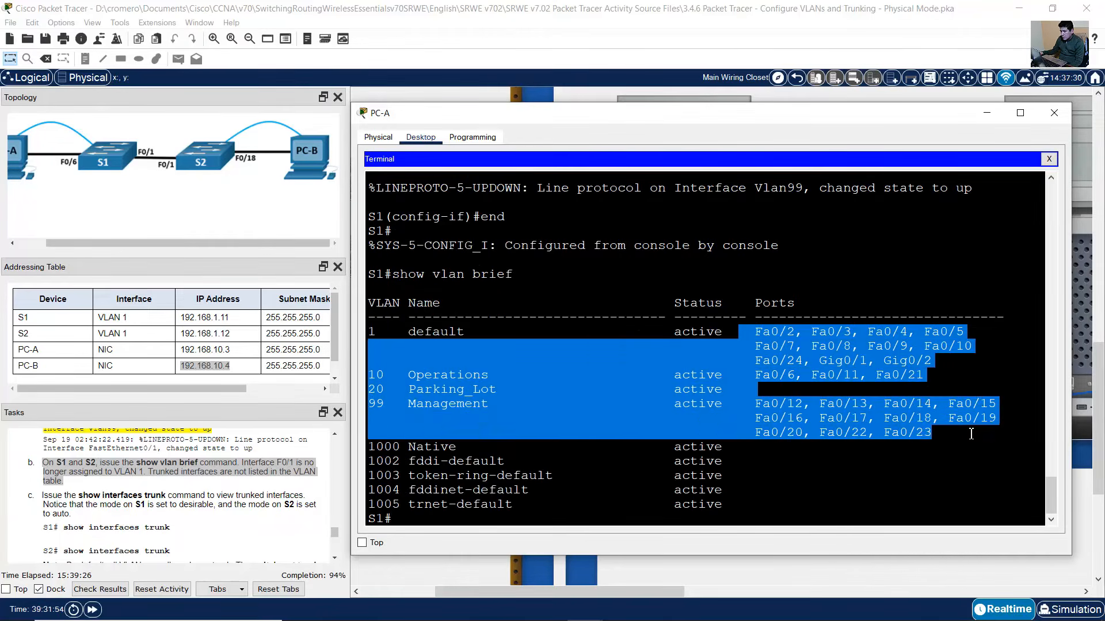
pyautogui.click(789, 367)
pyautogui.scroll(7, 775, 384)
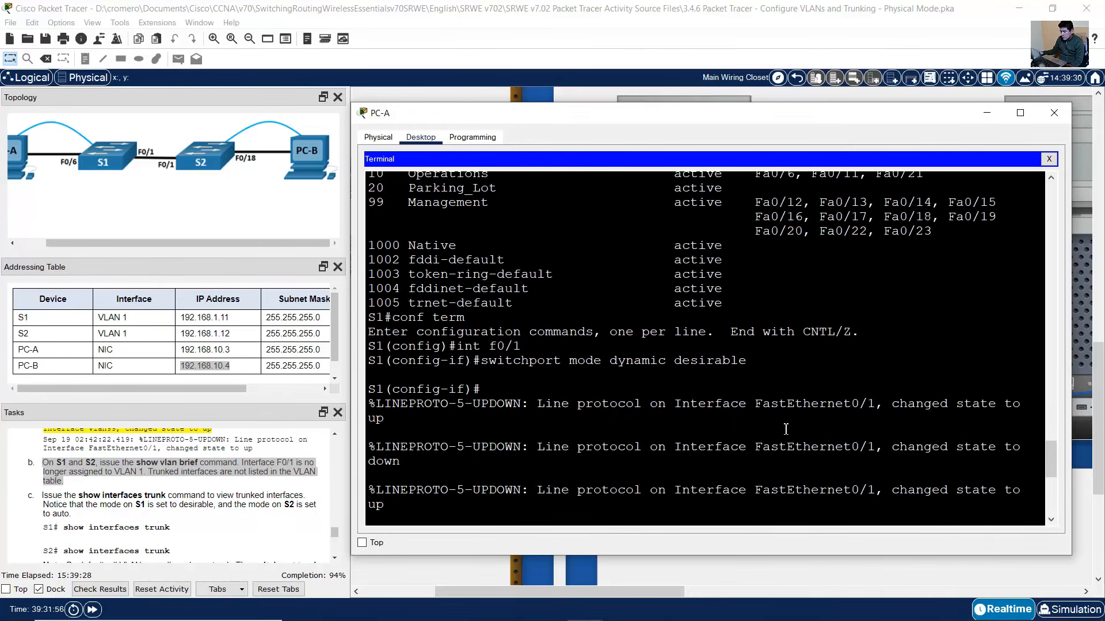
pyautogui.moveTo(759, 275); pyautogui.dragTo(791, 271)
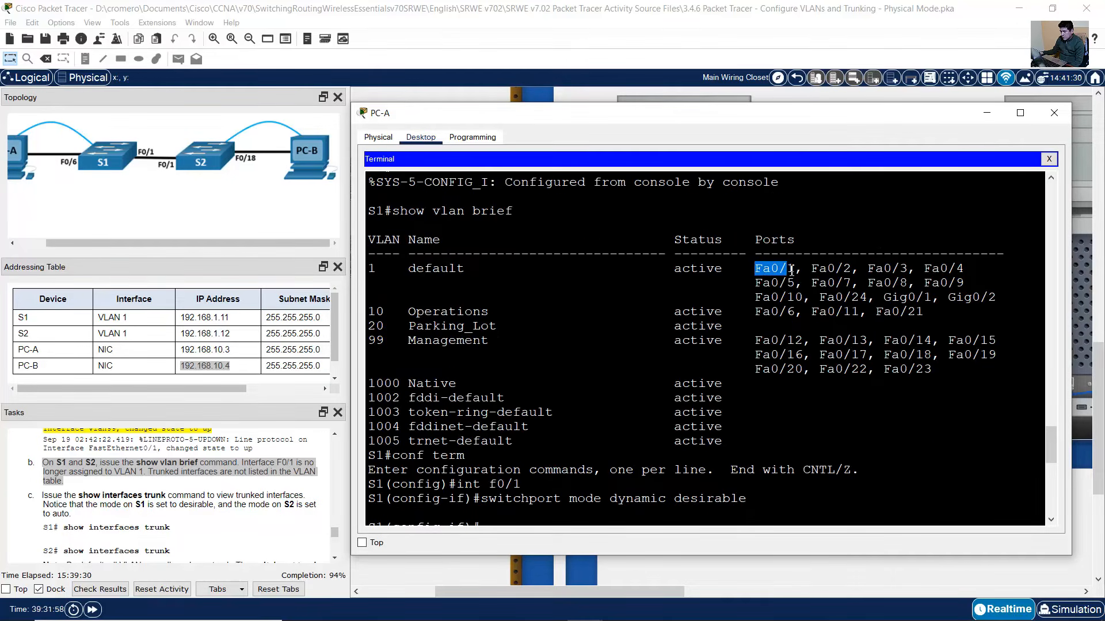
pyautogui.moveTo(475, 269); pyautogui.dragTo(368, 269)
pyautogui.scroll(-7, 693, 375)
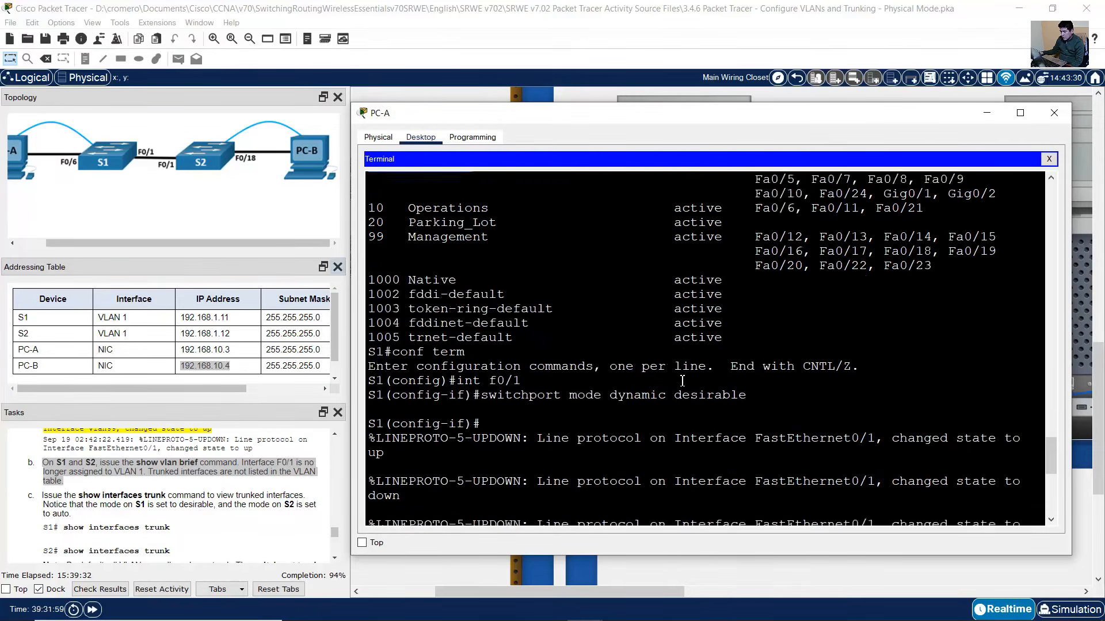
pyautogui.scroll(-1, 693, 375)
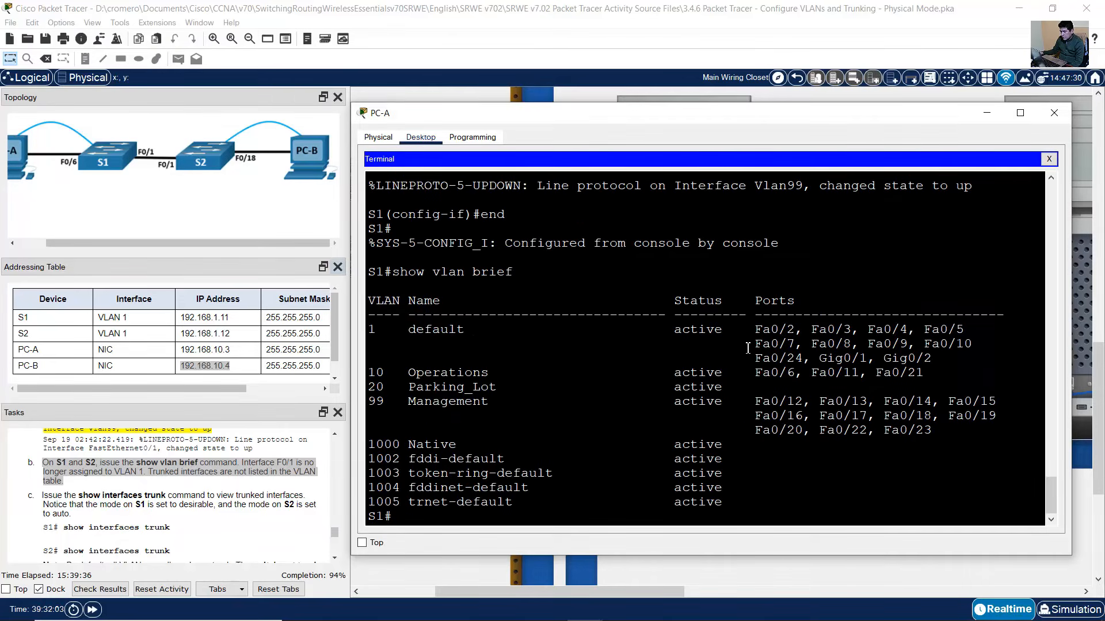
pyautogui.moveTo(675, 329); pyautogui.dragTo(971, 438)
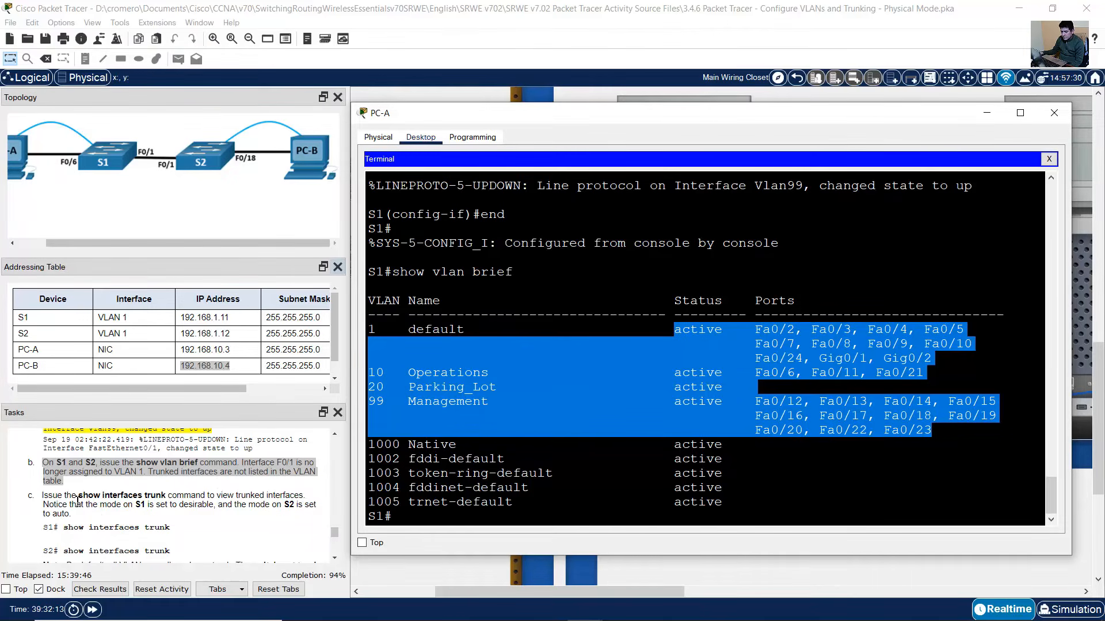
pyautogui.moveTo(80, 496); pyautogui.dragTo(200, 496)
# - Run show interfaces trunk on S1 and locate Fa0/1 in the listing
pyautogui.click(689, 307)
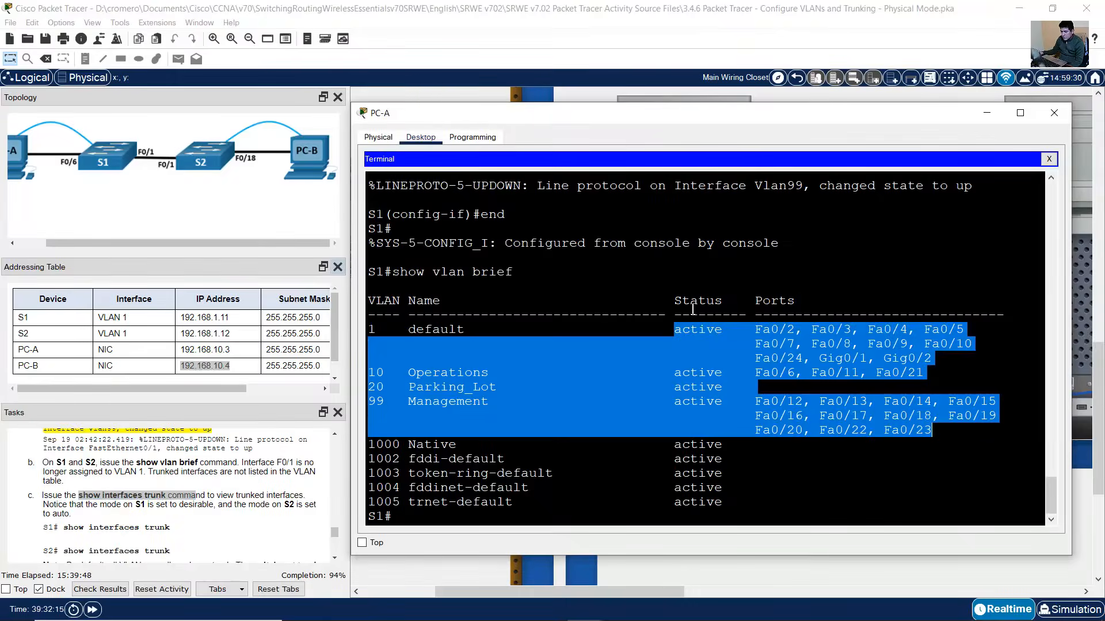
pyautogui.write('show ti')
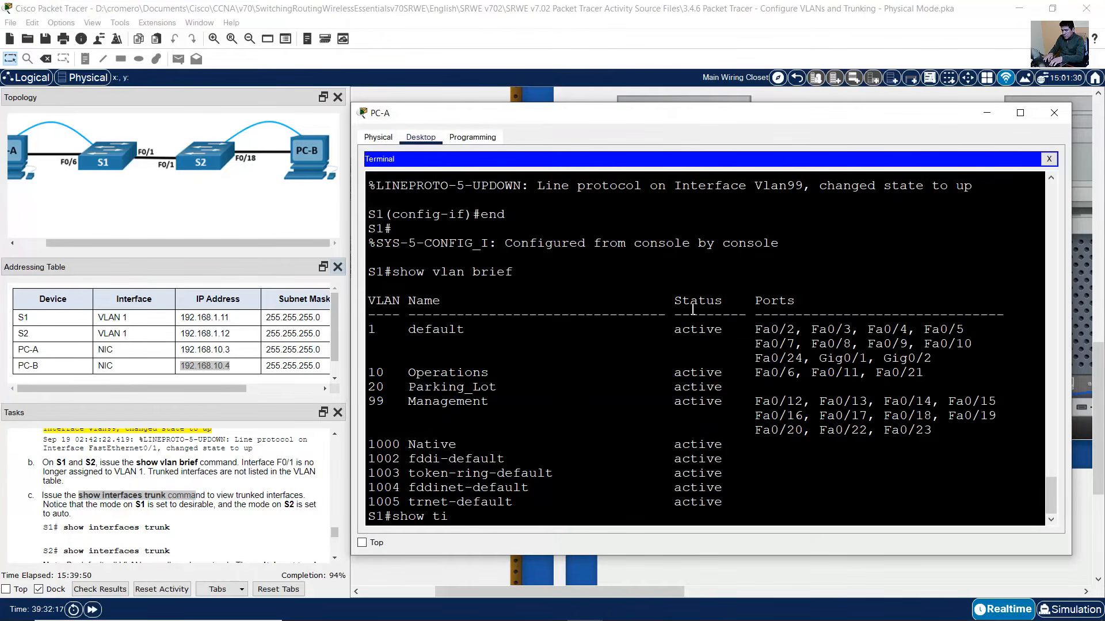
pyautogui.press('BackSpace')
pyautogui.press('BackSpace')
pyautogui.write('interfaces trunk')
pyautogui.press('Return')
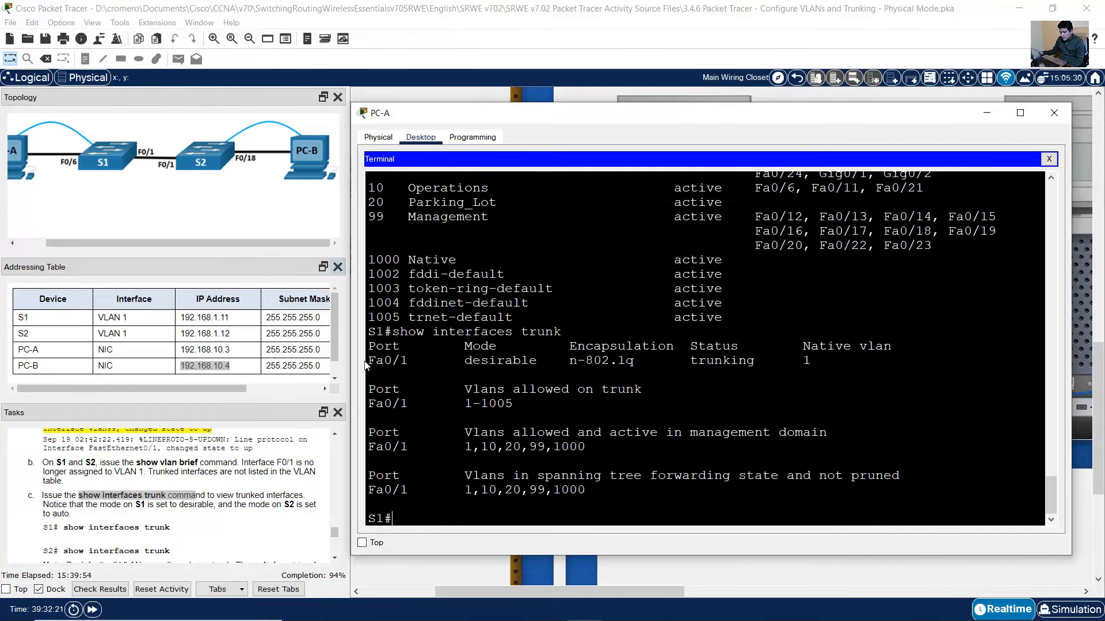
pyautogui.moveTo(368, 361); pyautogui.dragTo(431, 361)
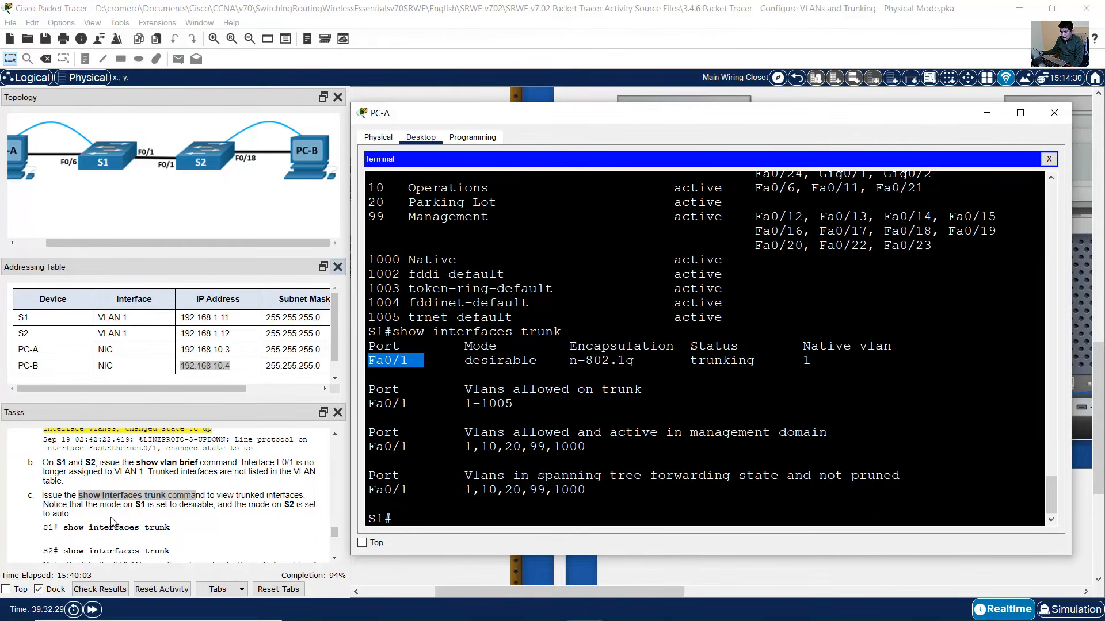
pyautogui.moveTo(55, 509); pyautogui.dragTo(214, 508)
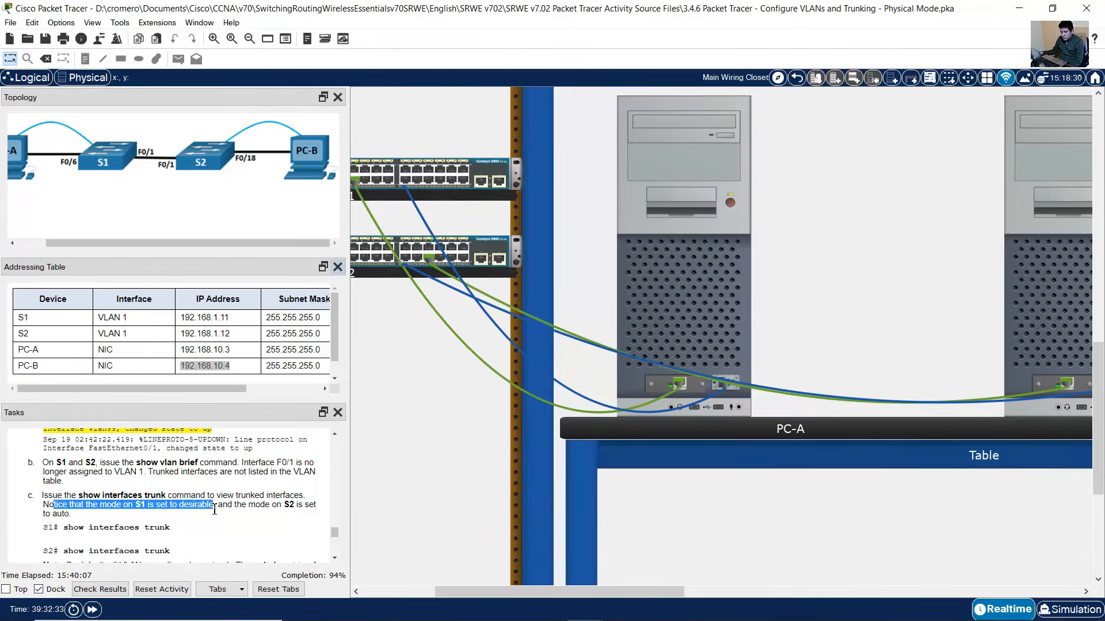
# - Match Fa0/1's desirable mode to the dynamic desirable command configured earlier
pyautogui.click(653, 314)
pyautogui.moveTo(466, 352); pyautogui.dragTo(537, 364)
pyautogui.scroll(12, 604, 377)
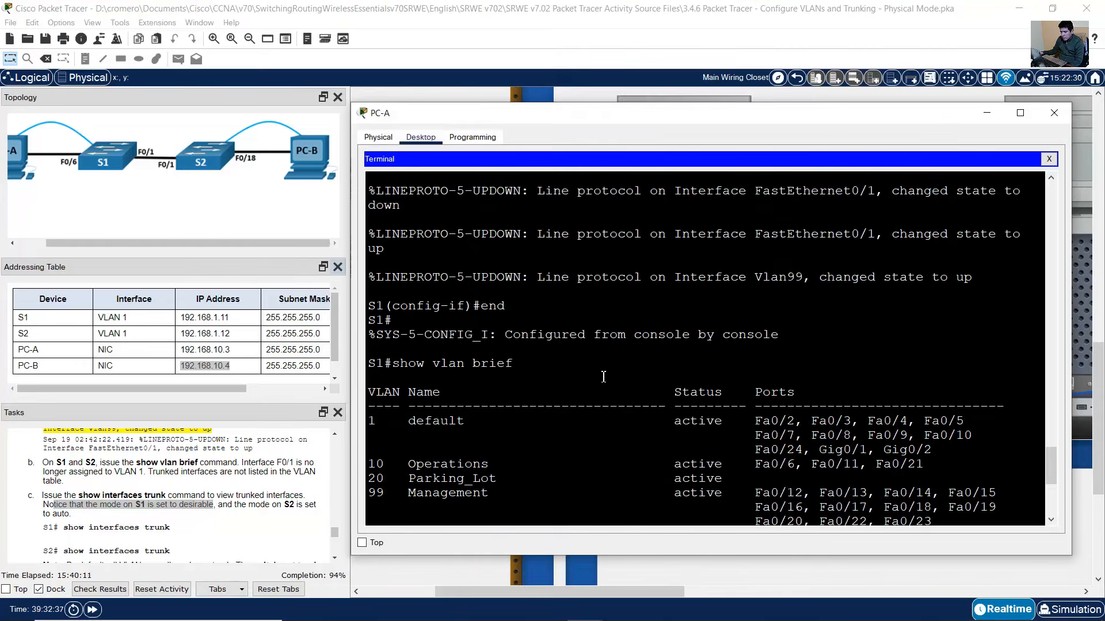
pyautogui.scroll(2, 604, 376)
pyautogui.moveTo(497, 348); pyautogui.dragTo(747, 348)
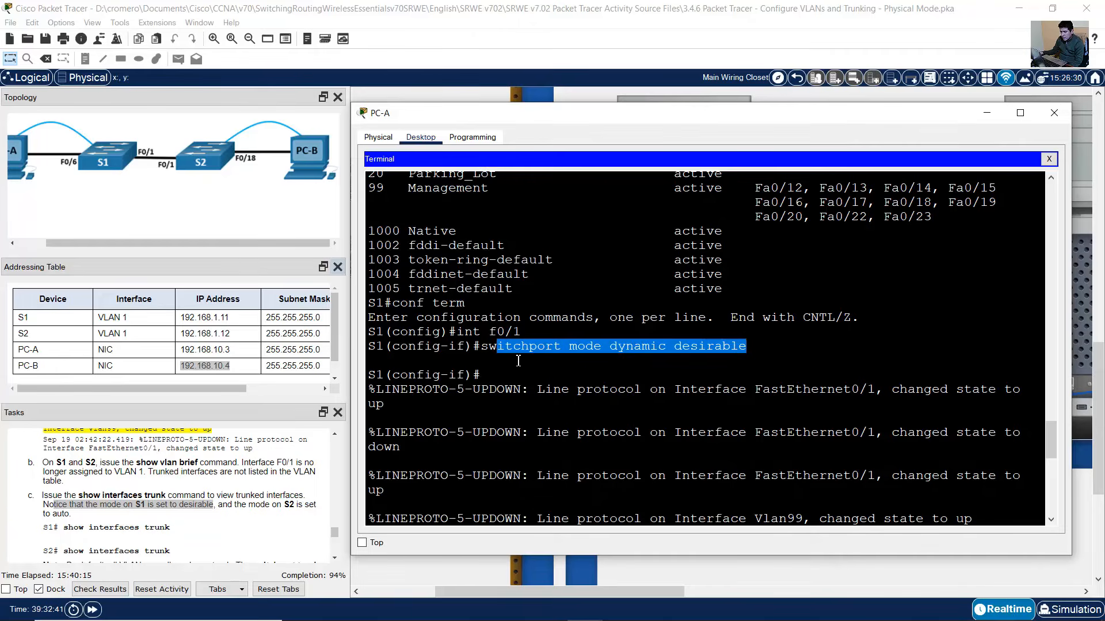
pyautogui.click(519, 332)
pyautogui.moveTo(483, 348); pyautogui.dragTo(746, 348)
pyautogui.scroll(-6, 671, 382)
pyautogui.scroll(-6, 671, 382)
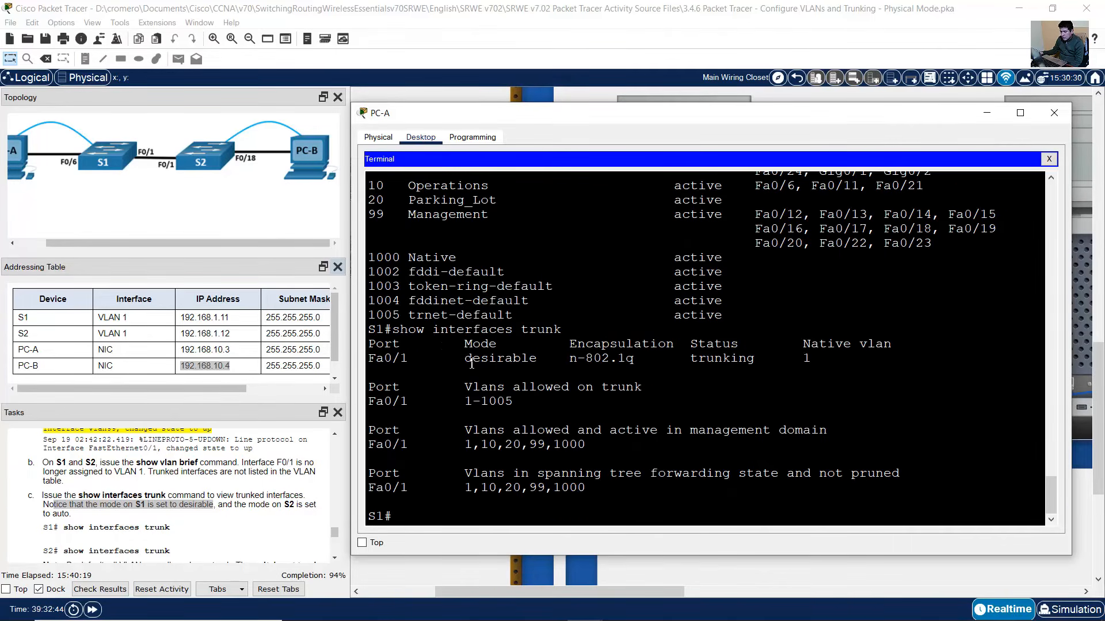
pyautogui.moveTo(472, 359); pyautogui.dragTo(542, 360)
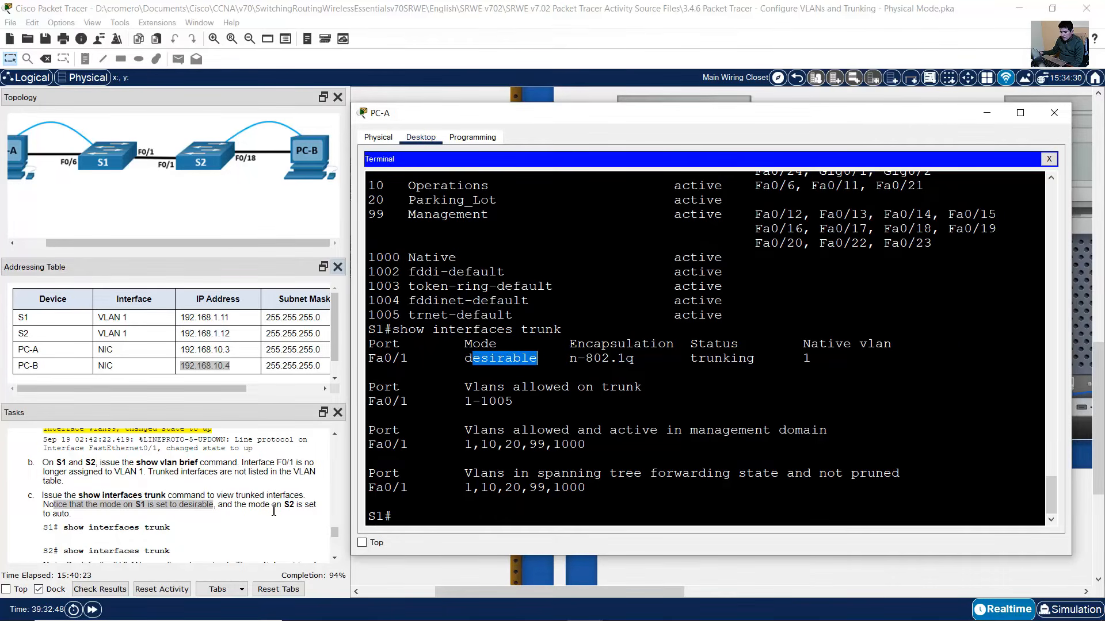
pyautogui.moveTo(242, 504); pyautogui.dragTo(328, 498)
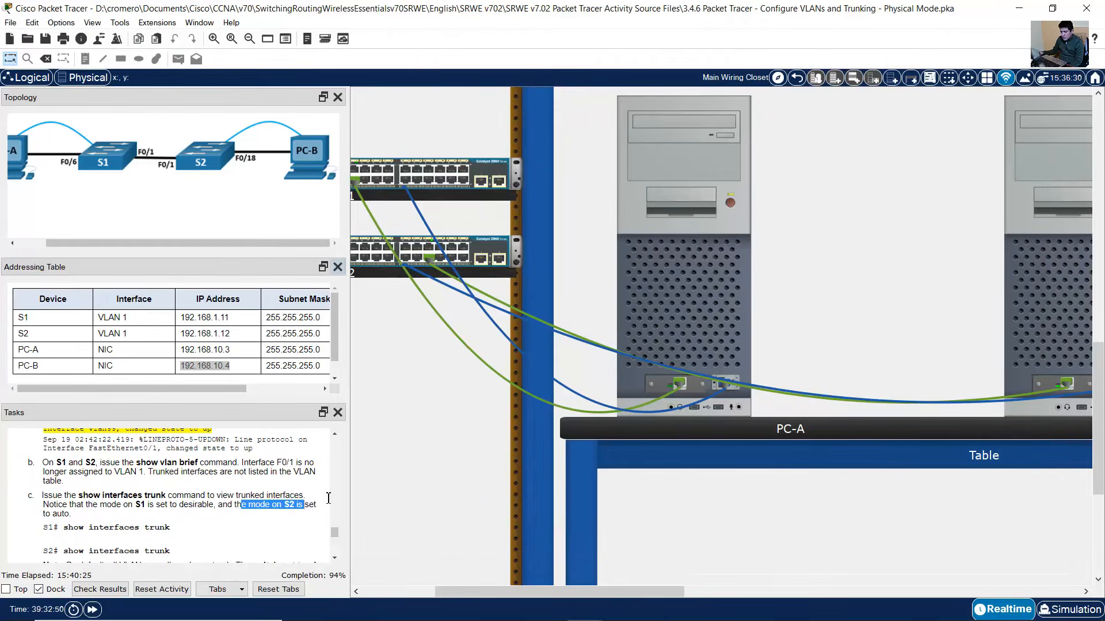
# - Log into S2 from PC-B and enter privileged mode with the login and enable passwords
pyautogui.click(1024, 288)
pyautogui.click(717, 370)
pyautogui.press('Return')
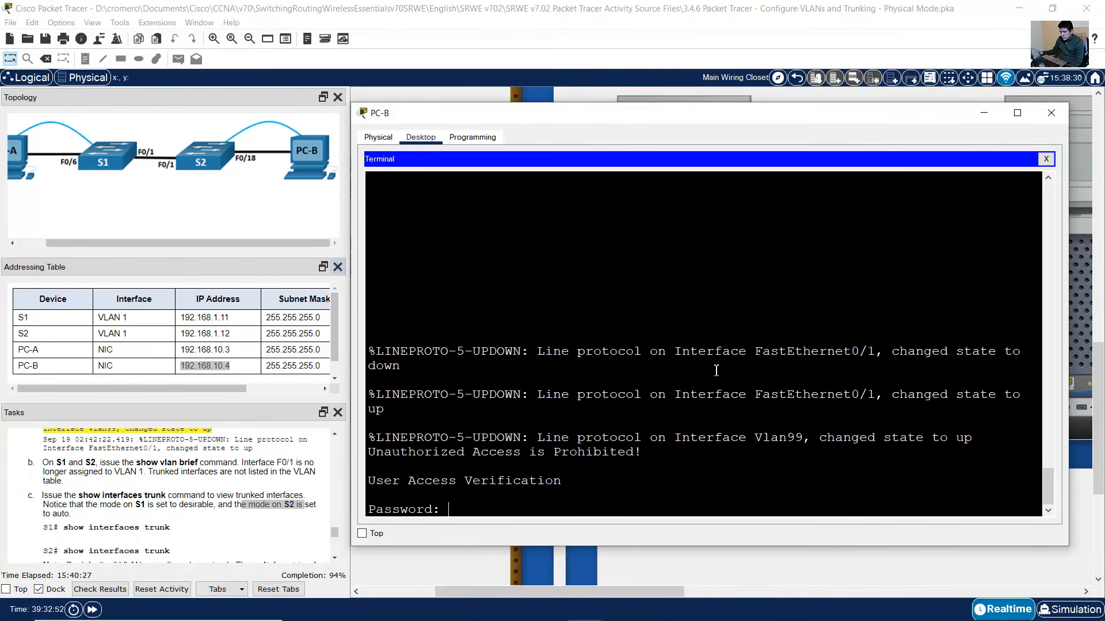
pyautogui.write('cisco')
pyautogui.press('Return')
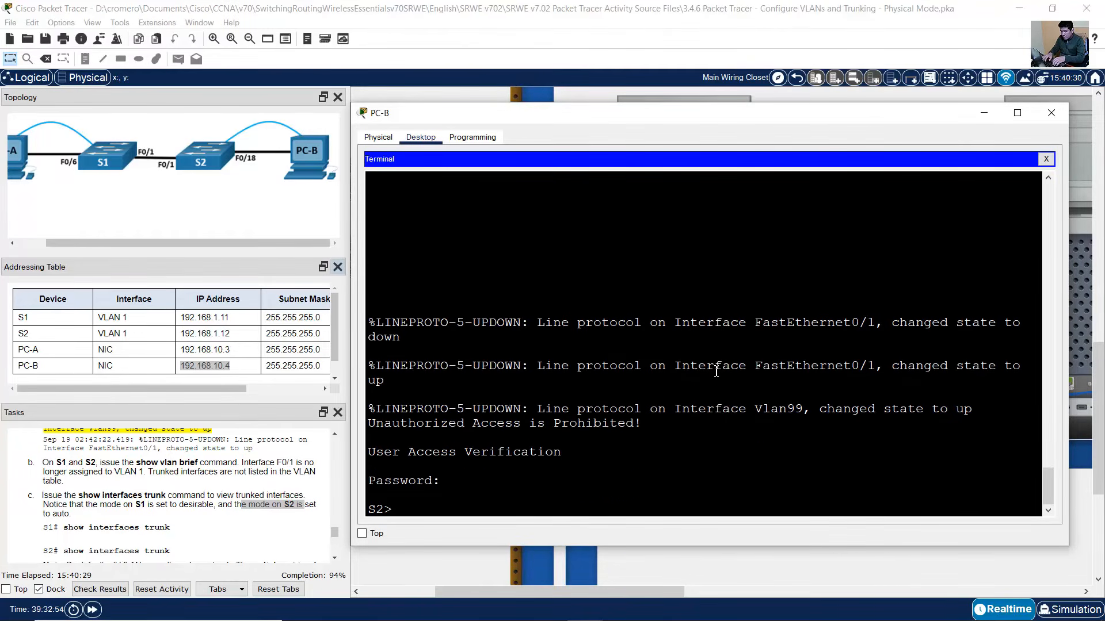
pyautogui.write('enable')
pyautogui.press('Return')
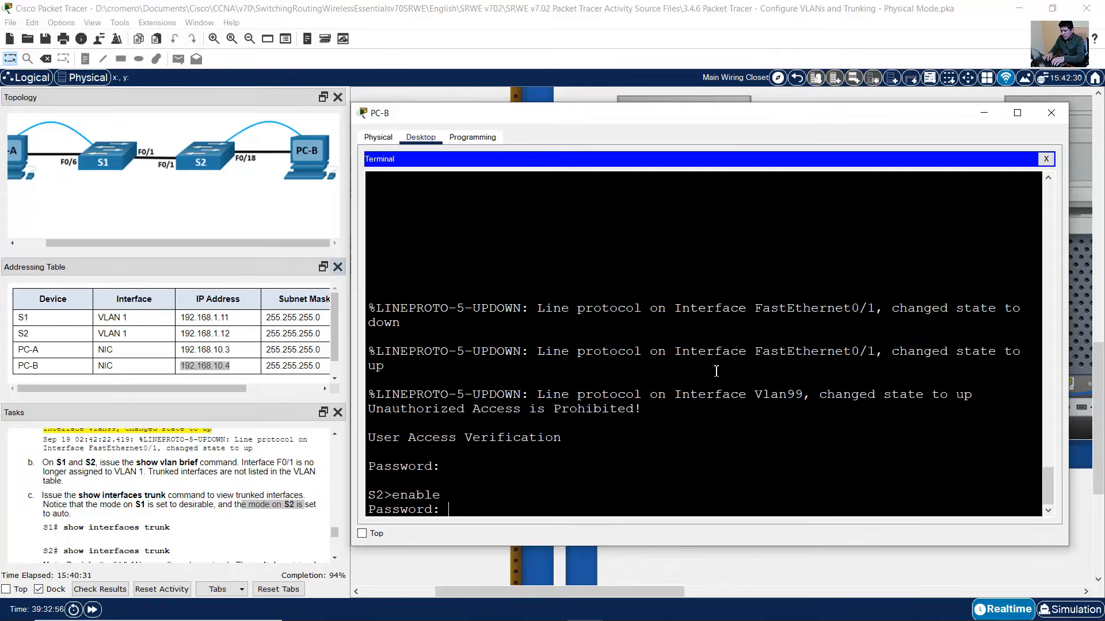
pyautogui.write('class')
pyautogui.press('Return')
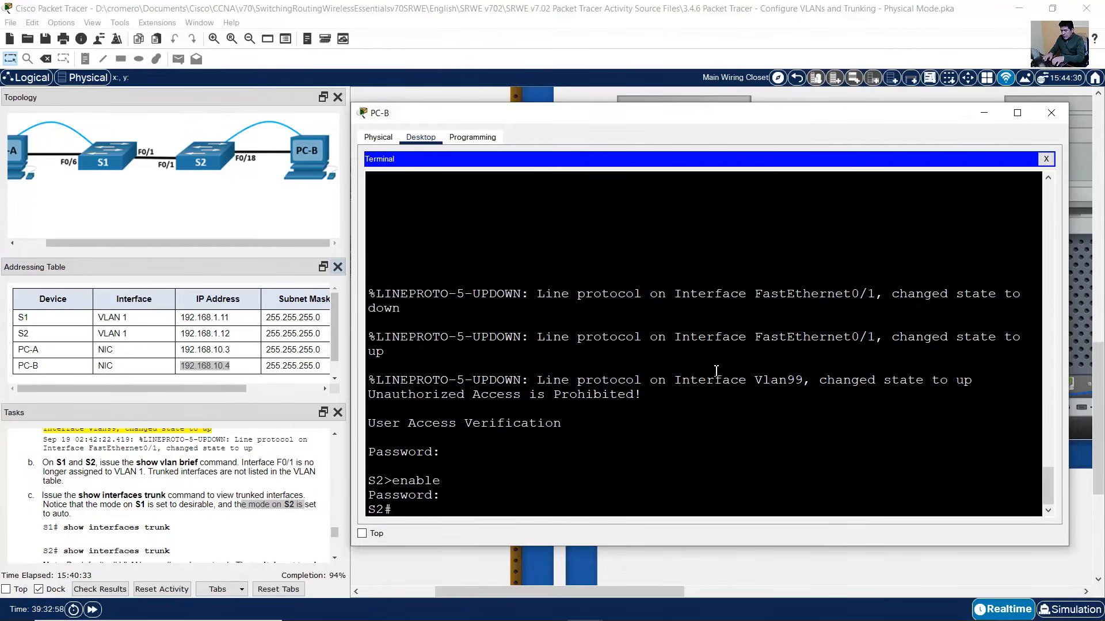
# - Run show interfaces trunk on S2, showing Fa0/1 trunking in auto mode
pyautogui.write('show interfaces')
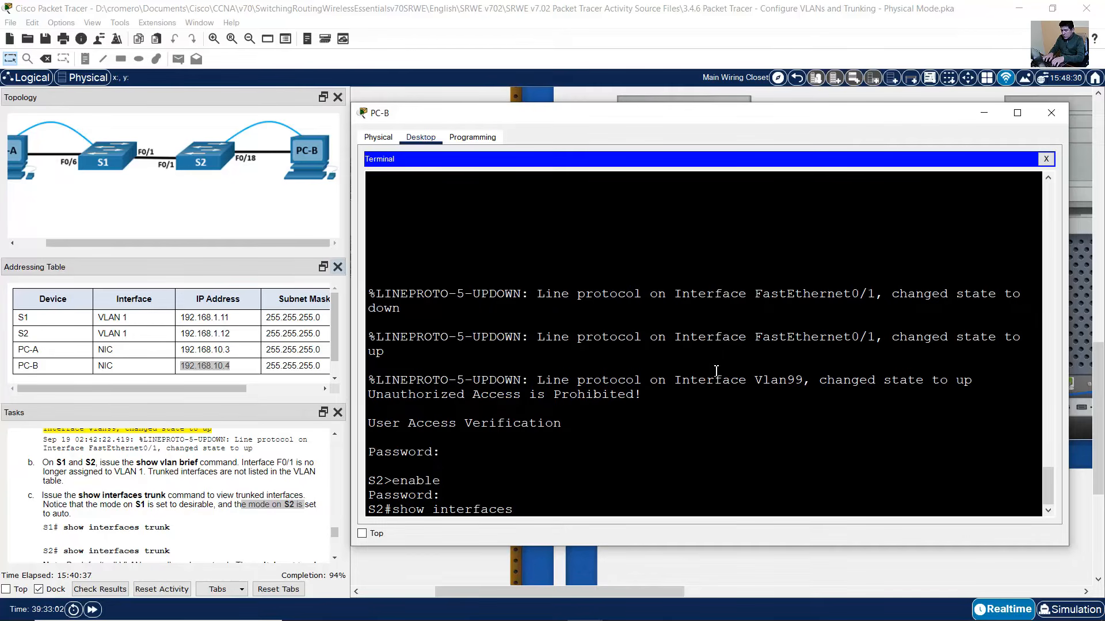
pyautogui.write(' trunk')
pyautogui.press('Return')
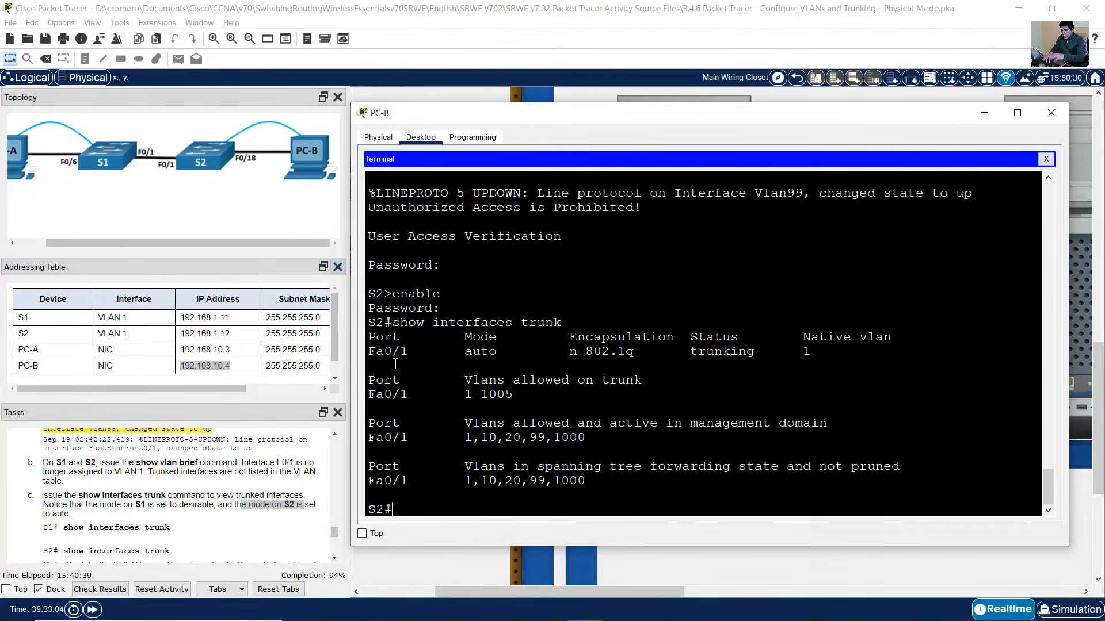
pyautogui.moveTo(369, 354); pyautogui.dragTo(506, 352)
pyautogui.click(375, 358)
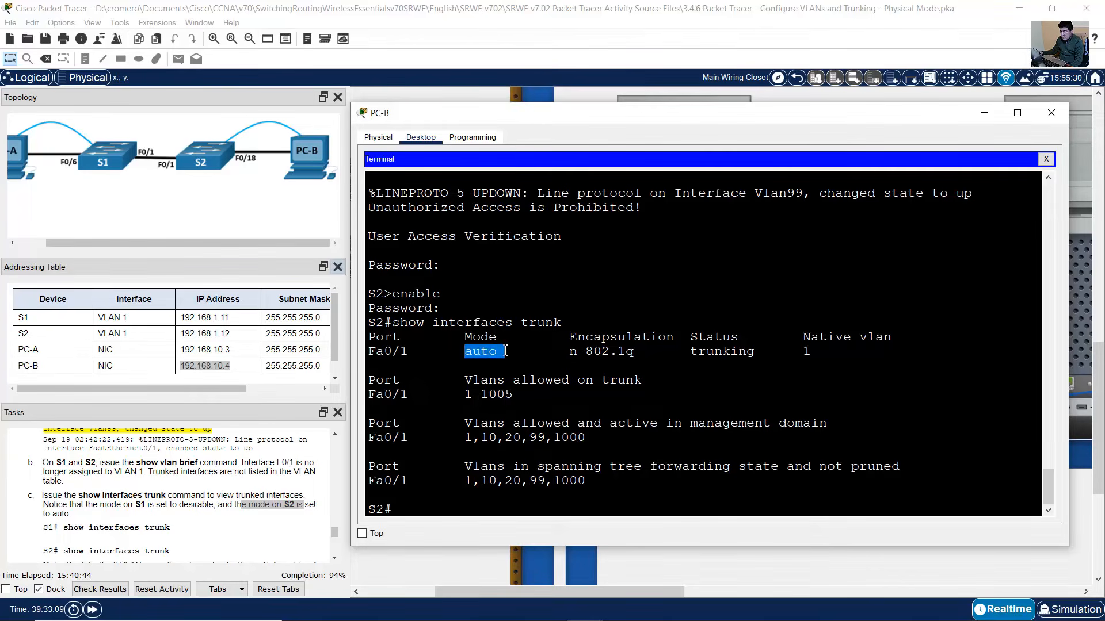
pyautogui.click(468, 351)
pyautogui.moveTo(469, 338); pyautogui.dragTo(499, 354)
pyautogui.moveTo(408, 353); pyautogui.dragTo(360, 355)
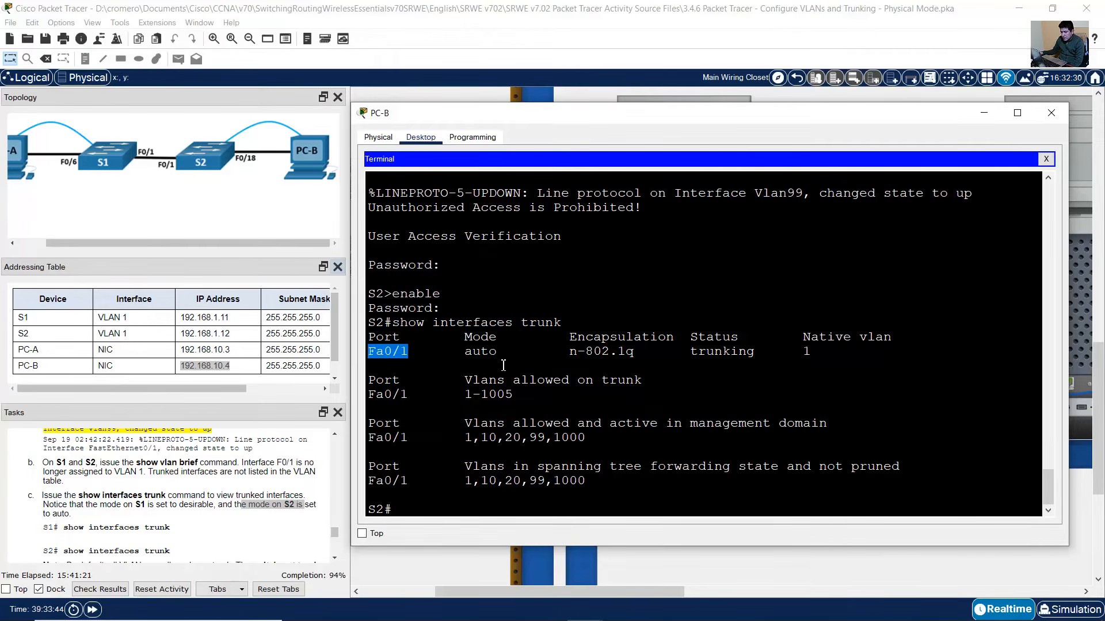
pyautogui.scroll(-1, 200, 508)
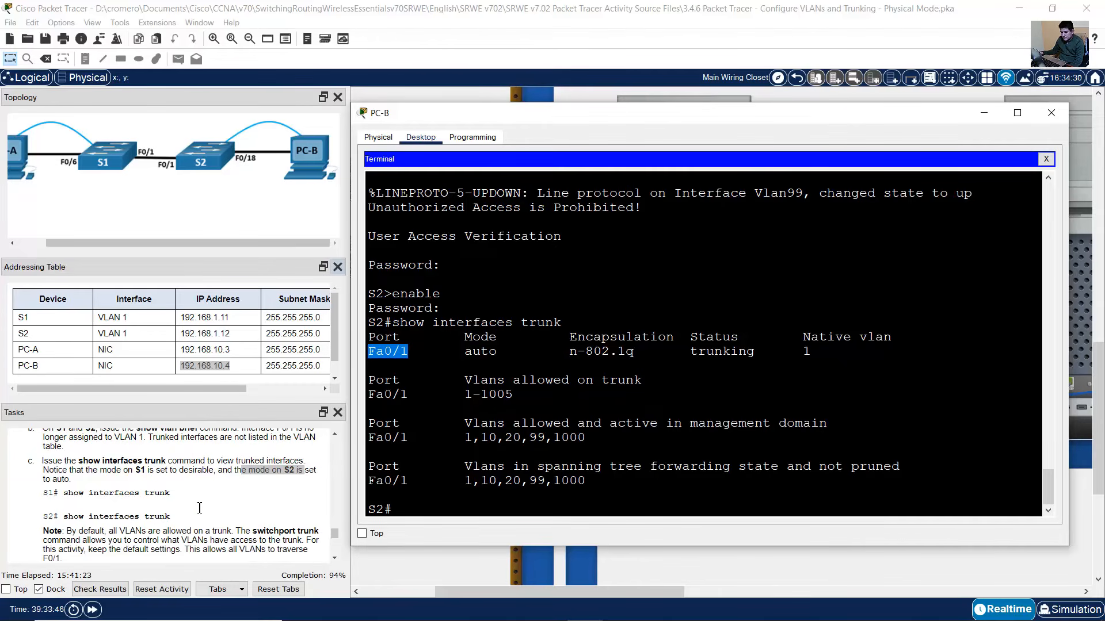
pyautogui.scroll(-1, 200, 508)
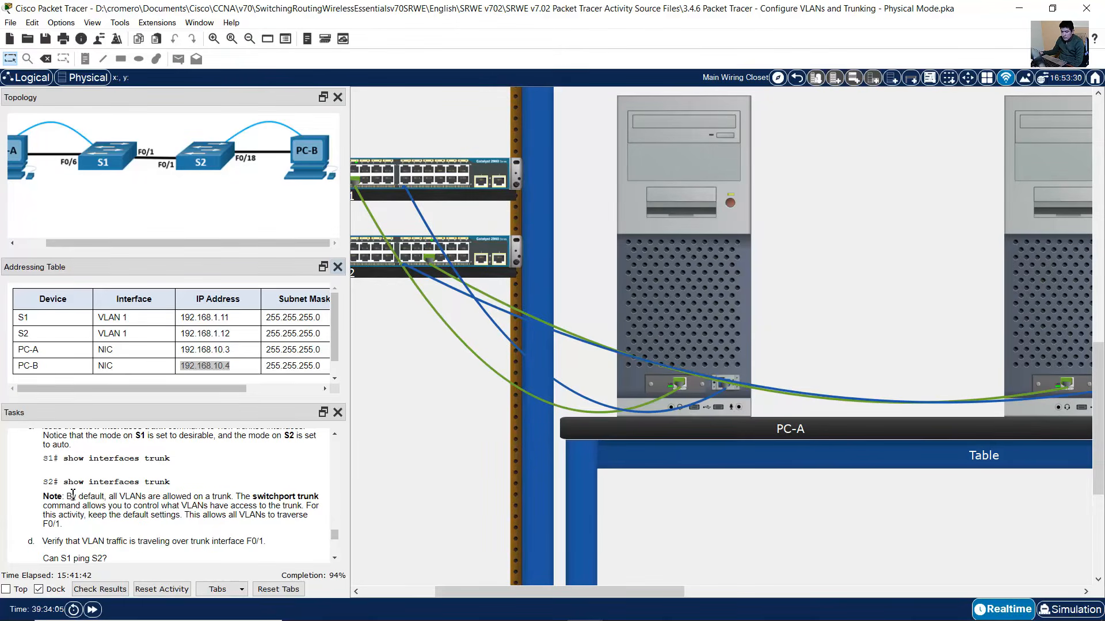
# - Read the note that all VLANs pass the trunk by default, then step d's ping questions
pyautogui.moveTo(67, 496); pyautogui.dragTo(310, 498)
pyautogui.moveTo(179, 504); pyautogui.dragTo(233, 496)
pyautogui.keyDown('shift'); pyautogui.click(307, 506); pyautogui.keyUp('shift')
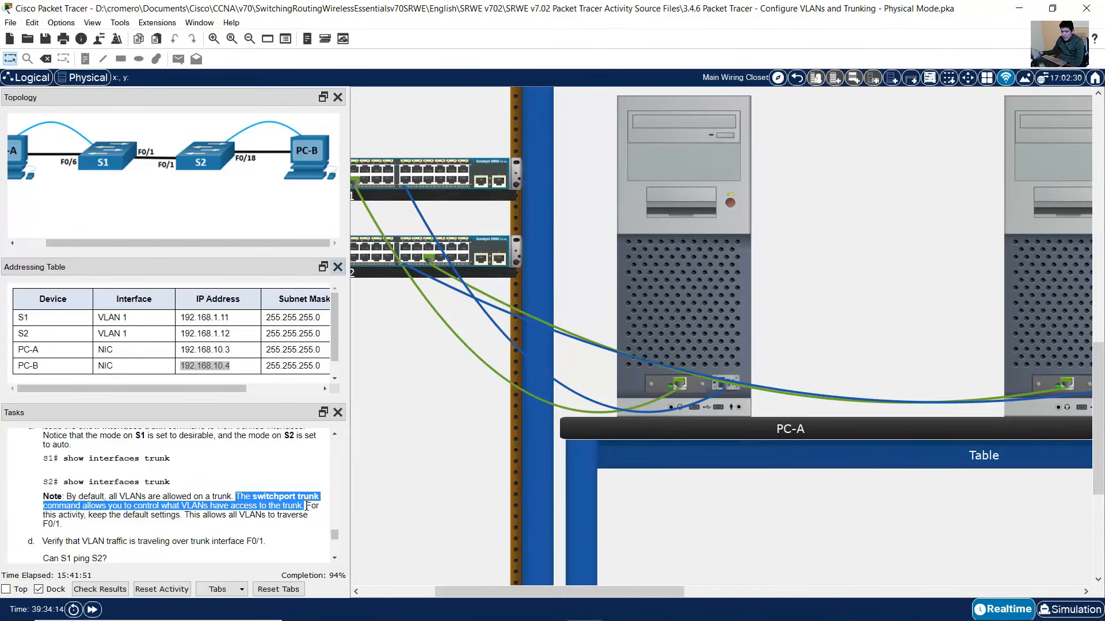
pyautogui.moveTo(311, 507); pyautogui.dragTo(227, 527)
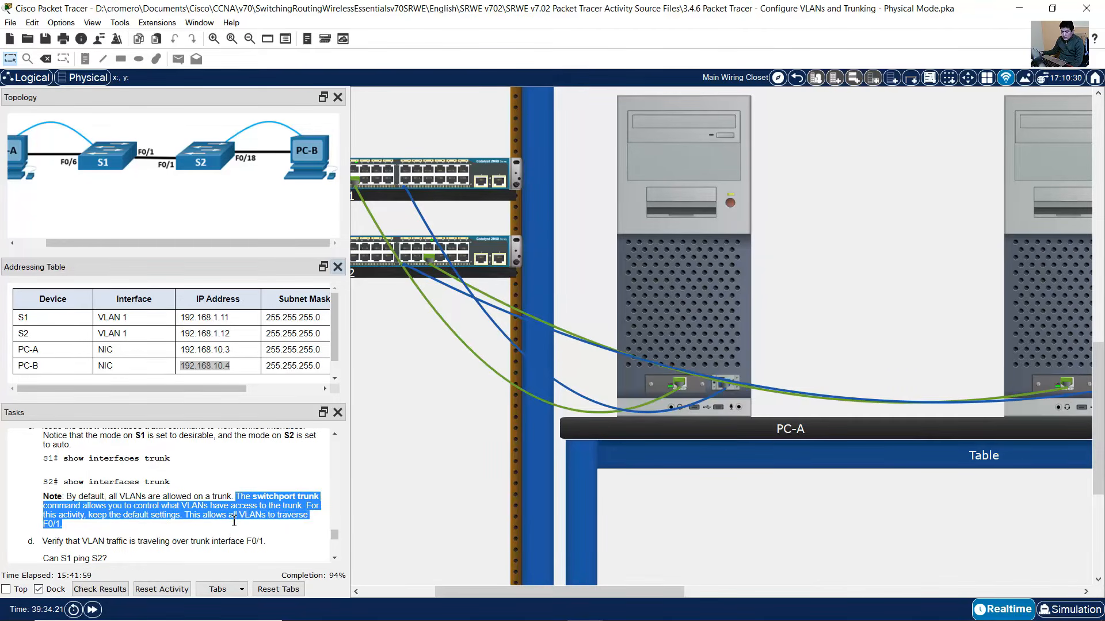
pyautogui.scroll(-2, 232, 520)
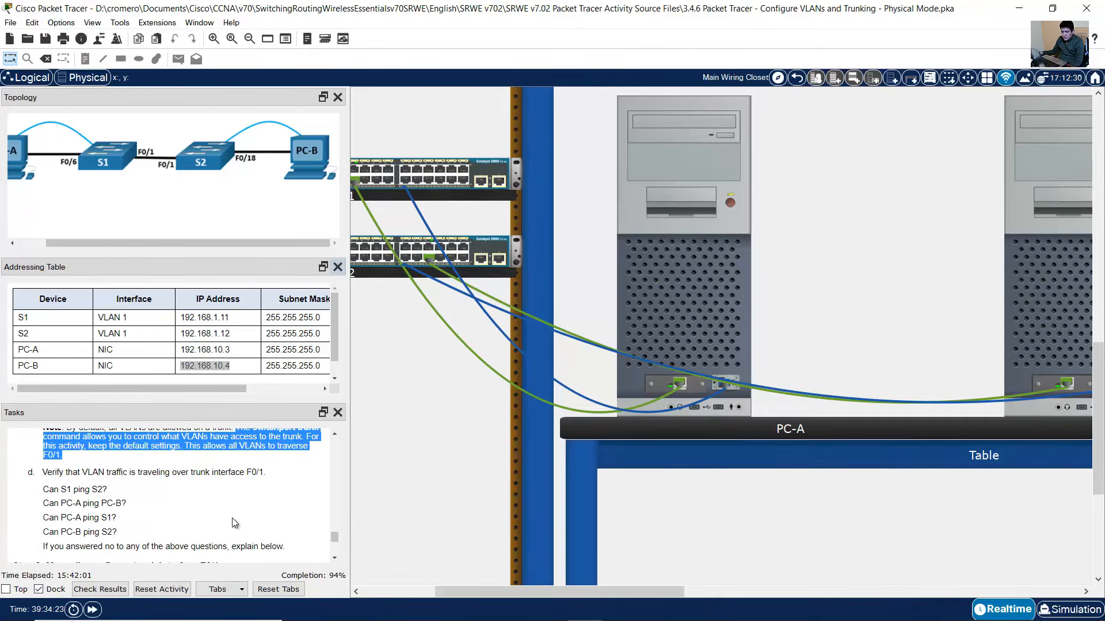
pyautogui.moveTo(52, 472); pyautogui.dragTo(247, 478)
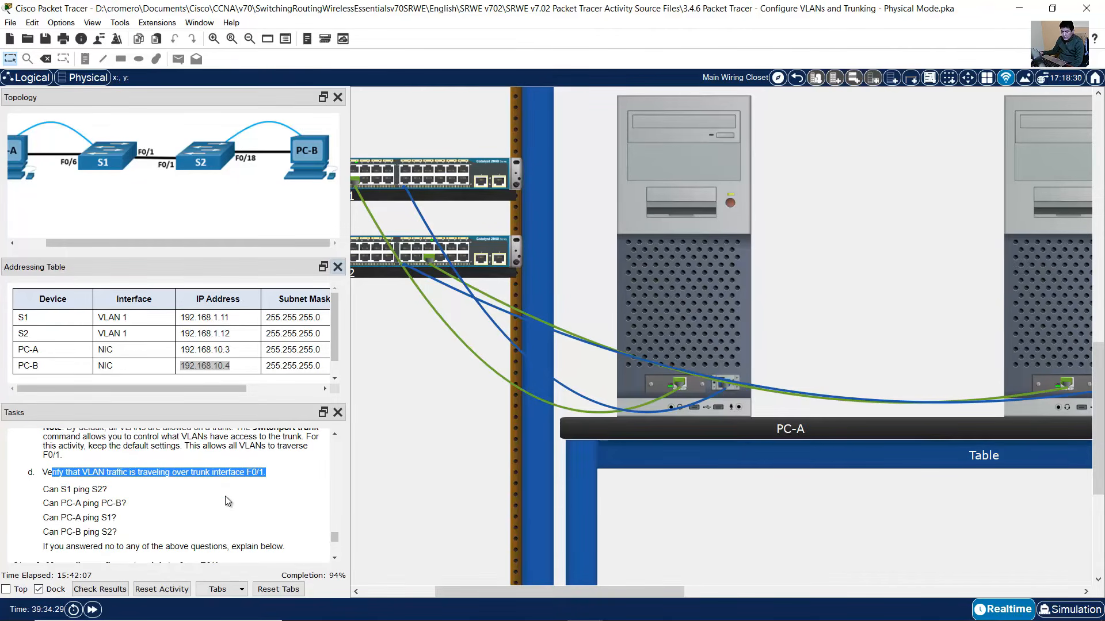
pyautogui.moveTo(49, 489); pyautogui.dragTo(118, 493)
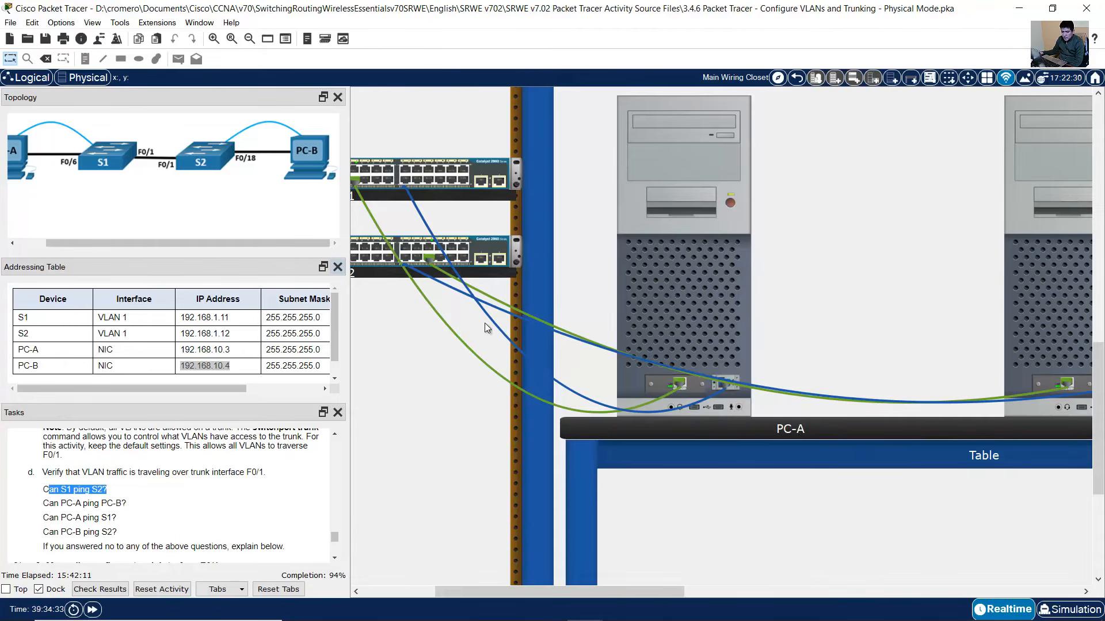
# - Ping S2 at 192.168.1.12 from S1 twice, succeeding 100 percent on the second try
pyautogui.click(775, 321)
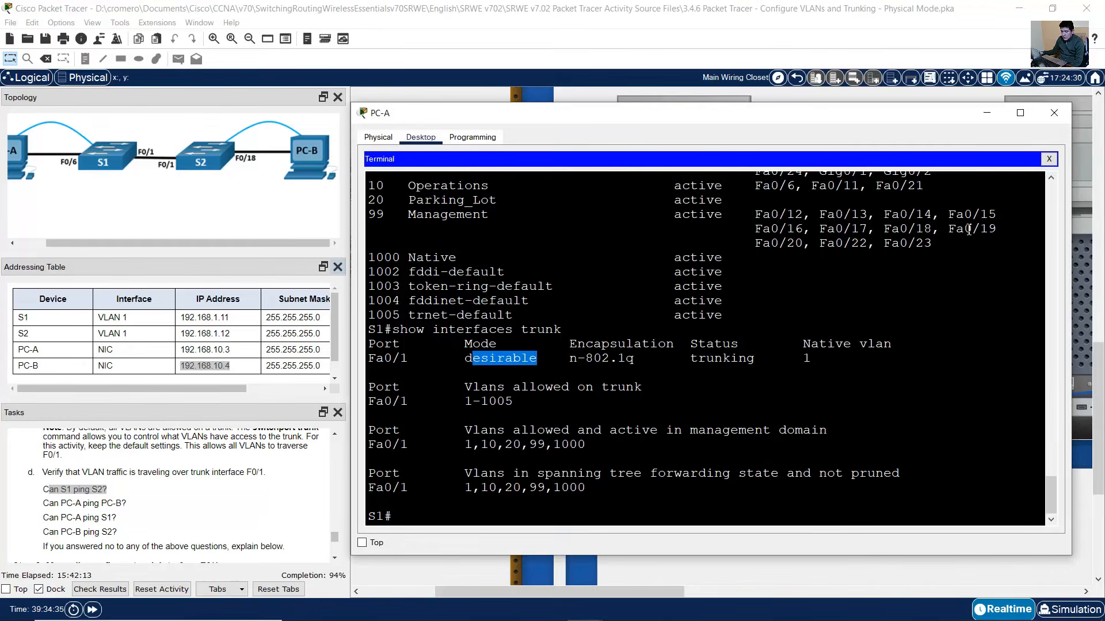
pyautogui.moveTo(397, 520); pyautogui.dragTo(365, 518)
pyautogui.click(420, 518)
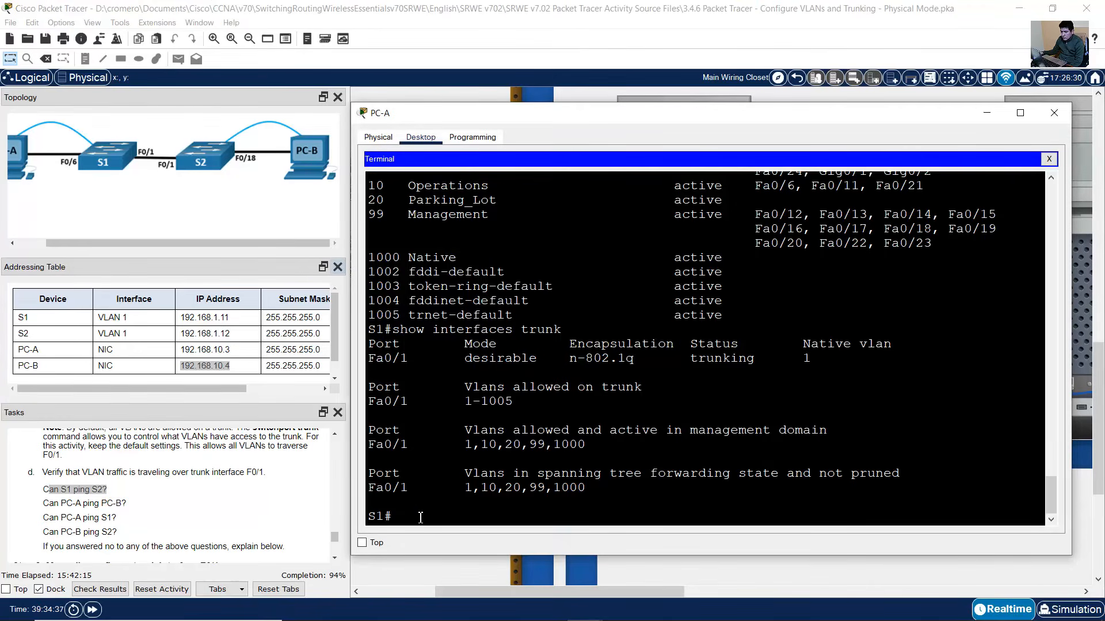
pyautogui.write('ping 192.168.1.12')
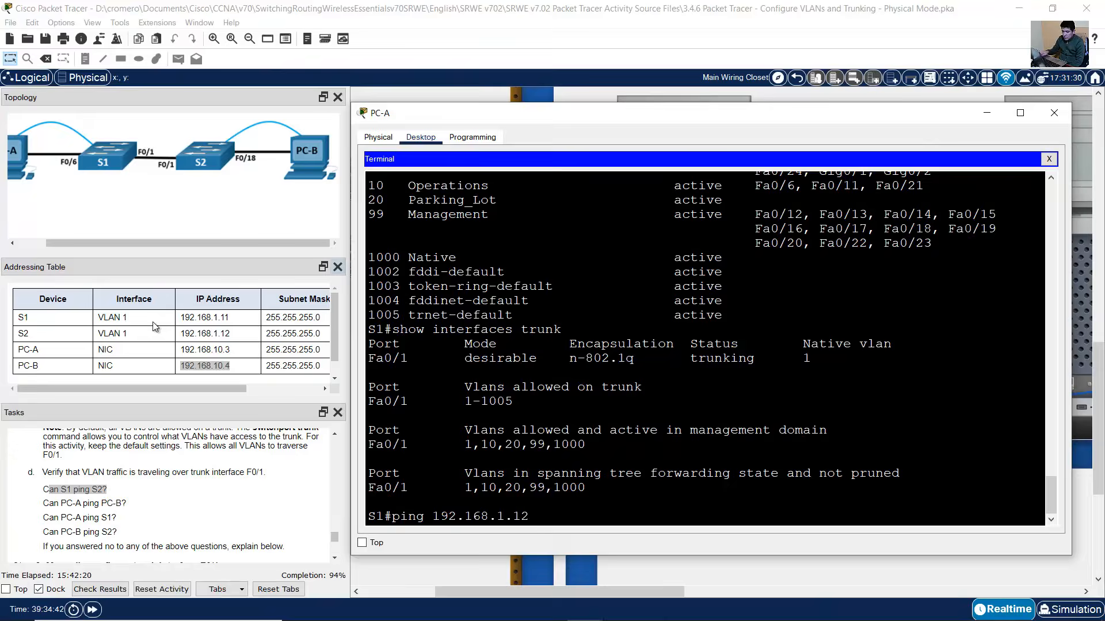
pyautogui.click(202, 335)
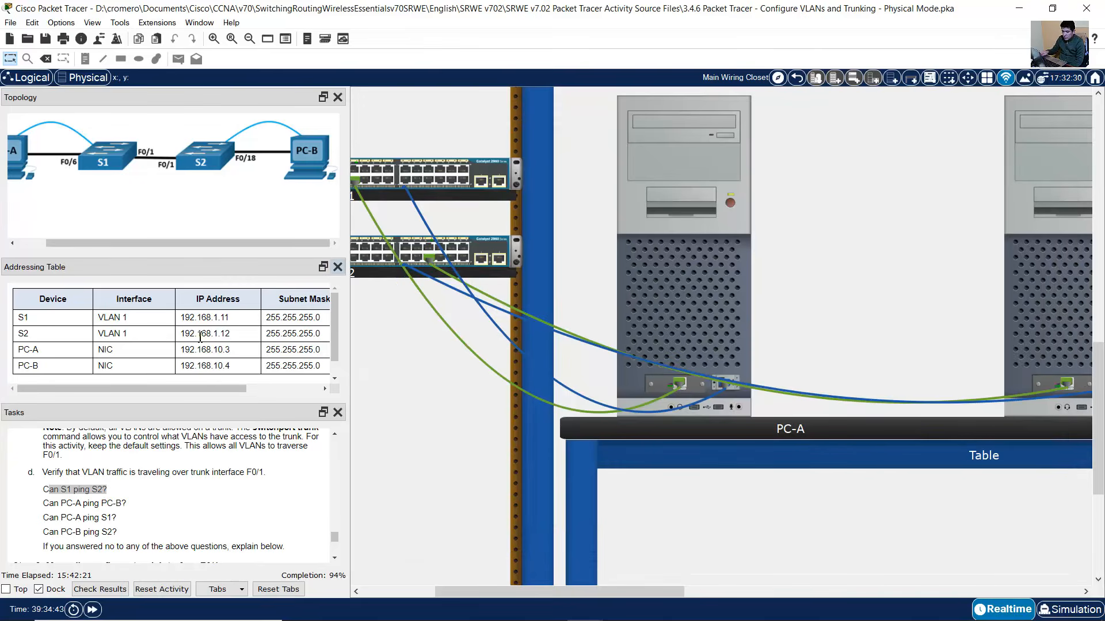
pyautogui.moveTo(231, 338); pyautogui.dragTo(175, 338)
pyautogui.click(689, 262)
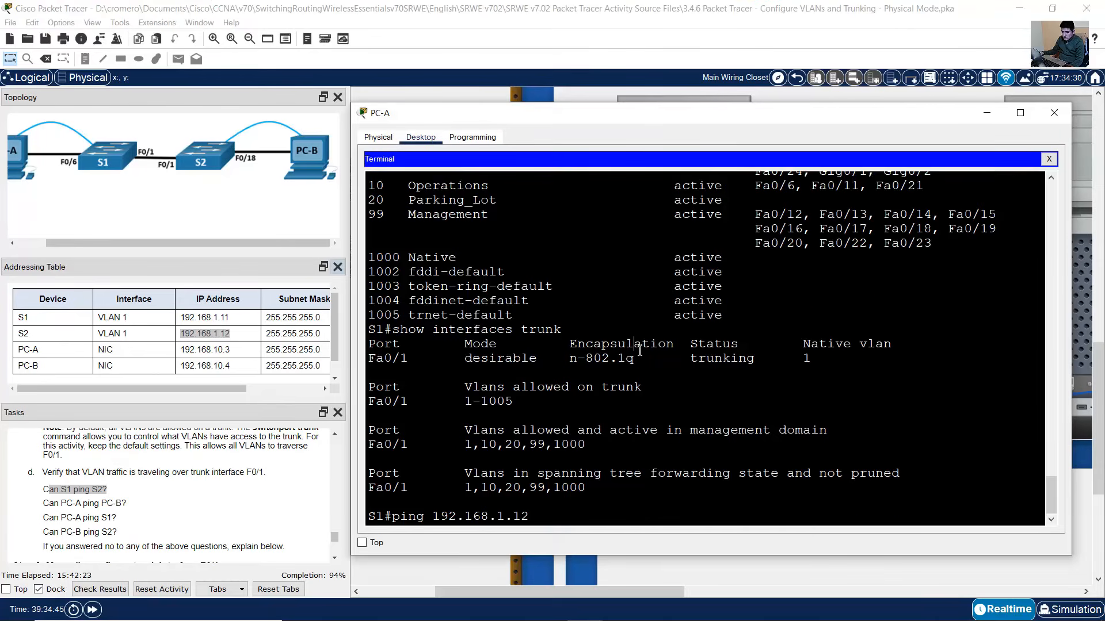
pyautogui.press('Return')
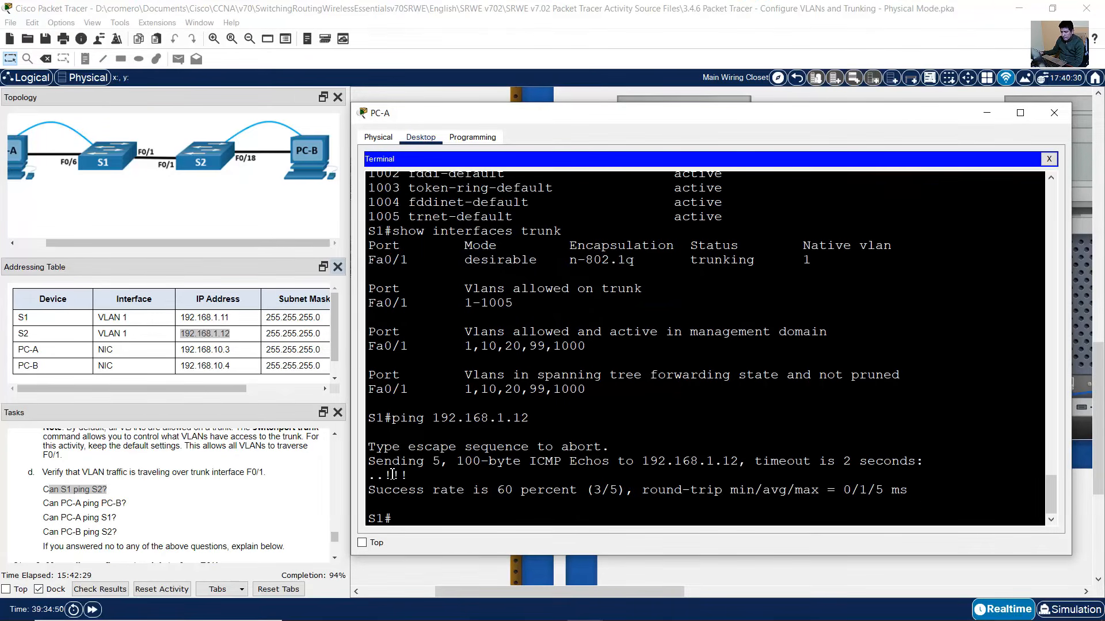
pyautogui.press('Up')
pyautogui.press('Return')
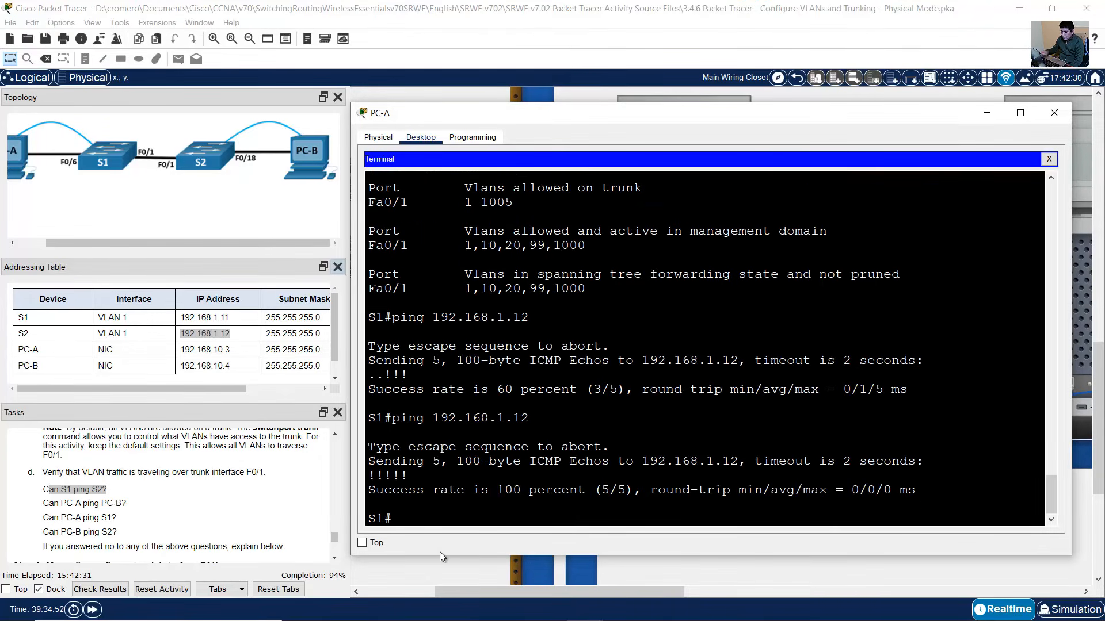
pyautogui.moveTo(49, 505); pyautogui.dragTo(137, 511)
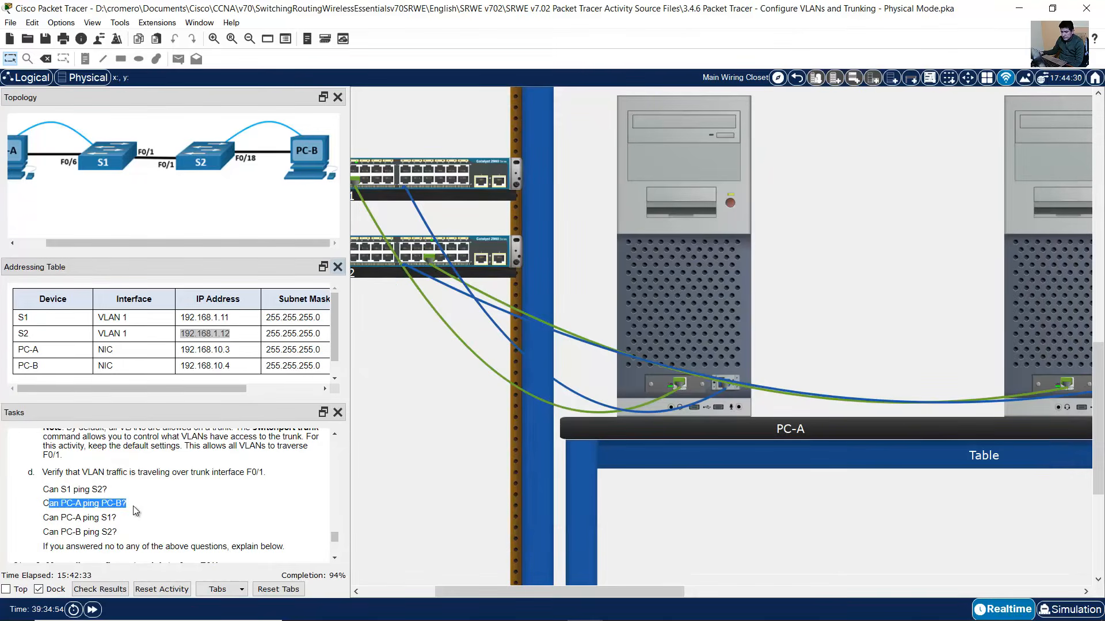
# - From PC-A's command prompt, ping PC-B at 192.168.10.4 successfully
pyautogui.hotkey('alt', 'Tab')
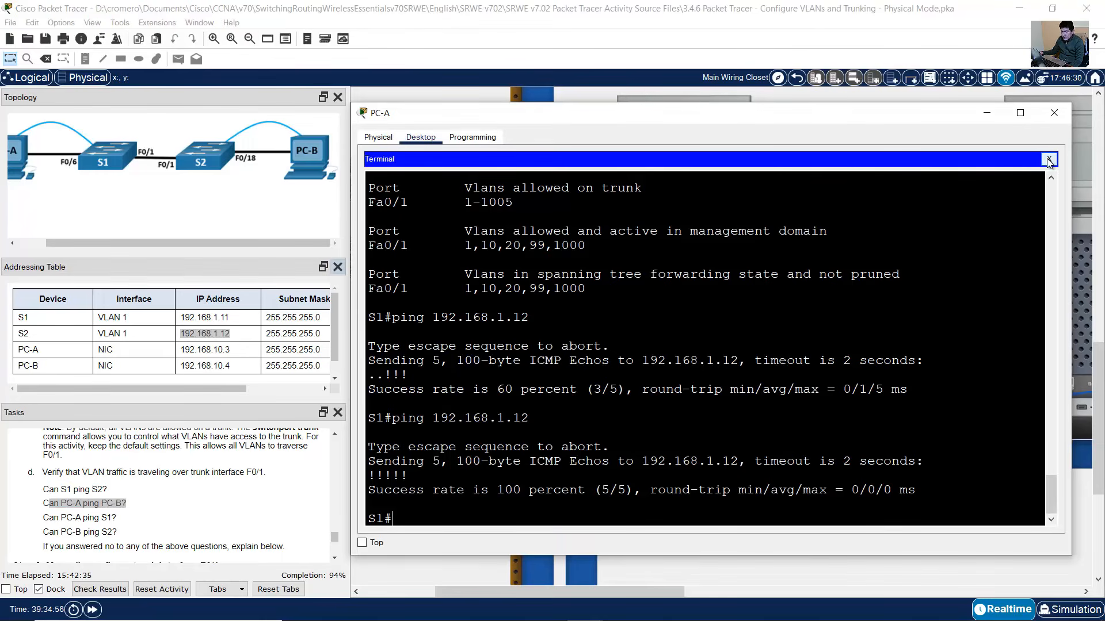
pyautogui.click(1048, 160)
pyautogui.click(848, 183)
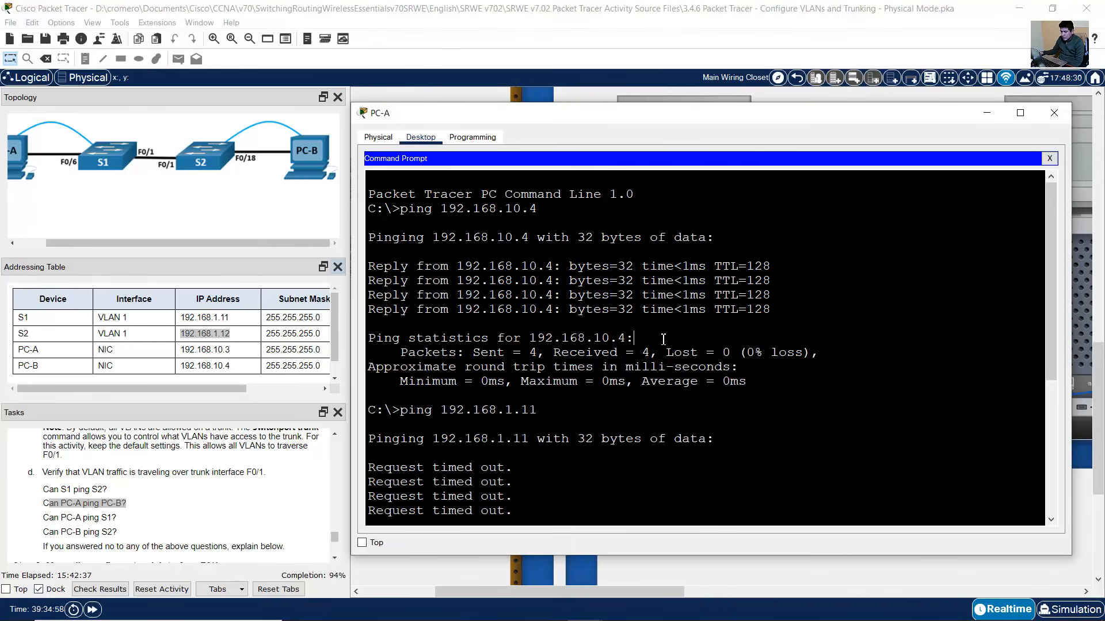
pyautogui.press('Up')
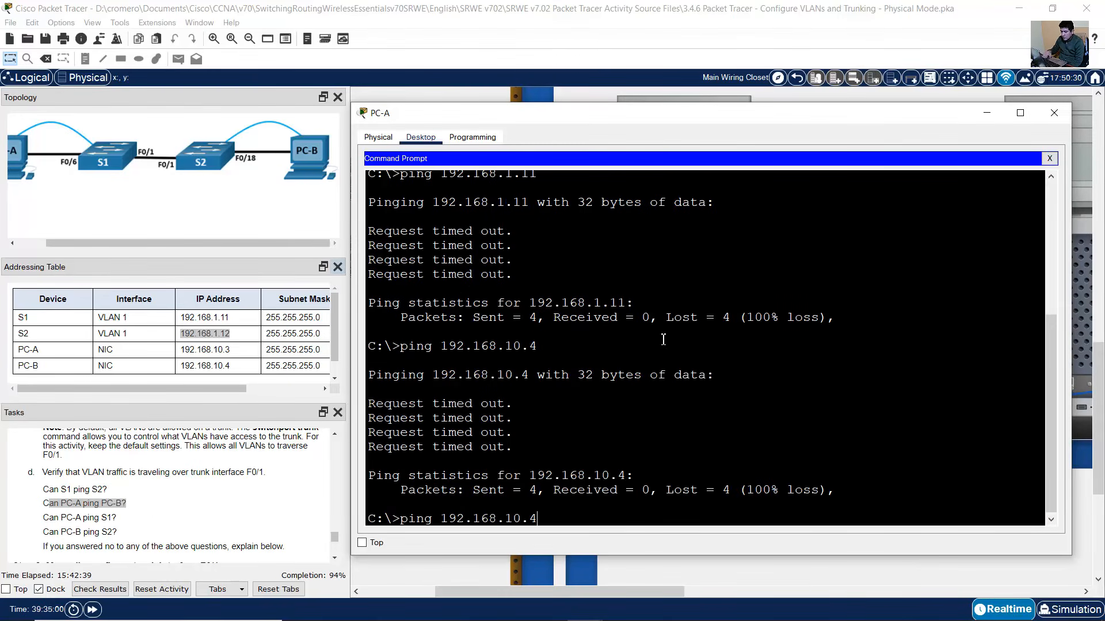
pyautogui.click(201, 368)
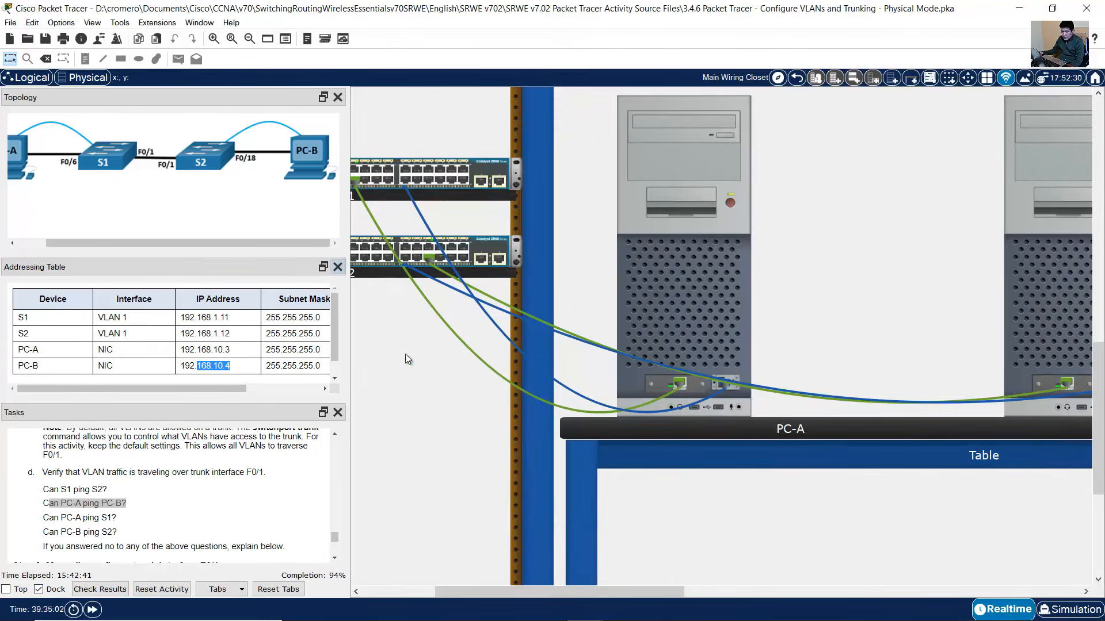
pyautogui.click(698, 286)
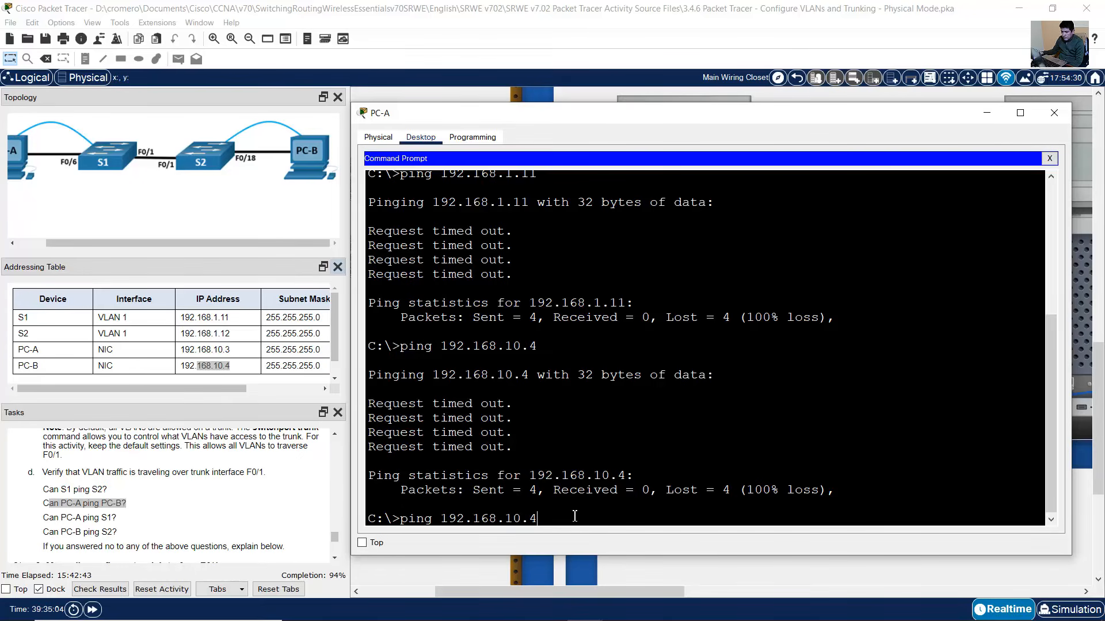
pyautogui.press('Return')
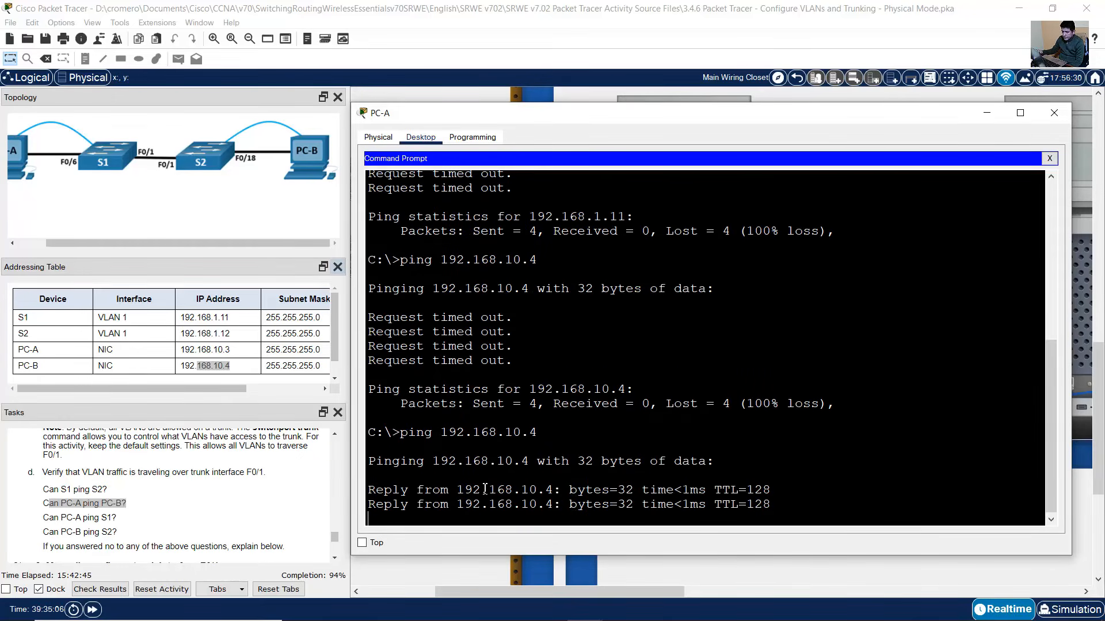
# - Ping S1 at 192.168.1.11 from PC-A; all four requests time out
pyautogui.click(49, 519)
pyautogui.moveTo(49, 519); pyautogui.dragTo(118, 520)
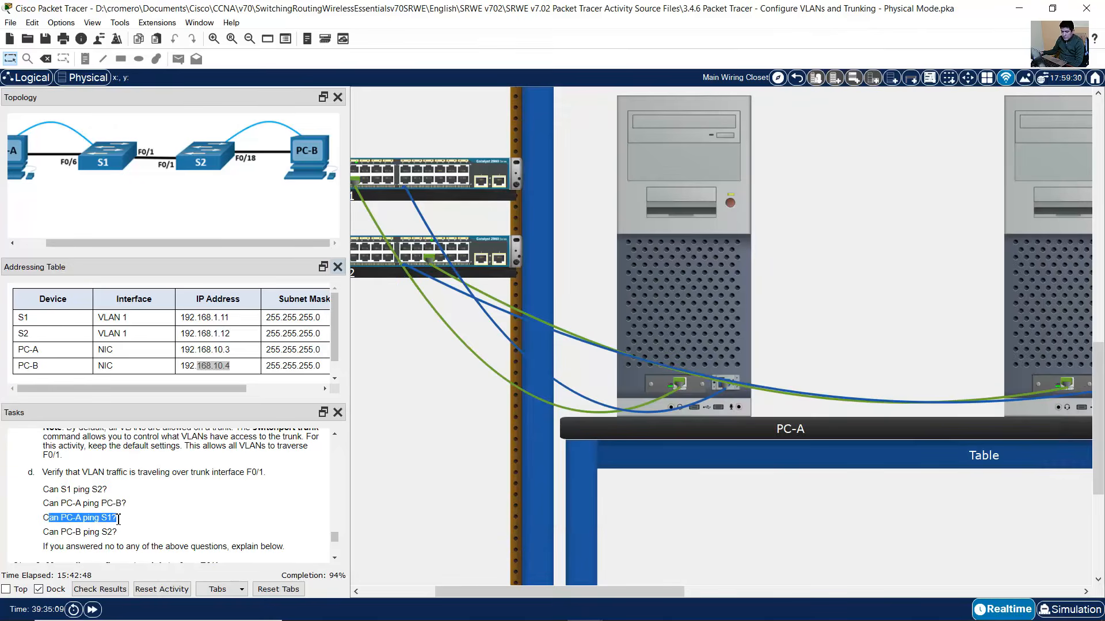
pyautogui.click(682, 309)
pyautogui.press('Up')
pyautogui.press('BackSpace')
pyautogui.press('BackSpace')
pyautogui.press('BackSpace')
pyautogui.write('.11')
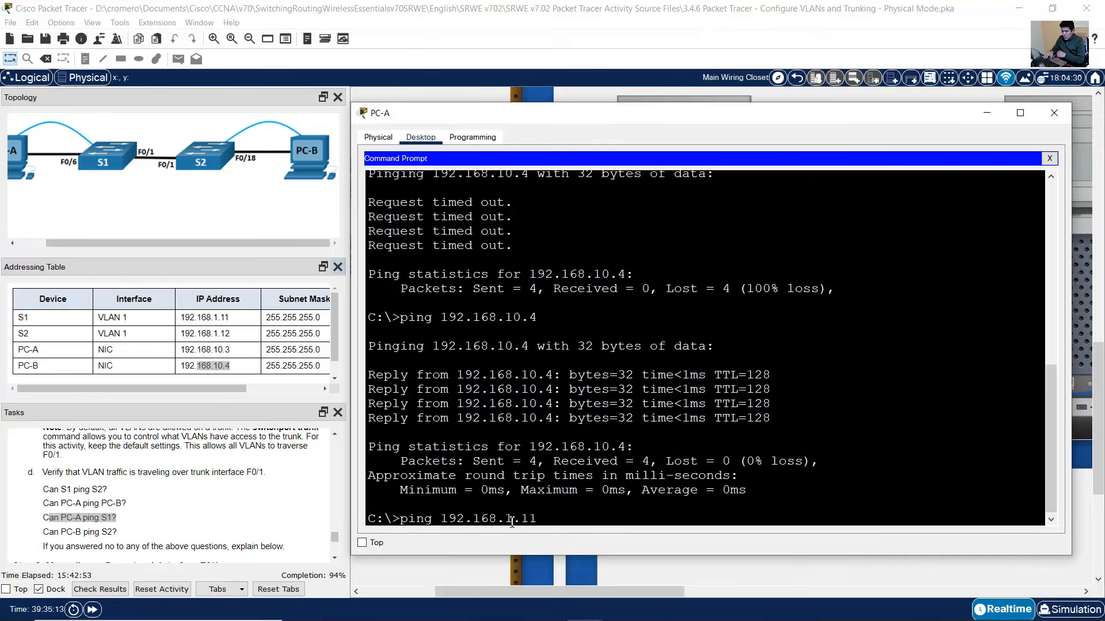
pyautogui.press('Return')
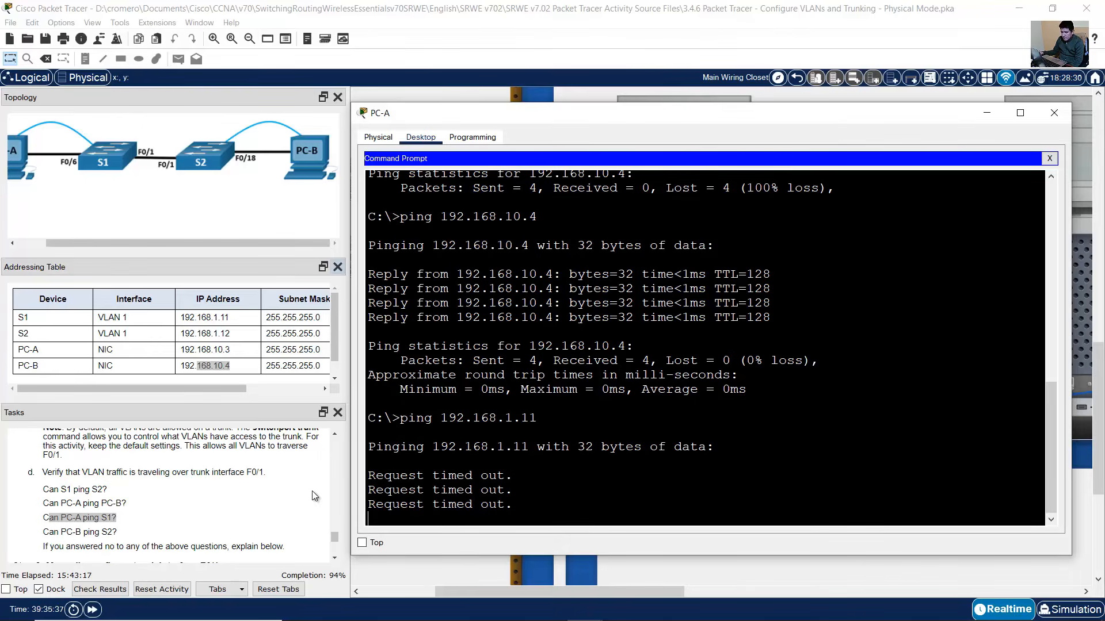
pyautogui.click(48, 521)
pyautogui.moveTo(48, 521); pyautogui.dragTo(122, 526)
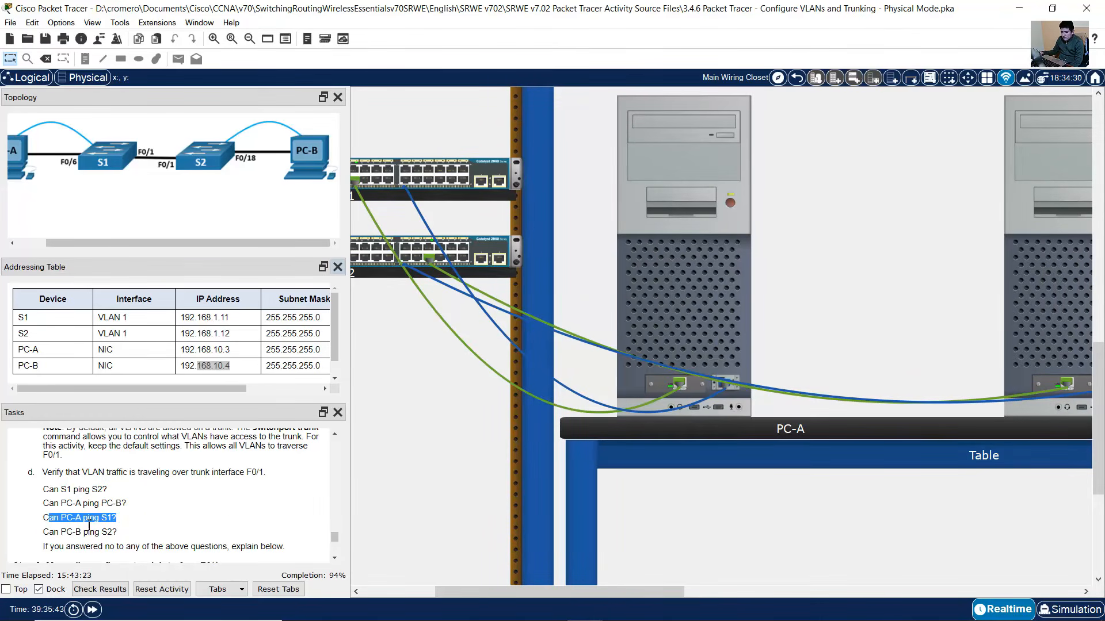
# - From PC-B's command prompt, ping S2 at 192.168.1.12 again; it fails with 100% loss
pyautogui.moveTo(59, 533); pyautogui.dragTo(118, 532)
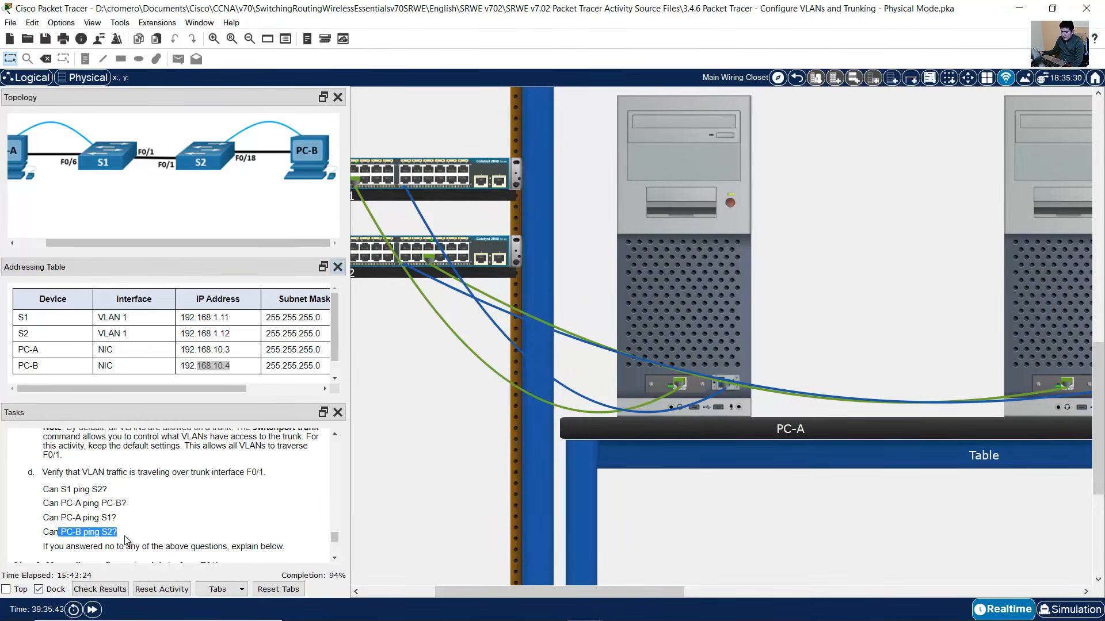
pyautogui.click(1048, 319)
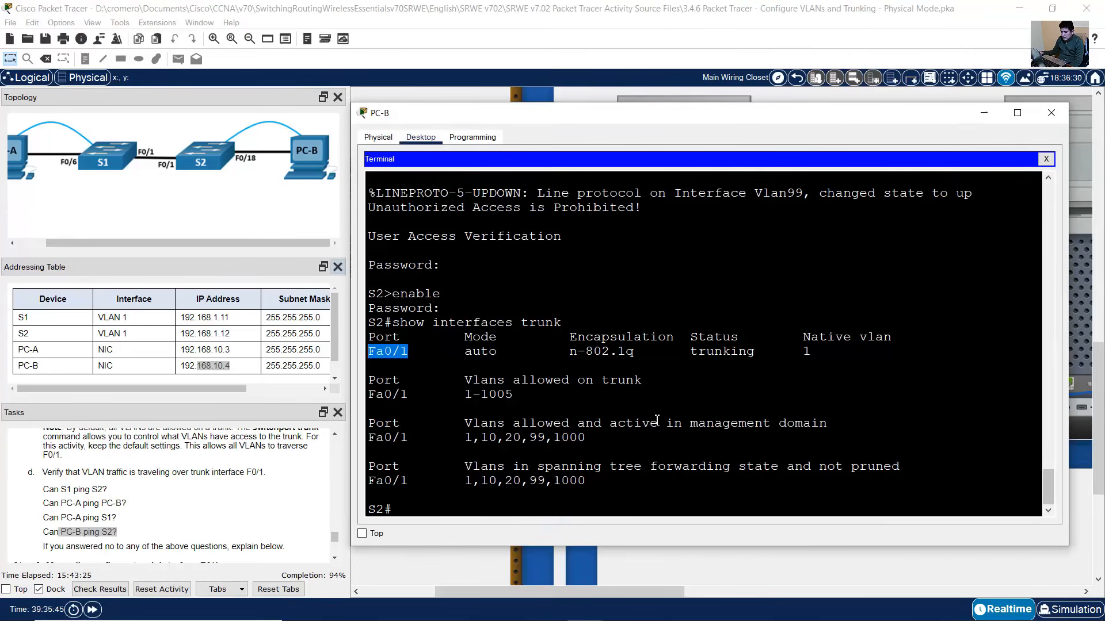
pyautogui.click(1047, 161)
pyautogui.click(850, 202)
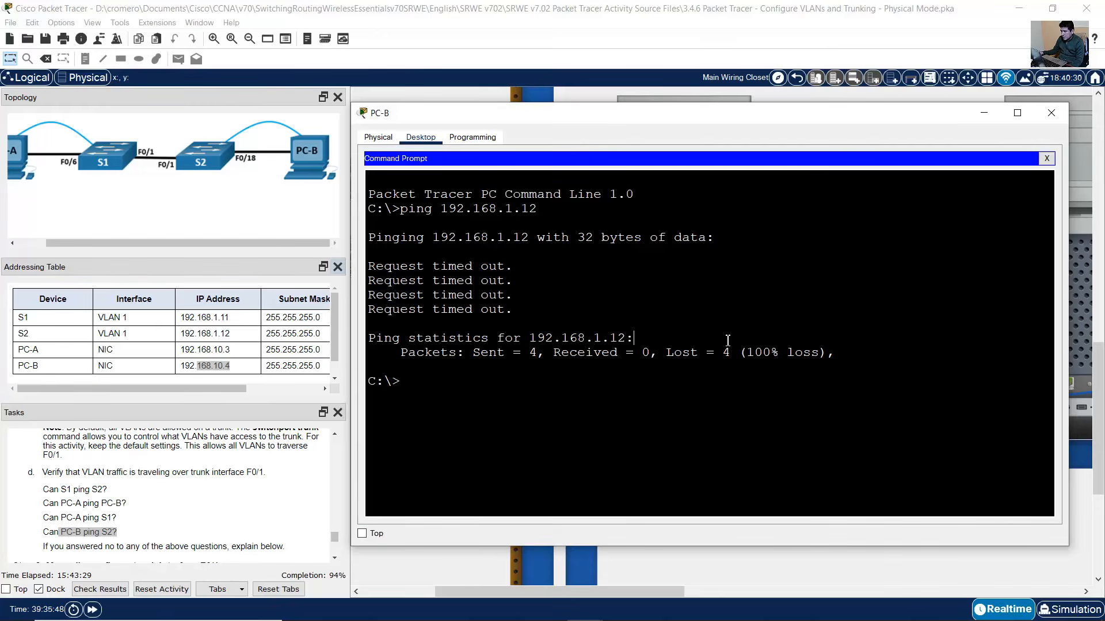
pyautogui.press('Up')
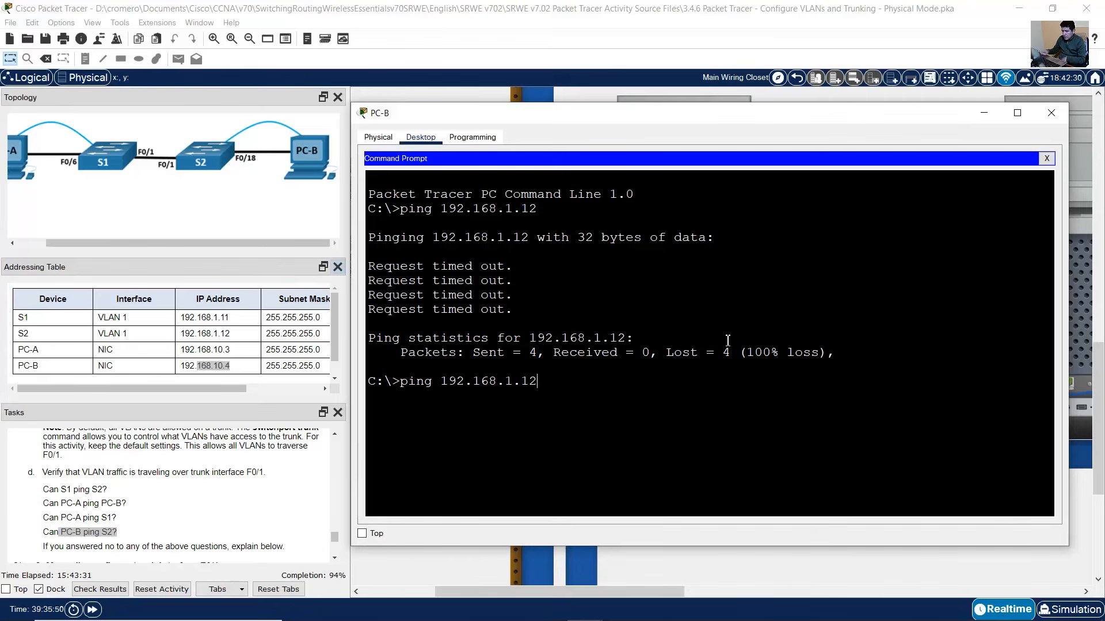
pyautogui.click(499, 382)
pyautogui.press('Return')
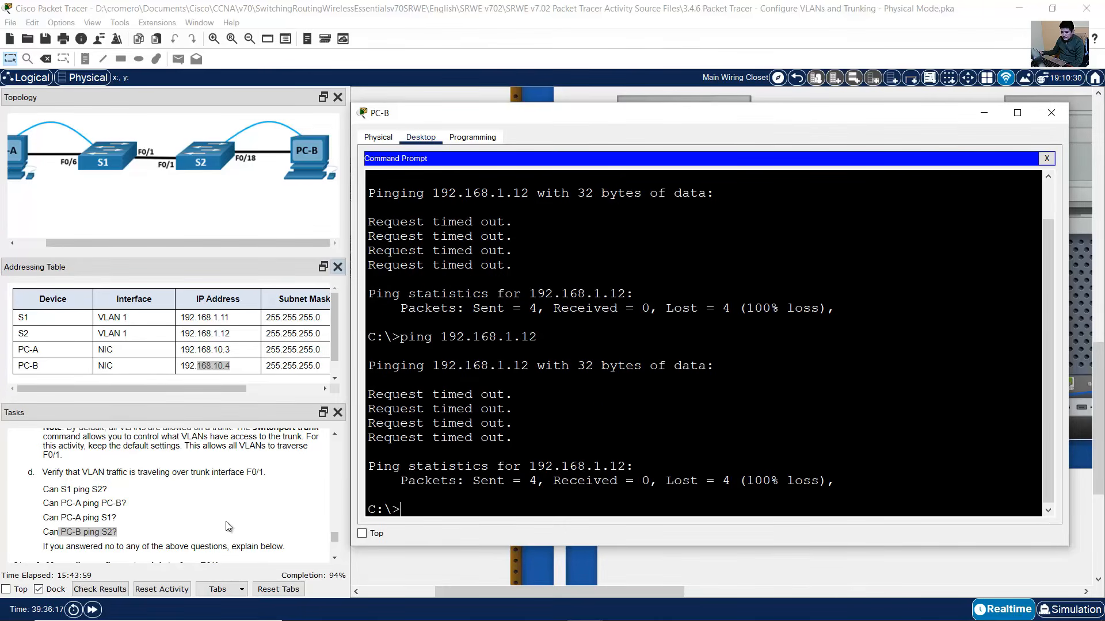
pyautogui.click(38, 537)
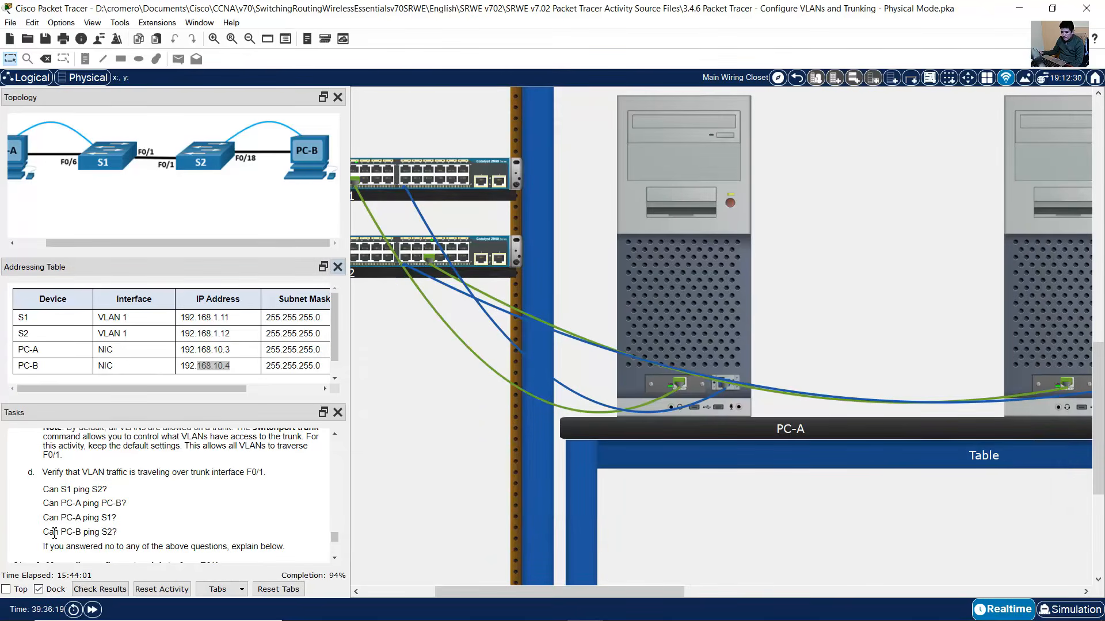
# - Highlight the remaining Step 1 questions, including explaining any 'no' answers
pyautogui.moveTo(54, 532); pyautogui.dragTo(133, 532)
pyautogui.moveTo(45, 548); pyautogui.dragTo(228, 547)
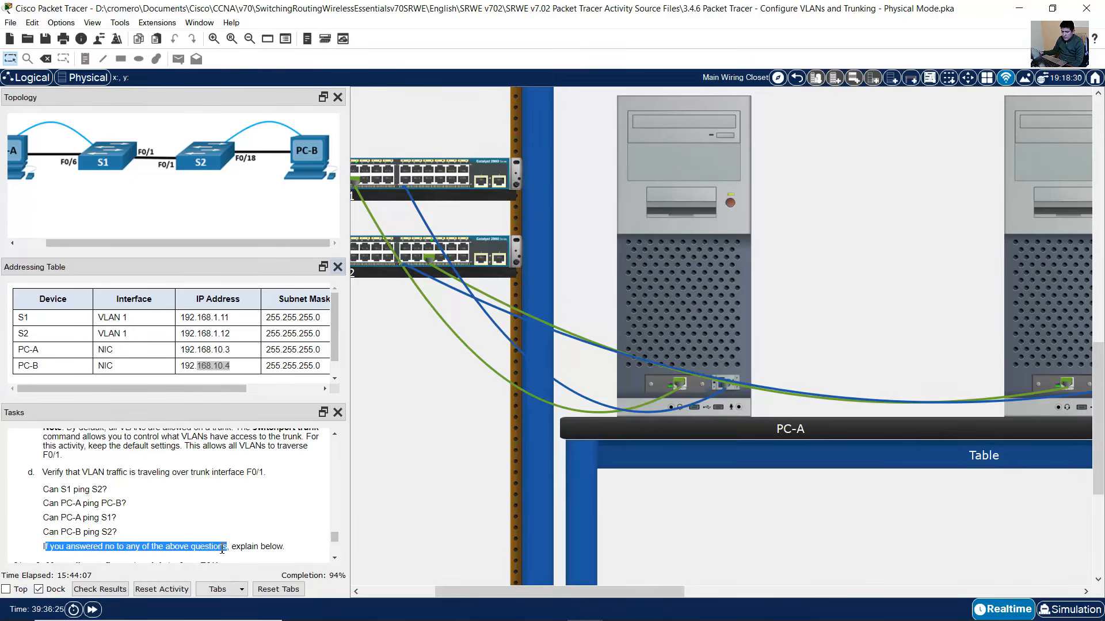
pyautogui.click(46, 547)
pyautogui.moveTo(46, 548); pyautogui.dragTo(283, 540)
pyautogui.scroll(-2, 283, 540)
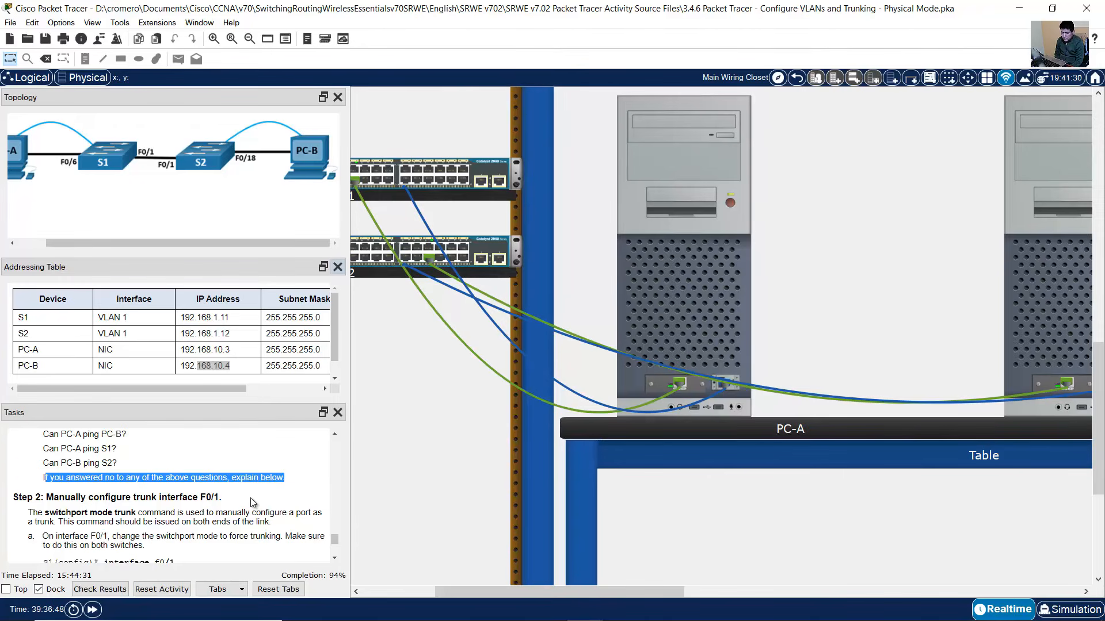
# - Read Step 2's explanation of switchport mode trunk and step a for interface F0/1
pyautogui.scroll(-1, 251, 502)
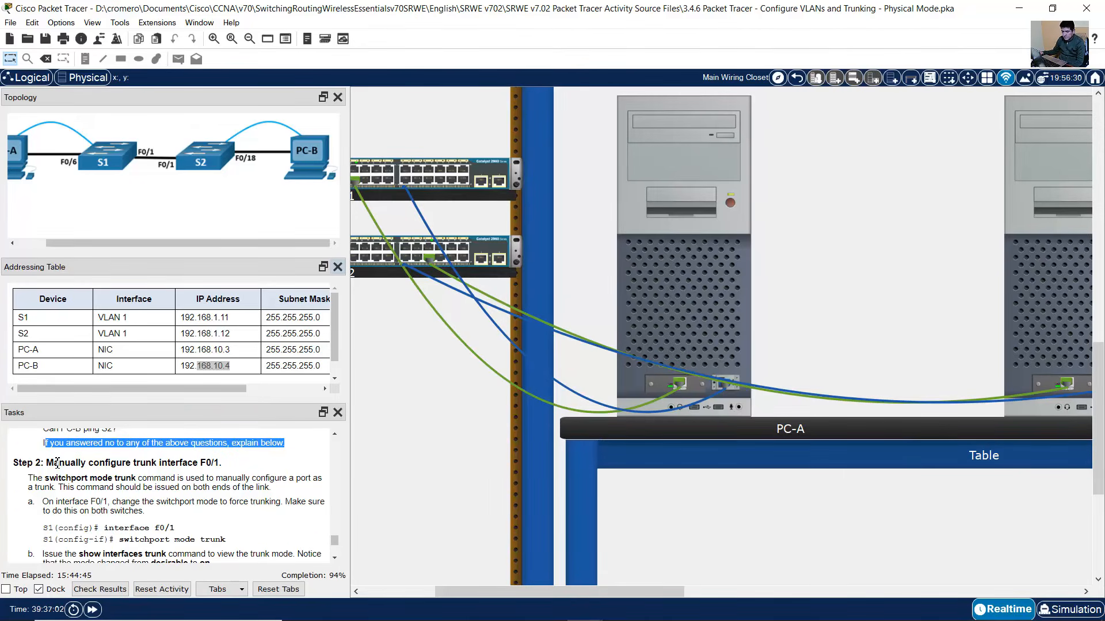
pyautogui.moveTo(57, 462); pyautogui.dragTo(227, 467)
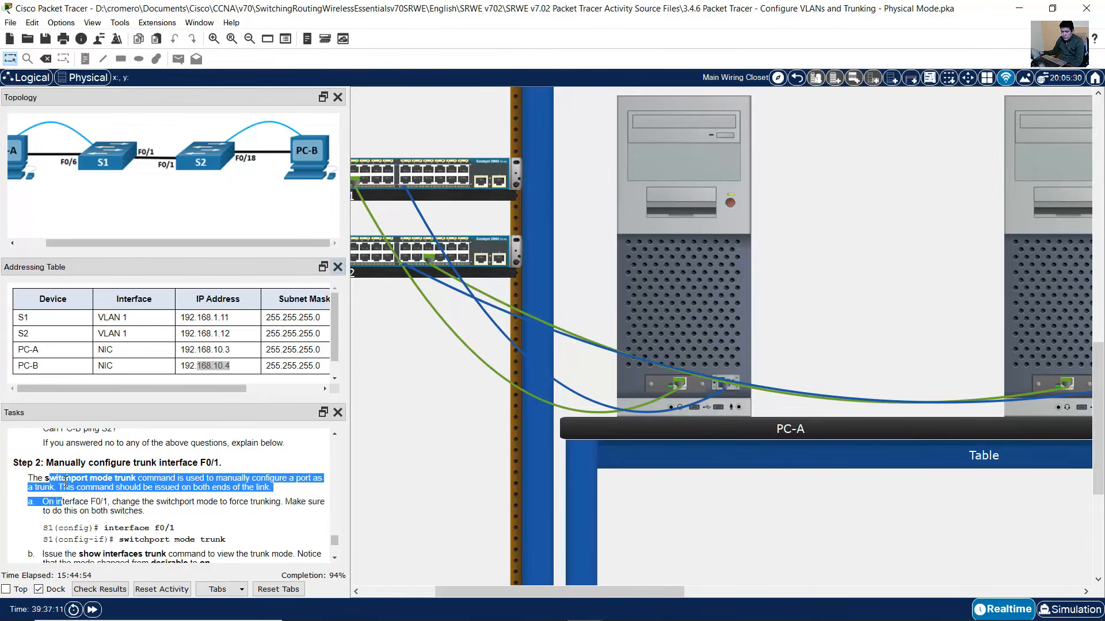
pyautogui.click(33, 477)
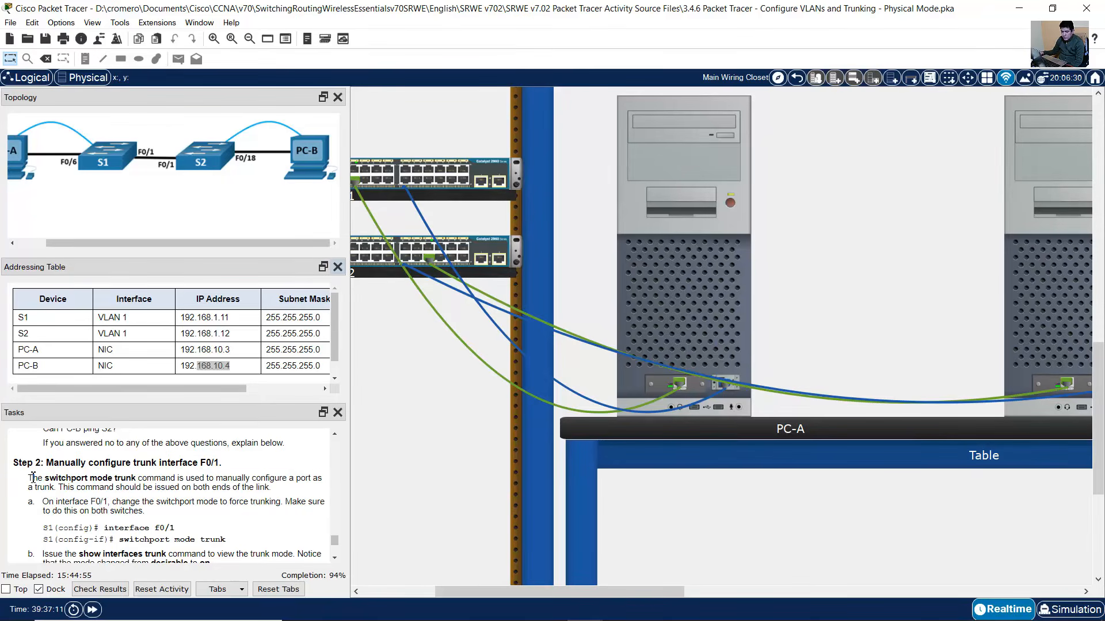
pyautogui.moveTo(29, 477); pyautogui.dragTo(247, 492)
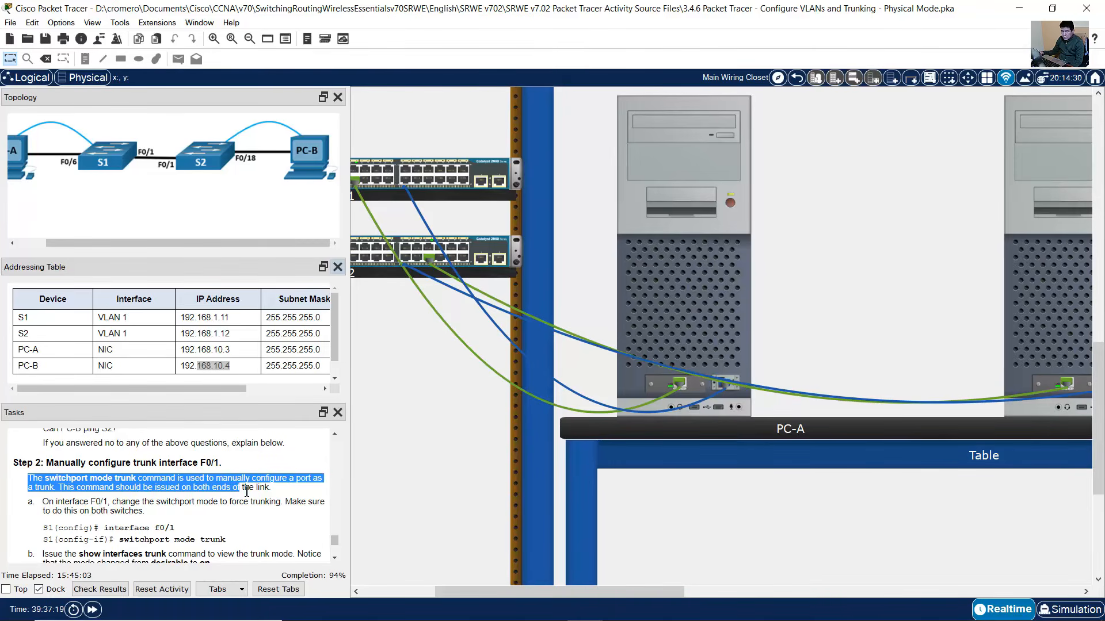
pyautogui.scroll(-1, 200, 483)
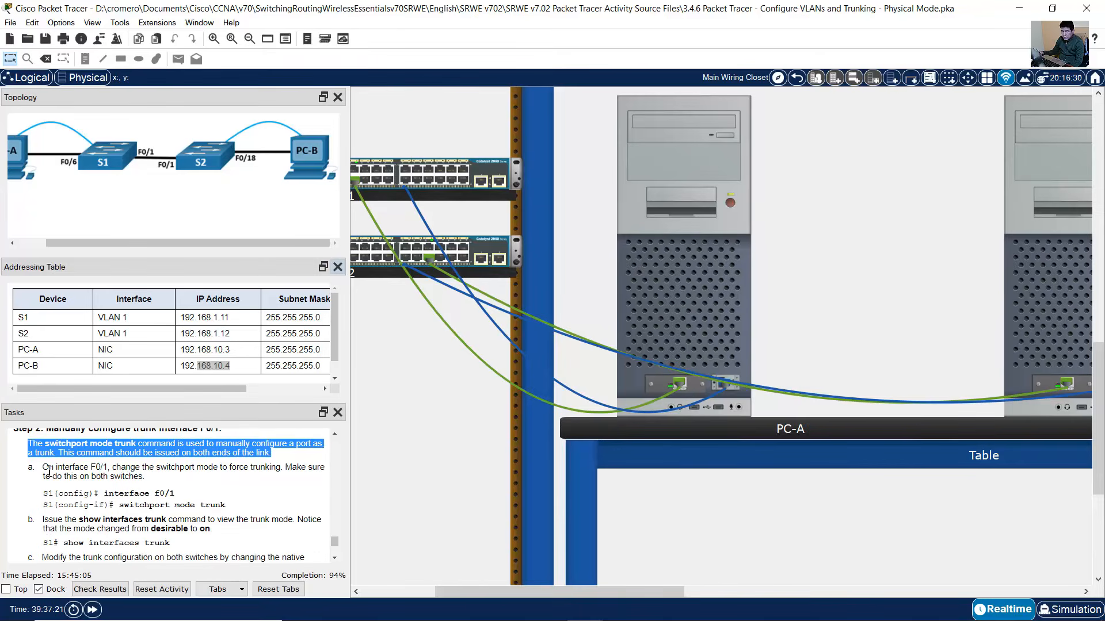
pyautogui.moveTo(43, 468); pyautogui.dragTo(145, 477)
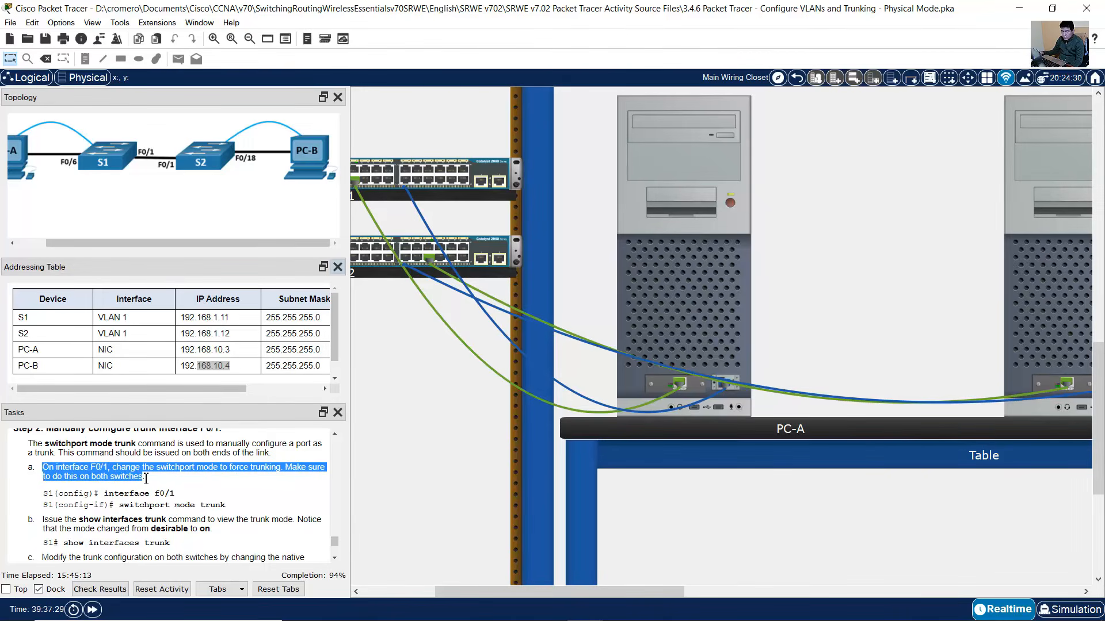
# - Highlight the S1 trunk example commands in the Tasks panel and bring up PC-A's window
pyautogui.scroll(-1, 145, 476)
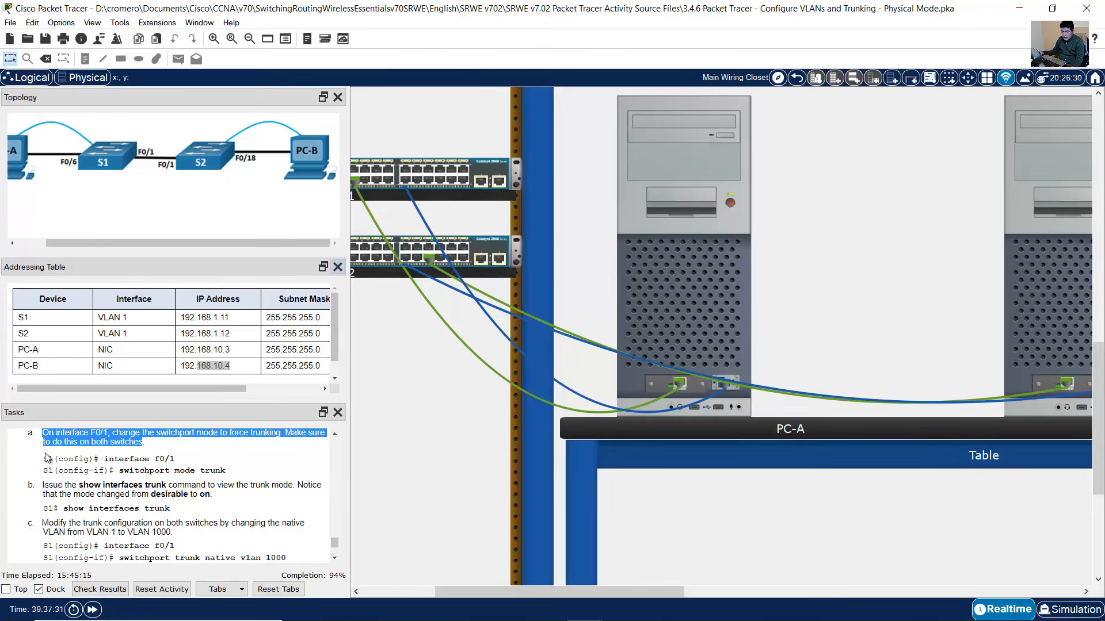
pyautogui.moveTo(43, 458); pyautogui.dragTo(225, 471)
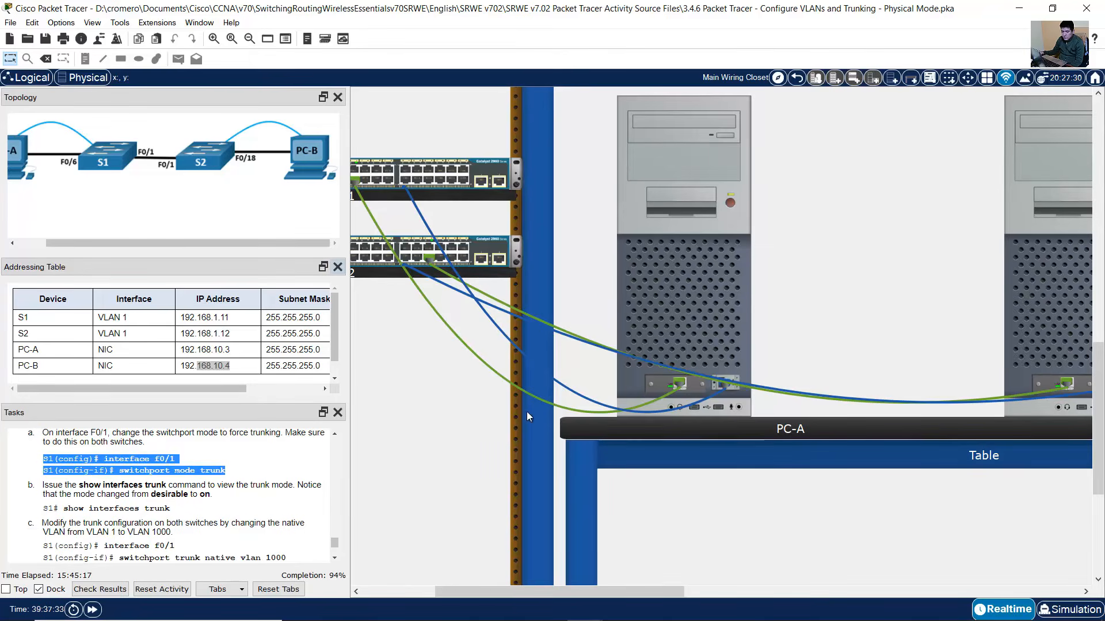
pyautogui.click(656, 314)
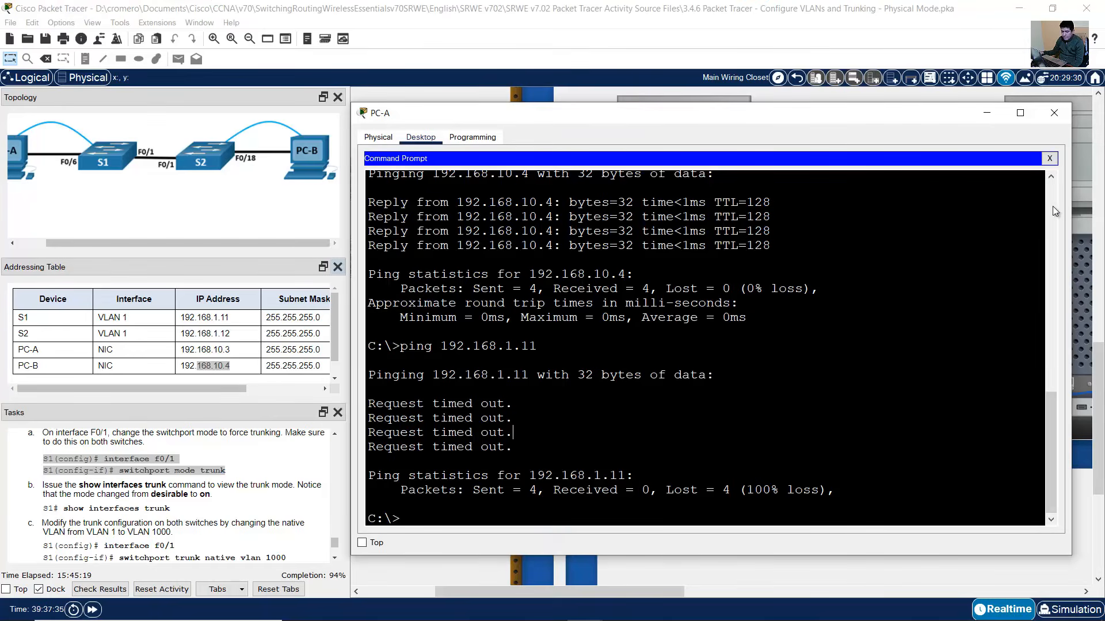
# - Replace PC-A's Command Prompt with a Terminal console session to S1
pyautogui.click(1050, 158)
pyautogui.click(706, 190)
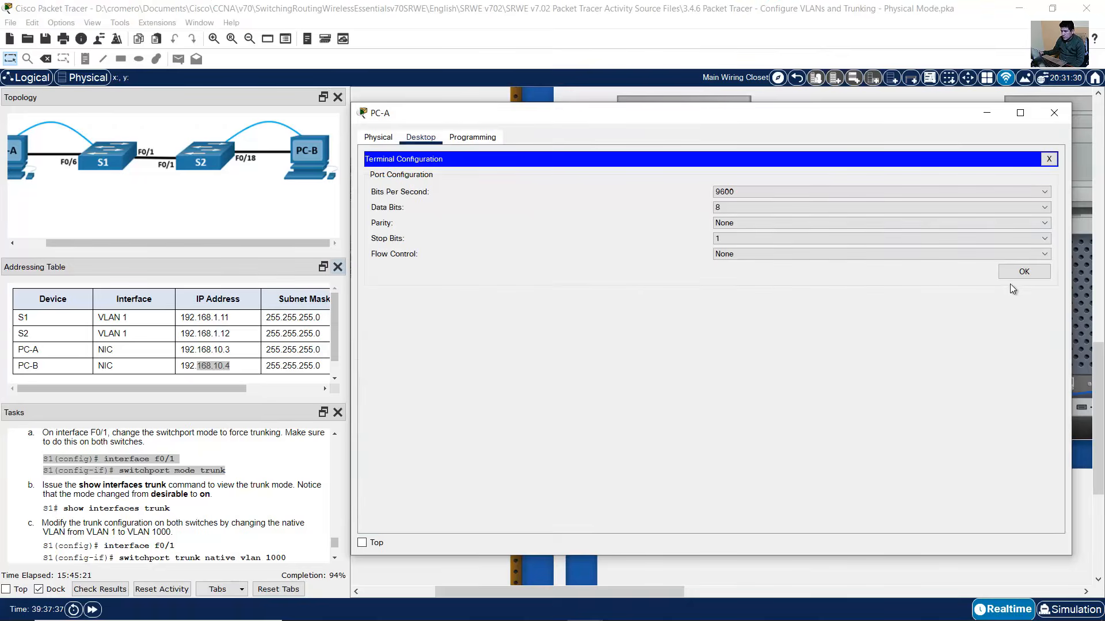
pyautogui.click(1020, 273)
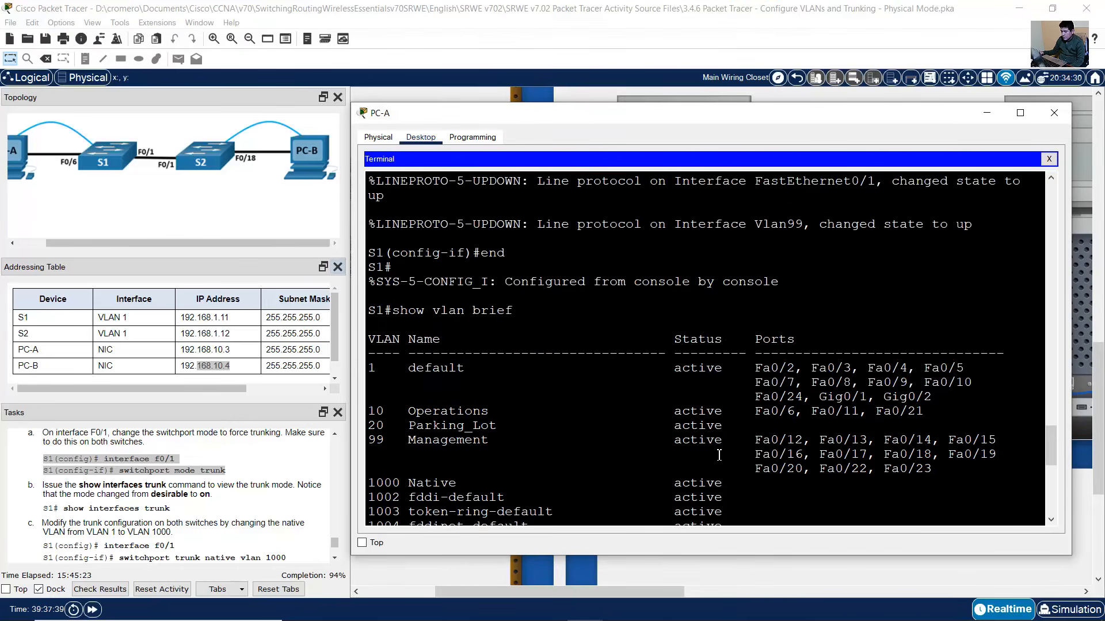
# - Set S1's F0/1 to static trunk with 'switchport mode trunk', then exit interface configuration
pyautogui.write('conf term')
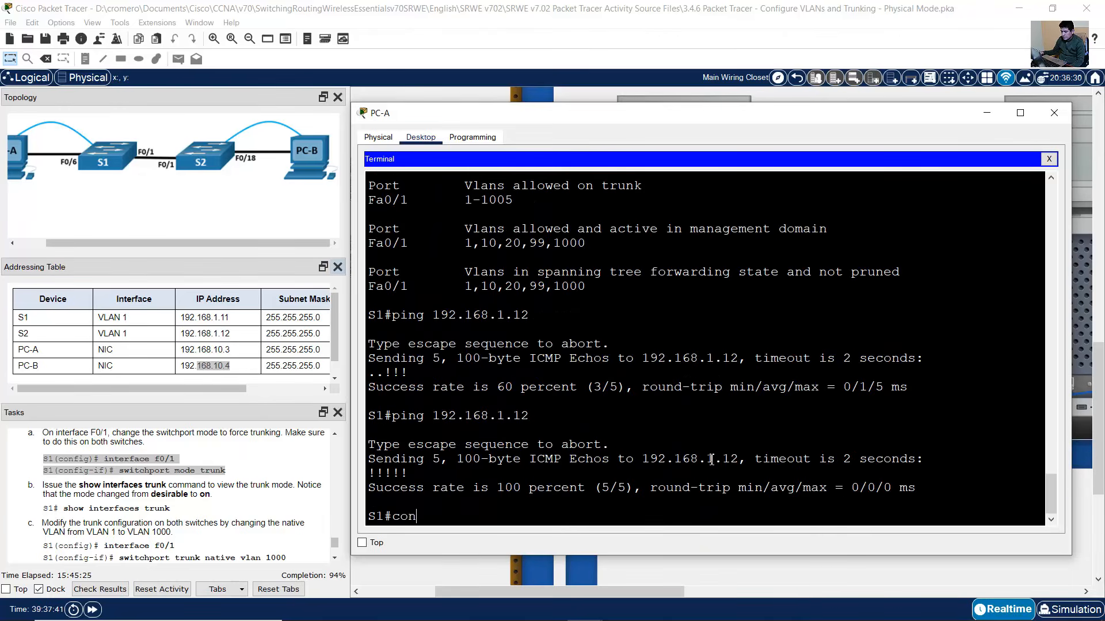
pyautogui.press('Return')
pyautogui.write('int f0/1')
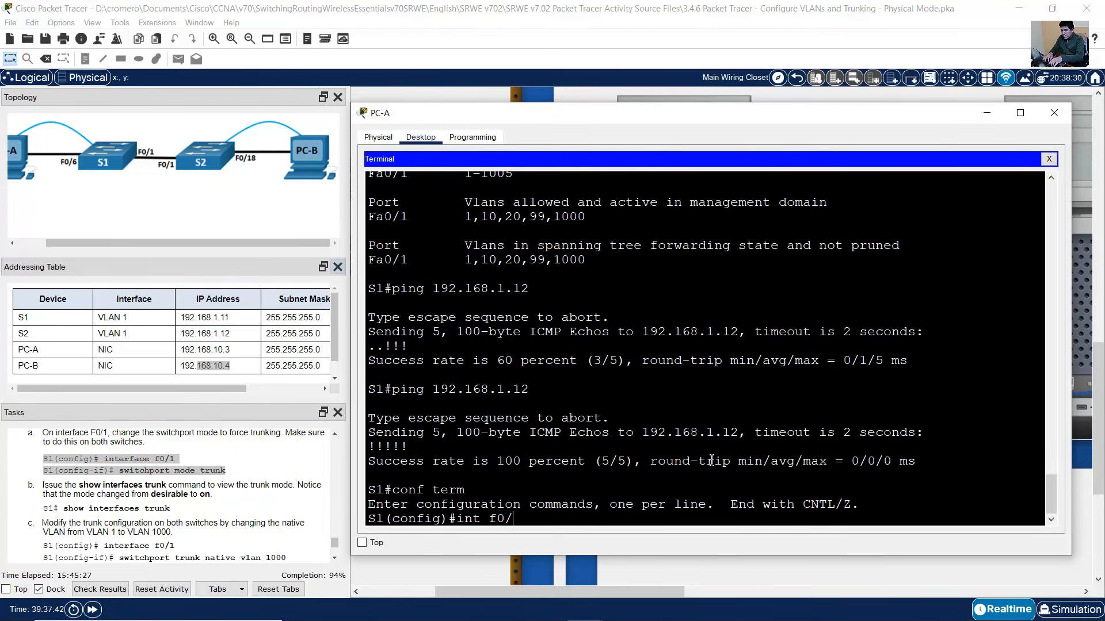
pyautogui.press('Return')
pyautogui.write('switchpo')
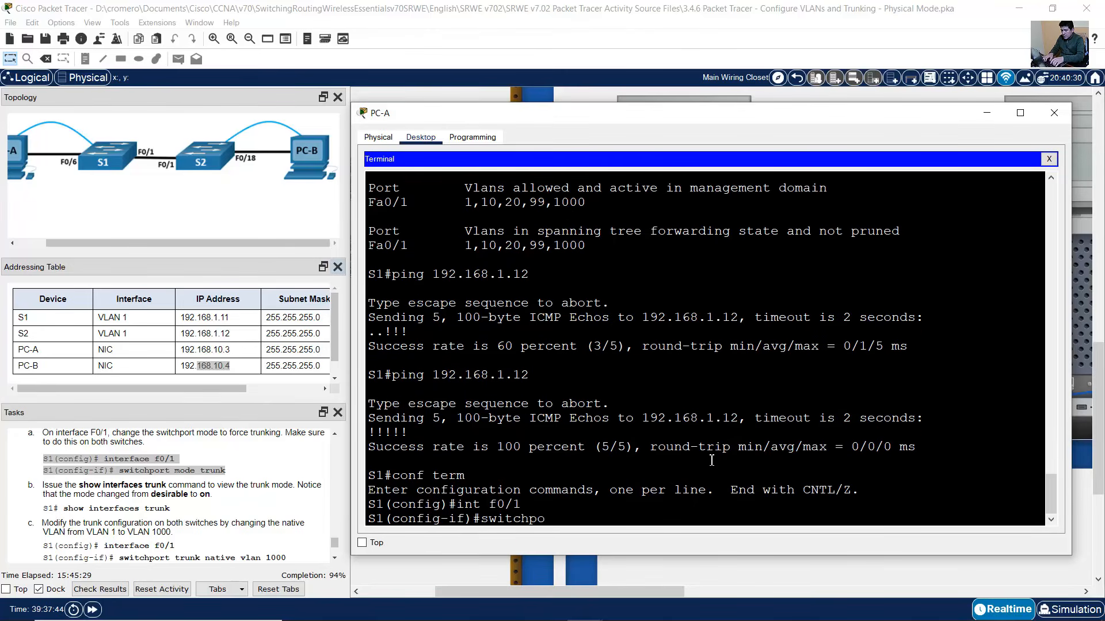
pyautogui.write('ir mode trunk')
pyautogui.press('Return')
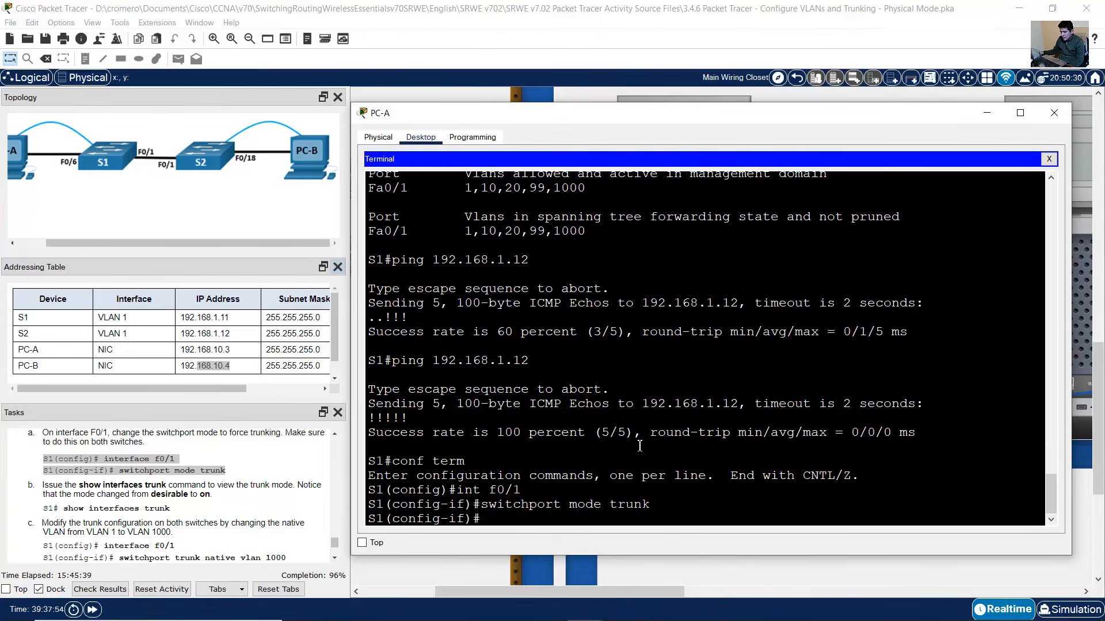
pyautogui.write('exit')
pyautogui.press('Return')
# - Open a Terminal console session from PC-B to S2
pyautogui.click(812, 10)
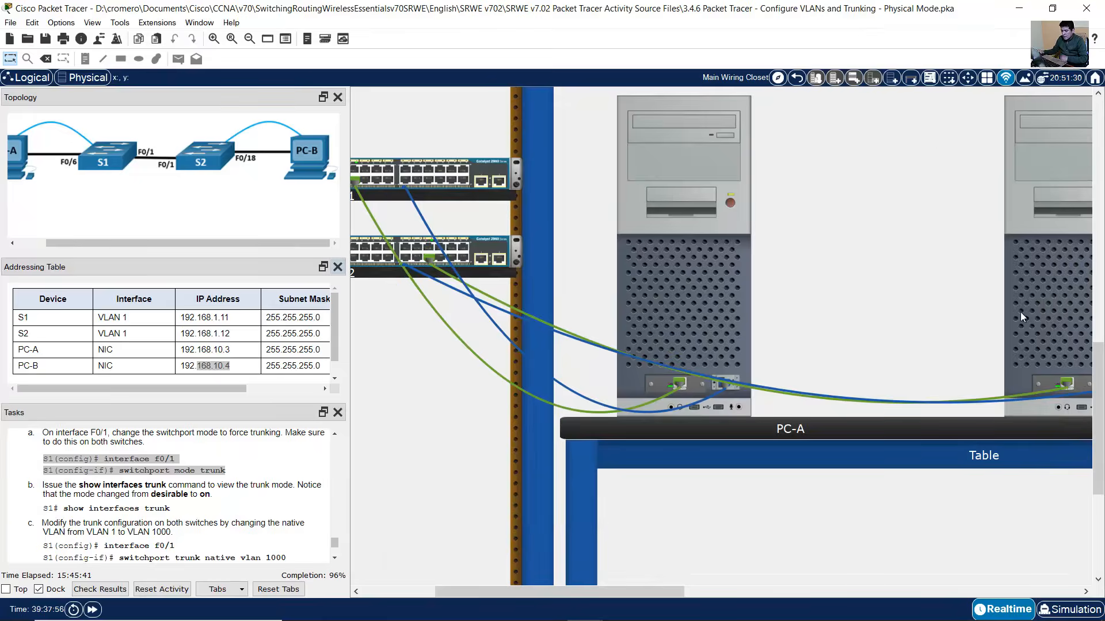
pyautogui.click(1022, 317)
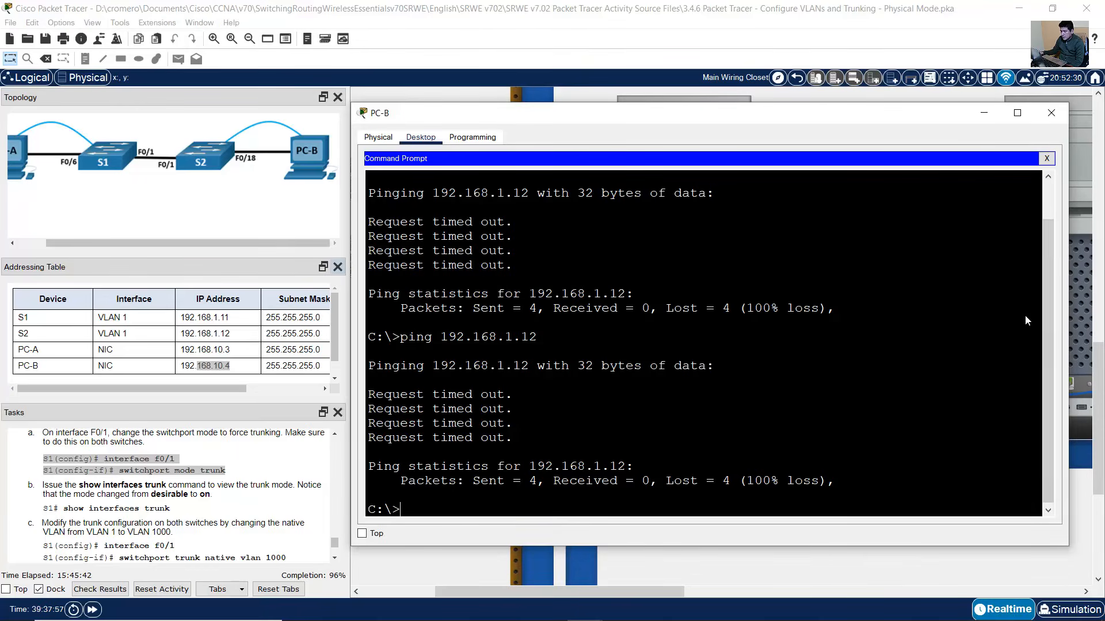
pyautogui.click(1047, 158)
pyautogui.click(713, 192)
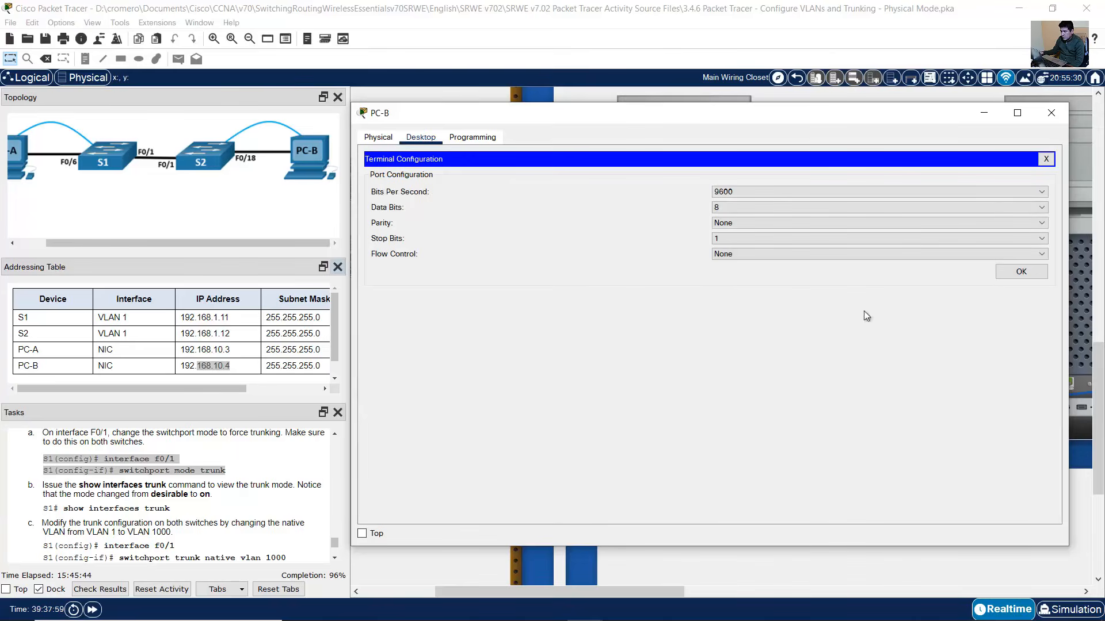
pyautogui.click(1019, 273)
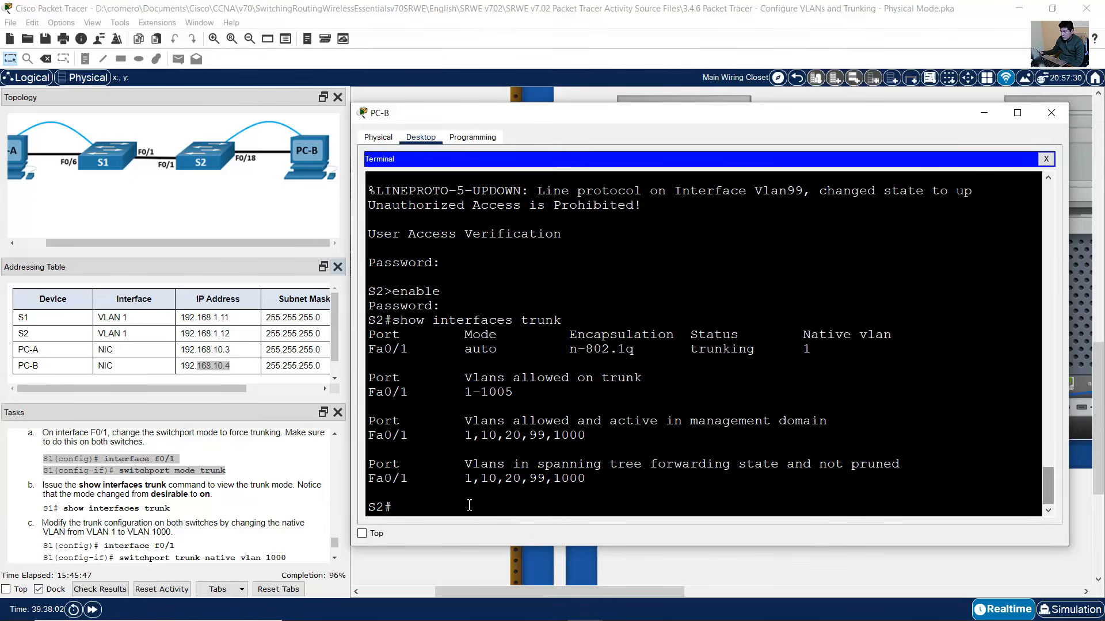
# - Set S2's F0/1 to 'switchport mode trunk' and exit interface configuration
pyautogui.write('conf')
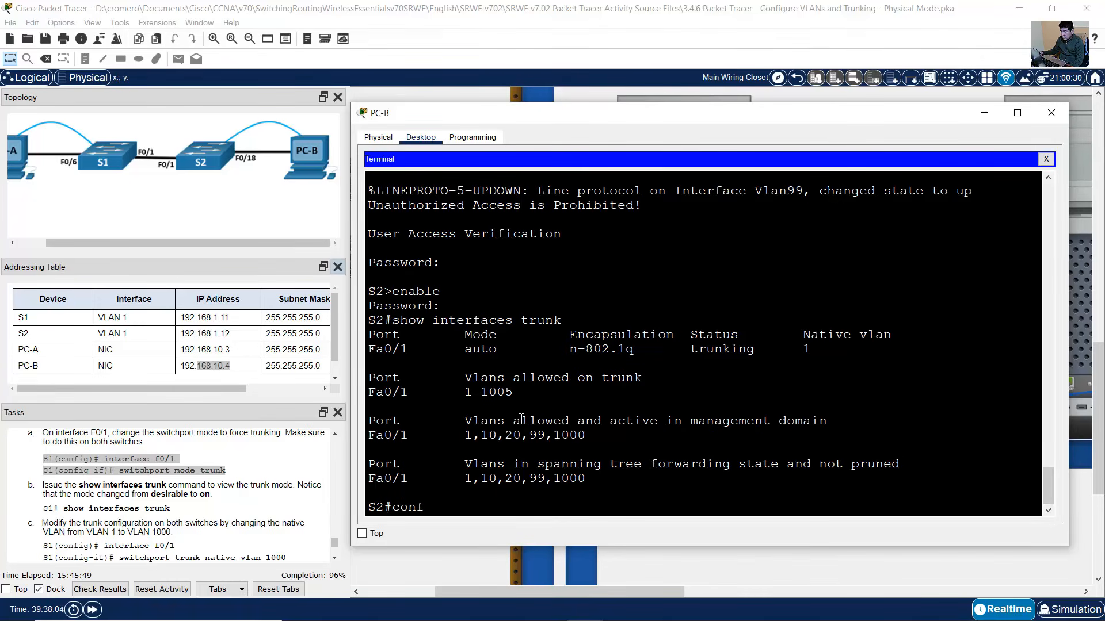
pyautogui.write(' term')
pyautogui.press('Return')
pyautogui.write('int f0')
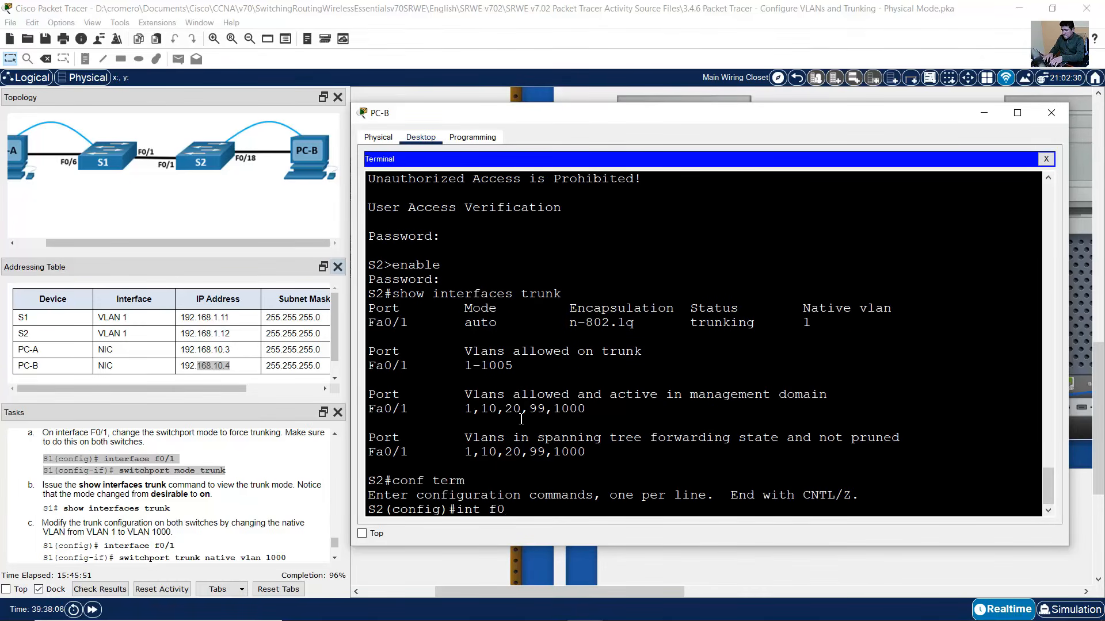
pyautogui.write('/1')
pyautogui.press('Return')
pyautogui.write('s')
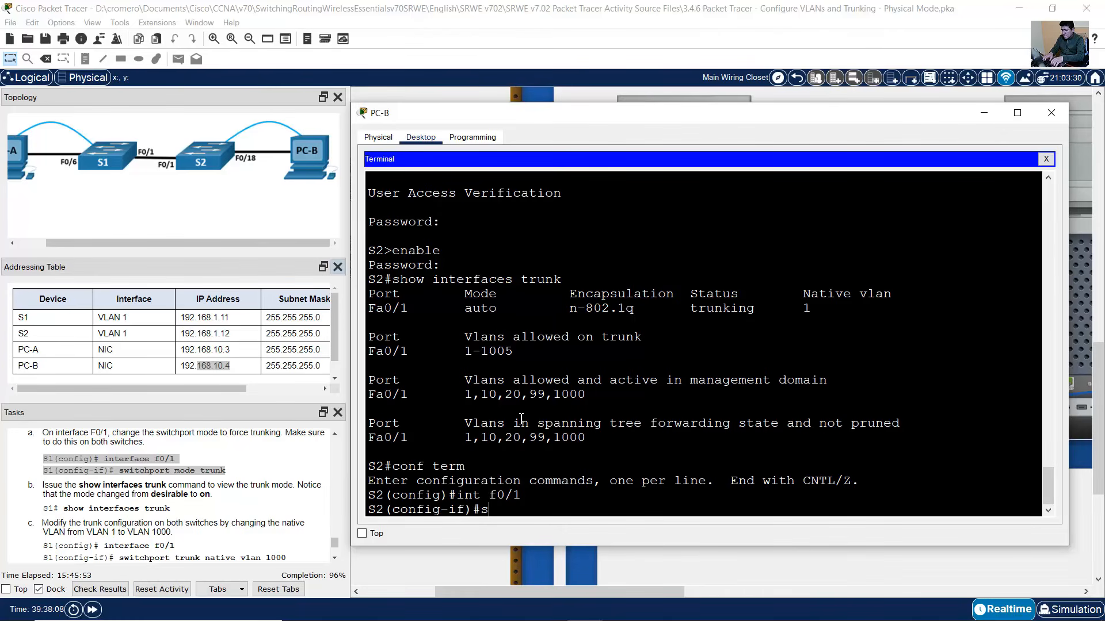
pyautogui.write('witchport mode trunk')
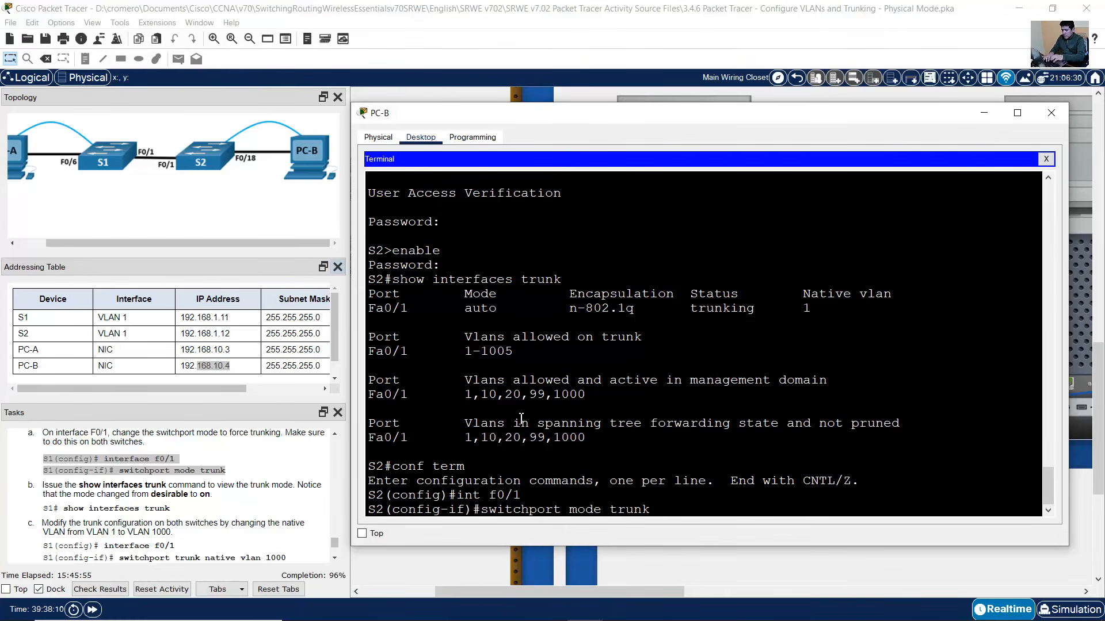
pyautogui.press('Return')
pyautogui.write('exit')
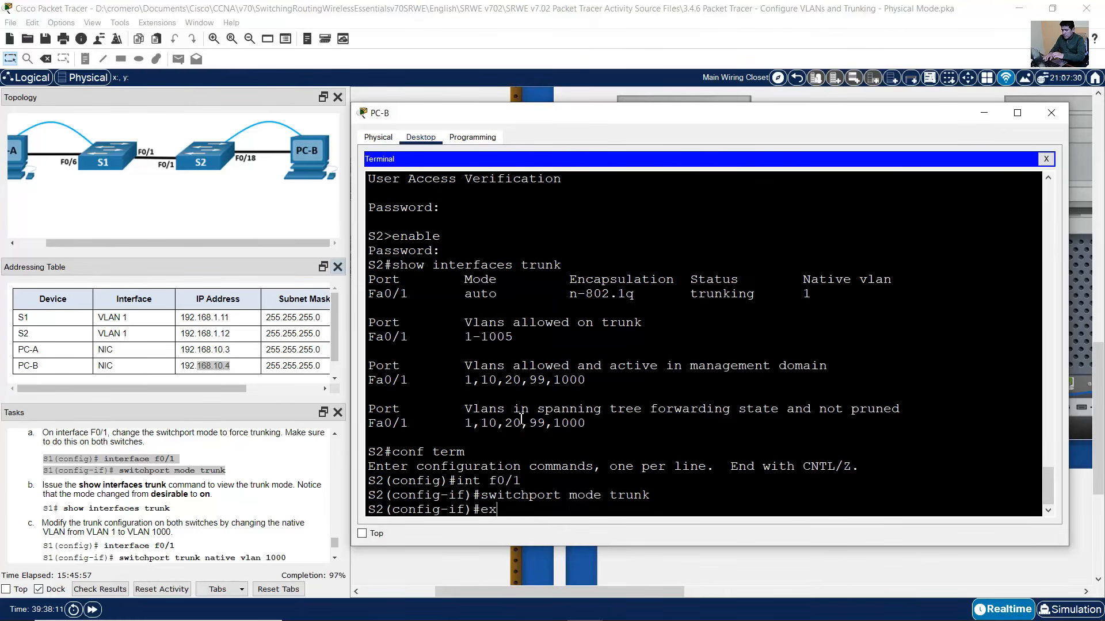
pyautogui.press('Return')
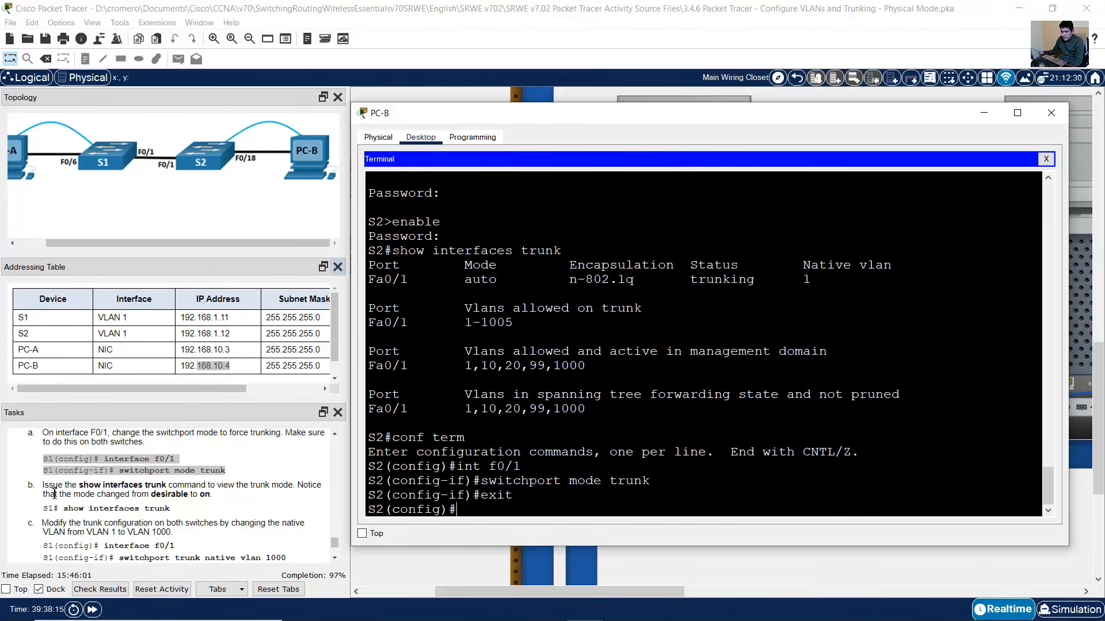
pyautogui.moveTo(58, 485); pyautogui.dragTo(214, 495)
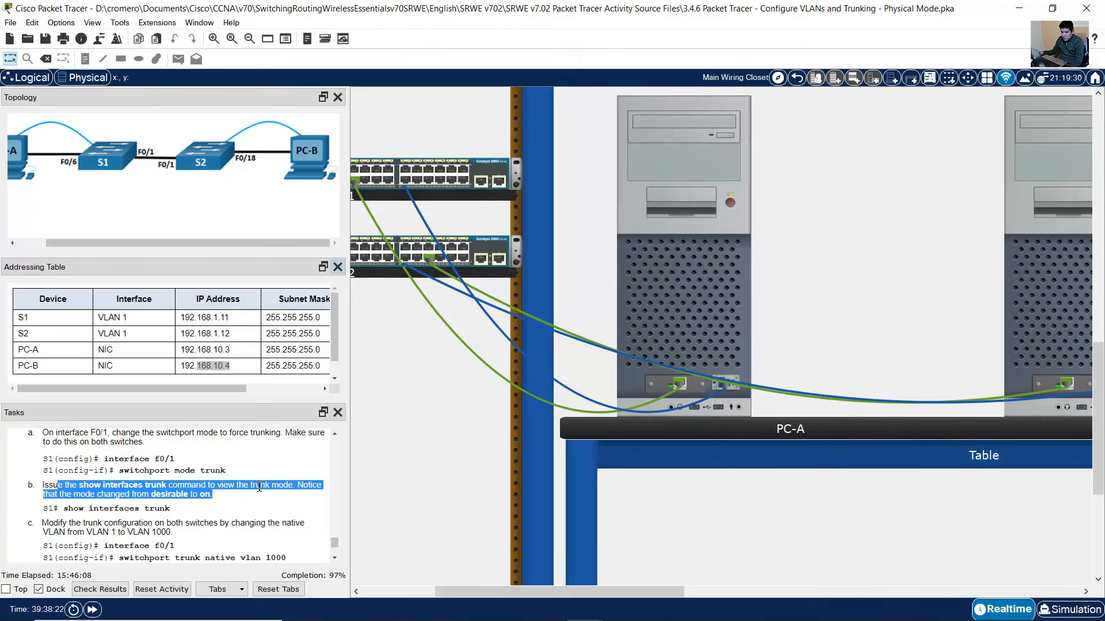
# - Run 'show interfaces trunk' on S1, confirm Fa0/1 mode is on, and close PC-A
pyautogui.click(694, 280)
pyautogui.write('end')
pyautogui.press('Return')
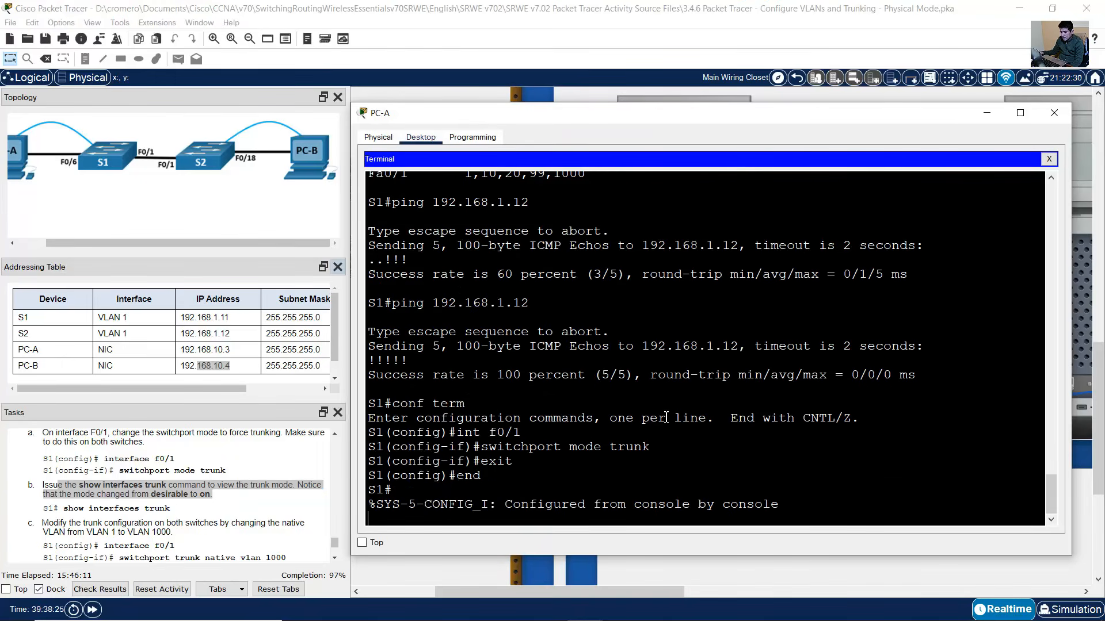
pyautogui.write('show interfaces trunk')
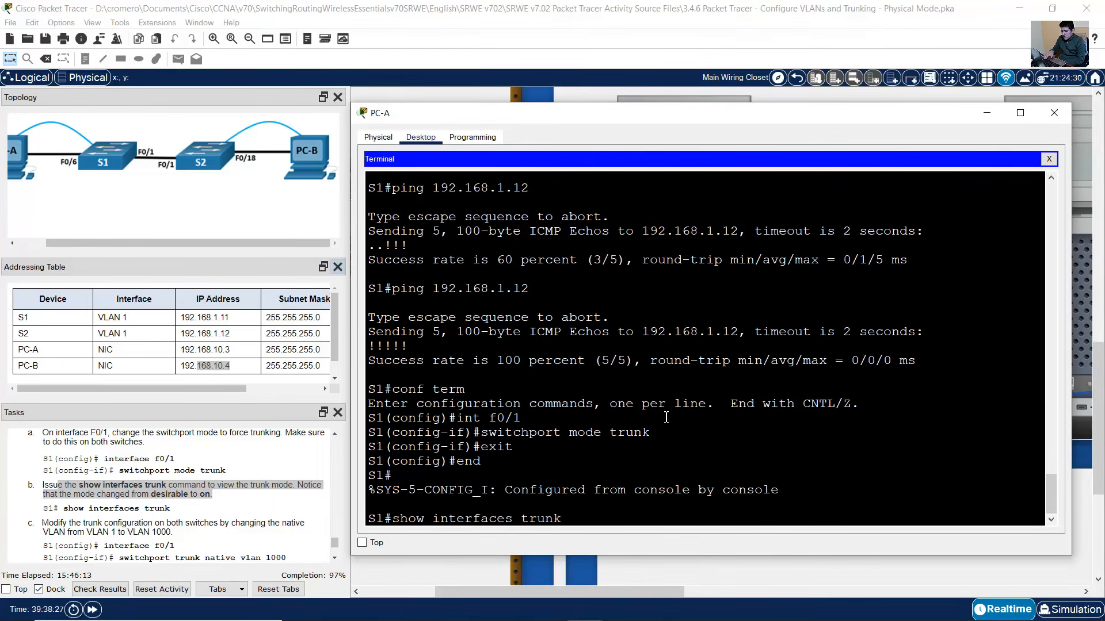
pyautogui.press('Return')
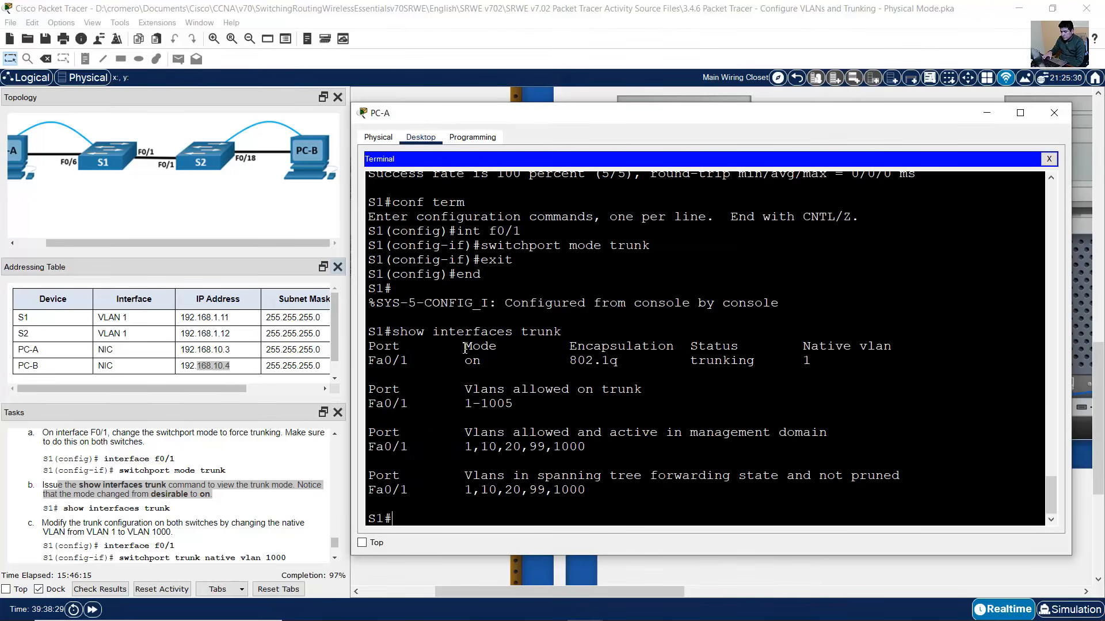
pyautogui.moveTo(463, 349); pyautogui.dragTo(490, 367)
pyautogui.click(1054, 112)
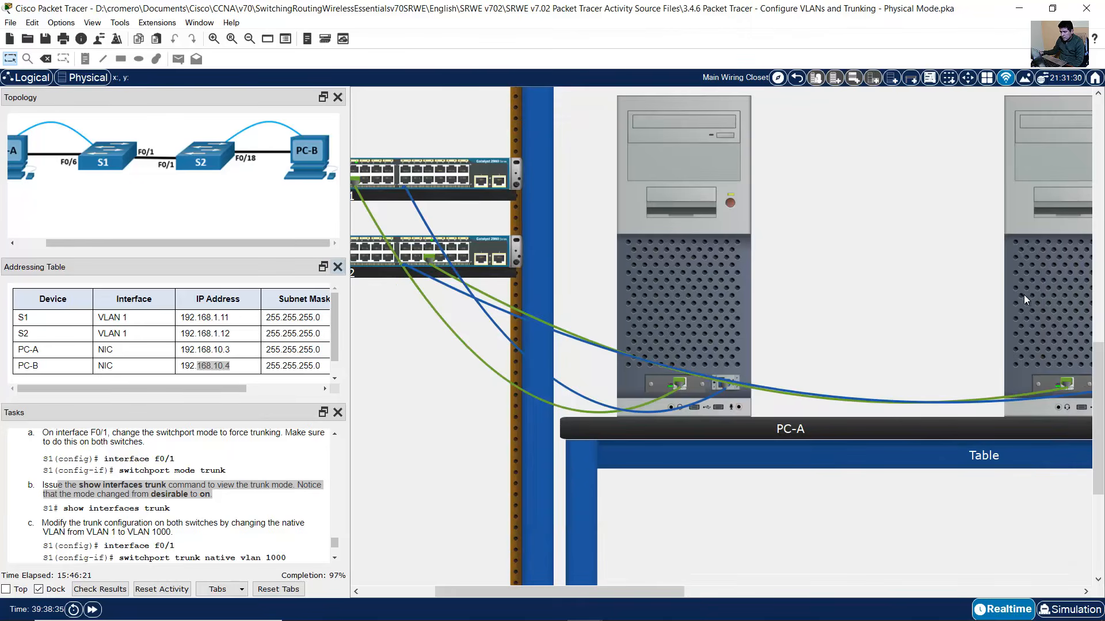
# - Rerun 'show interfaces trunk' on S2 and confirm Fa0/1 mode is on
pyautogui.click(1040, 289)
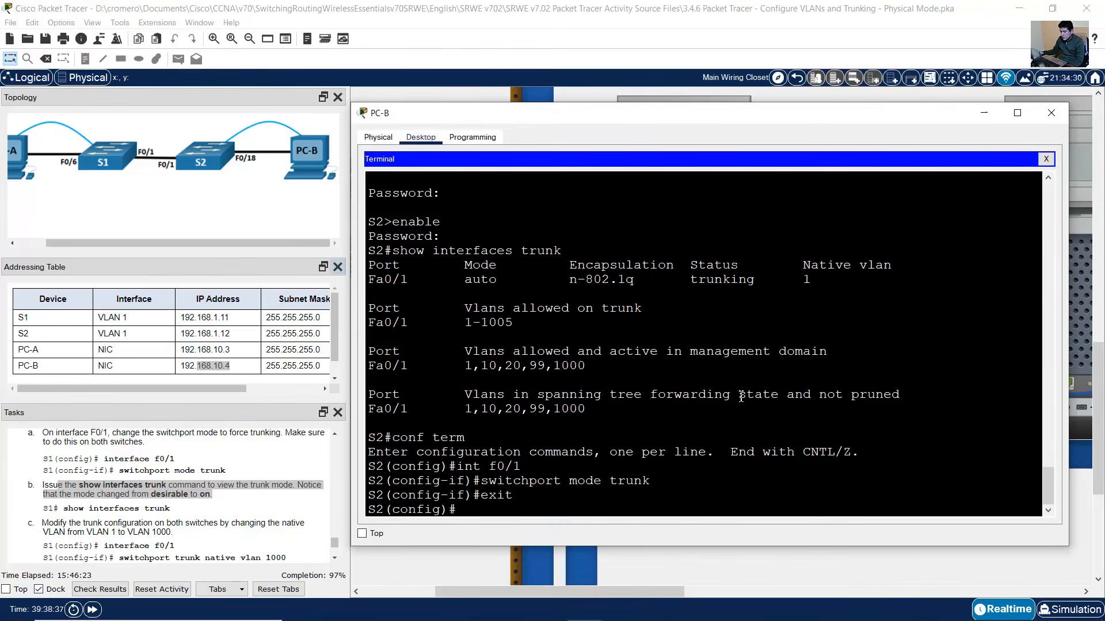
pyautogui.write('end')
pyautogui.press('Return')
pyautogui.press('Up')
pyautogui.press('Up')
pyautogui.press('Up')
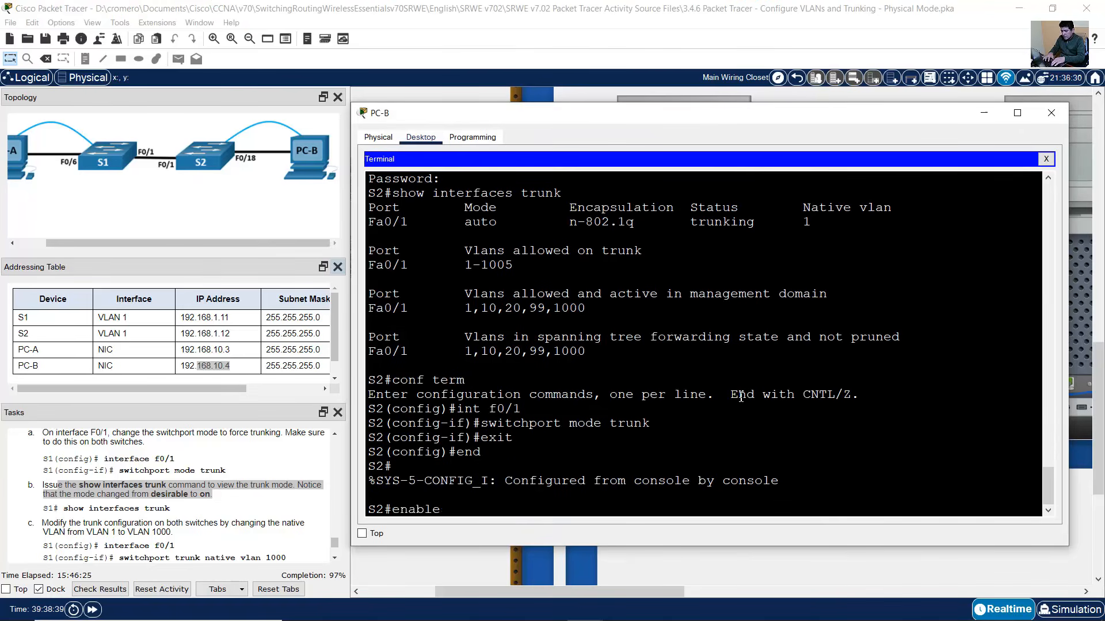
pyautogui.press('Down')
pyautogui.press('Return')
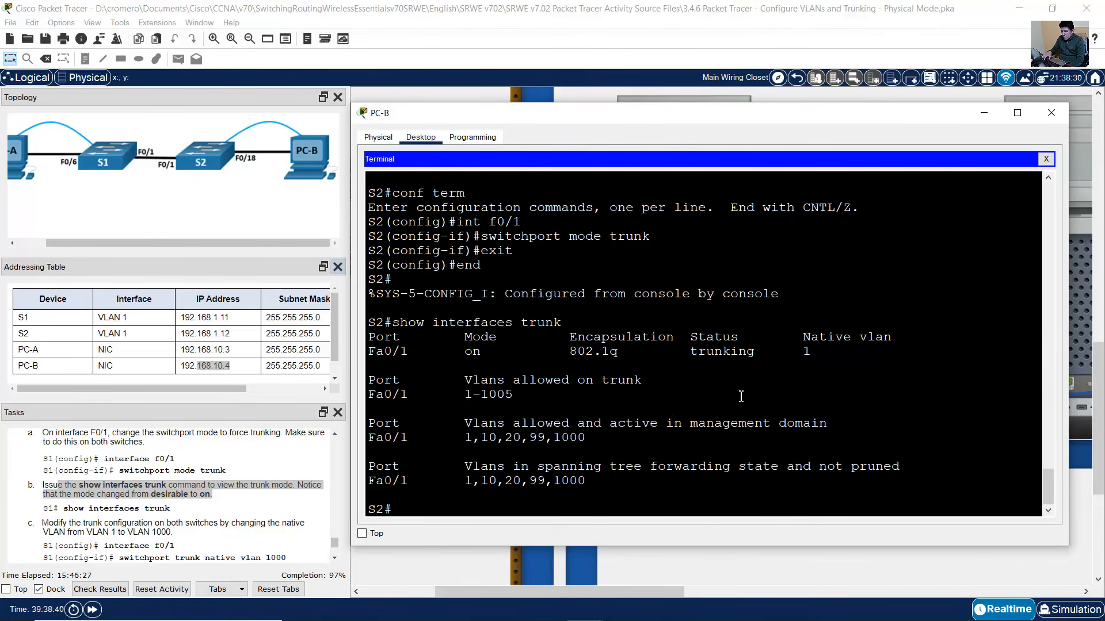
pyautogui.doubleClick(485, 352)
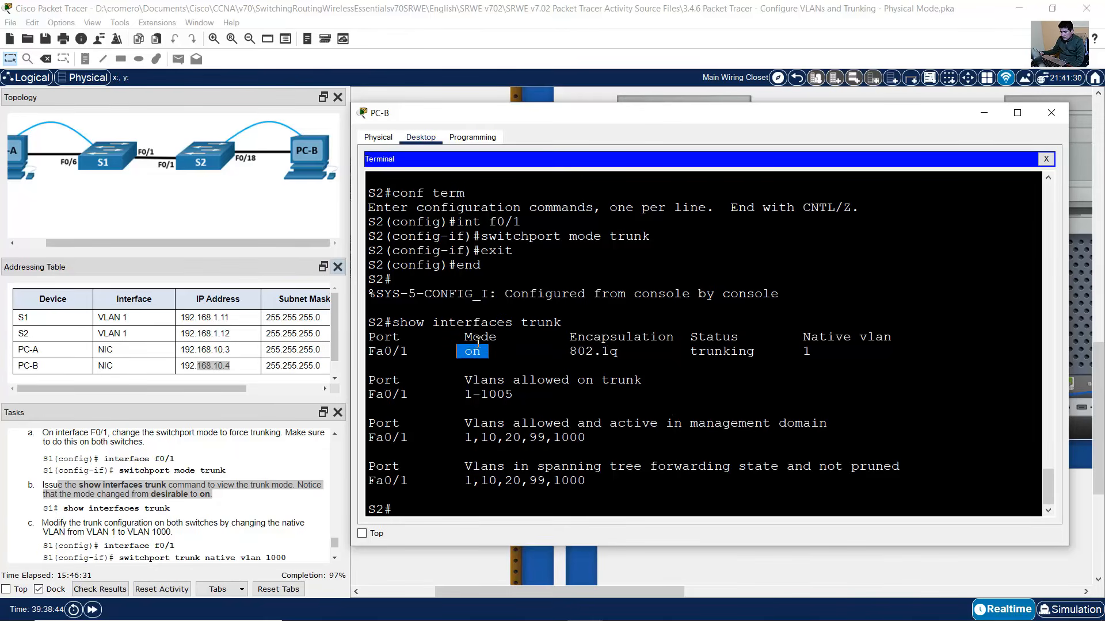
pyautogui.click(280, 499)
pyautogui.scroll(-1, 224, 499)
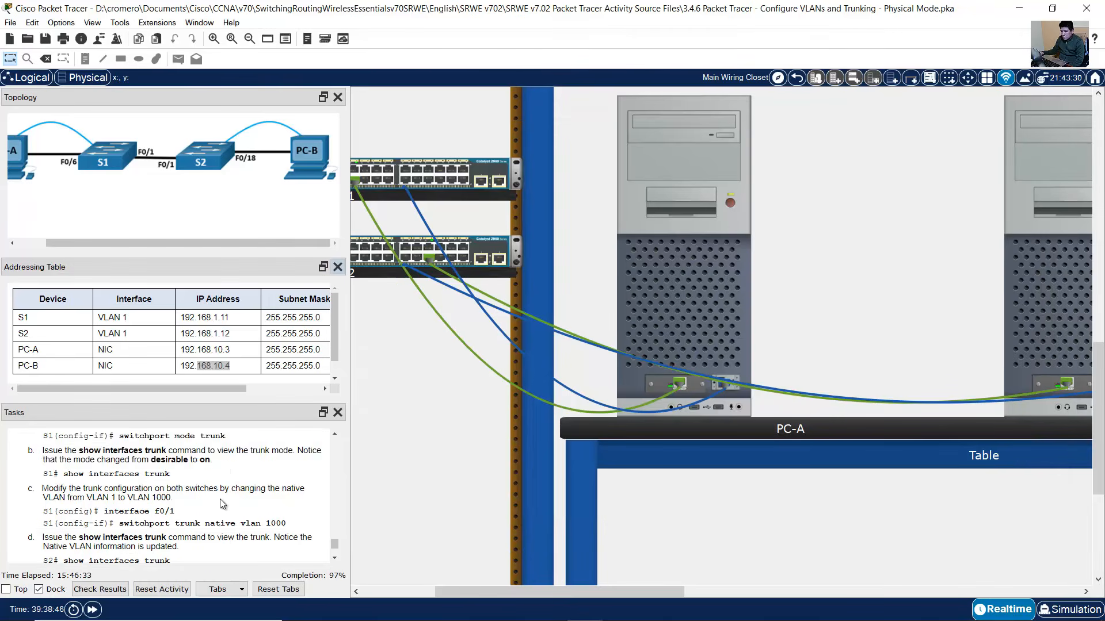
pyautogui.scroll(-1, 220, 499)
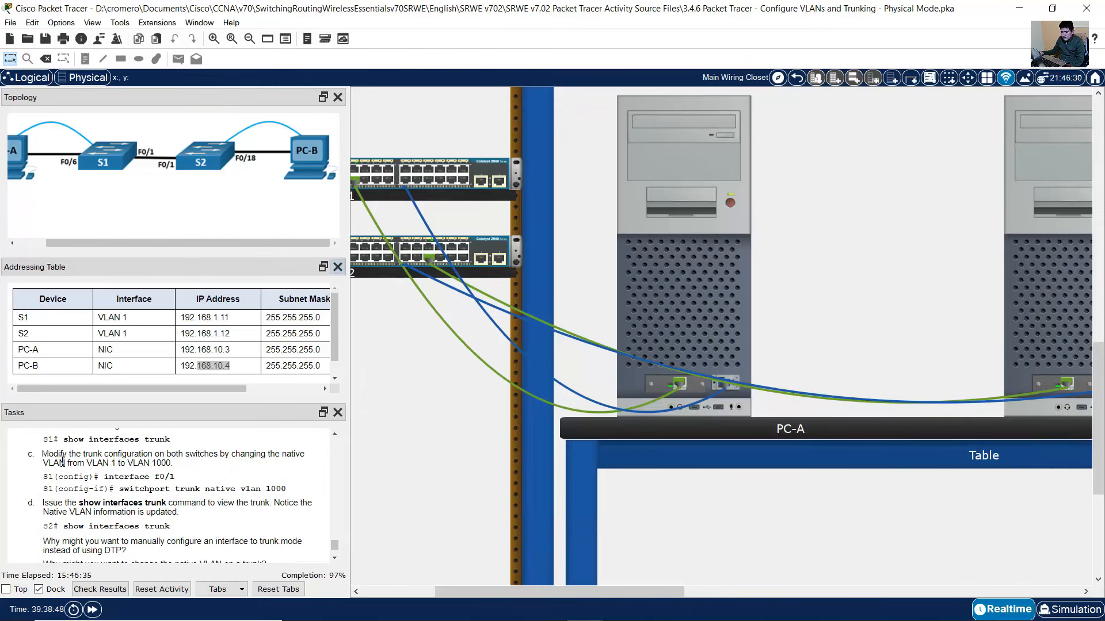
pyautogui.moveTo(53, 454); pyautogui.dragTo(174, 466)
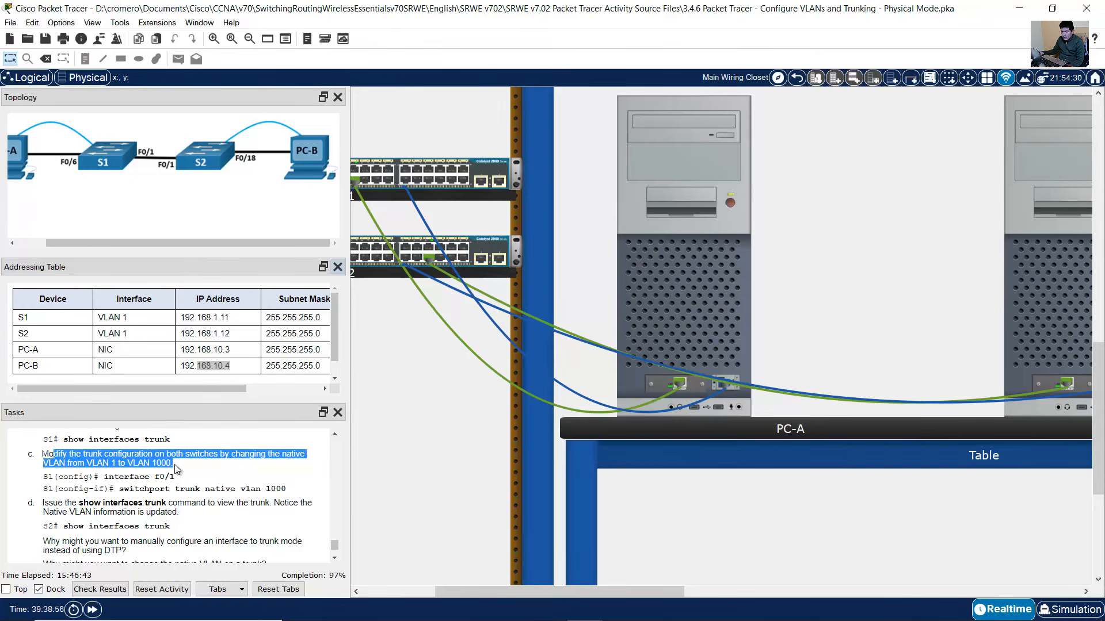
pyautogui.click(709, 306)
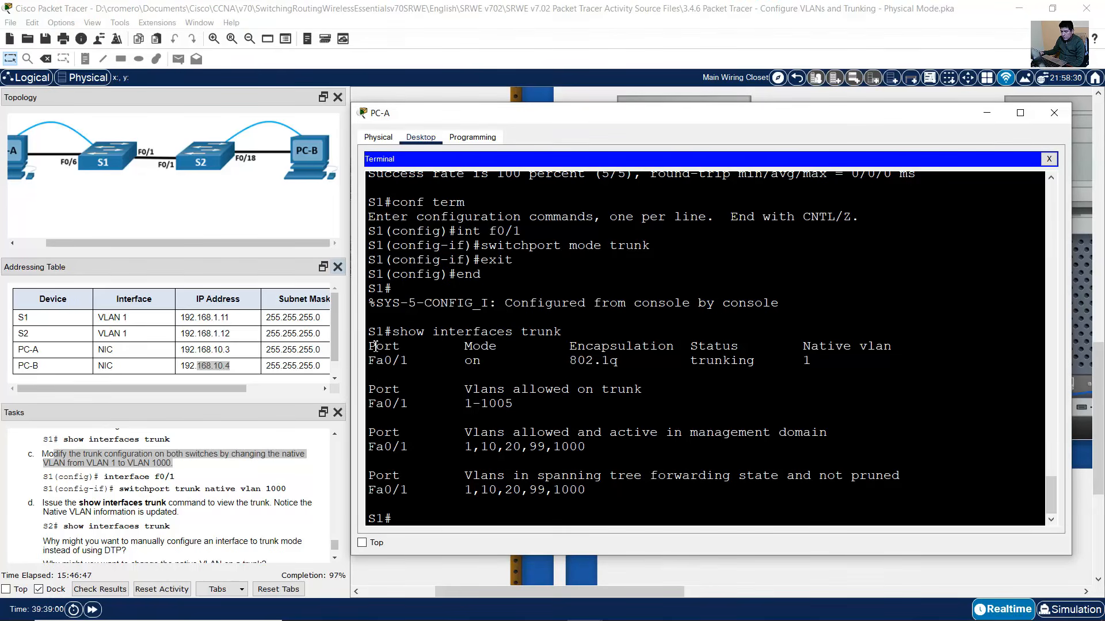
pyautogui.moveTo(393, 332); pyautogui.dragTo(749, 361)
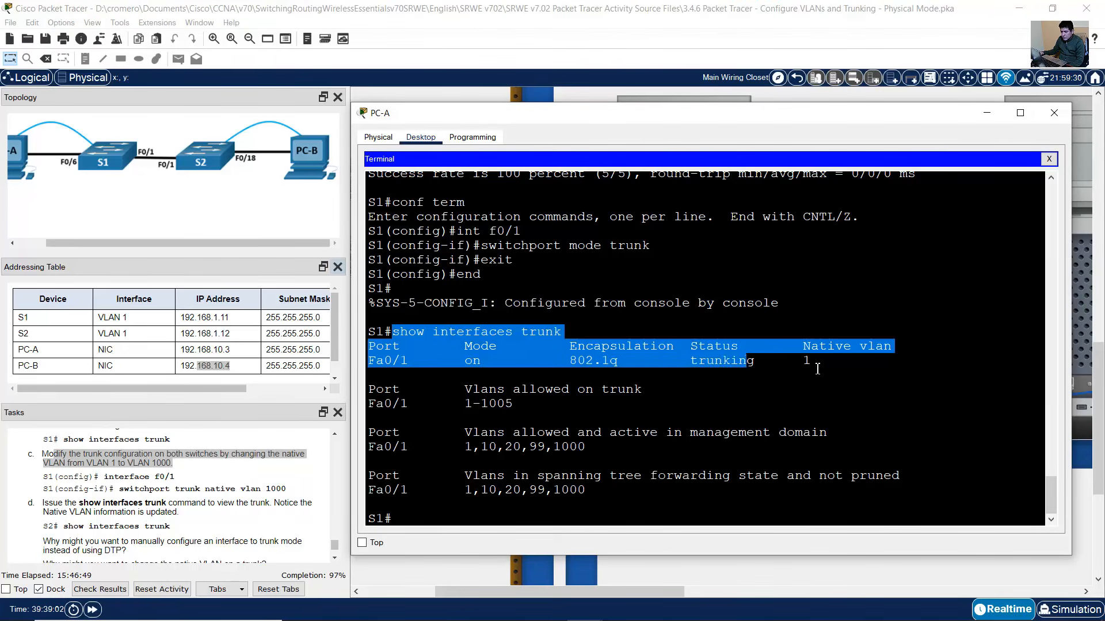
pyautogui.moveTo(829, 367); pyautogui.dragTo(794, 345)
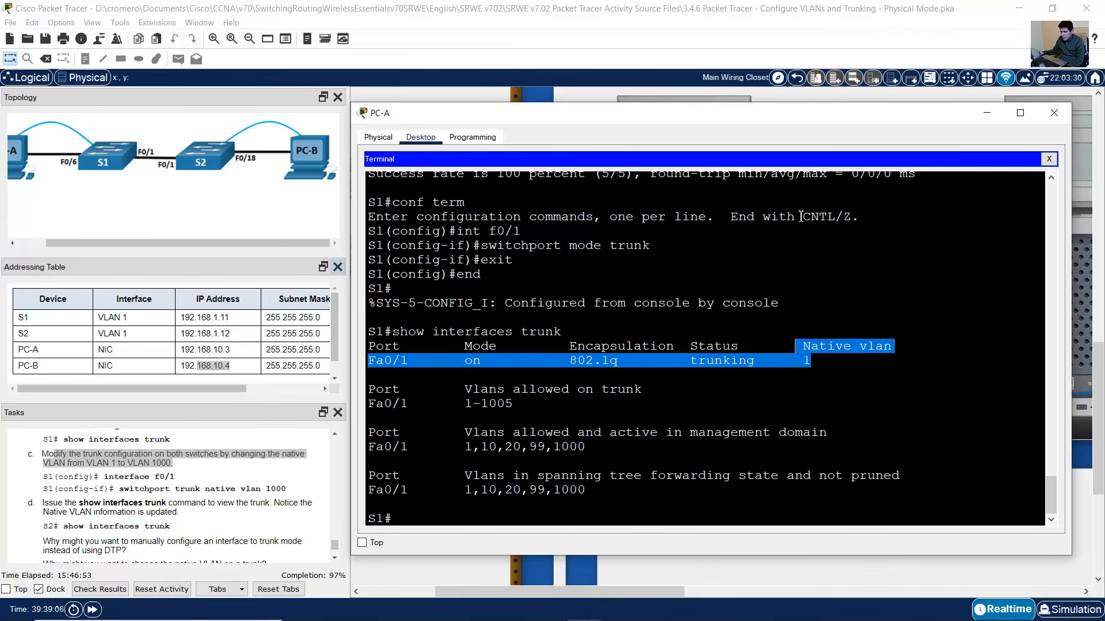
pyautogui.click(1054, 113)
pyautogui.click(1026, 292)
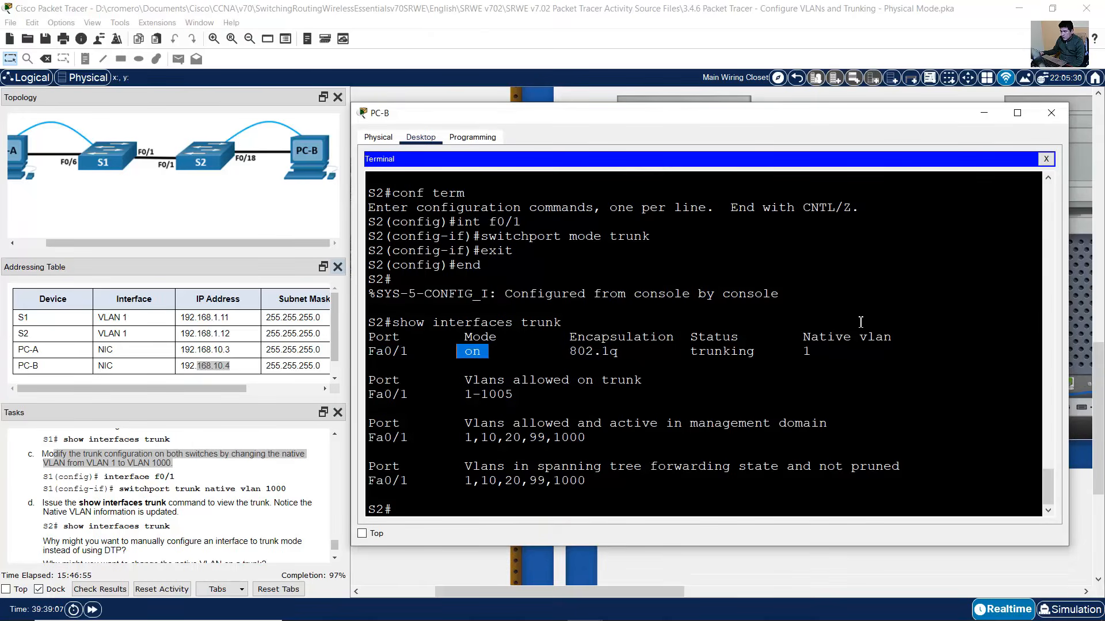
pyautogui.moveTo(402, 512); pyautogui.dragTo(377, 511)
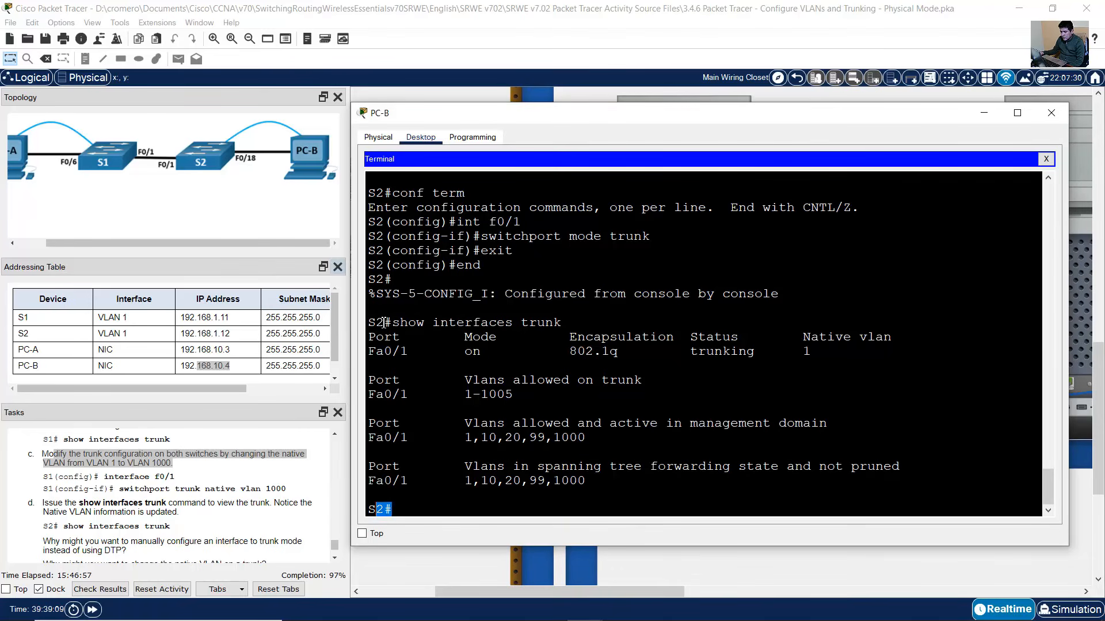
pyautogui.moveTo(375, 322); pyautogui.dragTo(561, 323)
pyautogui.moveTo(811, 341)
pyautogui.mouseDown()
pyautogui.moveTo(907, 340)
pyautogui.moveTo(790, 354)
pyautogui.moveTo(813, 352)
pyautogui.mouseUp()
pyautogui.click(703, 330)
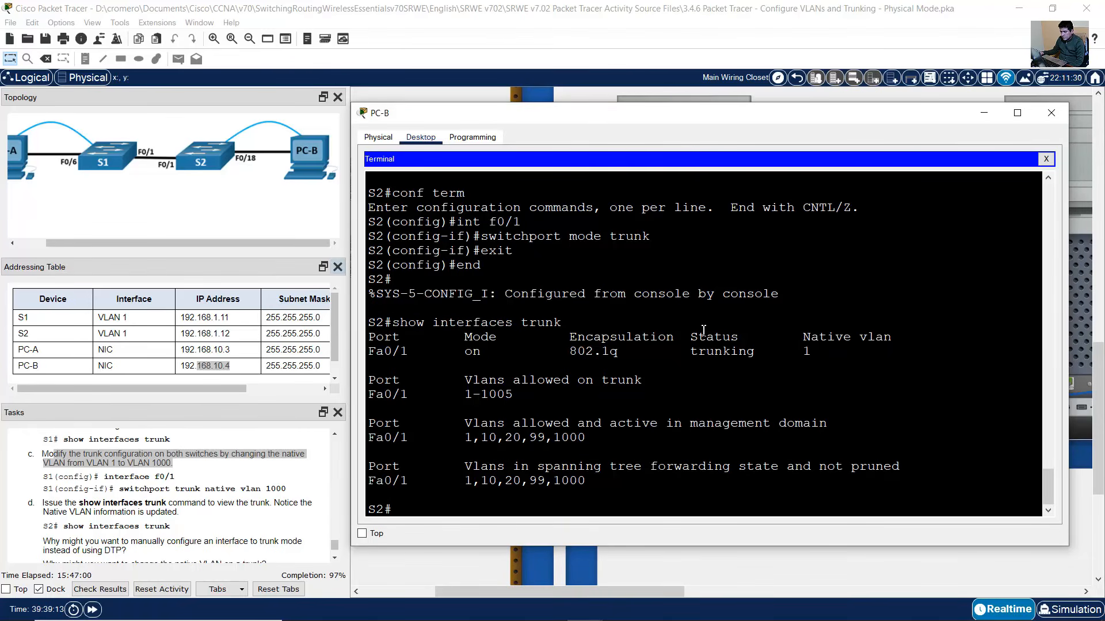
pyautogui.click(112, 490)
pyautogui.moveTo(94, 477); pyautogui.dragTo(294, 499)
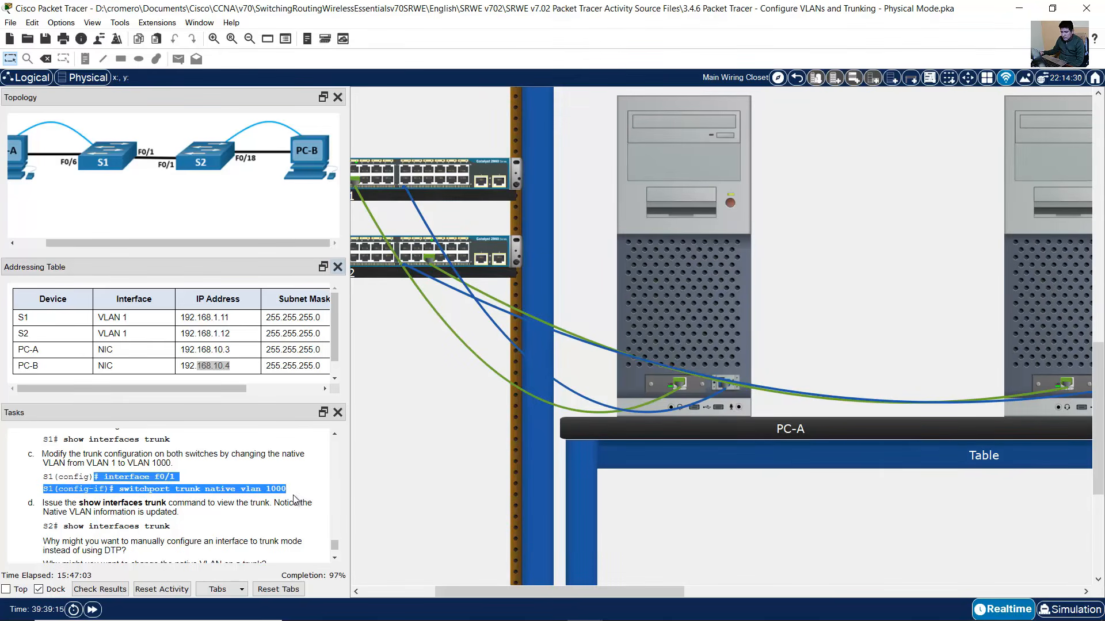
pyautogui.scroll(-2, 181, 514)
# - From PC-A's terminal, enter configuration mode for S1's interface F0/1
pyautogui.scroll(1, 181, 513)
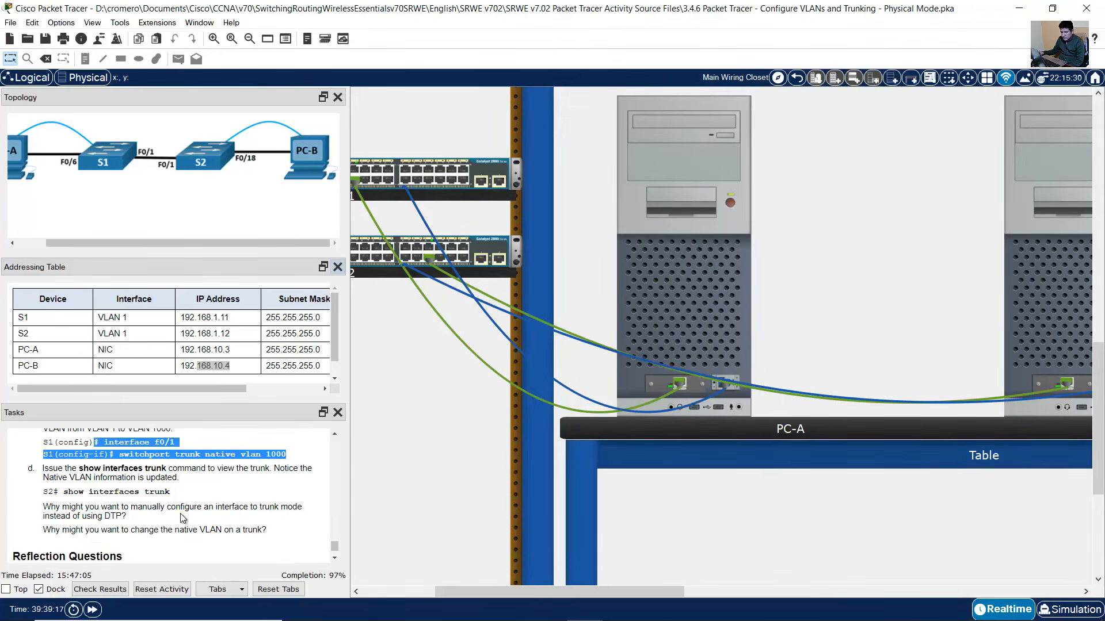
pyautogui.click(708, 378)
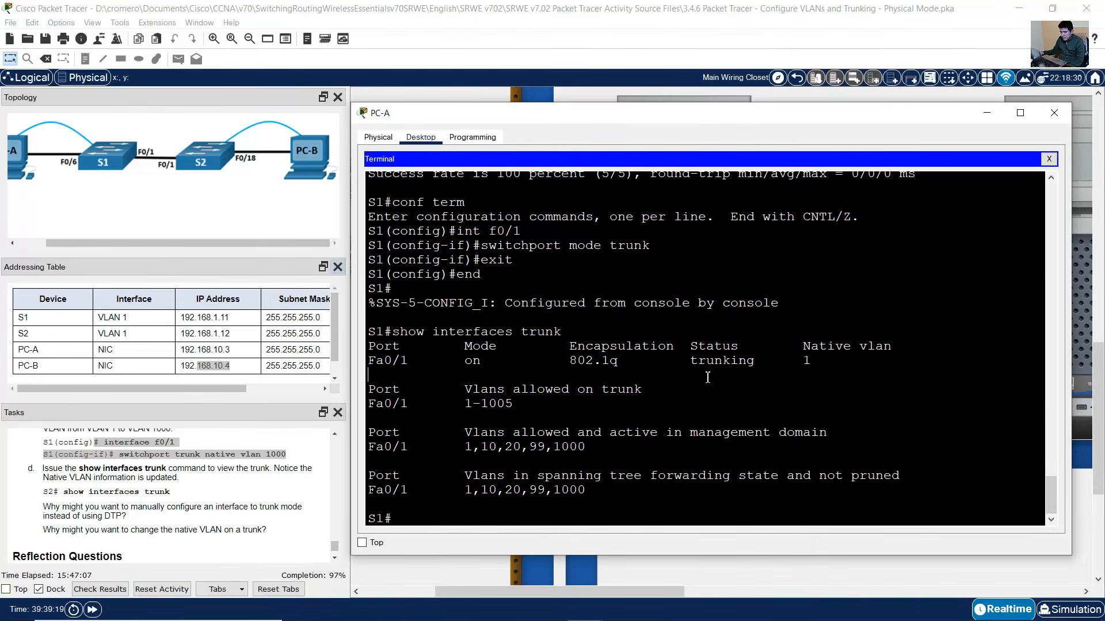
pyautogui.write('conf term')
pyautogui.press('Return')
pyautogui.write('int f0/1')
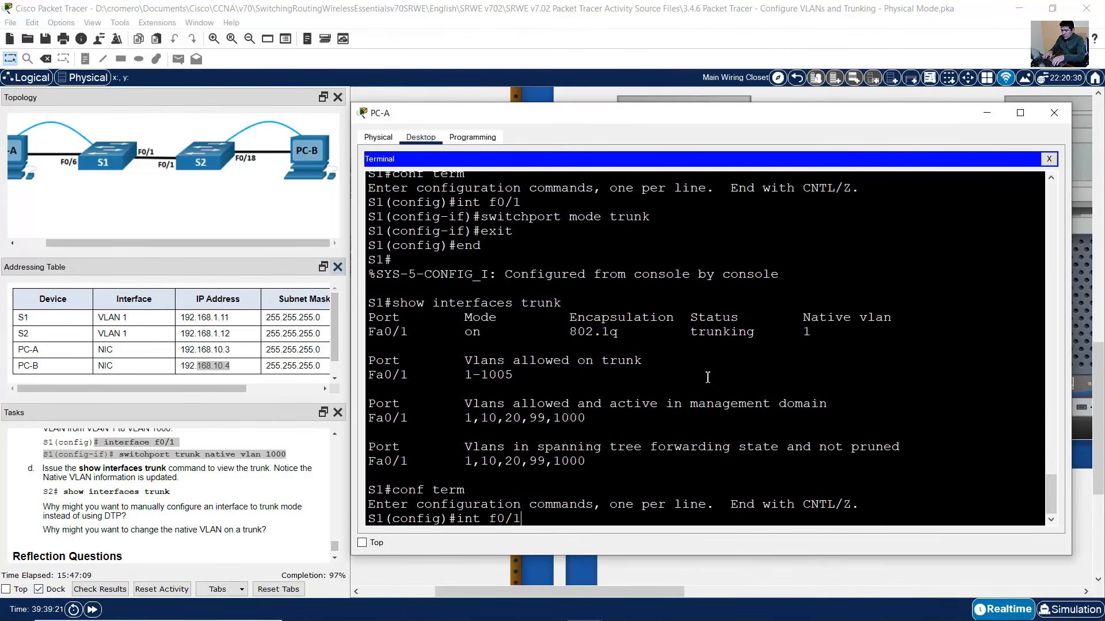
pyautogui.press('Return')
# - Set S1's F0/1 with 'switchport trunk native vlan 1000' and end configuration
pyautogui.write('switchport mode trunk')
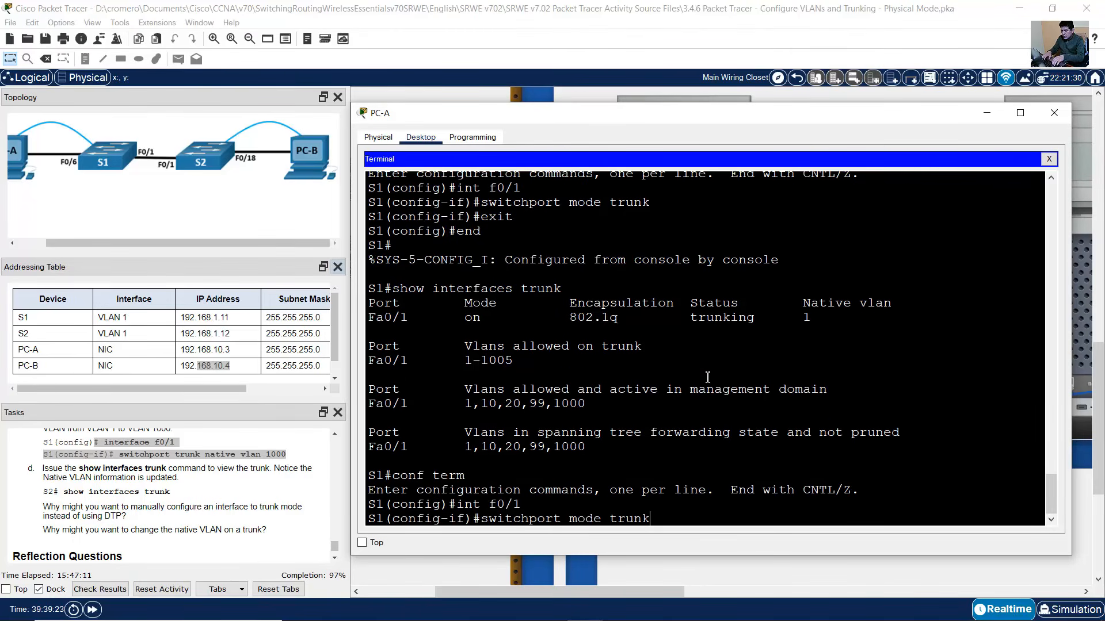
pyautogui.press('Left')
pyautogui.press('BackSpace')
pyautogui.press('BackSpace')
pyautogui.press('BackSpace')
pyautogui.press('BackSpace')
pyautogui.press('BackSpace')
pyautogui.write('nateiv')
pyautogui.press('BackSpace')
pyautogui.press('BackSpace')
pyautogui.press('BackSpace')
pyautogui.write('ive ')
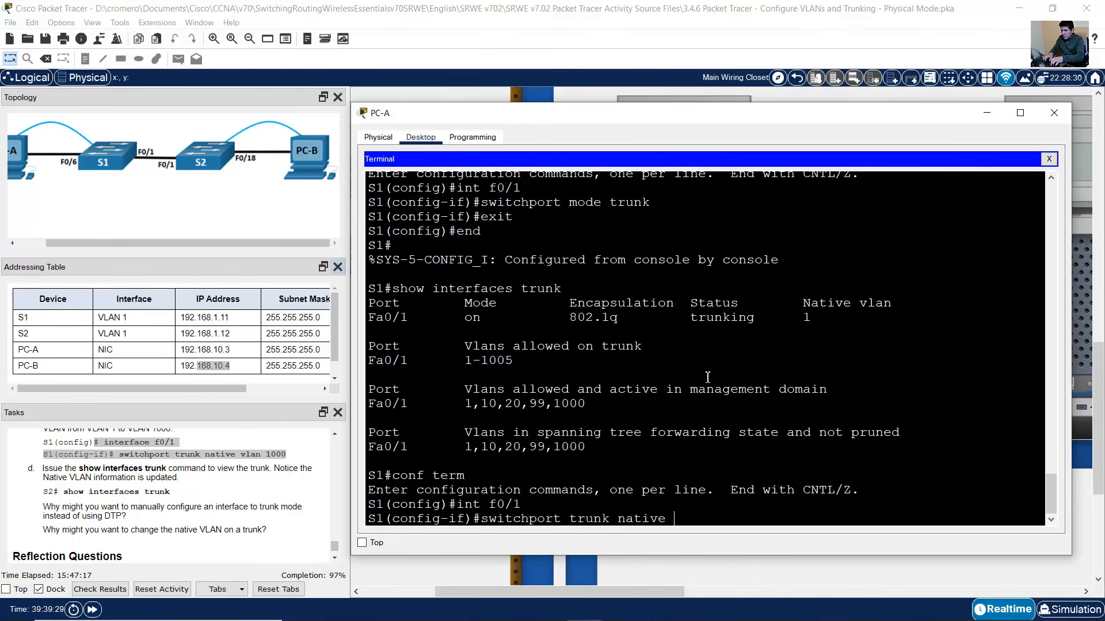
pyautogui.write('vlan 10000')
pyautogui.press('Return')
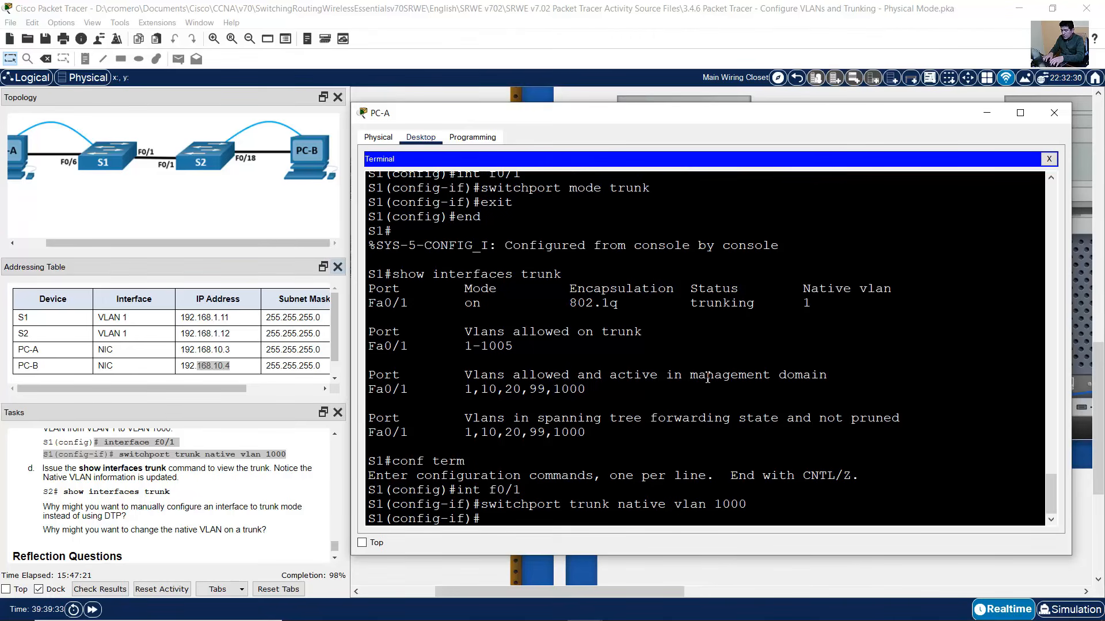
pyautogui.write('end')
pyautogui.press('Return')
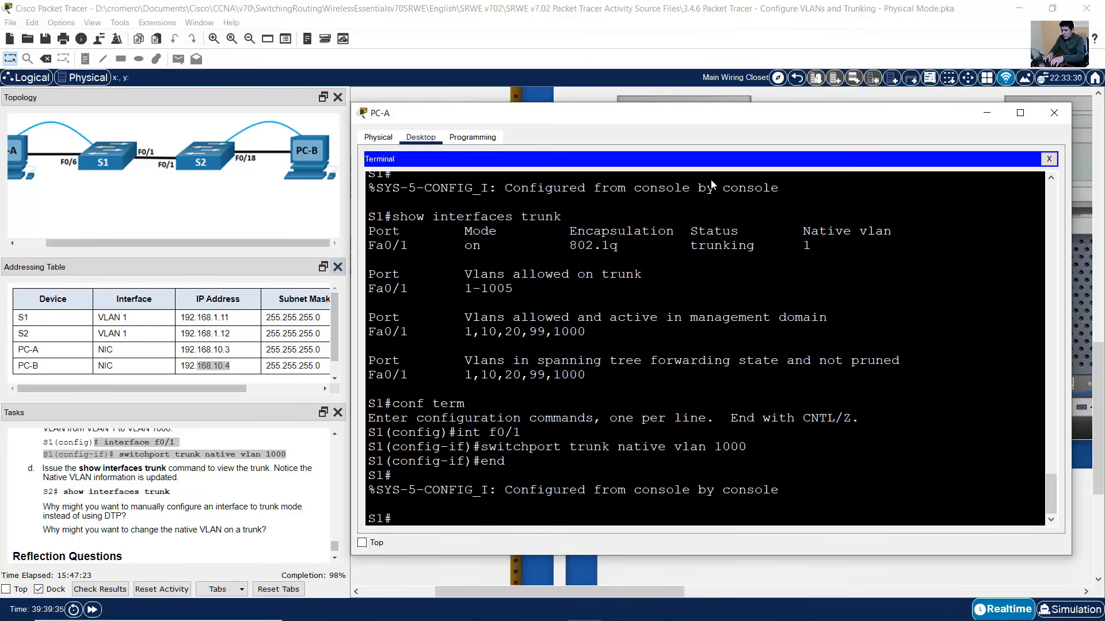
pyautogui.click(750, 12)
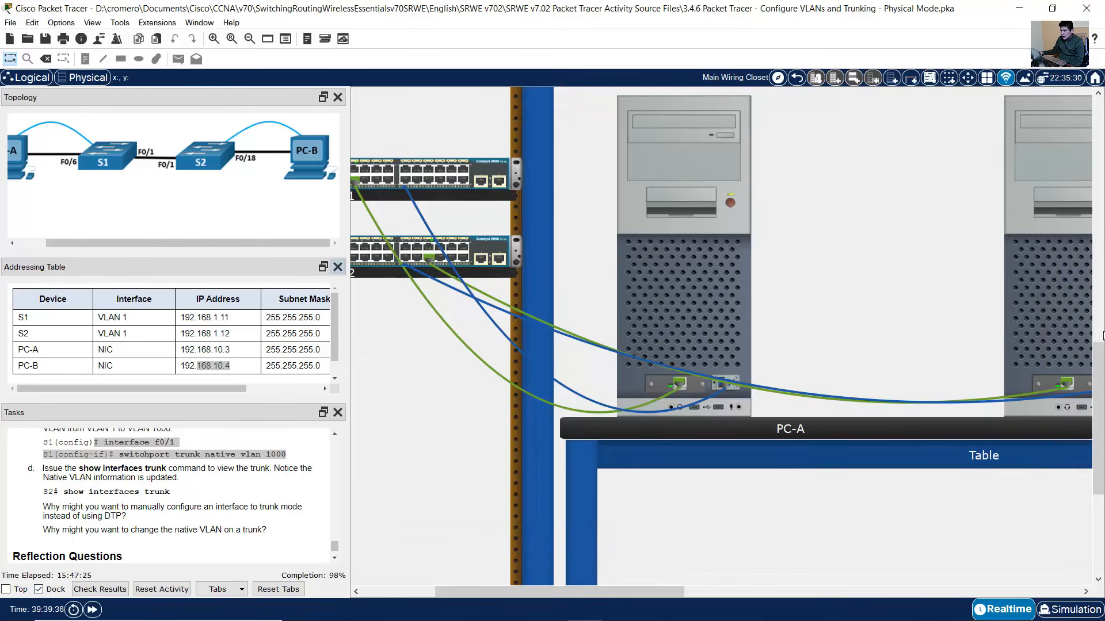
# - On S2's console, review the inconsistent local VLAN warning for the native VLAN mismatch
pyautogui.click(1029, 284)
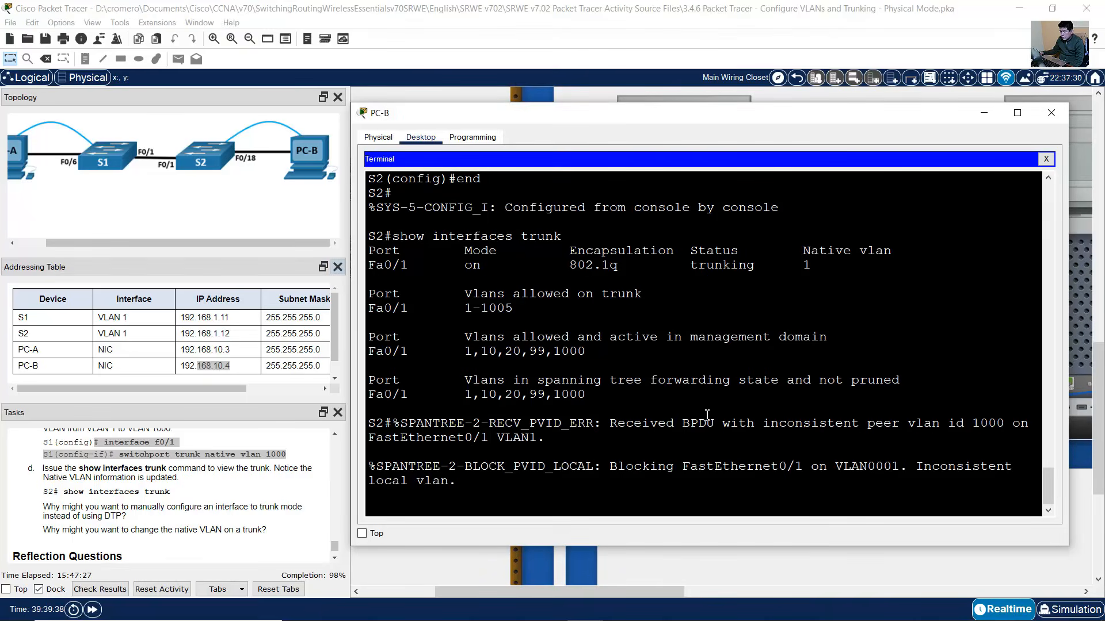
pyautogui.press('Return')
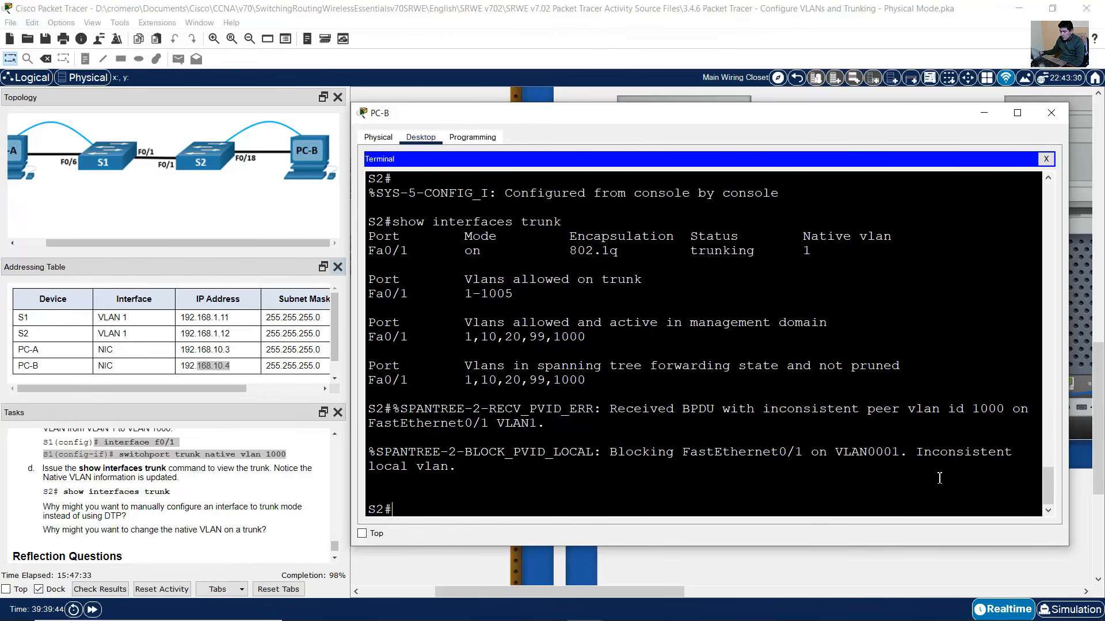
pyautogui.moveTo(916, 452); pyautogui.dragTo(498, 474)
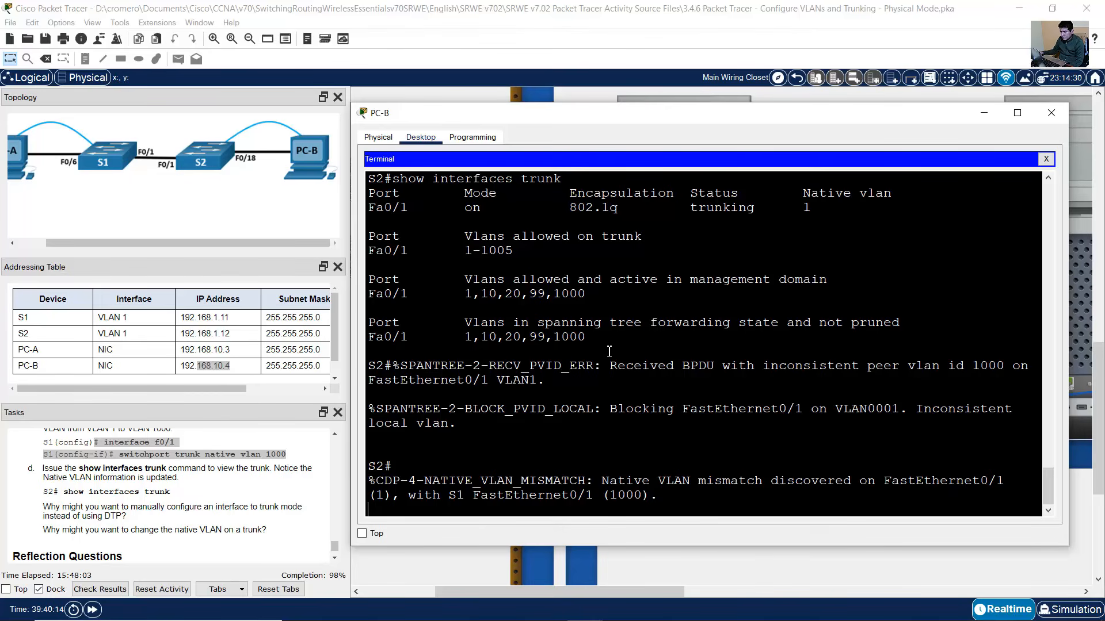
pyautogui.scroll(1, 720, 353)
pyautogui.scroll(-1, 717, 345)
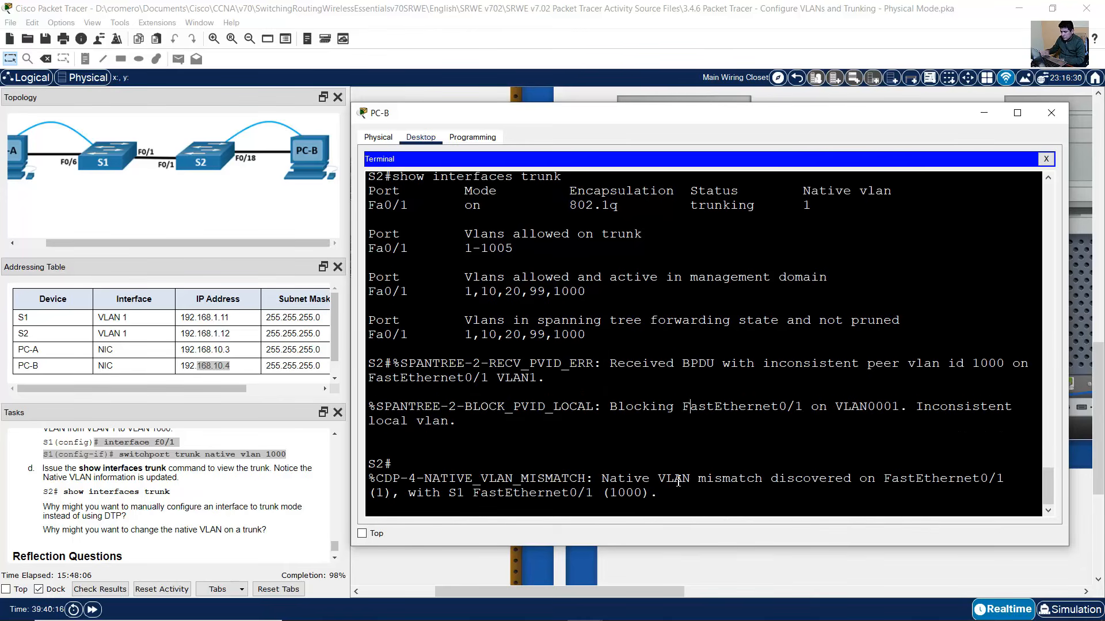
# - Enter global configuration on S2 and select interface F0/1
pyautogui.press('Return')
pyautogui.write('conf term')
pyautogui.press('Up')
pyautogui.press('Down')
pyautogui.press('Return')
pyautogui.press('Up')
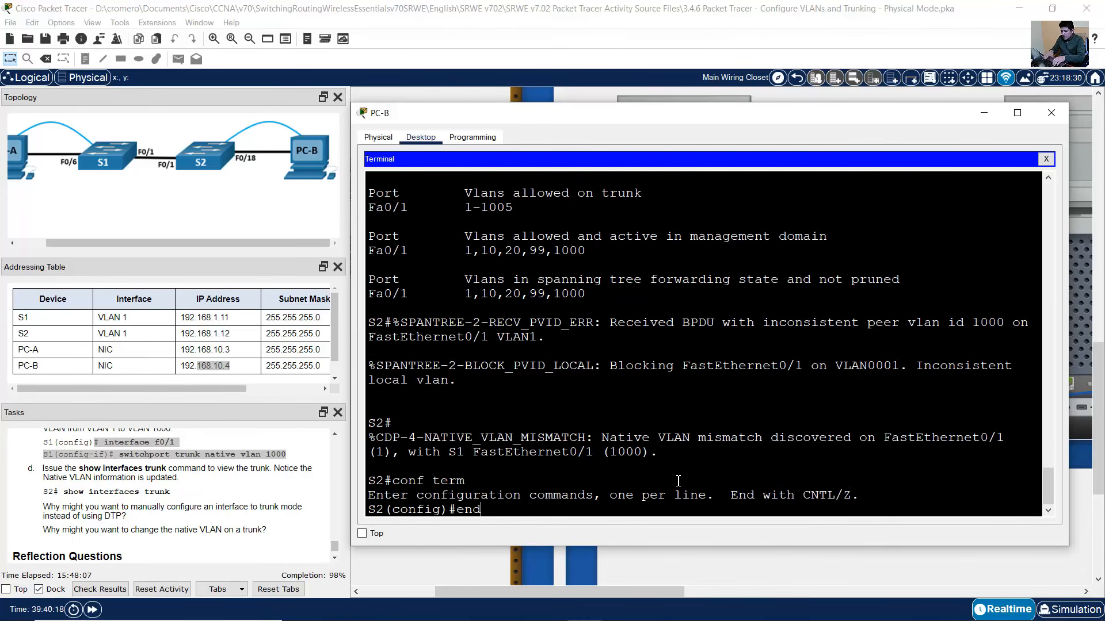
pyautogui.press('Up')
pyautogui.press('Up')
pyautogui.press('Return')
# - Apply 'switchport trunk native vlan 1000' on S2's F0/1 and note the port consistency restored message
pyautogui.write('switchport mode trunk')
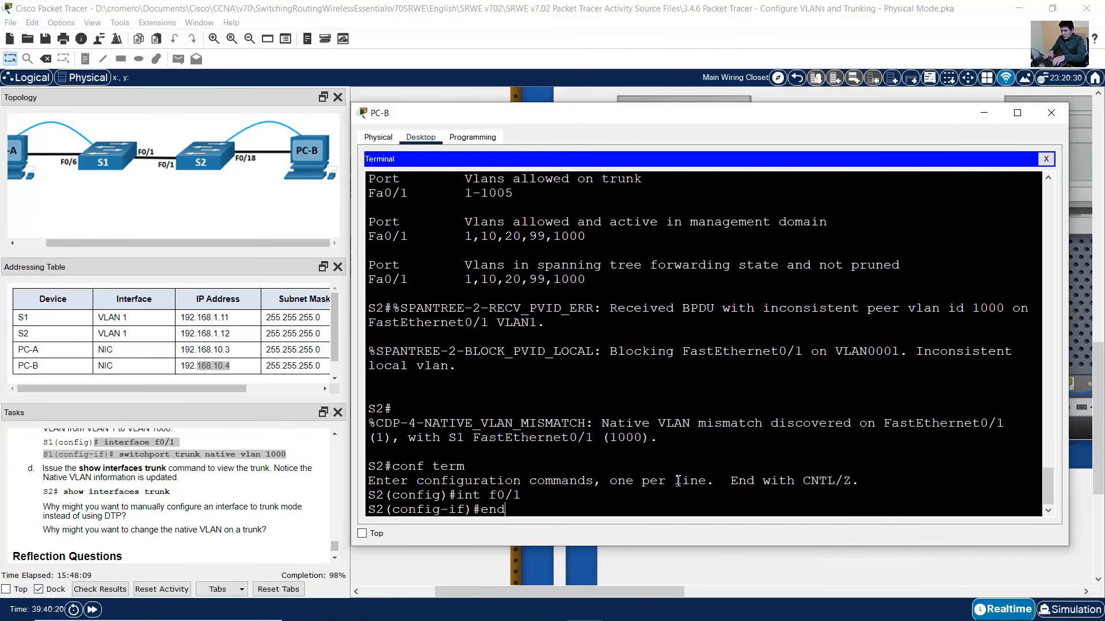
pyautogui.press('Left')
pyautogui.press('Left')
pyautogui.press('Left')
pyautogui.press('Left')
pyautogui.press('BackSpace')
pyautogui.press('BackSpace')
pyautogui.press('BackSpace')
pyautogui.press('BackSpace')
pyautogui.press('BackSpace')
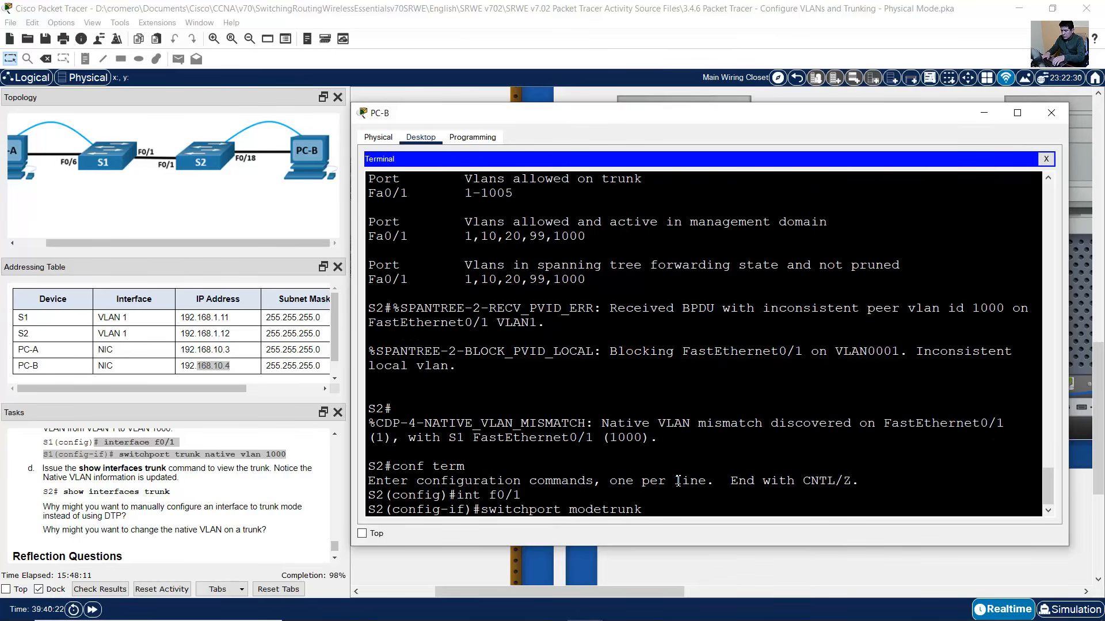
pyautogui.write('na')
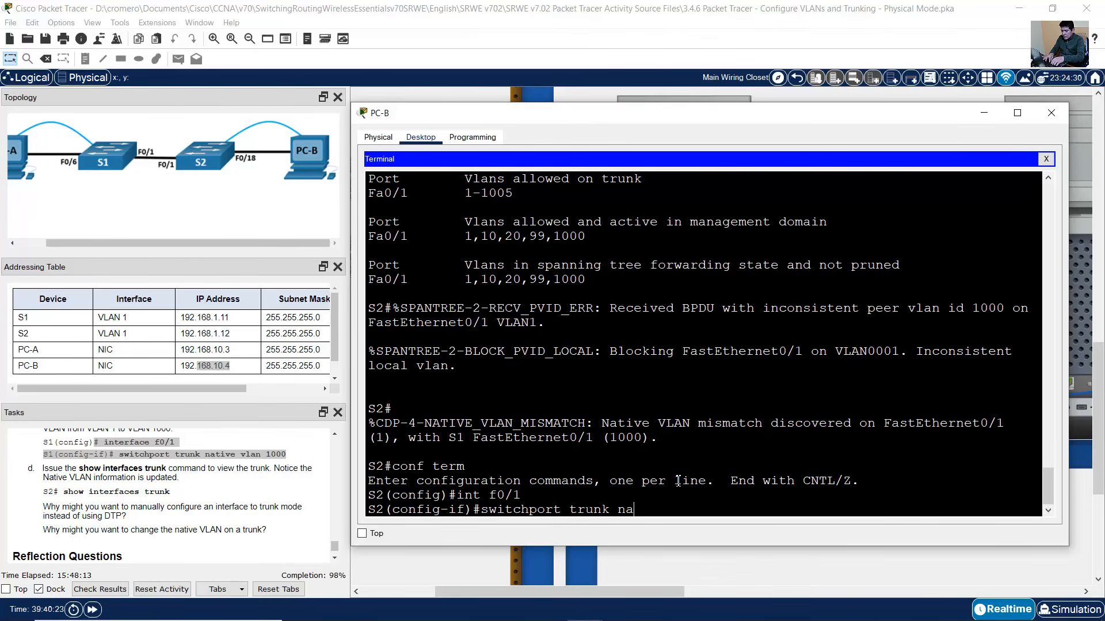
pyautogui.write('tive vlan 1000')
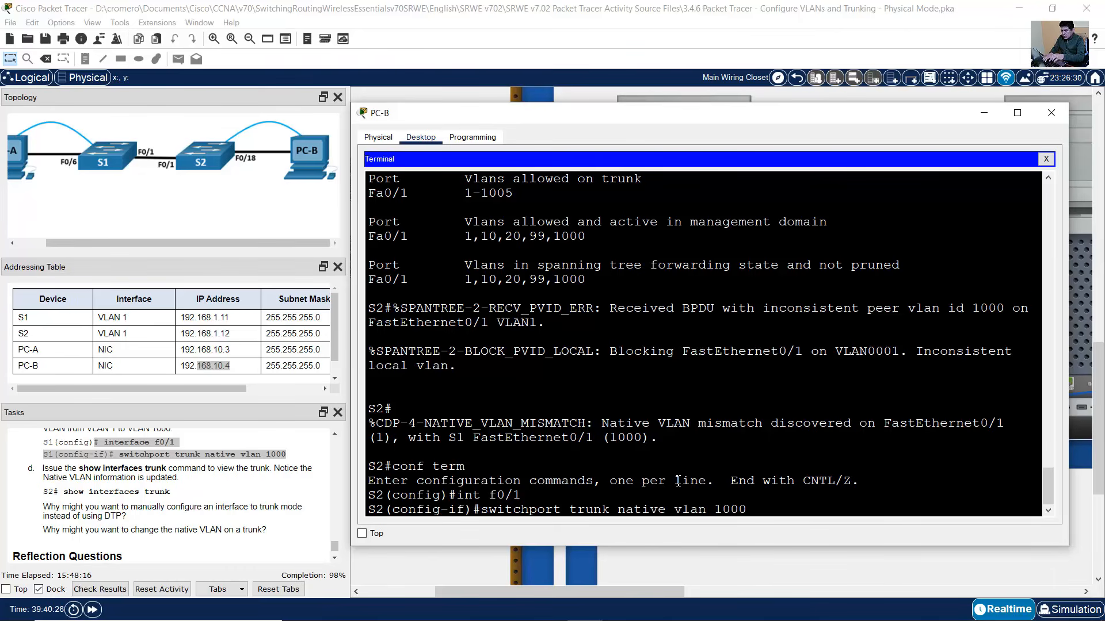
pyautogui.press('Return')
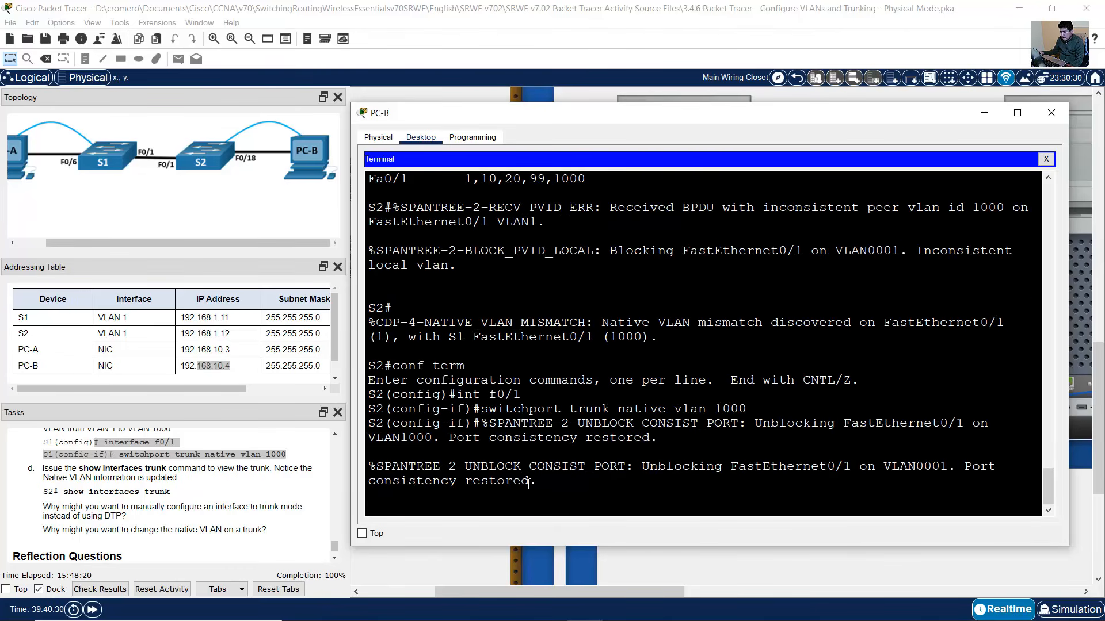
pyautogui.moveTo(965, 468); pyautogui.dragTo(564, 481)
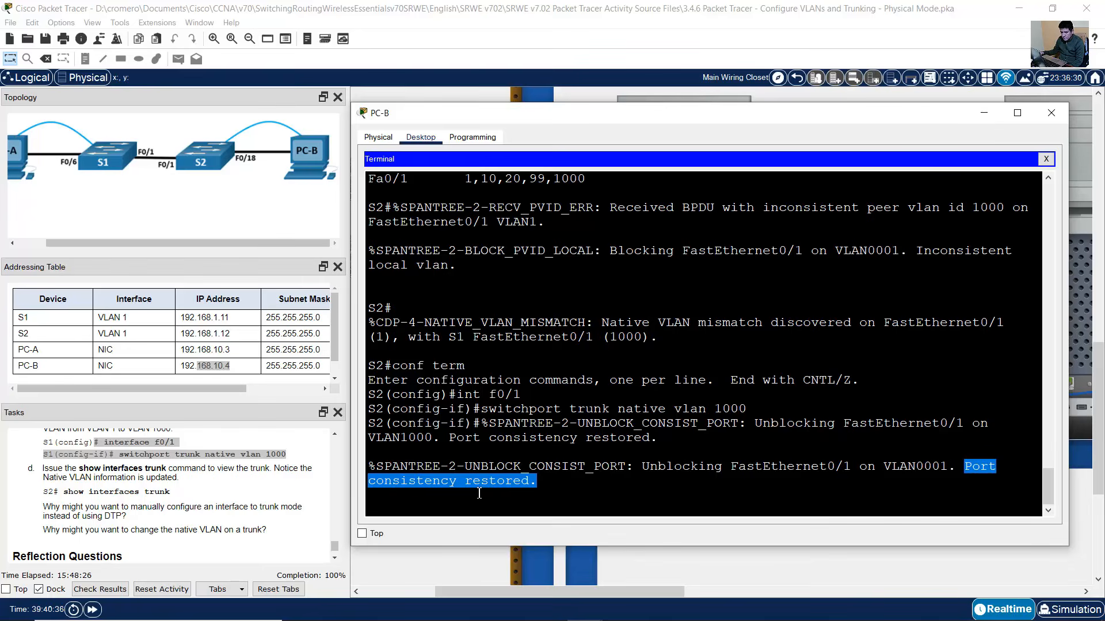
# - Run 'show interfaces trunk' on S1 and confirm Fa0/1 native VLAN is 1000
pyautogui.click(257, 485)
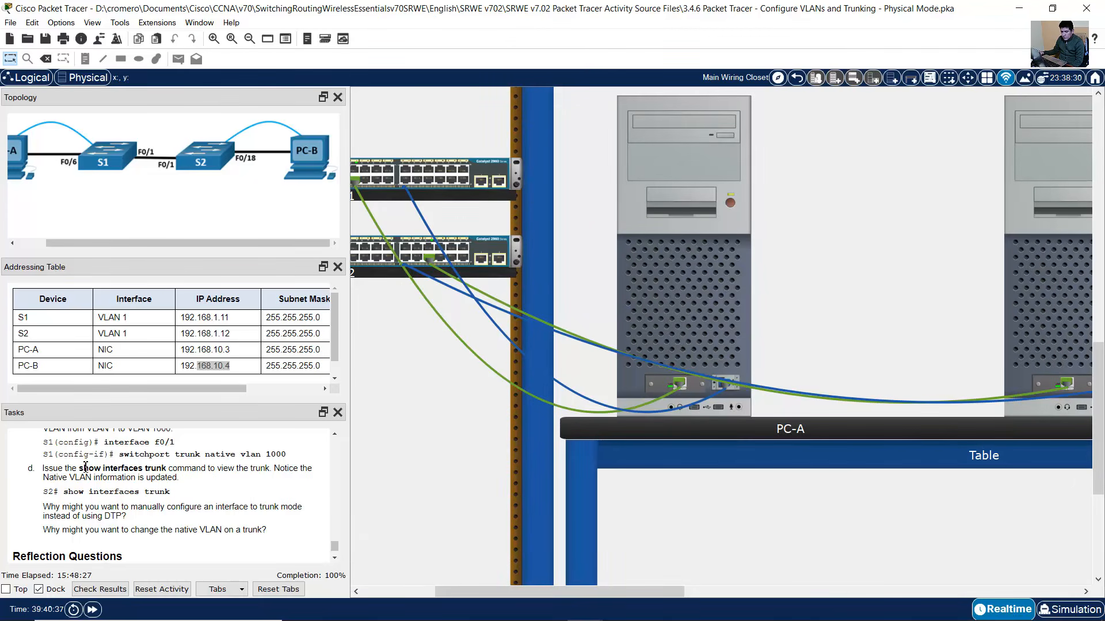
pyautogui.doubleClick(153, 473)
pyautogui.click(713, 306)
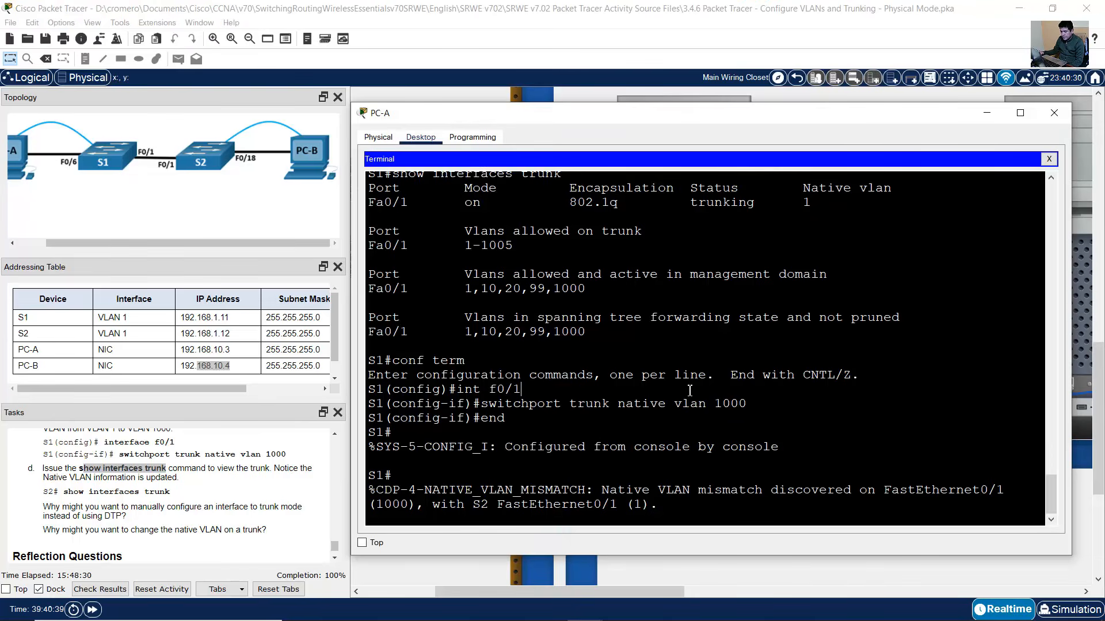
pyautogui.press('Return')
pyautogui.write('show interfaces trunk')
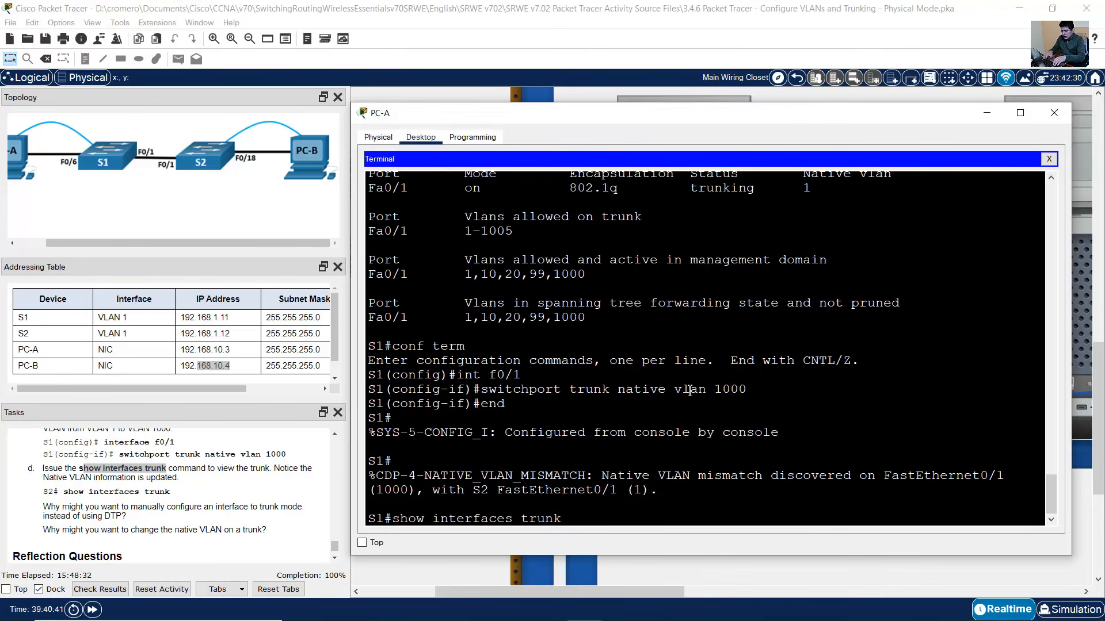
pyautogui.press('Return')
pyautogui.moveTo(837, 360)
pyautogui.mouseDown()
pyautogui.moveTo(802, 346)
pyautogui.moveTo(816, 362)
pyautogui.moveTo(850, 362)
pyautogui.mouseUp()
pyautogui.click(816, 43)
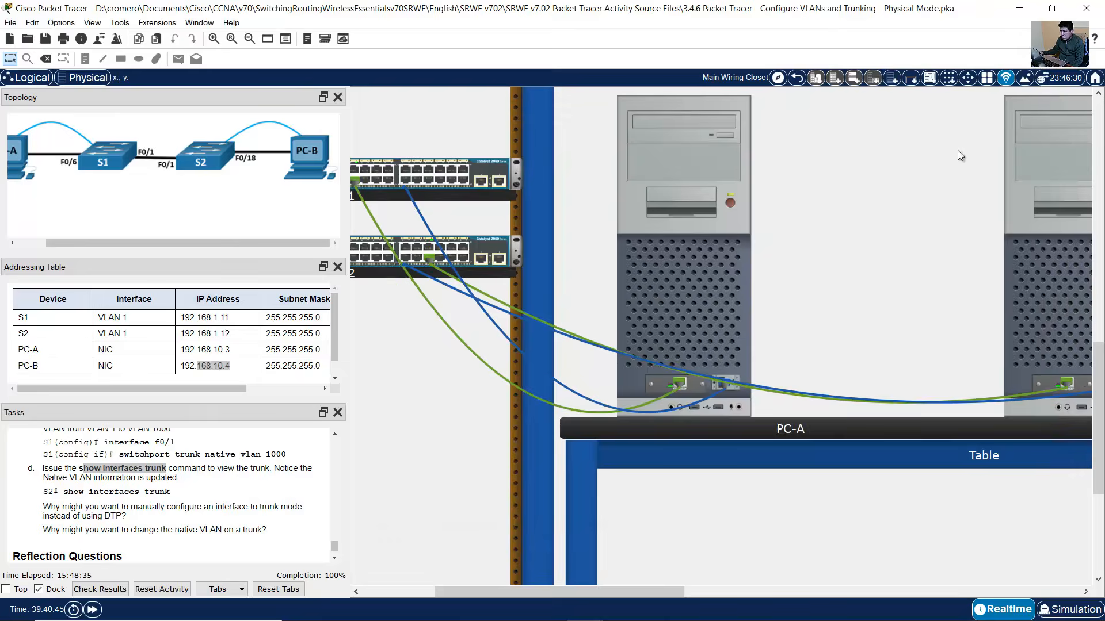
# - Leave config mode on S2, run 'show interfaces trunk', and confirm native VLAN 1000
pyautogui.click(1045, 289)
pyautogui.press('Return')
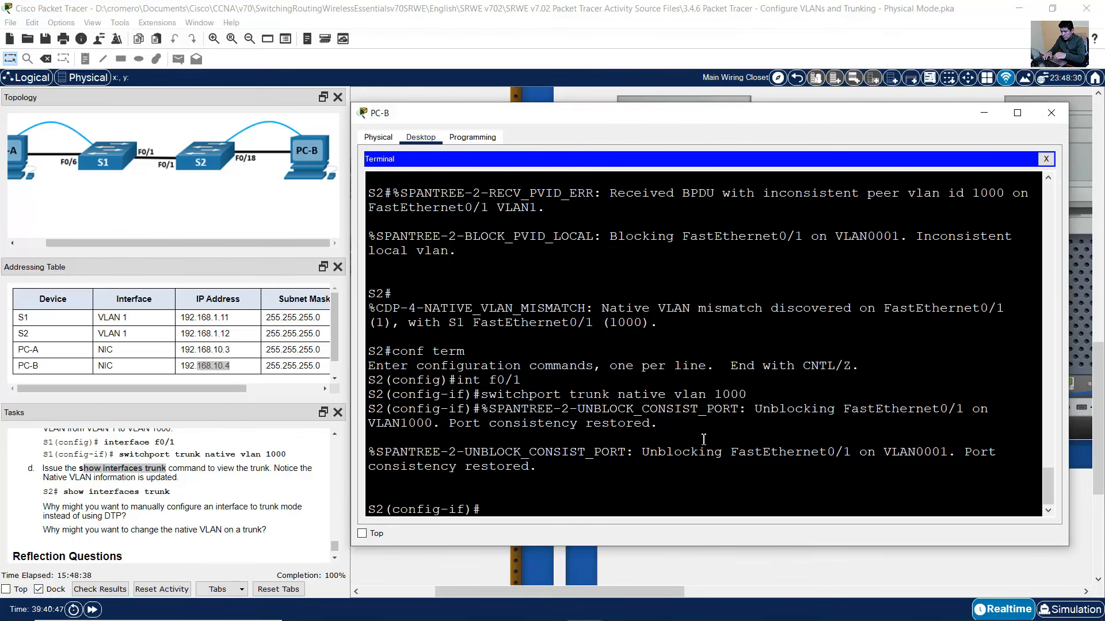
pyautogui.write('end')
pyautogui.press('Return')
pyautogui.write('show interfaces trunk')
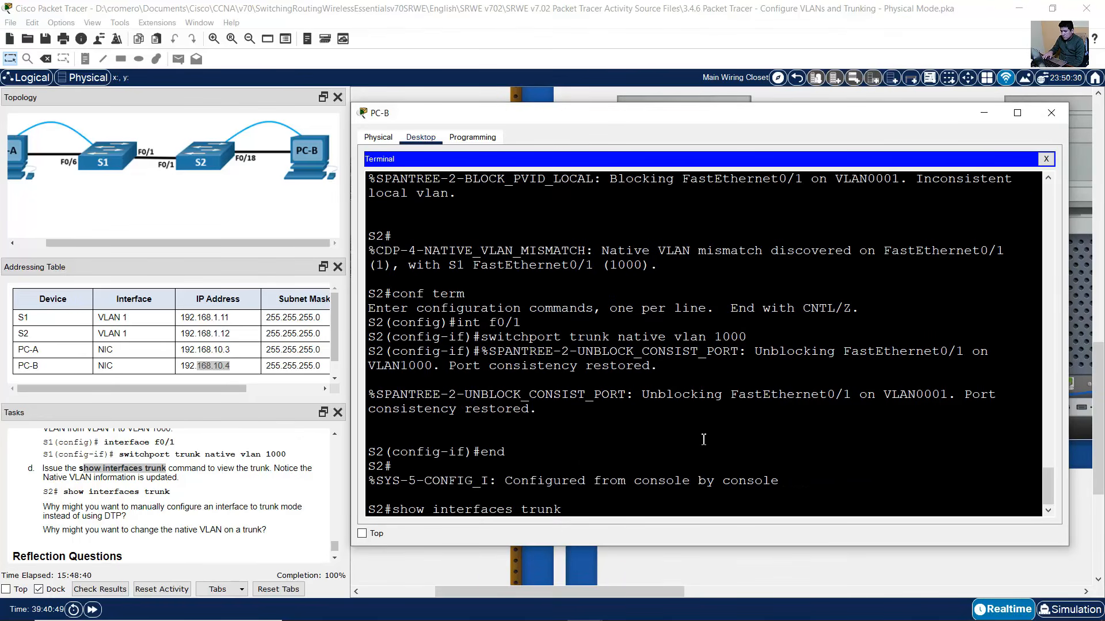
pyautogui.press('Return')
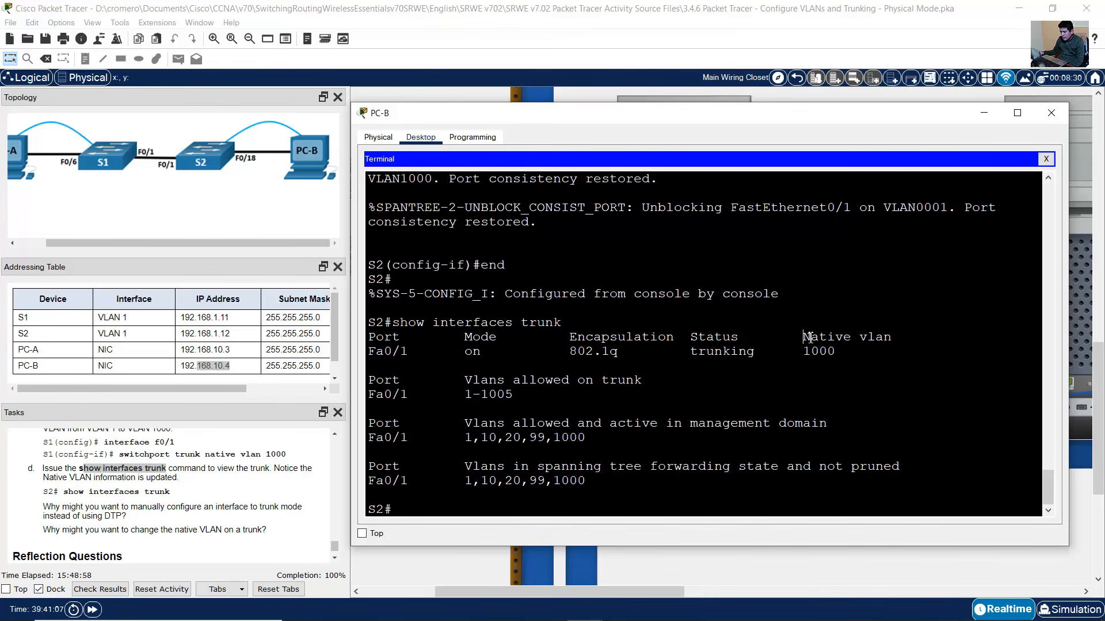
pyautogui.moveTo(810, 337); pyautogui.dragTo(878, 361)
pyautogui.click(878, 361)
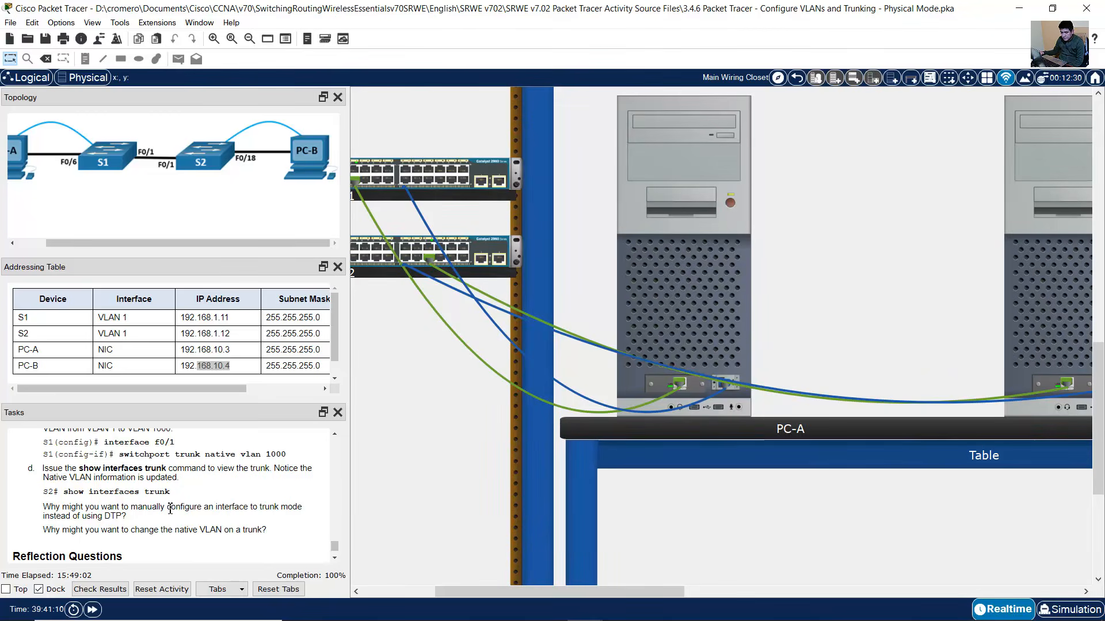
pyautogui.scroll(-1, 214, 507)
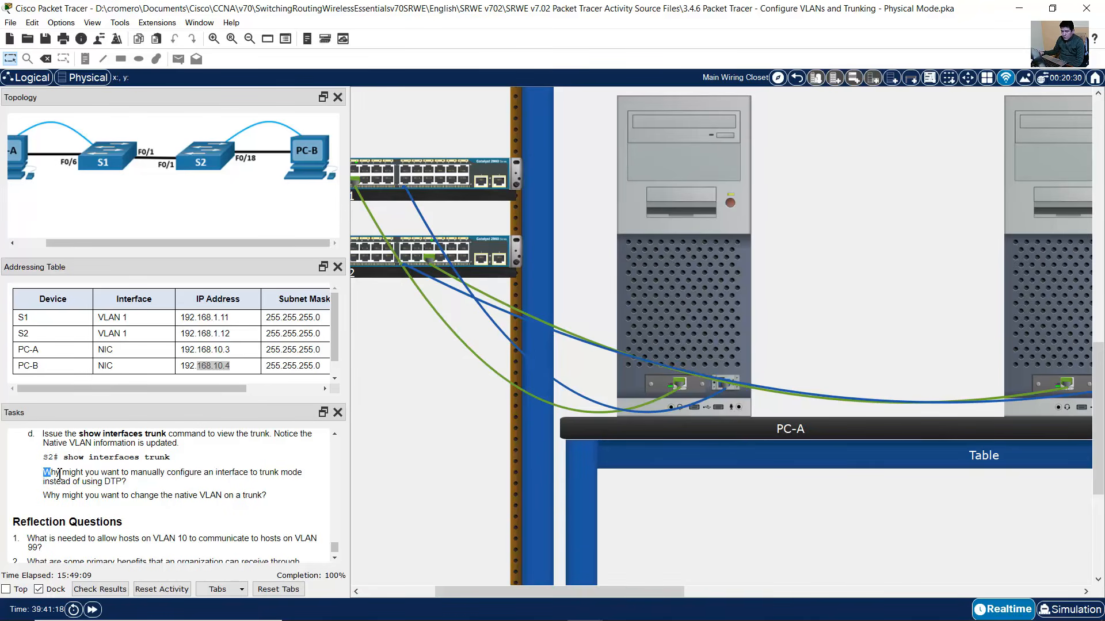
pyautogui.moveTo(44, 473); pyautogui.dragTo(127, 483)
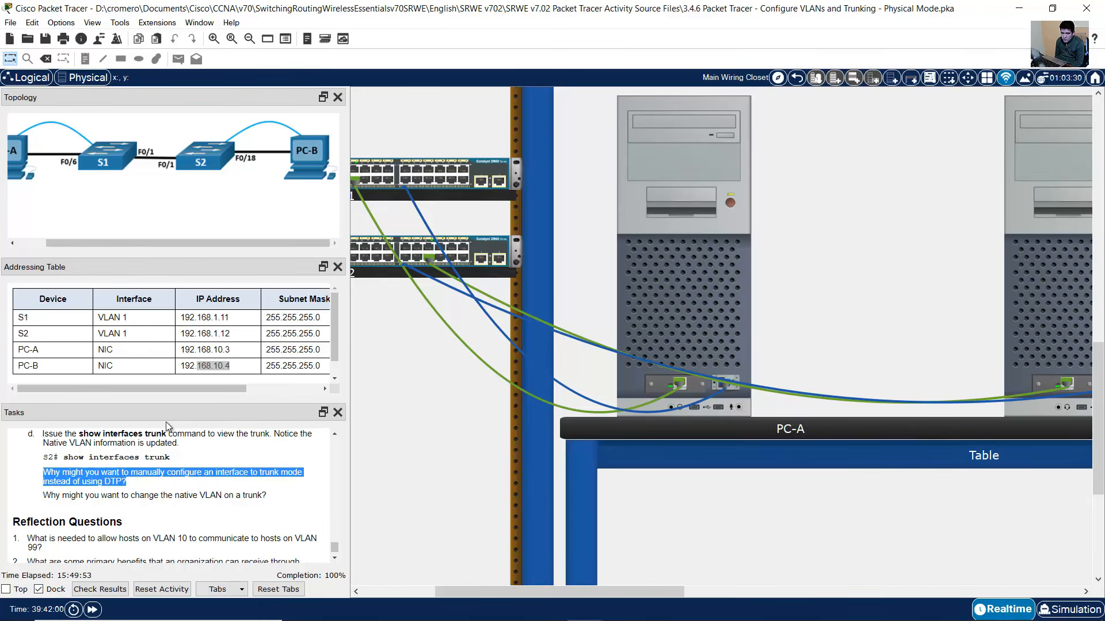
pyautogui.click(50, 495)
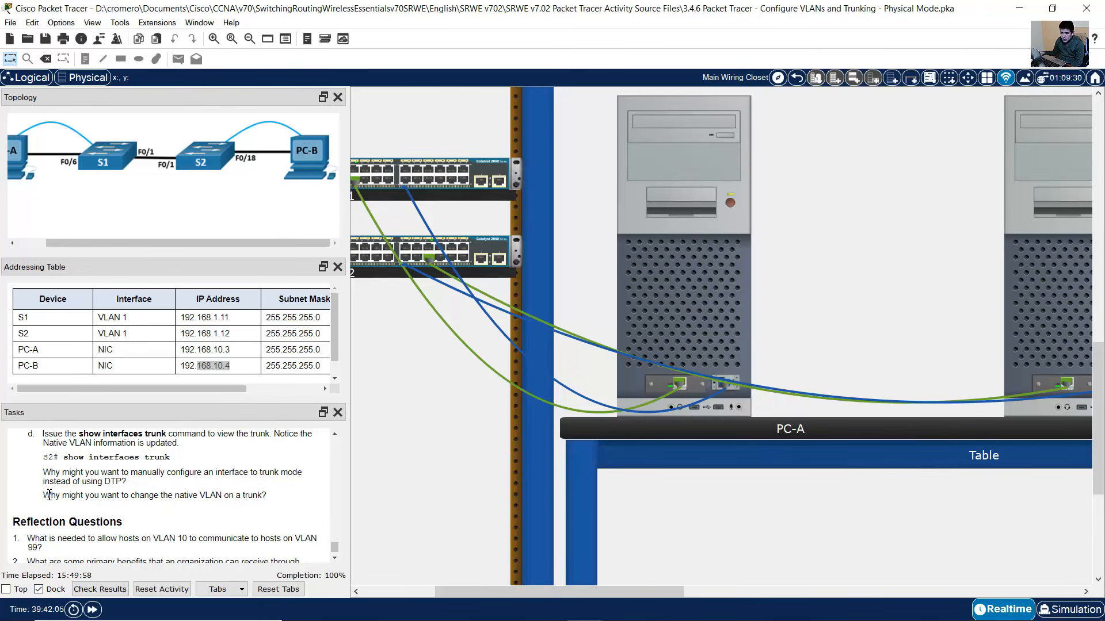
pyautogui.moveTo(43, 495); pyautogui.dragTo(261, 498)
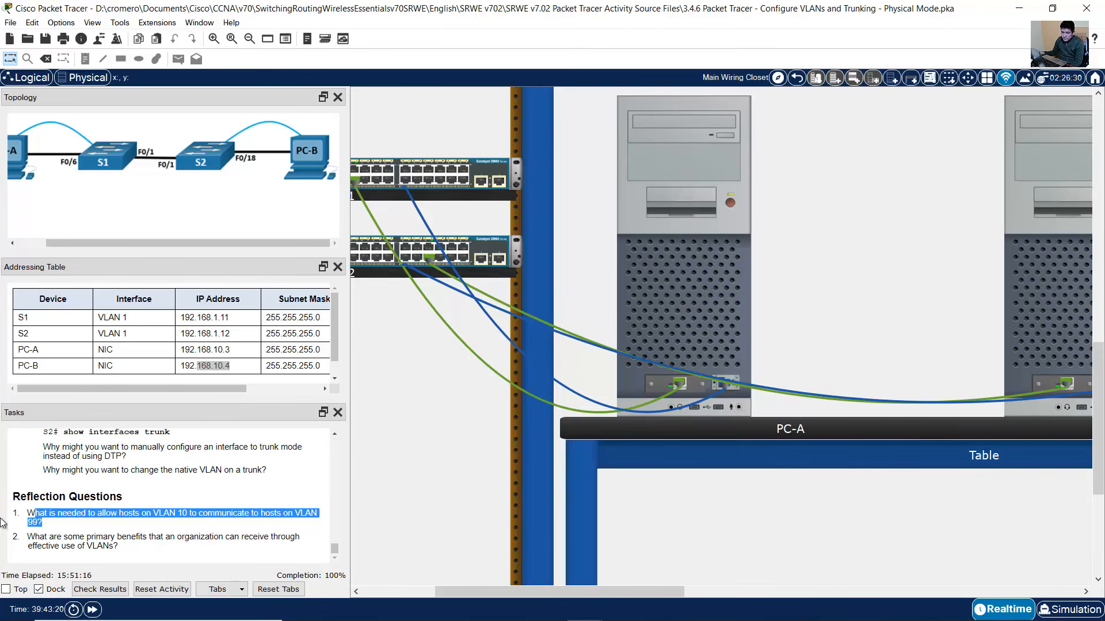
pyautogui.click(48, 515)
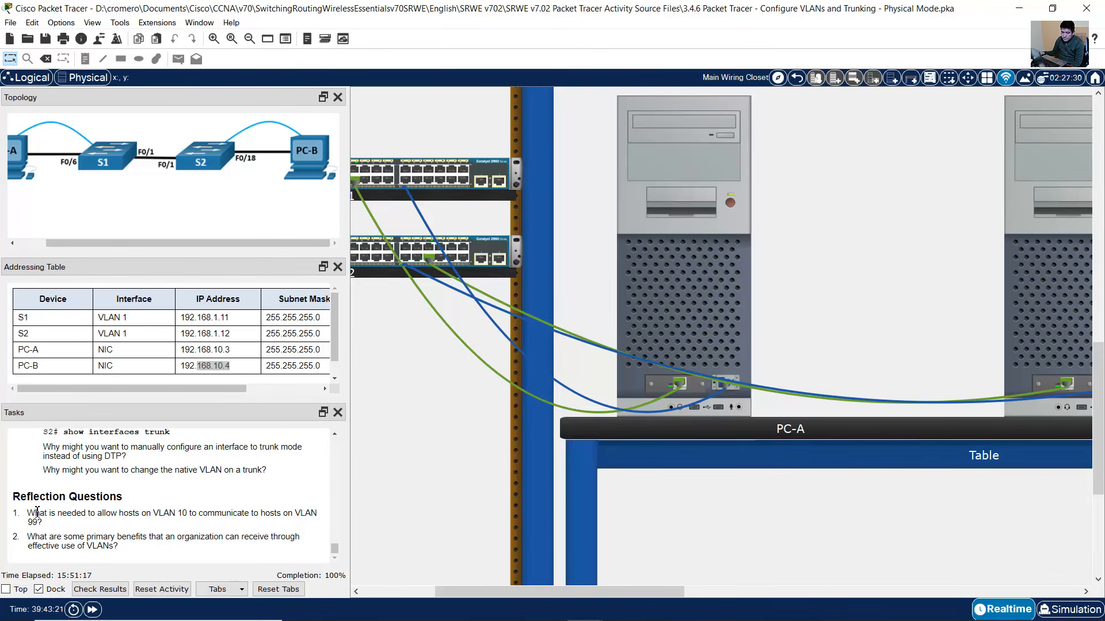
pyautogui.moveTo(36, 513); pyautogui.dragTo(313, 521)
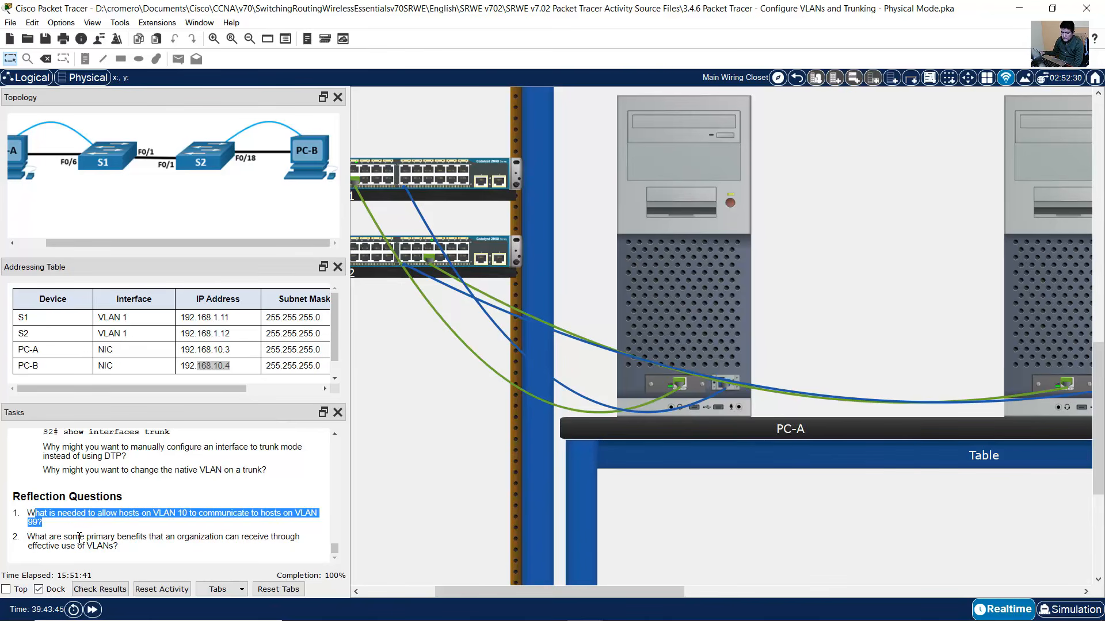
pyautogui.moveTo(27, 538); pyautogui.dragTo(120, 543)
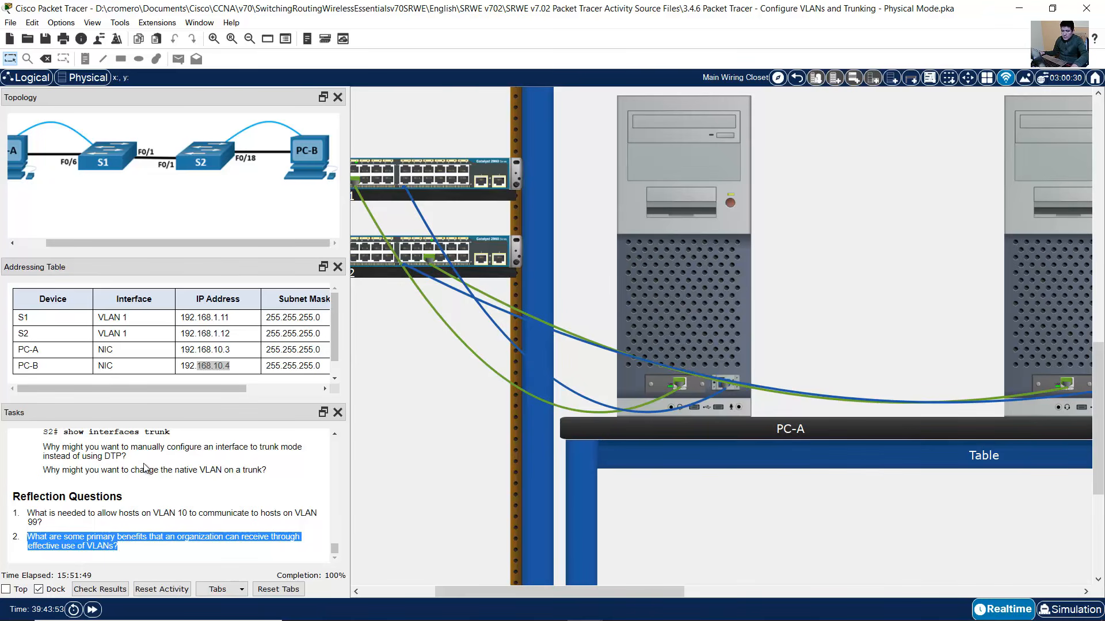